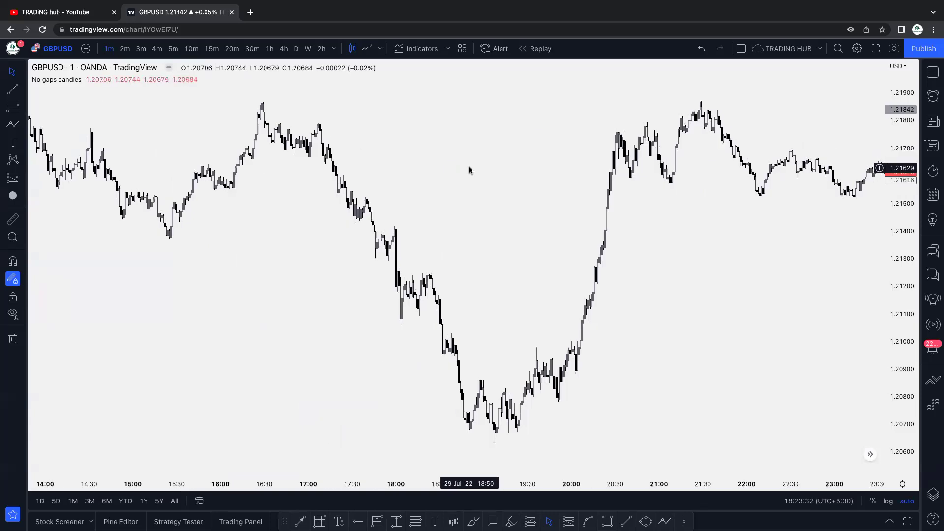
Switch the GBPUSD chart from the one-minute to the daily timeframe
left_click(296, 49)
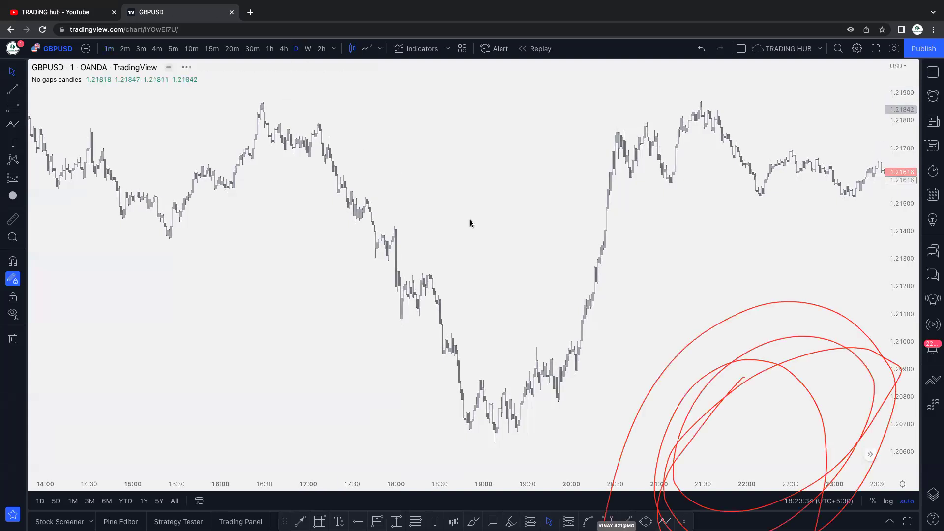
key("d")
key("Return")
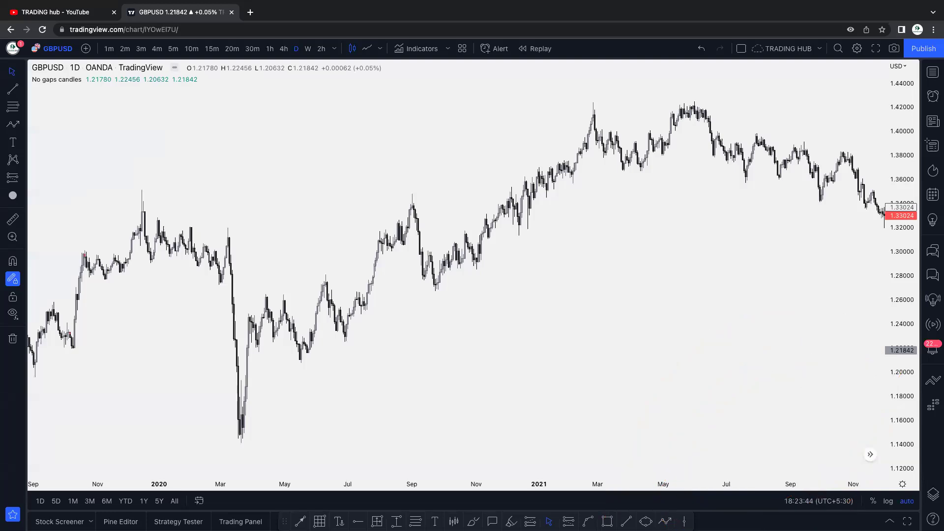
key("ctrl+alt+a")
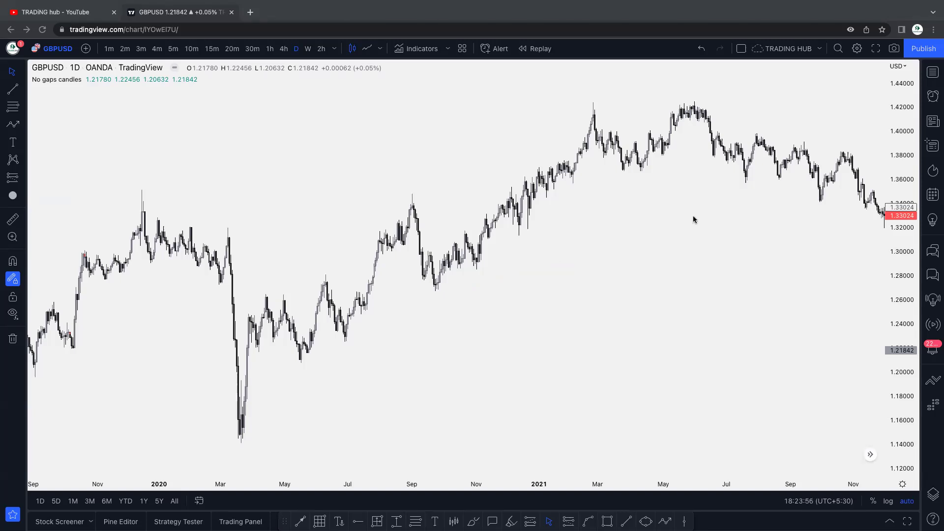
Switch the GBPUSD chart to the weekly timeframe and reset the view to the latest candles
scroll(462, 313, "right", 5)
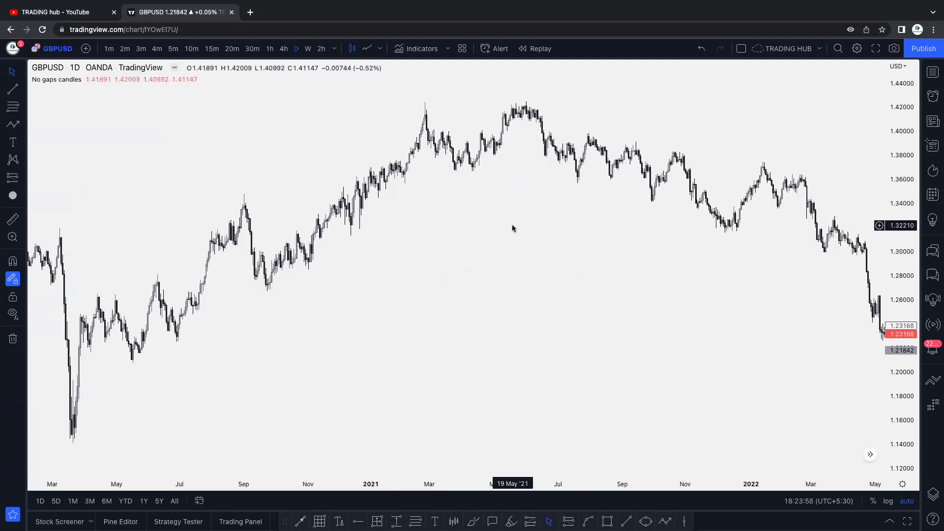
scroll(512, 228, "down", 2)
scroll(585, 249, "down", 1)
left_click(307, 48)
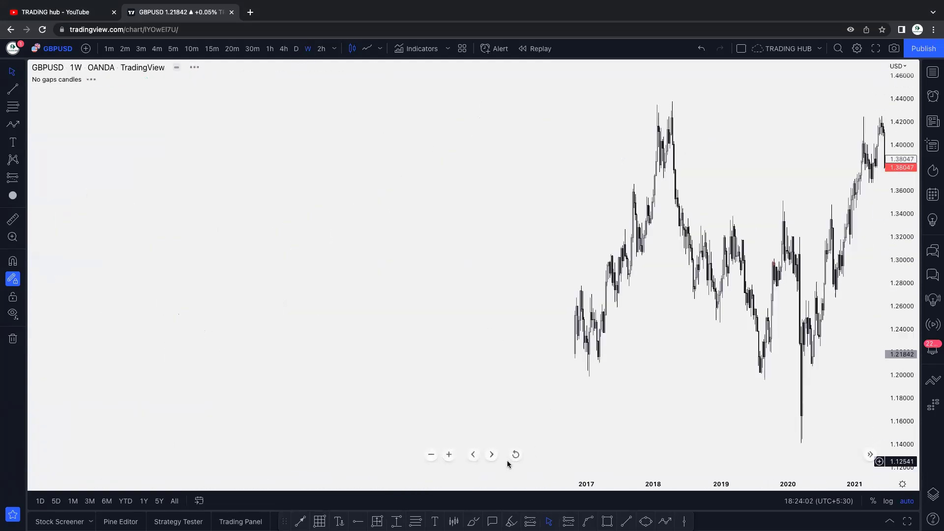
left_click(515, 454)
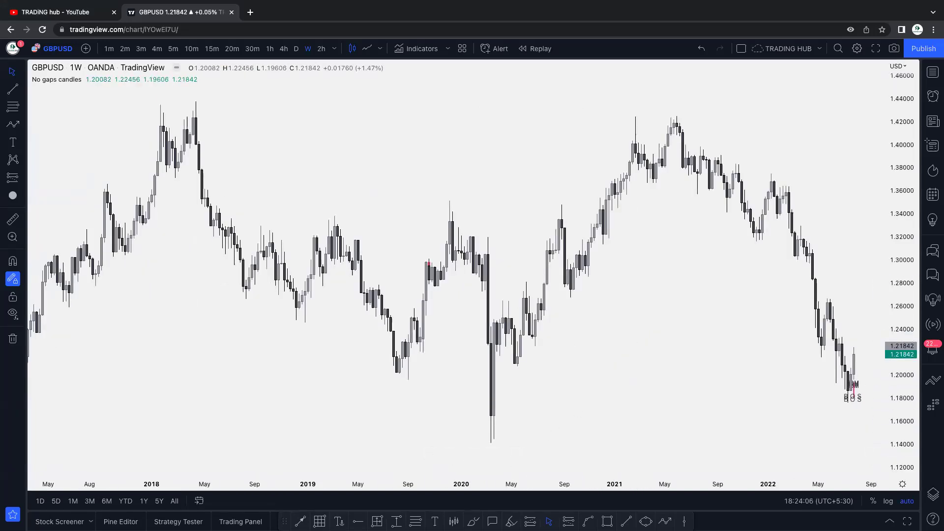
Remove all existing drawings from the weekly GBPUSD chart
left_click_drag(567, 320, 438, 285)
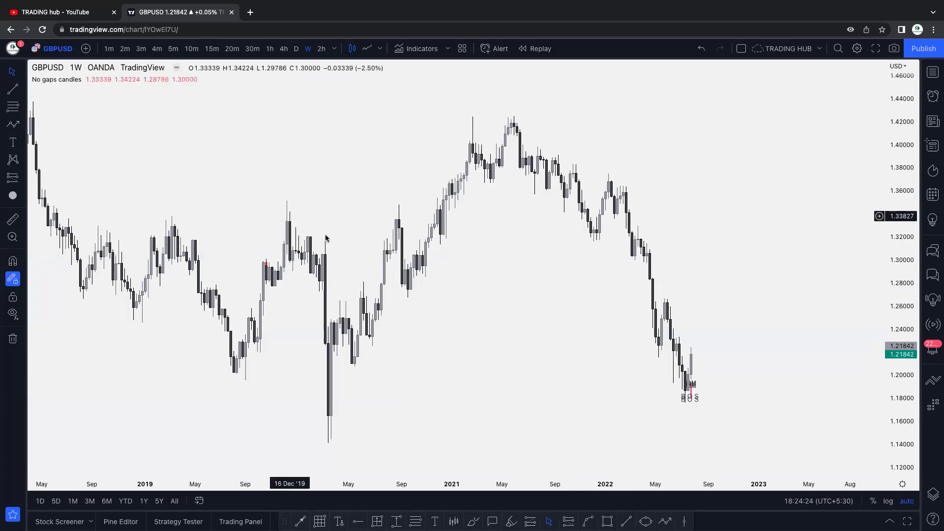
scroll(393, 268, "up", 1)
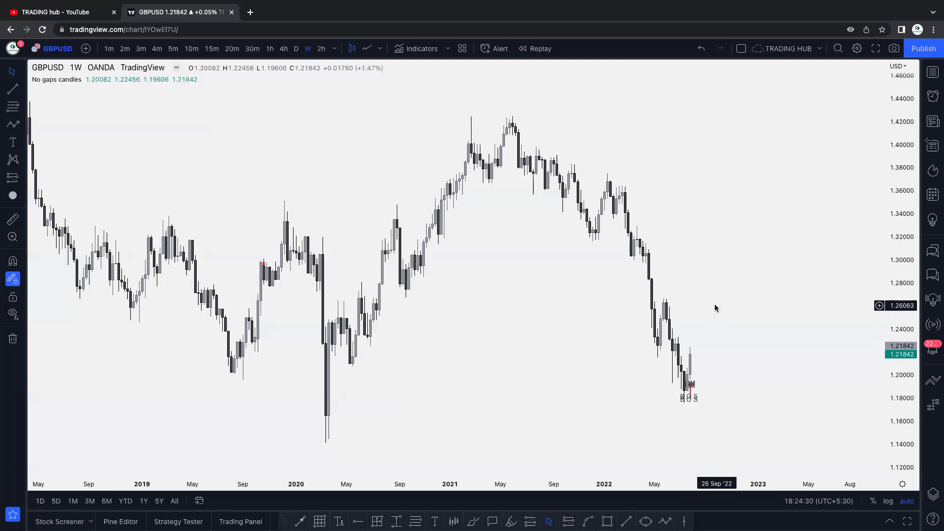
scroll(714, 308, "up", 2)
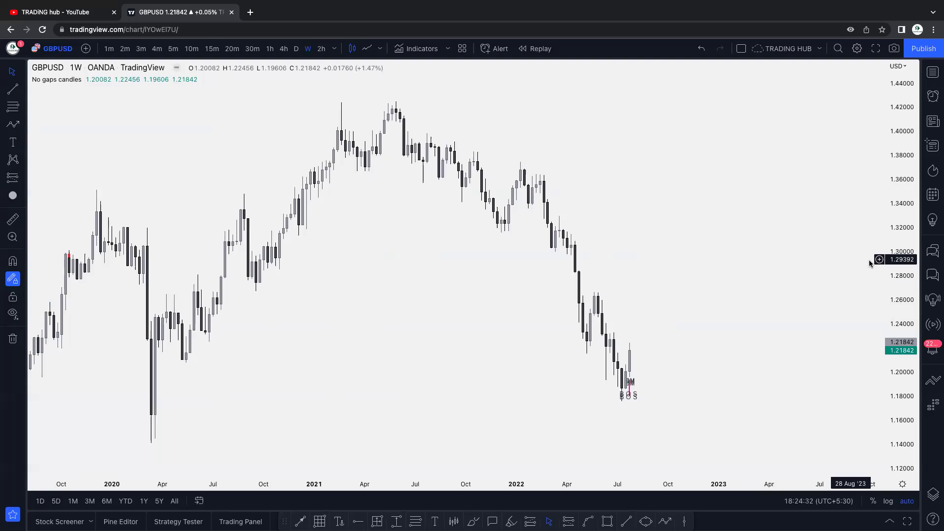
scroll(655, 209, "up", 1)
scroll(655, 208, "up", 4)
left_click_drag(500, 253, 740, 322)
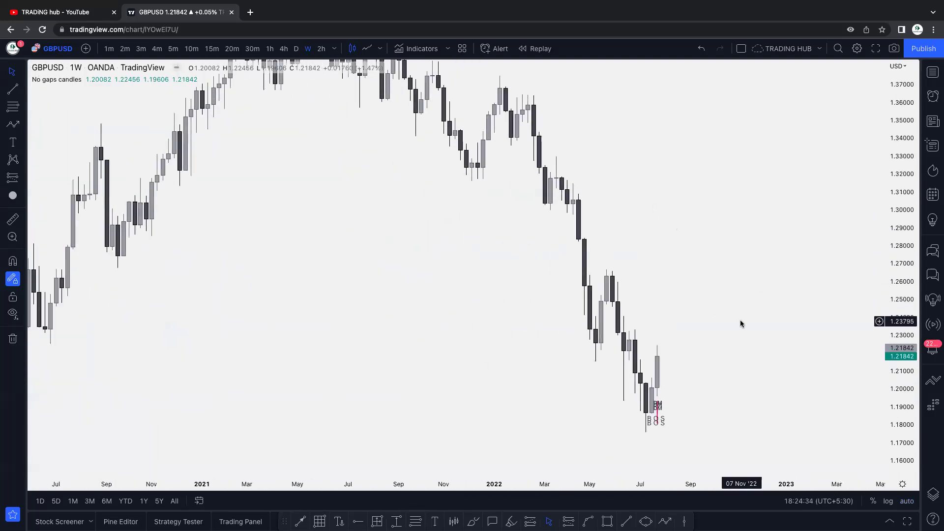
scroll(727, 319, "up", 1)
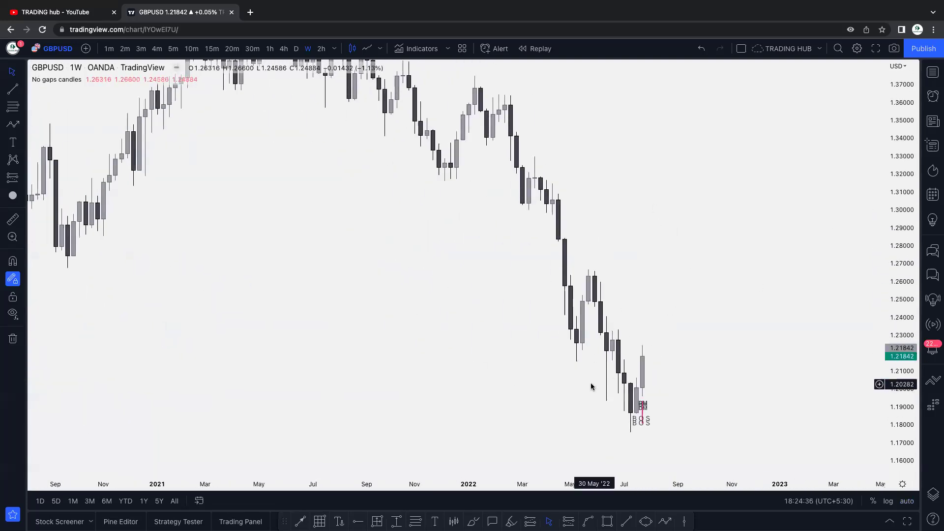
right_click(657, 255)
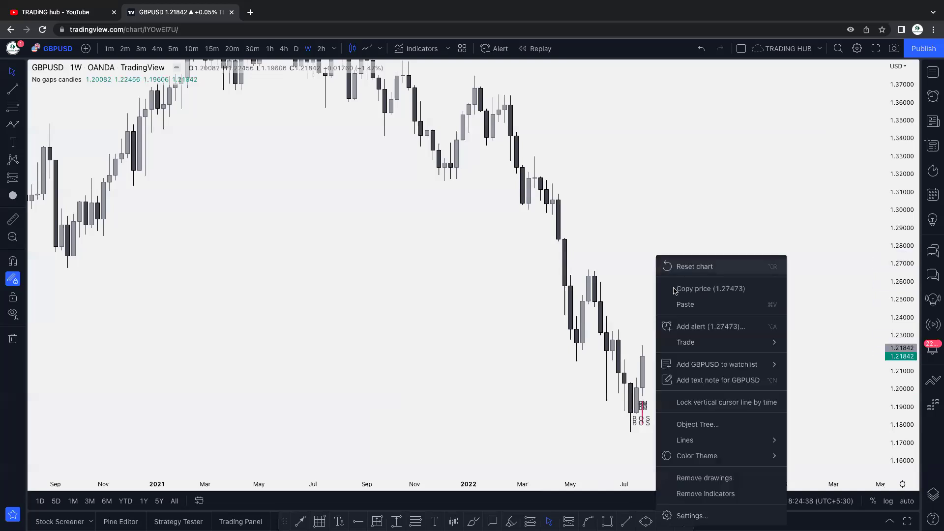
left_click(701, 489)
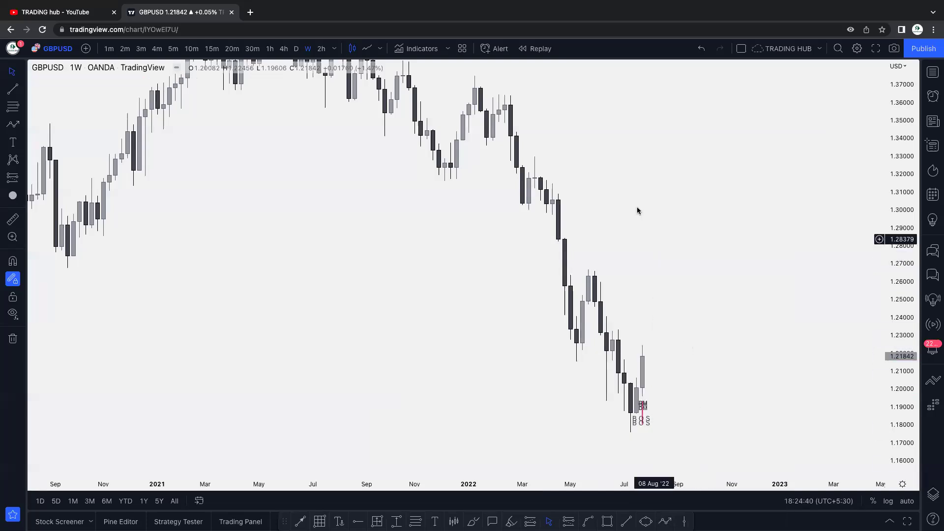
left_click(700, 50)
right_click(681, 157)
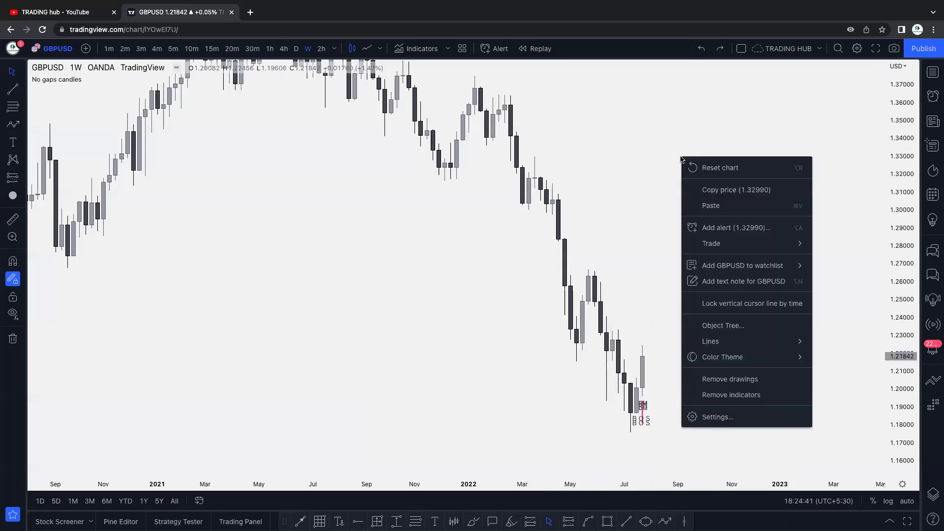
left_click(720, 379)
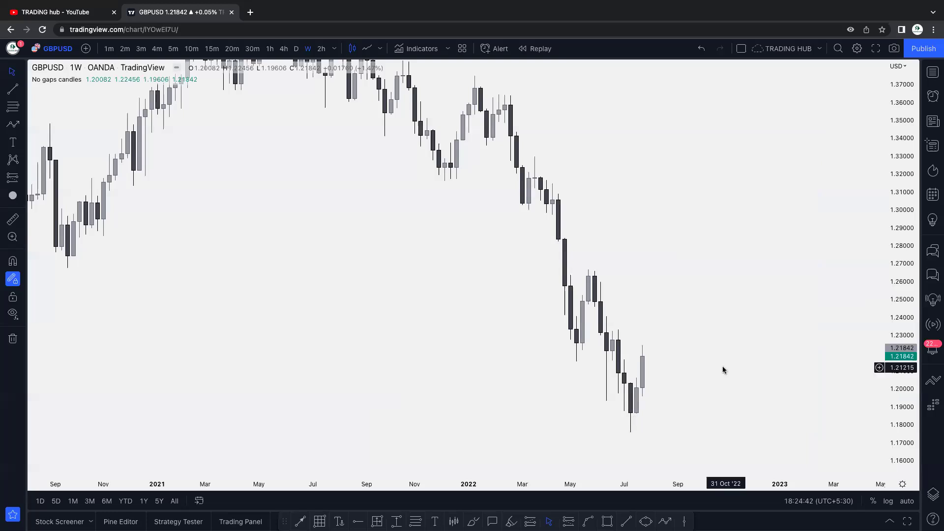
Draw a small ellipse around the May 2022 swing low at about 1.216
left_click(627, 522)
left_click(642, 521)
left_click(570, 360)
left_click(582, 361)
left_click(578, 366)
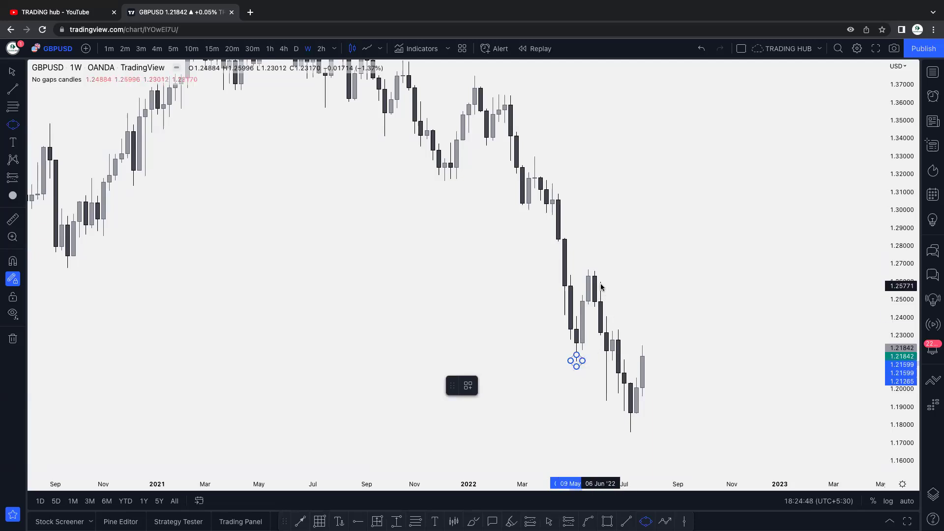
left_click(622, 262)
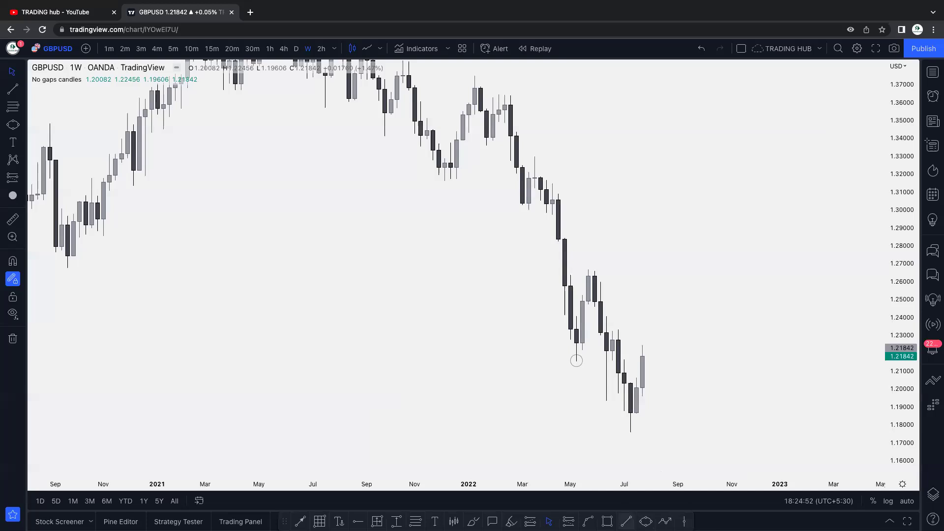
Draw a short horizontal trend line from the circled low to 06 Jun '22 at about 1.2154, apply the BOS template and move the drawing toolbar aside
left_click(583, 361)
left_click(600, 361)
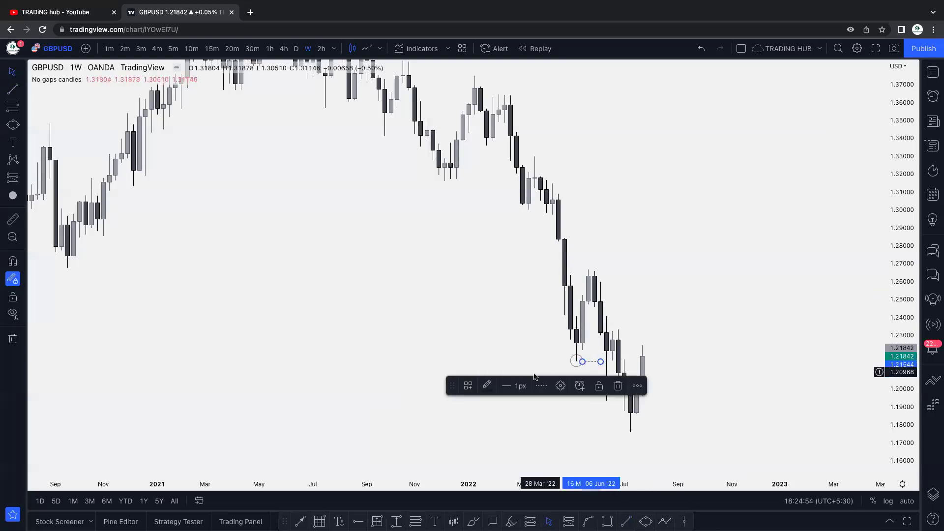
left_click(466, 388)
left_click(493, 388)
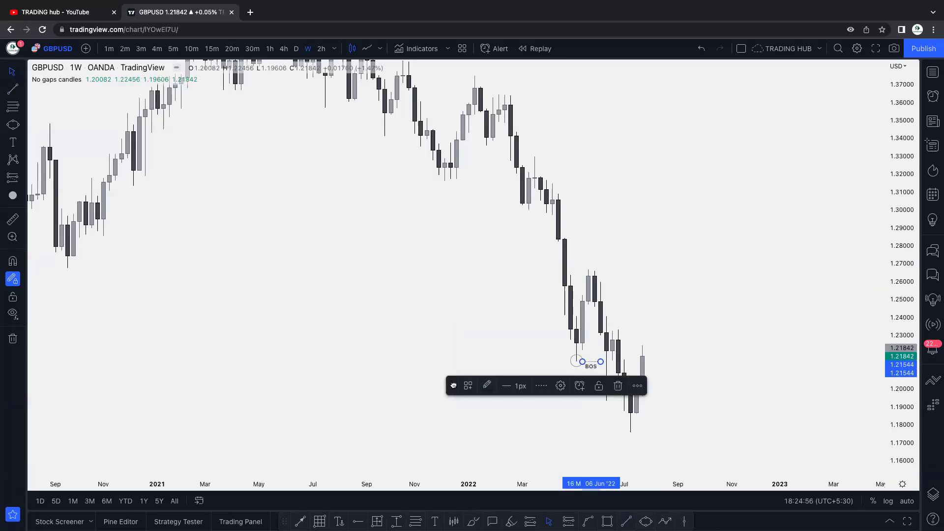
left_click_drag(453, 386, 675, 179)
left_click(674, 180)
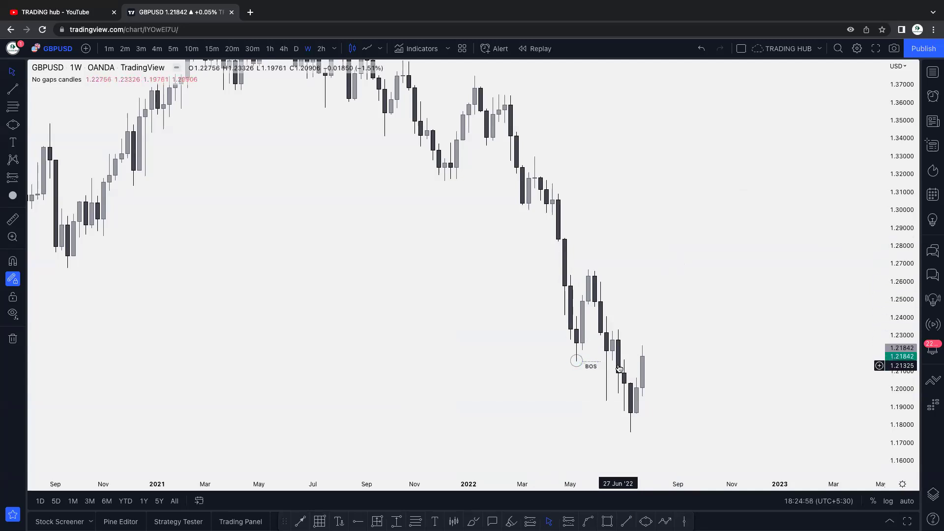
Extend the end of the BOS line to the June 2022 candle that breaks the circled low
left_click(602, 363)
left_click_drag(604, 362, 608, 363)
left_click(643, 323)
Draw a rectangle from the bearish candle at the 30 May '22 swing high to 26 Sep '22, spanning about 1.2454 to 1.2662
scroll(690, 320, "down", 1)
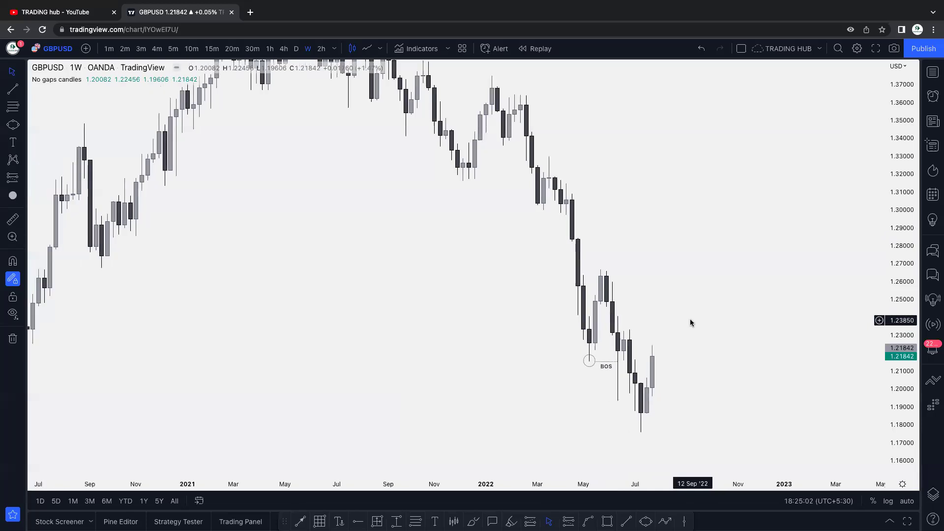
scroll(689, 321, "down", 3)
left_click_drag(738, 296, 715, 296)
scroll(715, 299, "up", 2)
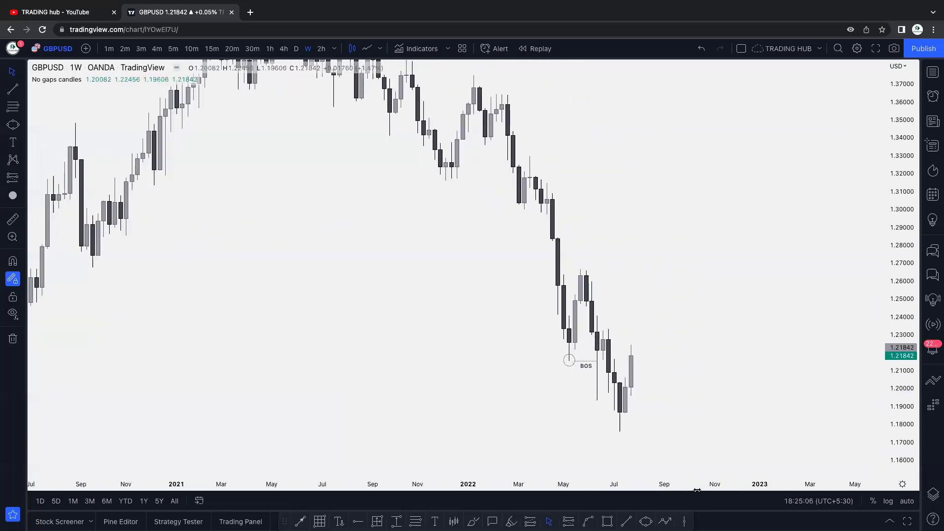
left_click(629, 518)
left_click(607, 521)
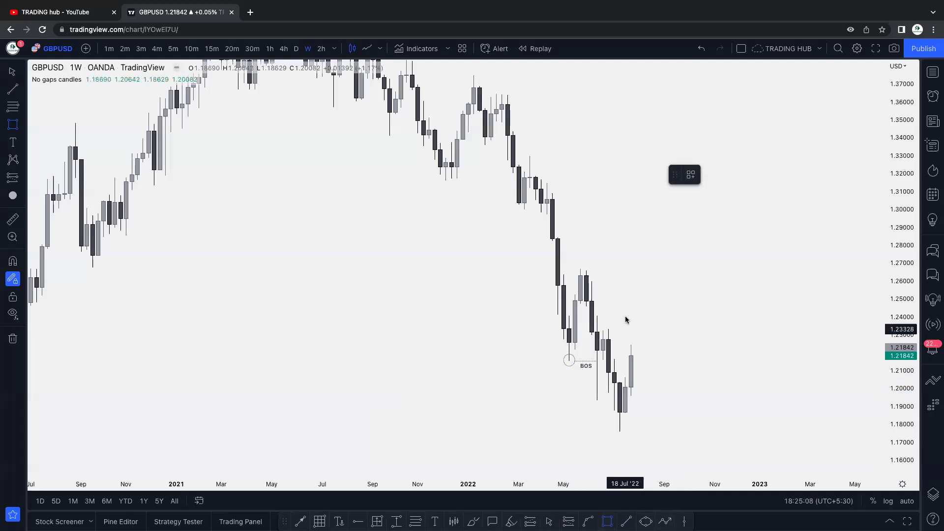
left_click(586, 308)
left_click_drag(676, 265, 681, 269)
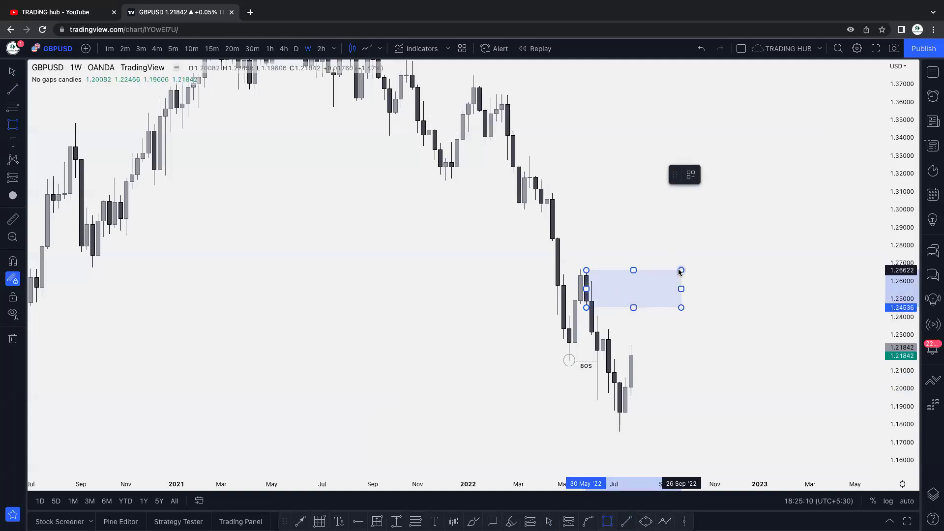
left_click(710, 247)
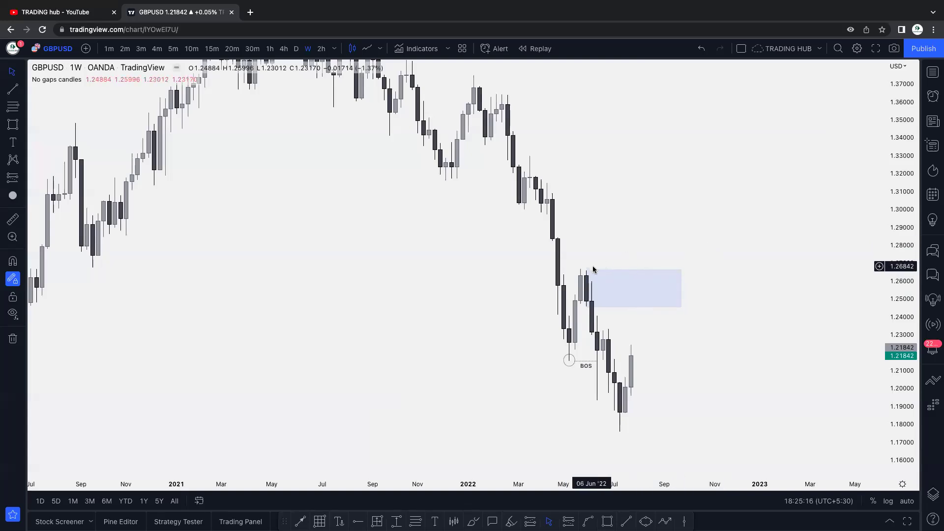
Adjust the rectangle's upper edge to 1.26600, extend it to 24 Oct '22 and apply the supply drawing template
left_click_drag(586, 270, 586, 270)
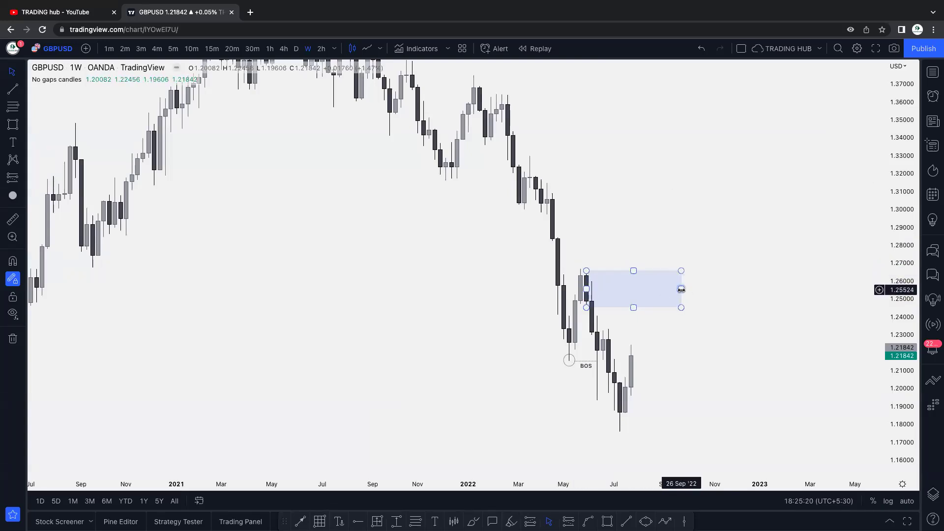
left_click_drag(681, 289, 704, 289)
left_click(690, 175)
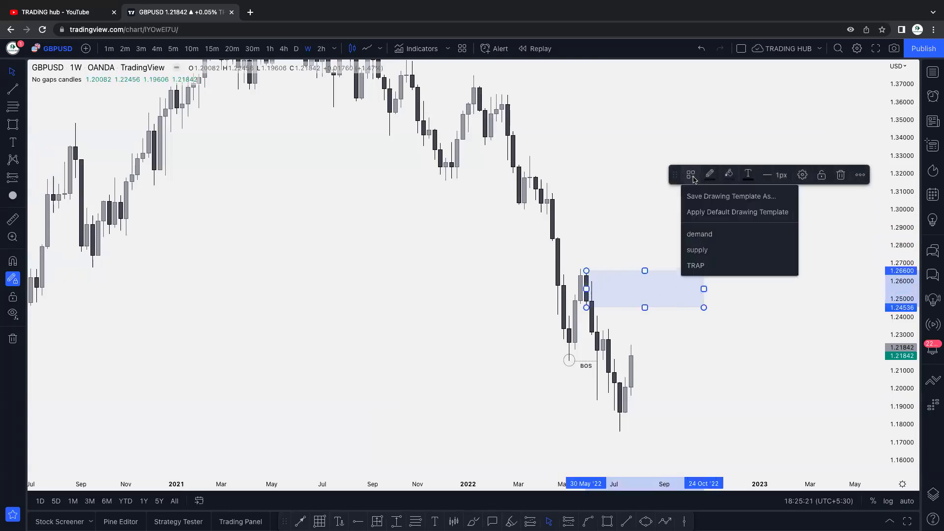
left_click(702, 251)
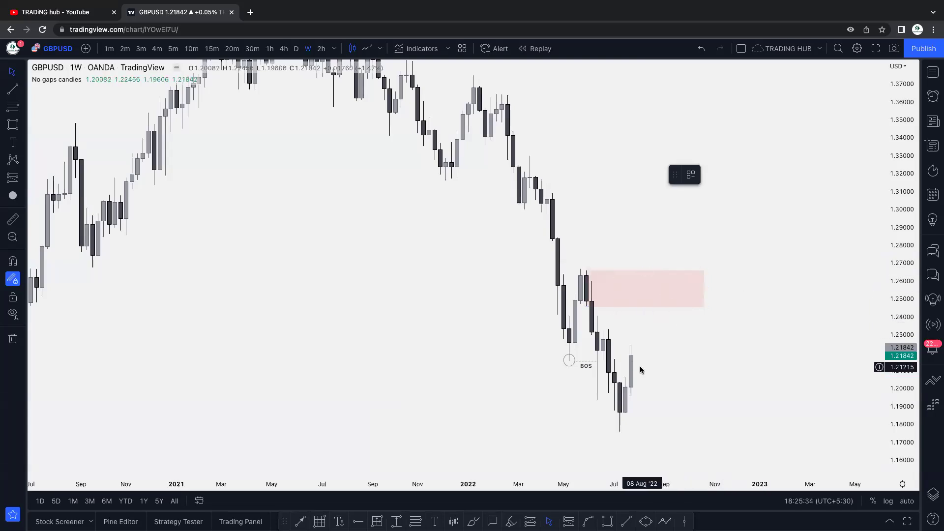
Draw a horizontal trend line at about 1.1654 from the October 2016 low to the March 2020 candle that breaks it
scroll(721, 327, "down", 4)
scroll(722, 331, "down", 1)
left_click_drag(898, 323, 894, 427)
left_click_drag(668, 421, 595, 424)
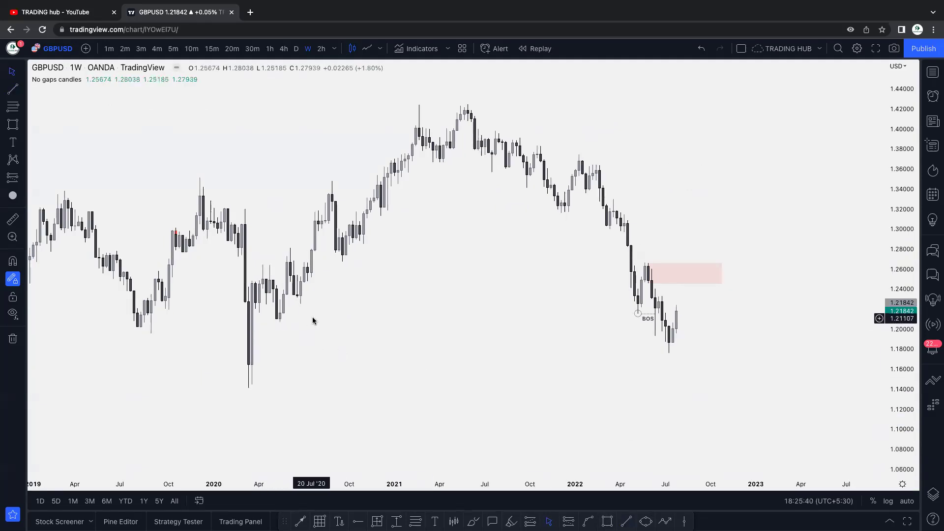
scroll(324, 319, "down", 3)
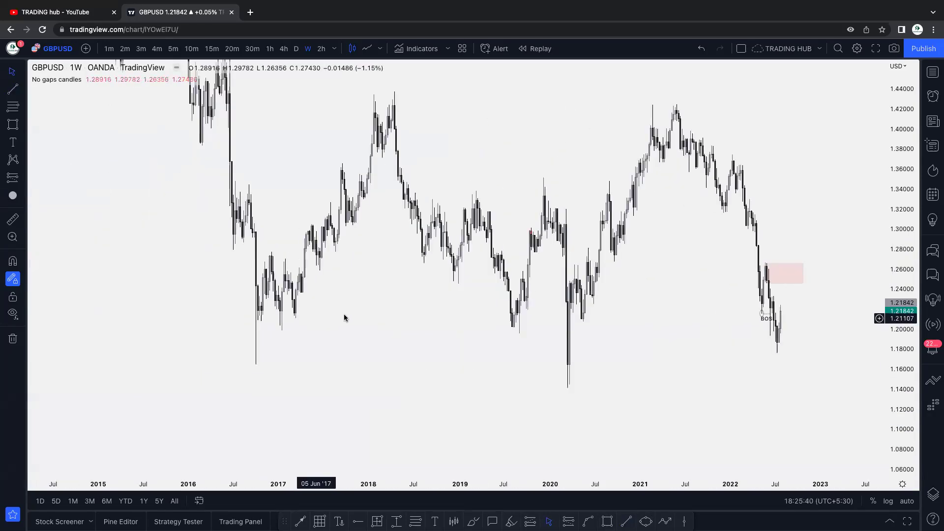
left_click(607, 521)
key("Escape")
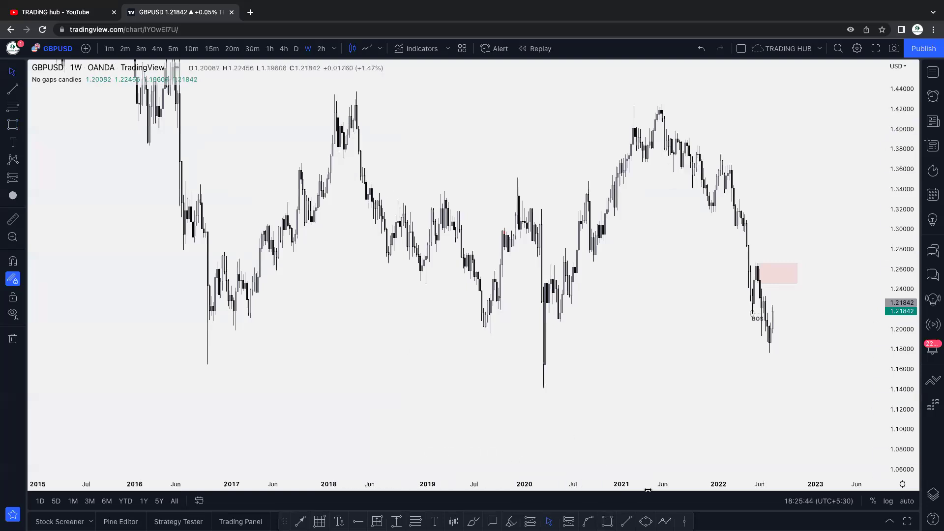
key("alt+t")
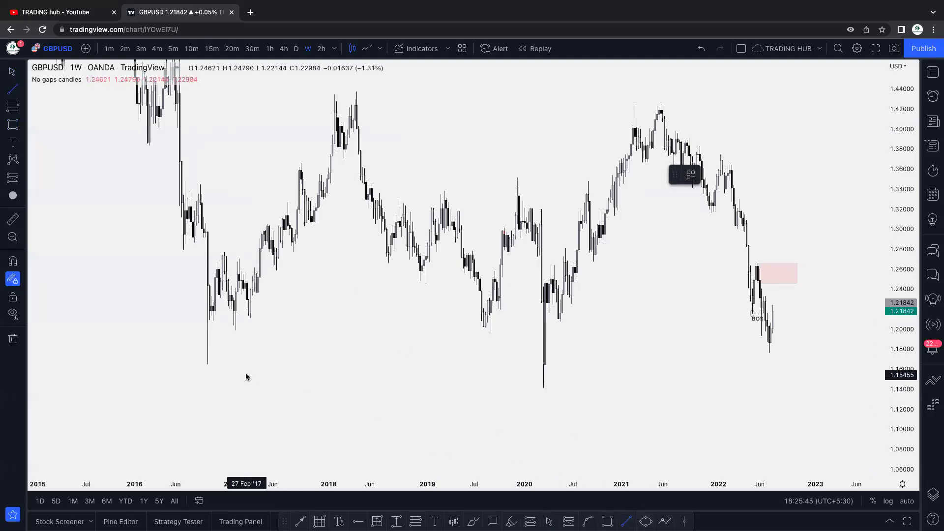
left_click(207, 365)
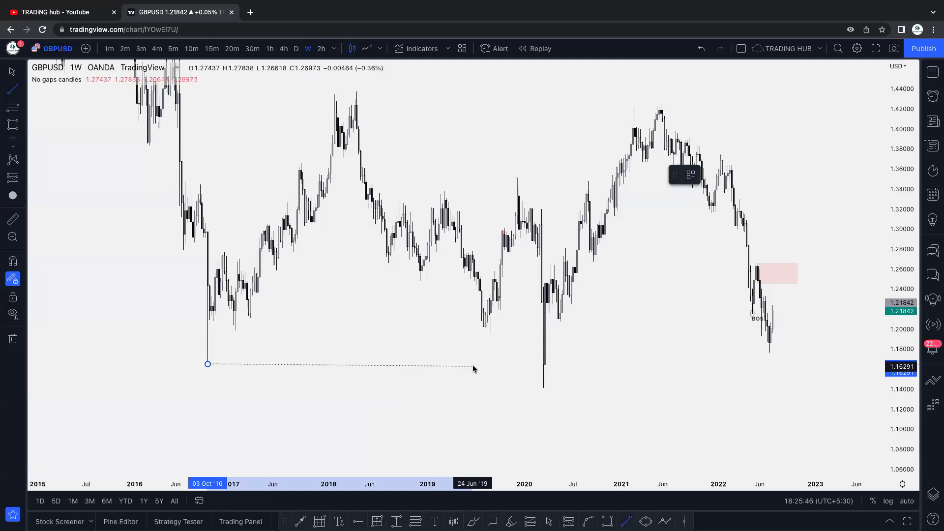
left_click(542, 376)
Draw a rectangle from the 23 Mar '20 low to 15 Aug '22, spanning about 1.1403 to 1.1644, and fill it blue
scroll(596, 338, "right", 5)
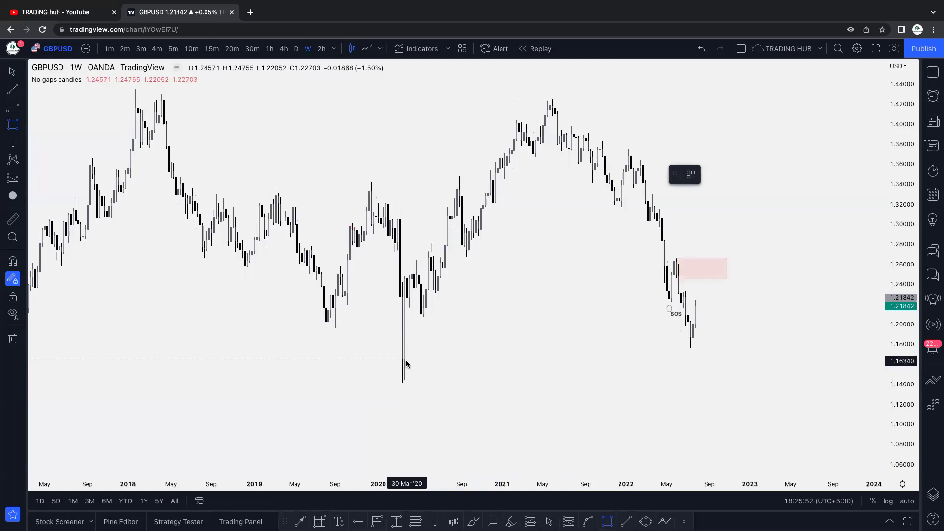
mouse_move(405, 362)
left_mouse_down()
mouse_move(672, 364)
mouse_move(702, 384)
left_mouse_up()
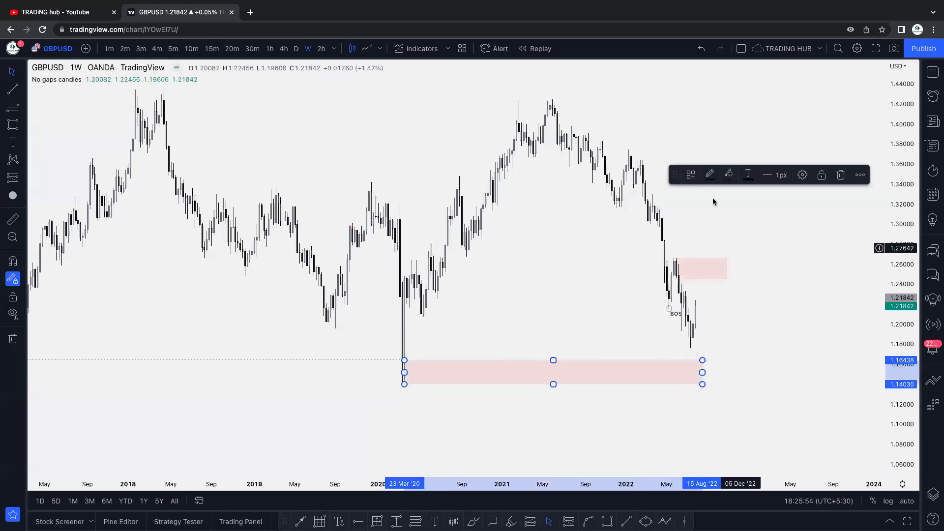
left_click(727, 175)
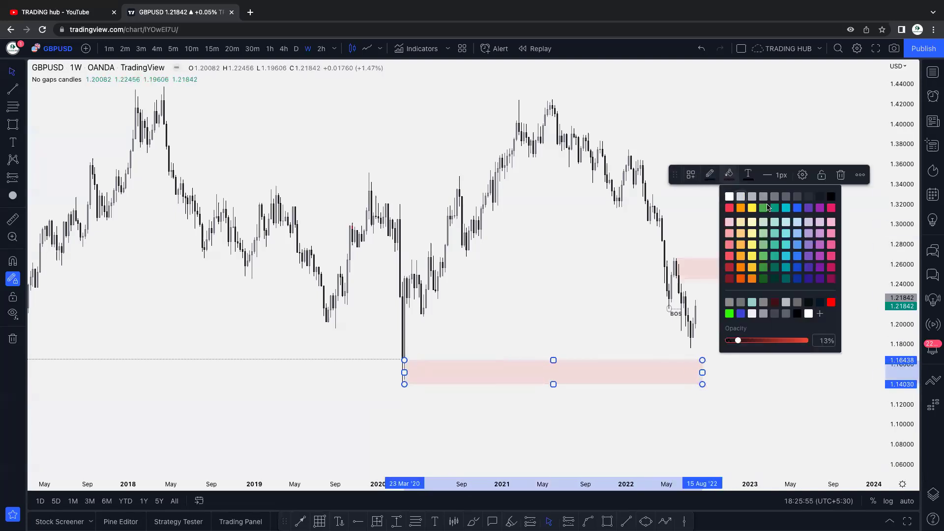
left_click(797, 207)
left_click(480, 322)
Draw a horizontal trend line at about 1.3511 from the 9 Dec '19 high to 22 Jun '20 and apply the CHoCH template
scroll(529, 316, "left", 5)
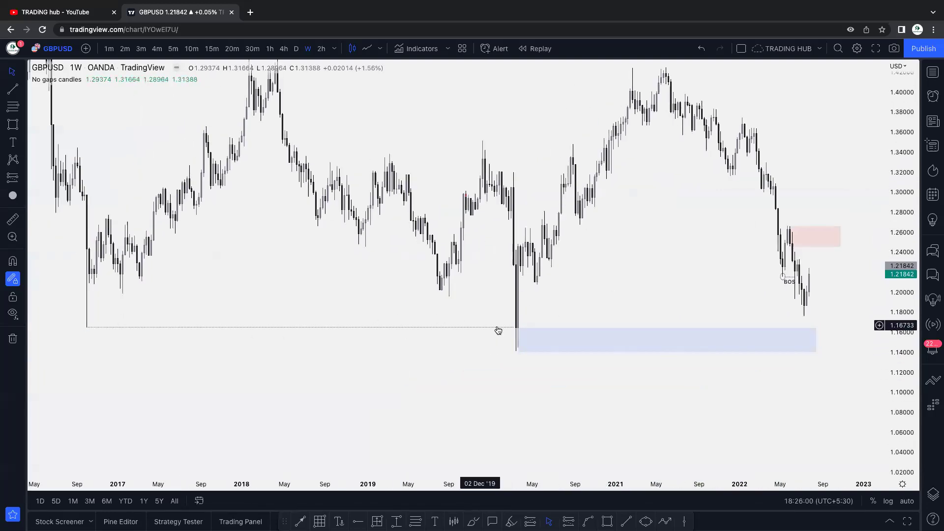
left_click_drag(629, 269, 623, 315)
scroll(623, 295, "up", 1)
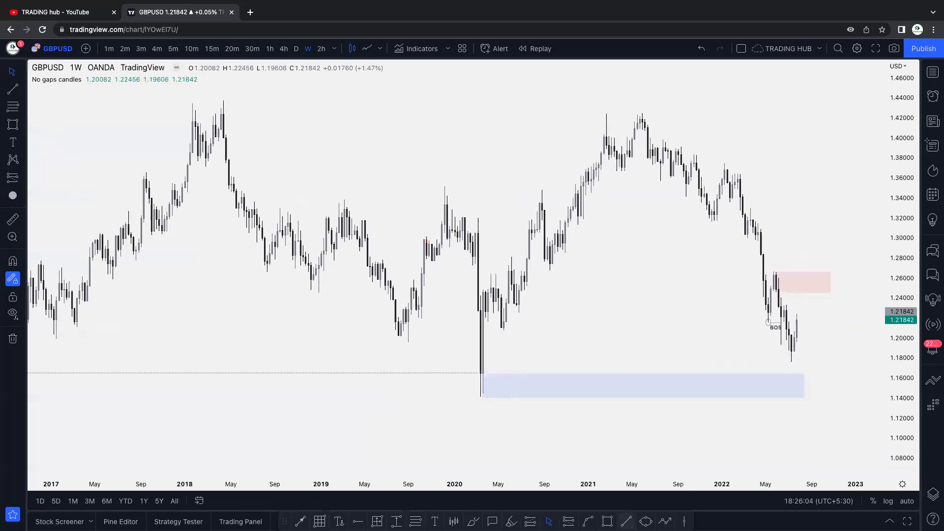
key("alt+t")
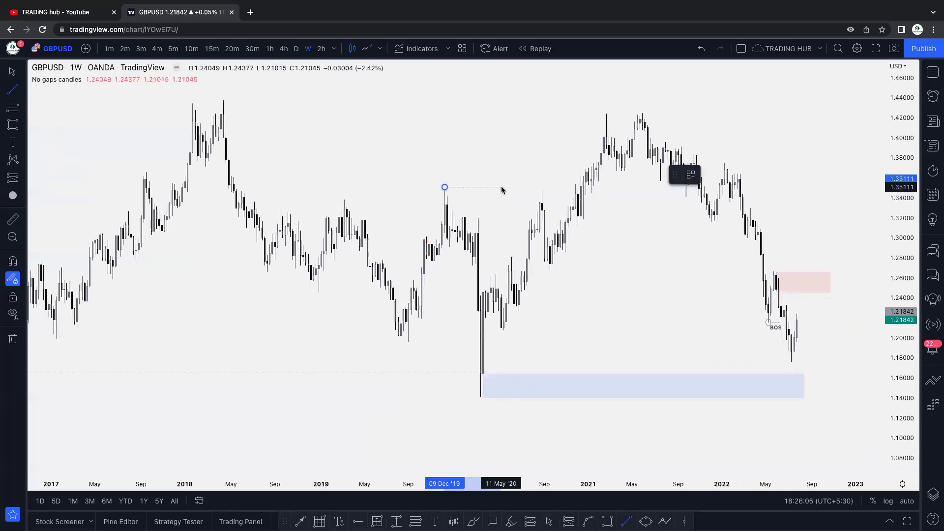
left_click(515, 187)
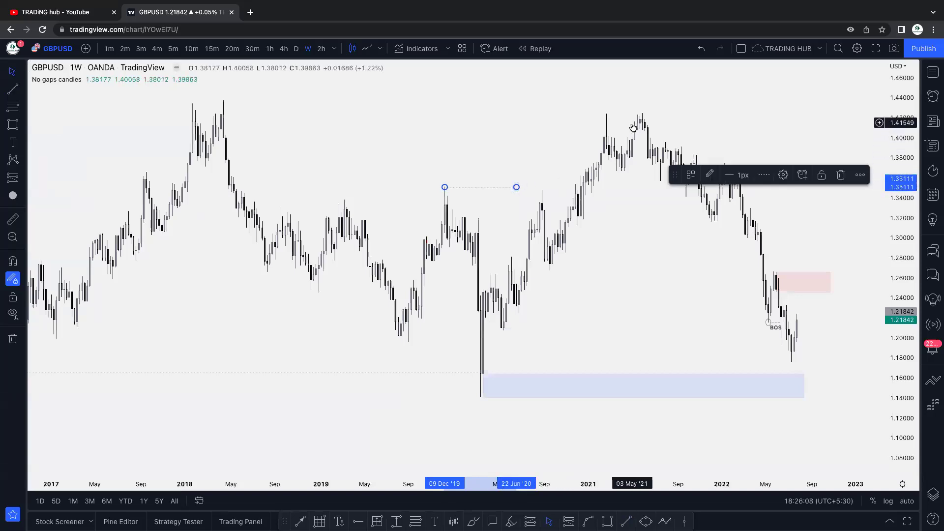
left_click(690, 175)
left_click(696, 297)
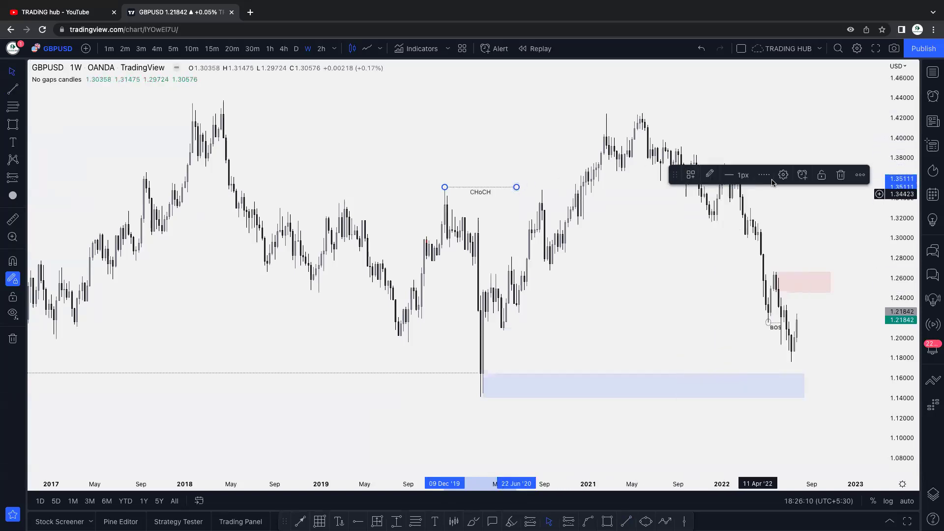
Move the CHoCH label above its line in the text settings
double_click(480, 187)
left_click(471, 339)
left_click(459, 357)
left_click(542, 374)
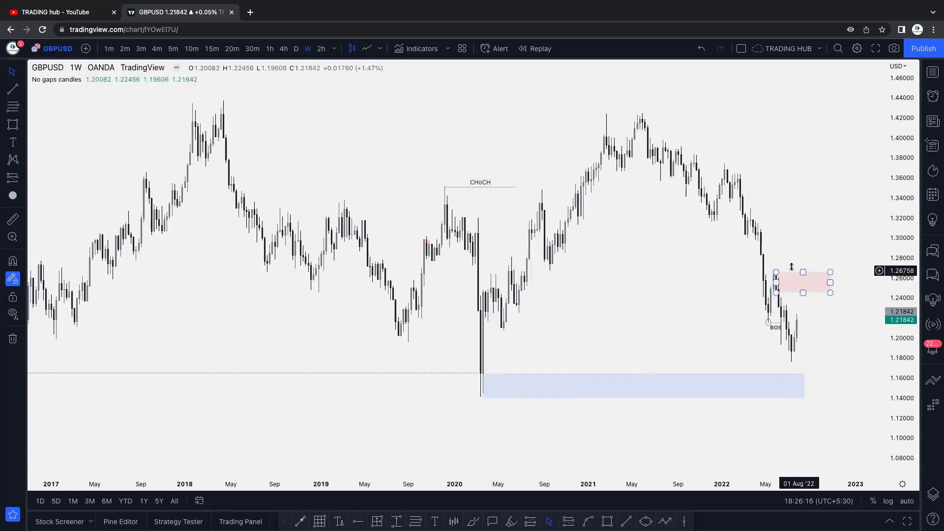
left_click(630, 519)
left_click(512, 336)
left_click(637, 173)
left_click(691, 174)
left_click_drag(511, 335, 509, 328)
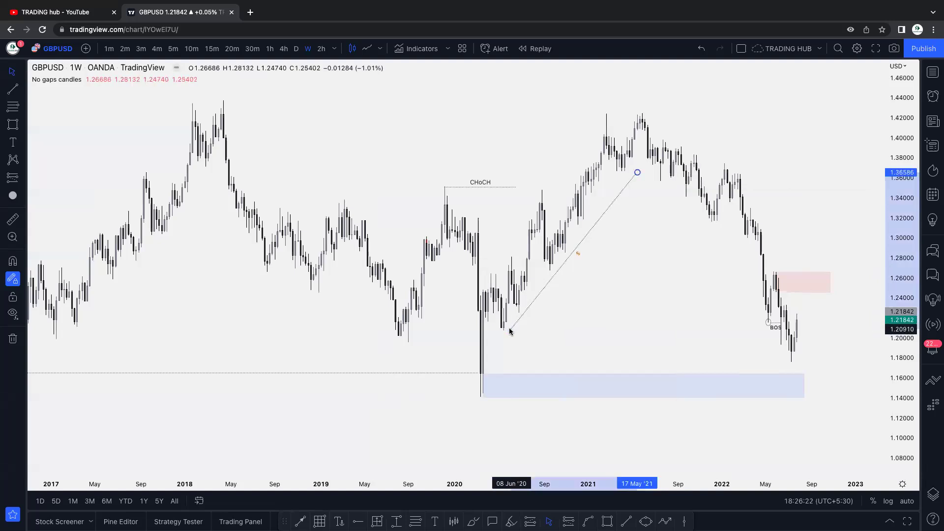
left_click(841, 175)
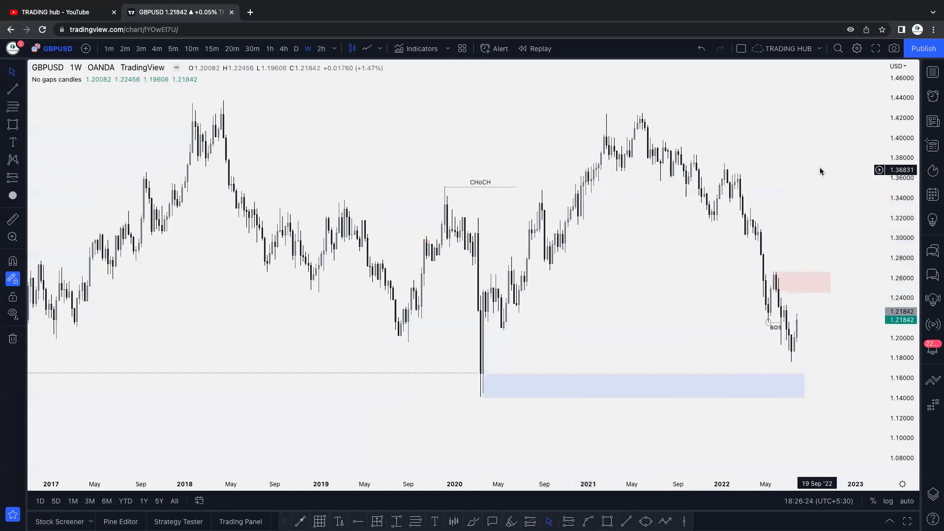
Draw a horizontal trend line at about 1.2071 from the 18 May '20 low to 6 Jun '22 and apply the ENG. LQD template
left_click(628, 519)
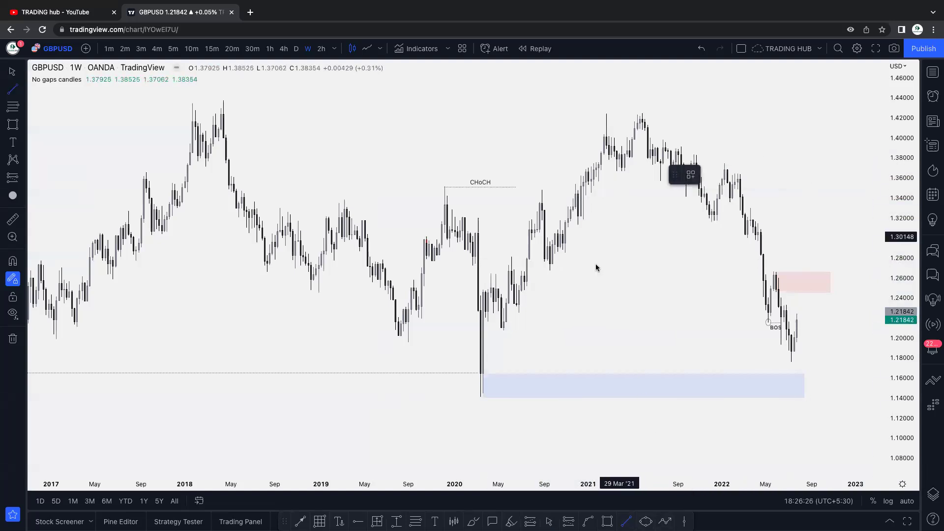
left_click(503, 330)
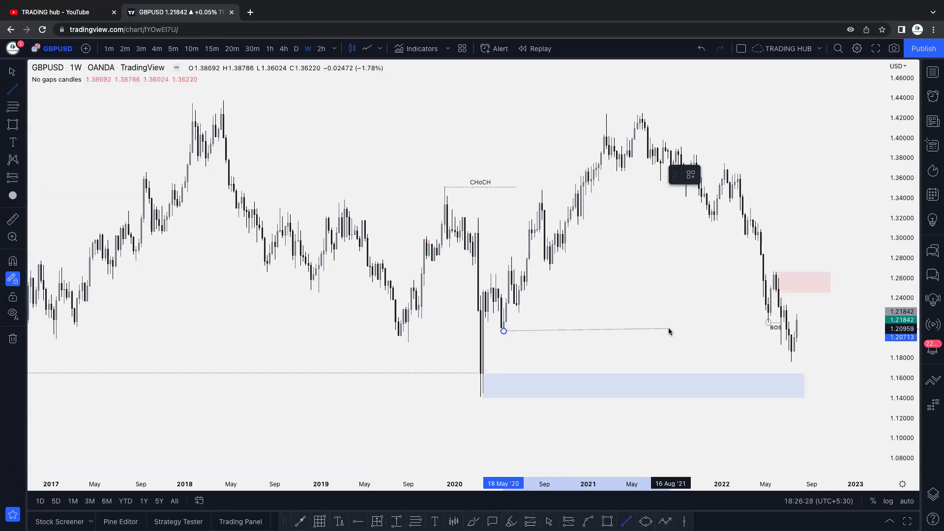
left_click(777, 331)
left_click(833, 219)
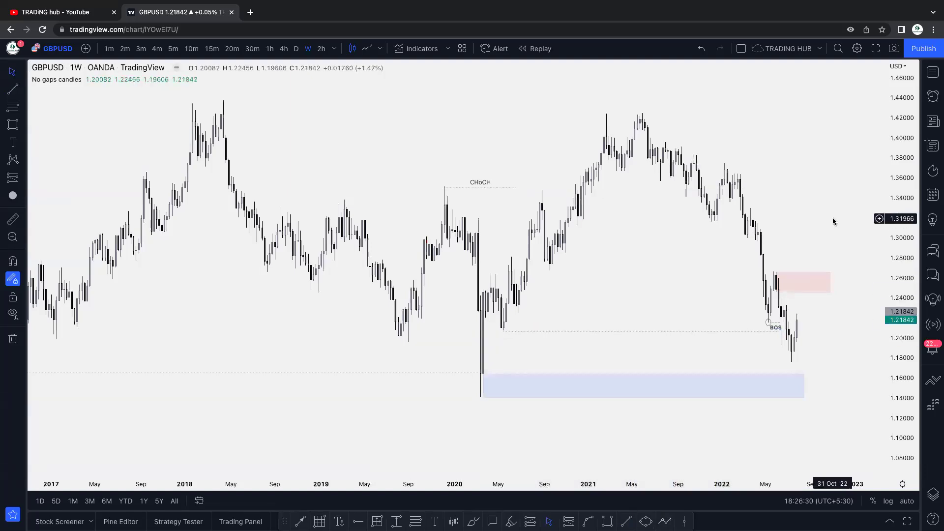
left_click(638, 330)
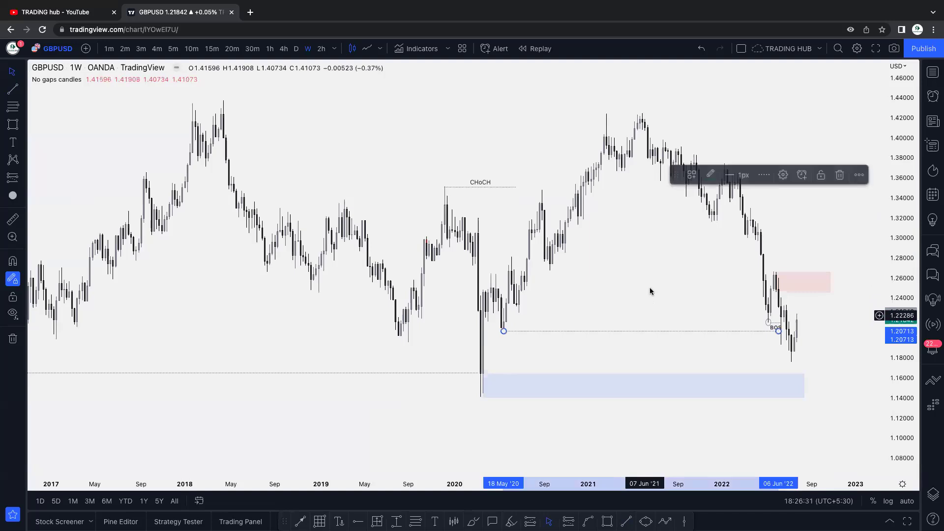
left_click(690, 174)
left_click(701, 315)
Brush two projected price paths from the current price that reverse upward at the blue demand zone, undoing each
scroll(601, 295, "right", 5)
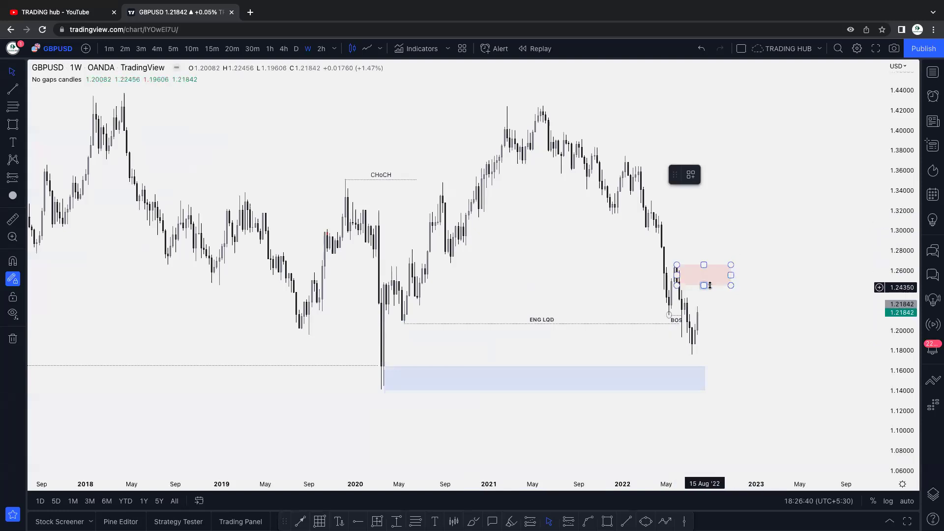
left_click(473, 521)
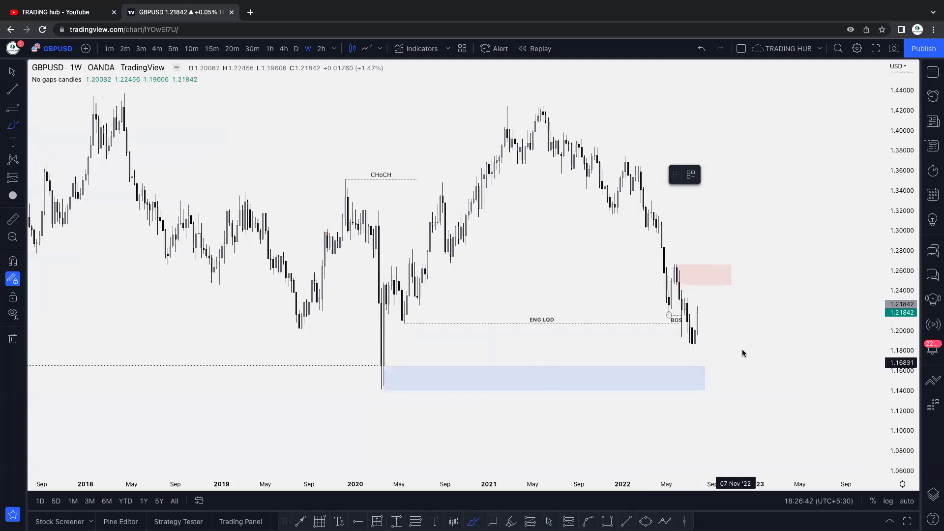
mouse_move(699, 315)
left_mouse_down()
mouse_move(708, 283)
mouse_move(731, 368)
left_mouse_up()
left_click_drag(738, 370, 782, 213)
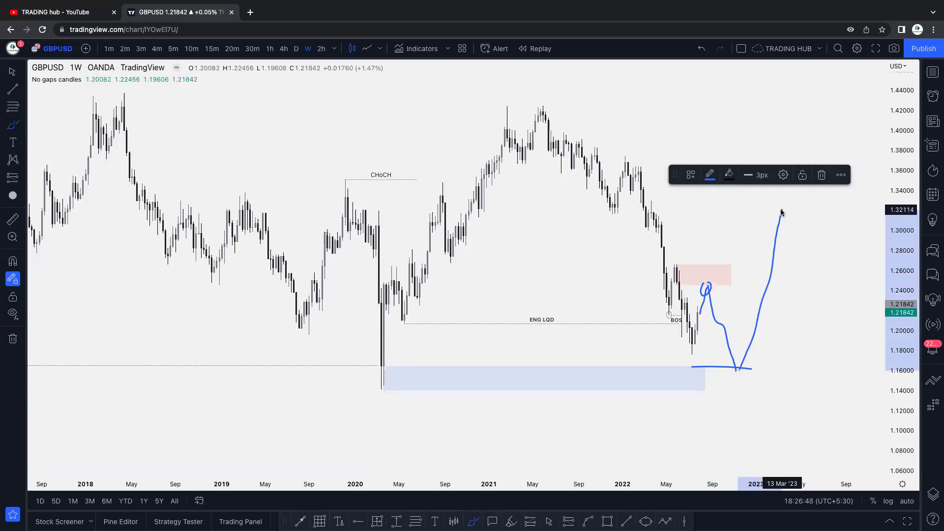
left_click(704, 48)
left_click(704, 47)
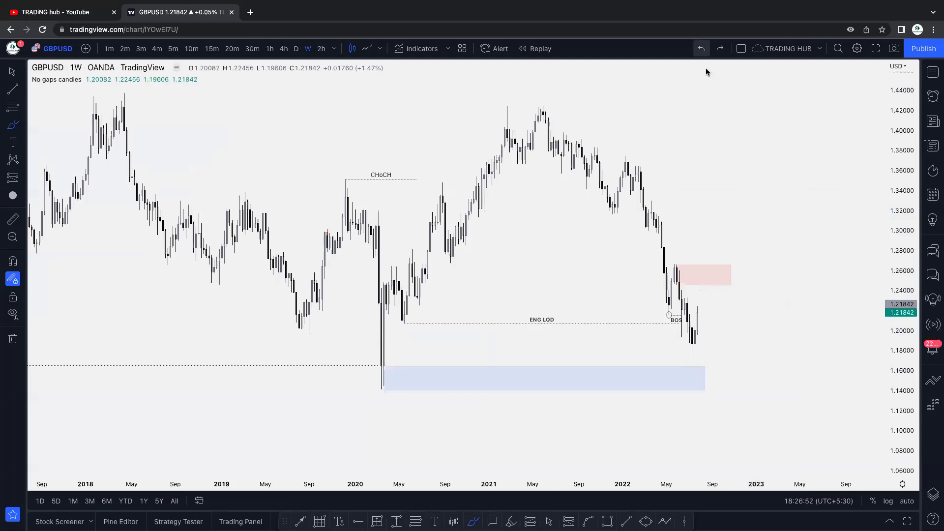
mouse_move(700, 315)
left_mouse_down()
mouse_move(725, 367)
mouse_move(756, 366)
mouse_move(733, 270)
mouse_move(774, 248)
mouse_move(809, 150)
left_mouse_up()
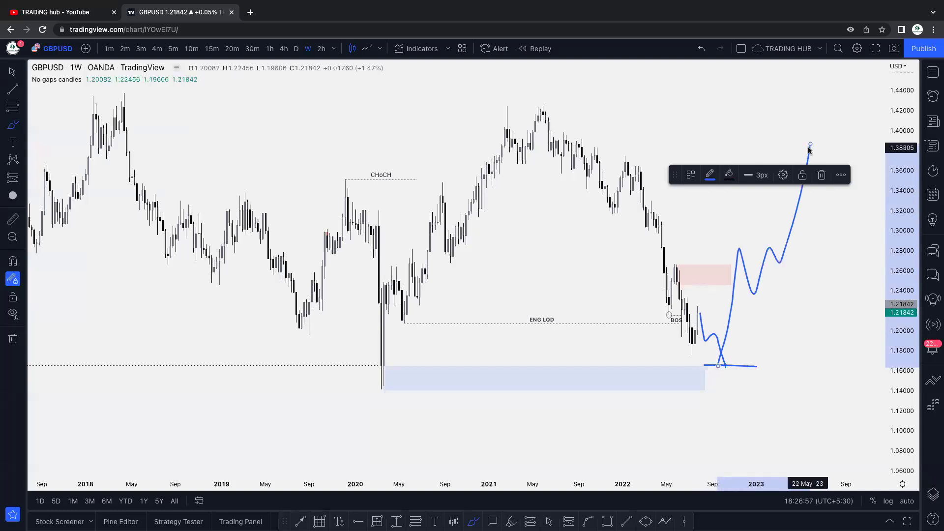
left_click(705, 48)
left_click(704, 48)
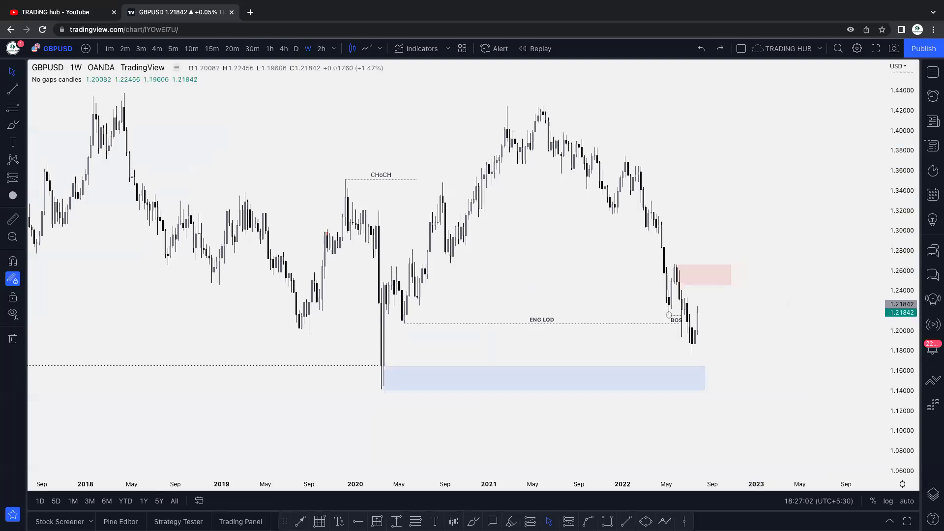
Switch the chart to the daily timeframe and delete the ellipse around the May 2022 low
left_click(296, 48)
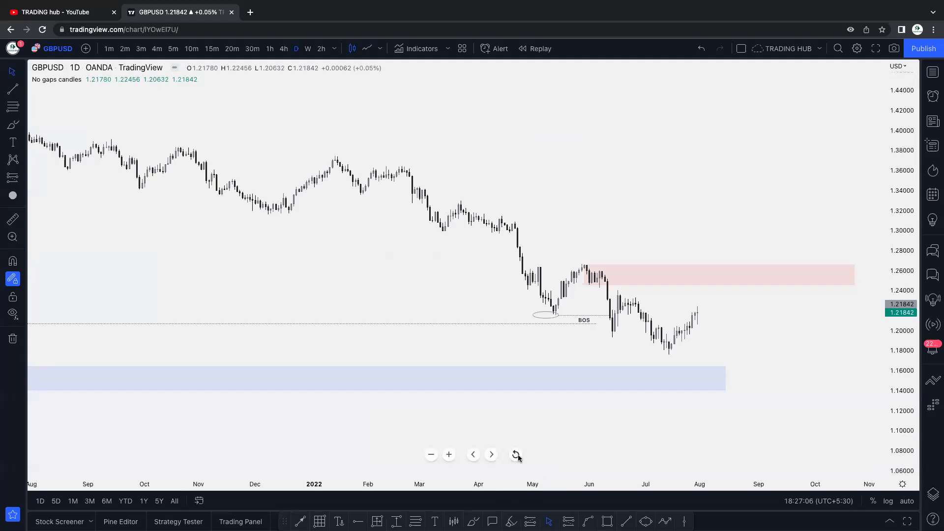
left_click(514, 453)
scroll(854, 175, "up", 5)
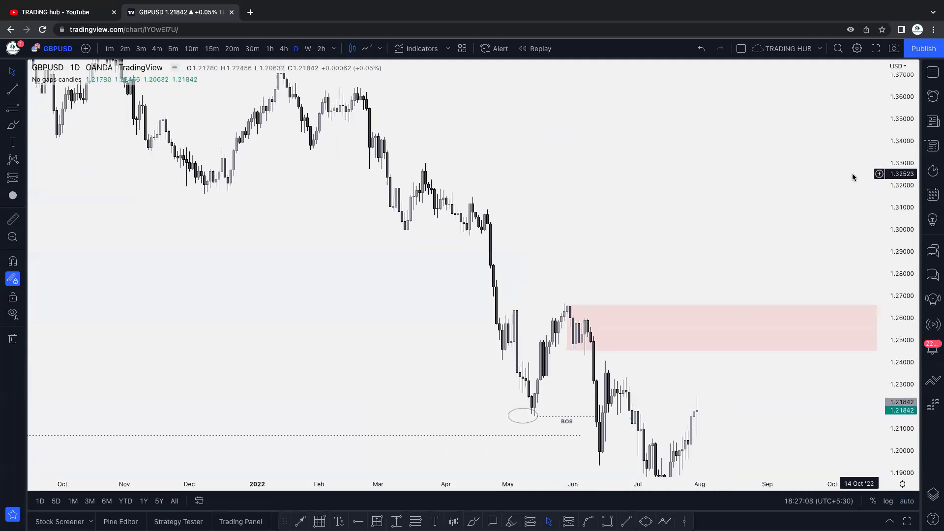
left_click_drag(685, 150, 688, 124)
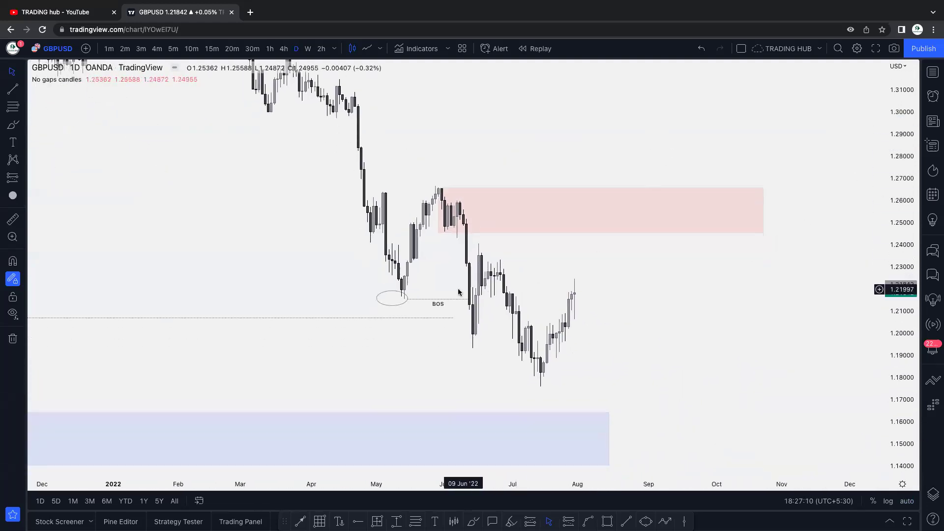
left_click(395, 306)
key("Delete")
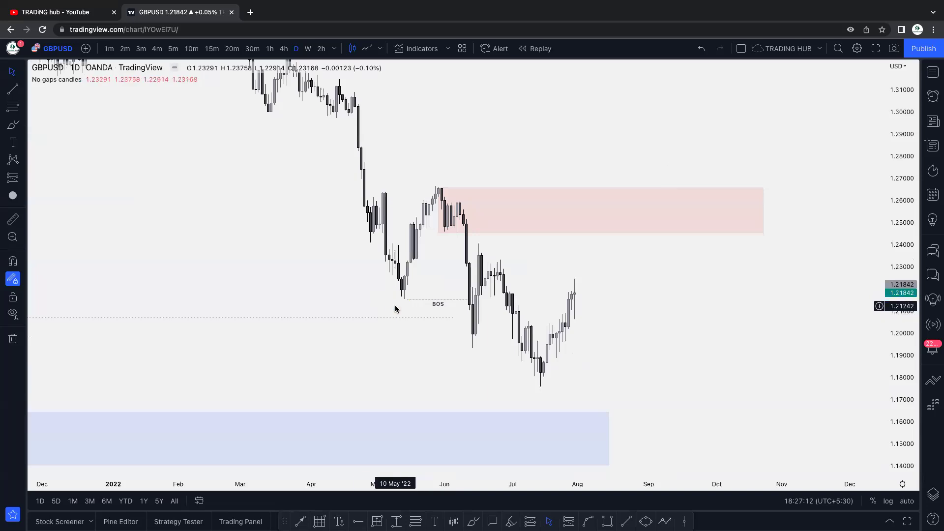
Draw a horizontal trend line at about 1.2639 from the 3 May '22 high to 27 May '22 and apply the upward X template
left_click(625, 521)
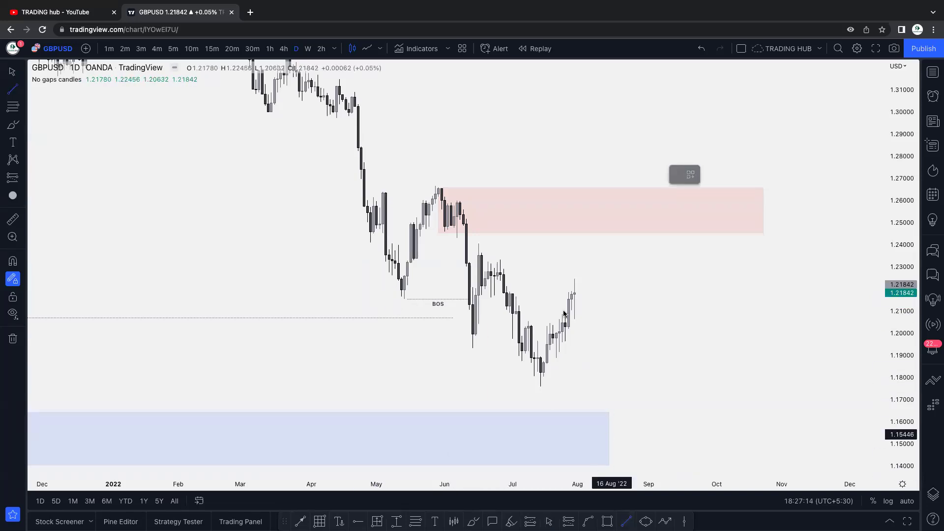
left_click(379, 195)
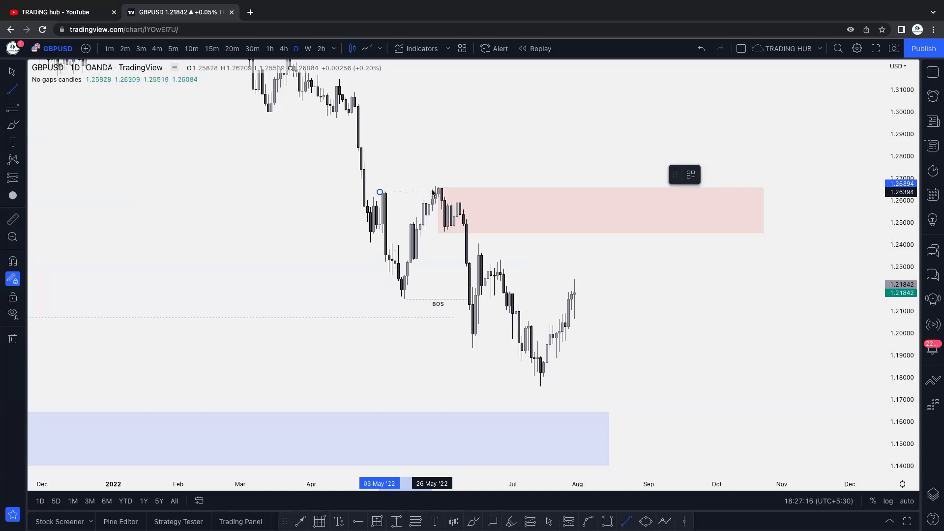
left_click(435, 192)
left_click(691, 176)
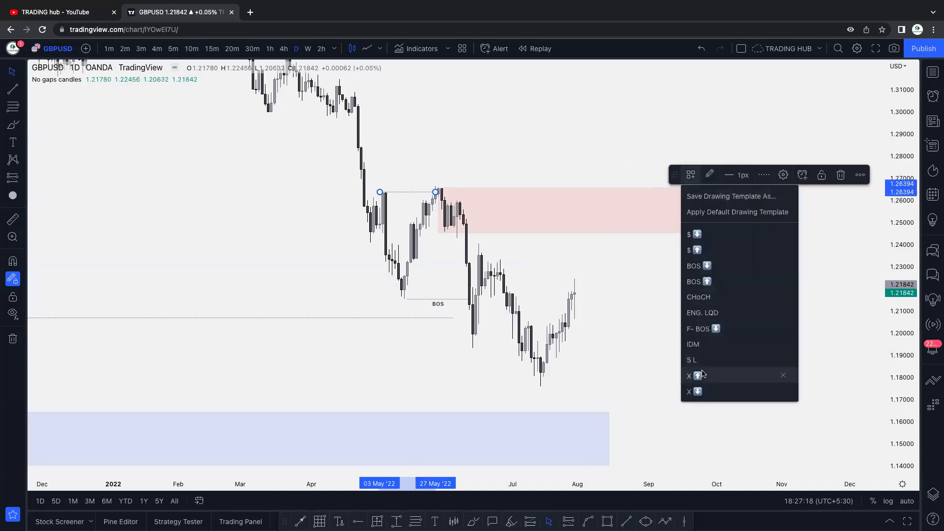
left_click(645, 327)
left_click(512, 521)
left_click(405, 298)
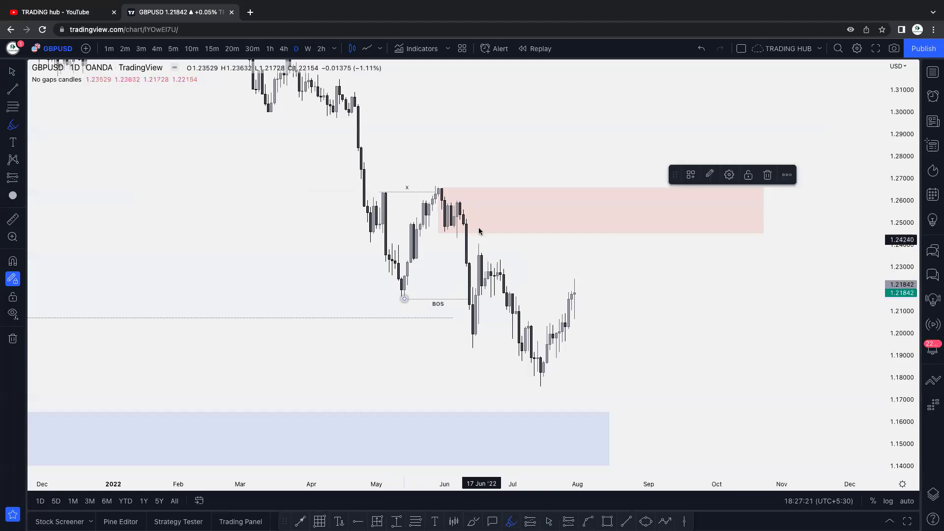
left_click(710, 178)
left_click(711, 209)
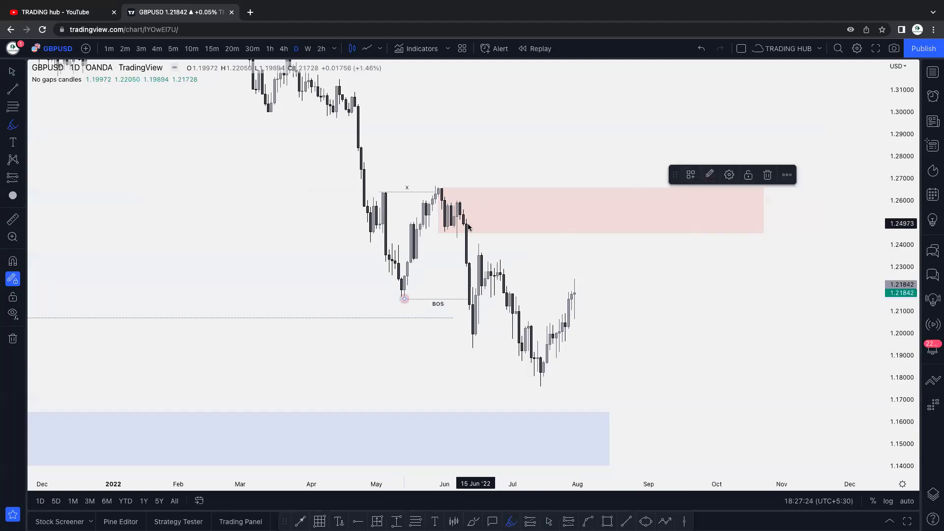
left_click(767, 175)
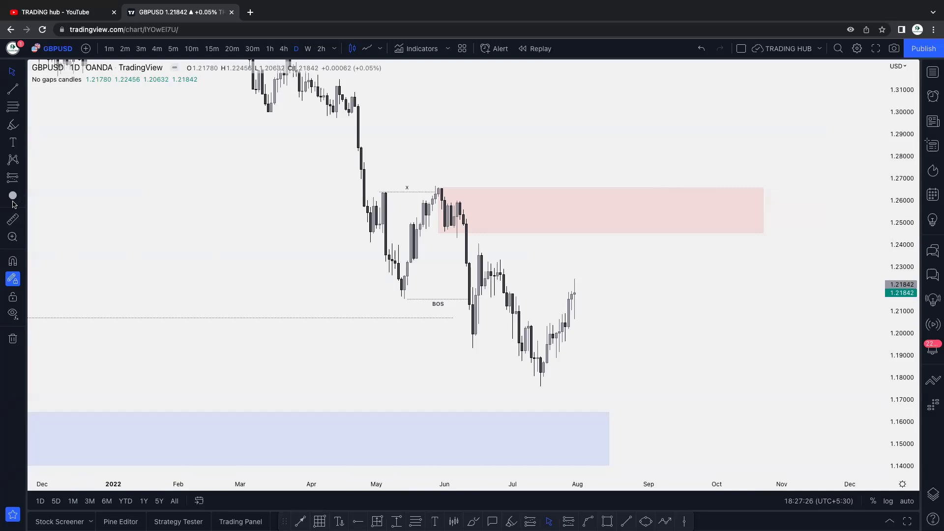
Place a red dot icon on the 13 May '22 low and an orange one on the 27 May '22 high
left_click(404, 300)
left_click(711, 176)
left_click(714, 208)
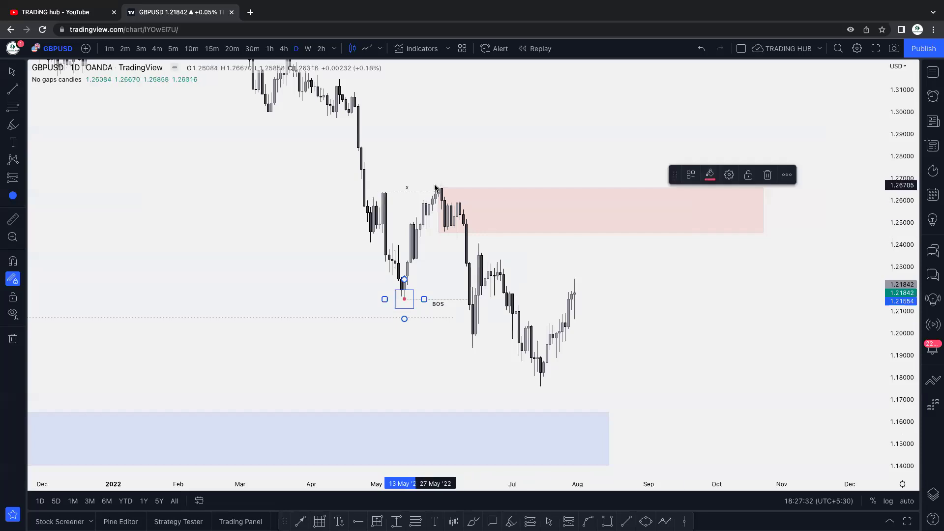
left_click(435, 186)
left_click(711, 176)
left_click(726, 208)
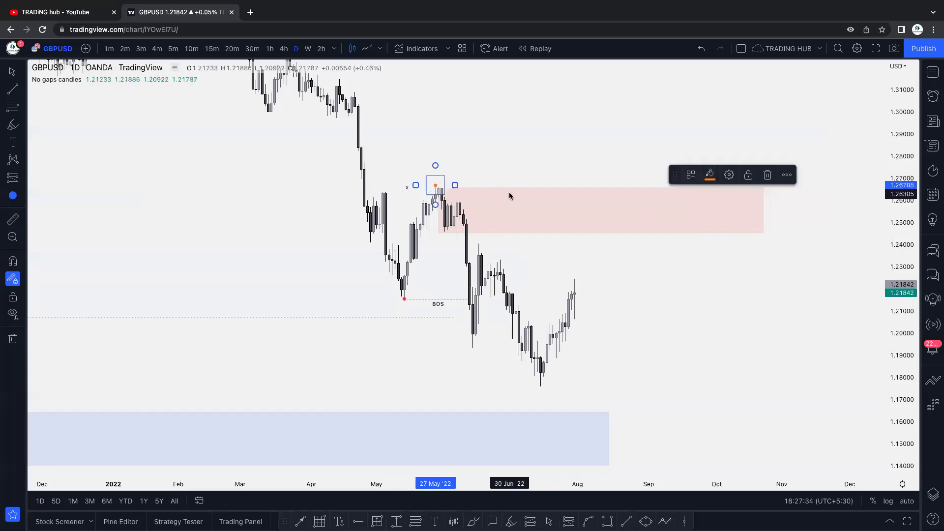
Place a dot icon on the 14 Jul '22 low at about 1.1760 and color it red
left_click(540, 387)
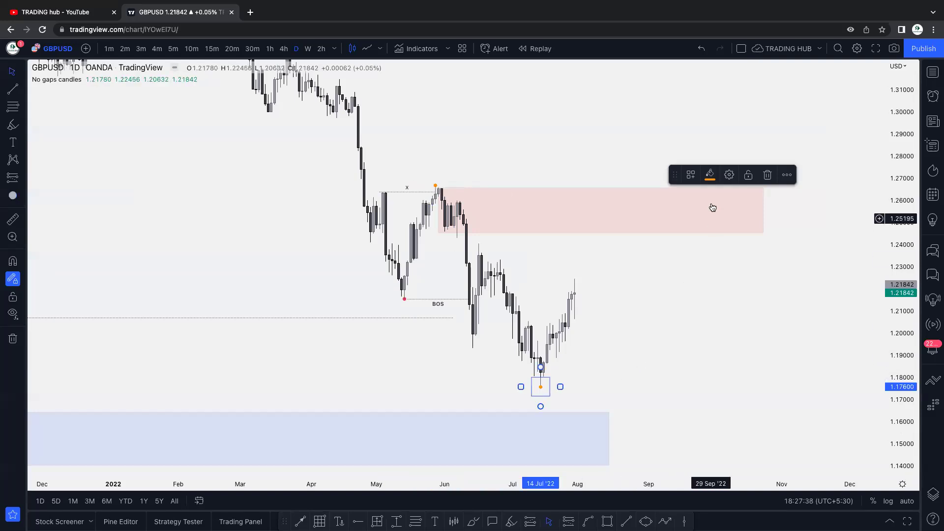
left_click(710, 177)
left_click(710, 209)
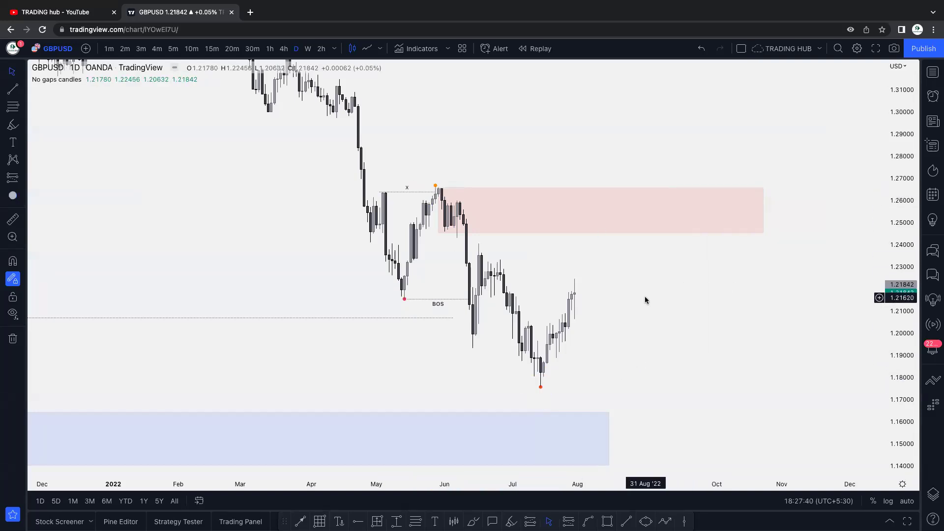
Draw a horizontal trend line at about 1.2053 from 8 Jul '22 to 20 Jul '22 and apply the IDM template
left_click(624, 522)
left_click(528, 322)
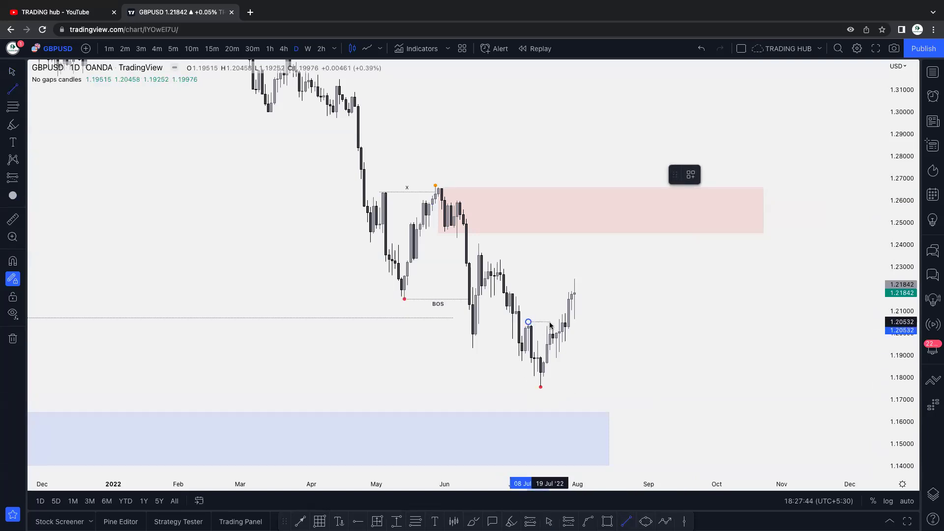
left_click(553, 322)
left_click(691, 175)
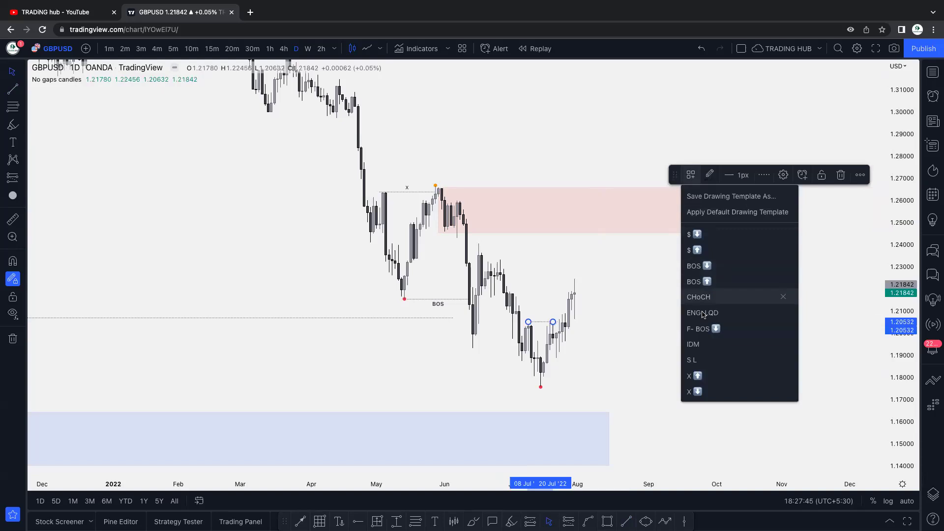
left_click(693, 344)
left_click(657, 312)
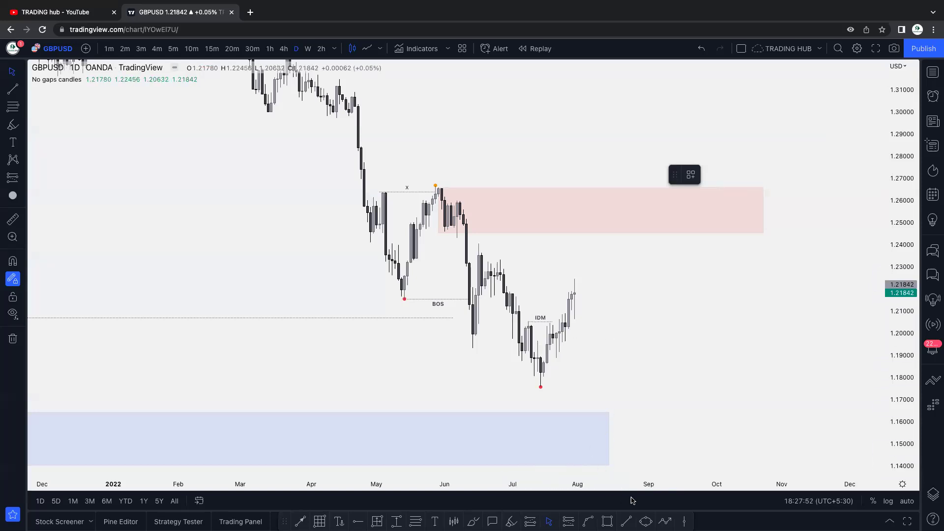
Draw a blue rectangle zone between about 1.2166 and 1.2075 just above the IDM line, starting at 4 Jul '22
left_click(608, 521)
left_click_drag(516, 317, 565, 296)
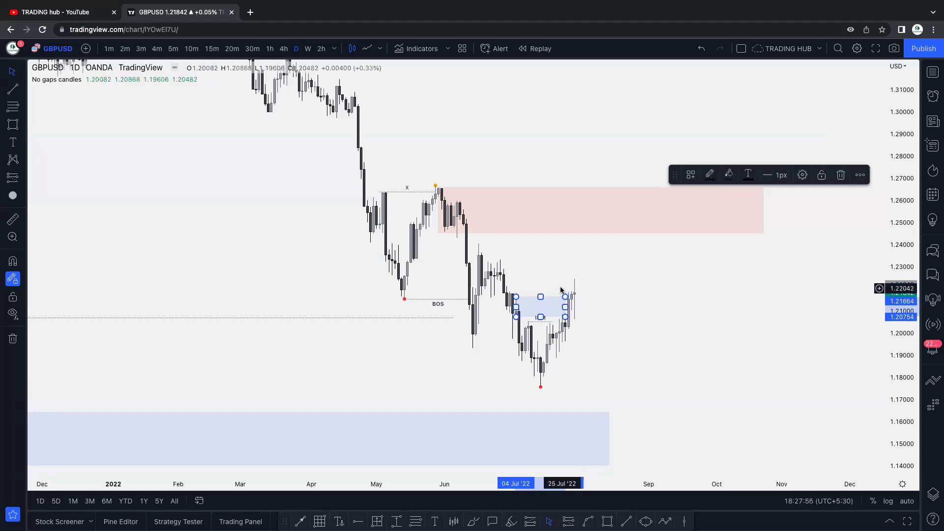
left_click(501, 313)
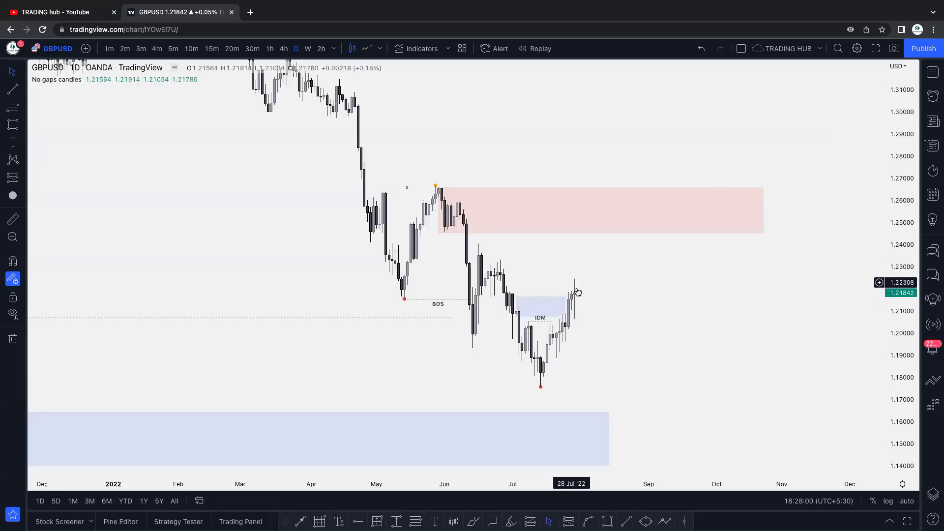
Draw a horizontal trend line at about 1.2408 from the 16 Jun '22 high to 25 Jul '22 and apply the ENG. LQD template
left_click(626, 521)
left_click(478, 243)
left_click(562, 243)
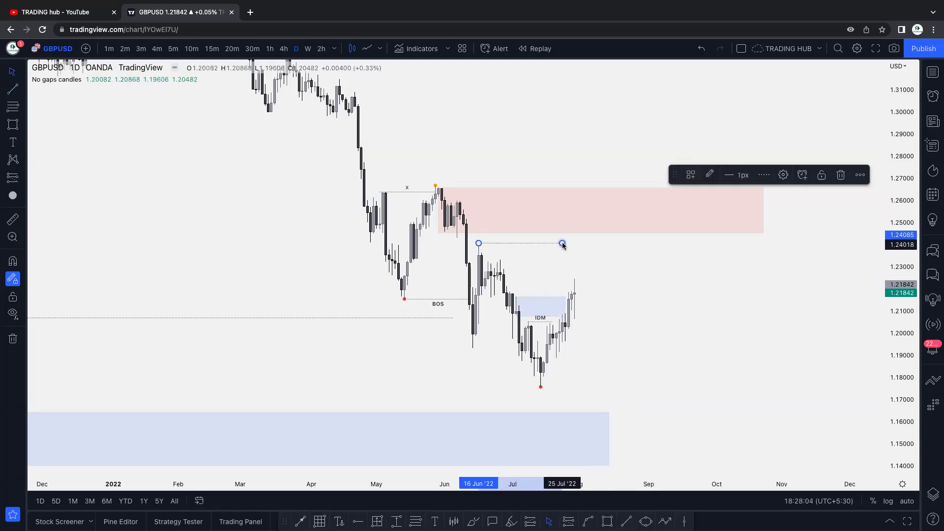
left_click(691, 175)
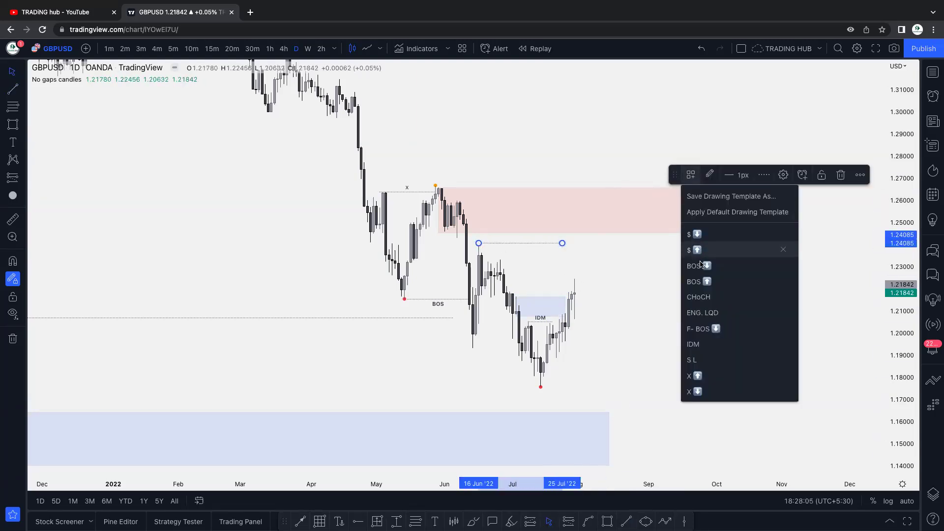
left_click(708, 313)
left_click(594, 162)
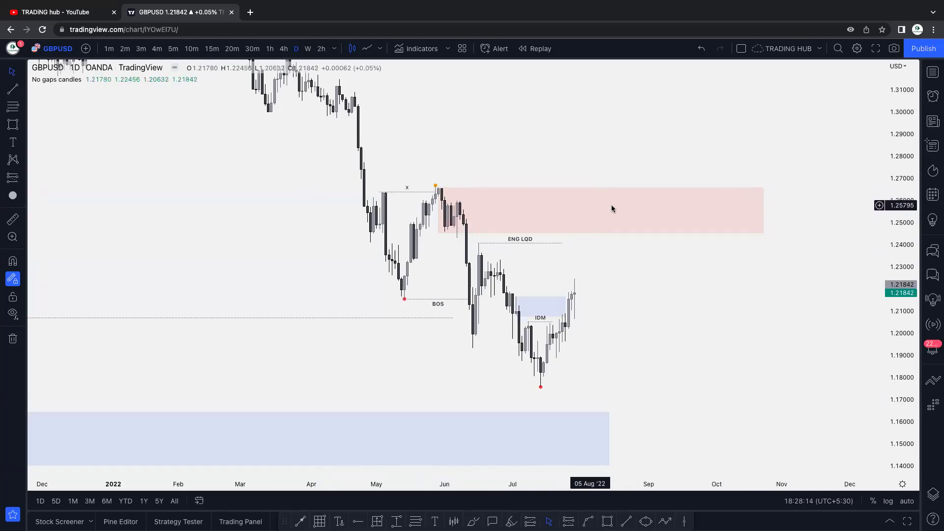
Resize the red supply zone to span about 1.2604 to 1.2424, starting at 7 Jun '22 and ending around mid-August
left_click(601, 188)
left_click_drag(601, 188, 601, 200)
left_click_drag(438, 217, 457, 239)
left_click(527, 179)
left_click(709, 233)
left_click_drag(763, 220, 618, 220)
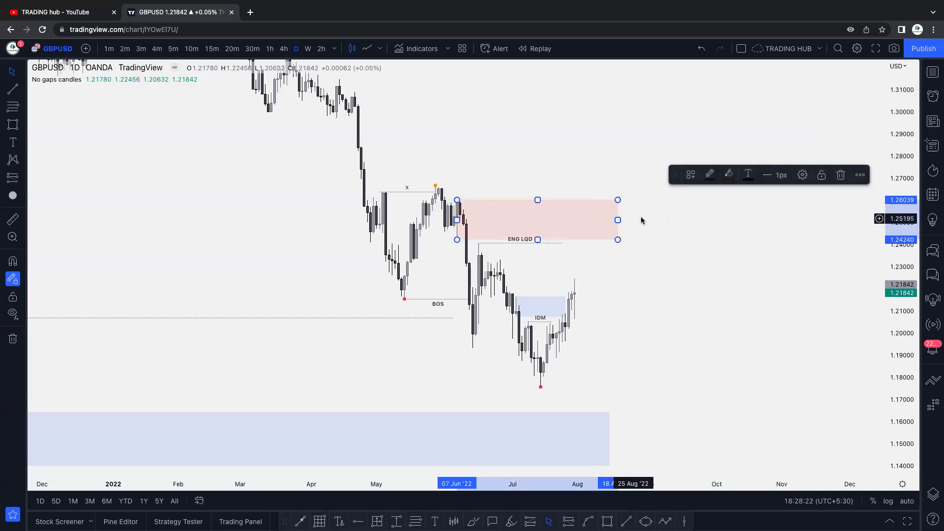
left_click(663, 216)
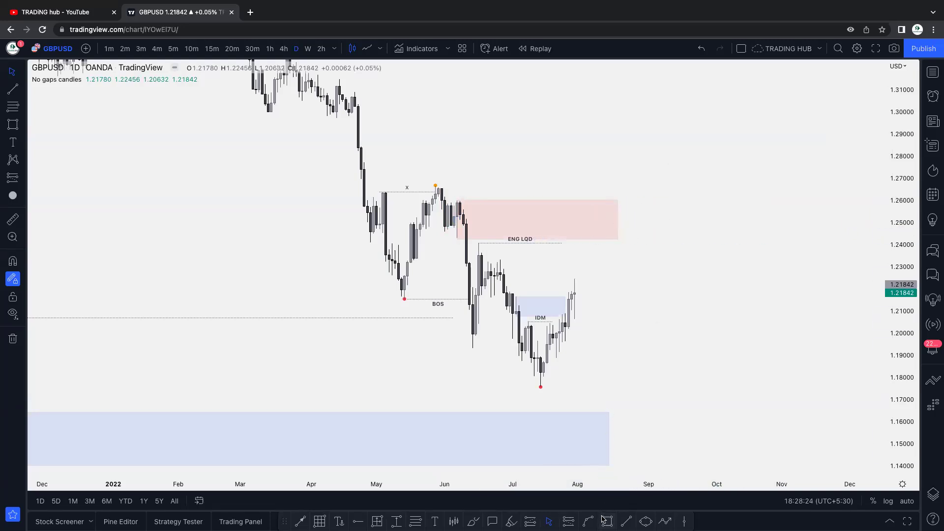
Sketch a projected zigzag path from the latest candle up past the supply zone level, and discard it
left_click(578, 278)
left_click(593, 330)
left_click(605, 294)
left_click(617, 334)
left_click(633, 262)
left_click(642, 299)
left_click(668, 230)
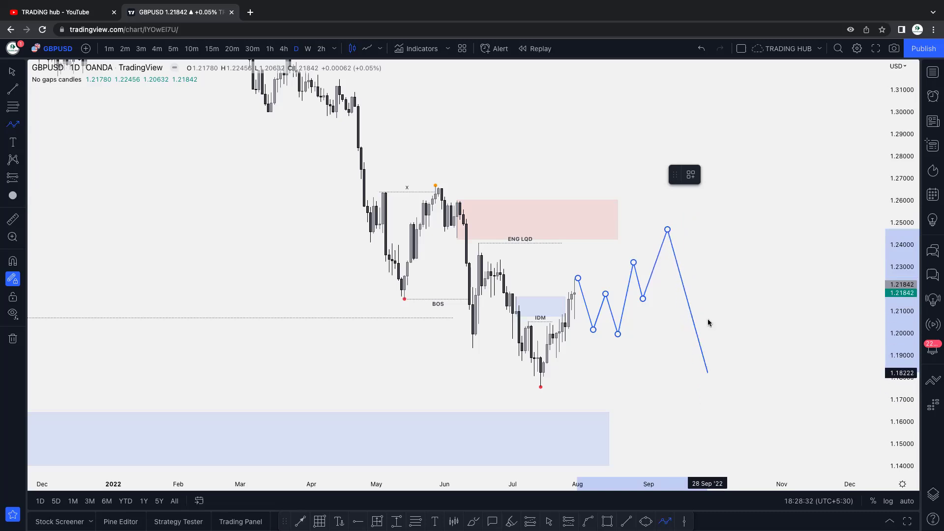
left_click(679, 277)
left_click(718, 162)
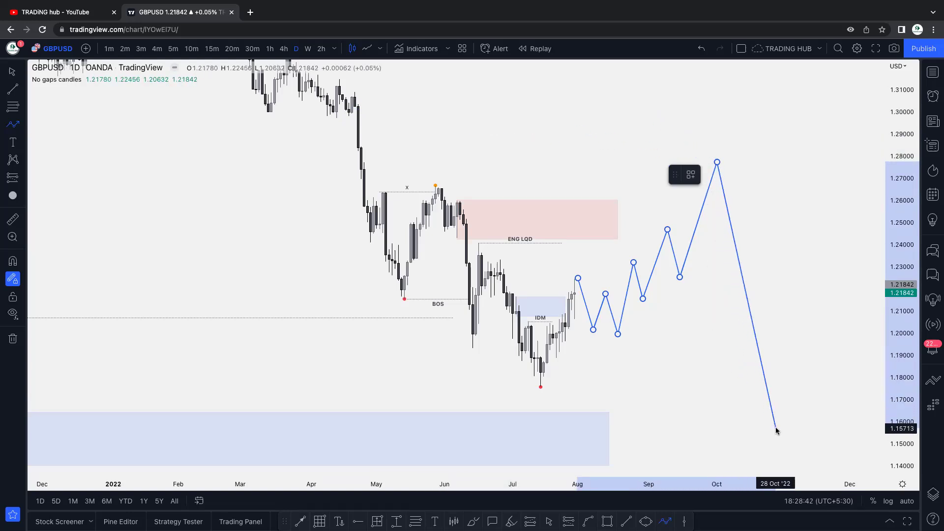
key("Escape")
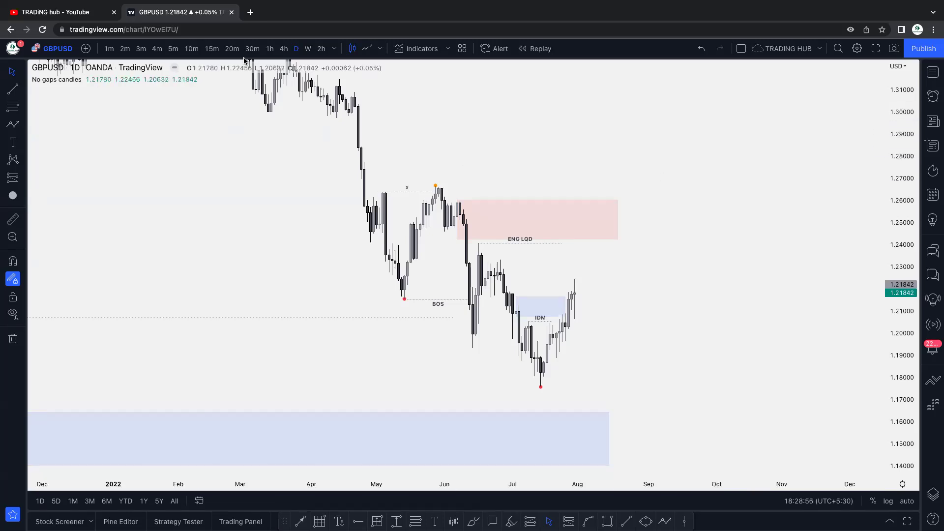
Switch the chart to the 4-hour timeframe
left_click(286, 49)
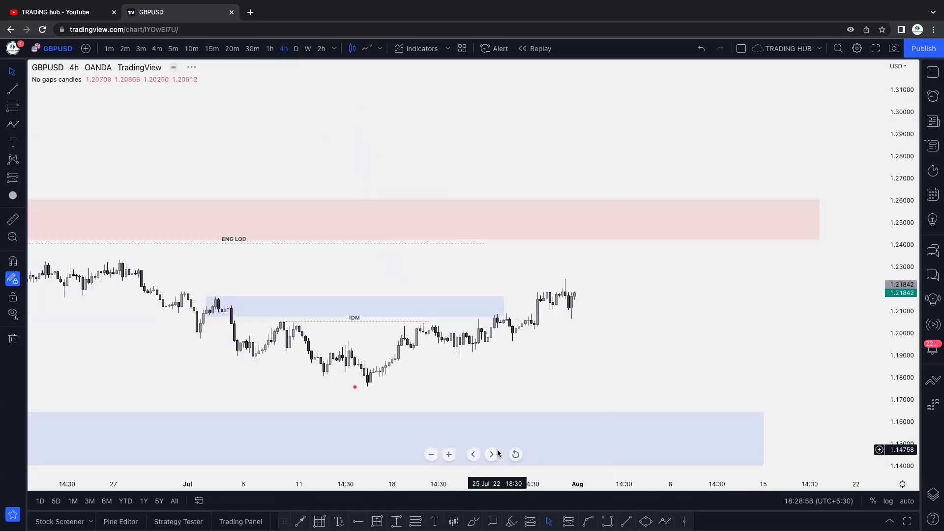
left_click(514, 458)
left_click_drag(899, 299, 897, 175)
left_click_drag(751, 240, 462, 118)
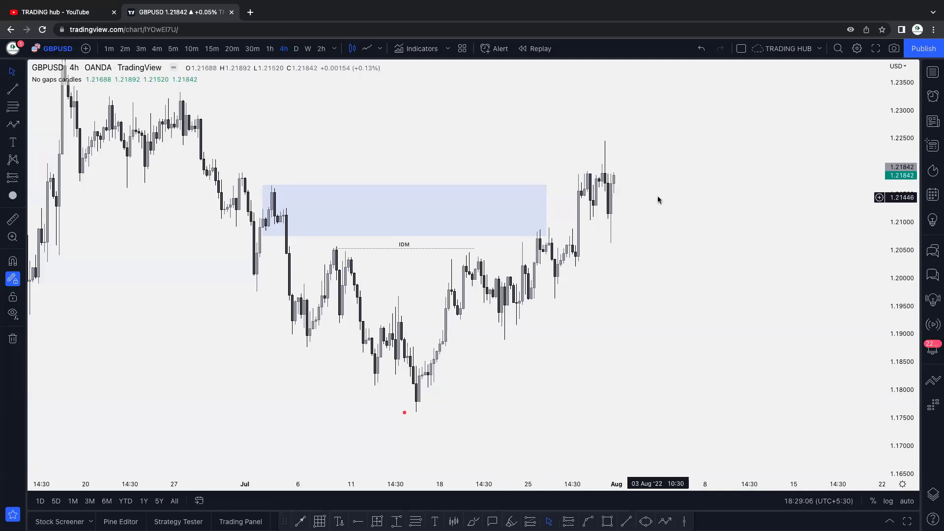
Draw a small rectangle zone between about 1.2056 and 1.2022 from the 27 Jul '22 candle to 1 Aug '22
key("alt+shift+r")
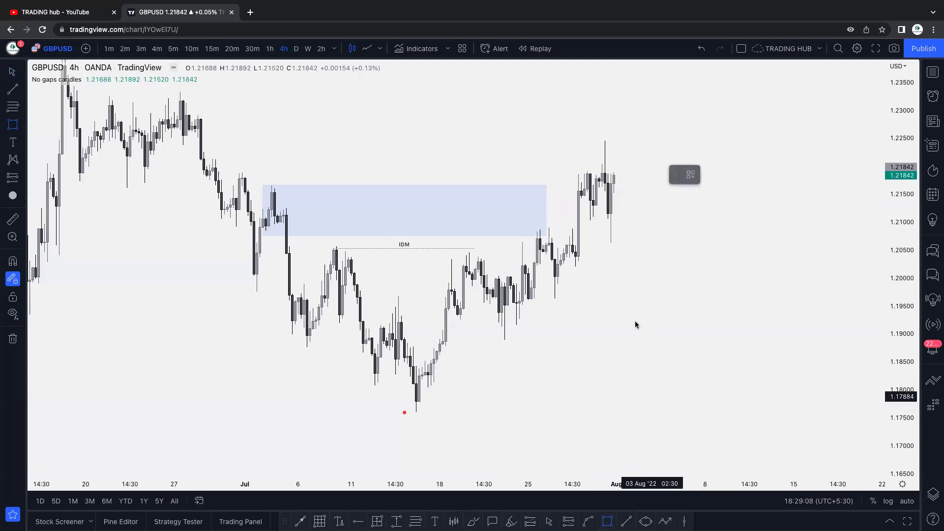
left_click_drag(575, 247, 632, 267)
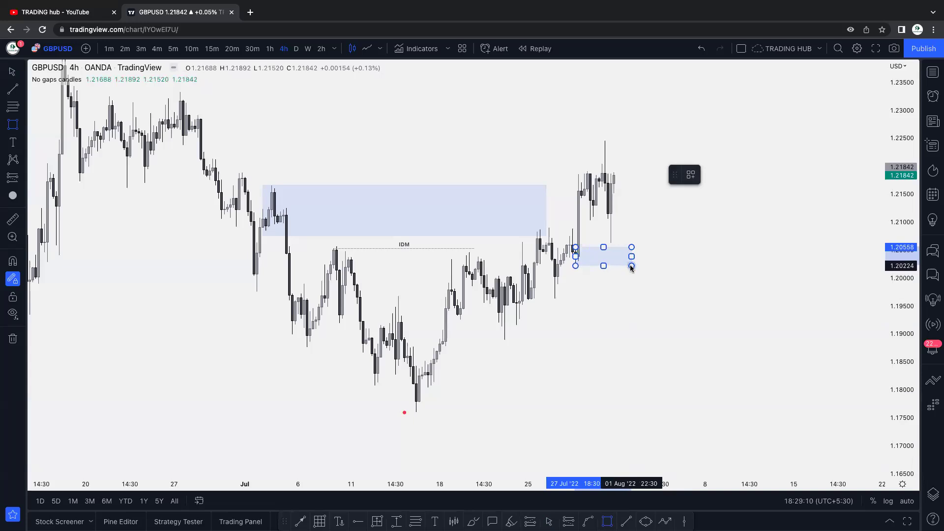
left_click(657, 234)
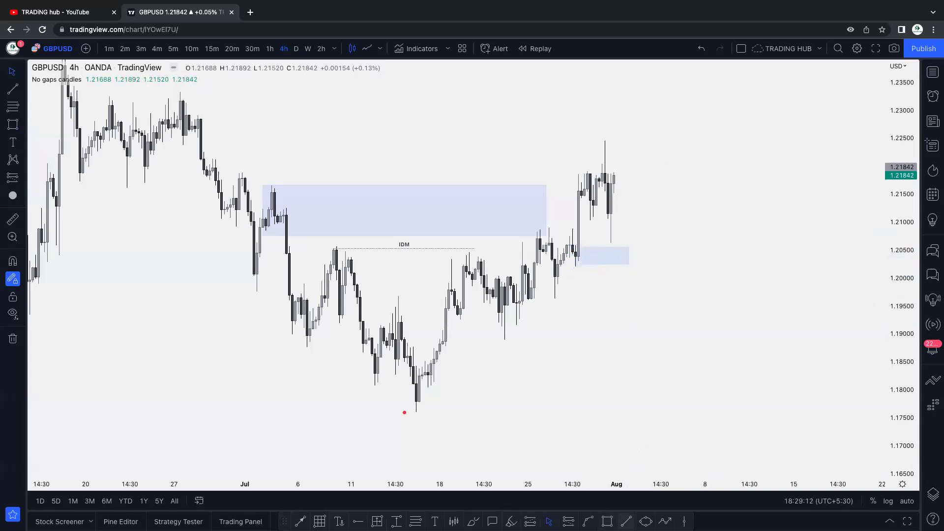
Draw a horizontal trend line at about 1.2102 from 28 Jul to 29 Jul '22 and apply the IDM template
key("alt+t")
left_click(587, 221)
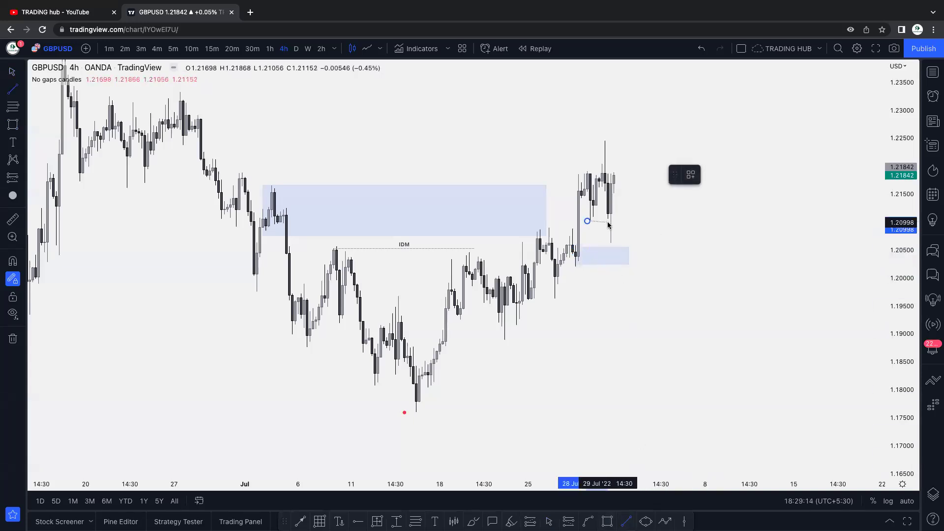
left_click(608, 220)
left_click(691, 175)
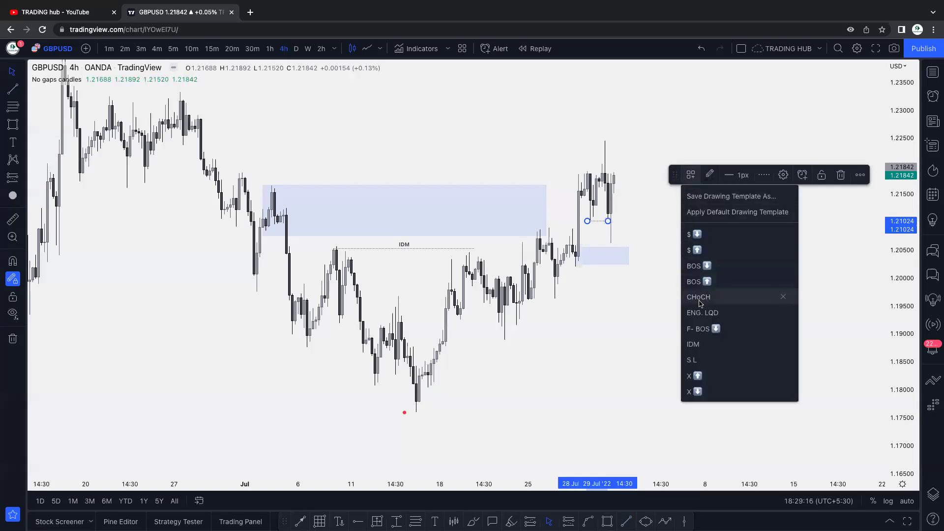
left_click(701, 345)
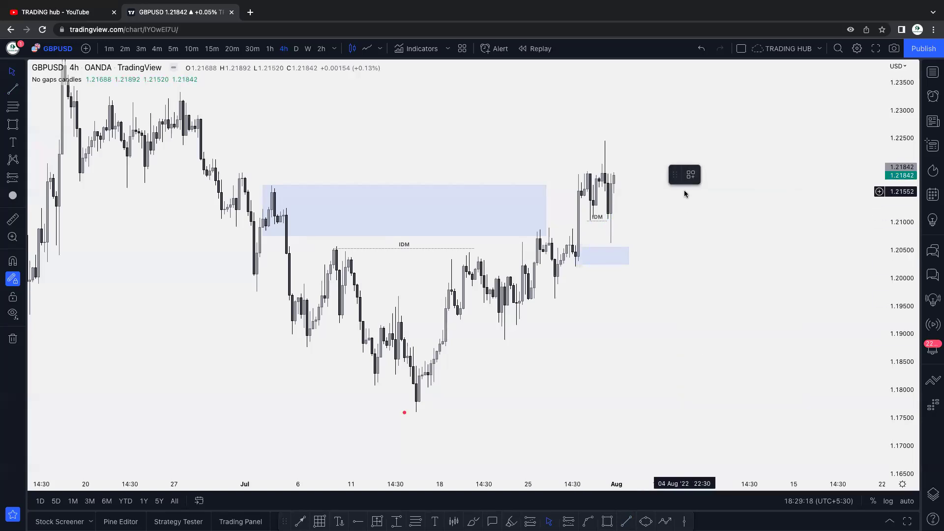
Change the text alignment of the late-July IDM line so its label sits below the line
double_click(598, 220)
left_click(467, 338)
left_click(460, 372)
left_click(543, 375)
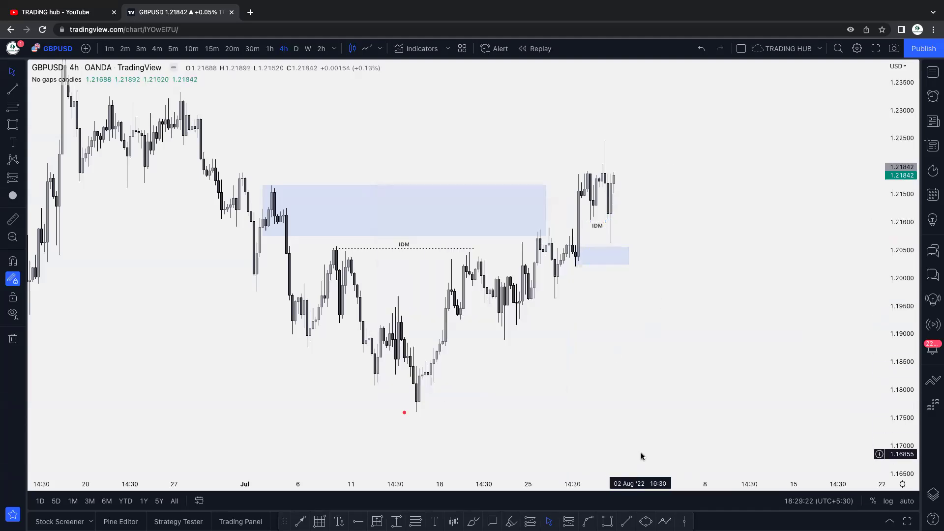
Draw a demand zone from the 29 Jul '22 candle with its upper edge at about 1.2115, and delete the zone at the 27 Jul candle
key("alt+shift+r")
left_click_drag(611, 214, 655, 272)
left_click(628, 256)
left_click(842, 177)
Align the new demand zone's lower edge with the 29 Jul '22 low at about 1.2063 and extend it to about 8 Aug '22
left_click(612, 241)
left_click_drag(612, 240, 611, 243)
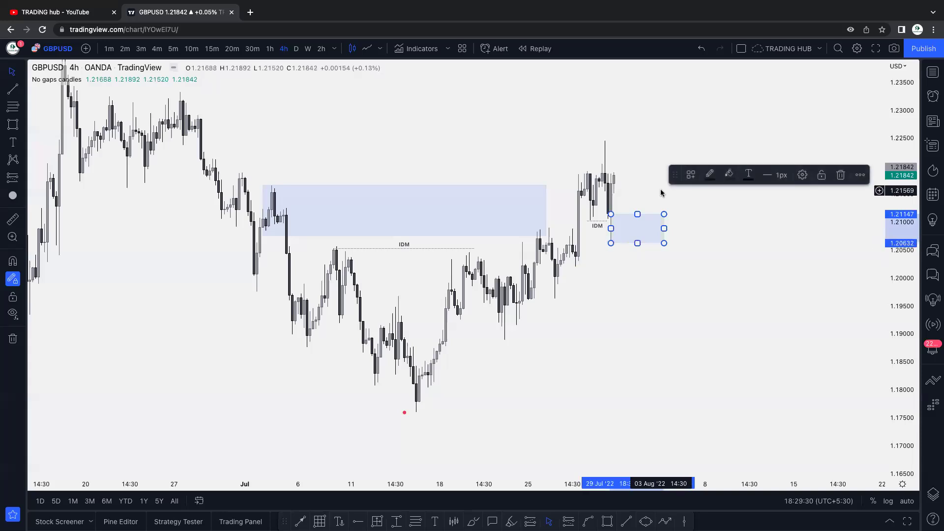
left_click(663, 192)
left_click_drag(663, 228, 712, 228)
left_click(702, 284)
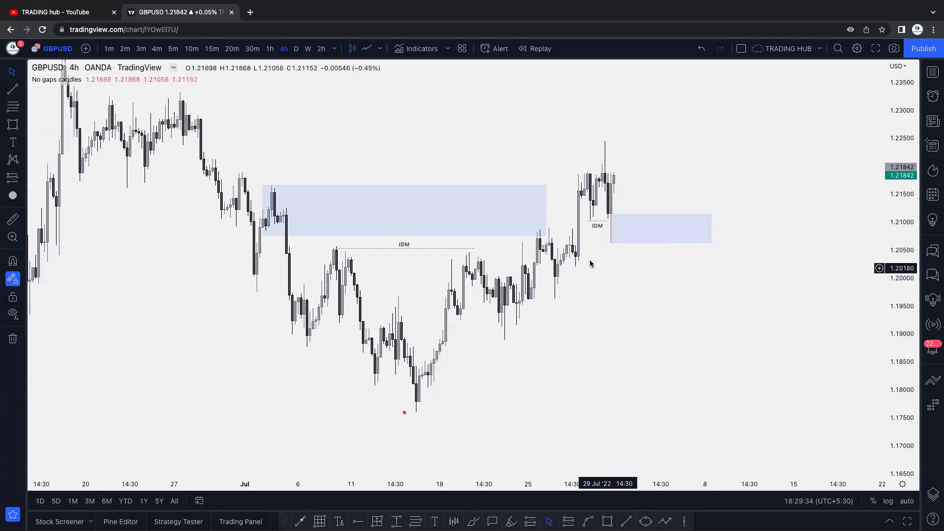
Shorten the 29 Jul '22 demand zone to end in early August and delete the larger blue zone above the July IDM line
left_click_drag(610, 263, 607, 285)
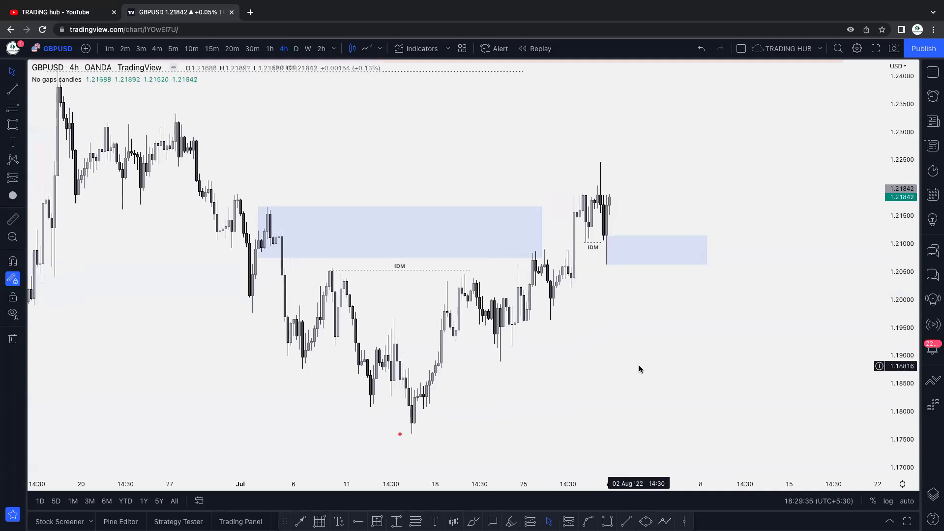
scroll(643, 362, "down", 2)
left_click_drag(905, 255, 904, 303)
scroll(838, 297, "up", 1)
left_click_drag(680, 303, 619, 304)
left_click_drag(670, 255, 619, 255)
scroll(688, 248, "up", 2)
scroll(688, 248, "up", 2)
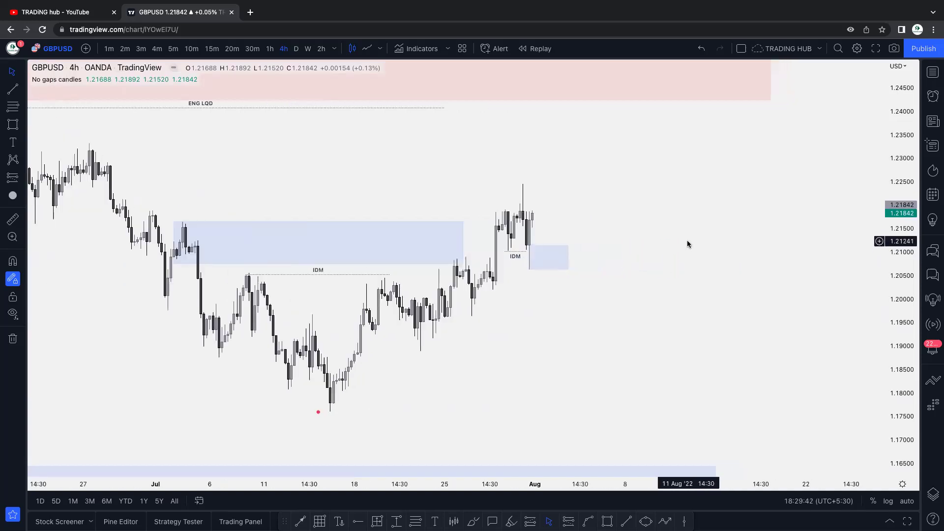
left_click(467, 240)
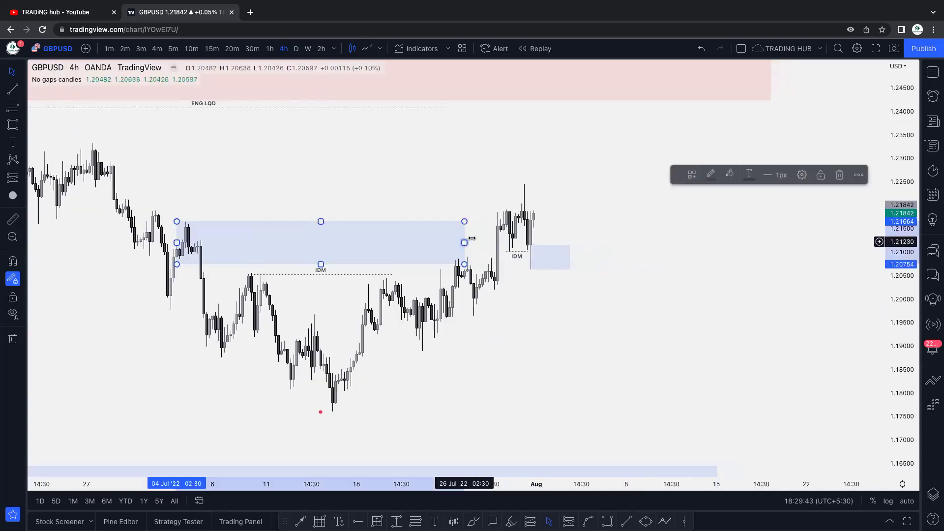
left_click(840, 175)
Brush a projected price path from the latest candle through the demand zone up to the red supply zone, and delete it
left_click(473, 522)
mouse_move(533, 211)
left_mouse_down()
mouse_move(545, 239)
mouse_move(567, 252)
mouse_move(613, 227)
mouse_move(620, 240)
mouse_move(646, 209)
mouse_move(662, 155)
mouse_move(684, 123)
mouse_move(720, 146)
mouse_move(755, 102)
left_mouse_up()
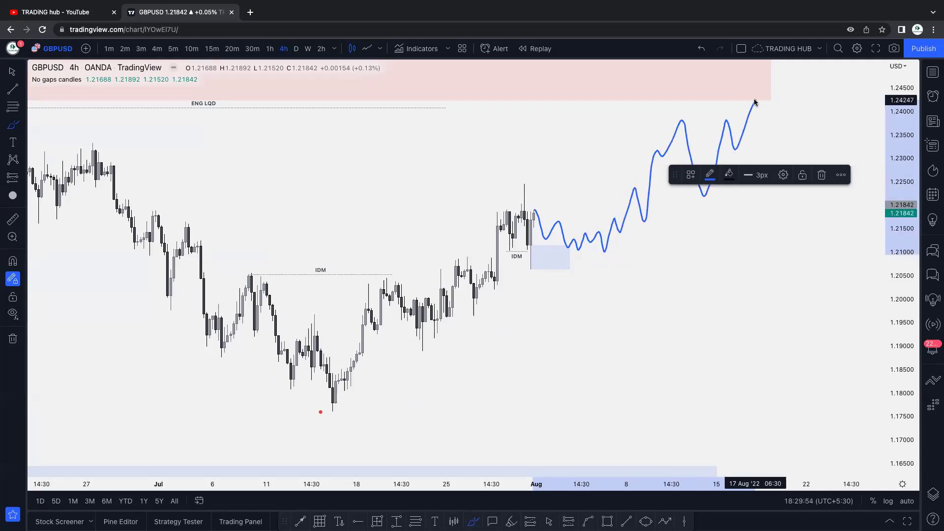
left_click_drag(669, 236, 666, 459)
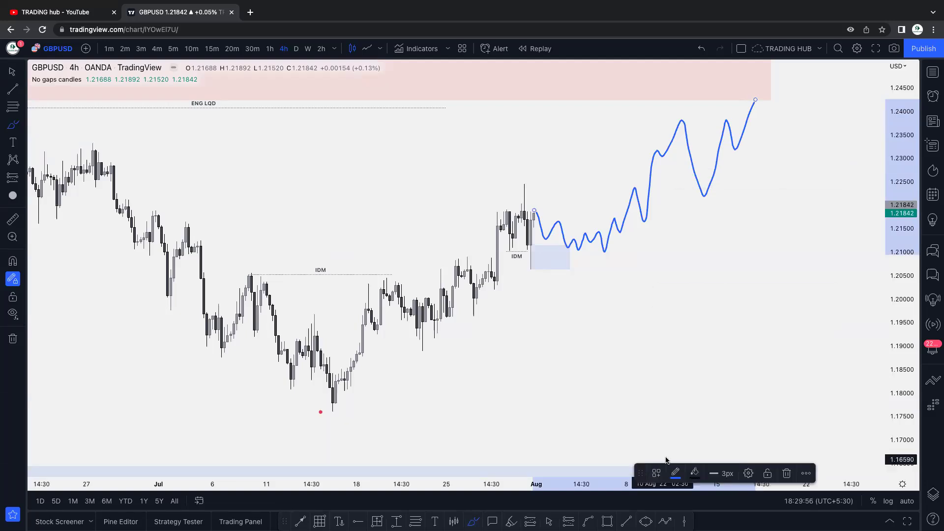
key("Escape")
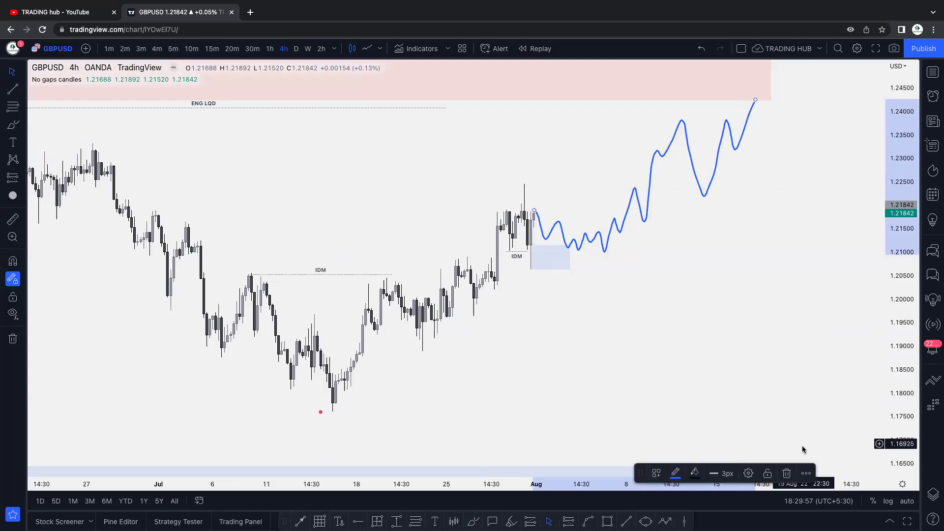
left_click(788, 472)
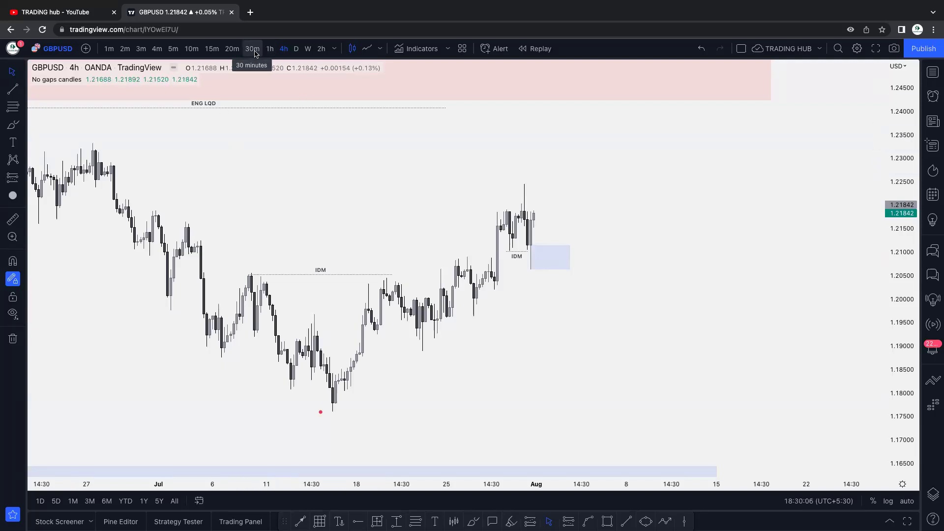
Switch the chart to the 15-minute timeframe
left_click(212, 48)
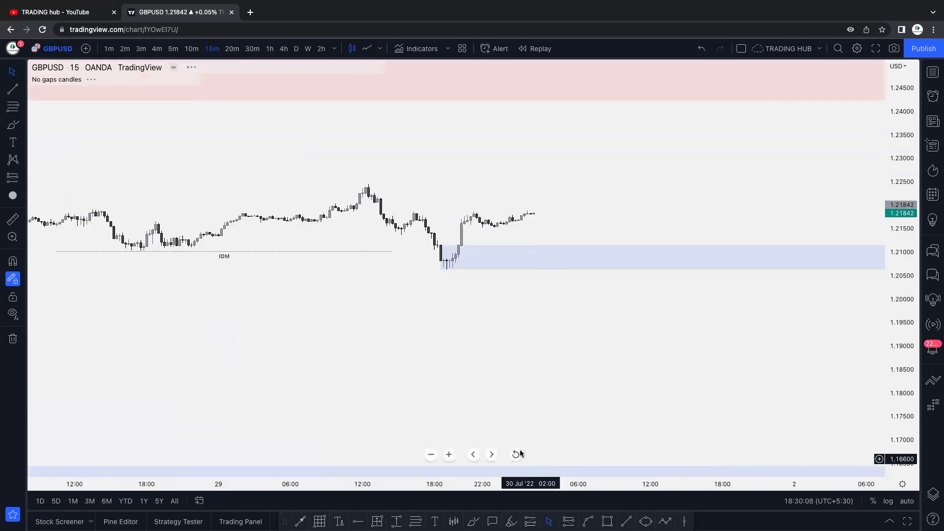
left_click_drag(906, 266, 906, 283)
scroll(678, 351, "down", 3)
left_click_drag(677, 350, 534, 368)
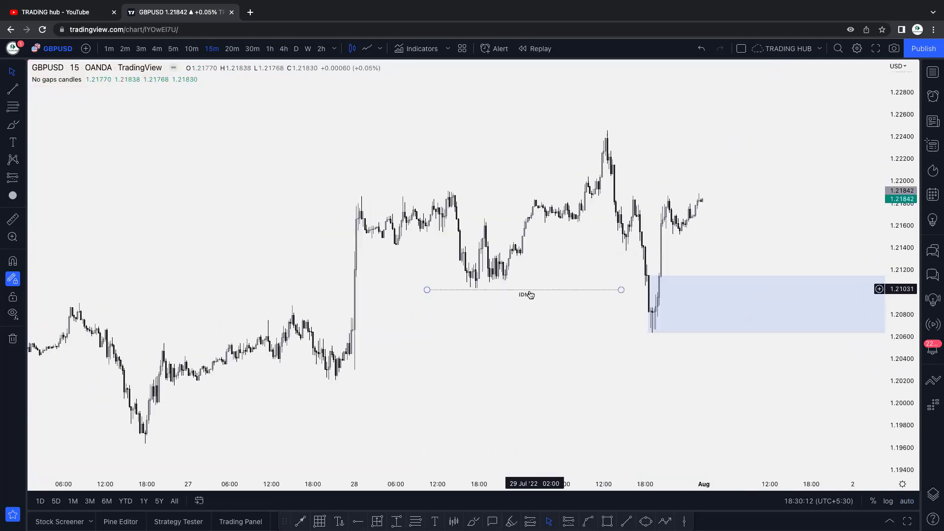
Realign the late-July IDM line to start at the 28 Jul '22 16:30 low and end around midday on 29 Jul
left_click_drag(524, 294, 567, 293)
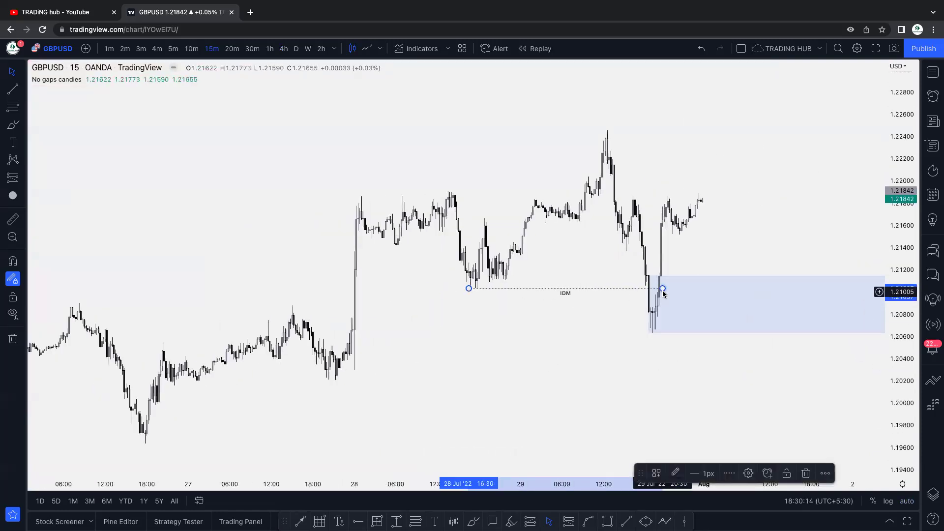
left_click_drag(662, 288, 612, 291)
left_click_drag(645, 352, 571, 337)
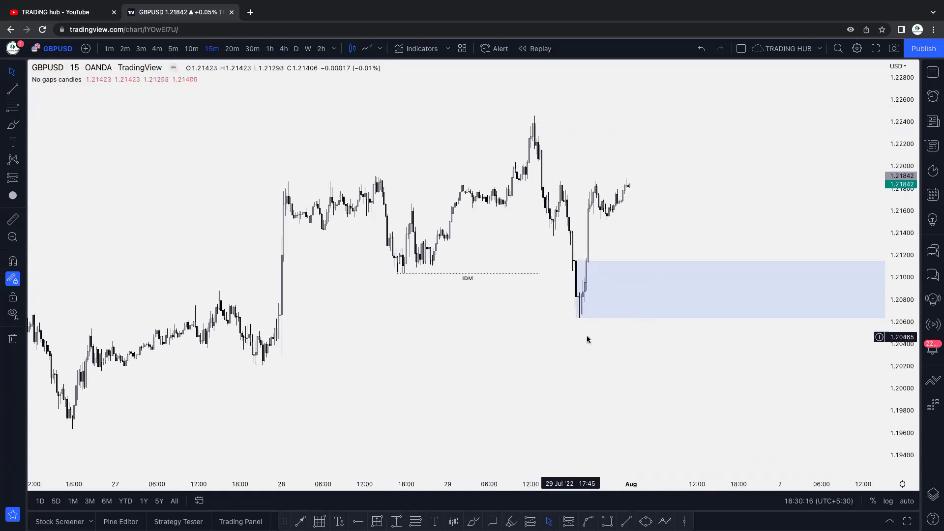
Delete the blue demand zone that extends forward from the 29 Jul '22 evening low
left_click_drag(896, 320, 896, 222)
scroll(770, 239, "up", 1)
scroll(769, 240, "left", 3)
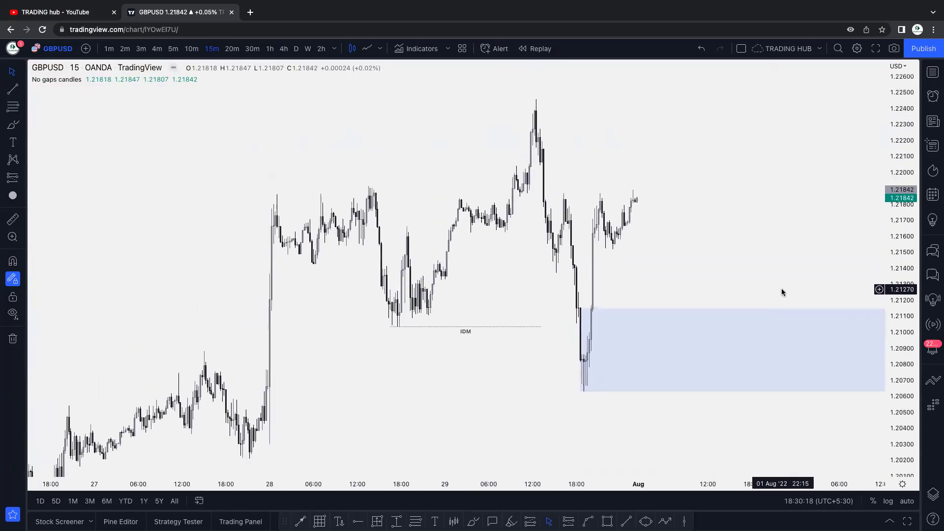
left_click(622, 253)
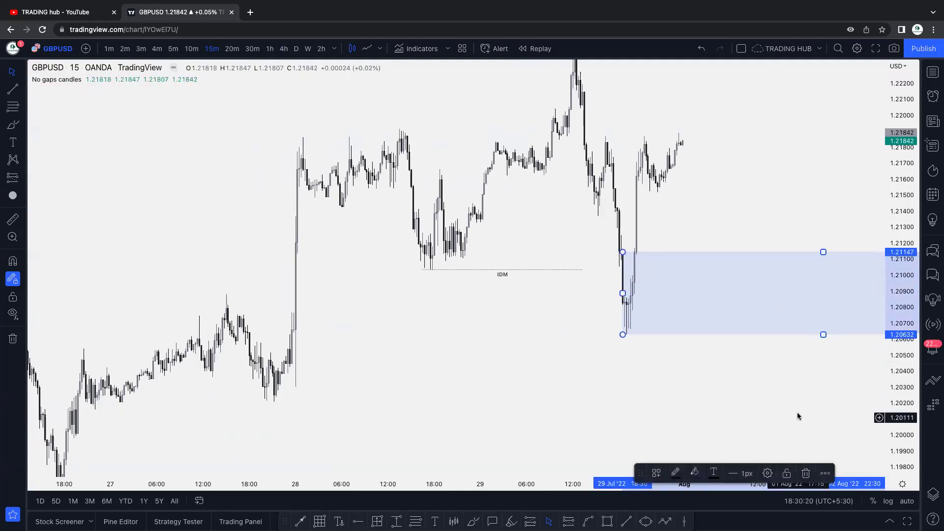
key("Delete")
scroll(697, 423, "left", 2)
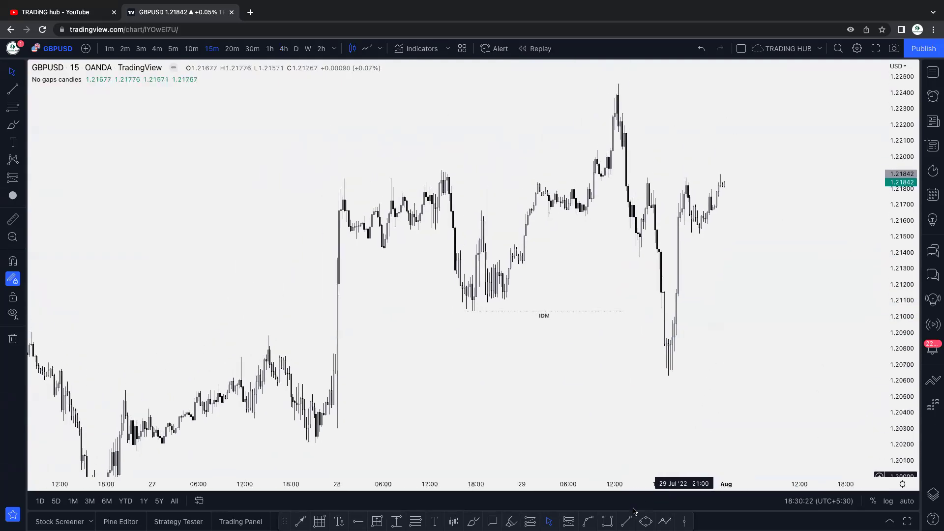
Draw a demand zone rectangle from the start of 28 Jul '22 to the late 29 Jul low, spanning about 1.2030 to 1.2066
scroll(593, 463, "right", 1)
left_click(607, 521)
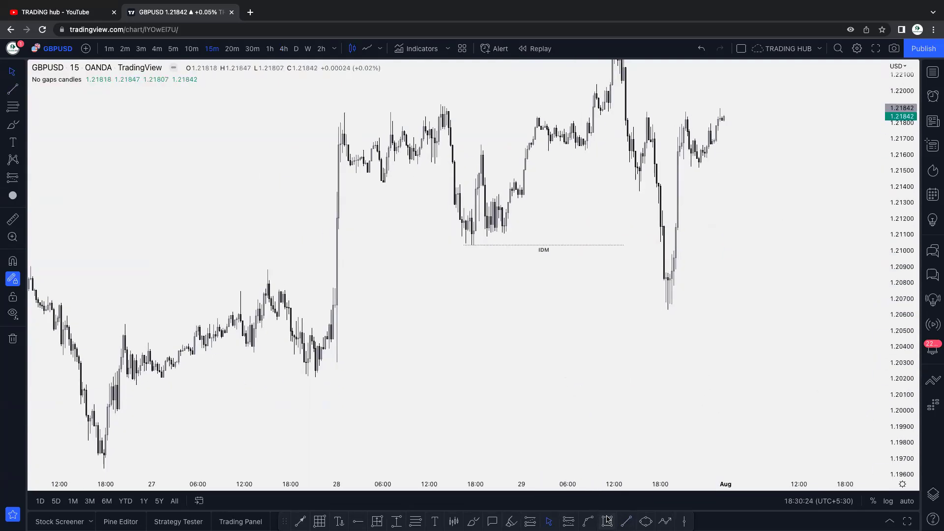
mouse_move(337, 306)
left_mouse_down()
mouse_move(525, 342)
mouse_move(670, 347)
mouse_move(671, 361)
left_mouse_up()
left_click(677, 367)
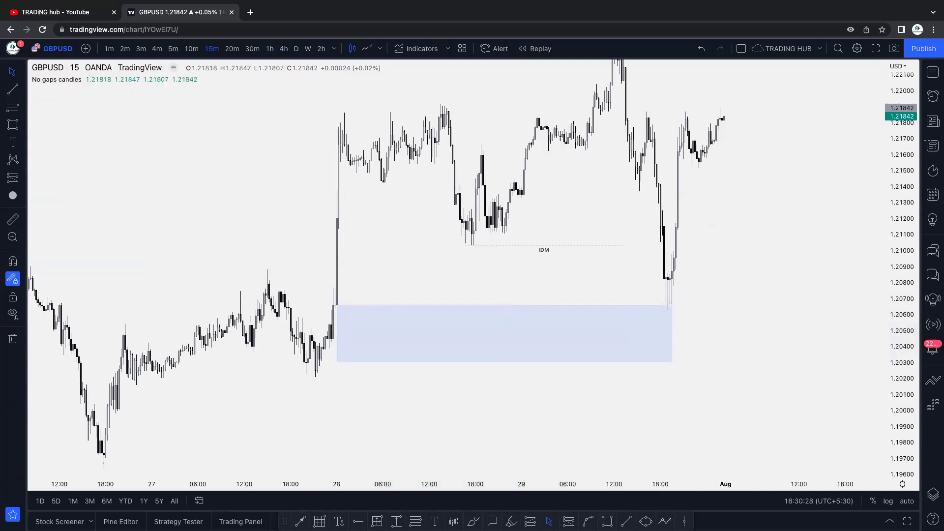
Draw a short horizontal line at about 1.20384 across the zone's origin candle and apply the X down-arrow drawing template
left_click(626, 521)
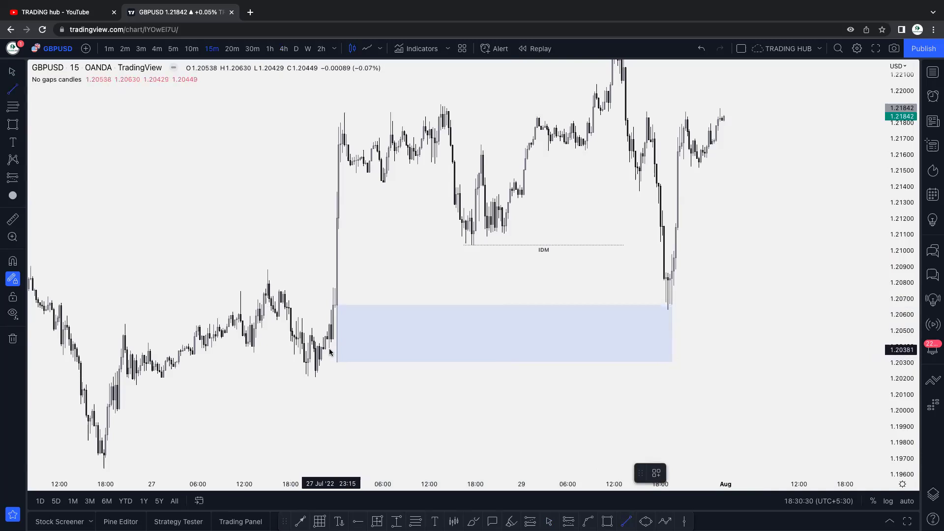
left_click(349, 350)
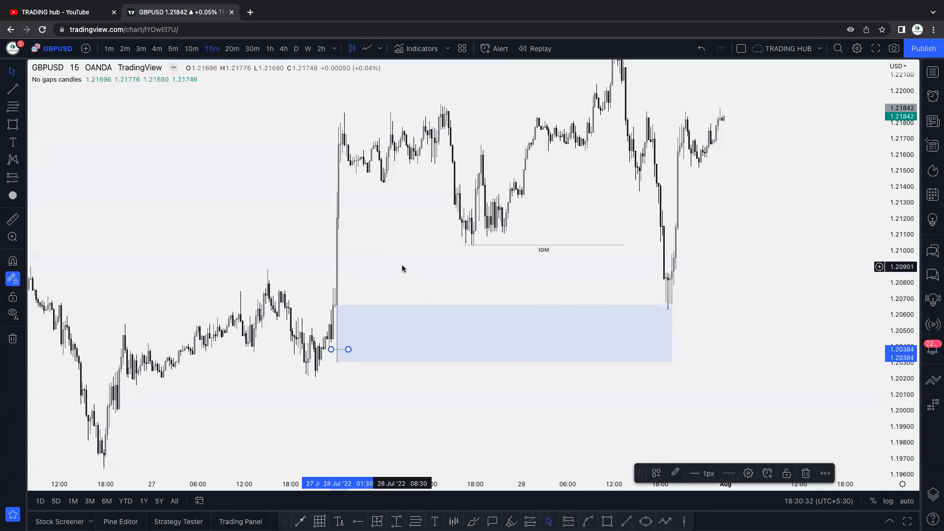
left_click(657, 474)
left_click(661, 518)
left_click_drag(490, 417, 482, 424)
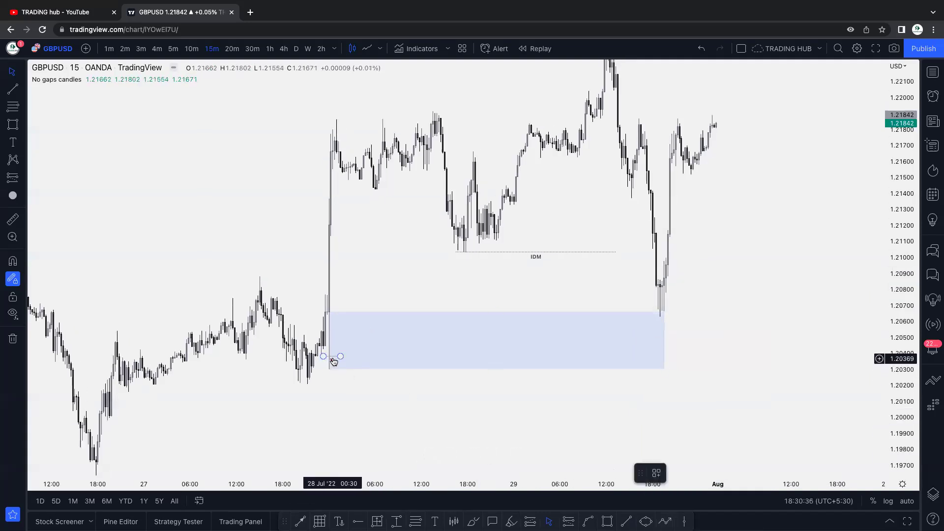
left_click(331, 358)
left_click_drag(415, 299, 365, 331)
left_click(574, 367)
Draw a horizontal trend line from the 29 Jul '22 16:15 high at about 1.21868 to the latest candles
left_click(716, 207)
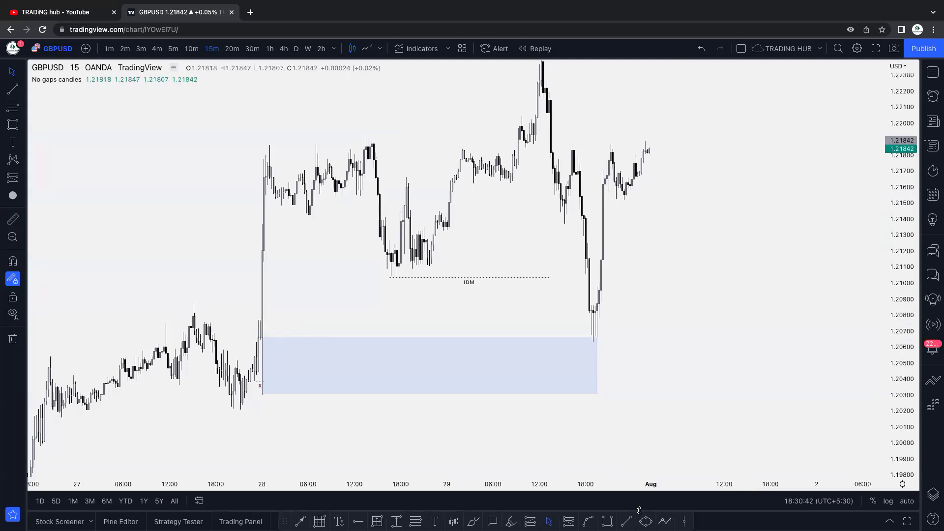
left_click(573, 145)
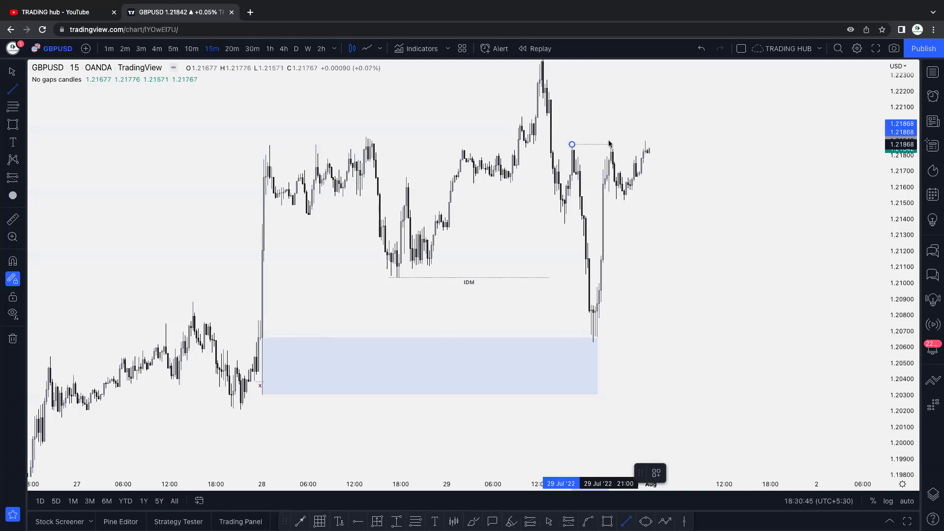
left_click(644, 144)
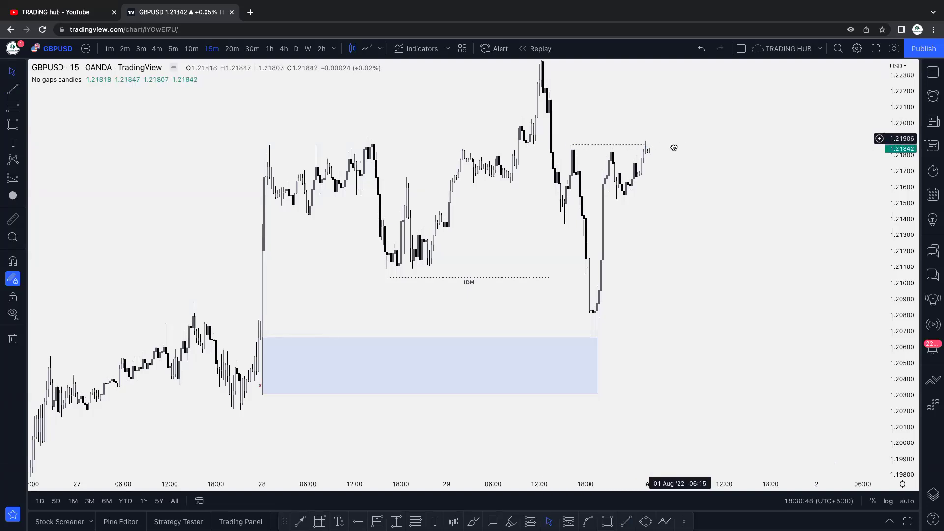
Brush a circle around the latest high and a line under the most recent low, removing each stroke
left_click_drag(674, 148, 668, 158)
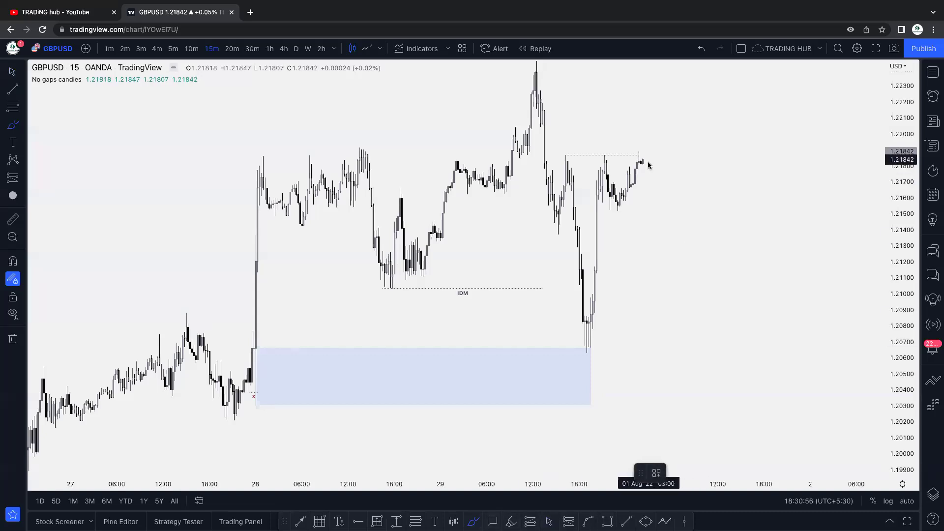
left_click_drag(639, 149, 637, 165)
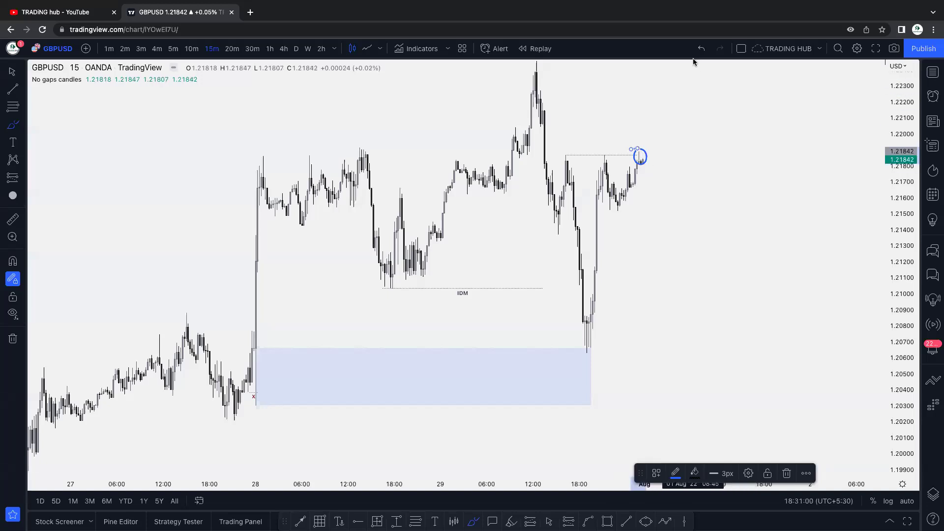
key("ctrl+z")
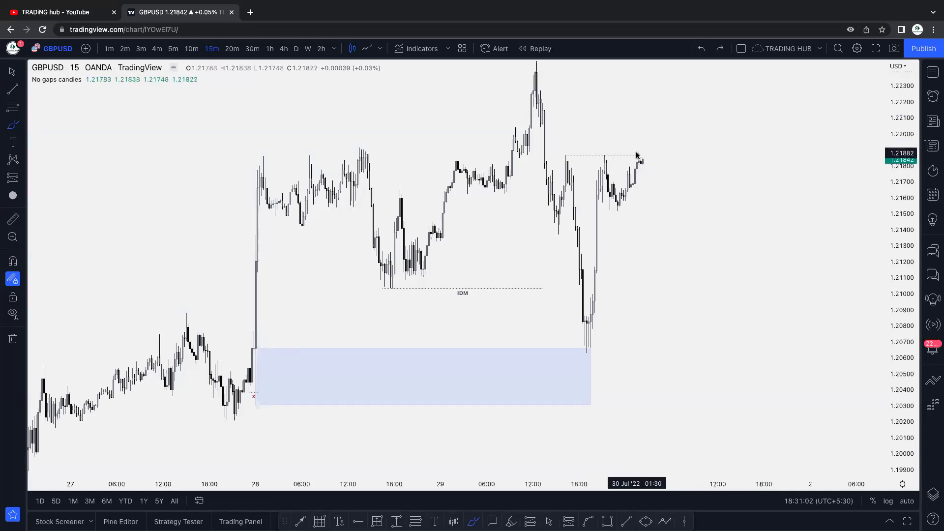
left_click_drag(615, 212, 686, 209)
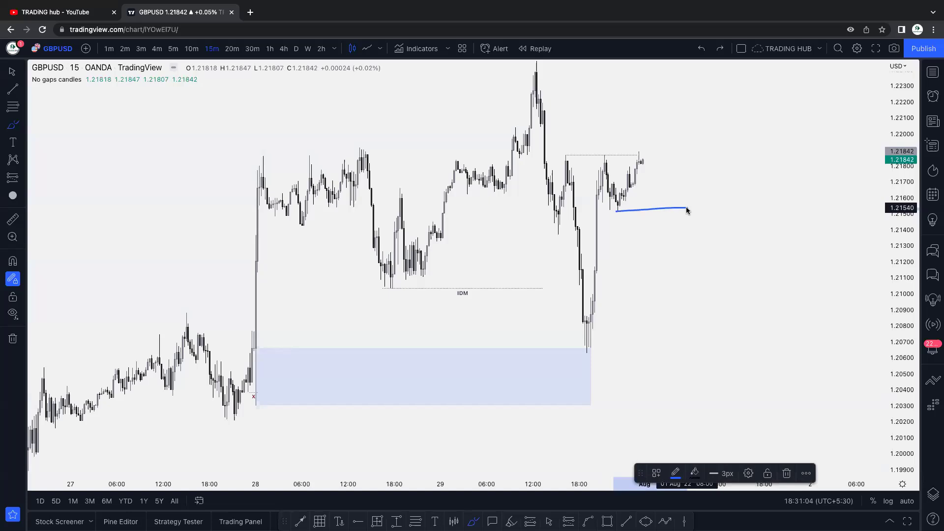
left_click(786, 473)
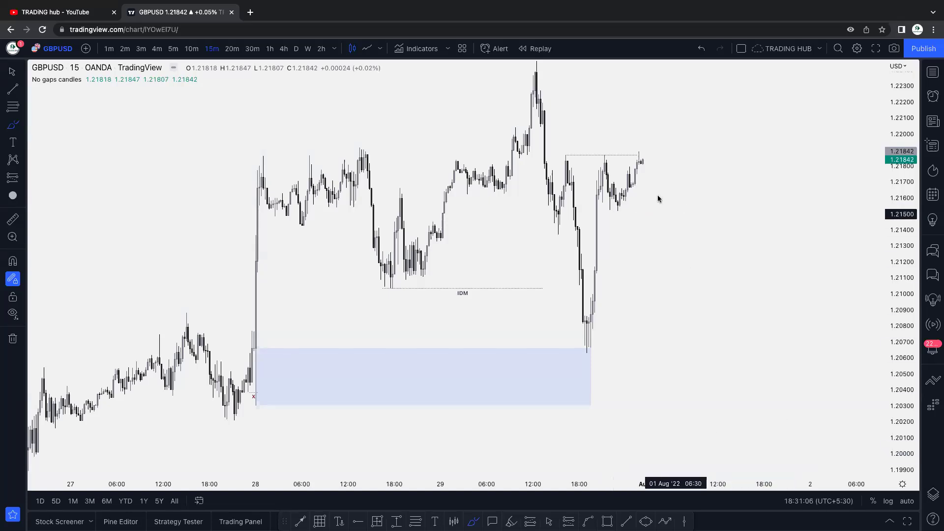
Brush a projected dip below the most recent low and a rally to about 1.2222, and undo the strokes
left_click_drag(641, 154, 685, 249)
left_click_drag(613, 210, 654, 210)
left_click_drag(687, 252, 775, 101)
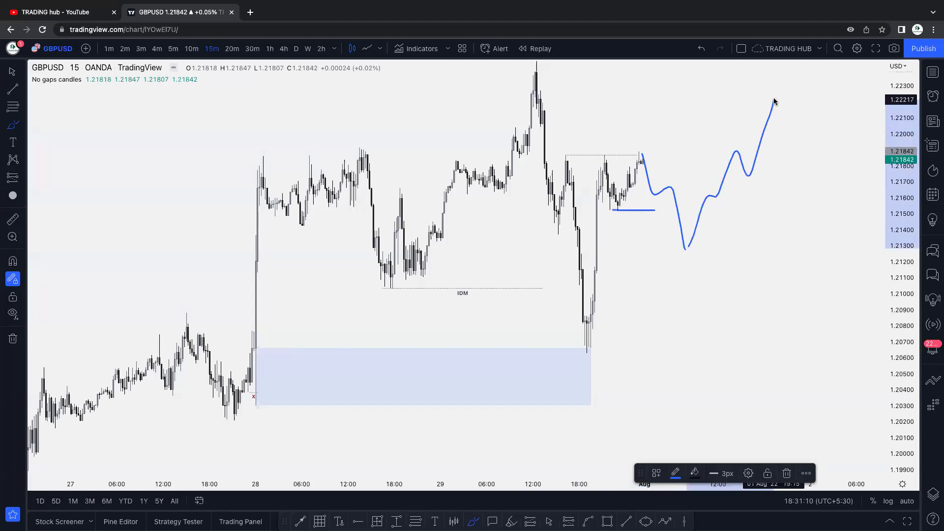
left_click(702, 49)
left_click(703, 49)
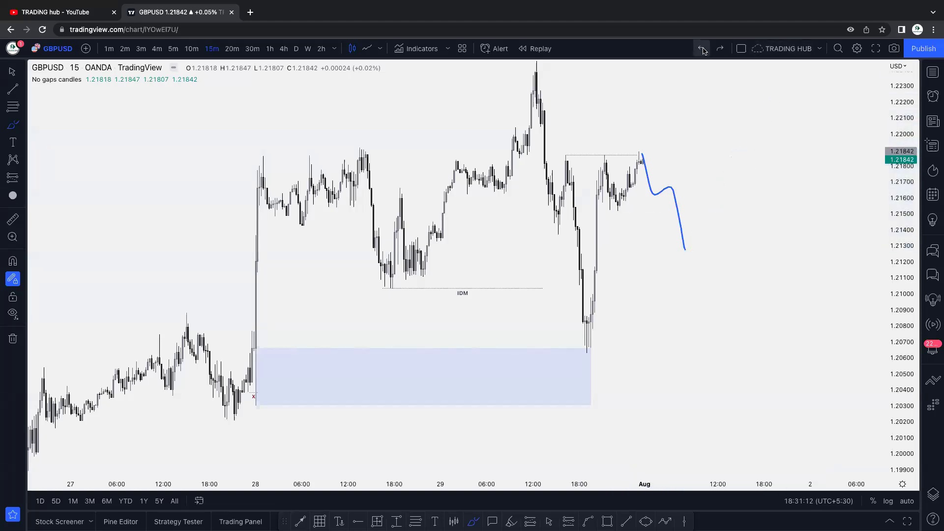
key("Escape")
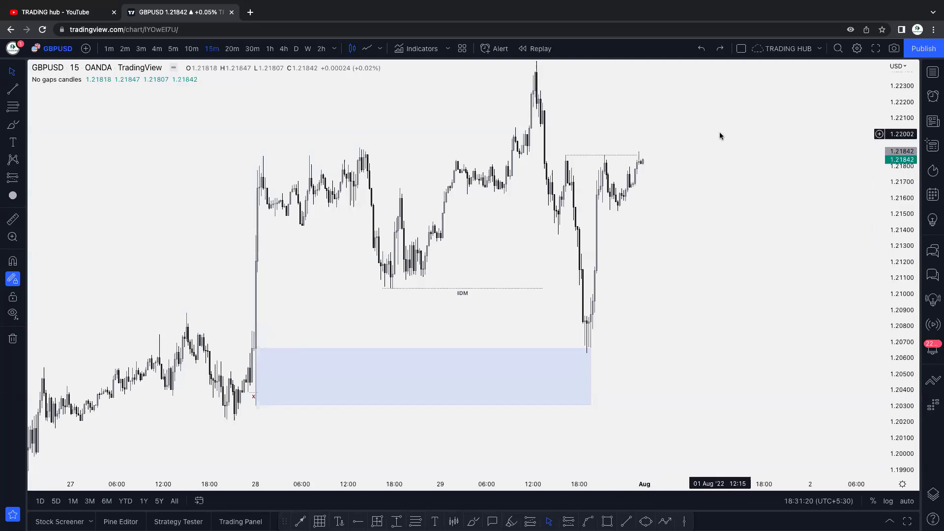
Draw a horizontal line from the 29 Jul '22 23:00 low at about 1.2152 and apply the IDM template
left_click_drag(718, 133, 681, 160)
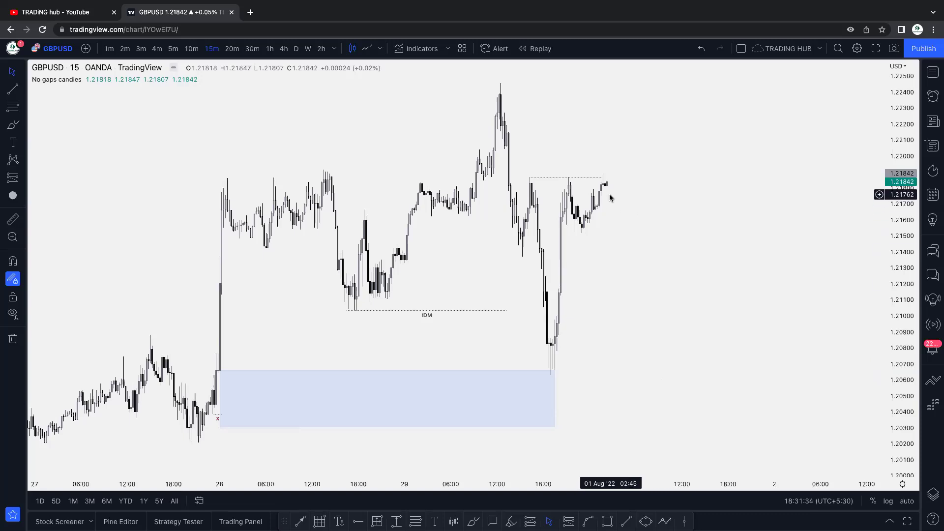
left_click(627, 521)
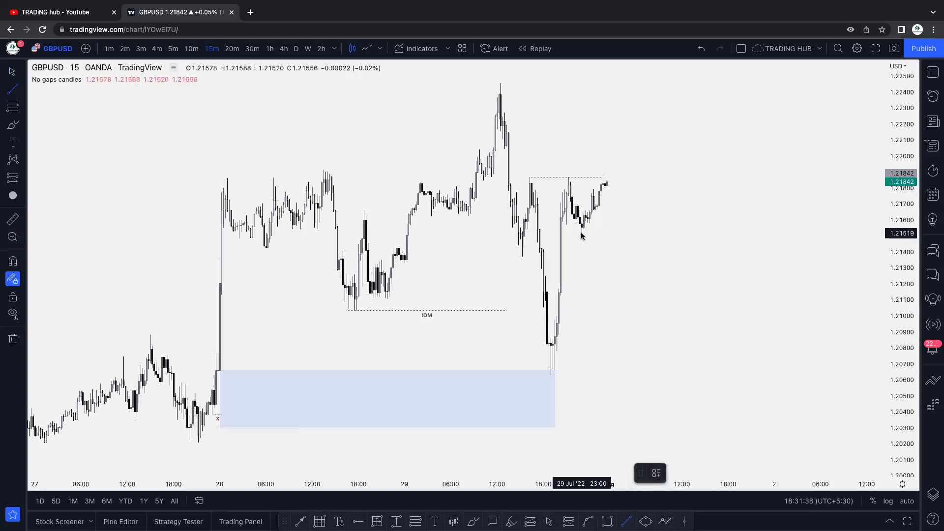
left_click(581, 234)
left_click(645, 233)
left_click(669, 467)
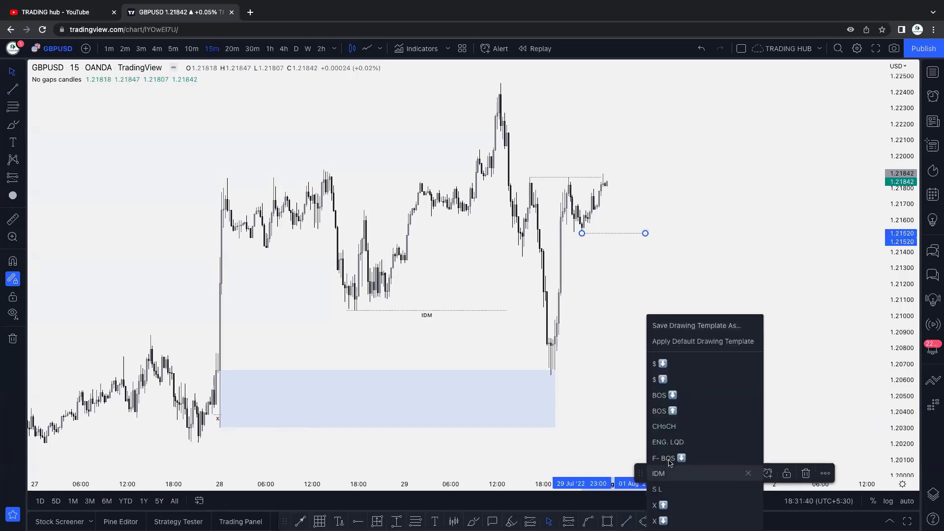
left_click(669, 474)
Shorten the new IDM line to end around 01 Aug '22 04:00 and place its label below the line
left_click(651, 281)
left_click_drag(641, 234, 606, 237)
left_click(626, 237)
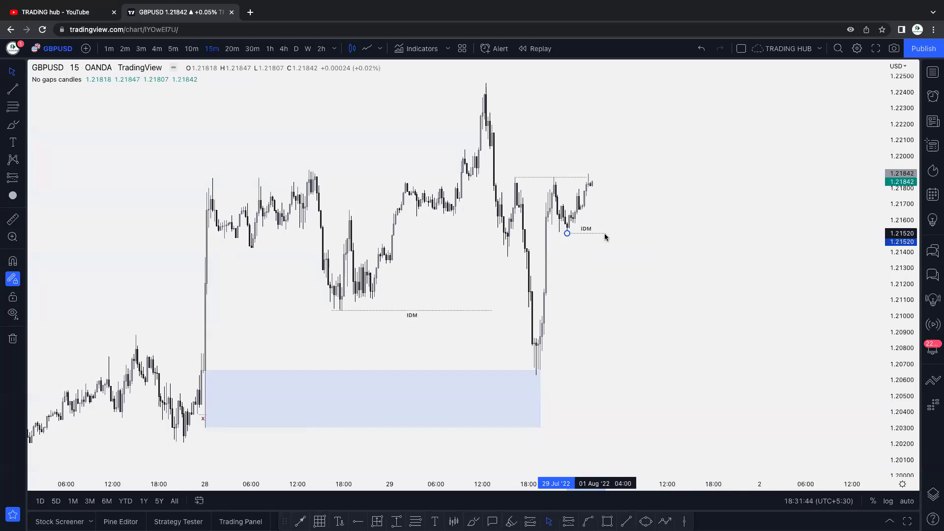
double_click(605, 233)
left_click(445, 343)
left_click(465, 387)
left_click(542, 375)
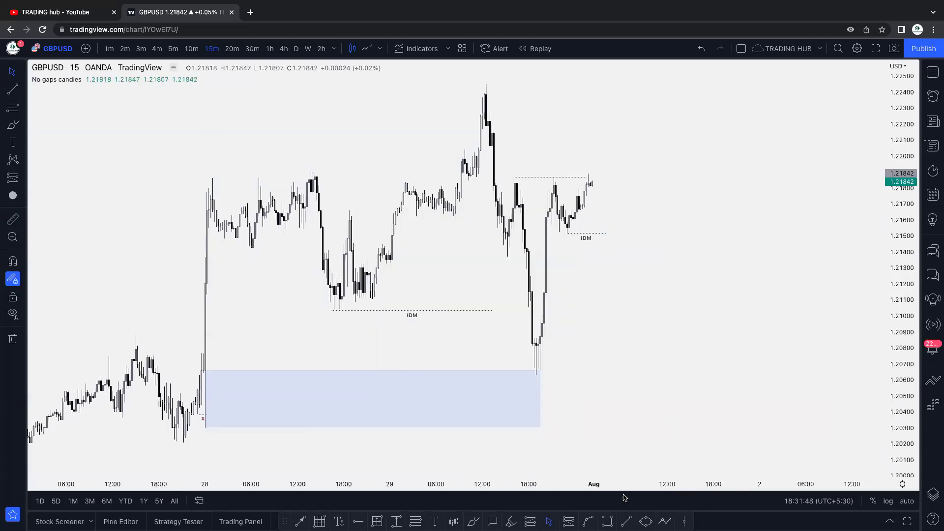
Draw a zigzag projected price path from the latest candle down through the new IDM line and up to about 1.2229
left_click(473, 521)
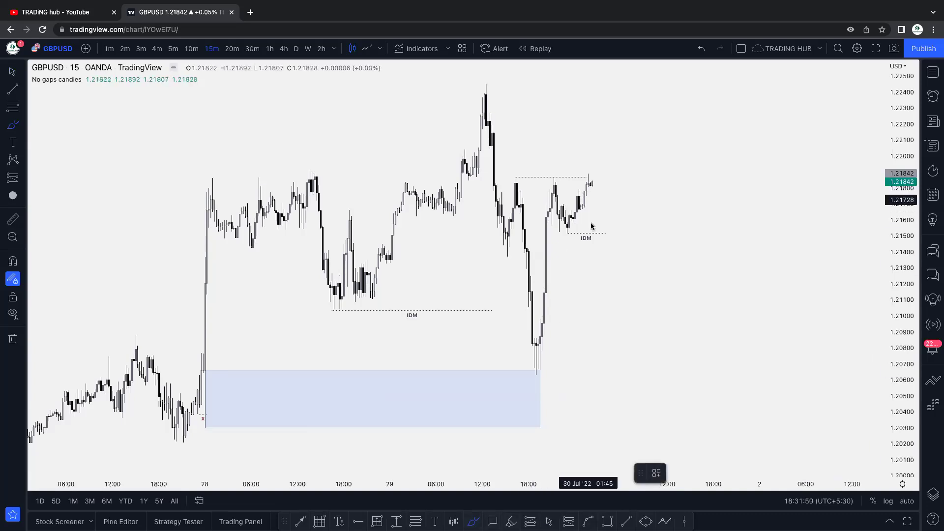
left_click(592, 181)
left_click(596, 207)
left_click(615, 188)
left_click(627, 256)
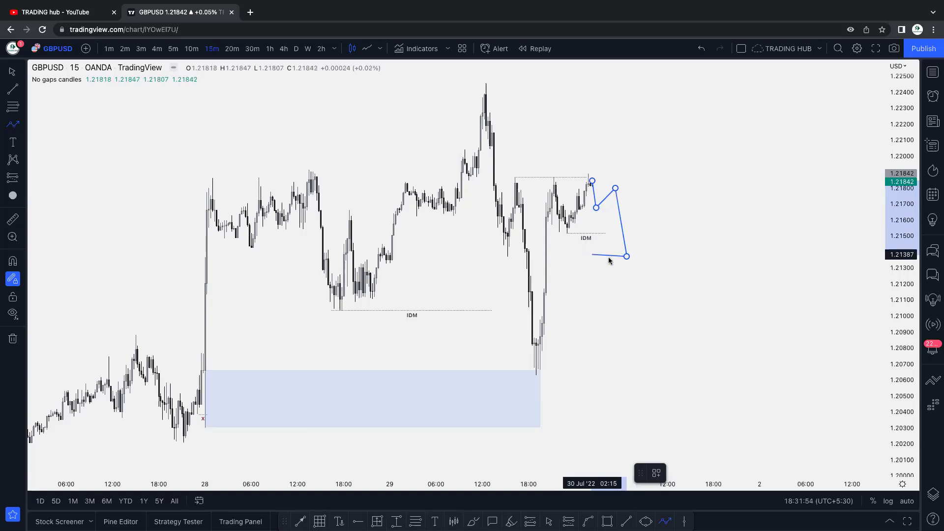
left_click(638, 229)
left_click(644, 257)
left_click(664, 210)
left_click(671, 243)
left_click(696, 183)
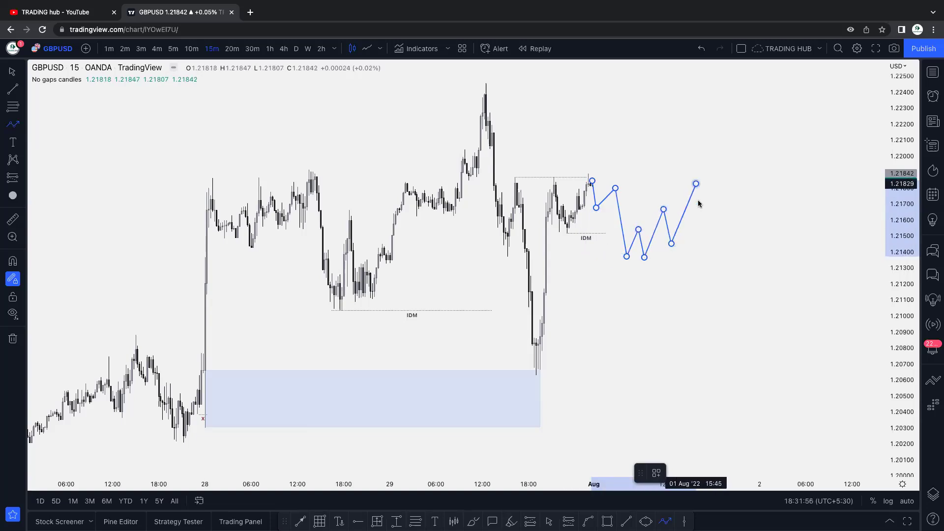
left_click(706, 255)
left_click(744, 167)
left_click(756, 203)
left_click(780, 155)
left_click(794, 239)
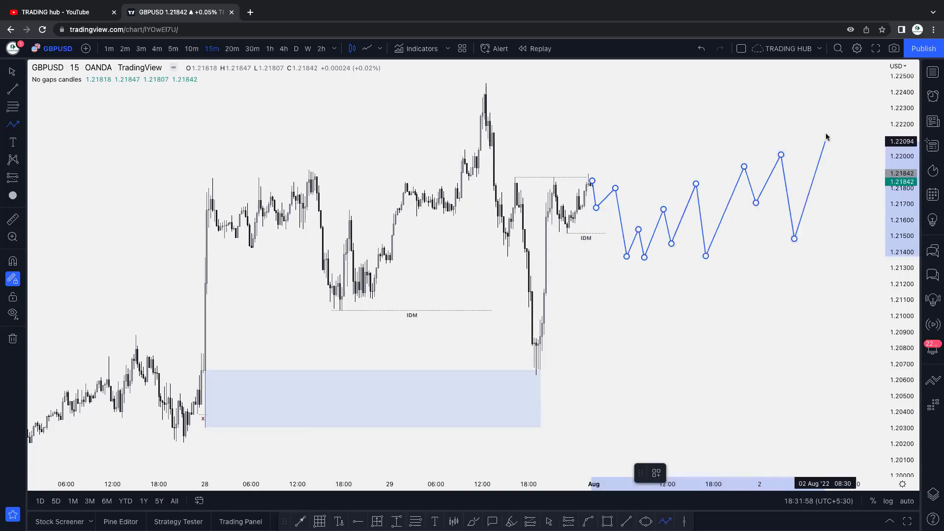
double_click(831, 110)
left_click(766, 136)
Lower the projected path's second trough beneath the IDM line to about 1.2123
left_click_drag(644, 257, 648, 280)
left_click(641, 190)
left_click_drag(693, 180, 655, 221)
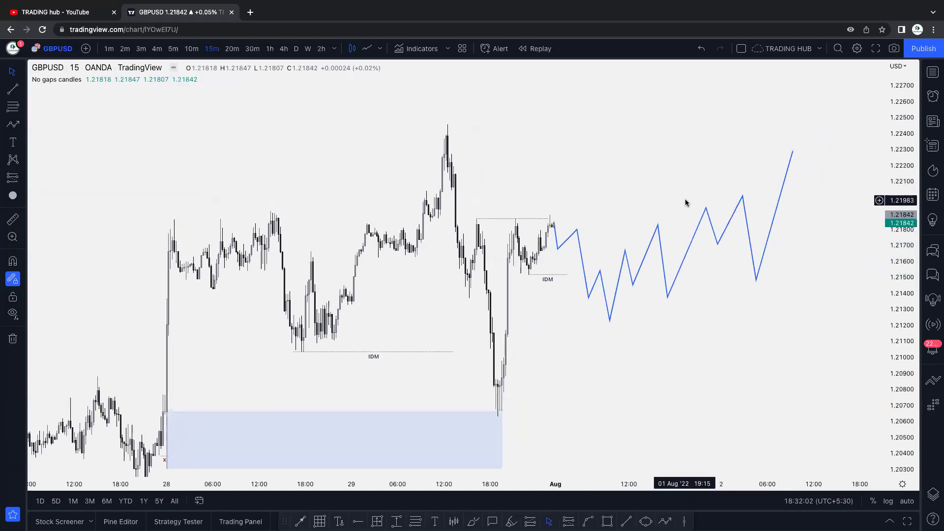
left_click_drag(681, 327, 701, 276)
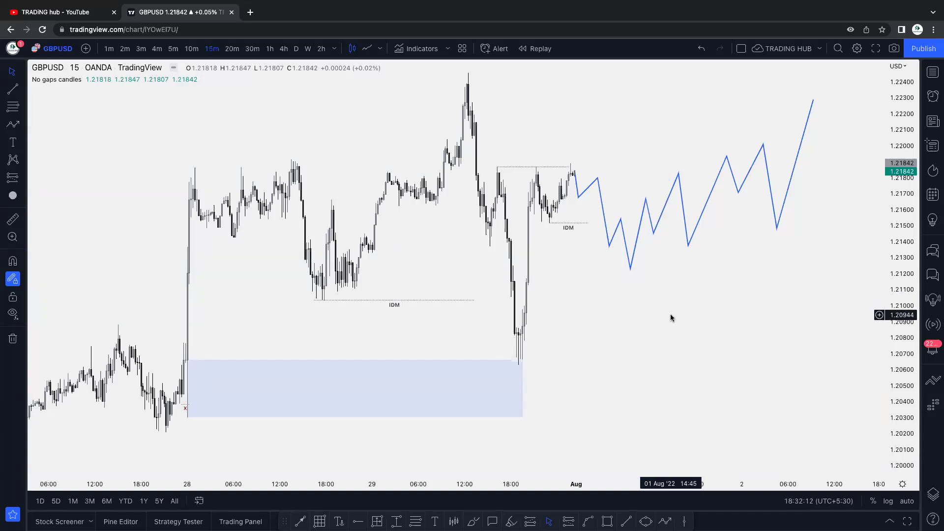
Switch the chart symbol to EURUSD
type("EURUSD")
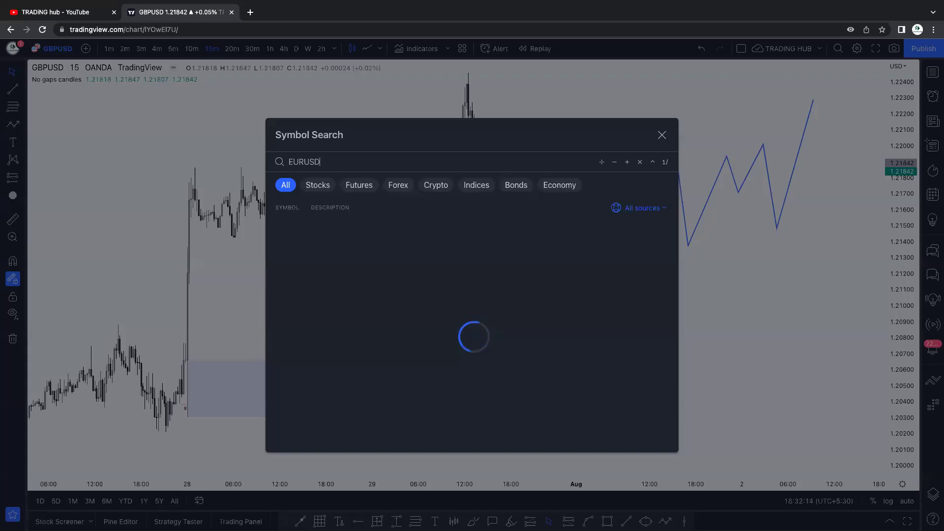
left_click(565, 251)
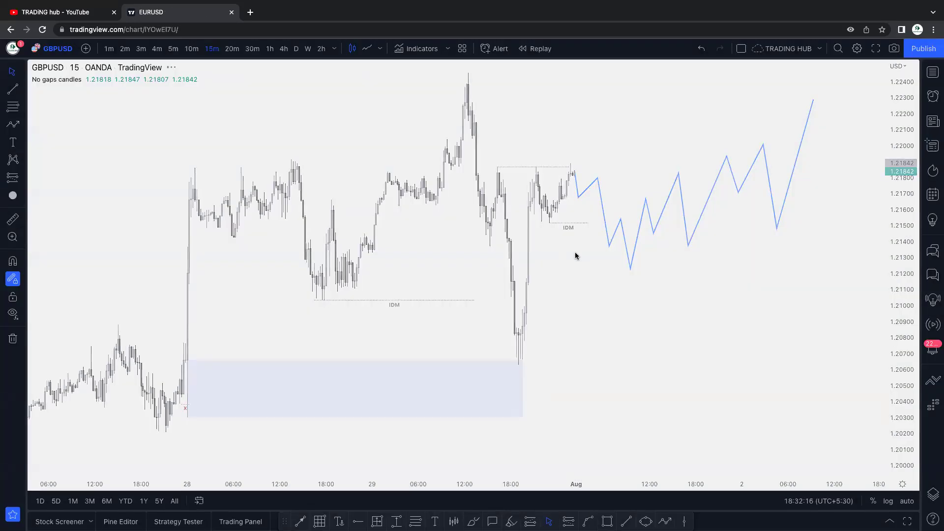
right_click(611, 250)
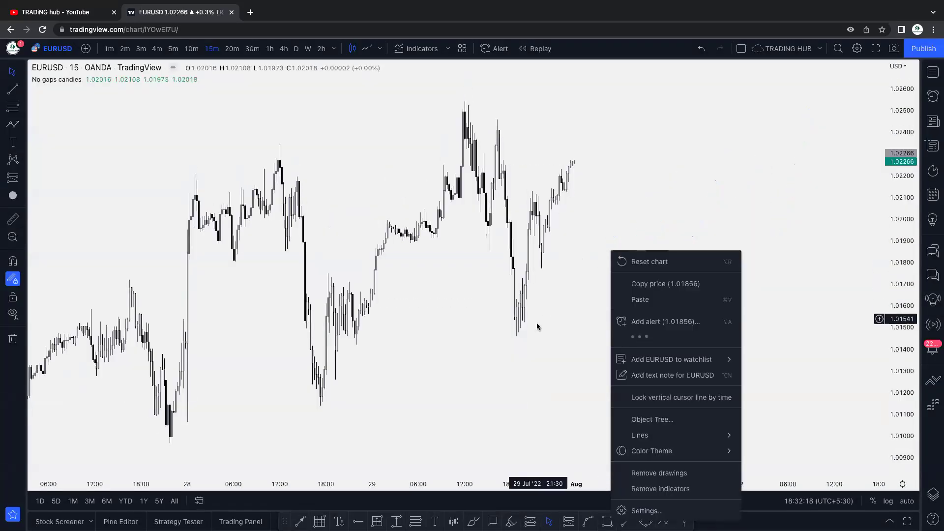
left_click(531, 346)
scroll(531, 346, "down", 7)
scroll(532, 348, "down", 4)
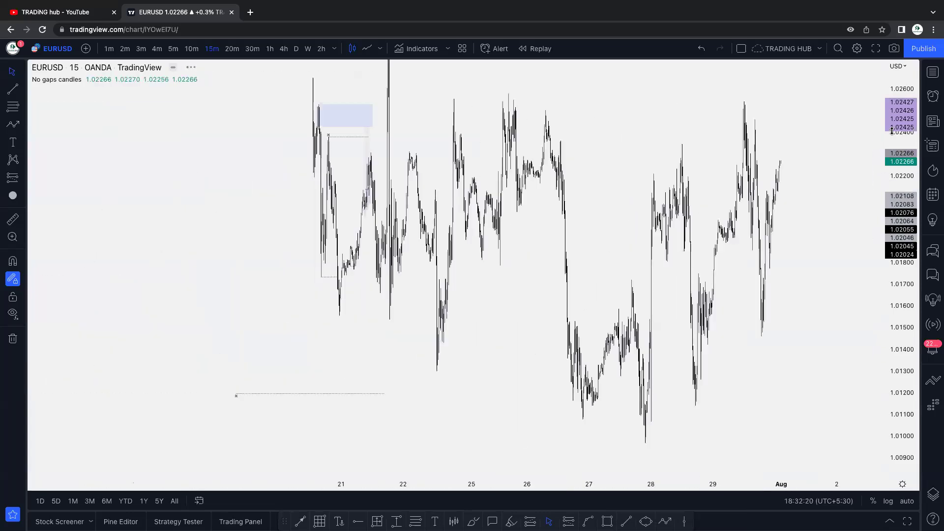
left_click_drag(902, 142, 881, 348)
scroll(446, 370, "down", 5)
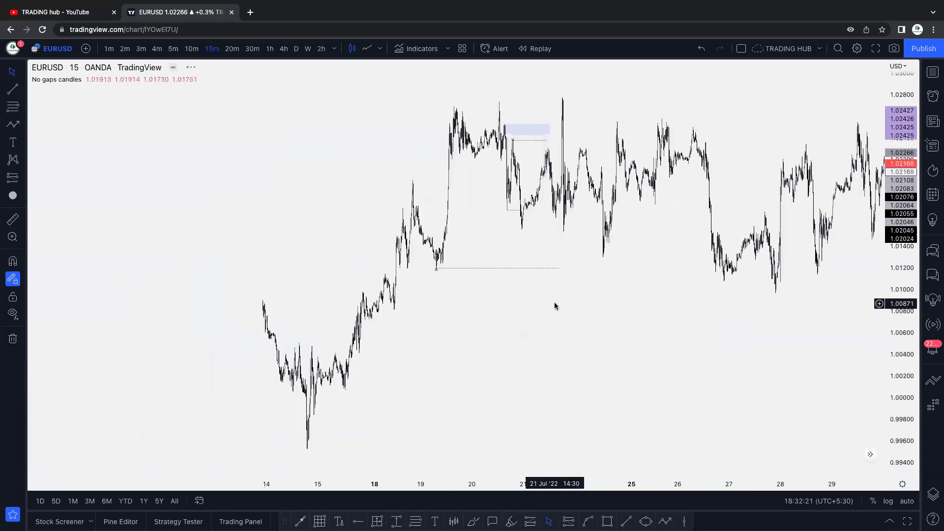
Remove all drawings from the EURUSD chart and switch it to the daily timeframe
right_click(460, 169)
left_click(518, 393)
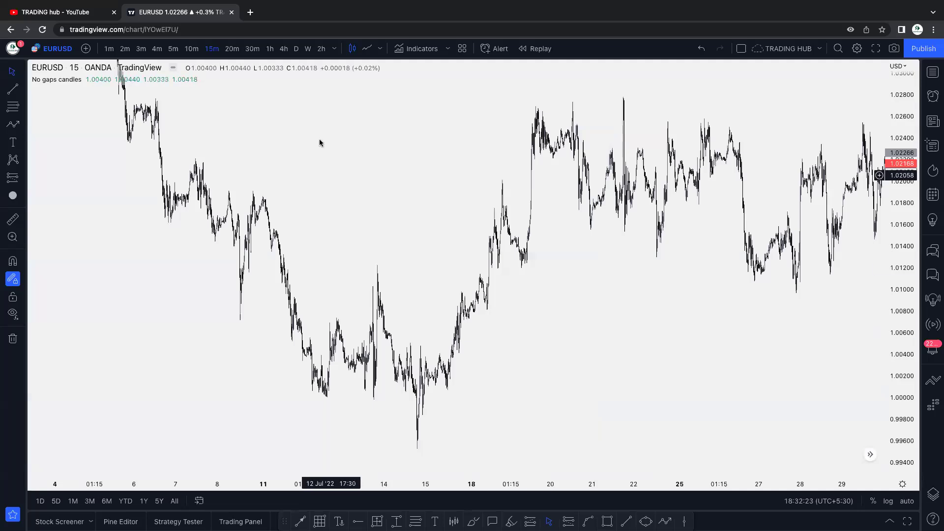
left_click(296, 49)
Examine EURUSD's daily price action from the 2021 highs down to the July 2022 low
left_click_drag(555, 411, 445, 337)
scroll(470, 323, "down", 1)
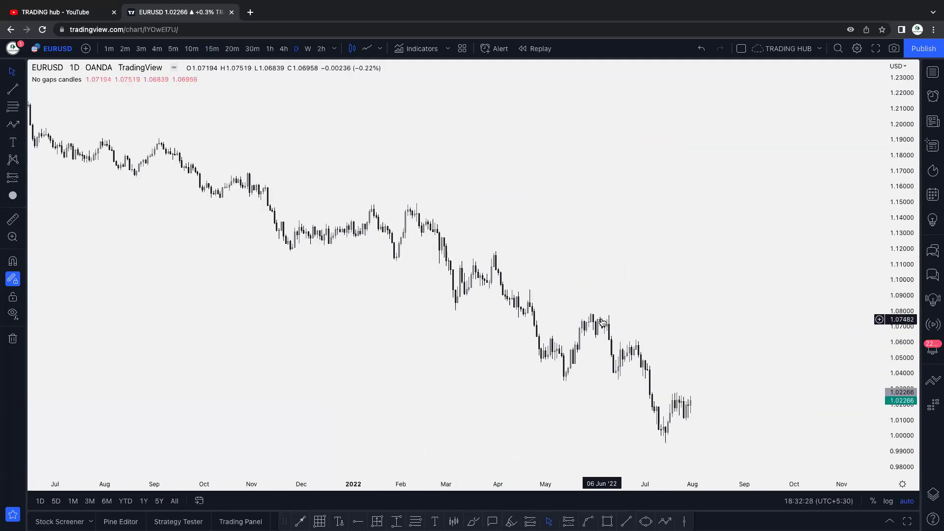
scroll(603, 319, "up", 4)
scroll(417, 191, "down", 5)
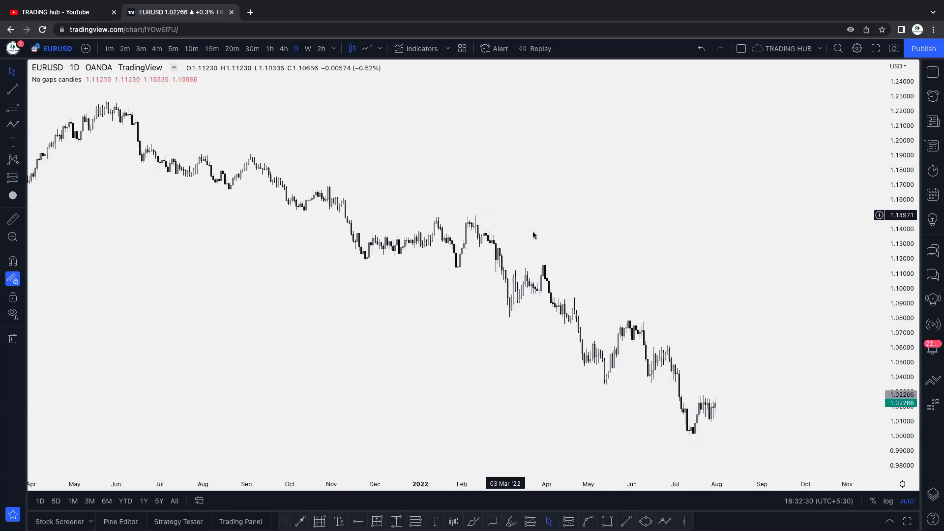
left_click_drag(902, 276, 902, 148)
left_click_drag(745, 248, 714, 160)
scroll(706, 165, "up", 3)
left_click_drag(624, 259, 614, 196)
scroll(614, 219, "up", 1)
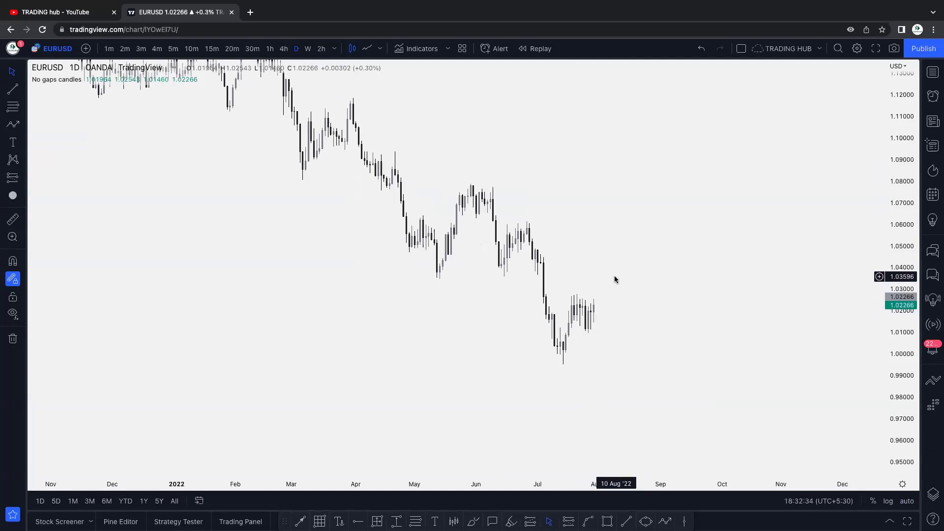
scroll(617, 276, "up", 1)
left_click_drag(903, 246, 904, 147)
left_click_drag(682, 239, 711, 274)
Draw a horizontal line beneath the mid-May low at about 1.0347, from 13 May to 23 Jun '22, and apply the downward BOS template
left_click(625, 520)
left_click(434, 320)
left_click(520, 320)
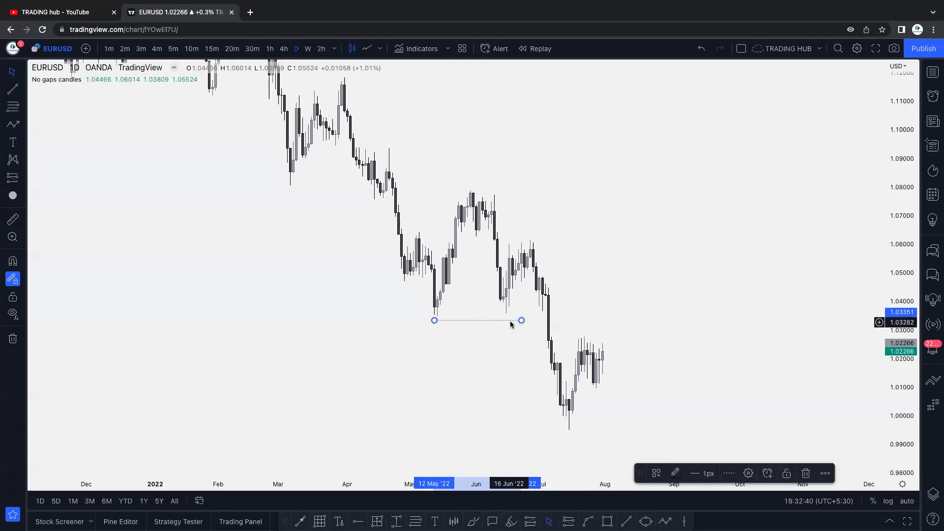
key("Escape")
left_click_drag(510, 320, 512, 317)
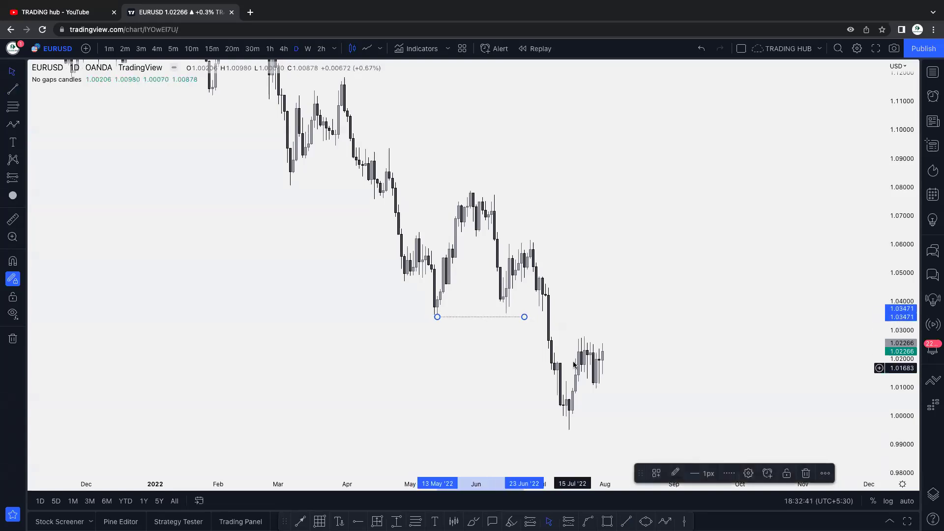
left_click(656, 473)
left_click(673, 394)
left_click(671, 387)
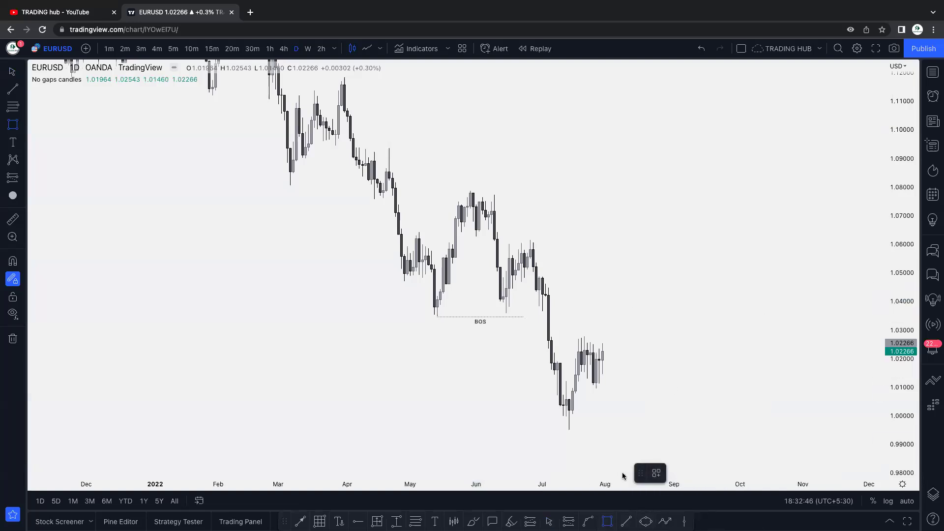
Draw a zone from 4 Jul to 10 Aug '22 between about 1.0411 and 1.0461, and apply the supply template
left_click_drag(545, 299, 603, 284)
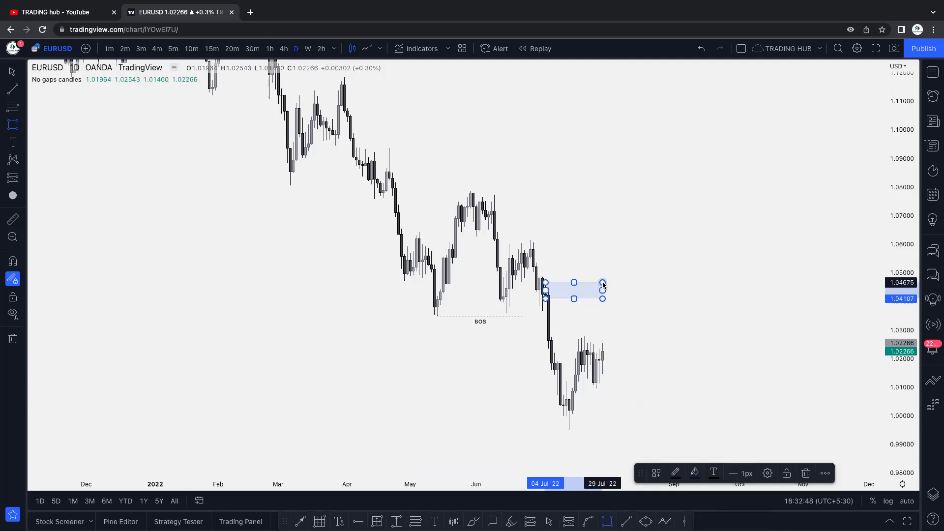
left_click(633, 252)
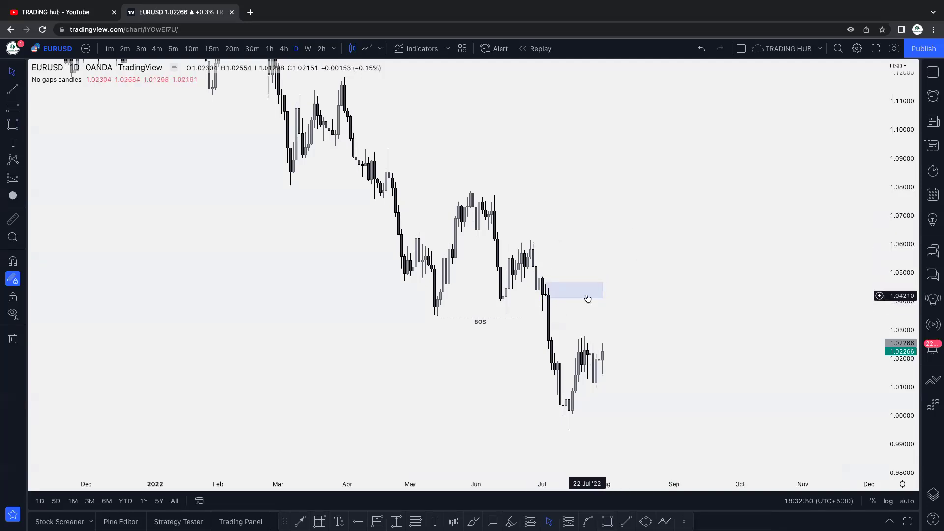
mouse_move(603, 291)
left_mouse_down()
mouse_move(626, 290)
mouse_move(587, 285)
left_mouse_up()
left_click(667, 293)
left_click(628, 291)
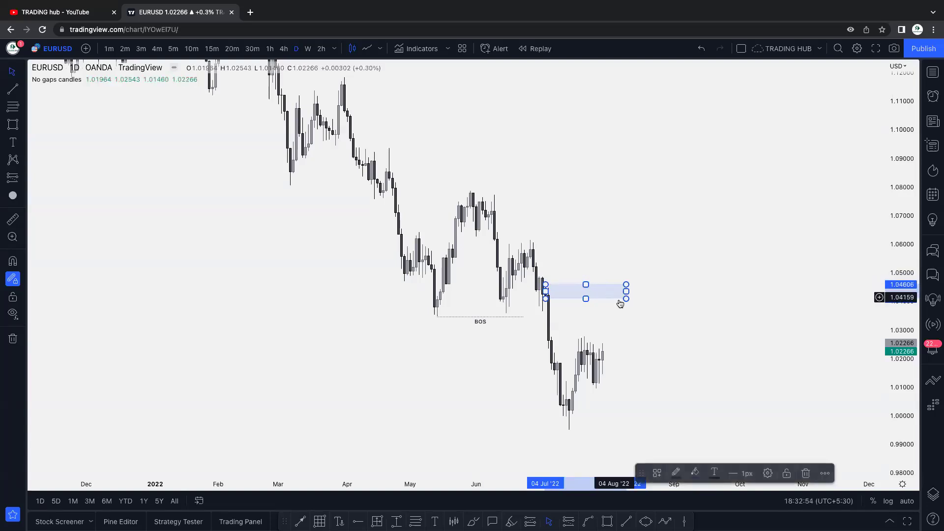
left_click(656, 473)
left_click(664, 503)
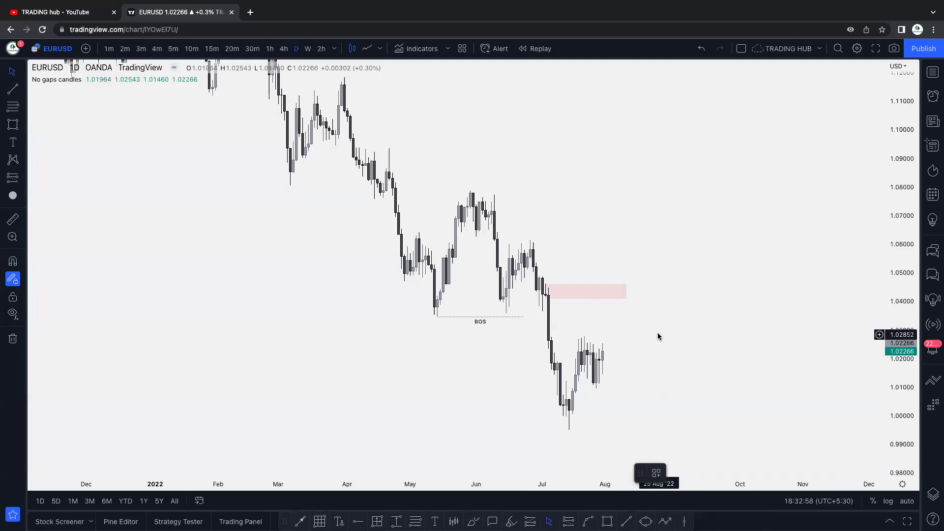
Mark the mid-July low with a short X line at about 1.0003, labelled below, and extend the supply zone slightly further in time
left_click_drag(656, 332, 639, 299)
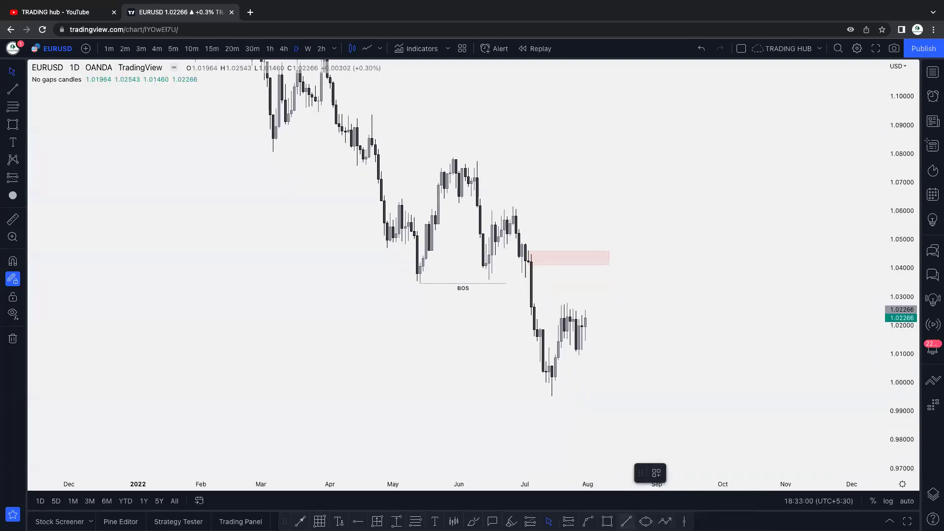
left_click(543, 382)
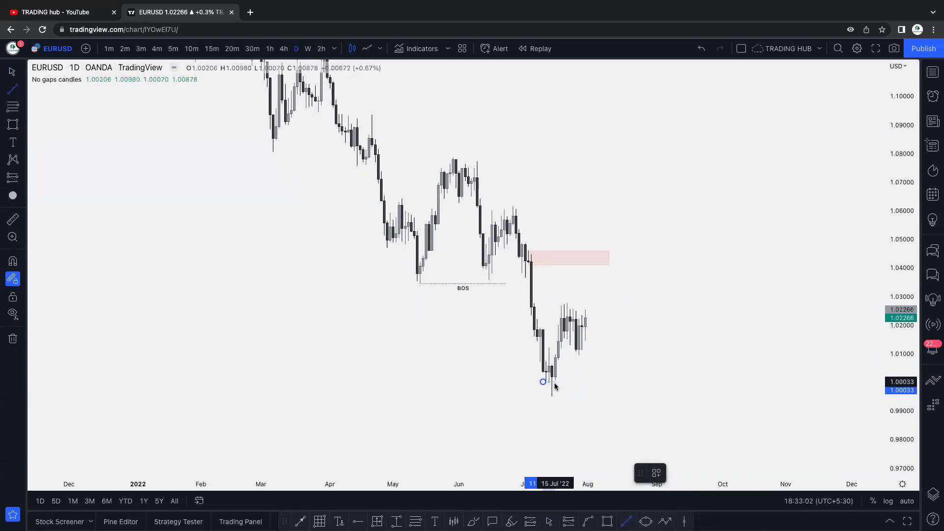
left_click(558, 382)
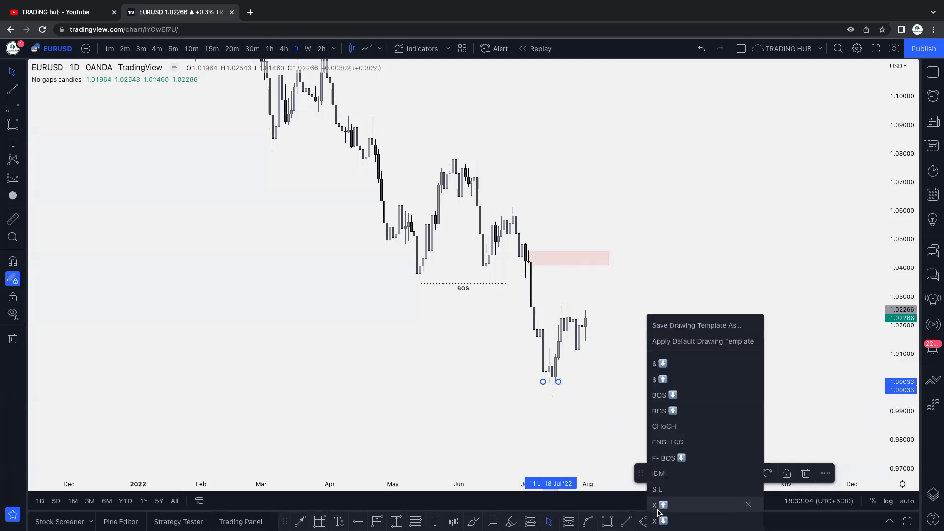
key("Escape")
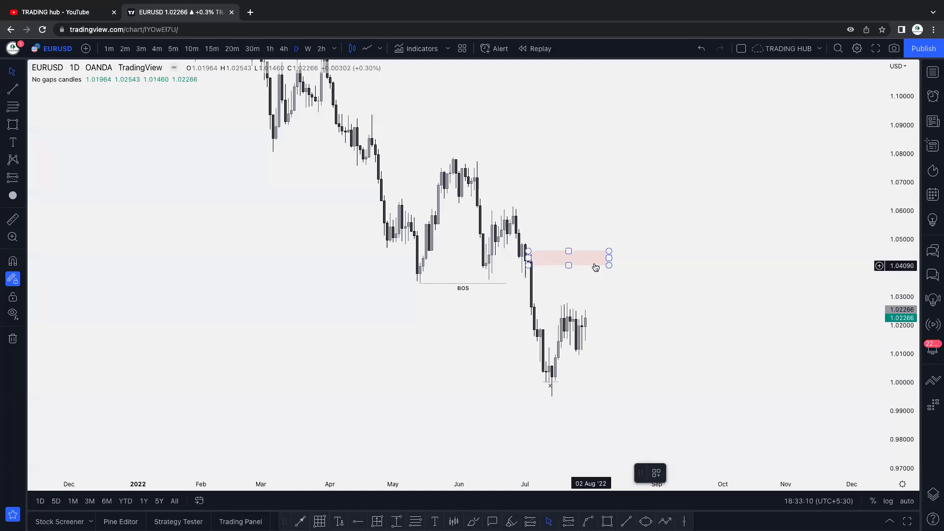
left_click_drag(609, 257, 612, 258)
left_click(656, 287)
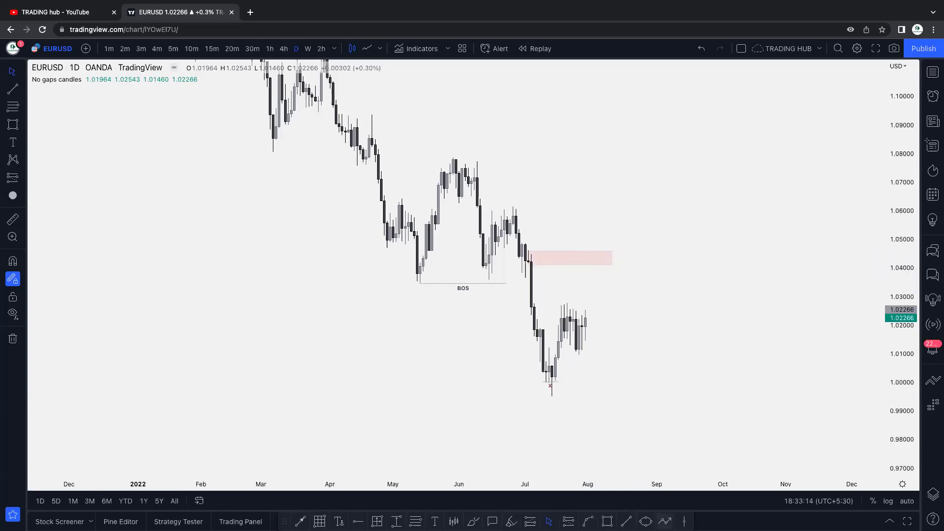
Draw a zigzag projected path from the latest candle up through the supply zone to about 1.068, ending down near 1.009
left_click(665, 521)
left_click(594, 326)
left_click(612, 262)
left_click(618, 287)
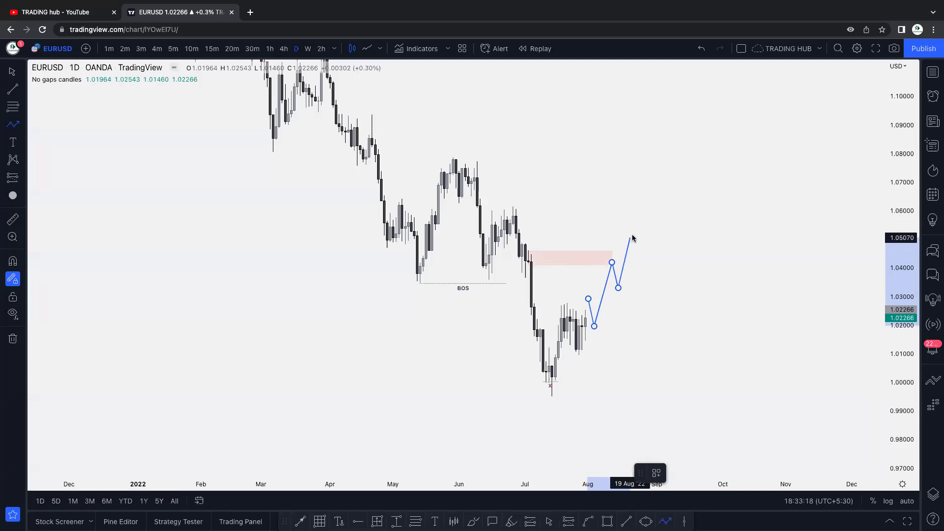
left_click(635, 233)
left_click(660, 293)
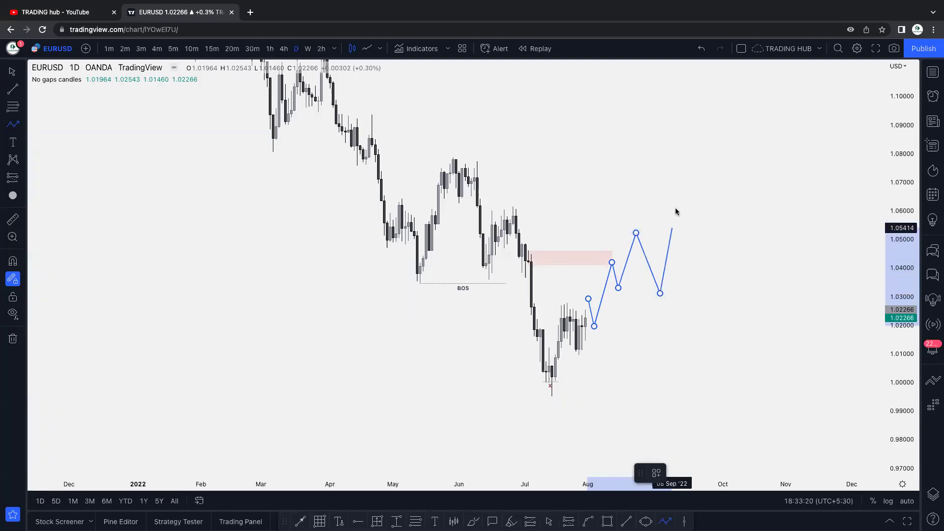
left_click(690, 186)
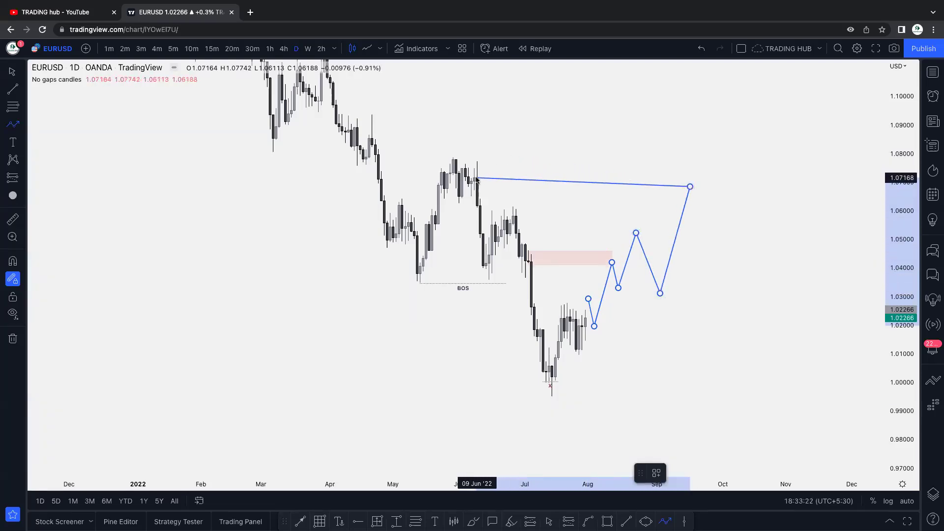
double_click(738, 358)
left_click(727, 450)
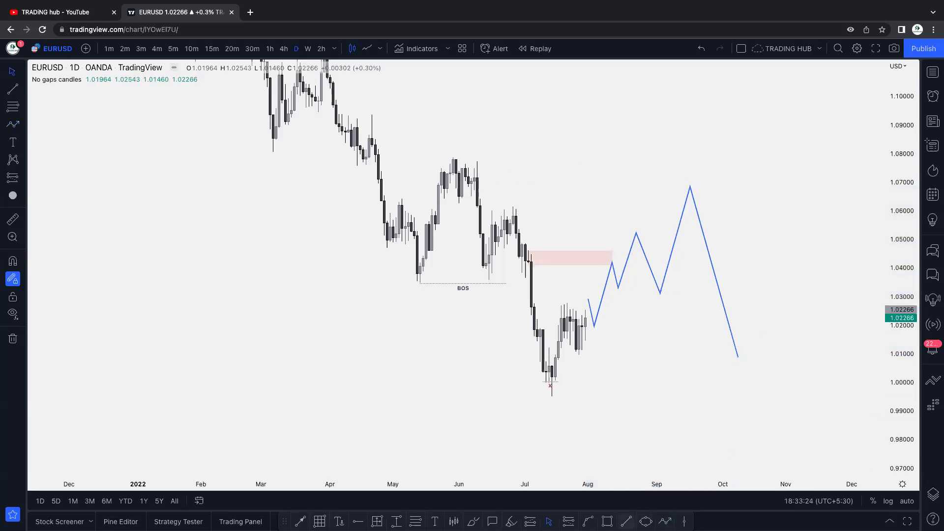
Draw two more supply zones: about 1.0708 to 1.0772 from 9 Jun '22, and about 1.0550 to 1.0615 from 27 Jun '22
left_click(607, 521)
left_click_drag(477, 162, 681, 181)
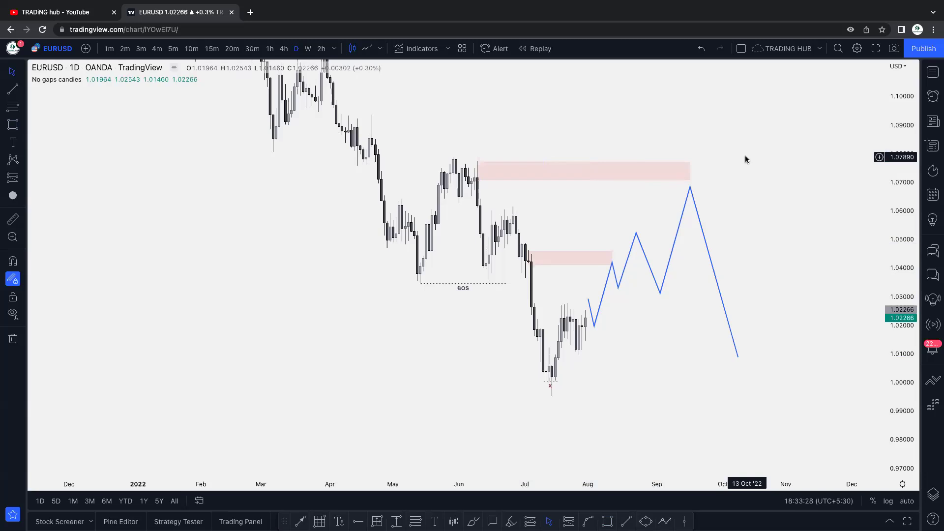
left_click(608, 522)
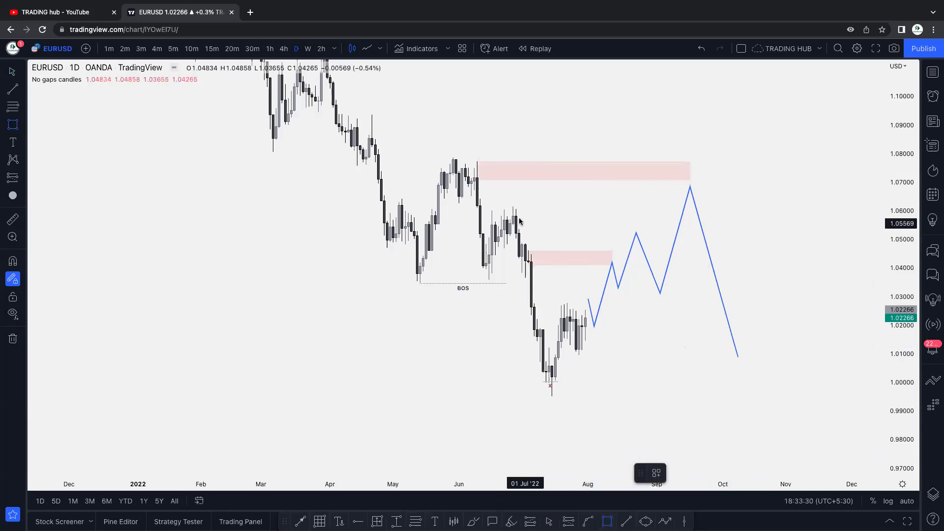
mouse_move(513, 207)
left_mouse_down()
mouse_move(525, 225)
mouse_move(636, 226)
left_mouse_up()
Raise the projected path's second peak to the middle supply zone's lower edge at about 1.055, and end that zone around 24 Aug '22
left_click(649, 211)
left_click(636, 232)
left_click(741, 178)
left_click(603, 218)
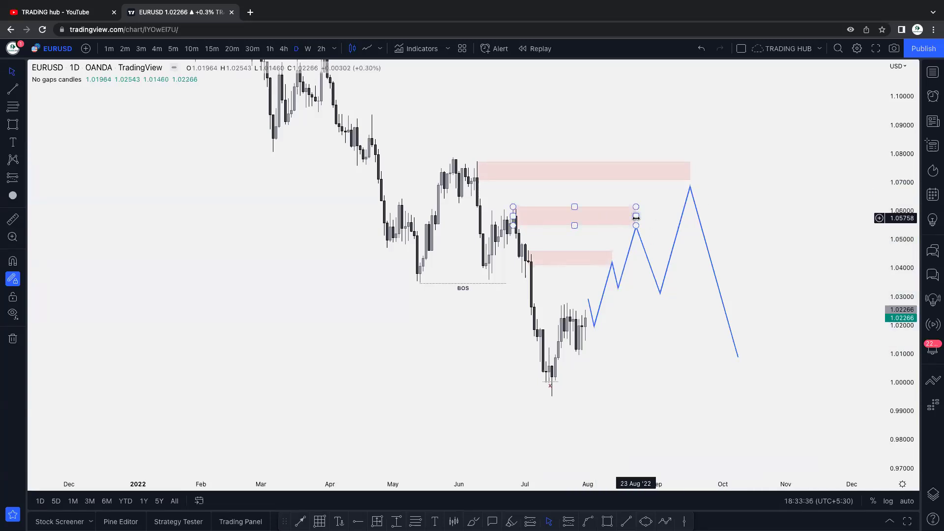
left_click(761, 173)
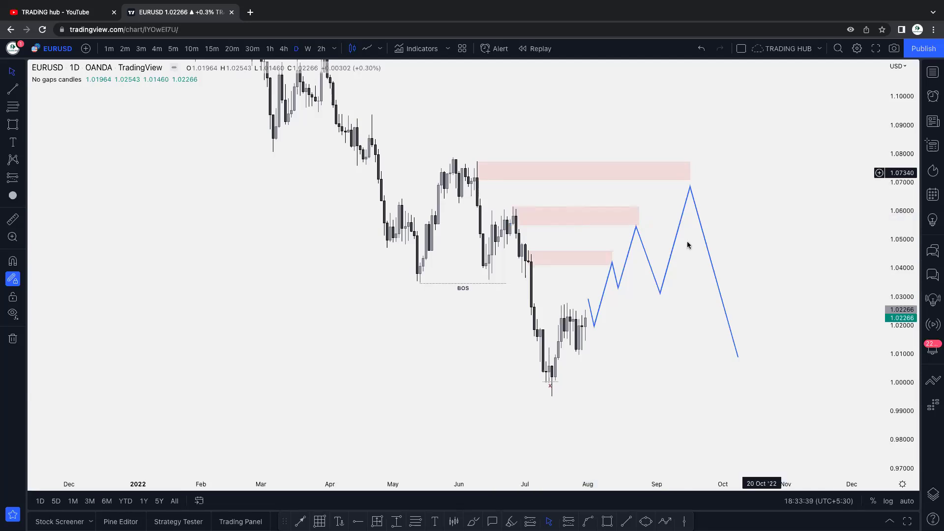
Raise the path's trough after the second peak to about 1.0385, and shorten the middle supply zone to 22 Aug '22
left_click_drag(660, 294, 657, 274)
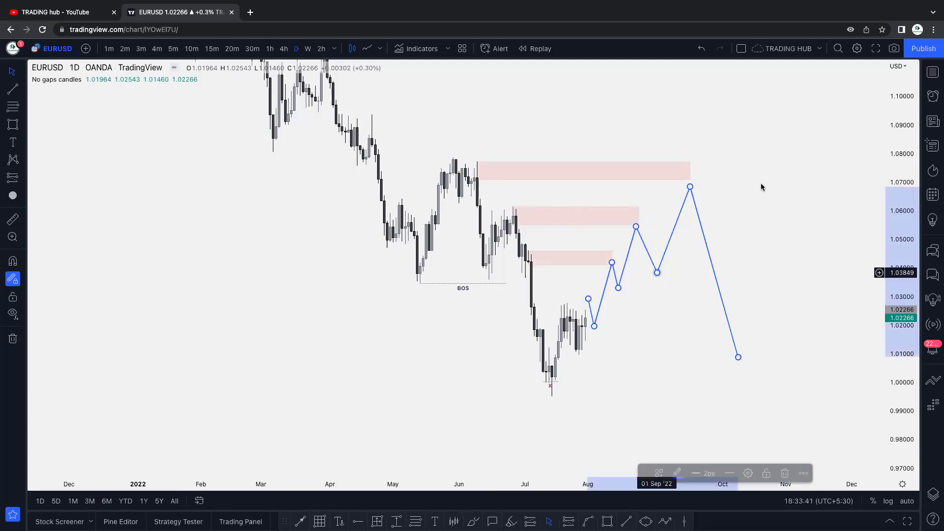
left_click(760, 183)
left_click(634, 216)
left_click(648, 220)
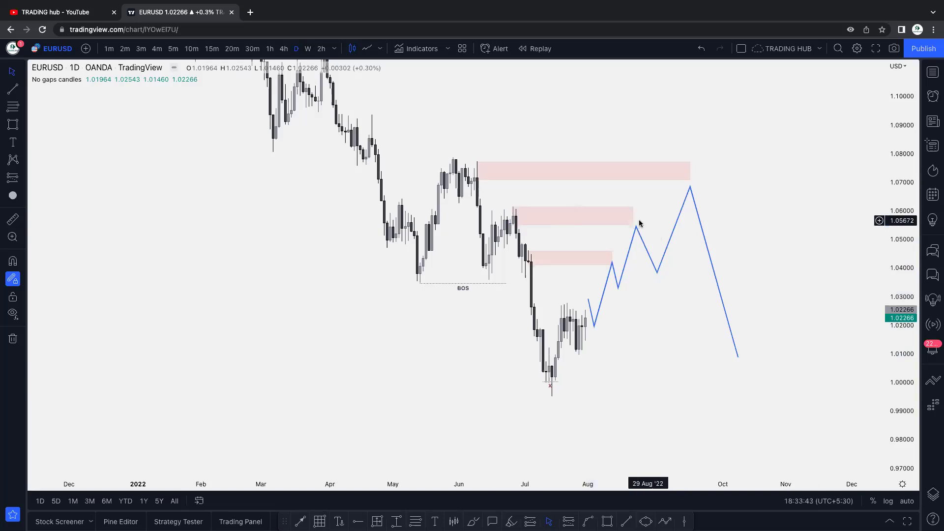
left_click(634, 218)
left_click(636, 218)
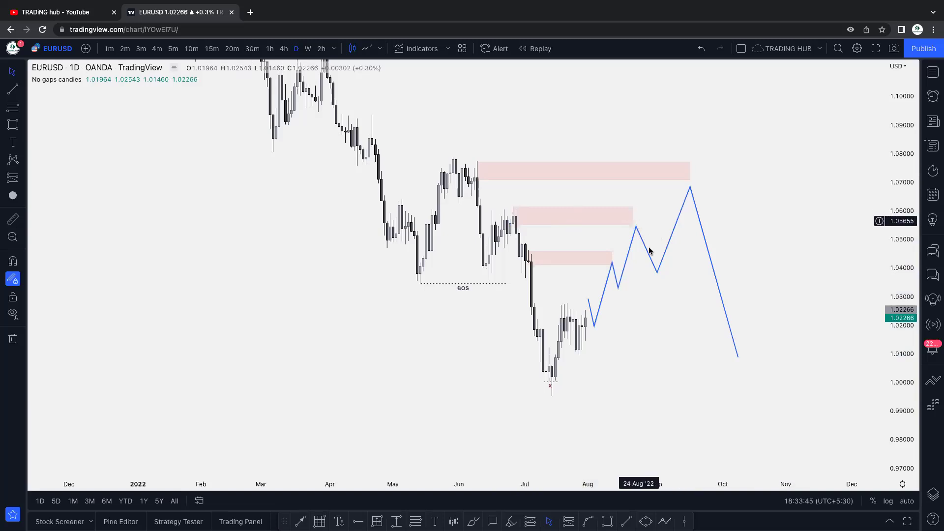
Raise the path's highest peak to about 1.070 near the upper supply zone, and lower the path's endpoint to about 0.984
left_click(690, 173)
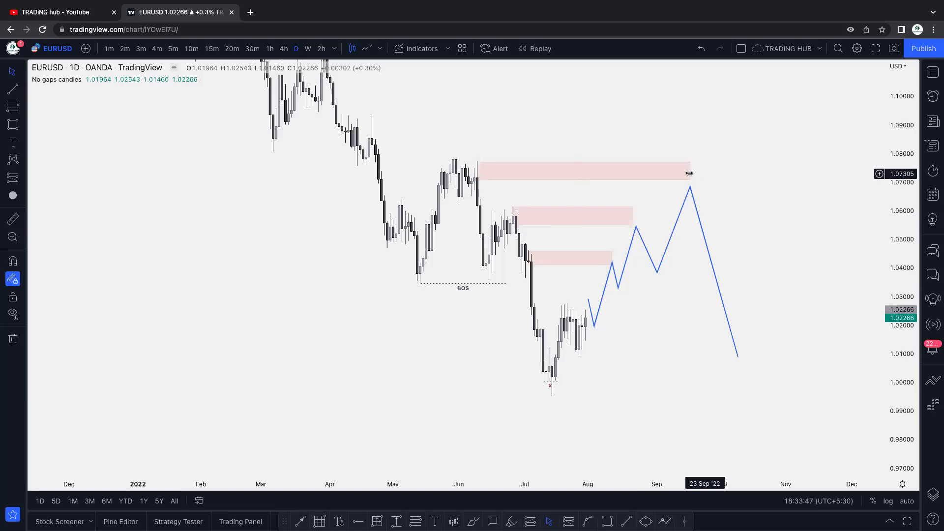
left_click_drag(691, 188, 690, 183)
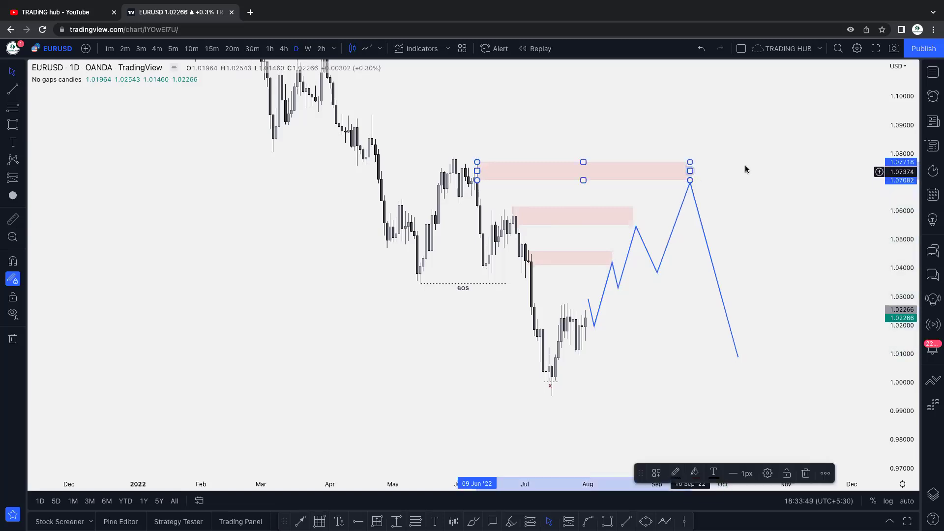
left_click_drag(738, 357, 762, 432)
left_click(777, 350)
Draw a horizontal line from the 14 Jul '22 low at about 0.995 across to the path's final decline
left_click(626, 521)
left_click(550, 396)
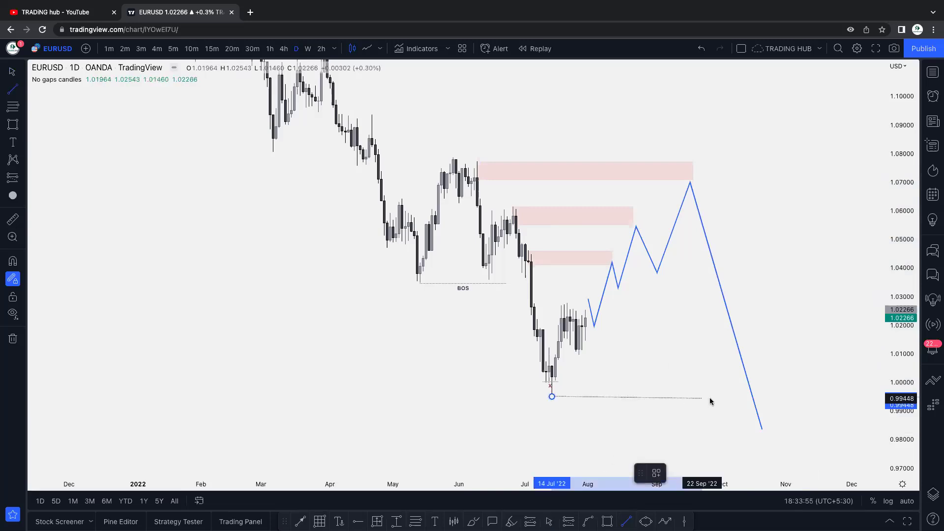
left_click(745, 395)
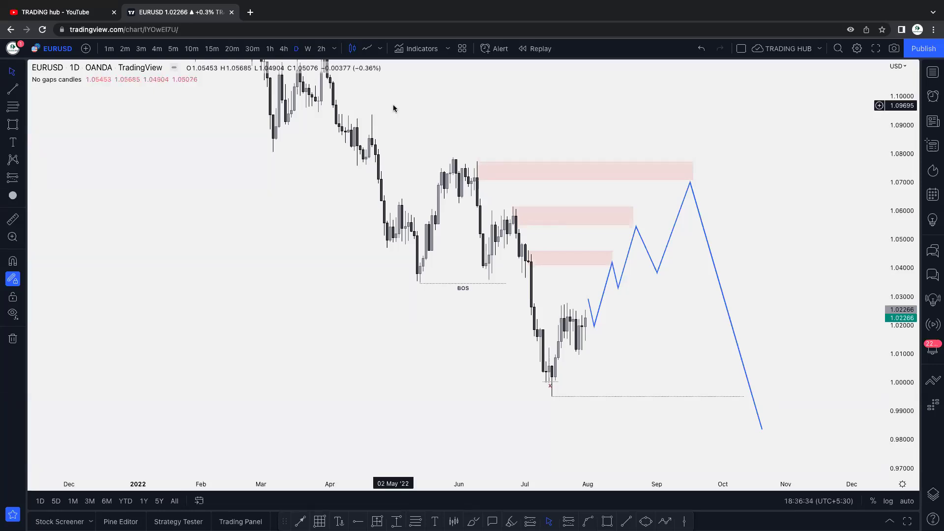
Extend the lowest supply zone slightly further in time, and apply the TRAP template to the middle zone
left_click(591, 311)
left_click(585, 317)
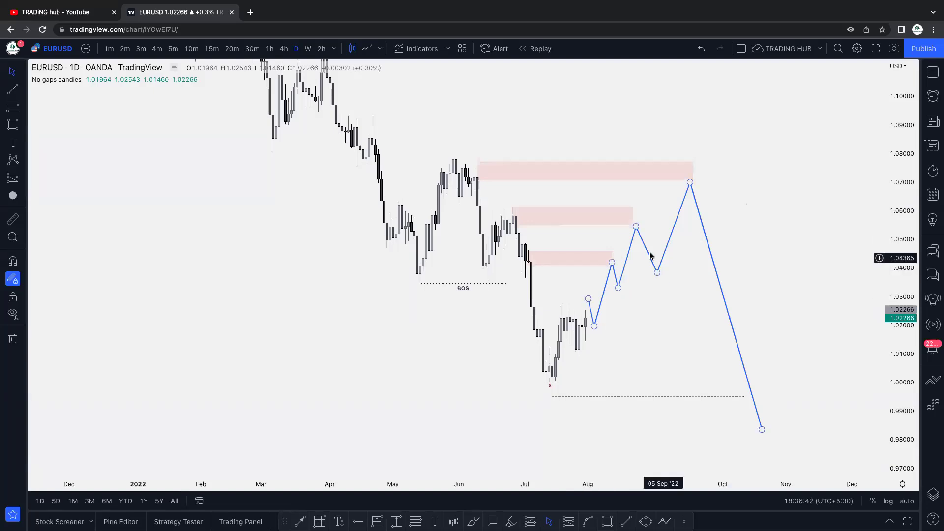
left_click(608, 258)
left_click(629, 216)
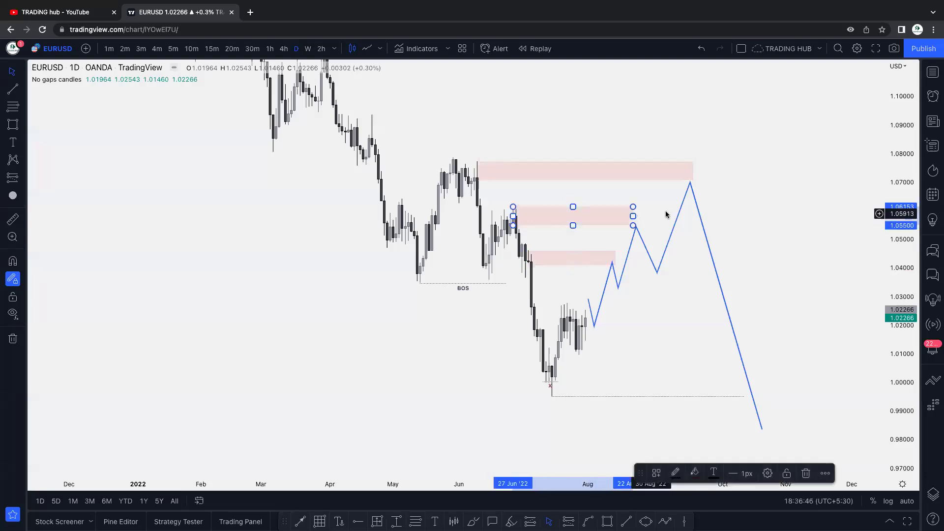
left_click(656, 473)
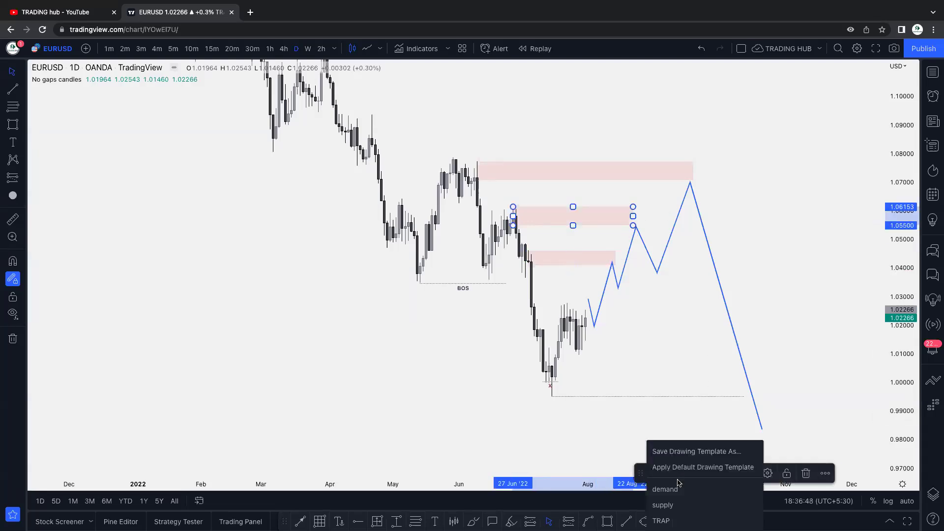
left_click(668, 519)
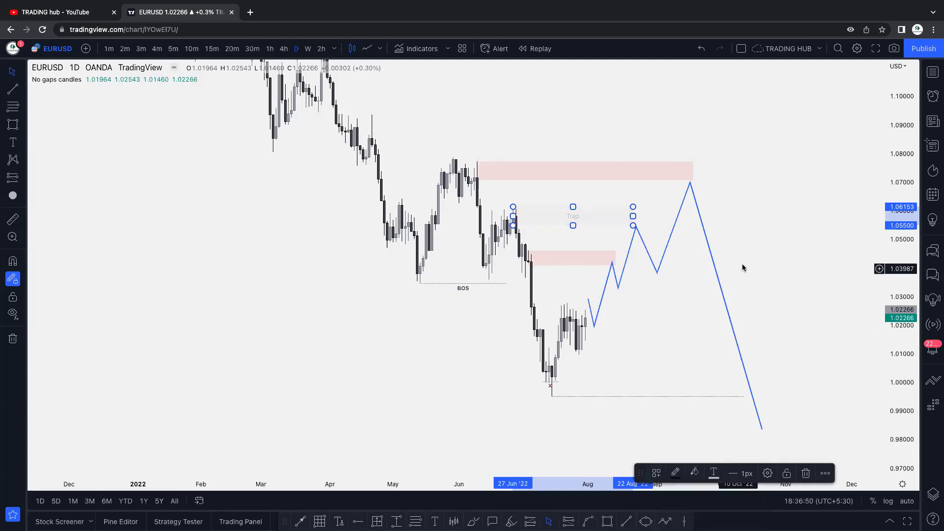
Shorten the lowest supply zone to the path's first peak, and adjust the upper zone's end slightly past the highest peak
left_click(645, 204)
left_click(692, 172)
mouse_move(693, 172)
left_mouse_down()
mouse_move(684, 171)
mouse_move(691, 172)
left_mouse_up()
left_click(756, 161)
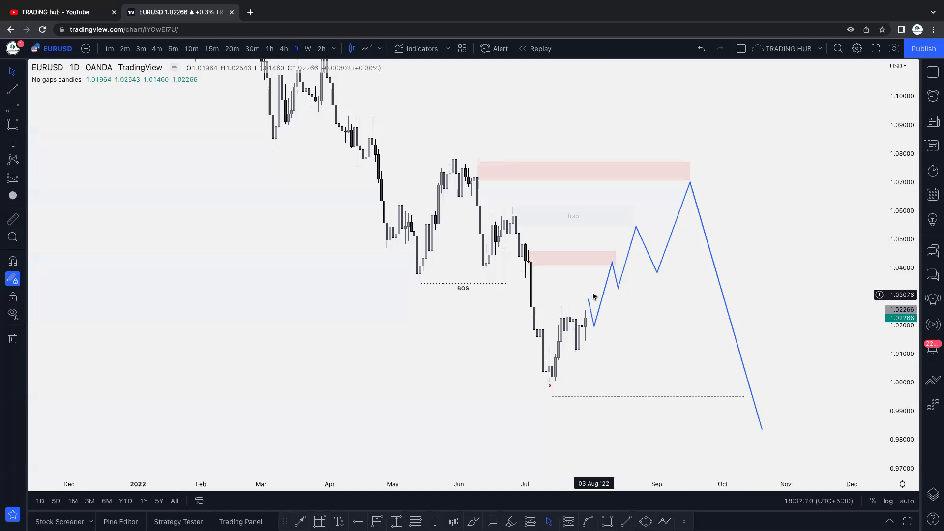
left_click(575, 257)
left_click_drag(615, 257, 612, 257)
left_click(775, 220)
left_click_drag(690, 171, 693, 170)
left_click(756, 169)
Draw a short horizontal trend line at about 1.0765 from 3 to 10 Jun '22, and apply the X ⬆ template
left_click(626, 522)
left_click(465, 164)
left_click(480, 164)
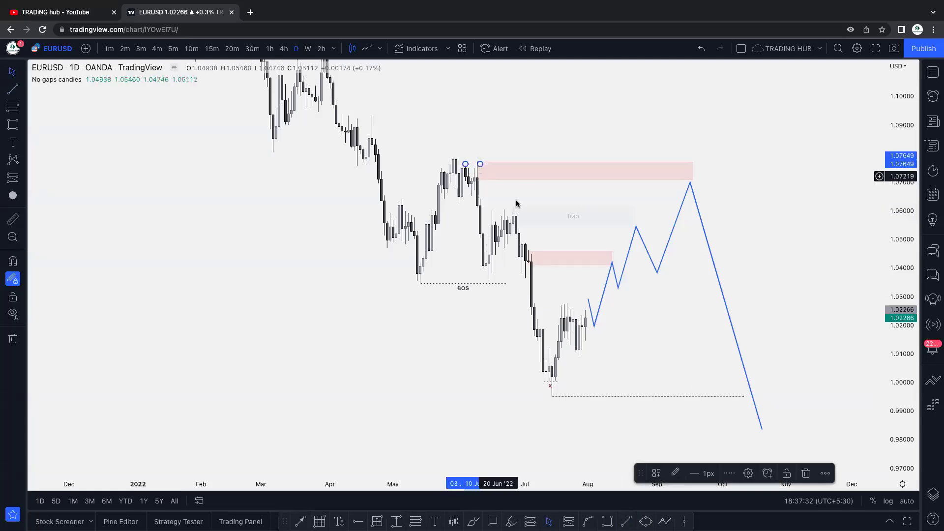
left_click(661, 476)
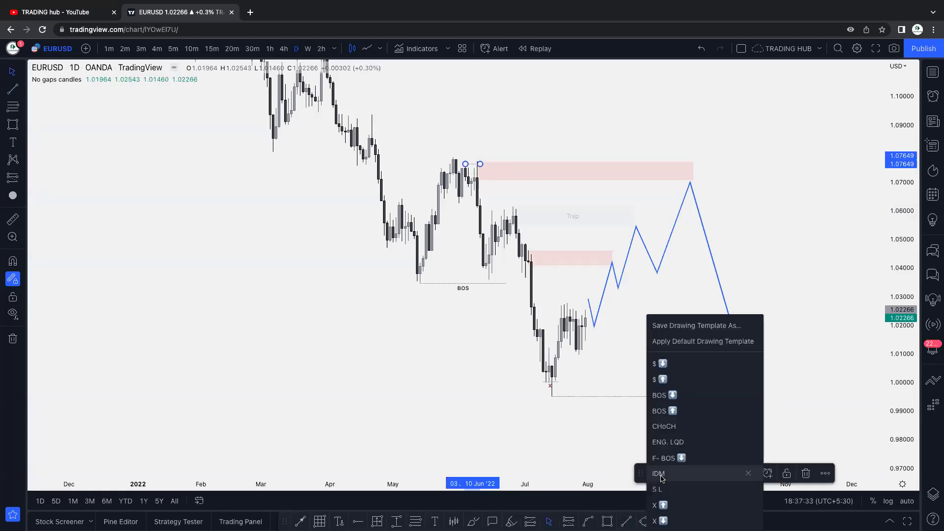
left_click(668, 502)
left_click(717, 184)
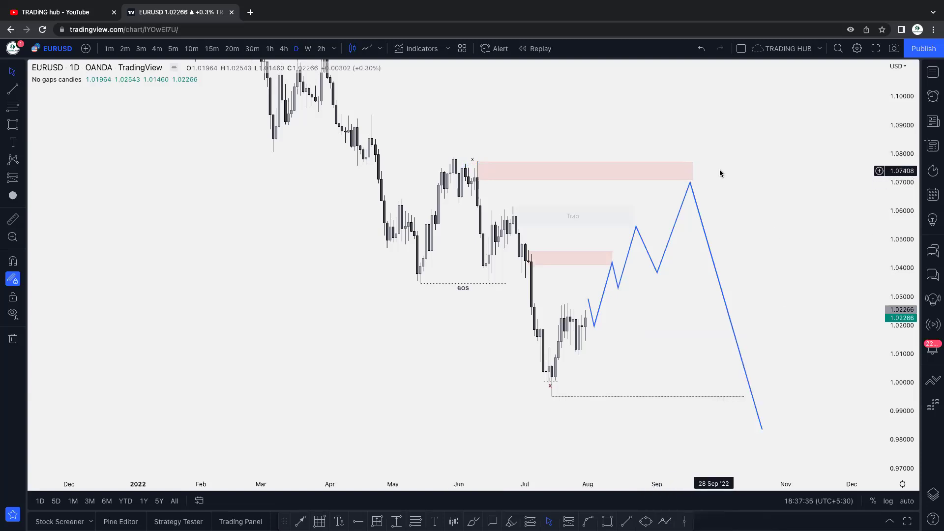
Give the Trap zone's label a darker text colour, and extend the zone slightly to the path's second peak
left_click(612, 258)
left_click(633, 216)
double_click(609, 218)
left_click_drag(518, 202, 339, 177)
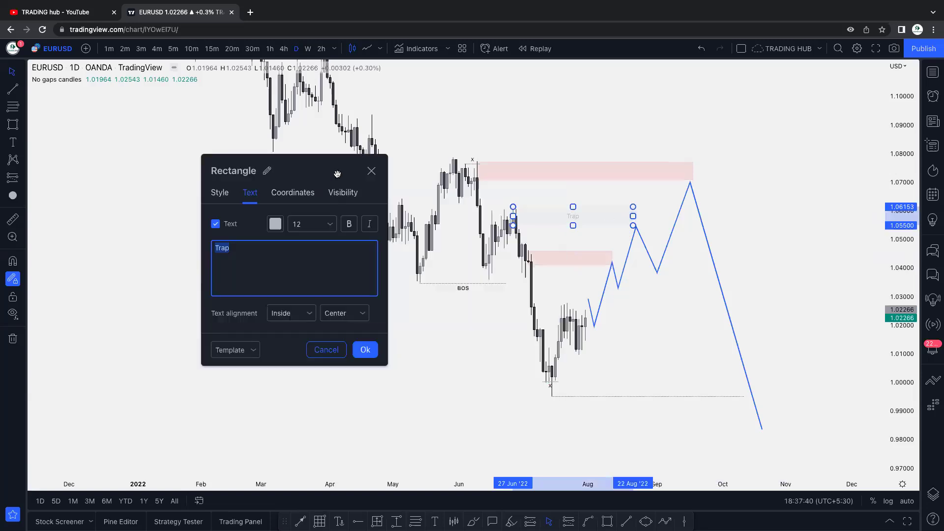
left_click(276, 225)
left_click(333, 360)
left_click(347, 255)
left_click(366, 349)
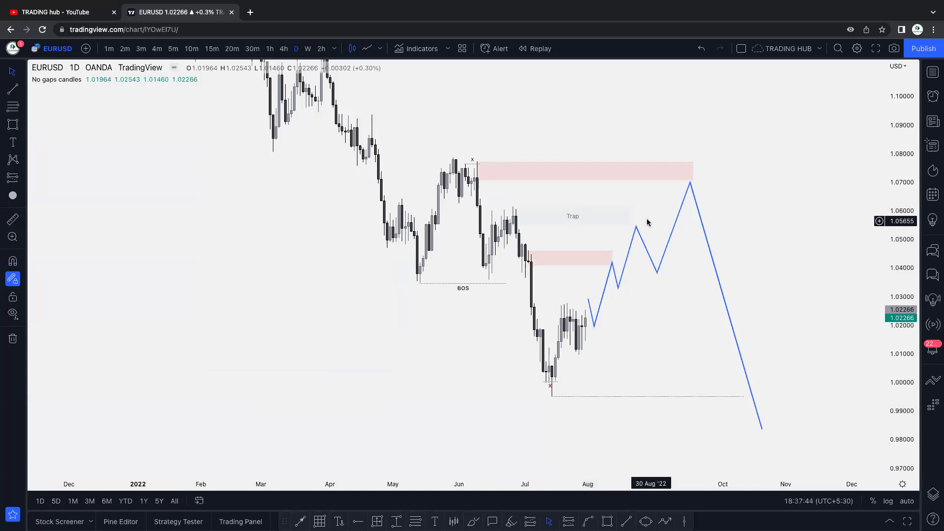
left_click_drag(633, 216, 639, 214)
left_click(744, 169)
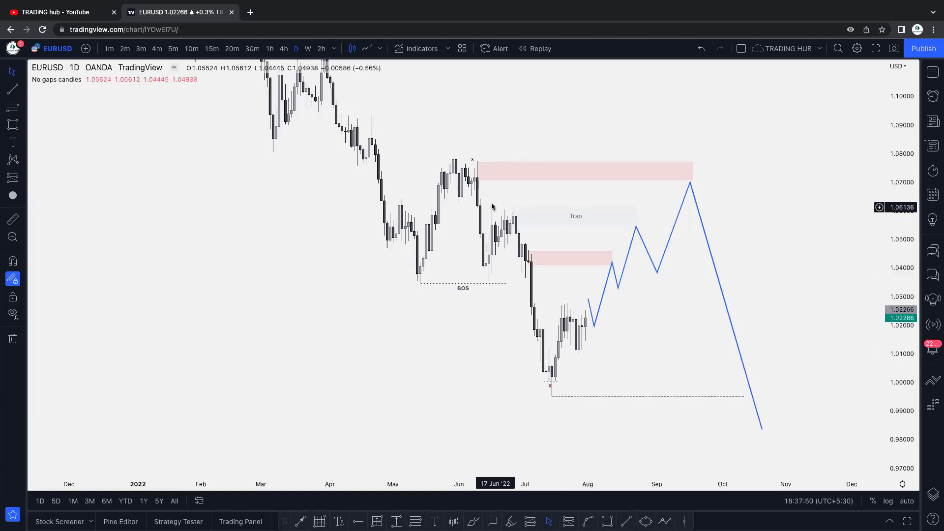
Trace the price swings from the early June high down to the July low with a temporary path, and delete it
left_click(665, 521)
left_click(457, 170)
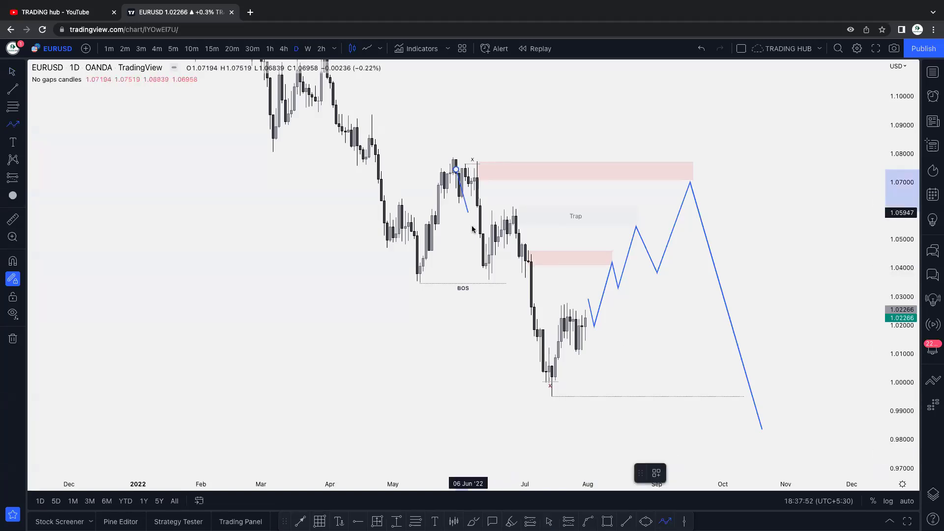
left_click(477, 252)
left_click(513, 211)
left_click(519, 341)
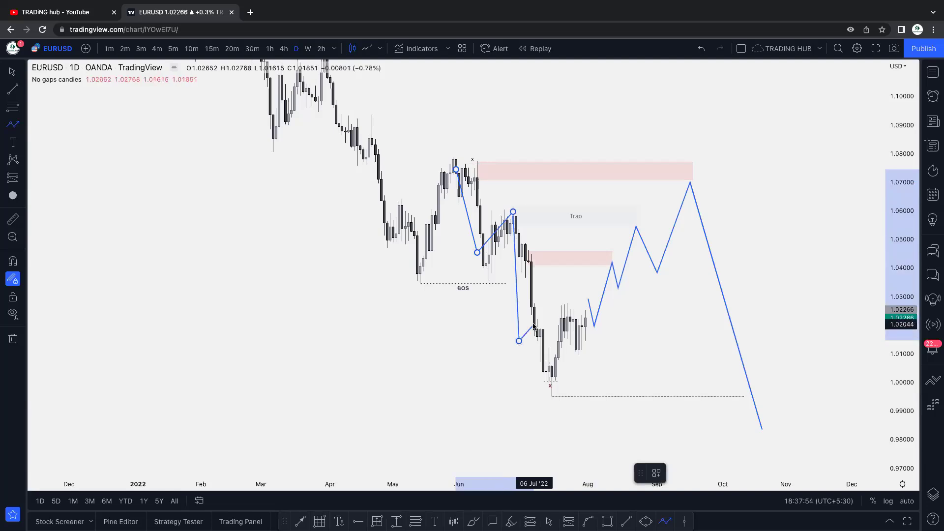
left_click(539, 323)
left_click(546, 389)
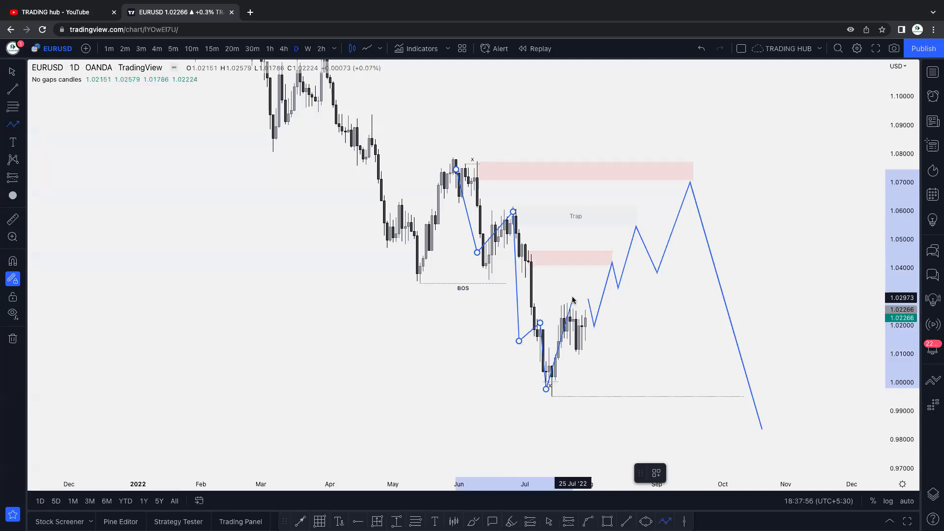
double_click(570, 297)
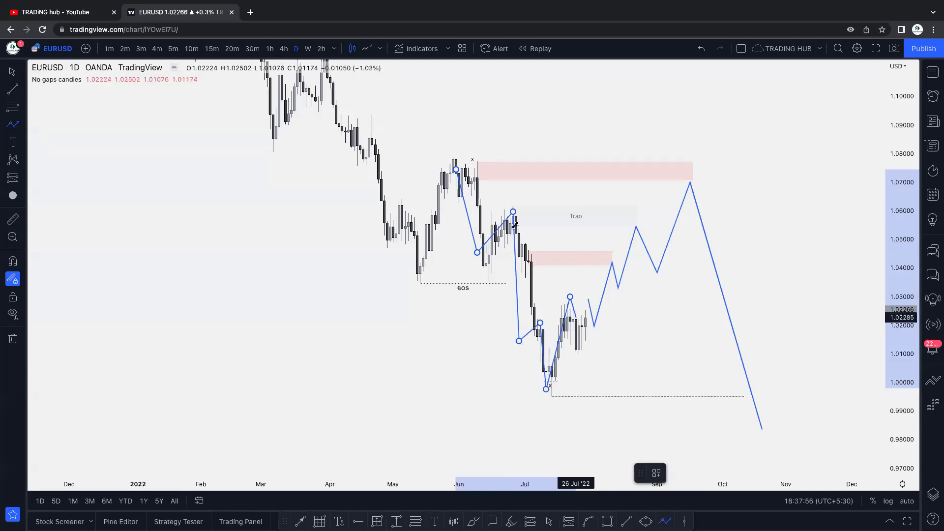
key("Escape")
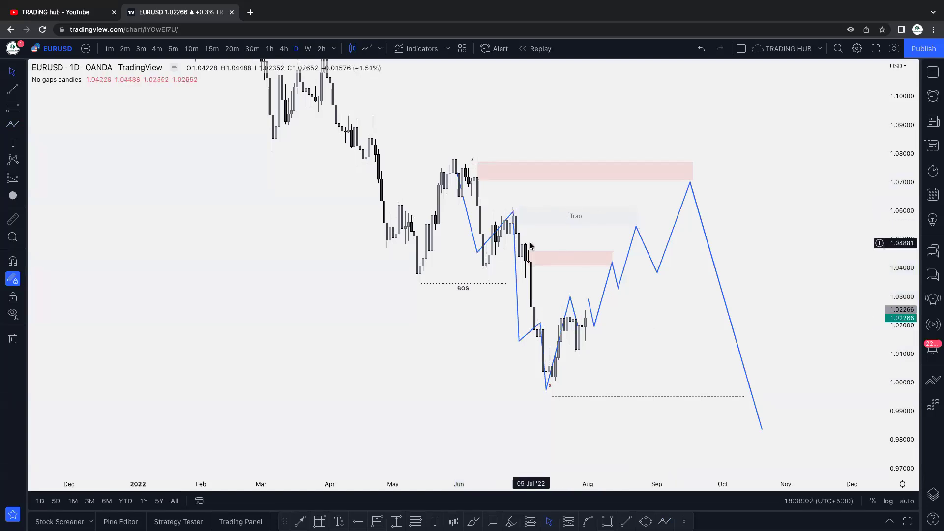
left_click(517, 250)
key("Delete")
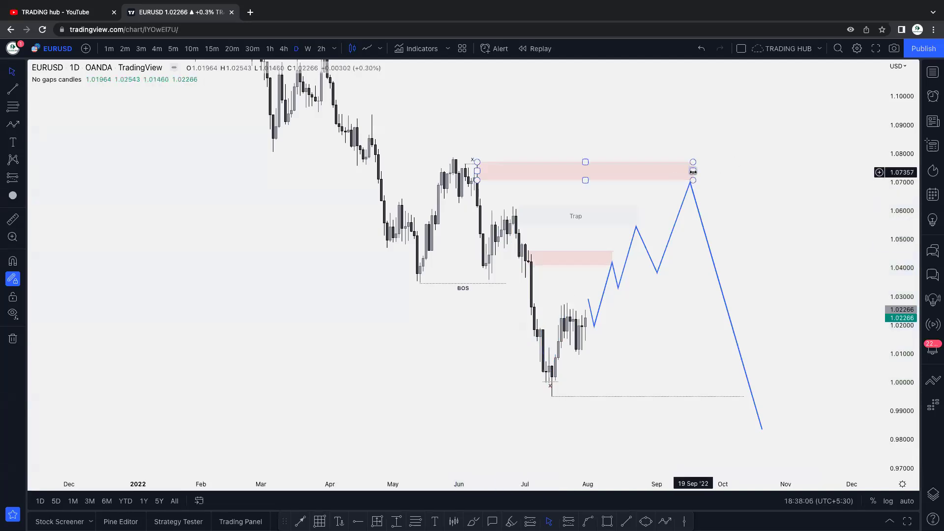
Shorten the upper supply zone to 16 Sep '22, and switch the chart to the 4-hour timeframe
left_click_drag(693, 171, 690, 171)
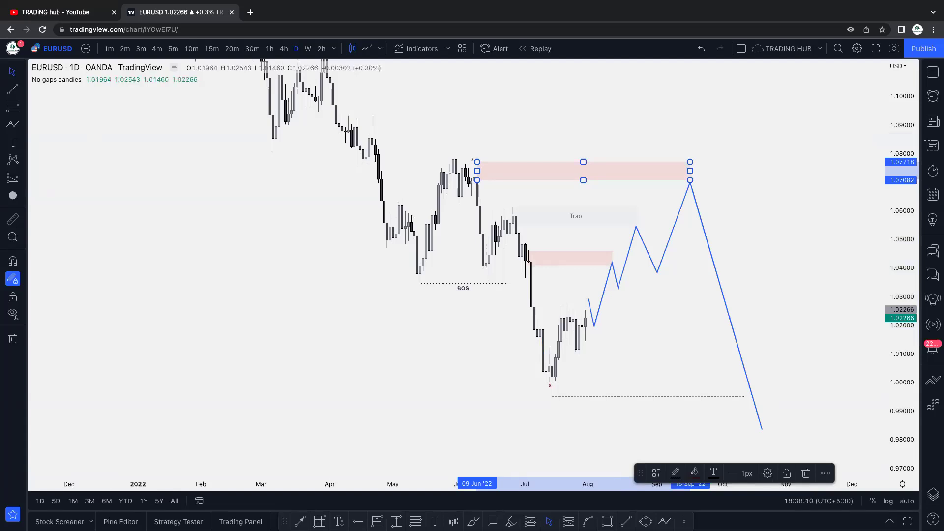
left_click(597, 115)
left_click_drag(422, 111, 338, 108)
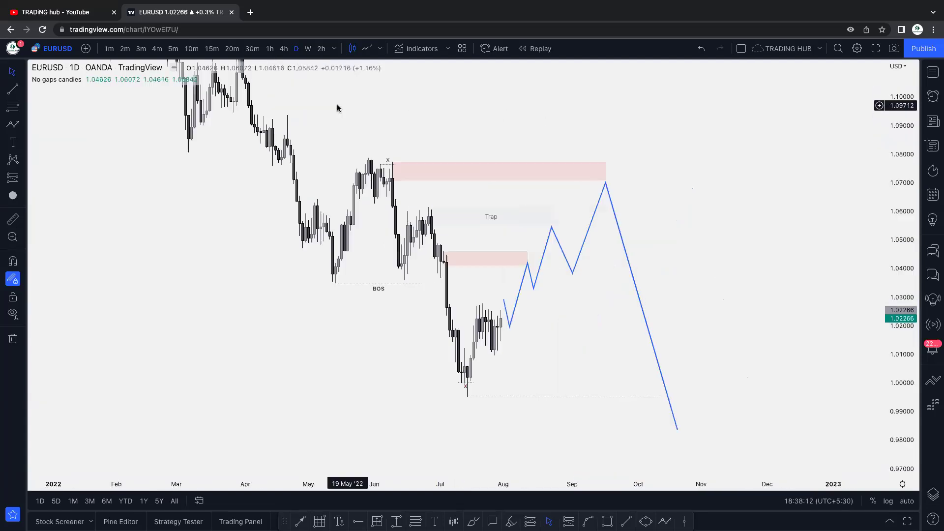
left_click(284, 49)
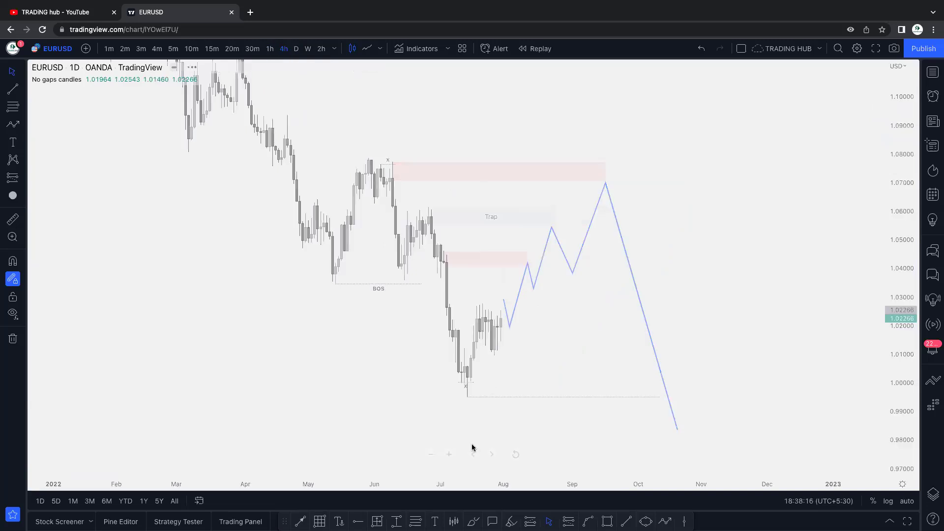
left_click(515, 454)
scroll(625, 337, "down", 3)
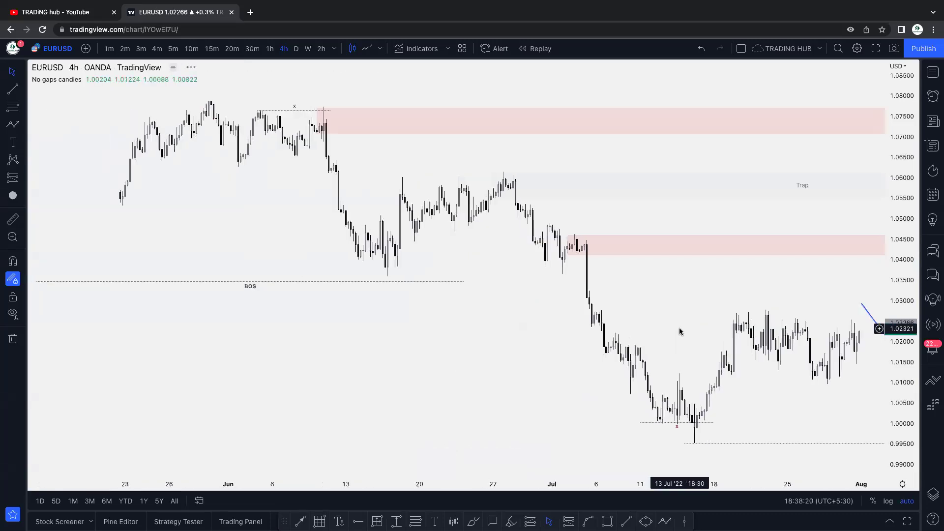
Shorten the x-marked line under the mid-July lows so that it ends at the deepest low's candles
left_click_drag(856, 259, 527, 238)
scroll(659, 249, "up", 3)
left_click_drag(909, 307, 881, 217)
left_click_drag(387, 233, 410, 166)
scroll(410, 169, "up", 1)
left_click_drag(398, 387, 376, 394)
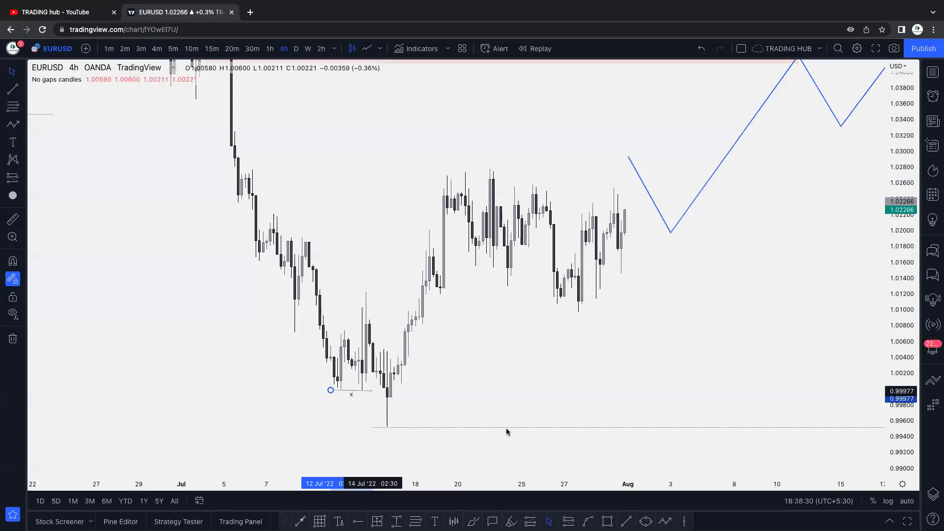
Draw a short horizontal line from the 13 Jul '22 high, and an IDM template line at about 1.012 from the 19 Jul low
left_click(626, 521)
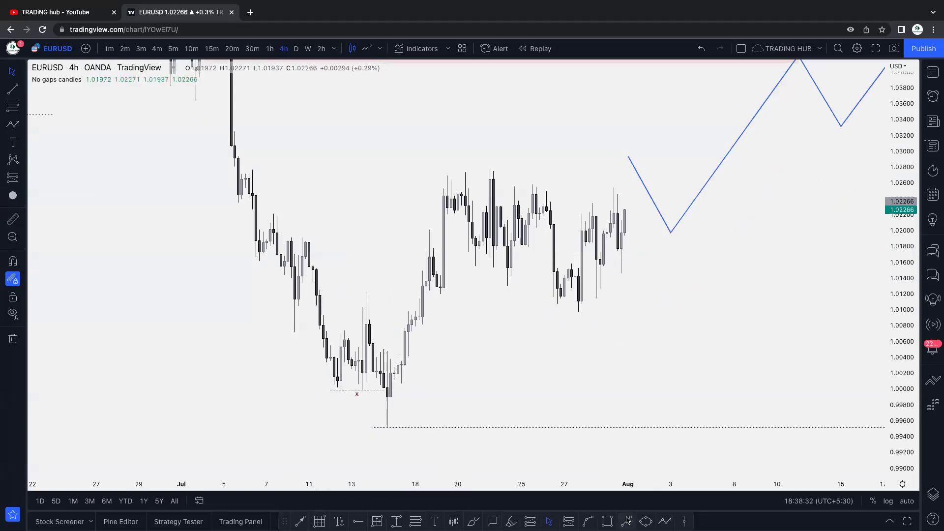
left_click(404, 292)
left_click(440, 295)
left_click(550, 295)
left_click(656, 474)
left_click(658, 474)
left_click(457, 326)
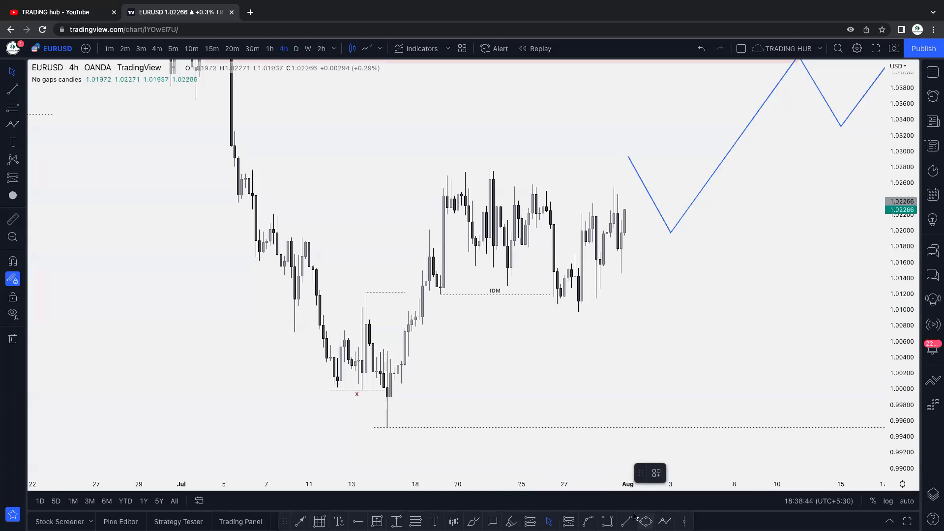
Draw a rectangle below the IDM line from 18 to 27 Jul '22, about 1.0113 to 1.0084, and apply the demand template
left_click(608, 521)
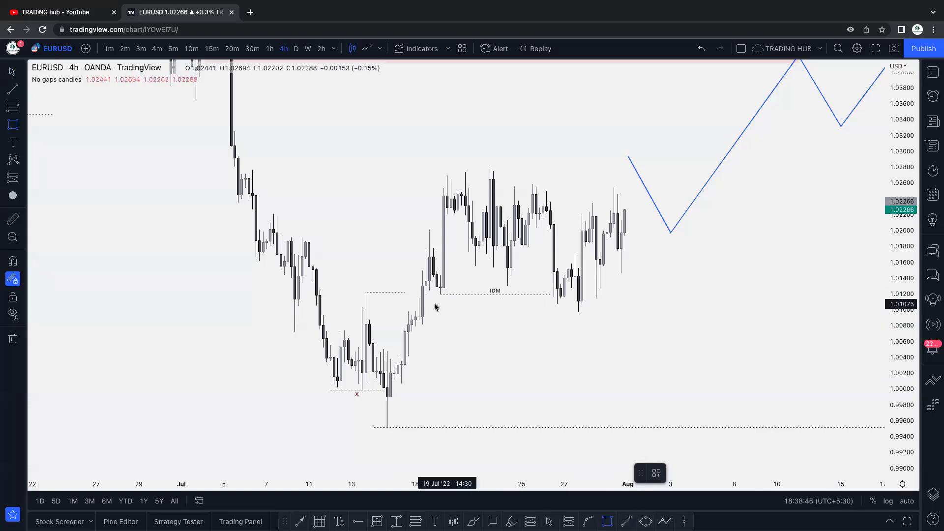
mouse_move(419, 300)
left_mouse_down()
mouse_move(433, 326)
mouse_move(575, 326)
left_mouse_up()
left_click(658, 476)
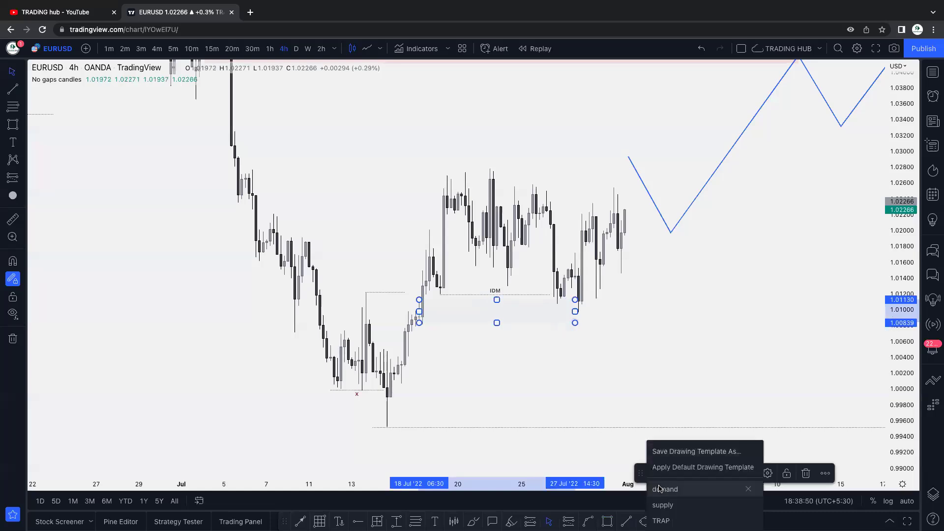
left_click(660, 488)
left_click(660, 365)
Delete the projected price path from the chart
left_click(671, 233)
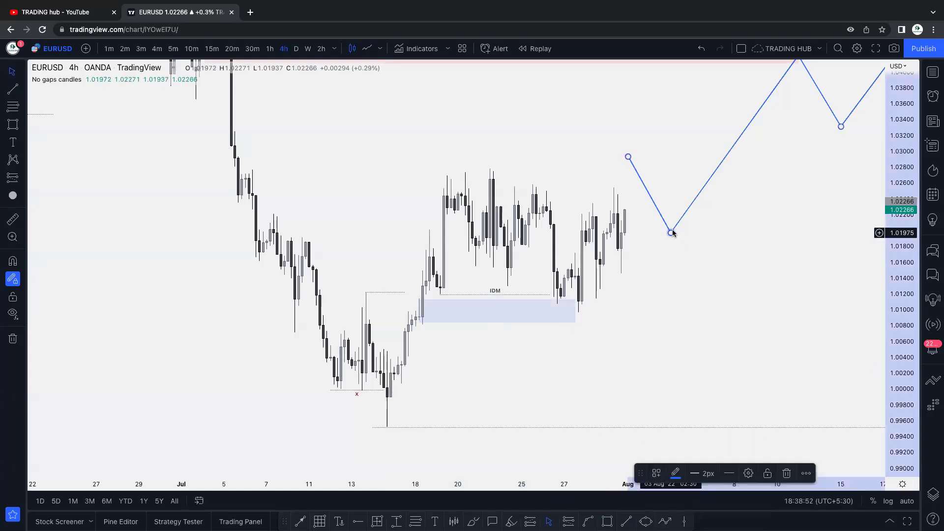
key("Delete")
left_click_drag(699, 250, 660, 261)
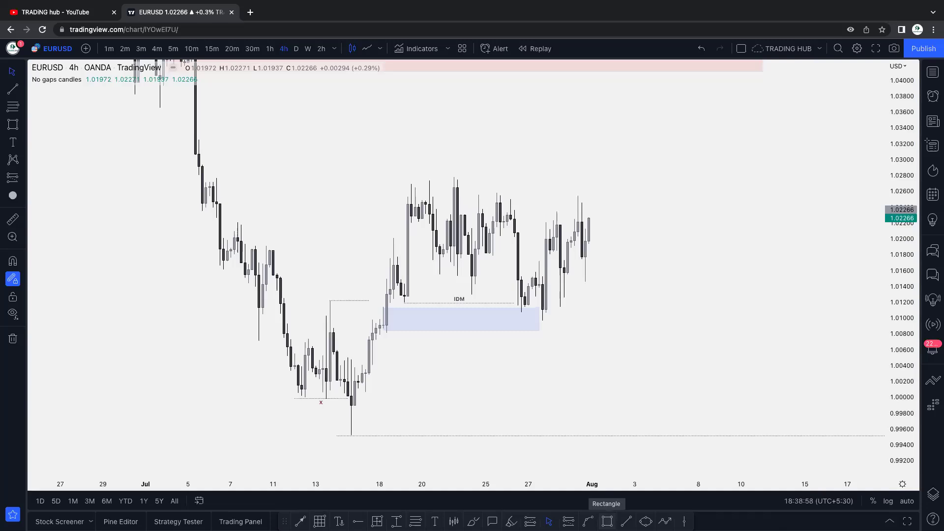
Try a second zone from 19 to 22 Jul '22 between about 1.0144 and 1.0119, and delete it
left_click(607, 521)
left_click_drag(405, 285, 475, 304)
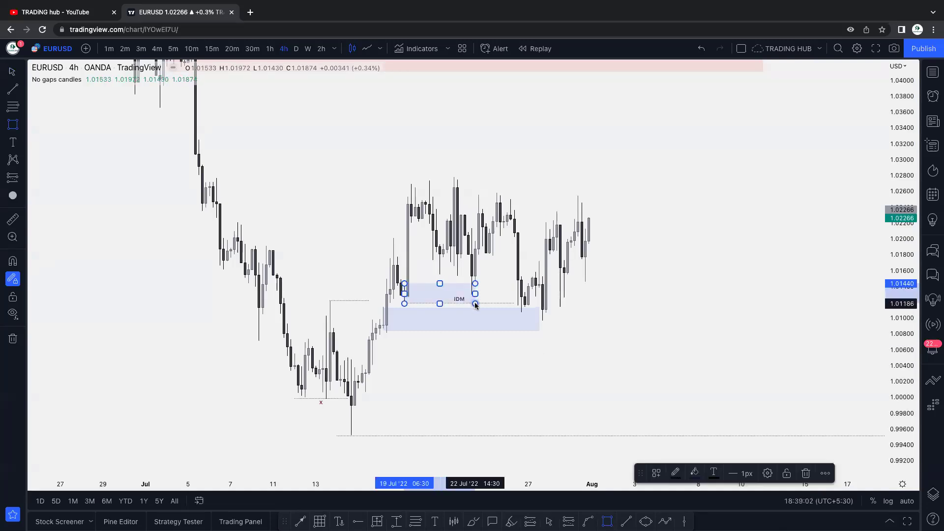
key("Escape")
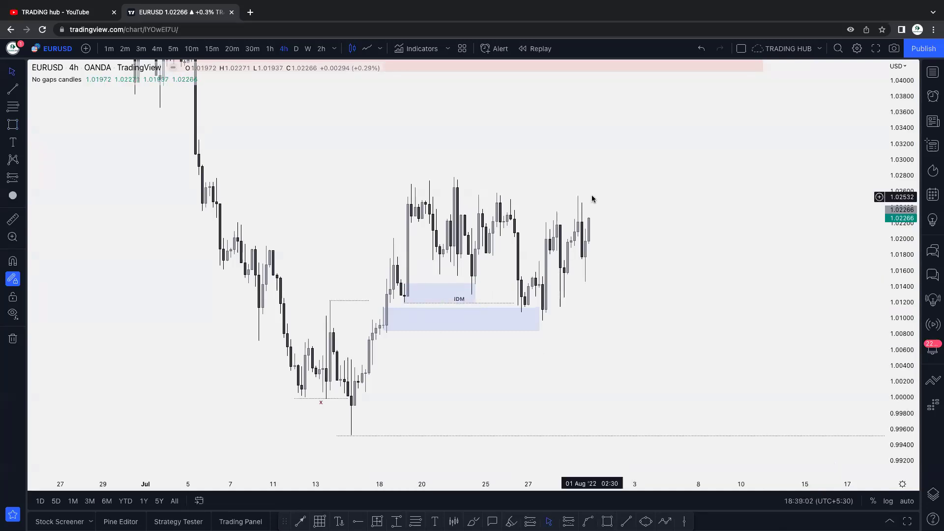
left_click(473, 293)
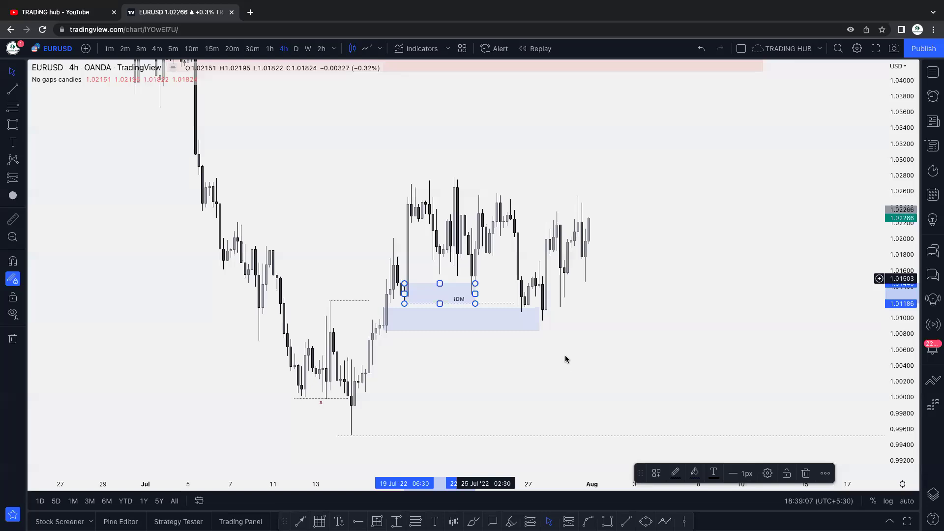
left_click(805, 473)
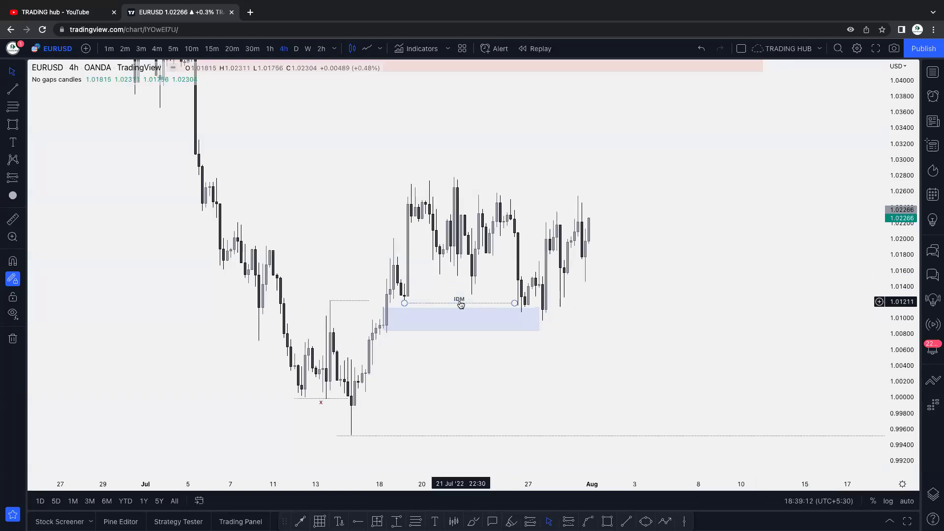
Shorten the demand zone below the IDM line to 26 Jul '22
left_click_drag(539, 320, 525, 319)
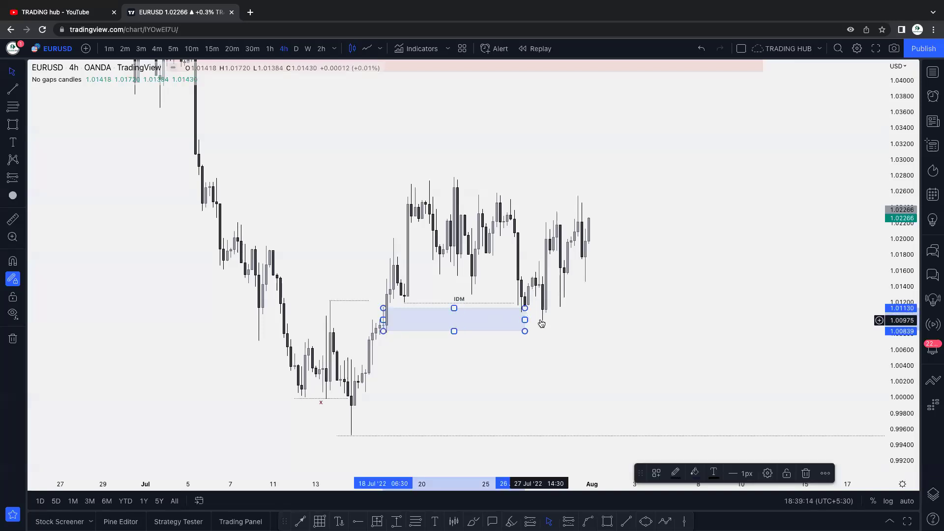
left_click(655, 318)
Draw a descending trend line from about 1.0288 on 20 Jul to 1.0258 on 29 Jul '22, and apply the $ ⬆ template
left_click(626, 521)
left_click(430, 170)
left_click(585, 193)
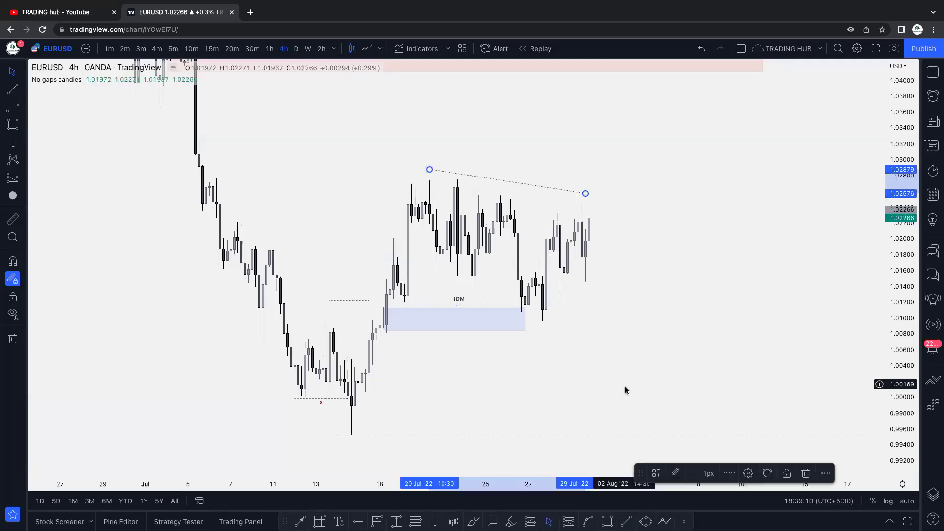
left_click(654, 471)
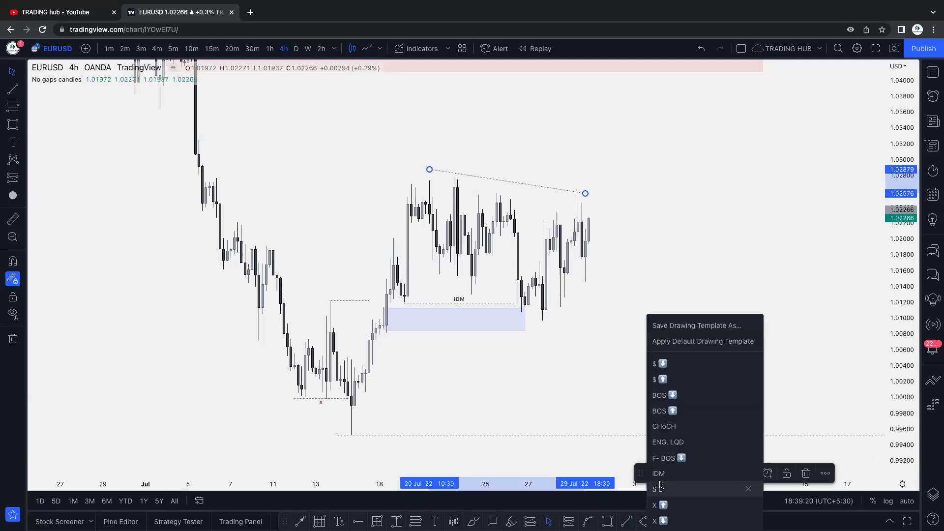
left_click(672, 378)
left_click(680, 266)
Extend the supply zone above the current price to 11 Aug '22
scroll(699, 251, "right", 3)
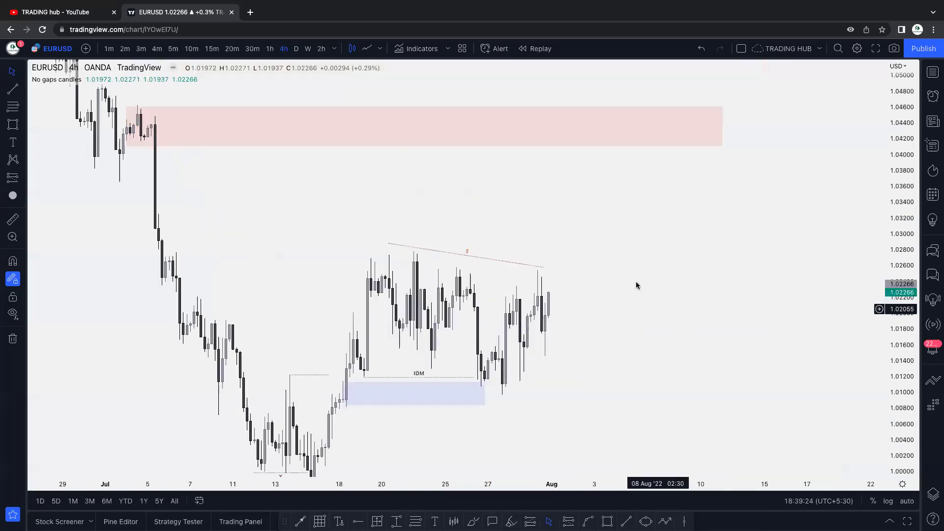
left_click(721, 126)
left_click_drag(721, 126, 739, 126)
left_click_drag(516, 202, 642, 215)
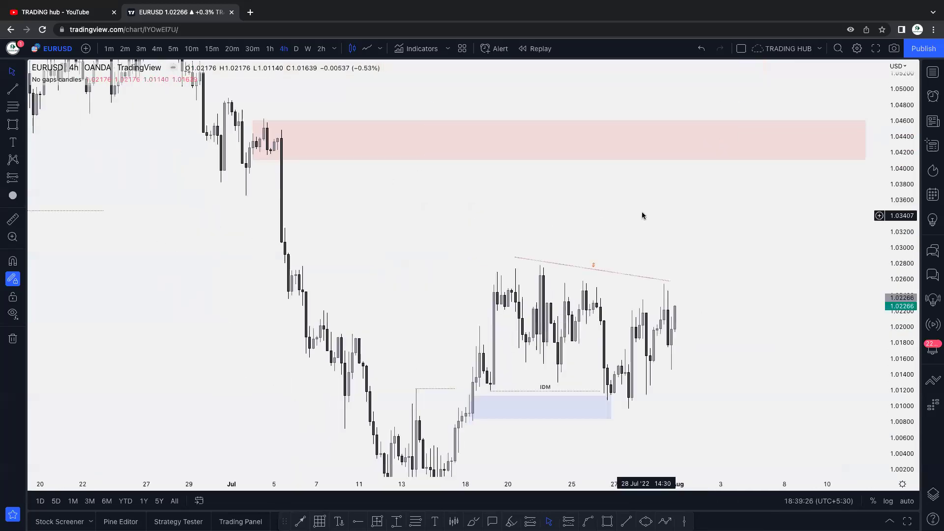
Refine the supply zone to start on 4 Jul '22 and span about 1.0450 to 1.0418
mouse_move(255, 140)
left_mouse_down()
mouse_move(278, 140)
mouse_move(279, 130)
mouse_move(270, 153)
left_mouse_up()
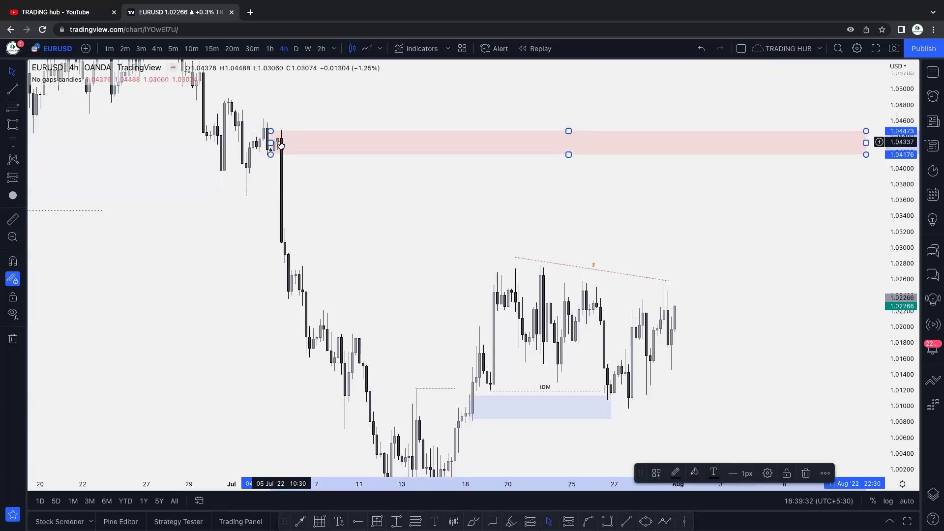
left_click(326, 98)
left_click_drag(340, 99, 327, 99)
left_click_drag(556, 131, 557, 129)
left_click(556, 169)
left_click_drag(556, 169, 467, 113)
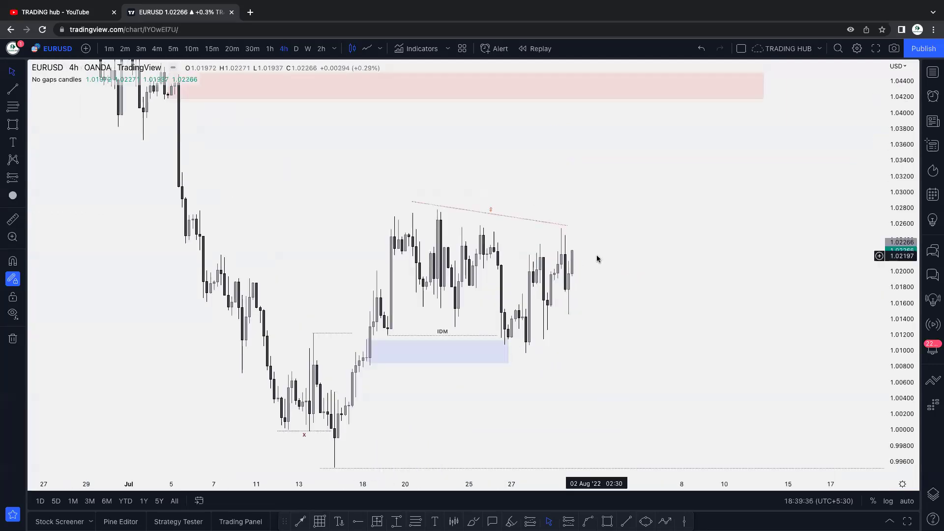
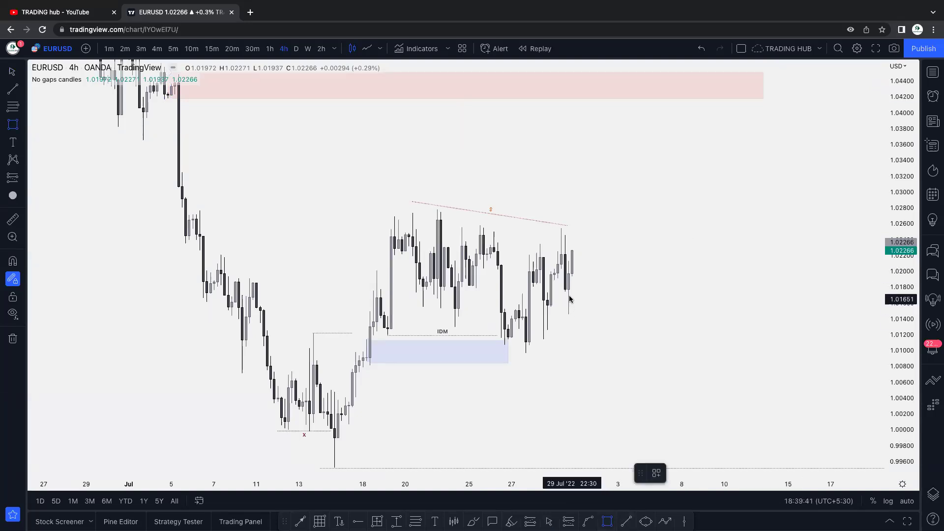
Draw a demand zone from 29 Jul to 3 Aug '22, spanning about 1.0176 to 1.0144 below the current price
left_click_drag(569, 292, 629, 316)
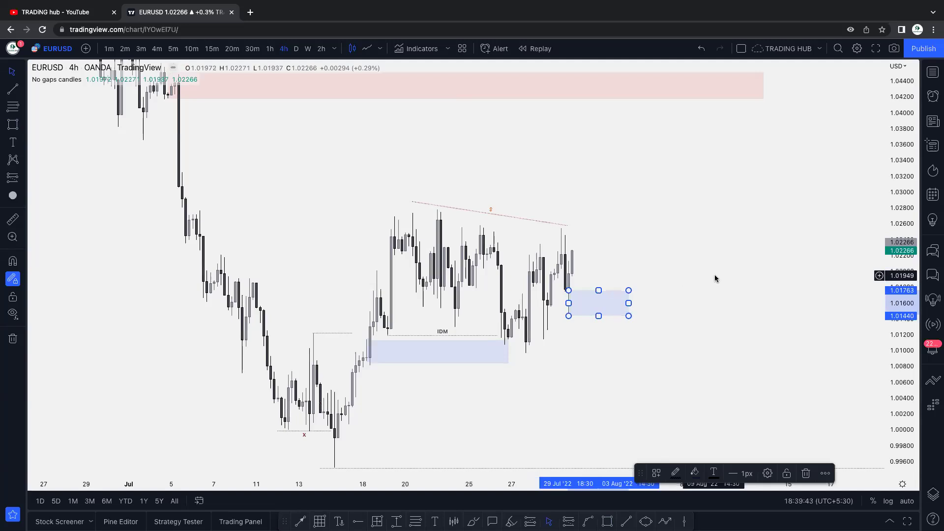
left_click(716, 278)
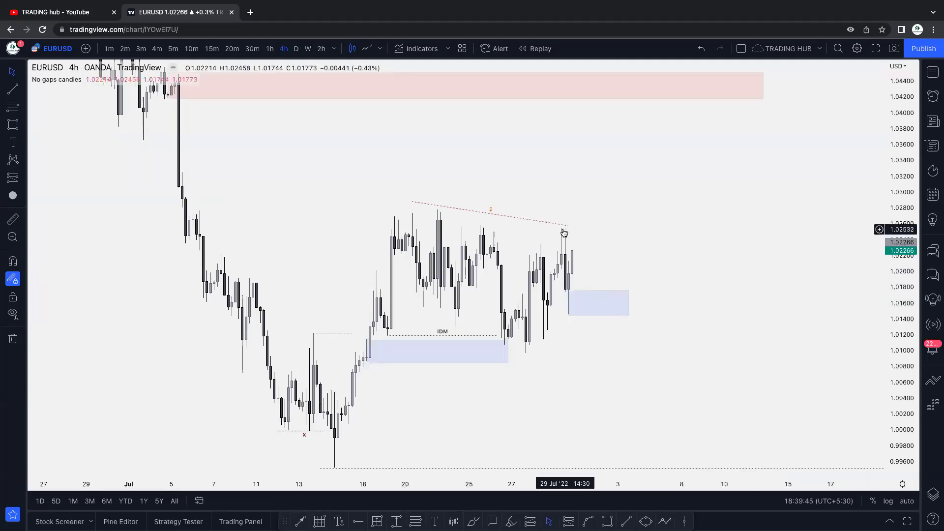
Draw a zigzag price projection path from the current price via the new demand zone to about 1.0420 on 12 Aug '22
left_click(665, 522)
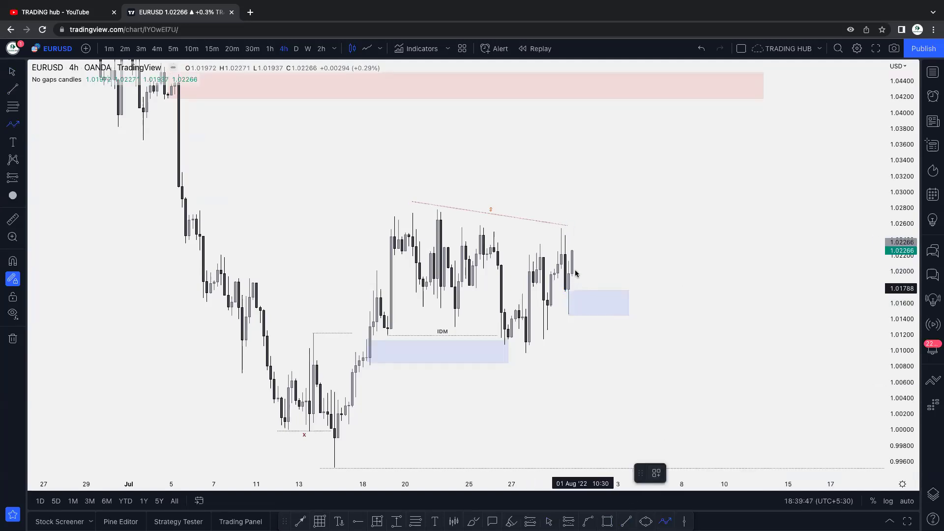
left_click(615, 210)
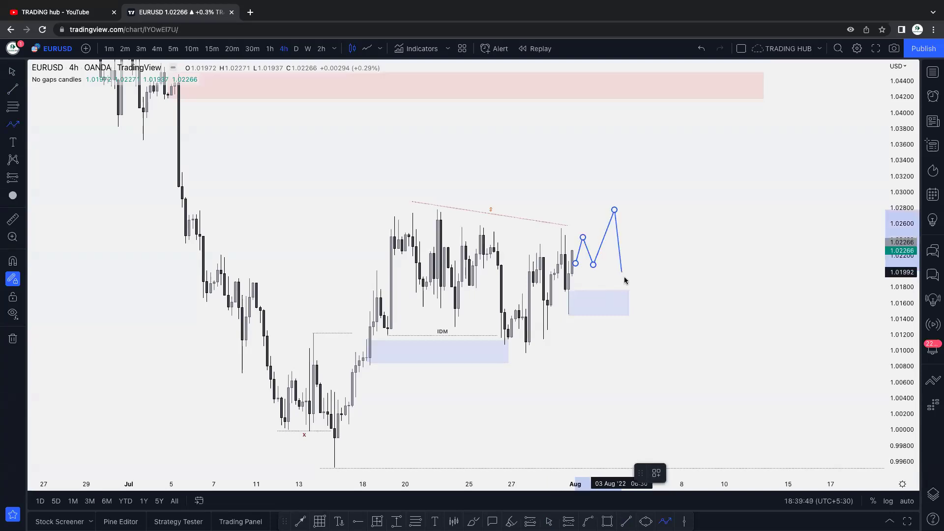
left_click(629, 290)
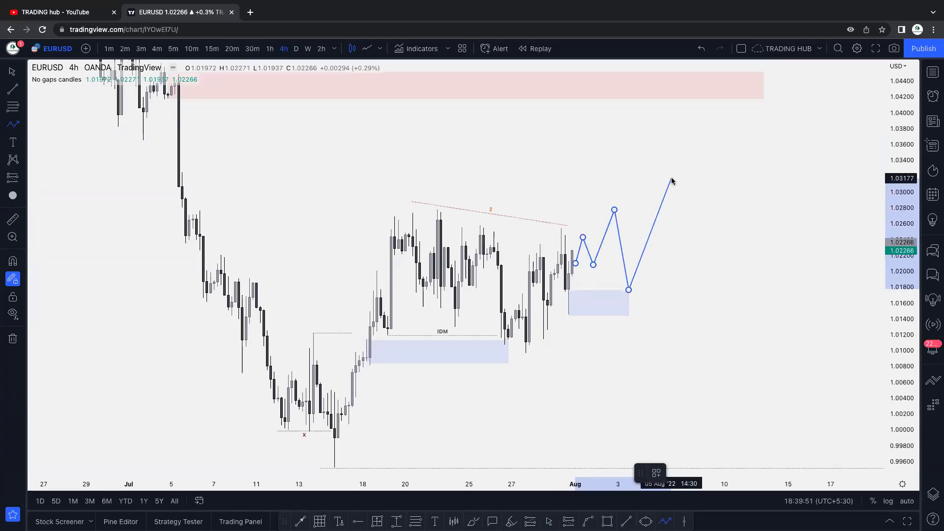
left_click(681, 238)
left_click(703, 151)
left_click(735, 265)
double_click(778, 97)
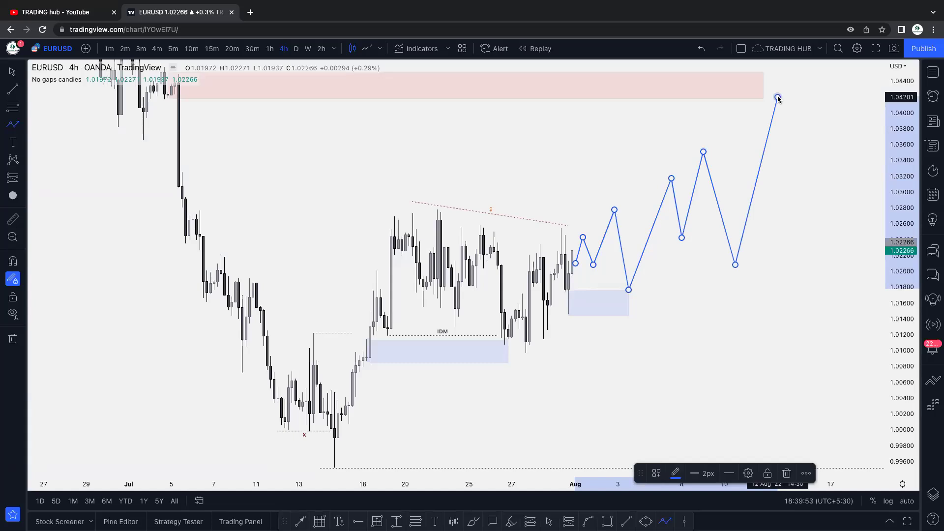
left_click(698, 307)
Draw horizontal lines at about 1.0251 on the latest high and 1.0205 under the path's first dip, applying the IDM template to the lower one
left_click(626, 521)
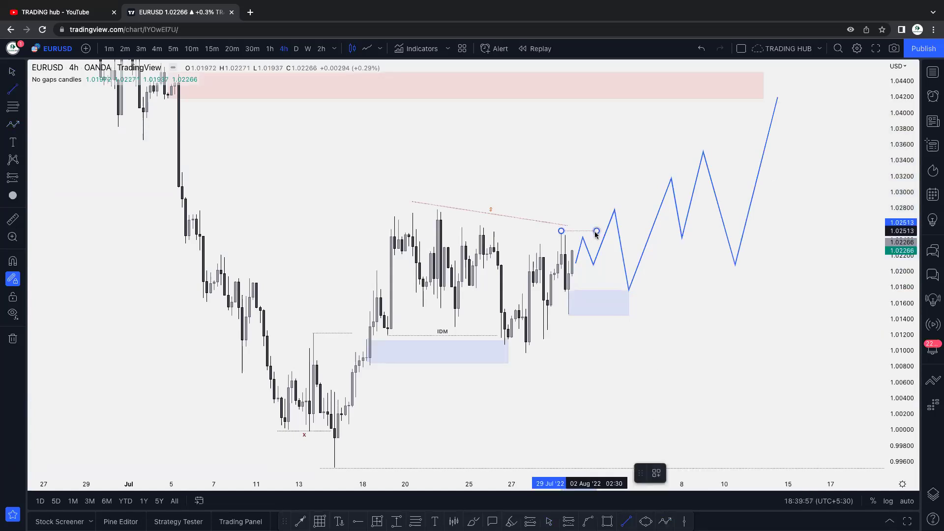
left_click(590, 267)
left_click(611, 267)
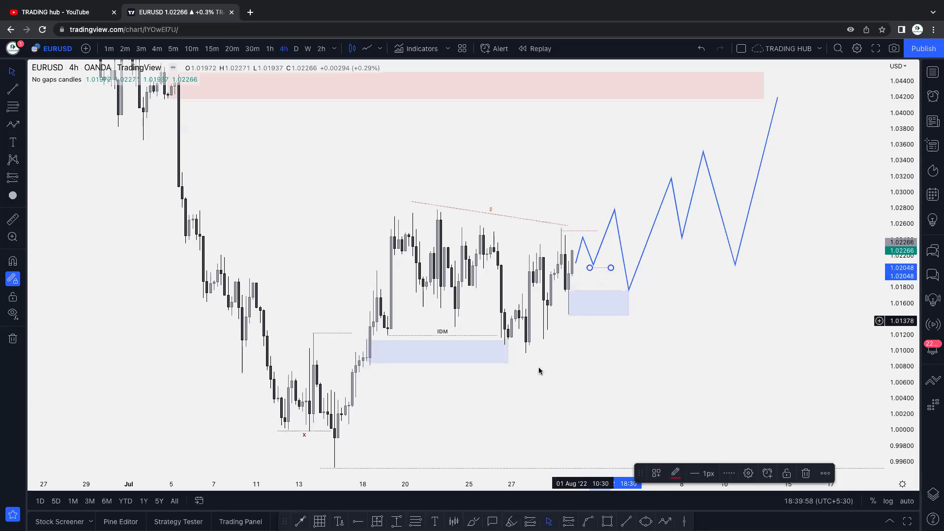
left_click(656, 473)
left_click(659, 473)
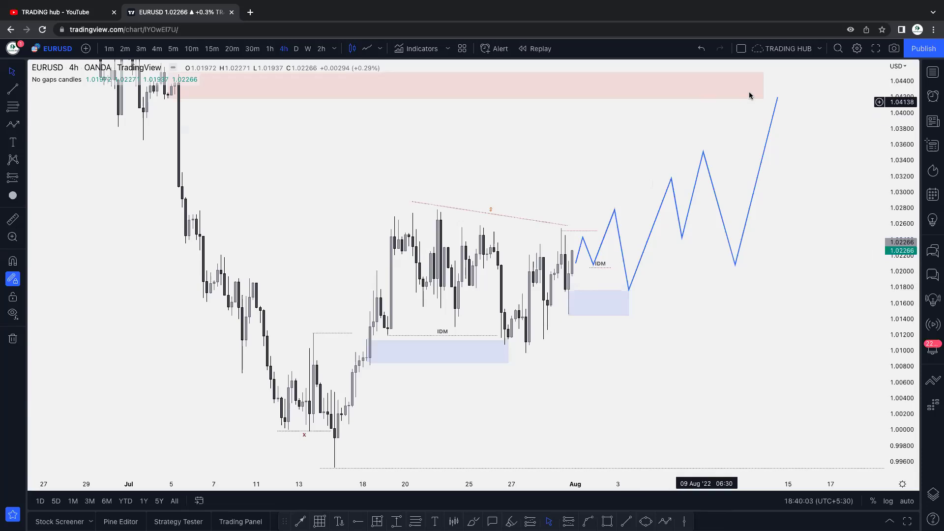
Extend the supply zone above the current price to about 12 Aug '22, where the projected path ends
left_click_drag(764, 88, 783, 93)
left_click(790, 100)
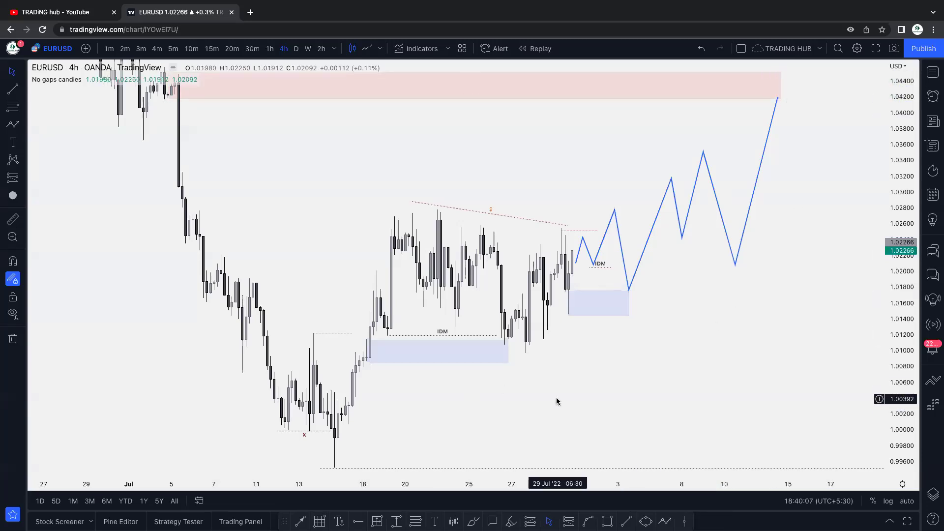
Switch EURUSD to the 15-minute timeframe and reset the chart view around the latest demand zone
left_click(212, 49)
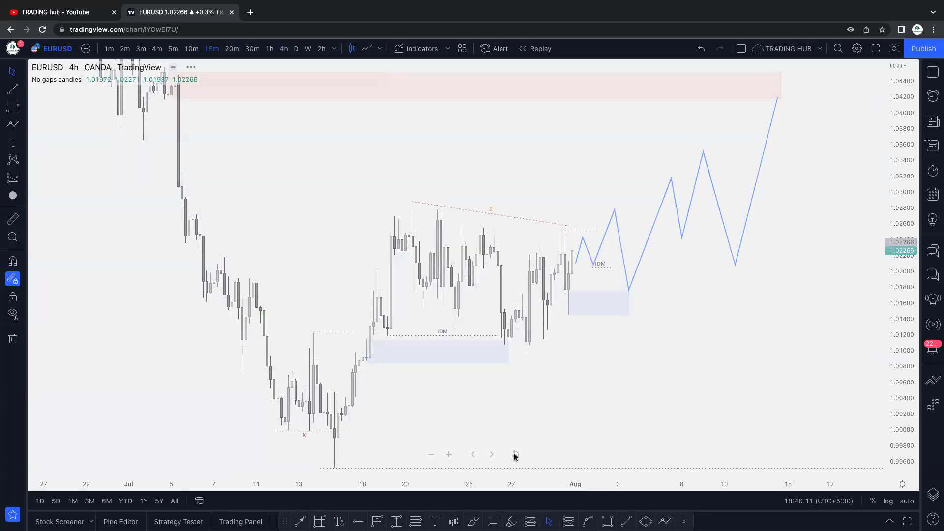
left_click(514, 456)
left_click_drag(904, 289, 903, 254)
left_click_drag(667, 350, 531, 403)
Delete the horizontal line at about 1.0251 on the latest high
left_click(655, 145)
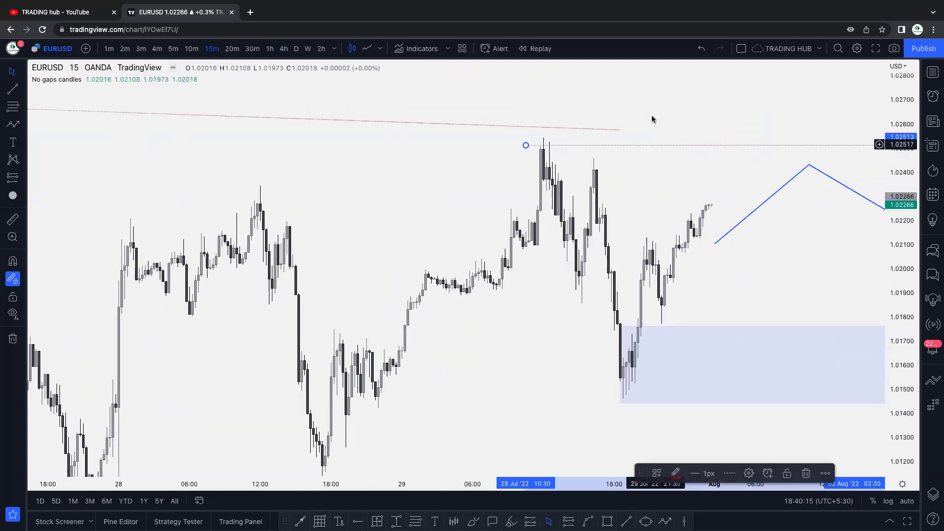
left_click(806, 473)
Examine the 15-minute price action between the older demand zone, the descending liquidity line and the latest demand zone
scroll(640, 286, "down", 2)
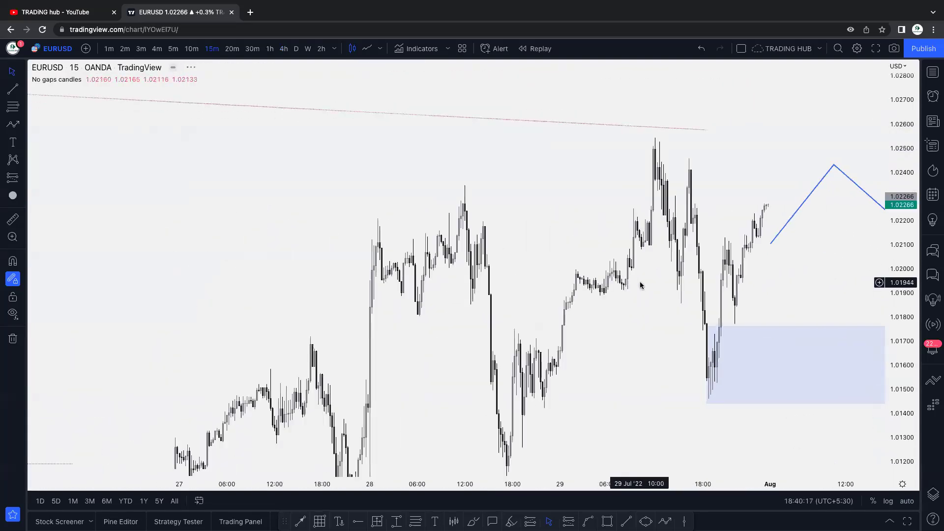
scroll(640, 285, "down", 3)
scroll(641, 285, "down", 3)
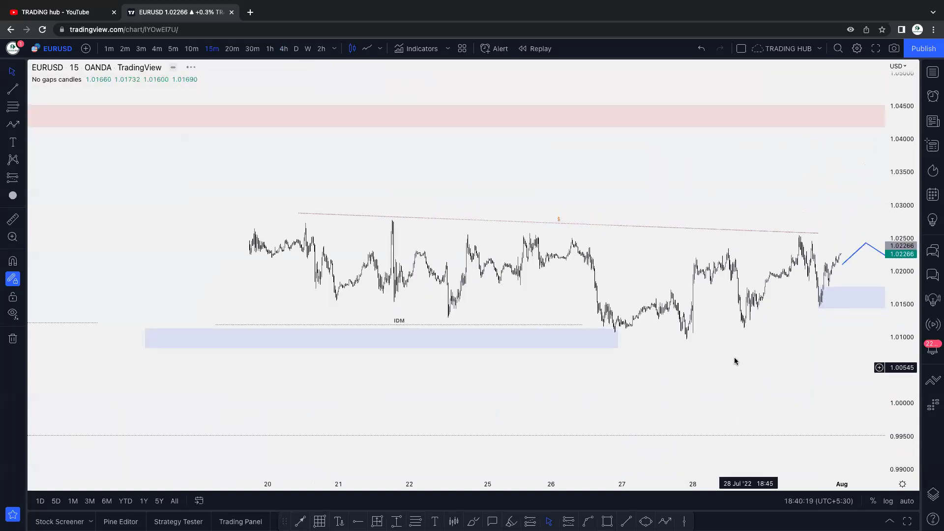
scroll(634, 364, "down", 2)
left_click(592, 346)
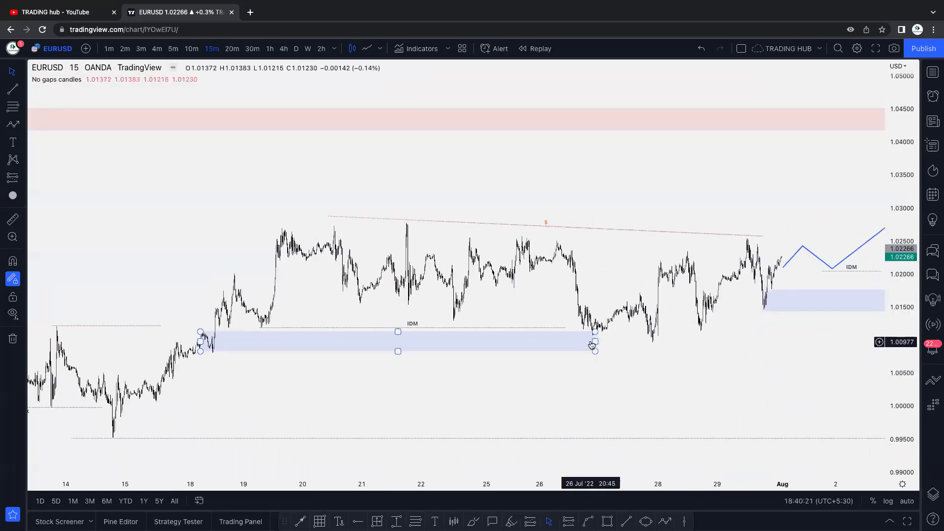
left_click_drag(708, 360, 537, 355)
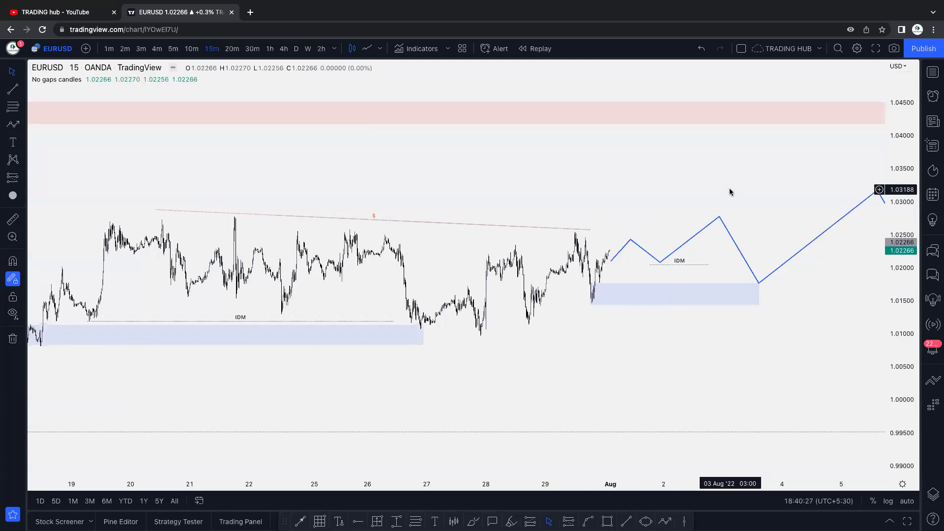
scroll(731, 192, "up", 3)
left_click_drag(899, 300, 854, 97)
left_click_drag(618, 353, 697, 334)
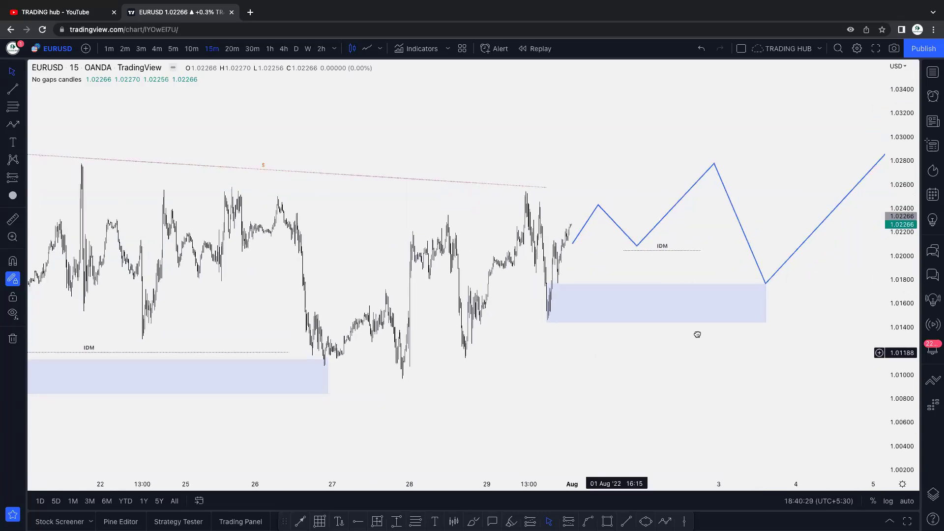
scroll(684, 319, "left", 3)
scroll(895, 237, "up", 2)
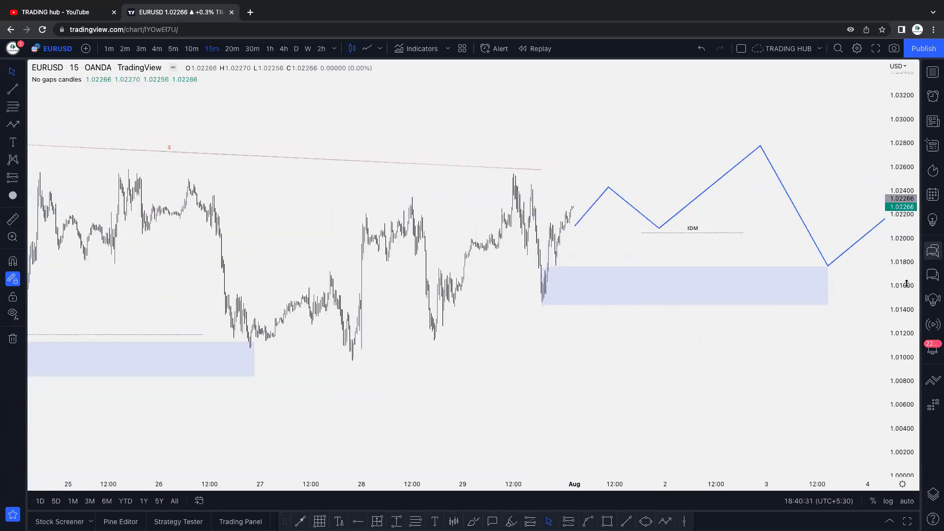
Draw a horizontal line at about 1.0255 from the 29 Jul high to 2 Aug '22, and apply the BOS ⬆ template
left_click_drag(906, 284, 767, 236)
scroll(618, 360, "up", 2)
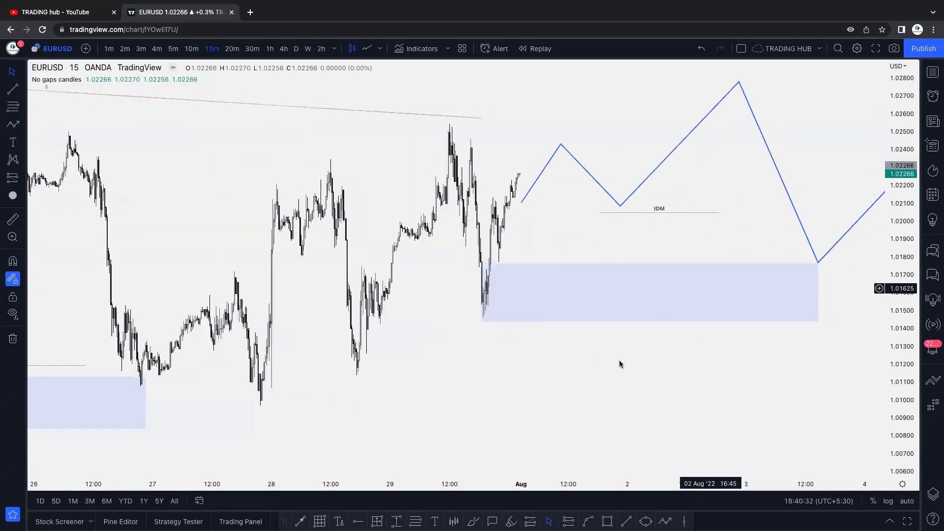
left_click(626, 521)
left_click(451, 124)
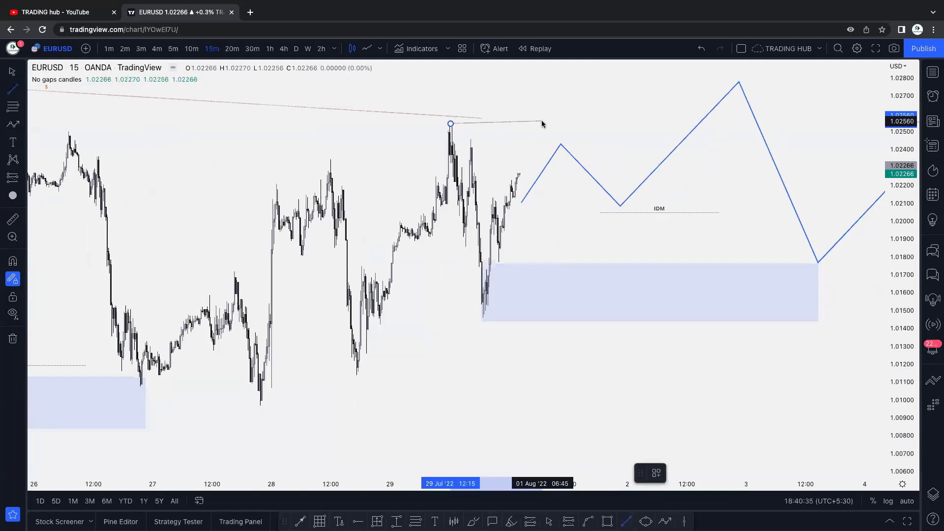
left_click(630, 124)
left_click(656, 473)
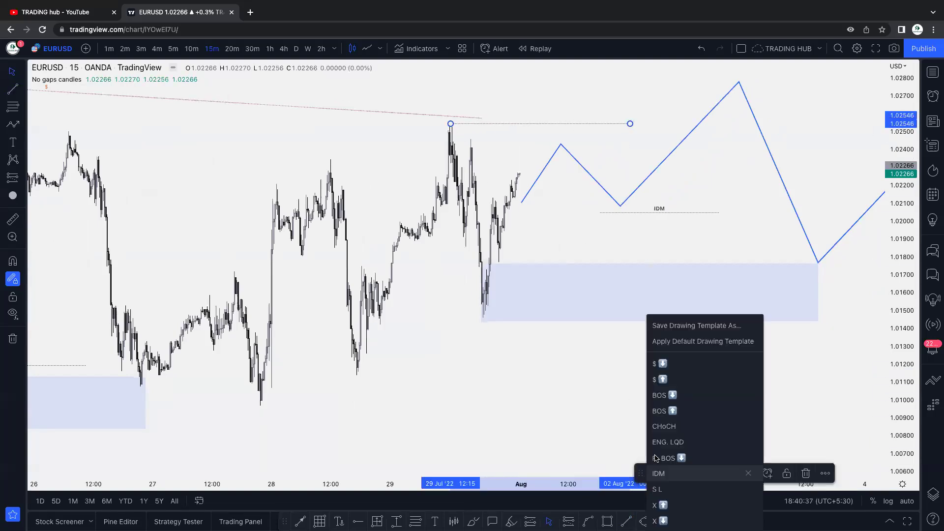
left_click(661, 411)
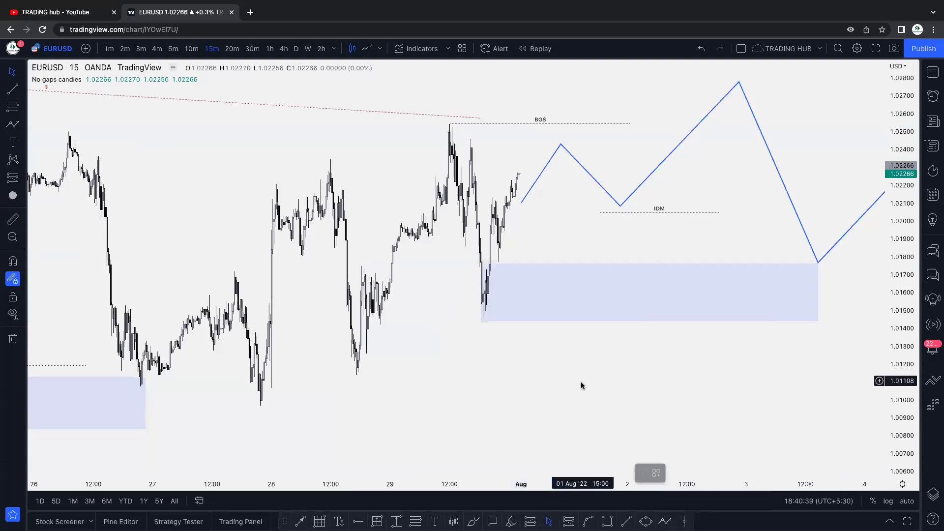
Draw an ascending trend line under the swing lows from about 1.0096 on 27 Jul to 1.0210 on 3 Aug '22
scroll(580, 386, "down", 3)
key("alt+t")
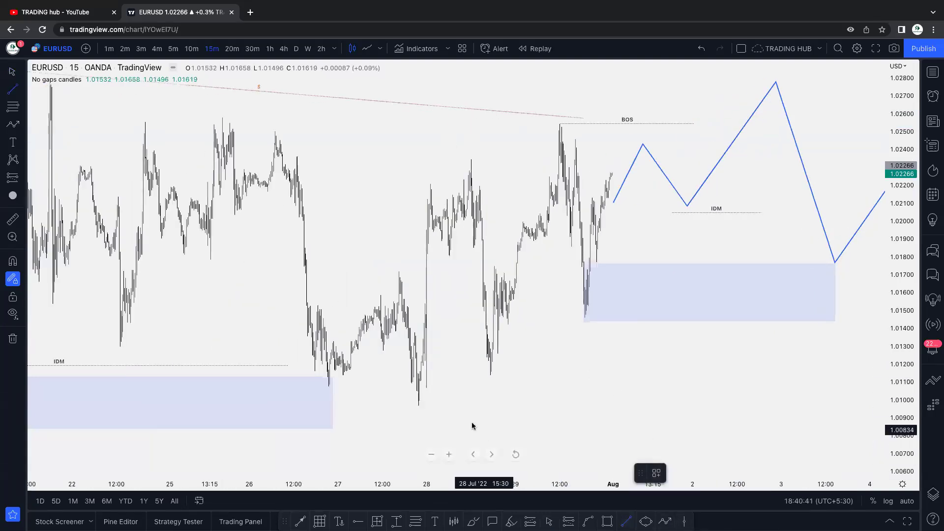
left_click(417, 408)
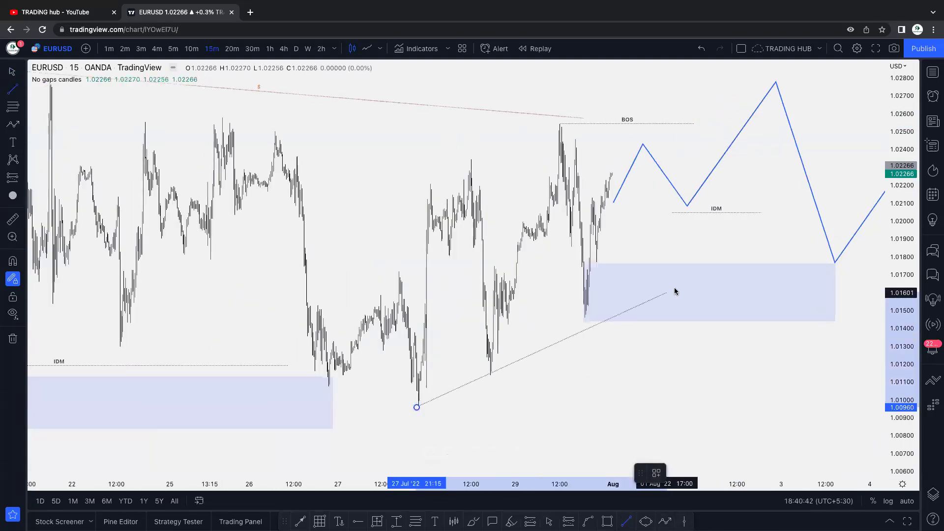
left_click(824, 202)
left_click_drag(666, 81, 541, 88)
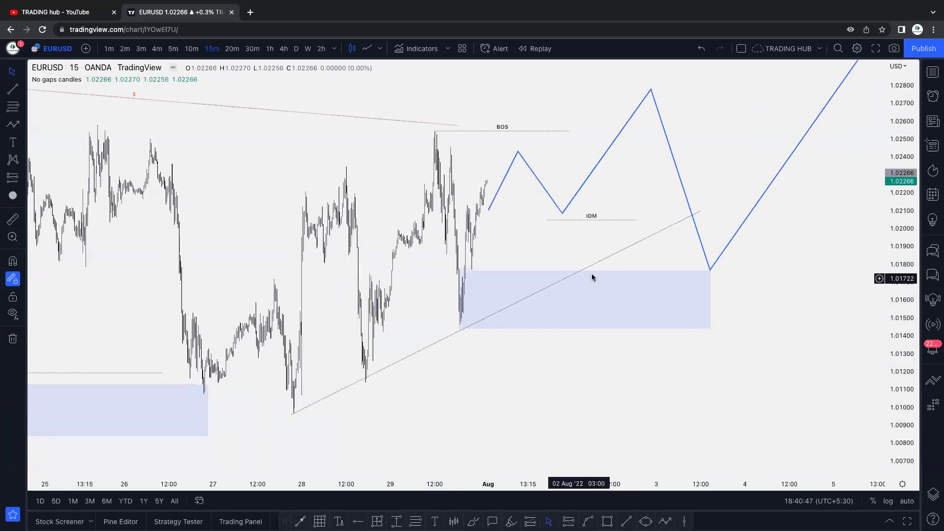
Adjust the ascending trend line to run from about 1.0093 on 27 Jul to 1.0206 on 3 Aug '22
scroll(622, 291, "up", 2)
left_click(680, 213)
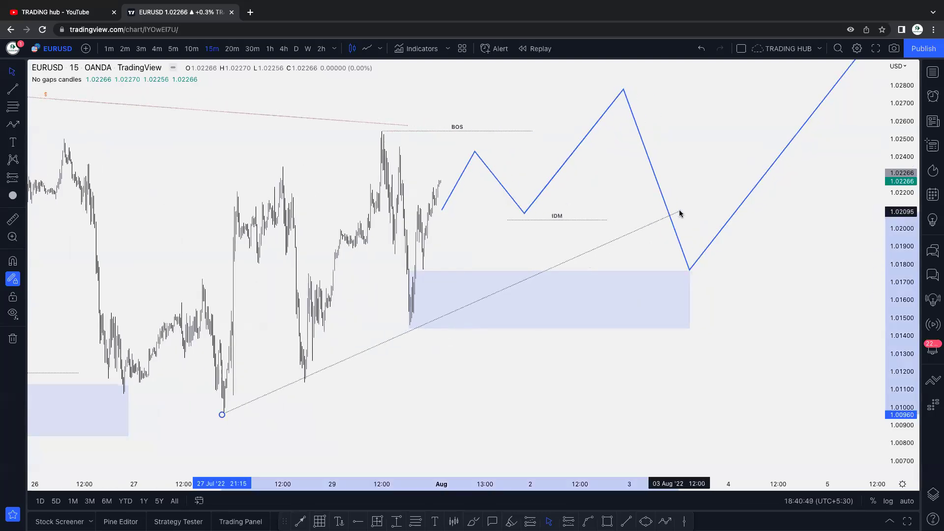
left_click_drag(222, 415, 210, 422)
scroll(478, 274, "up", 2)
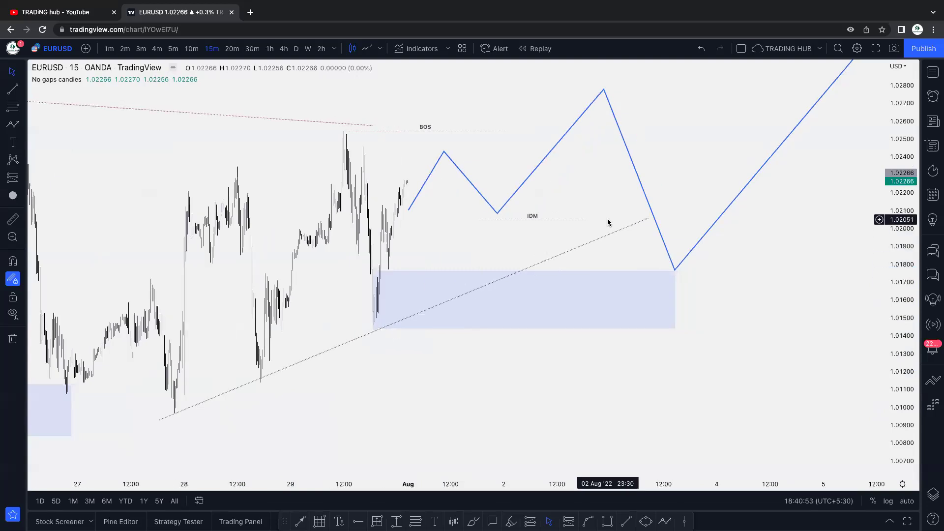
scroll(579, 219, "up", 2)
left_click_drag(579, 219, 701, 196)
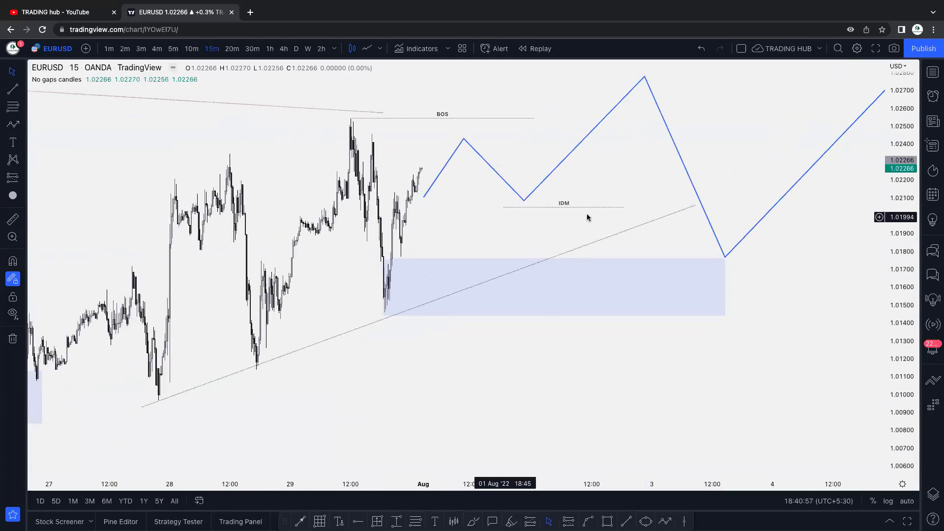
Delete the projected price path, the IDM line above the latest demand zone and the ascending trend line
left_click(726, 257)
key("Delete")
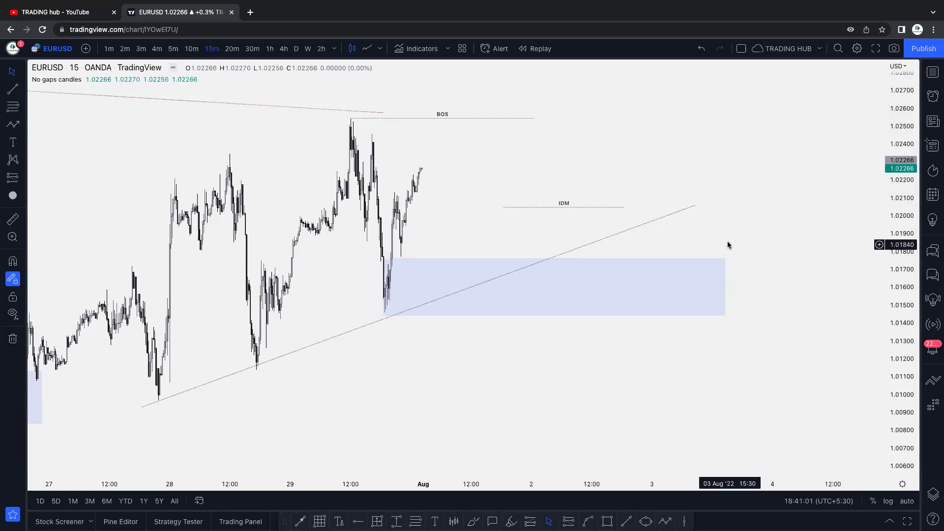
left_click(618, 210)
key("Delete")
left_click_drag(618, 210, 615, 238)
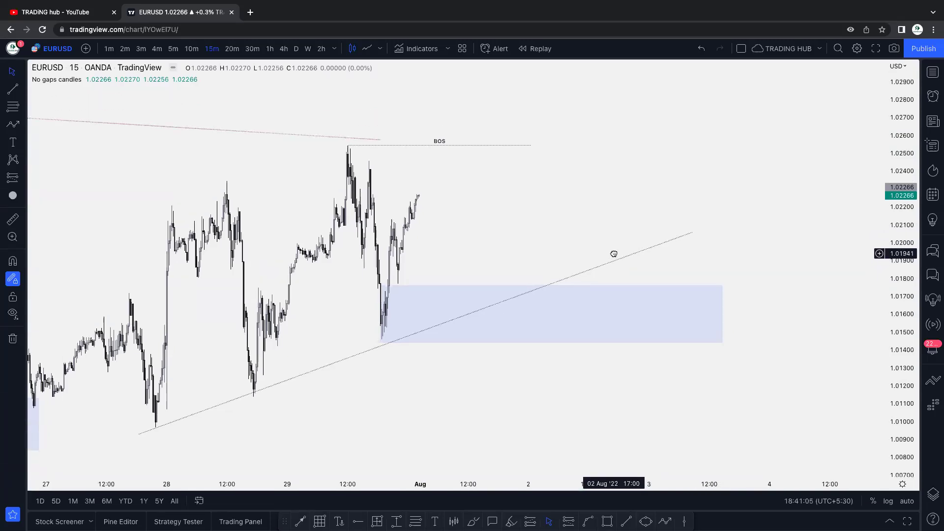
left_click(693, 234)
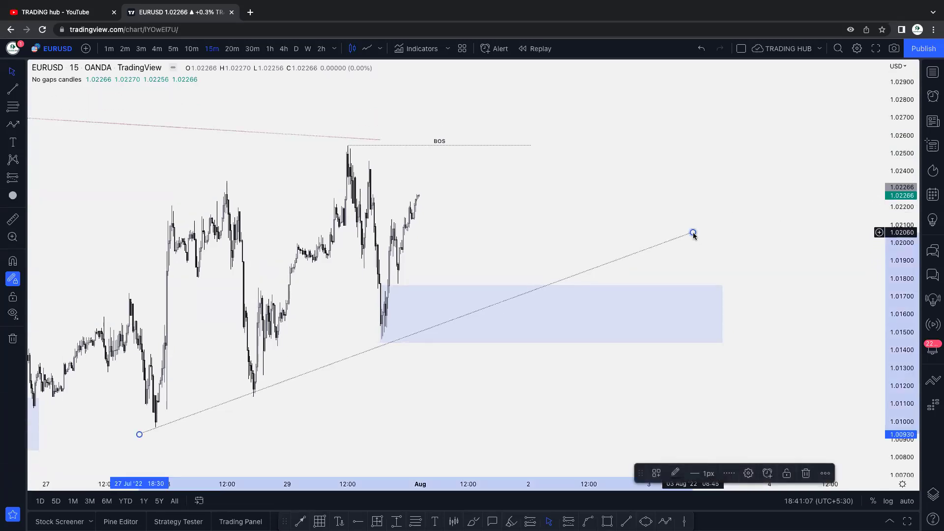
key("Delete")
Reset the chart view and frame the latest 15-minute candles with the BOS line and demand zone
left_click_drag(596, 241, 834, 259)
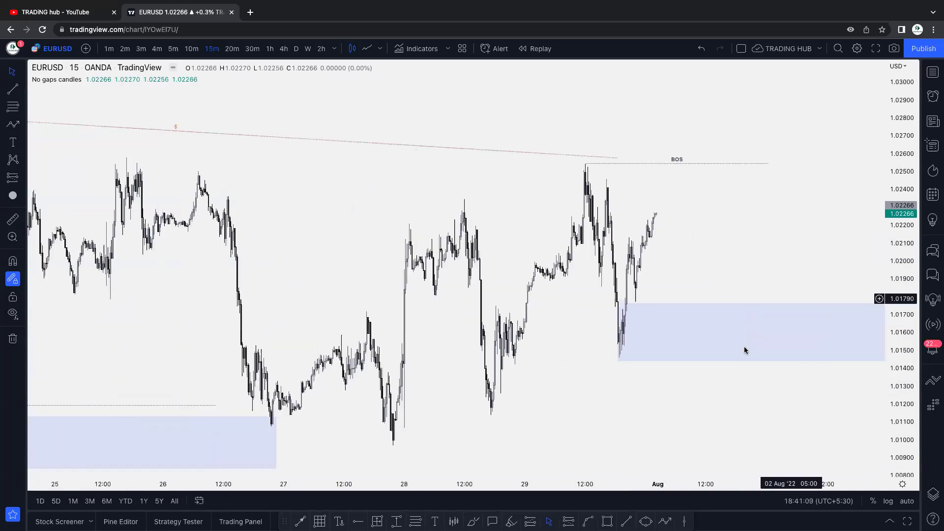
left_click(516, 455)
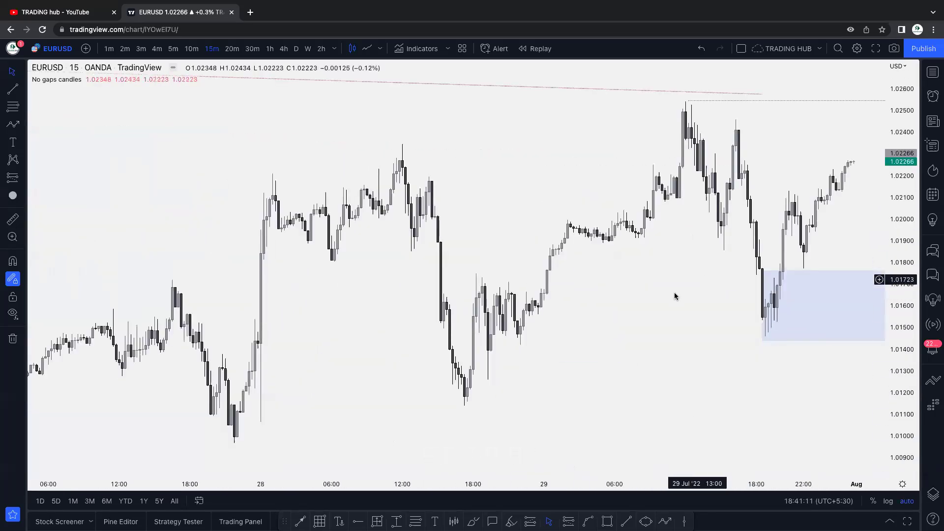
left_click_drag(696, 282, 536, 317)
left_click_drag(718, 268, 558, 260)
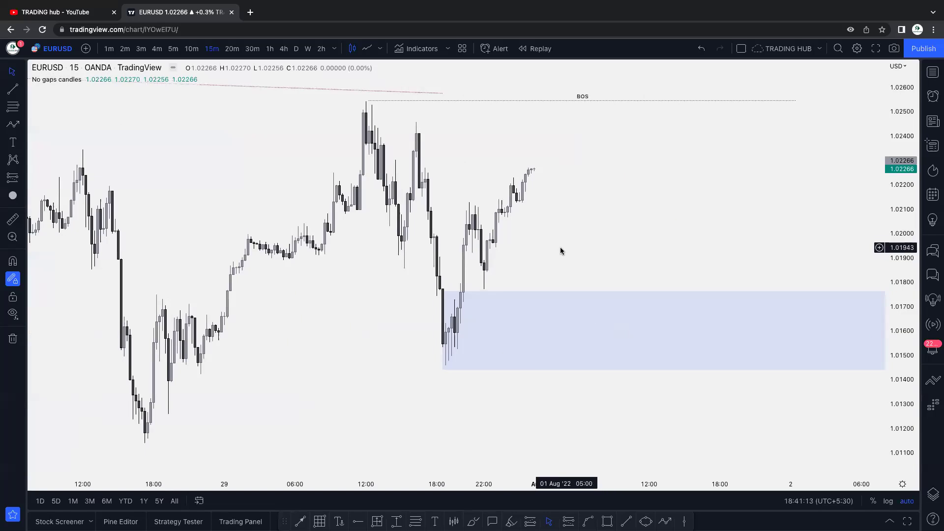
scroll(619, 231, "right", 3)
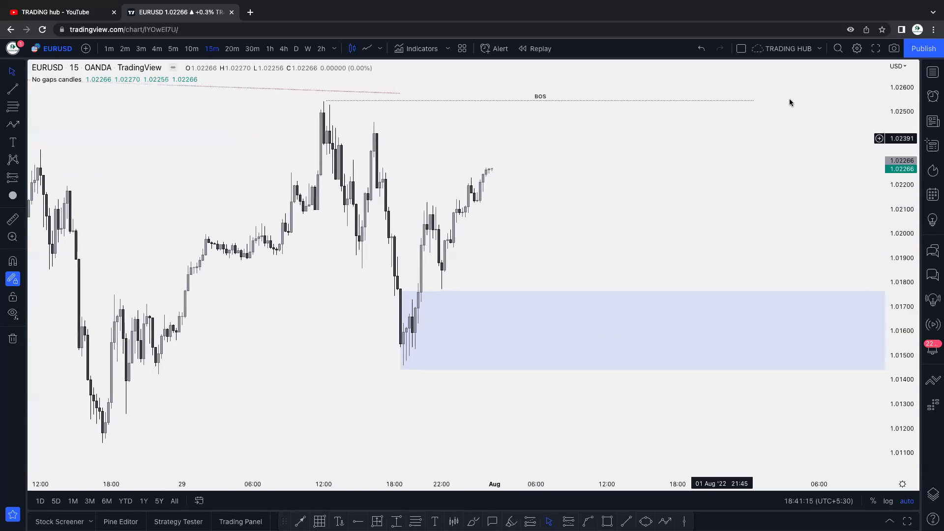
Load BTCUSD in place of EURUSD, set it to the daily timeframe and frame its latest price action
left_click(927, 70)
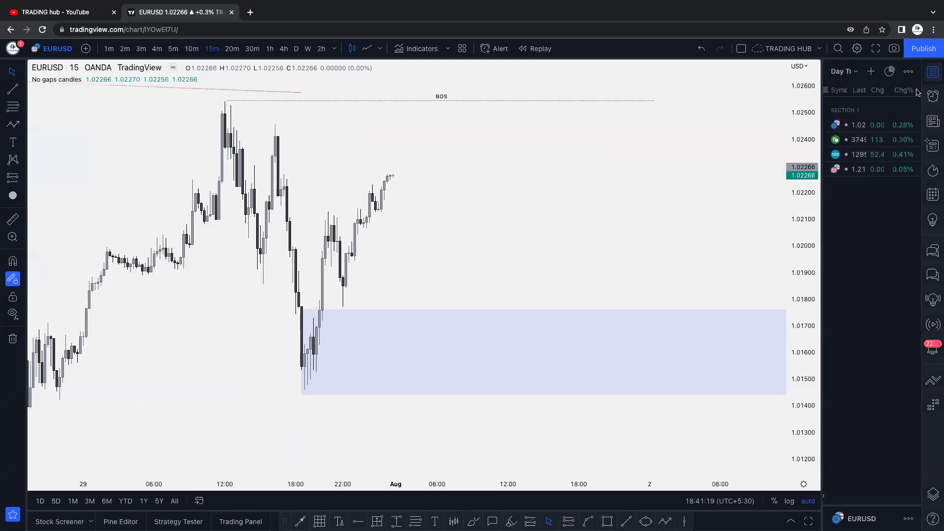
left_click(933, 71)
type("BTCUSD")
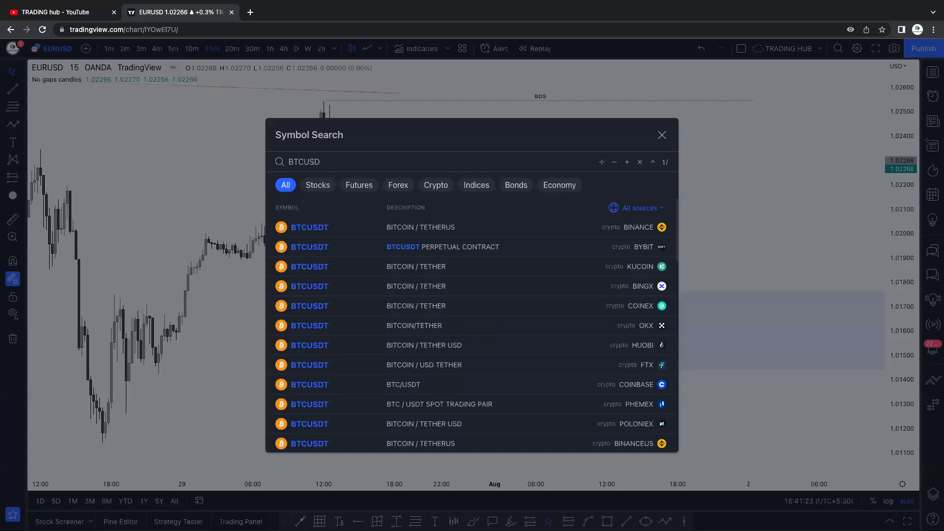
left_click(537, 226)
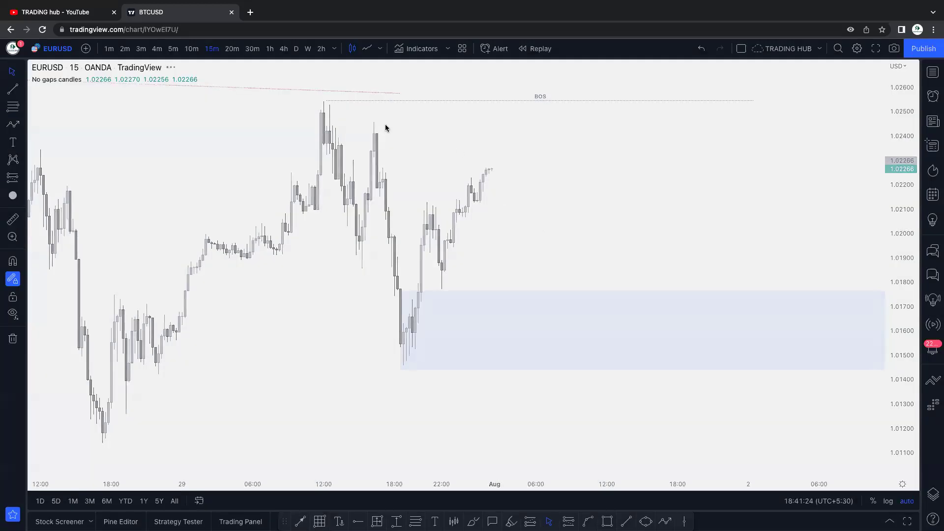
left_click(295, 48)
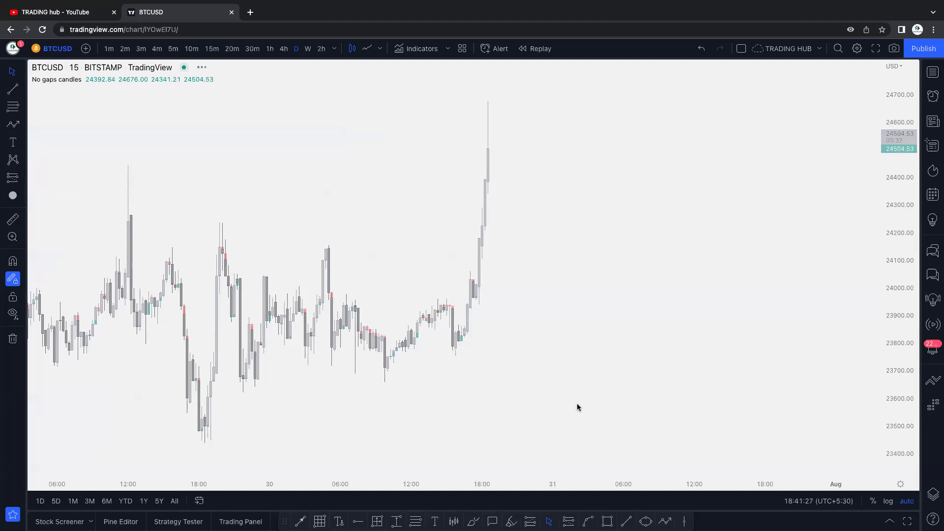
left_click(515, 455)
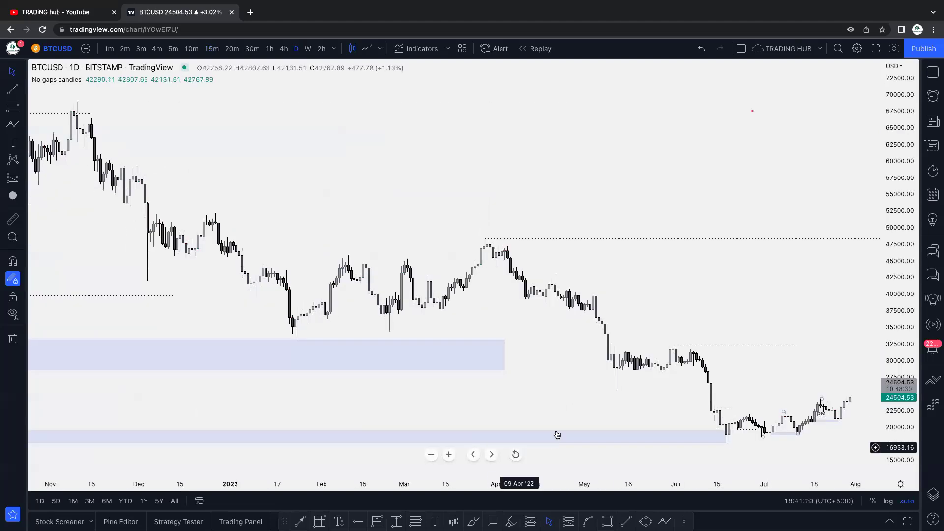
scroll(780, 337, "down", 5)
scroll(721, 336, "down", 5)
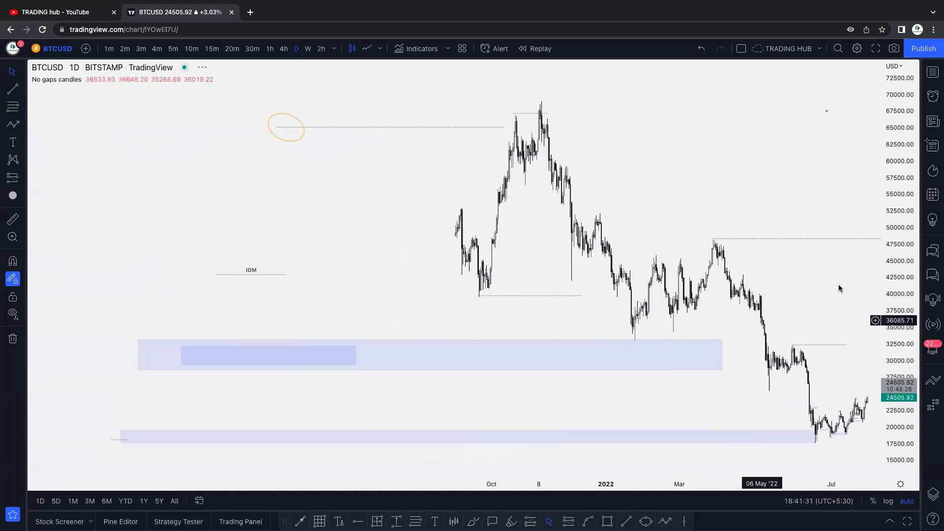
Delete the two lowest demand zones on the daily chart, around 5,000 and around 9,400 to 12,000
left_click_drag(890, 273, 889, 236)
left_click_drag(708, 393, 668, 239)
scroll(634, 310, "down", 3)
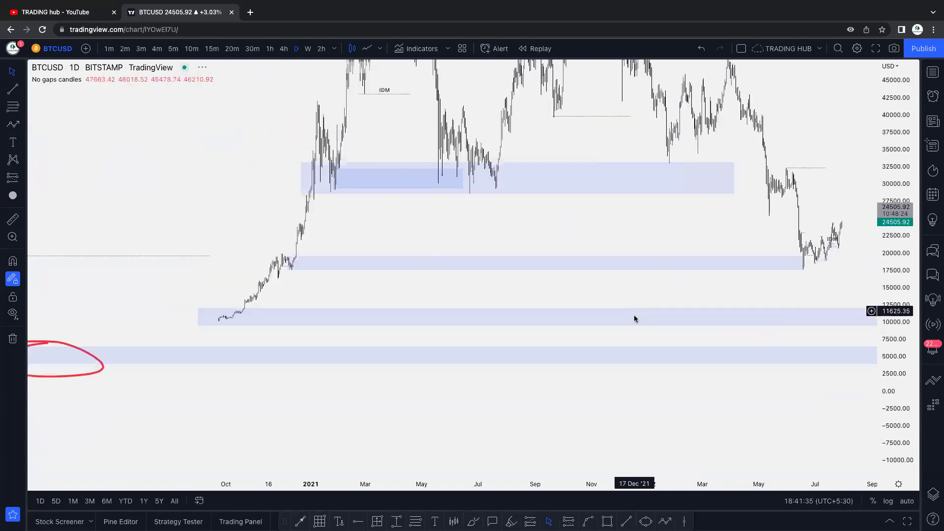
left_click_drag(657, 360, 491, 407)
key("Delete")
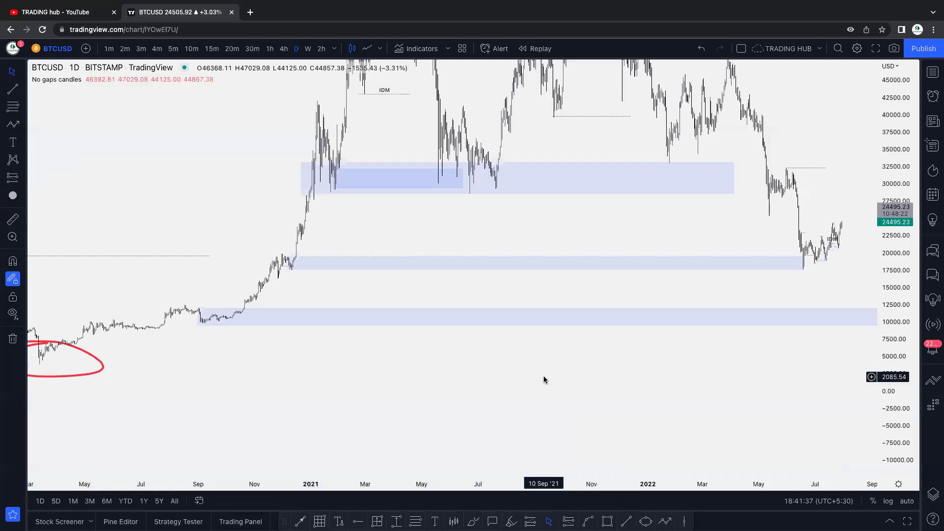
left_click(587, 329)
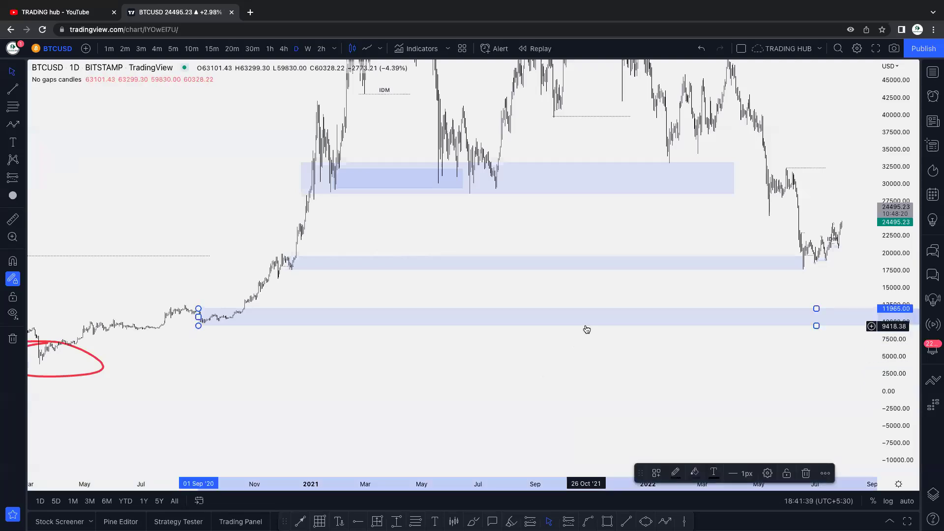
key("Delete")
Delete the darker inner zone near 30,000 and move the start of the surrounding demand zone to 1 Jan '21
left_click_drag(585, 327, 492, 445)
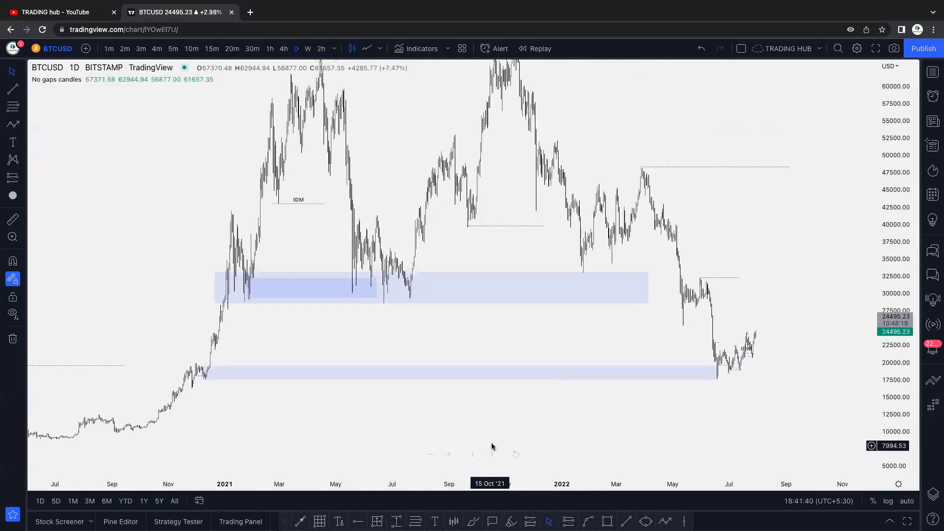
left_click(376, 292)
key("Delete")
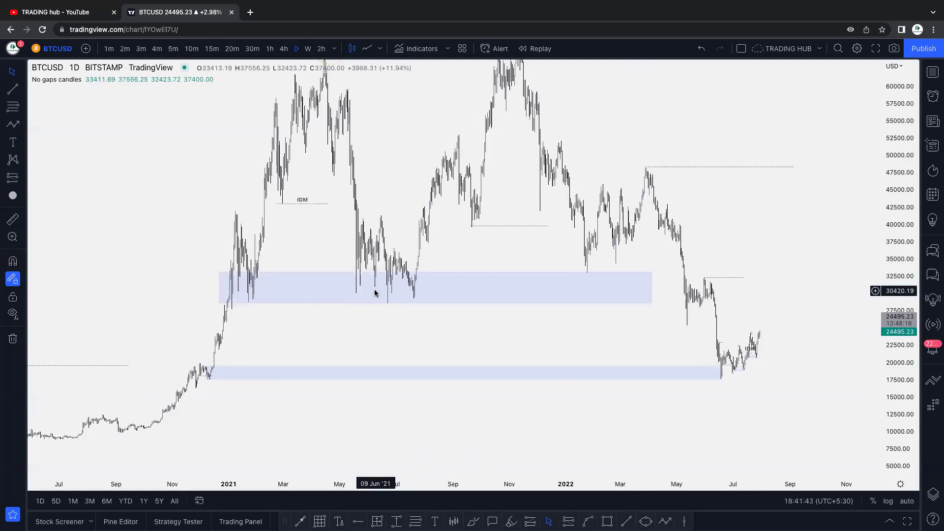
left_click(238, 295)
left_click_drag(219, 289, 230, 289)
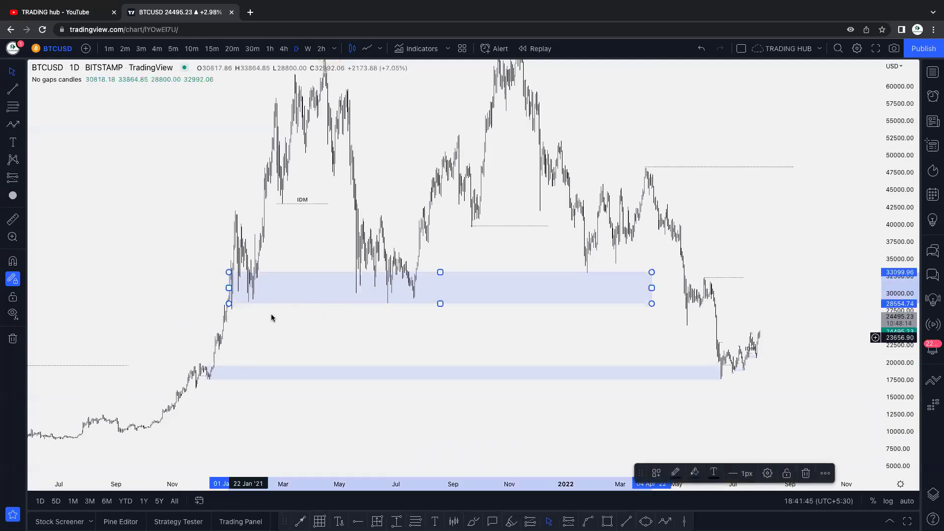
Switch BTCUSD to the weekly timeframe and extend the high line from March 2022 to about October 2022
left_click(308, 48)
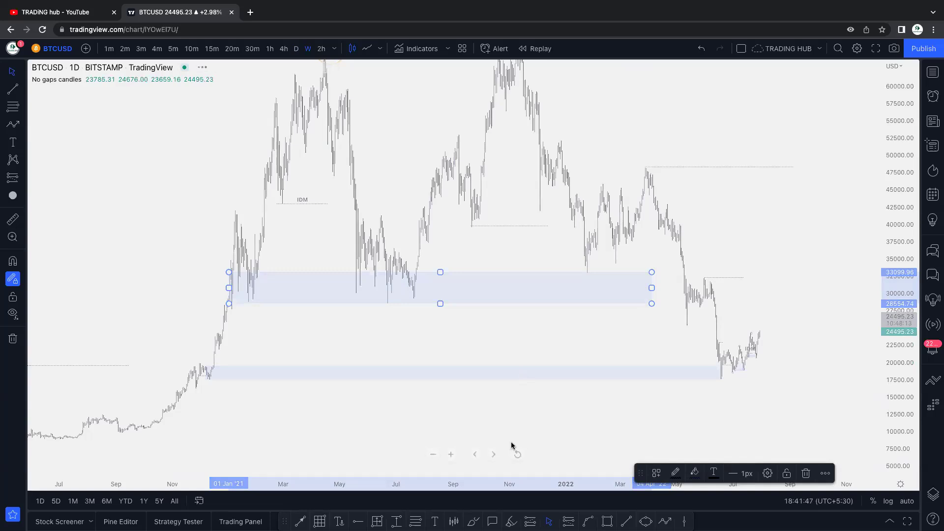
left_click(518, 454)
left_click_drag(608, 392, 481, 358)
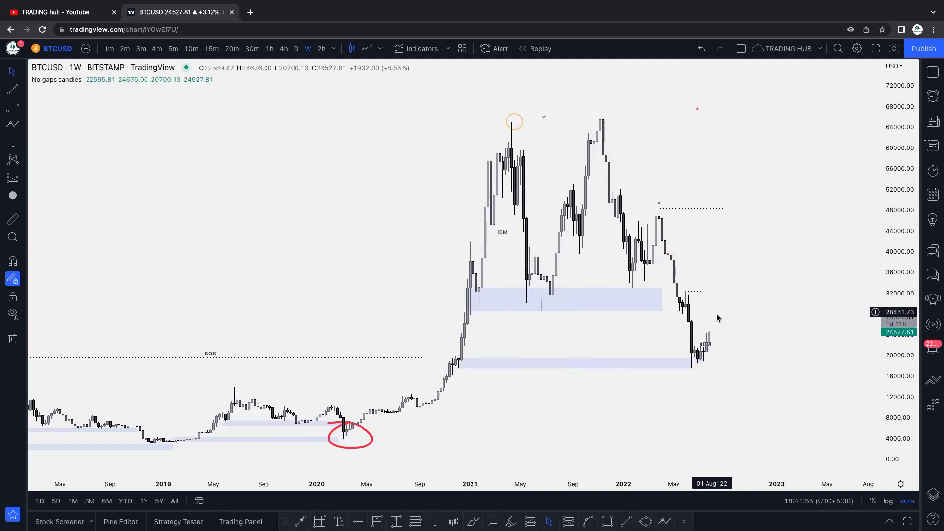
left_click_drag(754, 256, 601, 308)
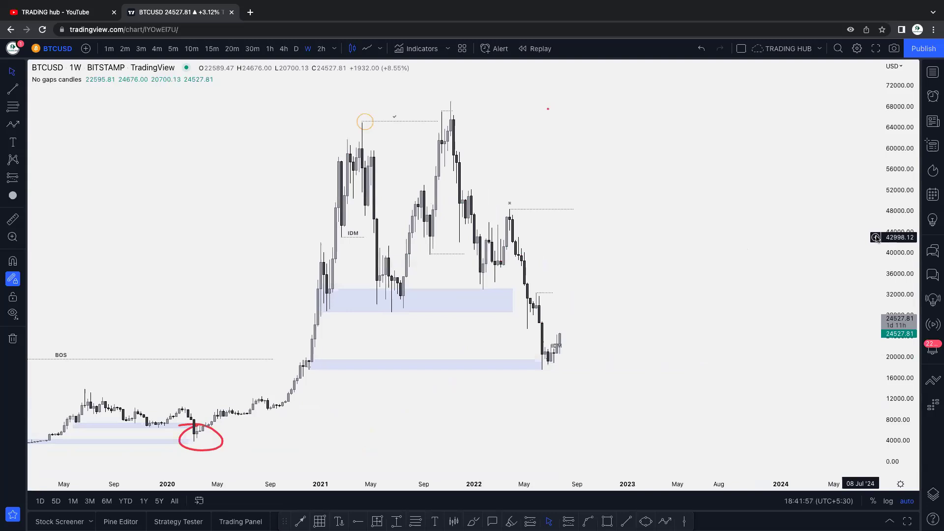
left_click_drag(889, 253, 874, 197)
left_click_drag(785, 236, 784, 259)
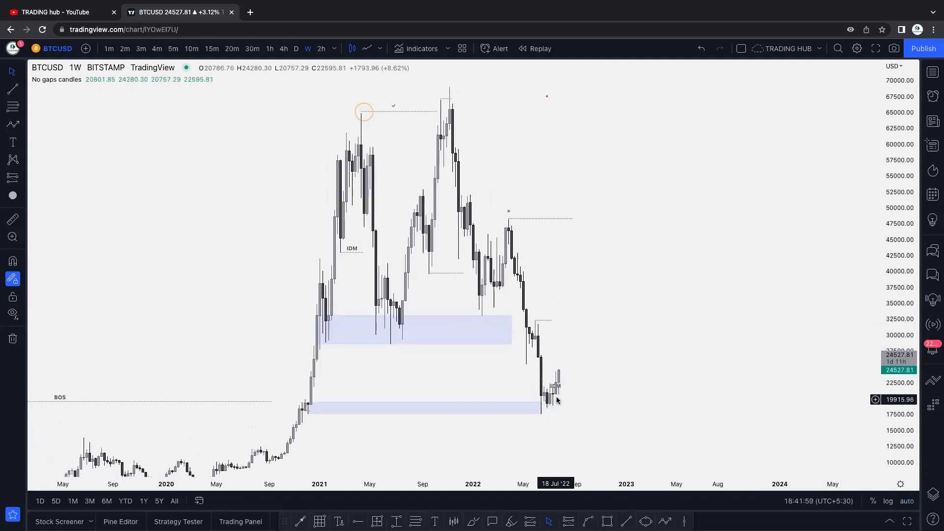
left_click_drag(570, 219, 593, 222)
left_click(623, 204)
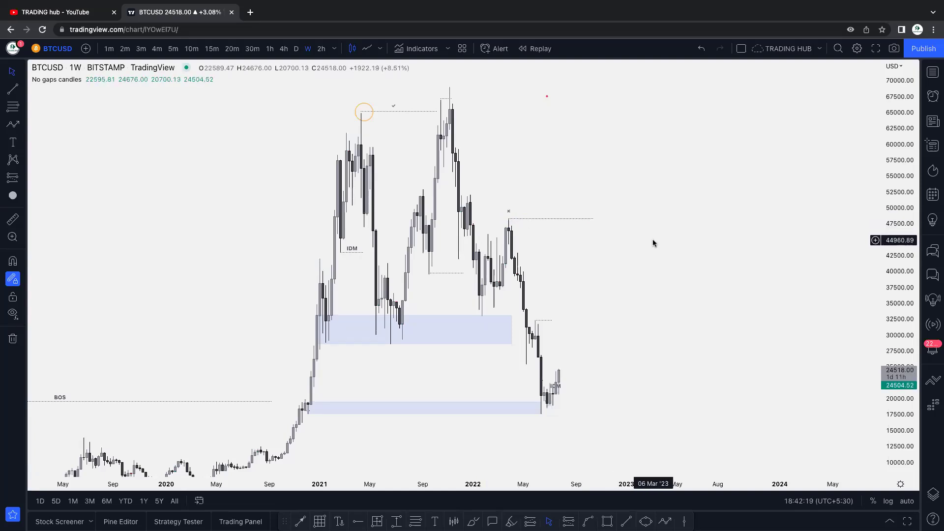
Draw a zigzag price path rising from about 23,000 in Aug '22 to about 54,000 in late 2023, ending near 12,500 in mid-2024
left_click(665, 521)
left_click(562, 379)
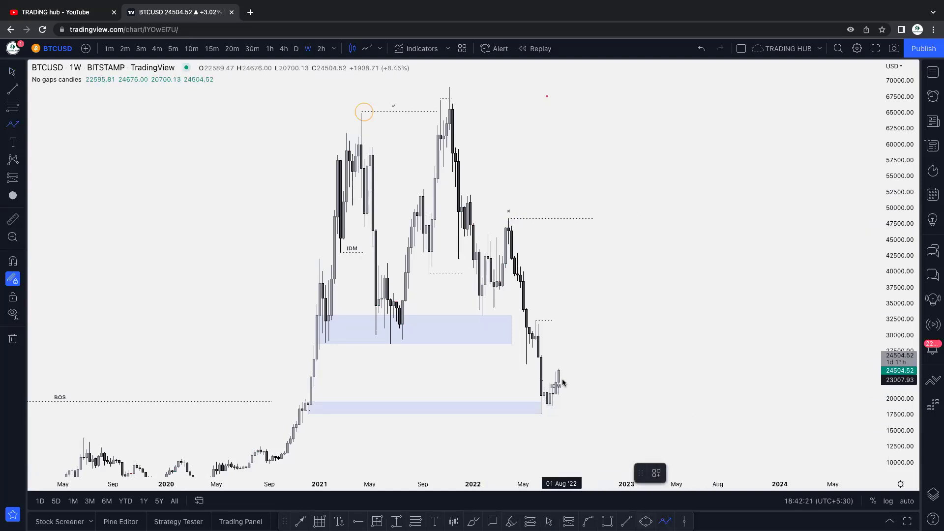
left_click(579, 336)
left_click(591, 368)
left_click(609, 286)
left_click(626, 352)
left_click(647, 261)
left_click(679, 355)
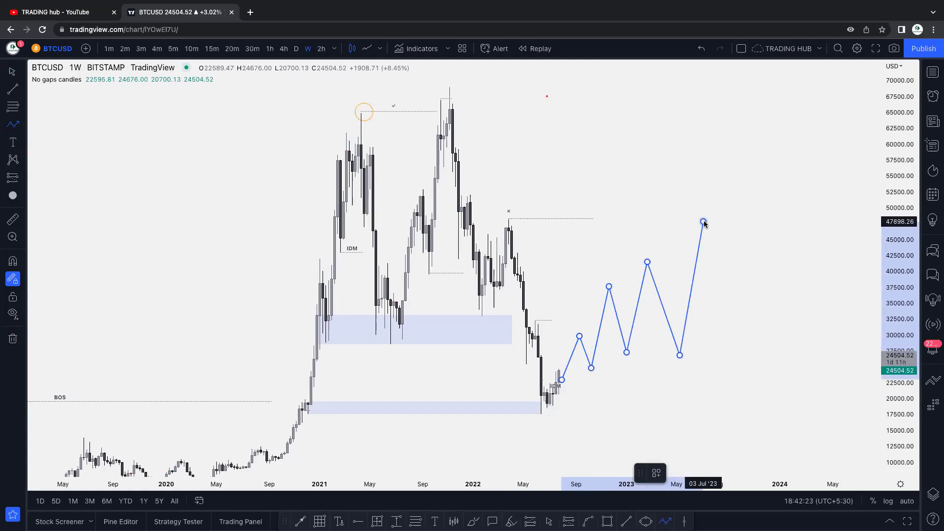
left_click(703, 221)
left_click(727, 295)
left_click(759, 182)
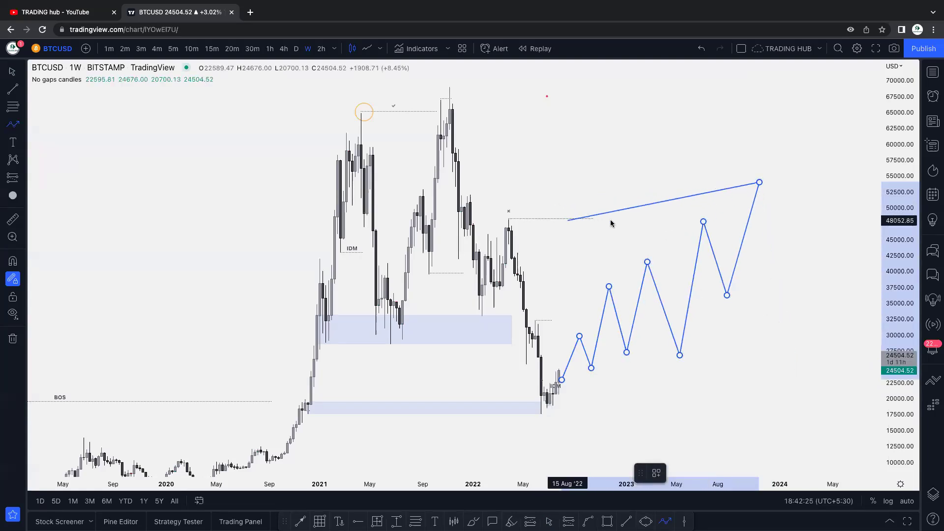
left_click(782, 347)
left_click(812, 310)
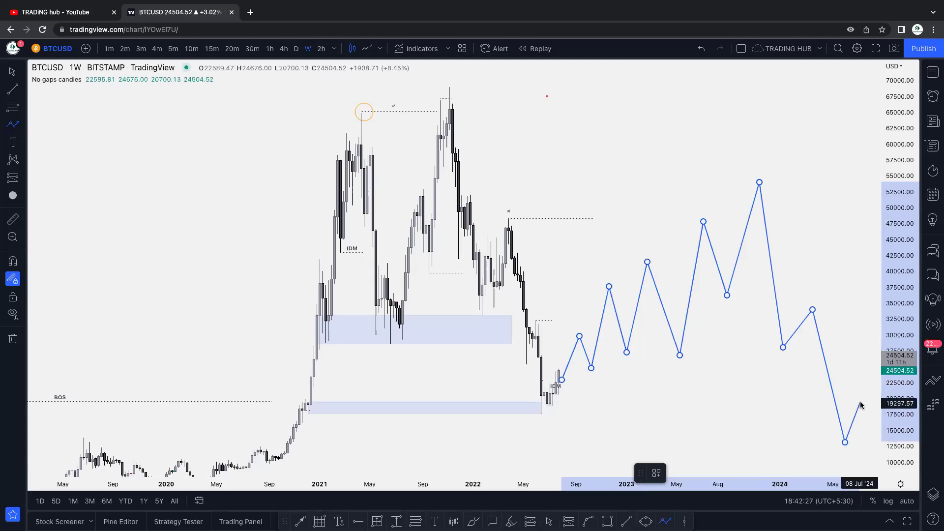
double_click(862, 446)
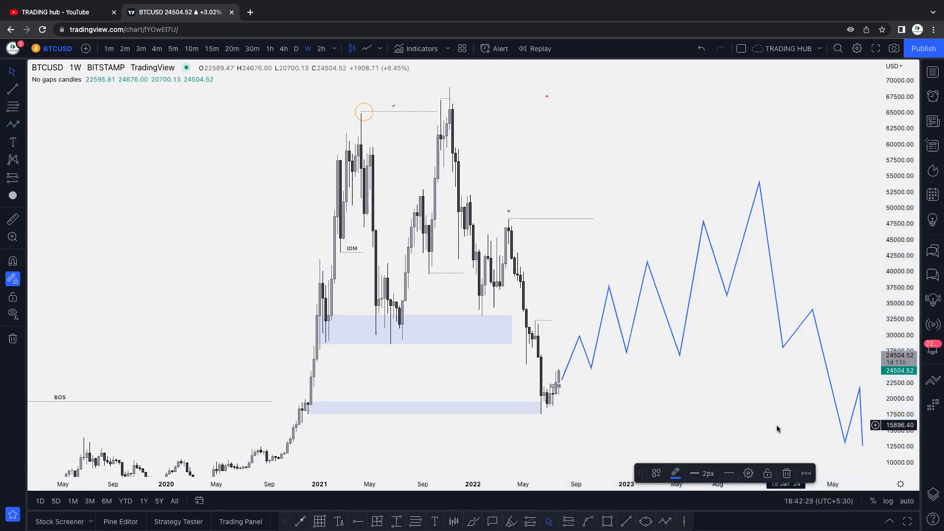
Extend the March 2022 high line to about October 2023 and lower the path's highest peak to about 50,500
left_click_drag(777, 429, 727, 441)
left_click_drag(544, 230, 646, 230)
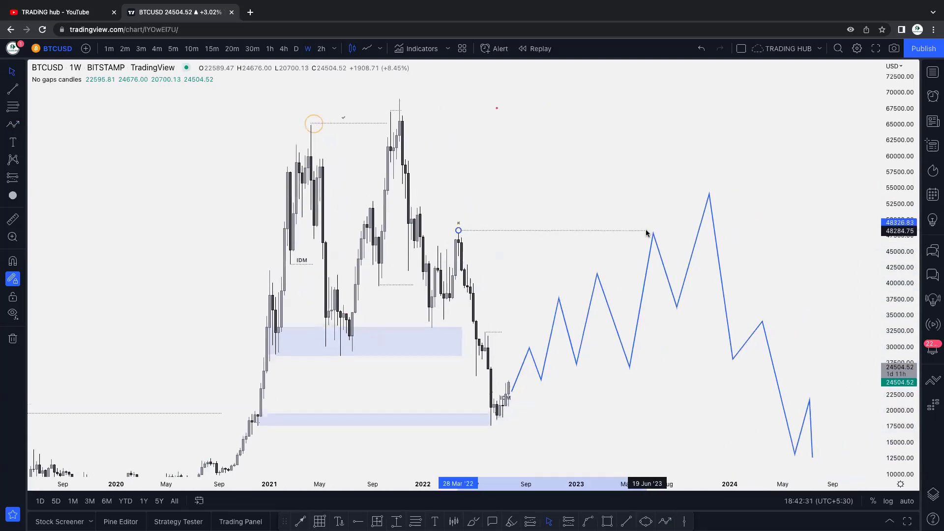
left_click(696, 231)
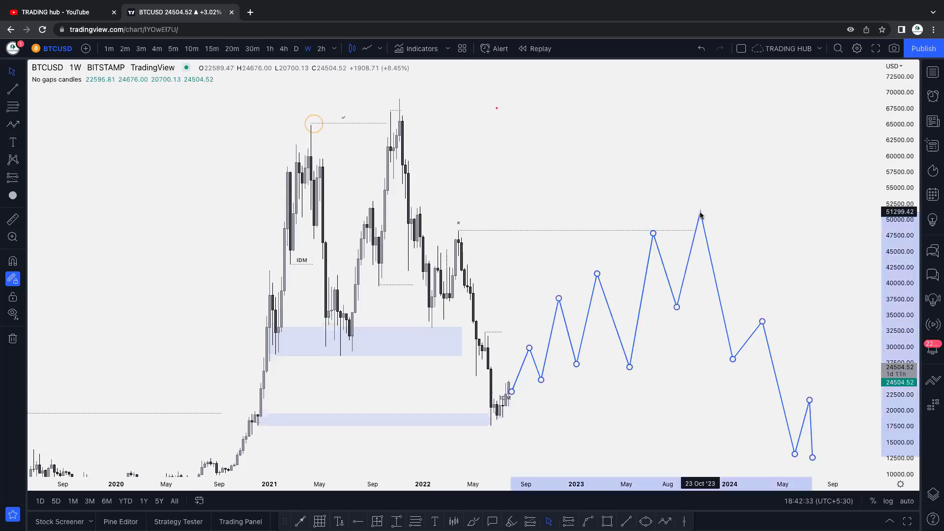
left_click_drag(703, 199, 720, 170)
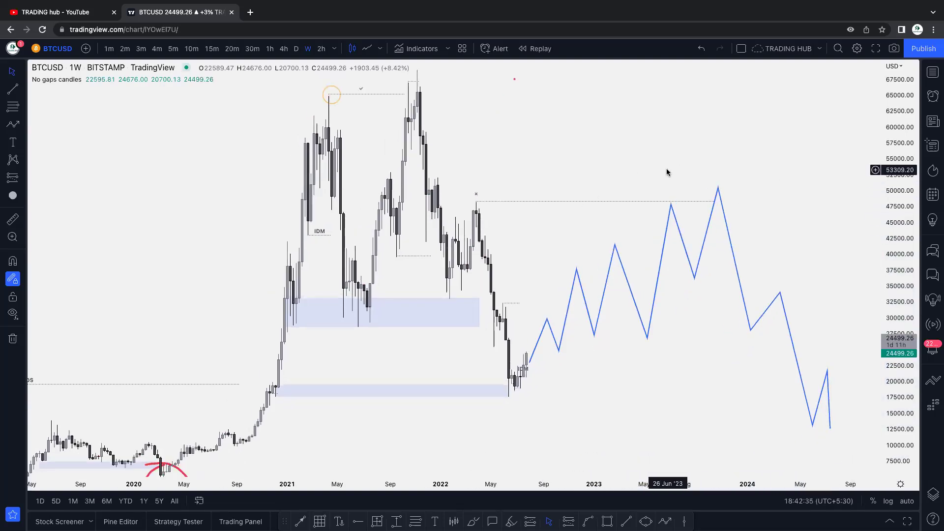
Shorten the 28,555 to 33,100 demand zone to end at 28 Feb '22 and apply the supply template to it
left_click_drag(470, 324, 524, 329)
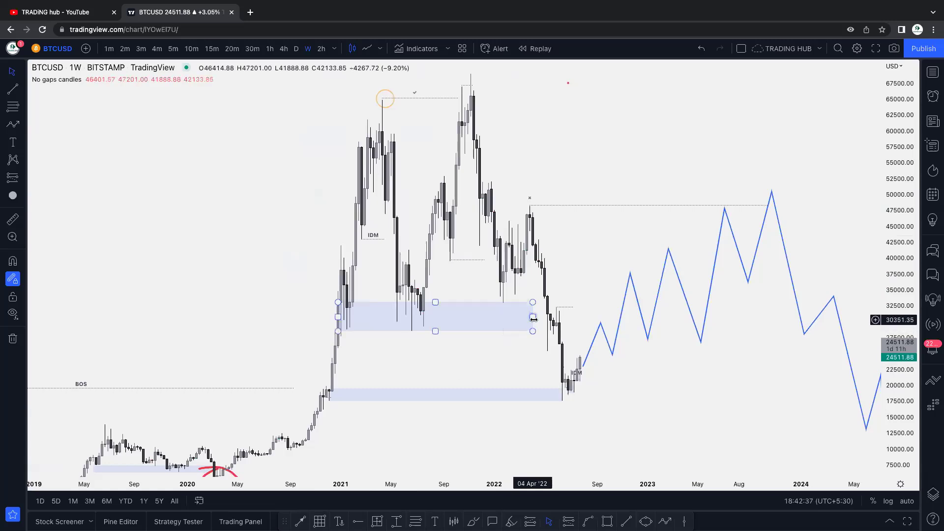
left_click(523, 329)
left_click(655, 473)
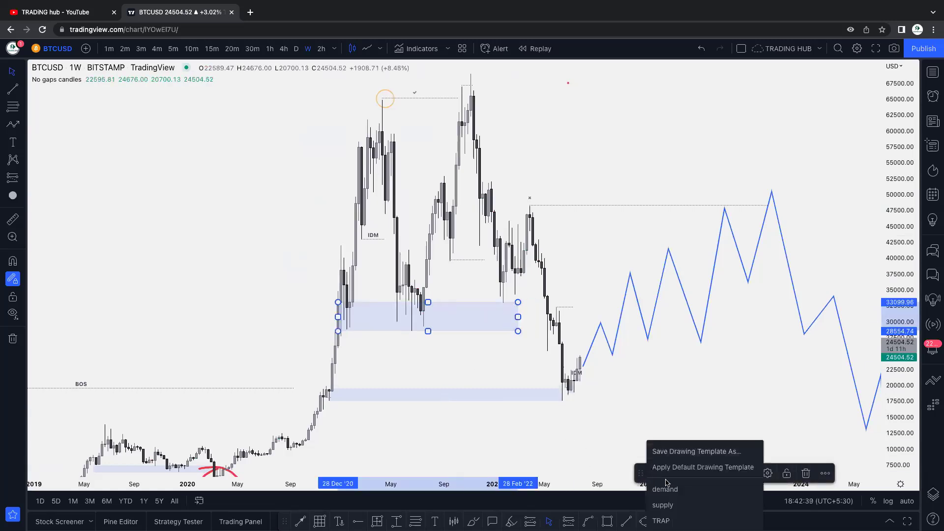
left_click(672, 506)
left_click(668, 164)
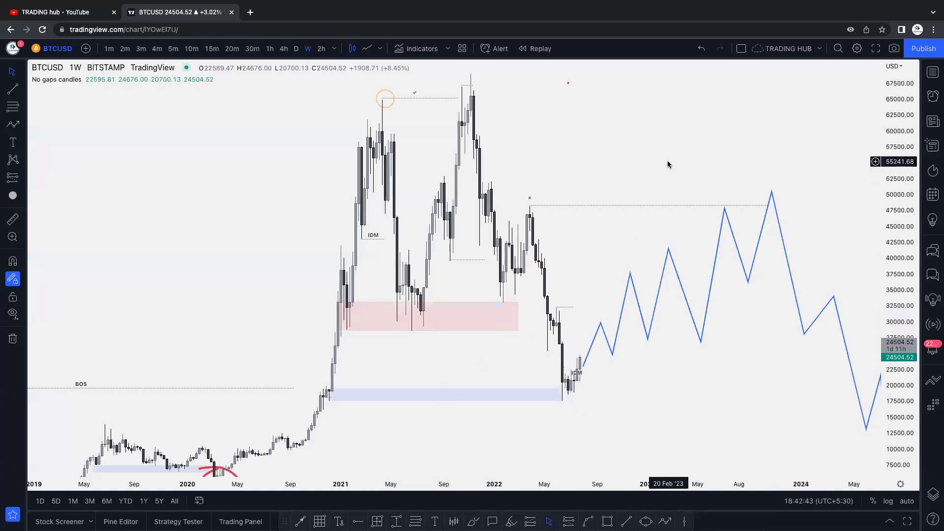
Extend the red supply zone's end to about 14 Nov '22 so it crosses the projected path
left_click_drag(649, 159, 604, 159)
left_click_drag(473, 316, 595, 317)
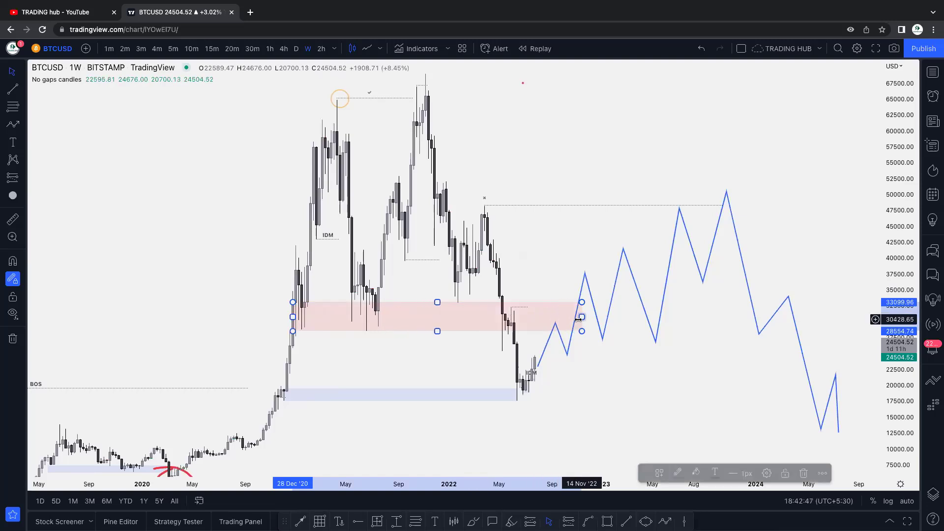
left_click(611, 349)
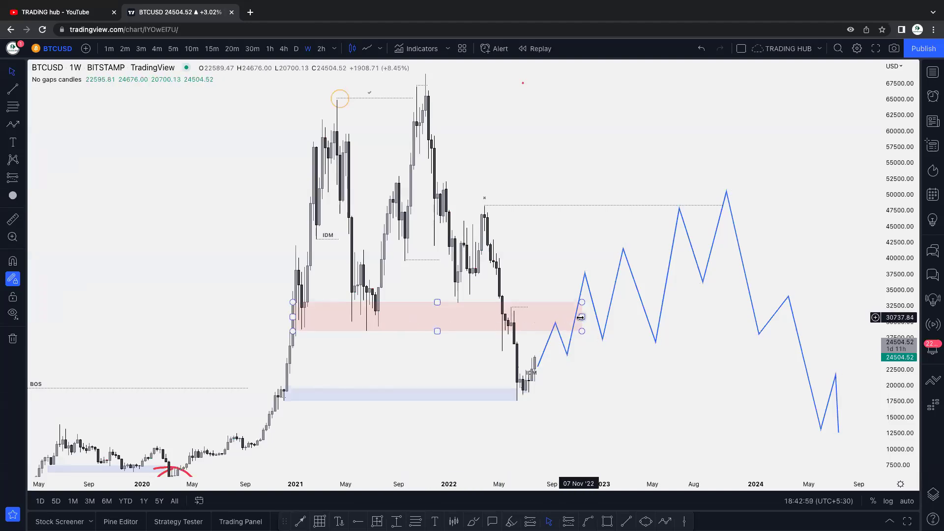
Adjust the path's first peak to about 30,100, then brush a circle around its highest peak and a curve falling to about 30,300
left_click(552, 325)
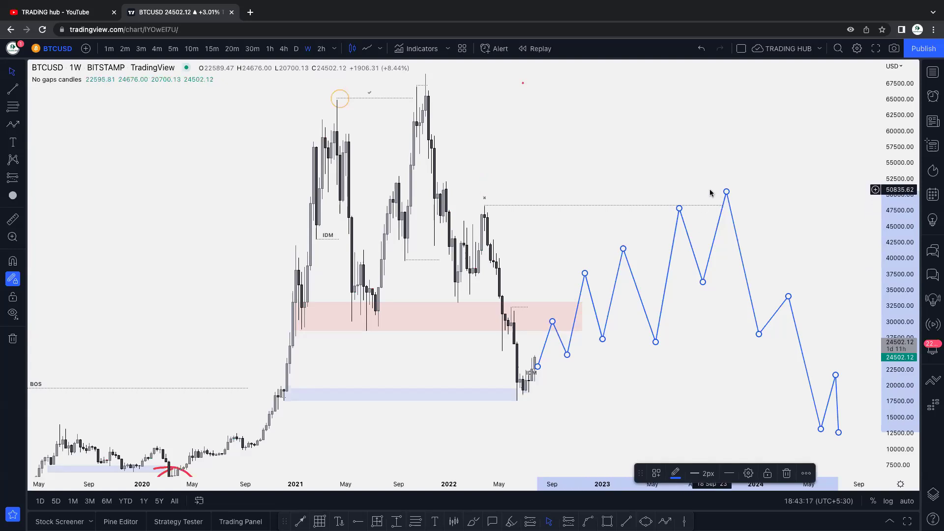
left_click(546, 405)
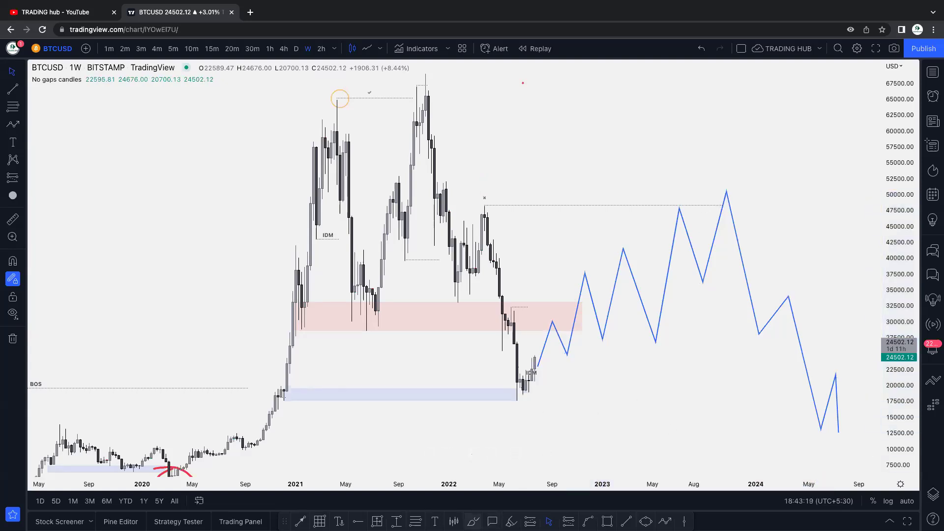
left_click_drag(721, 188, 795, 323)
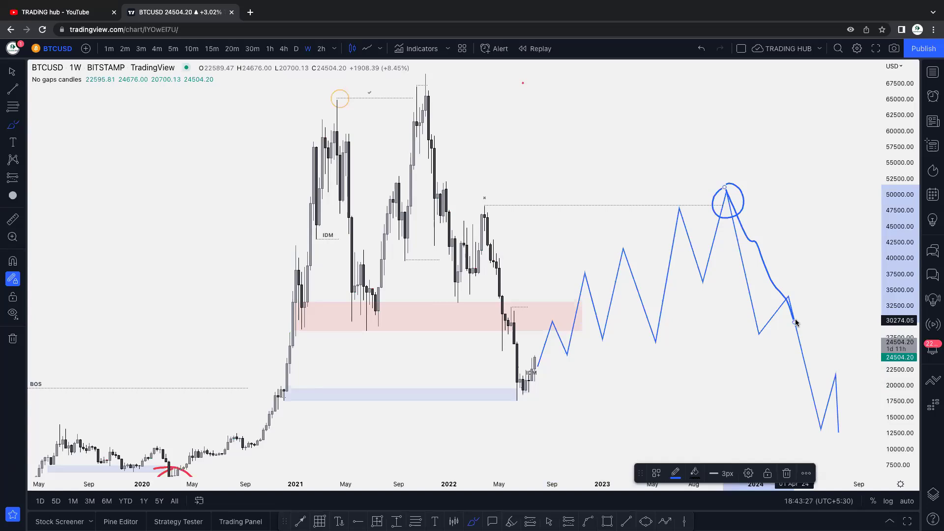
Undo the brush marks, the path adjustment and the zone's resizing and supply styling, and delete the projected price path
key("ctrl+z")
key("ctrl+z")
key("ctrl+z")
key("ctrl+z")
key("ctrl+z")
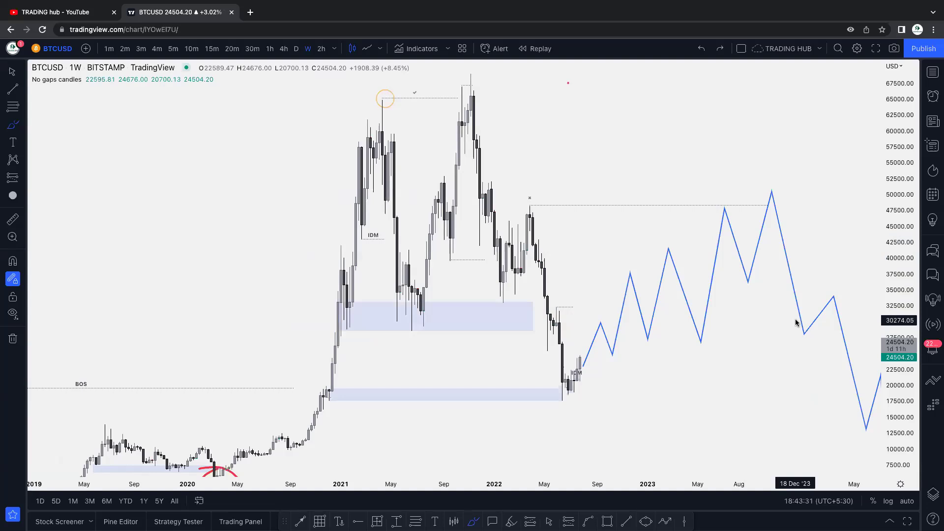
left_click(797, 314)
key("Delete")
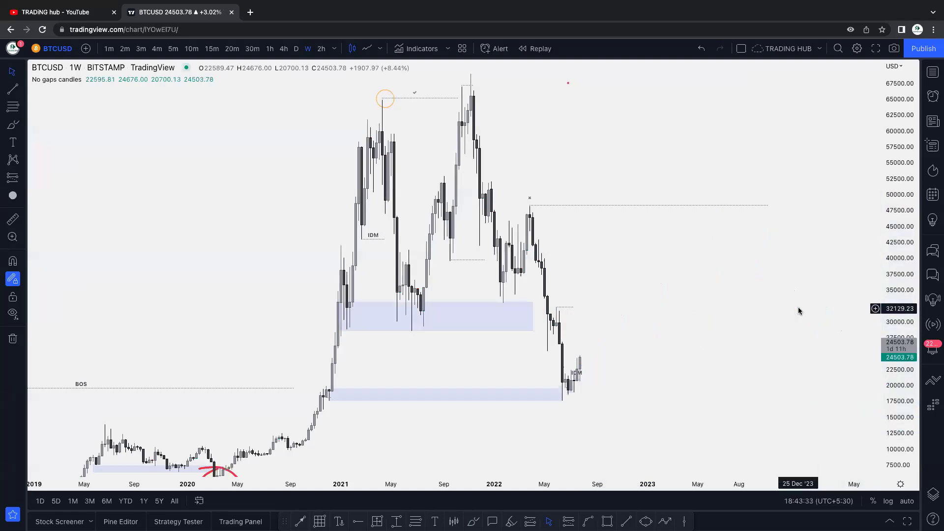
Shorten the structure line from the early-2022 high near 48,300 to end around June 2023, and delete the stray red brush dot
left_click_drag(769, 205, 673, 210)
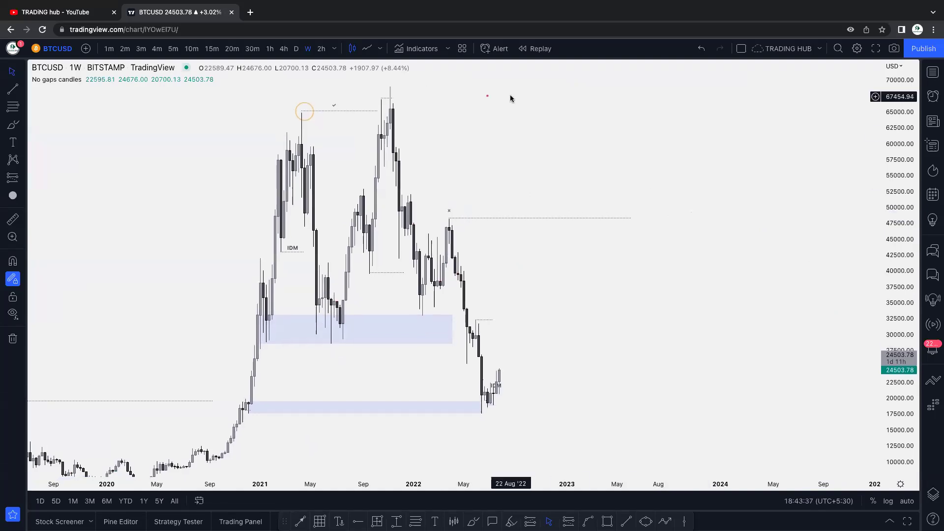
left_click(487, 97)
key("Delete")
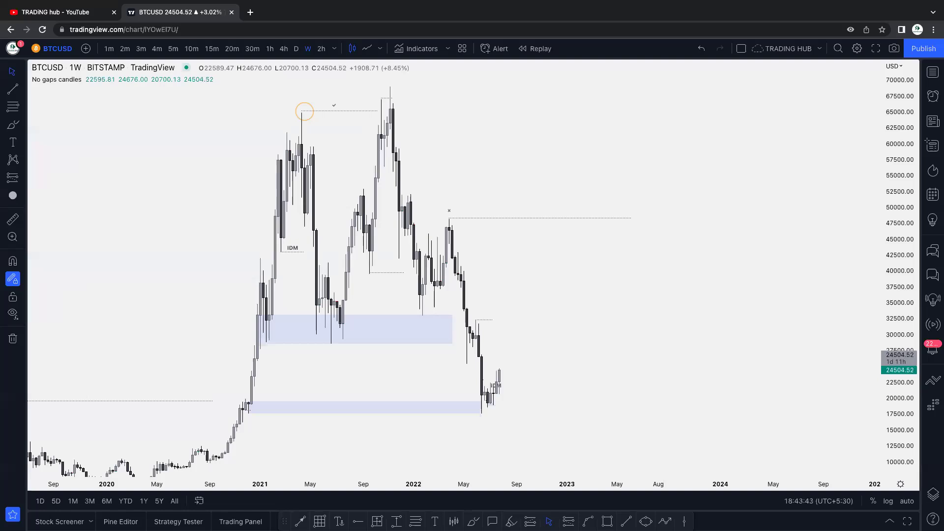
Switch the BTCUSD chart to the 4-hour timeframe and reset its view to the recent price action
left_click_drag(482, 180, 500, 175)
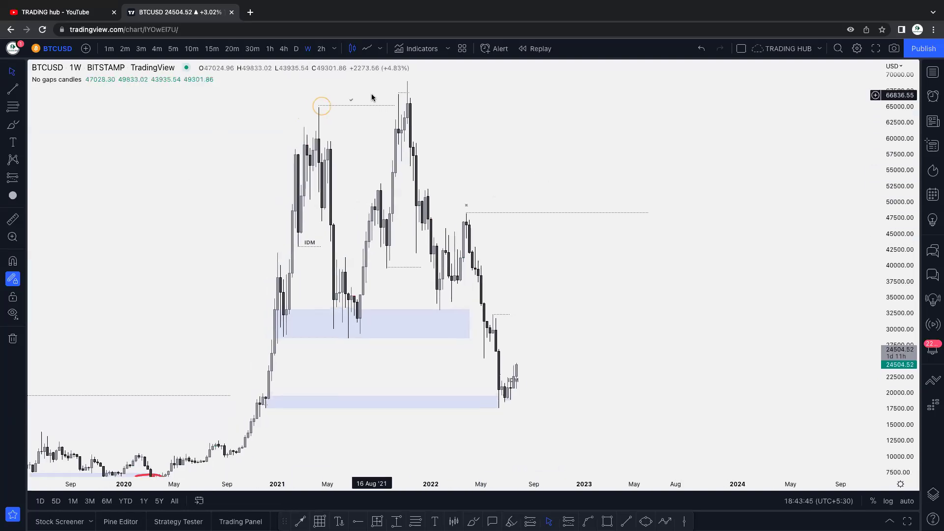
left_click(285, 49)
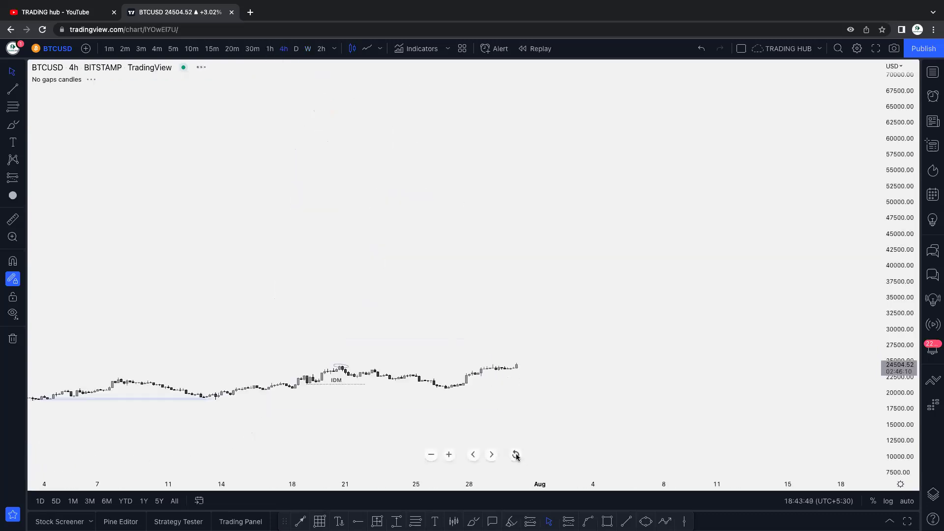
left_click(515, 456)
scroll(671, 331, "down", 5)
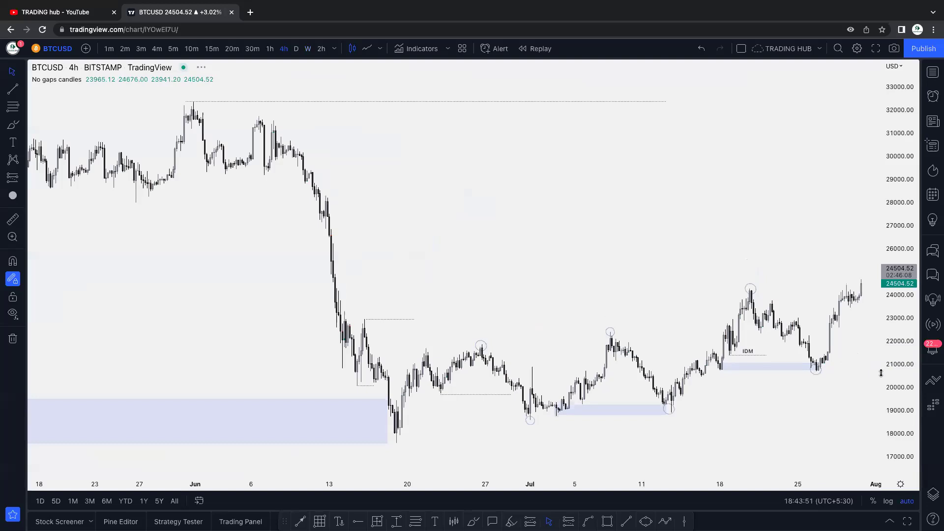
left_click_drag(884, 373, 683, 179)
scroll(701, 221, "up", 1)
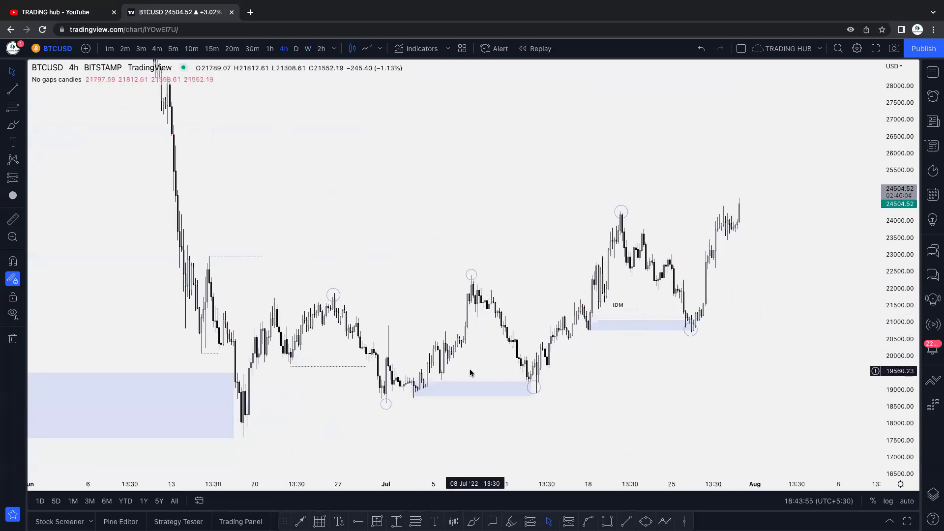
Draw a horizontal line at about 19,327 from 5 Jul to 12 Jul '22 and apply the IDM template to it
left_click(445, 381)
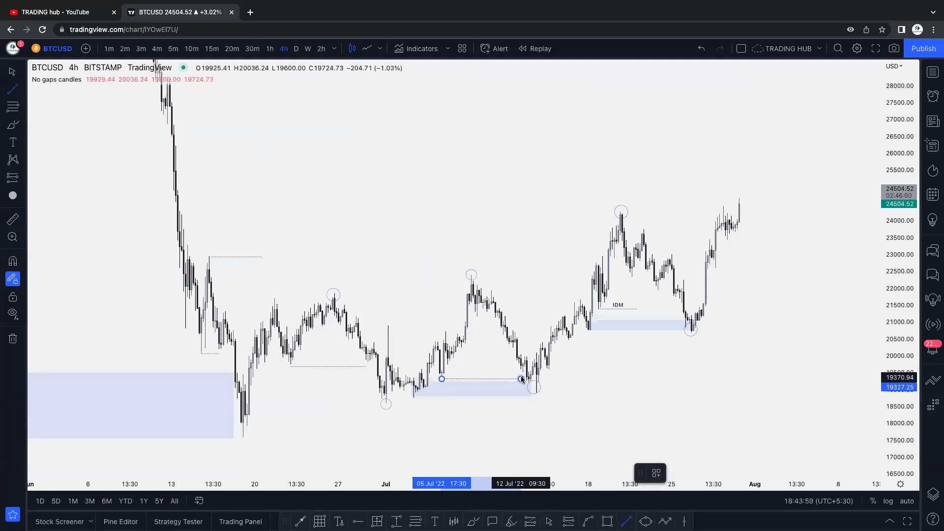
left_click(522, 378)
left_click(656, 473)
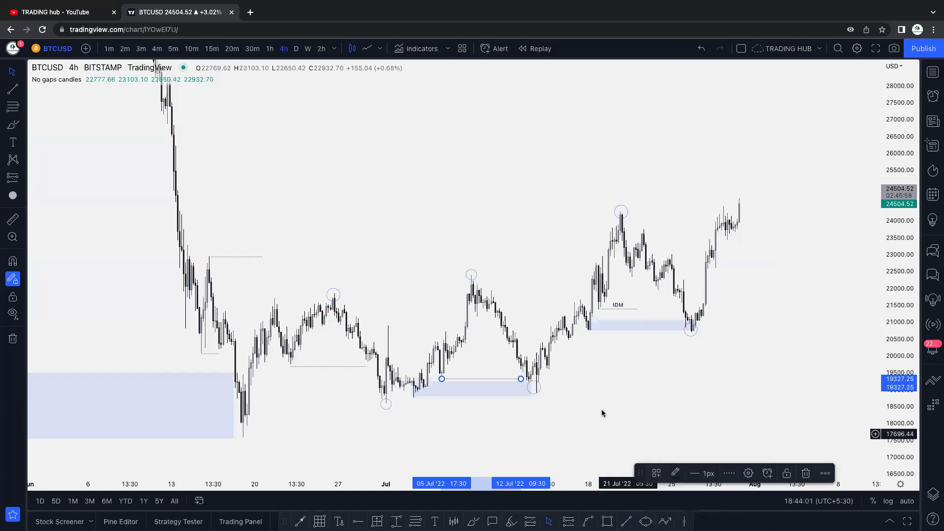
left_click(611, 377)
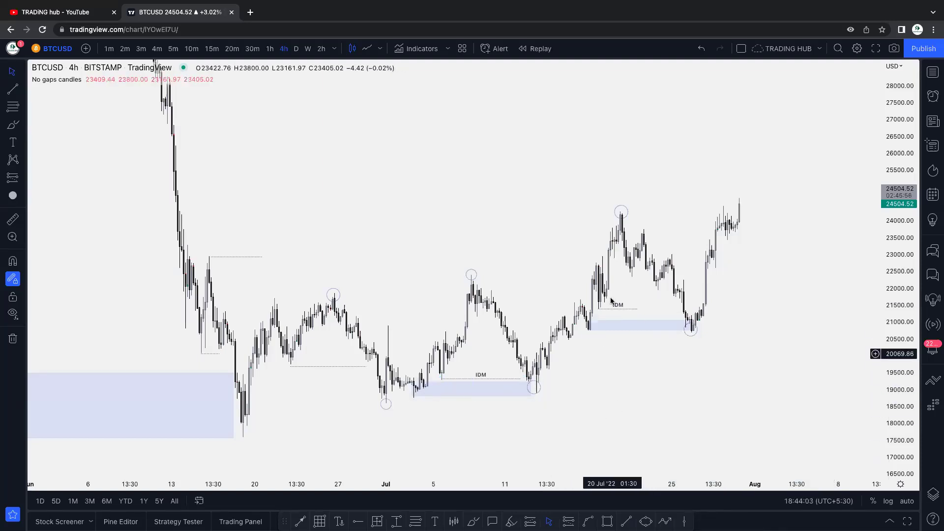
Draw a horizontal line at about 22,385 from 8 Jul to 16 Jul '22 and apply a BOS template to it
key("alt+t")
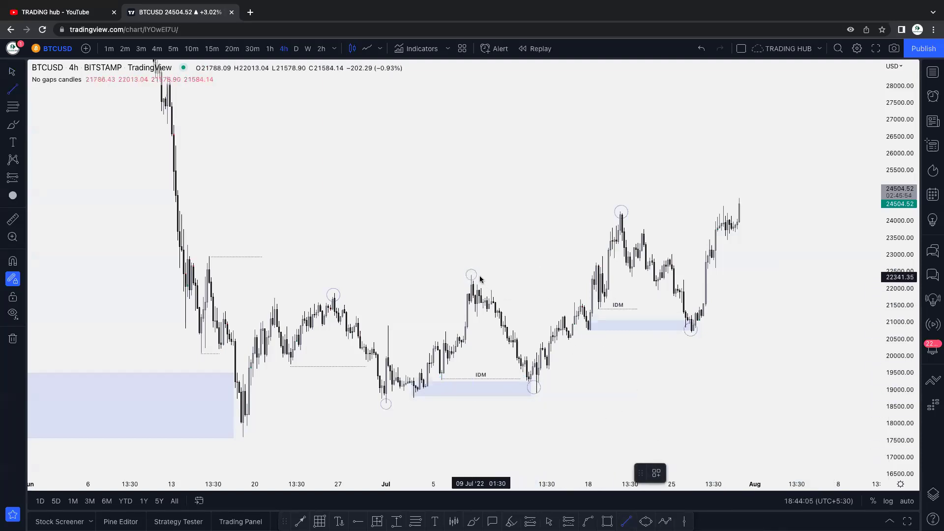
left_click_drag(480, 279, 574, 275)
left_click(657, 473)
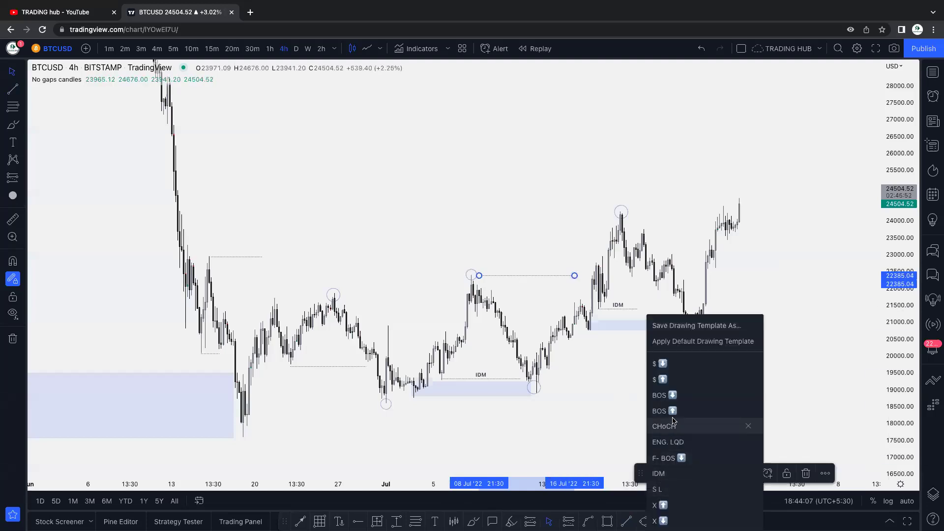
left_click(688, 394)
left_click(644, 269)
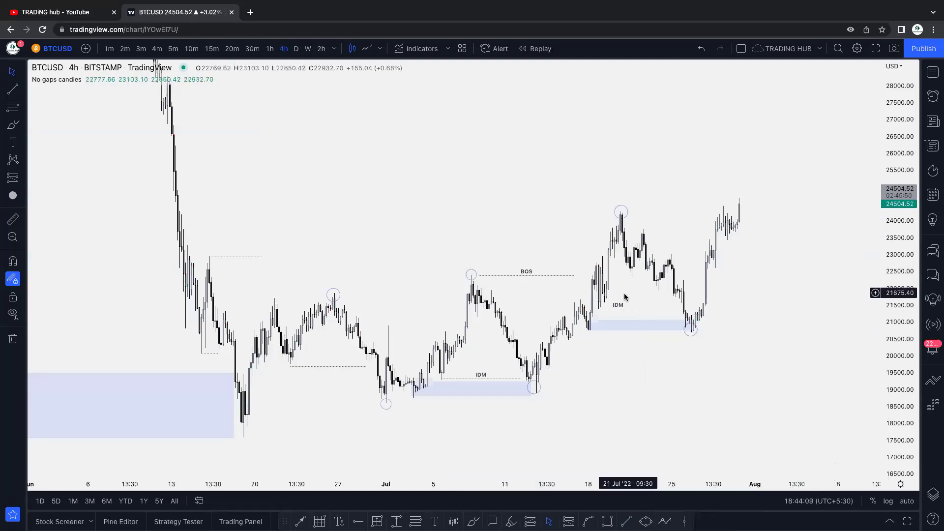
Extend the 21,394 IDM line to 25 Jul '22 and add a BOS-template line at about 24,394 from 20 Jul to about 28 Jul '22
left_click_drag(637, 309, 674, 311)
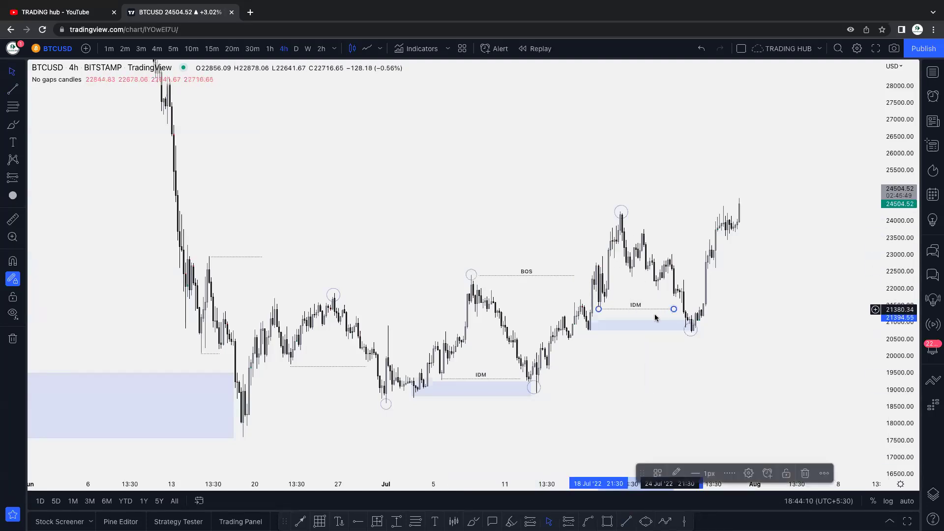
left_click(766, 243)
left_click(627, 520)
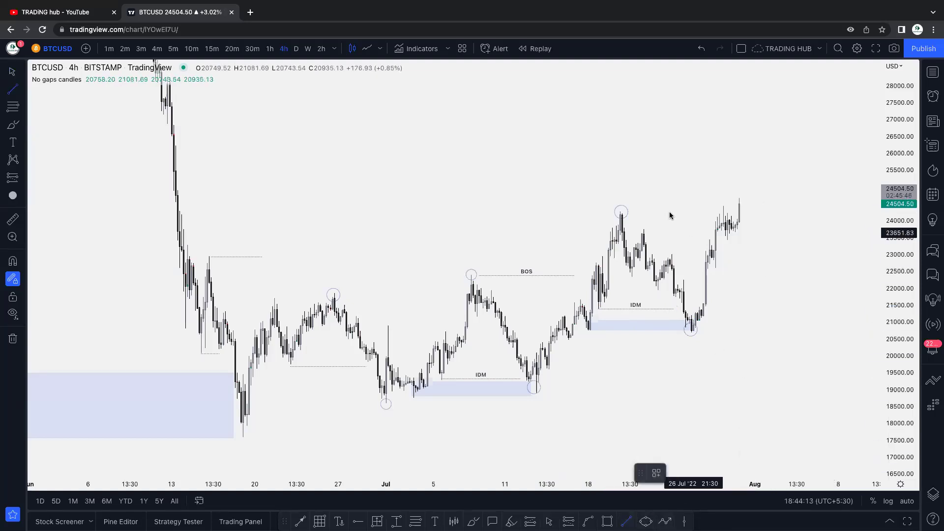
left_click(711, 208)
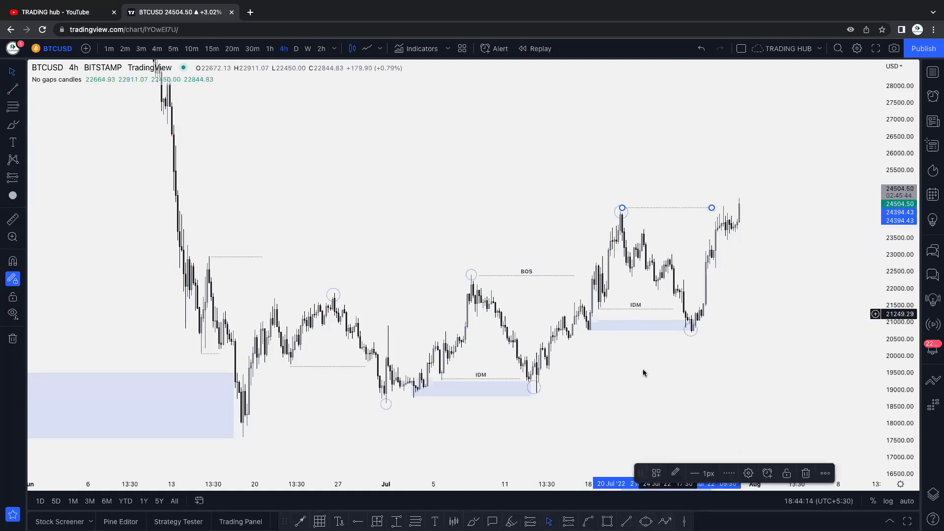
left_click(656, 473)
left_click(661, 441)
Draw a horizontal line at about 23,418 from 29 Jul to about 2 Aug '22 and apply the IDM template to it
scroll(631, 218, "right", 5)
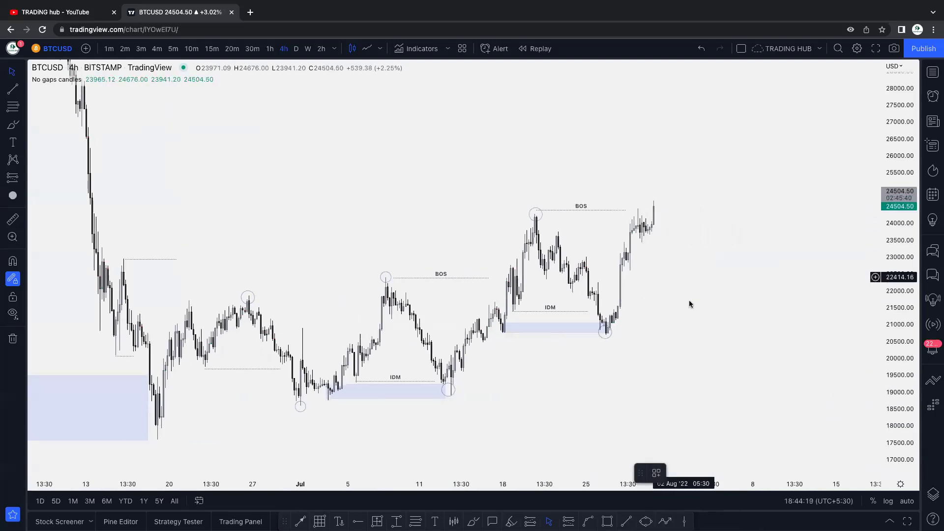
left_click(641, 243)
left_click(690, 243)
left_click(657, 473)
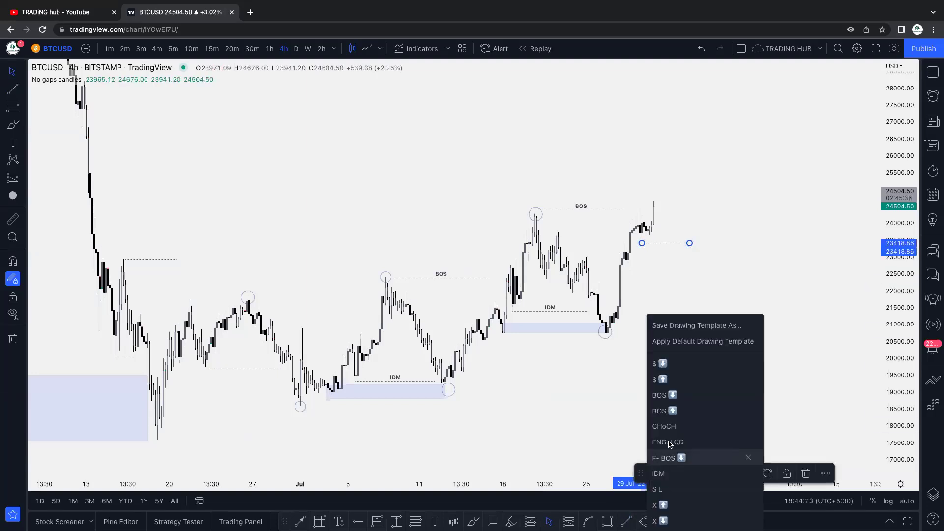
left_click(664, 455)
left_click(766, 331)
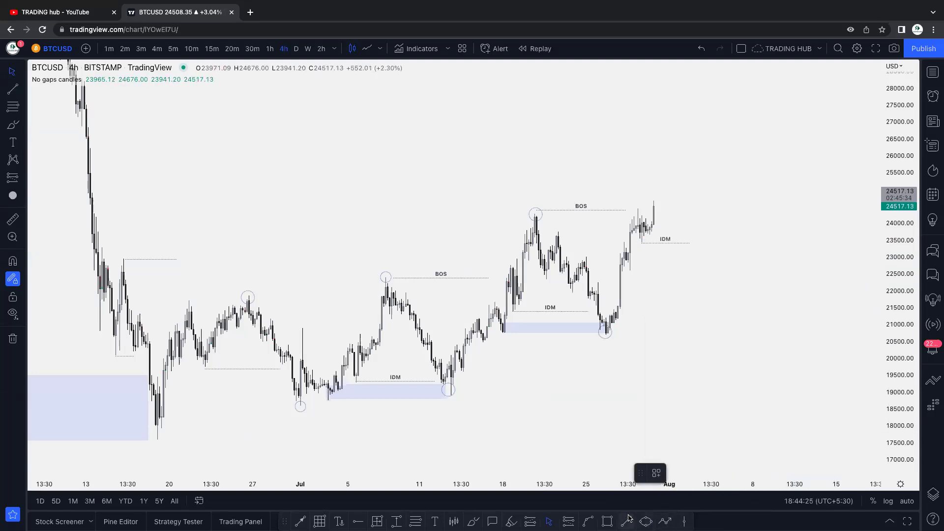
Draw a demand zone rectangle from about 23,113 down to 22,560, spanning 28 Jul to about 4 Aug '22
left_click(610, 521)
left_click(630, 254)
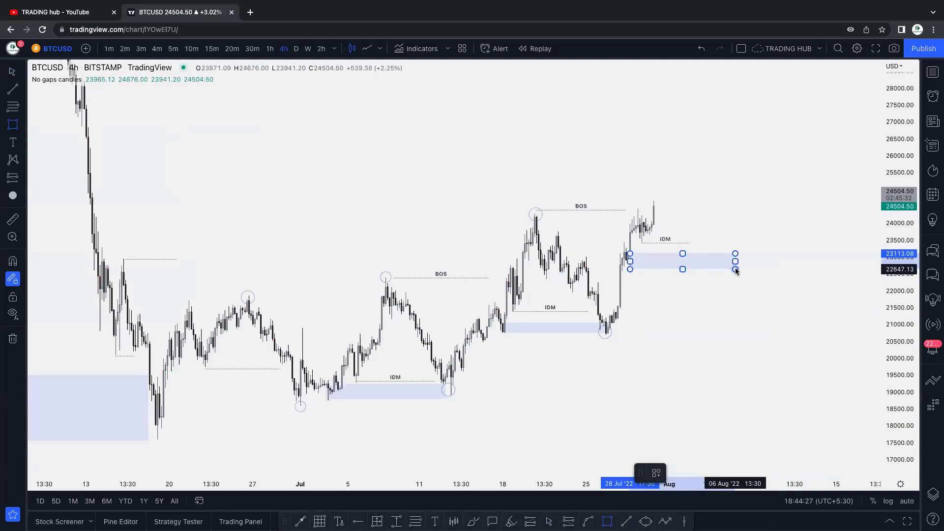
left_click(737, 269)
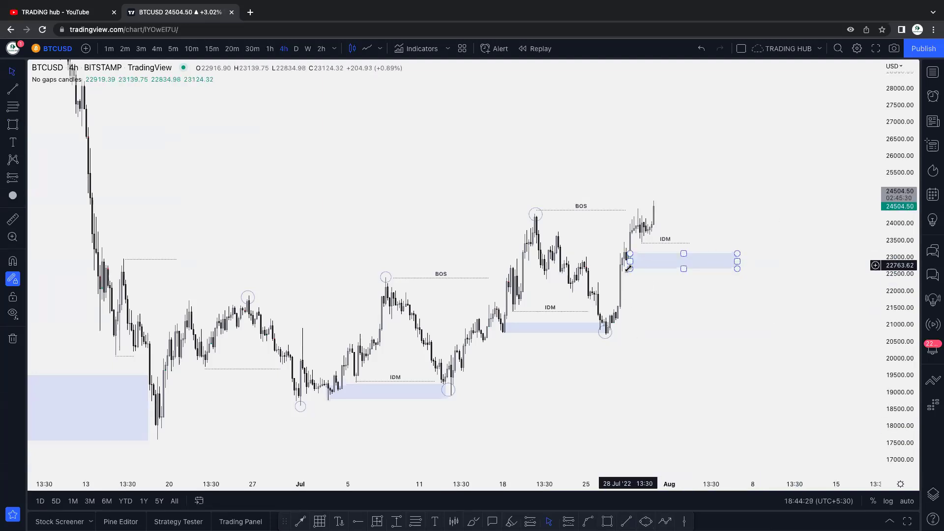
left_click_drag(628, 271, 629, 273)
left_click(713, 200)
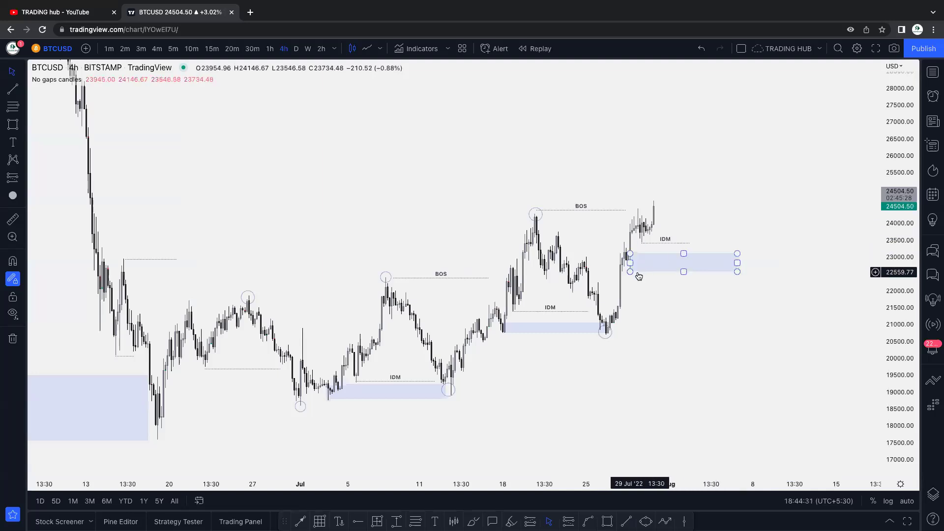
left_click_drag(737, 263, 709, 262)
left_click(746, 236)
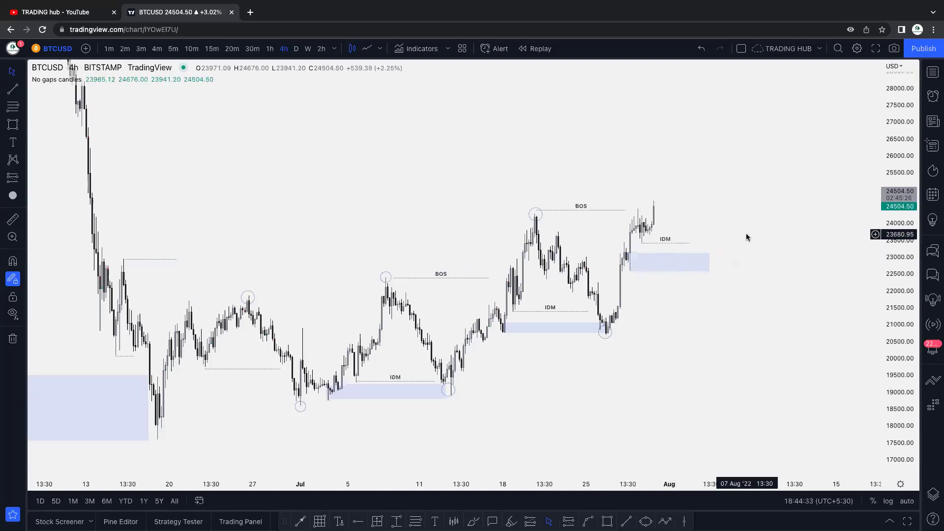
Draw a projected price path peaking near 25,200, zigzagging below the latest IDM line into the demand zone at about 22,800, and rising to about 26,100
left_click(665, 521)
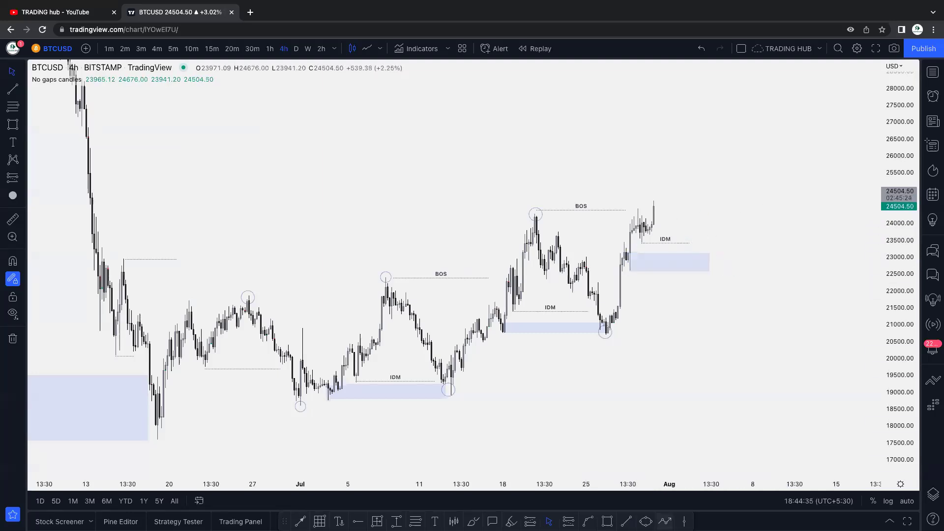
left_click(652, 215)
left_click(664, 183)
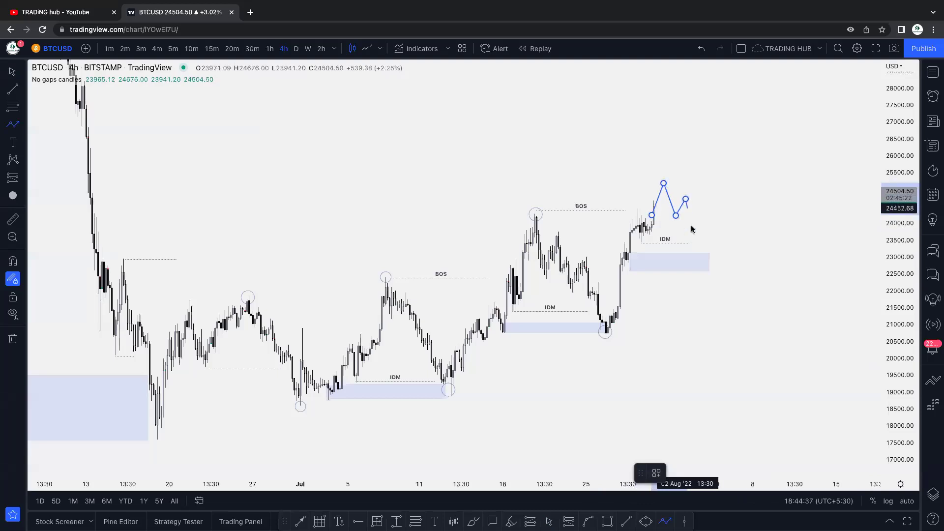
left_click(697, 250)
left_click(709, 231)
left_click(719, 263)
left_click(734, 211)
left_click(751, 250)
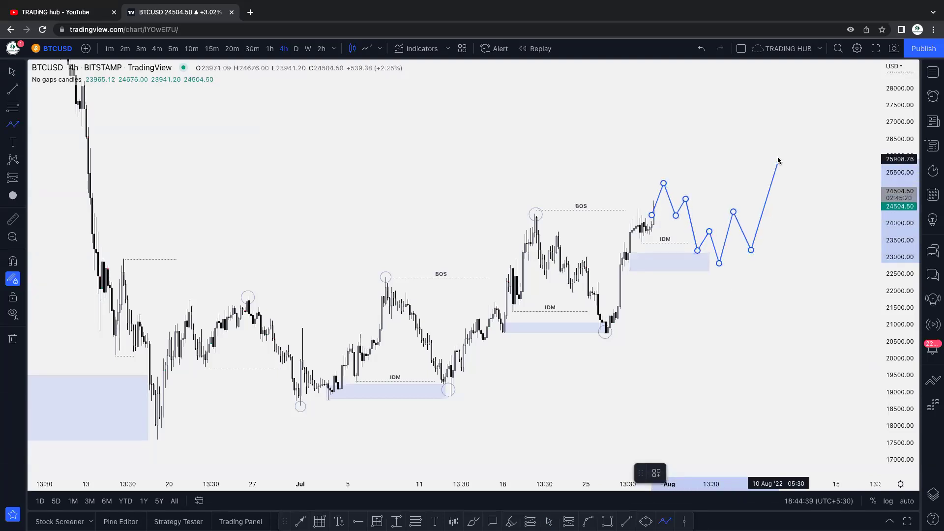
double_click(778, 152)
left_click(707, 146)
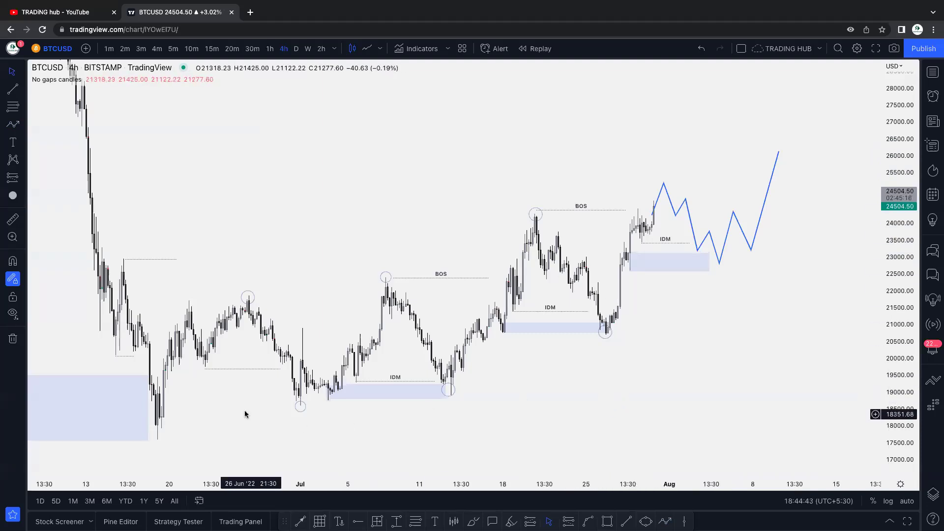
Apply the IDM template to the existing 23 Jun to 29 Jun '22 line at 19,691
left_click(241, 370)
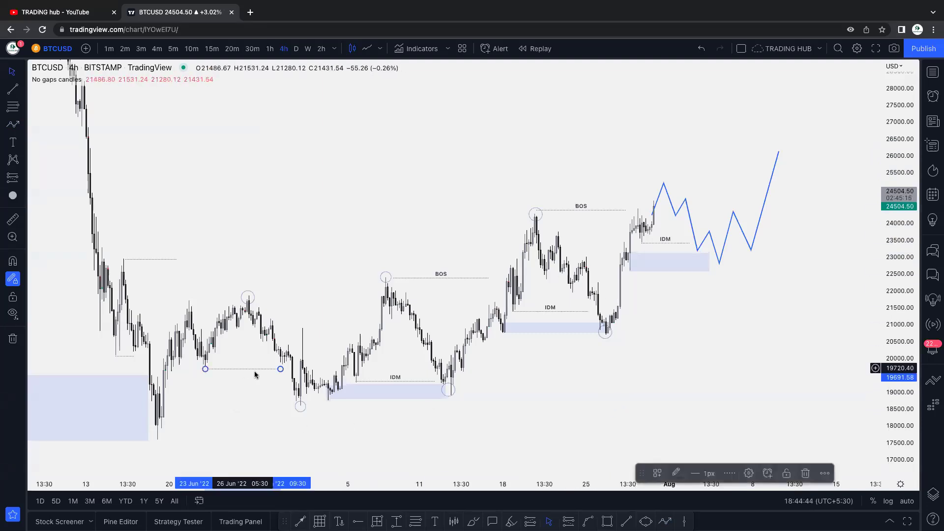
left_click(652, 473)
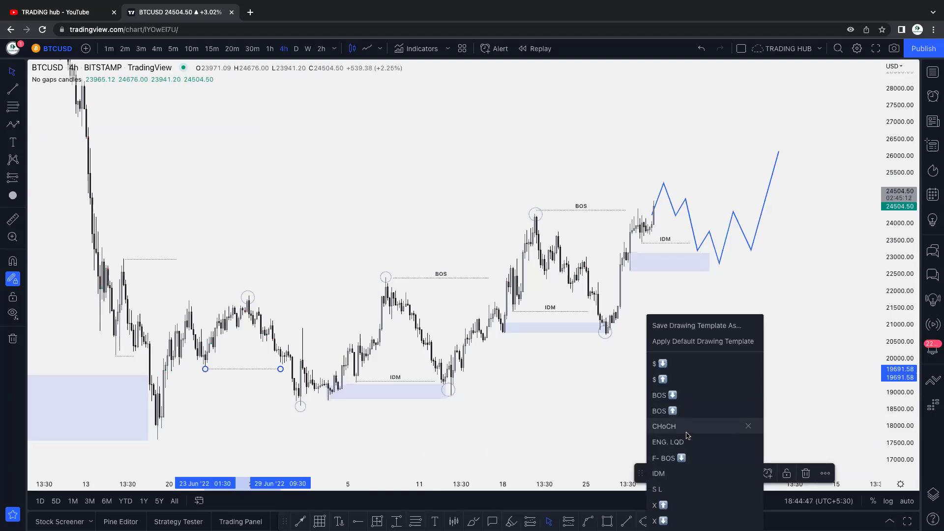
left_click(673, 474)
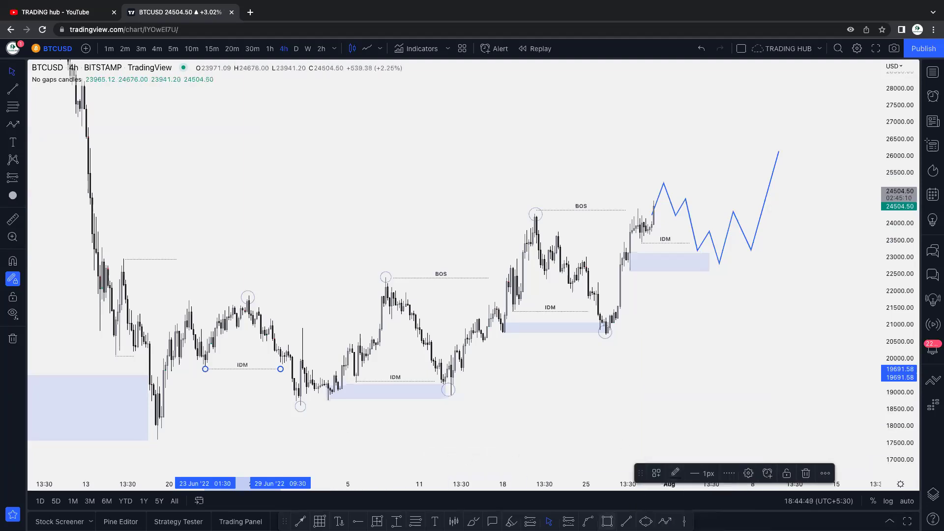
Draw a demand zone rectangle from about 18,599 down to 18,000, spanning 19 Jun to about 1 Jul '22
left_click(607, 521)
left_click(163, 406)
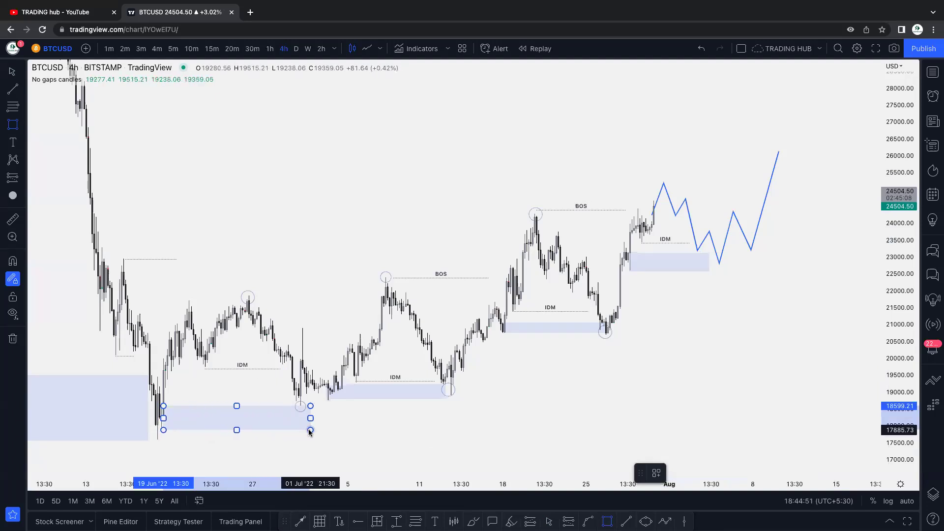
left_click_drag(310, 430, 303, 426)
left_click(332, 272)
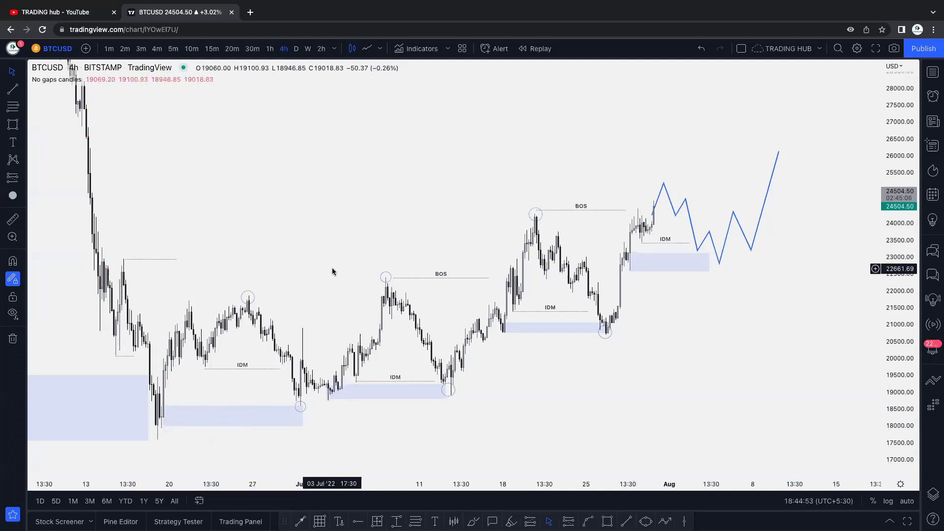
scroll(297, 268, "right", 2)
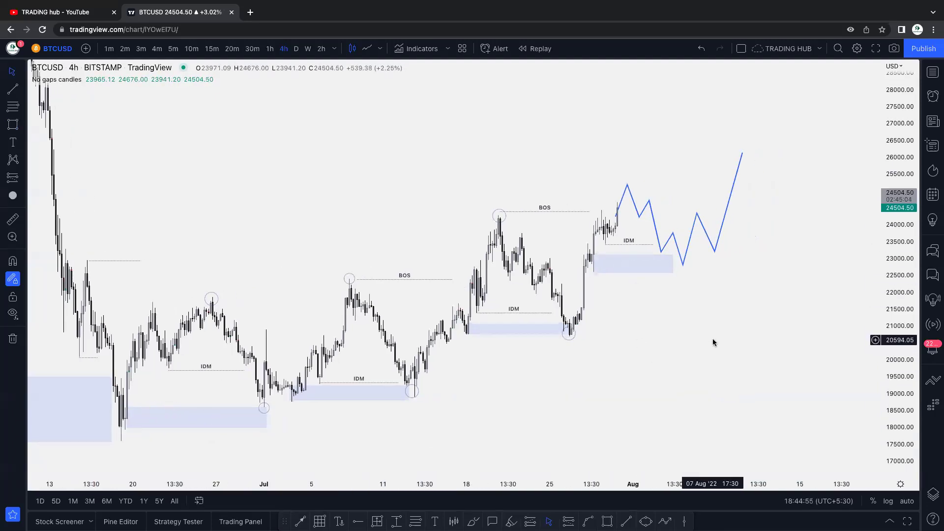
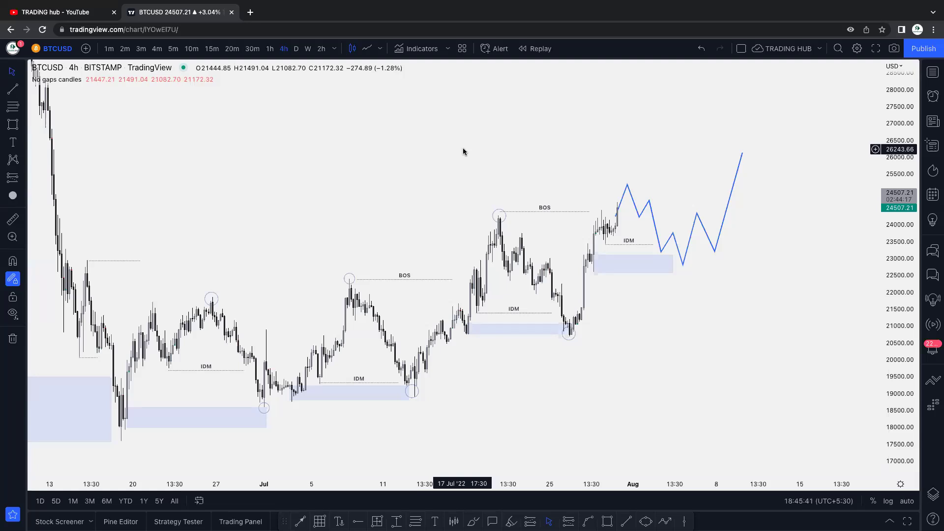
Load the OANDA NAS100USD chart and remove all of its existing drawings
type("NAS100")
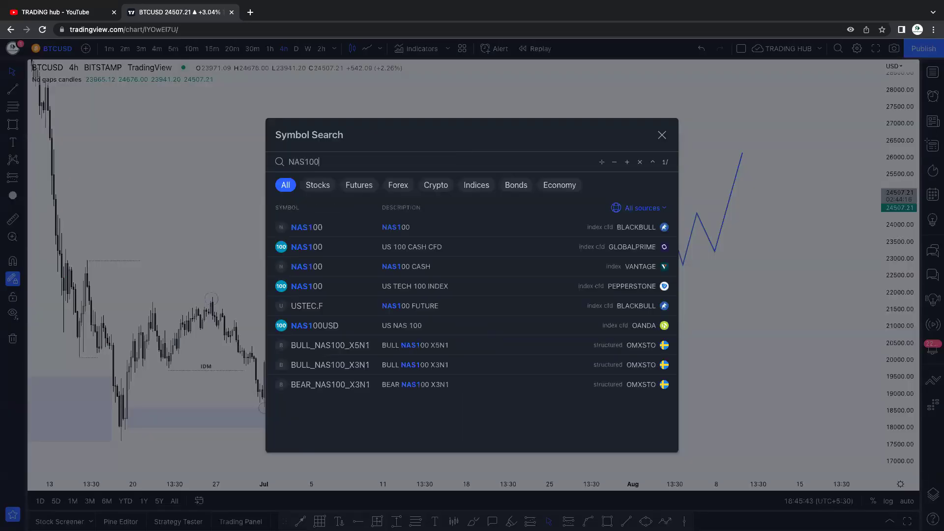
left_click(446, 328)
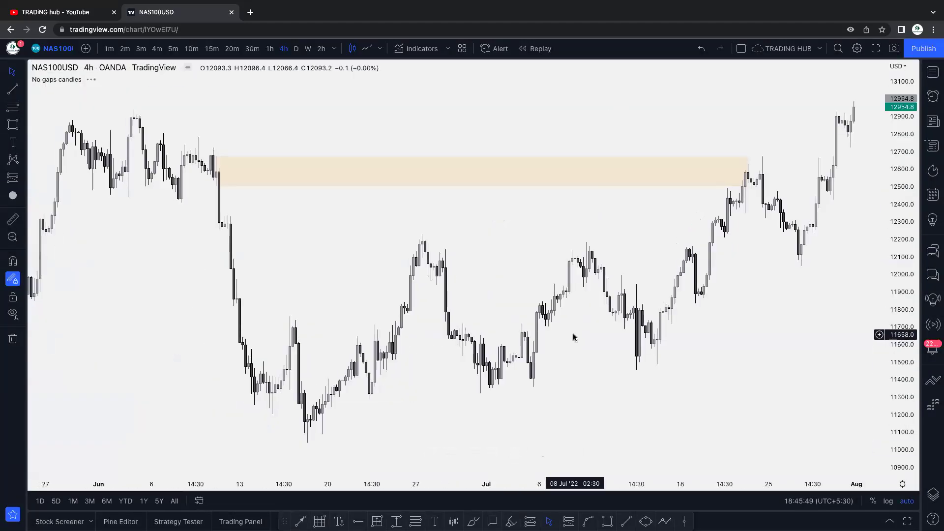
right_click(364, 157)
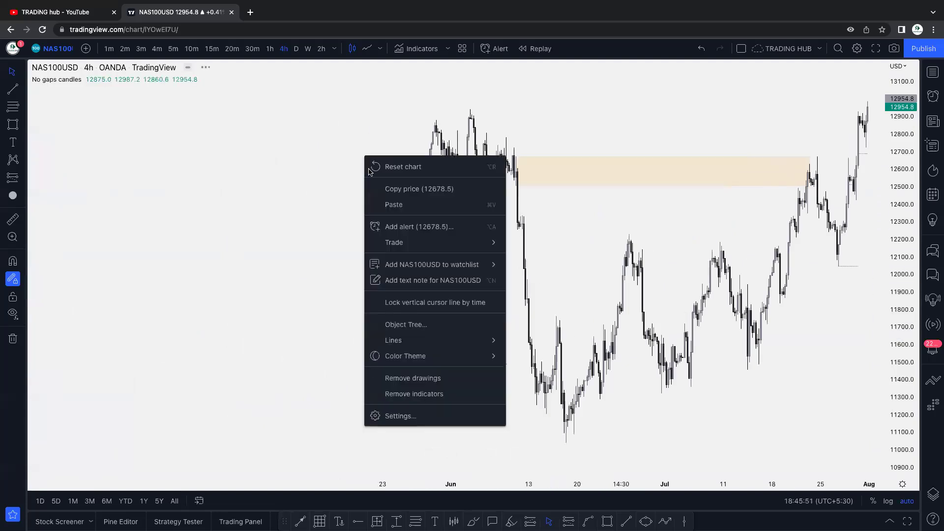
left_click(449, 381)
Examine the price structure since 2020 on the daily timeframe
left_click(296, 48)
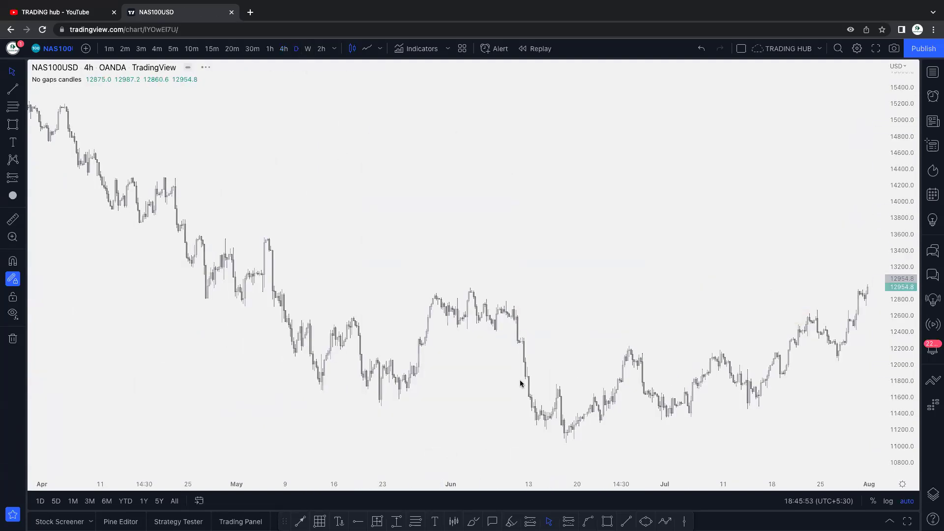
scroll(608, 383, "down", 10)
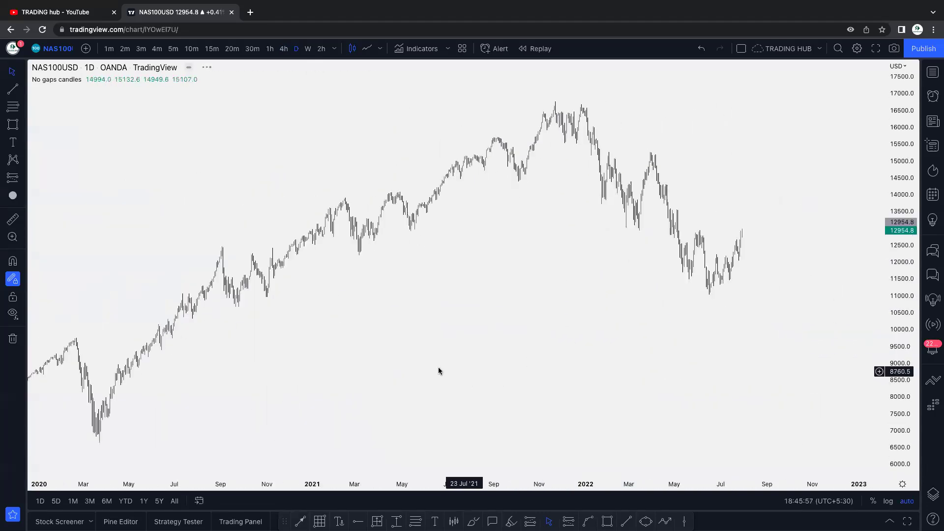
scroll(502, 217, "up", 3)
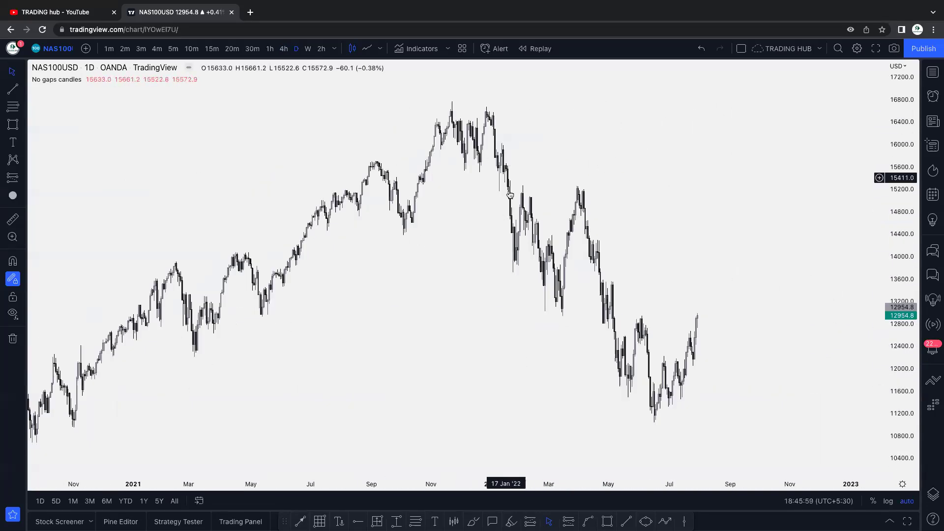
left_click_drag(901, 228, 900, 209)
left_click_drag(717, 219, 728, 237)
On the weekly timeframe, draw a horizontal IDM-template line at 14,367 from 4 Oct to 27 Dec '21
left_click(308, 48)
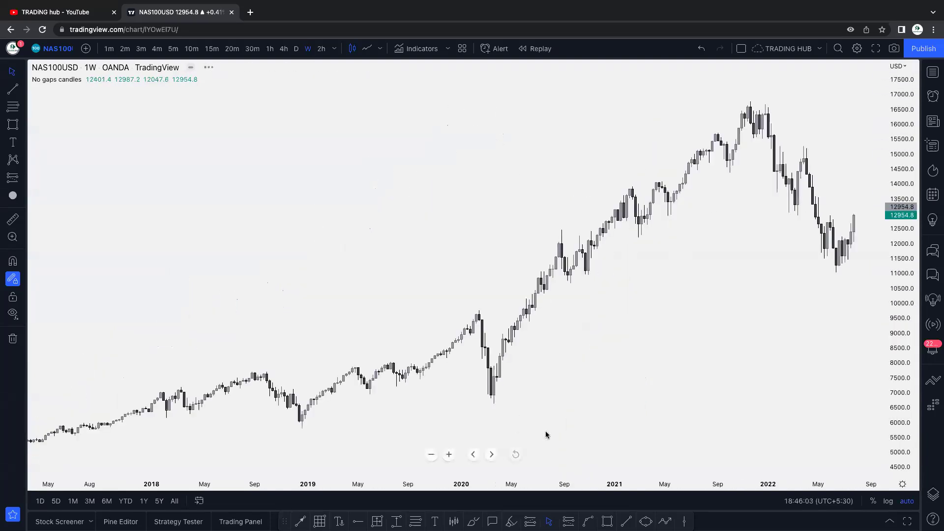
scroll(707, 242, "up", 3)
left_click_drag(900, 235, 900, 212)
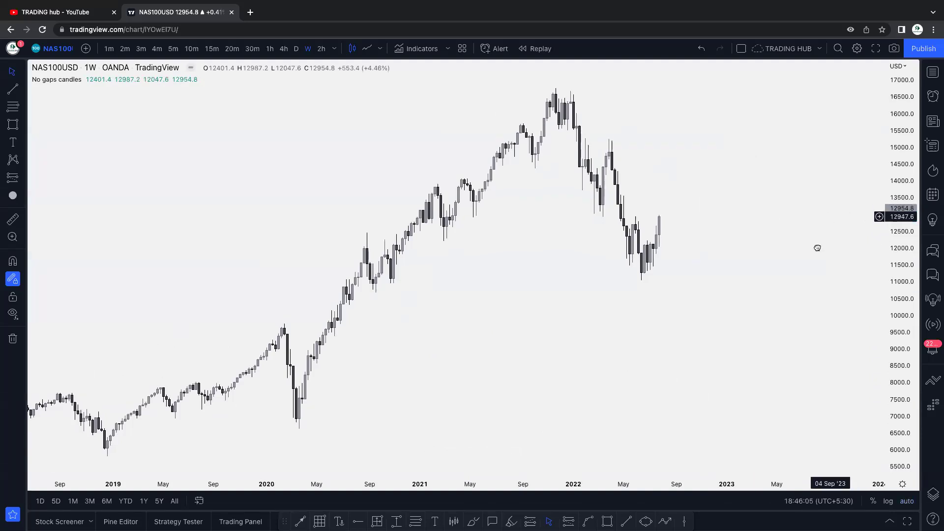
left_click_drag(822, 227, 792, 305)
left_click(626, 521)
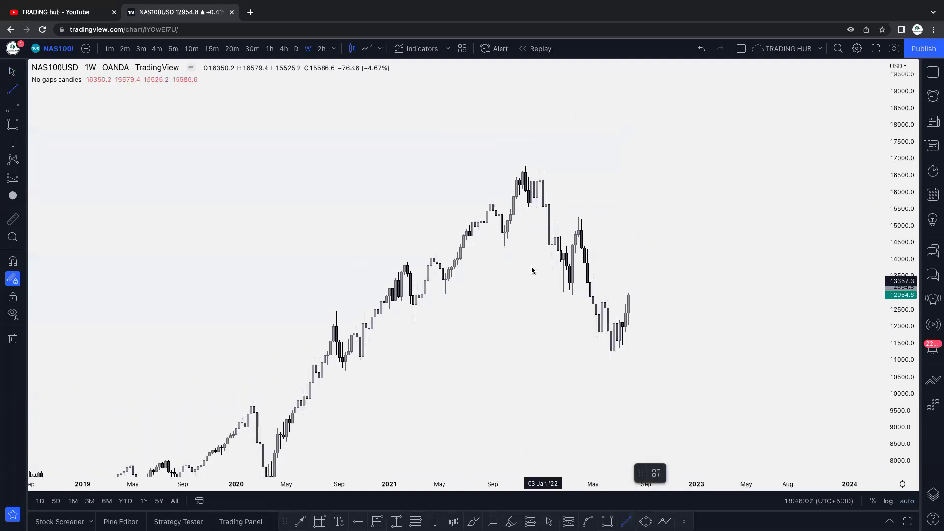
left_click(505, 247)
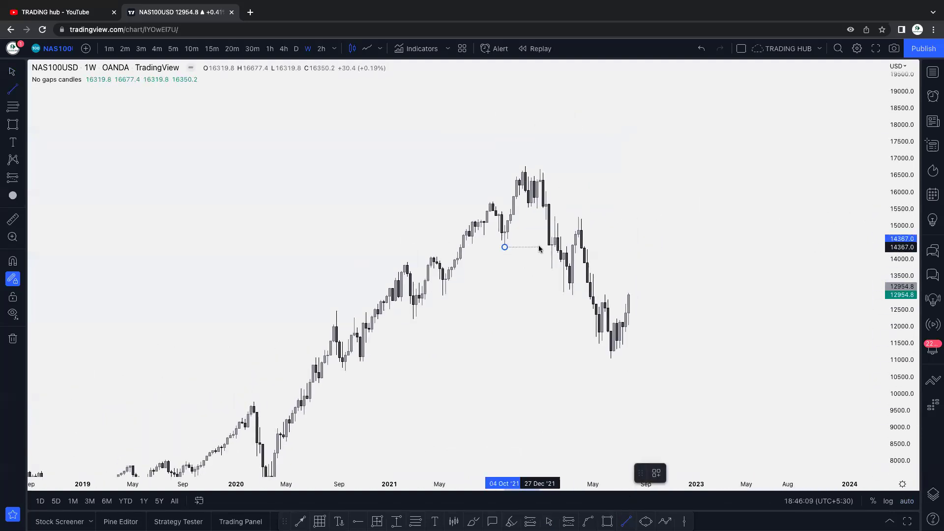
left_click(539, 247)
left_click(657, 473)
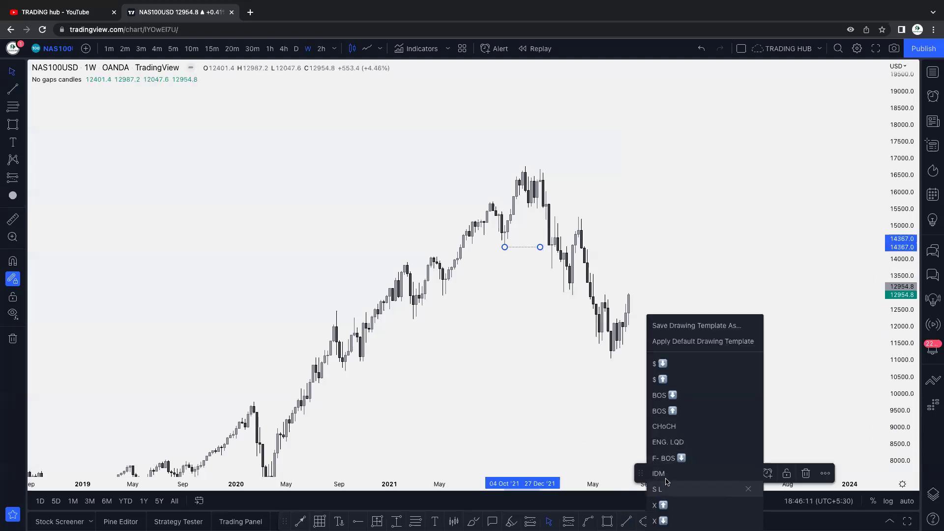
left_click(661, 474)
left_click(676, 254)
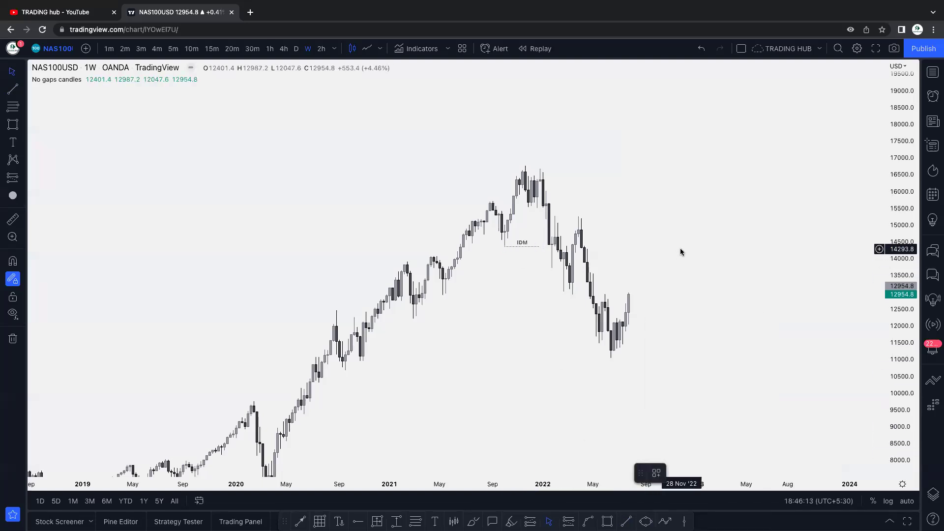
Draw a demand zone rectangle from about 7,972 down to 7,400, spanning 30 Mar '20 to about the end of 2022
left_click_drag(688, 282, 691, 261)
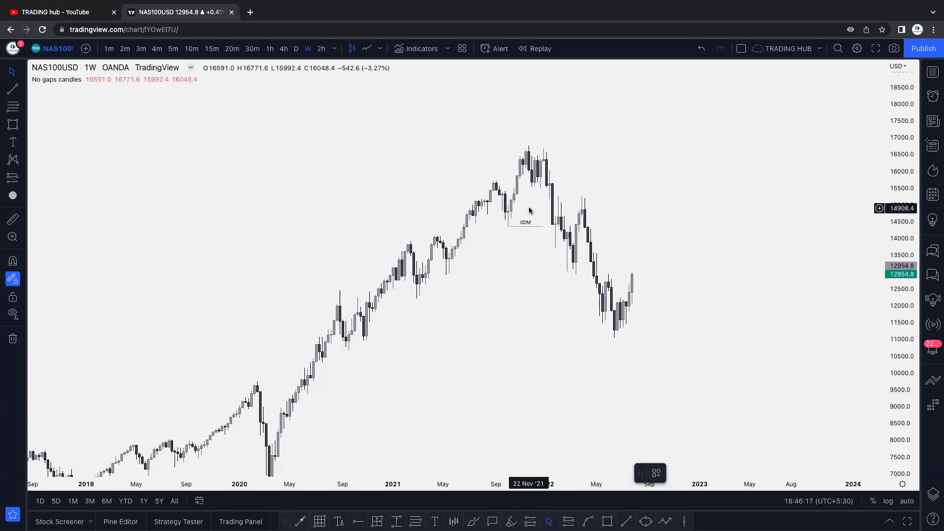
scroll(566, 281, "left", 1)
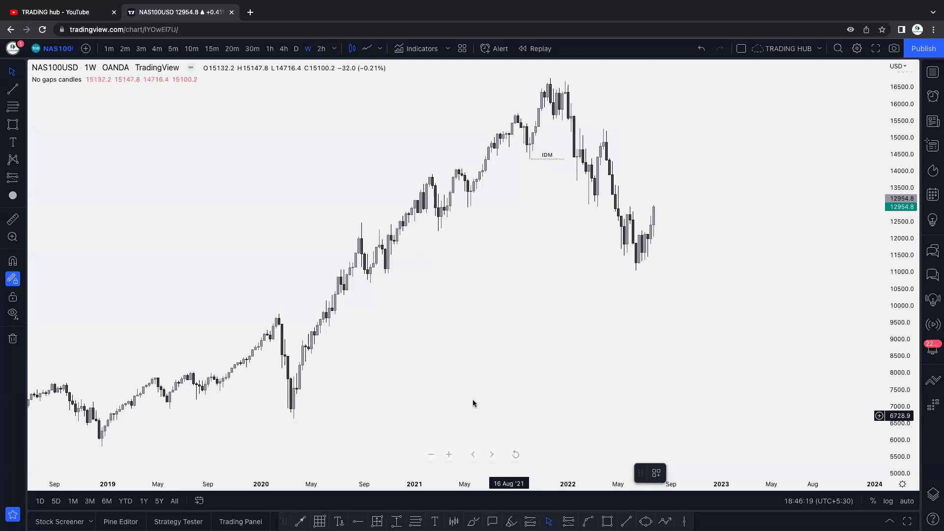
left_click_drag(472, 402, 559, 343)
key("alt+shift+r")
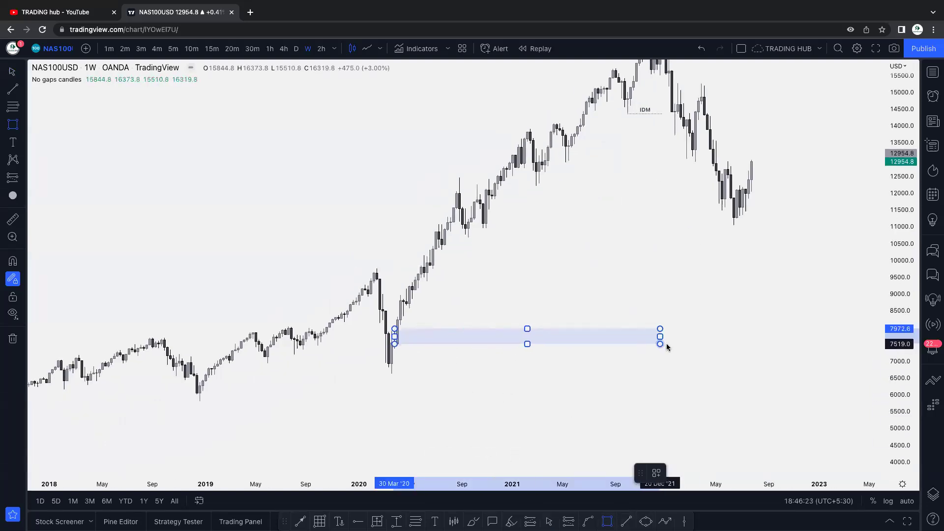
left_click(816, 348)
Draw a demand zone rectangle from about 10,928 down to 10,673, spanning 21 Sep '20 to 20 Jun '22
left_click_drag(580, 192, 526, 281)
key("alt+shift+r")
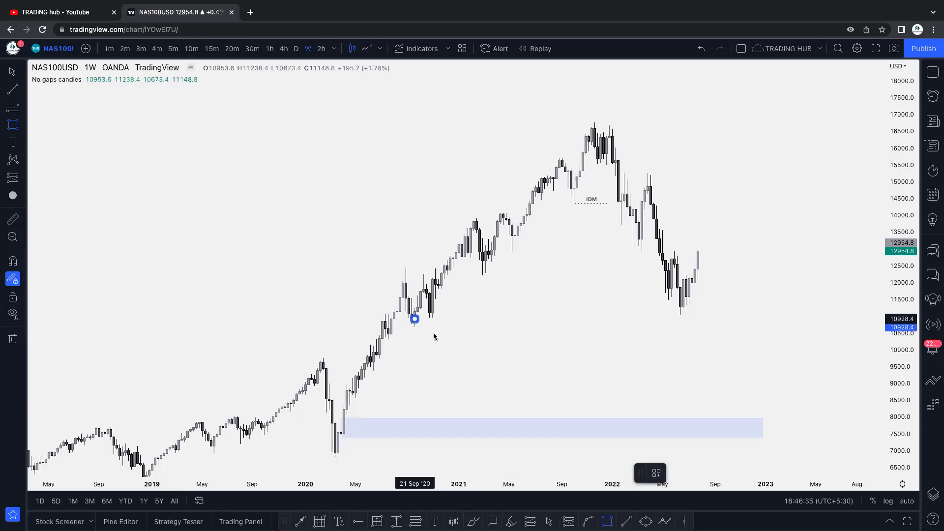
left_click(684, 331)
left_click(448, 328)
left_click_drag(415, 333, 415, 326)
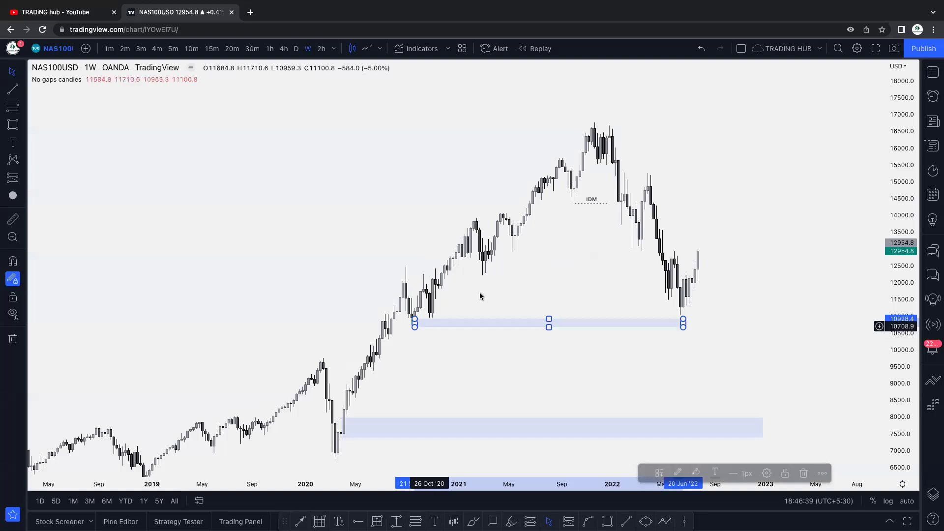
left_click(506, 278)
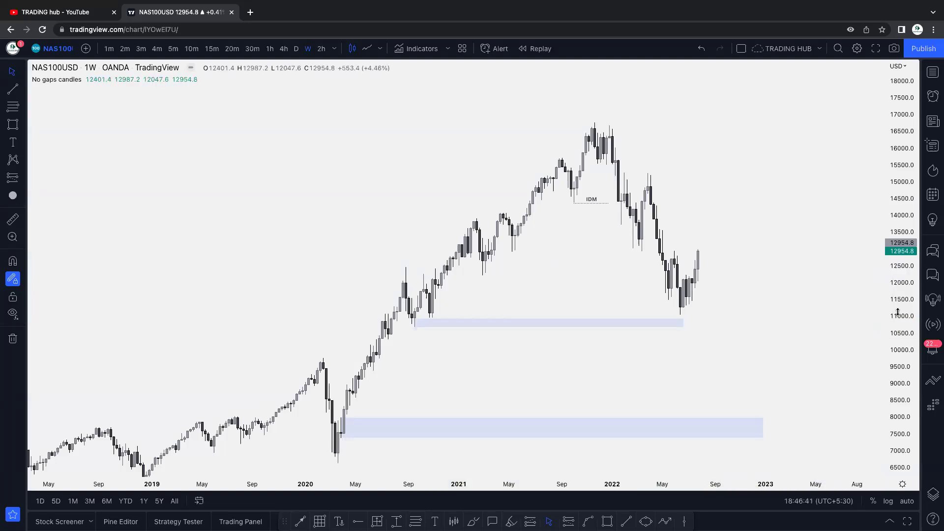
Extend the end of the upper demand zone to about 19 Sep '22
left_click_drag(898, 312, 895, 126)
left_click_drag(541, 263, 690, 184)
scroll(718, 169, "up", 4)
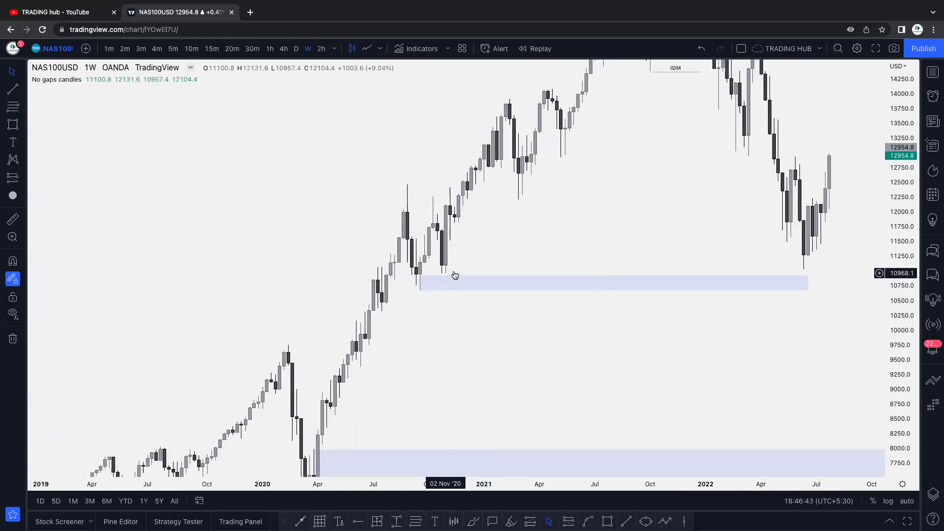
left_click_drag(588, 230, 516, 265)
left_click_drag(736, 318, 765, 318)
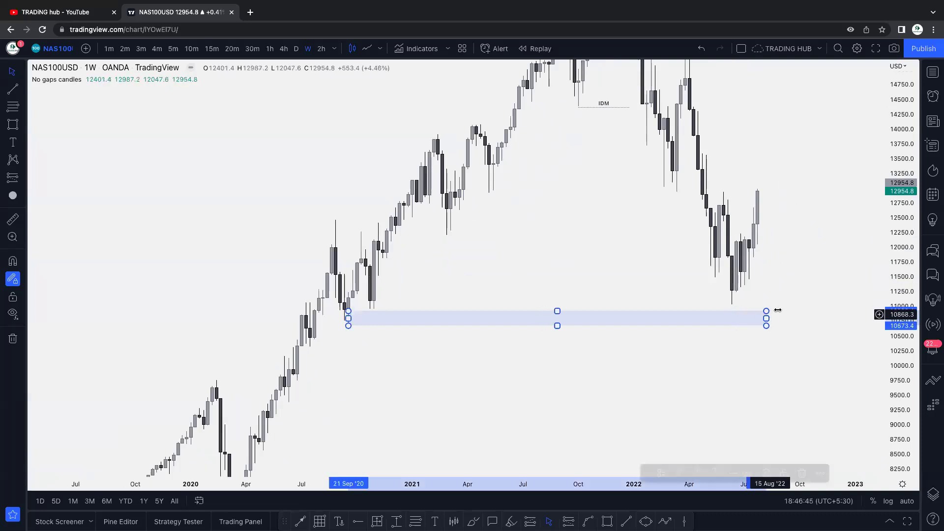
left_click(785, 253)
left_click_drag(770, 259, 694, 298)
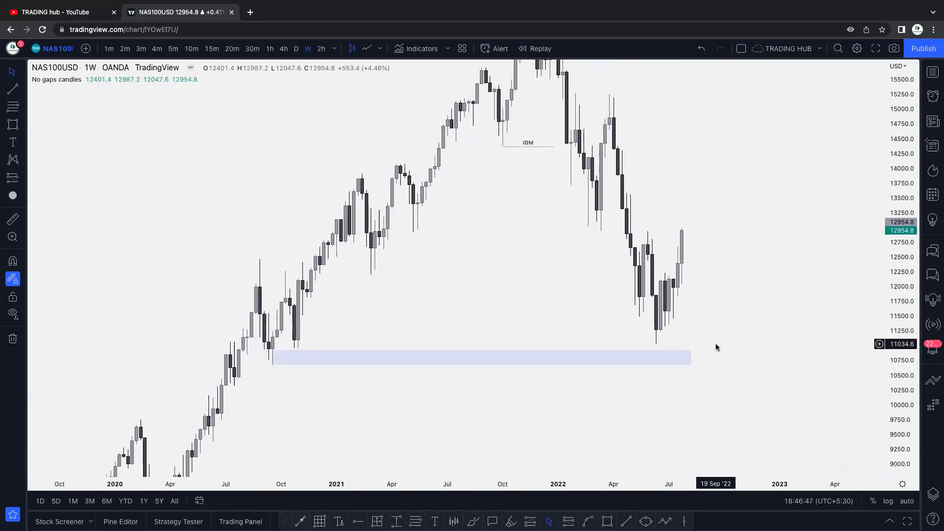
left_click_drag(696, 361, 731, 355)
left_click(736, 310)
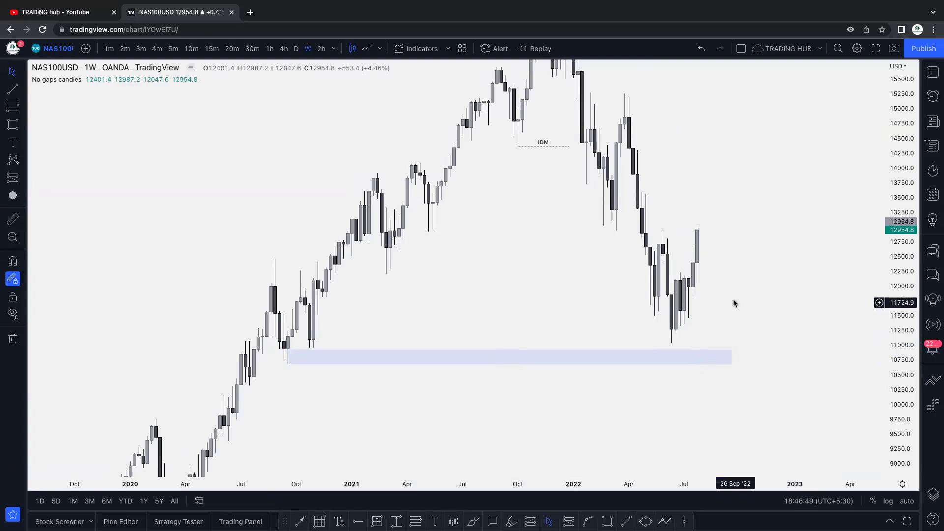
Draw a horizontal line at about 12,940 from the 30 May '22 high to the latest weekly candle, and slightly lengthen the upper demand zone
scroll(753, 185, "down", 3)
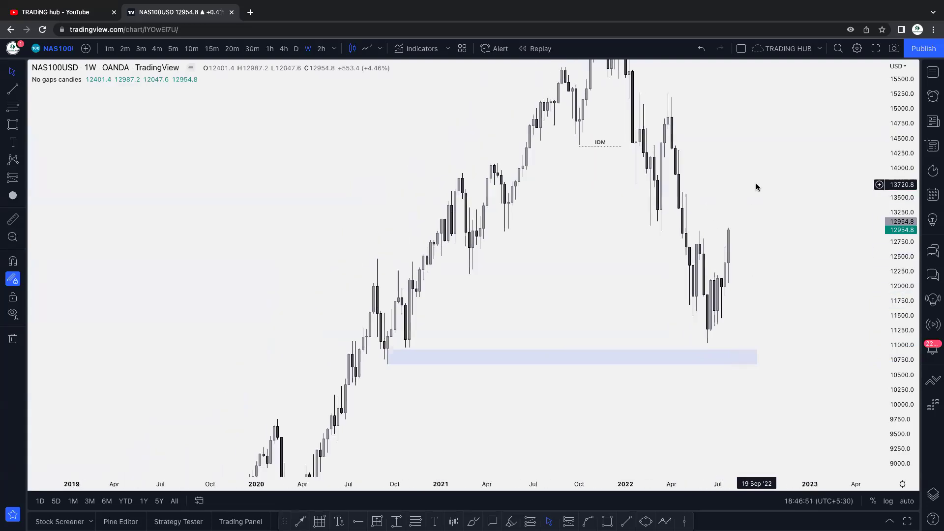
scroll(779, 190, "up", 3)
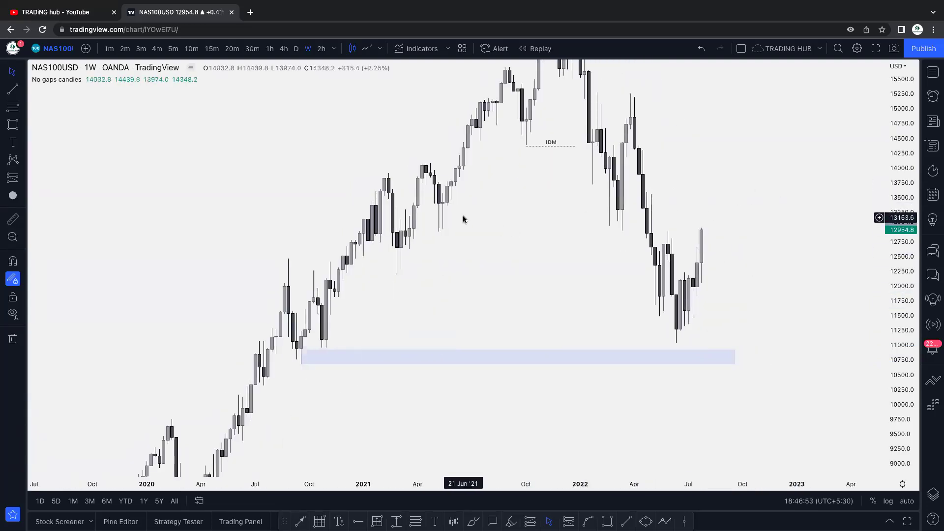
left_click_drag(902, 148, 900, 207)
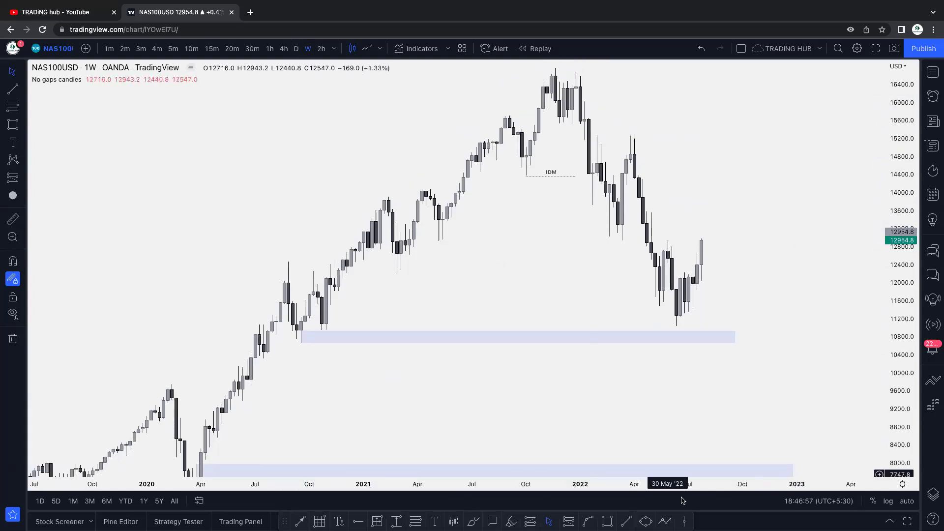
left_click(626, 519)
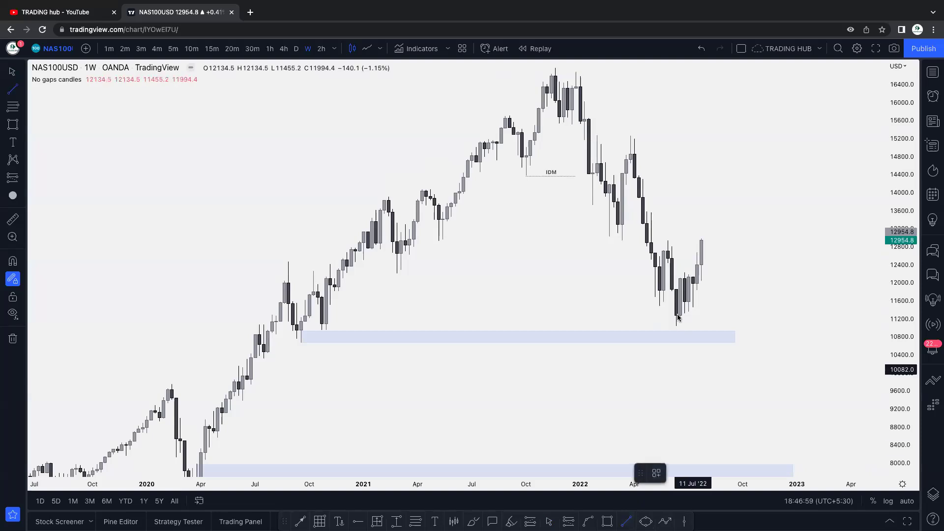
left_click(668, 241)
left_click(703, 240)
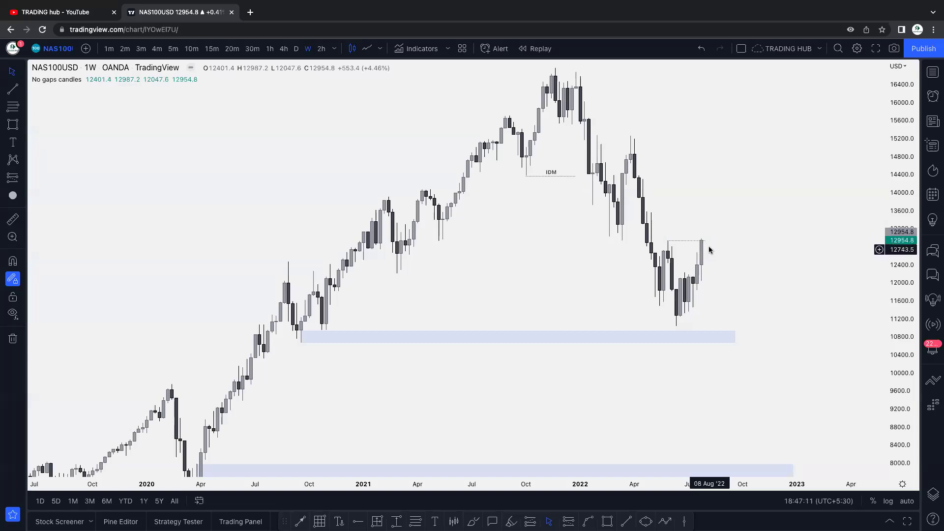
left_click_drag(735, 336, 739, 336)
left_click(744, 275)
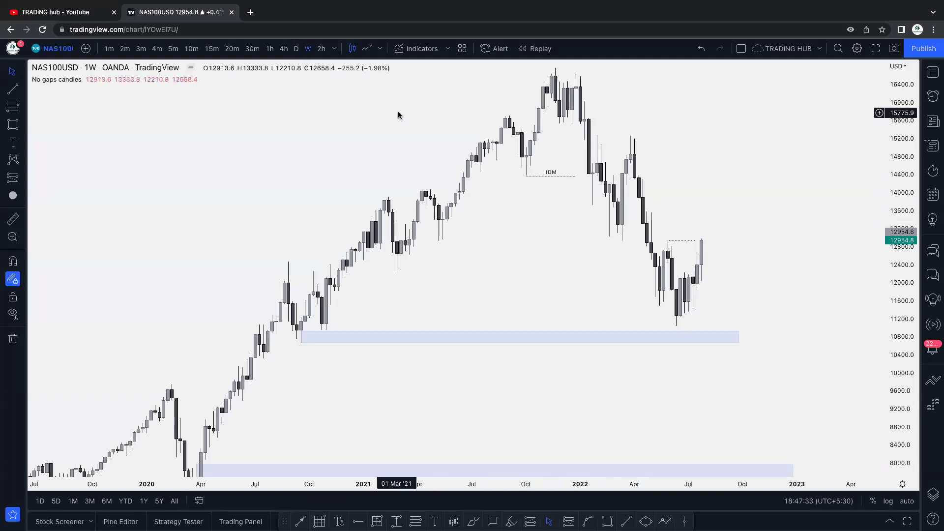
On the 4-hour timeframe, adjust the horizontal line's ends to span from the 3 Jun '22 high to 1 Aug '22 at about 12,937
left_click(284, 52)
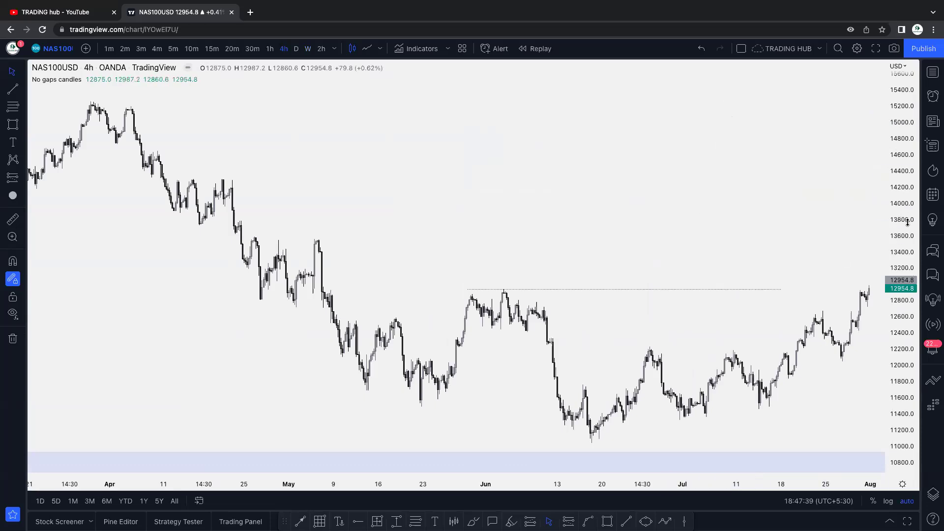
left_click_drag(908, 223, 907, 111)
left_click_drag(763, 211, 582, 90)
left_click_drag(522, 177, 553, 174)
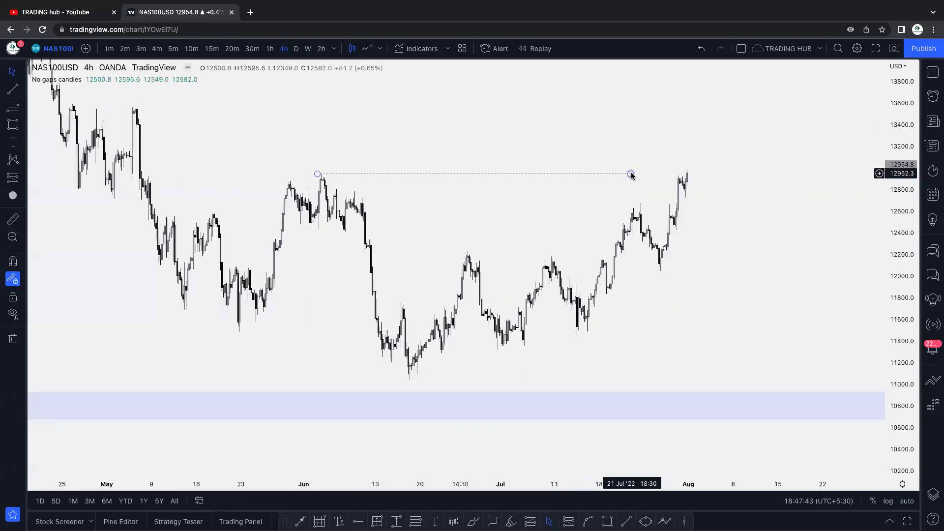
left_click_drag(631, 174, 687, 172)
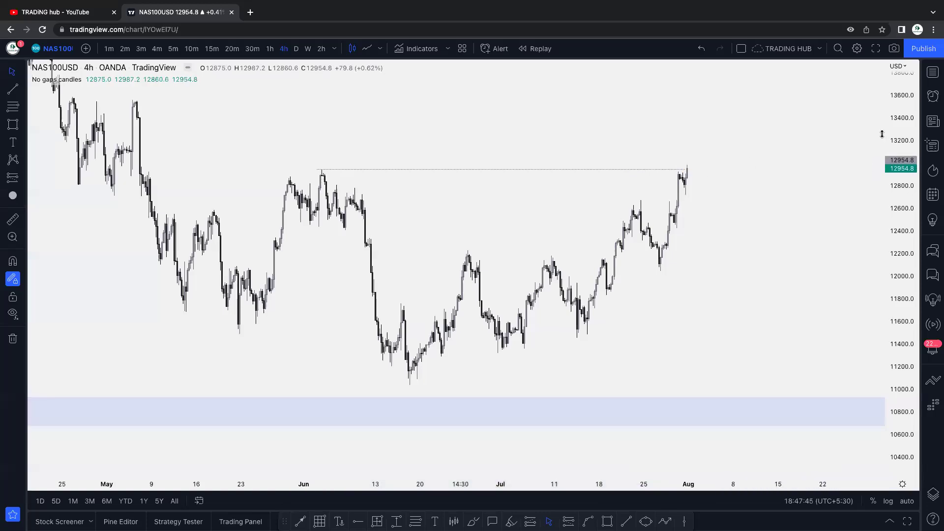
left_click(409, 144)
left_click(461, 129)
left_click(345, 148)
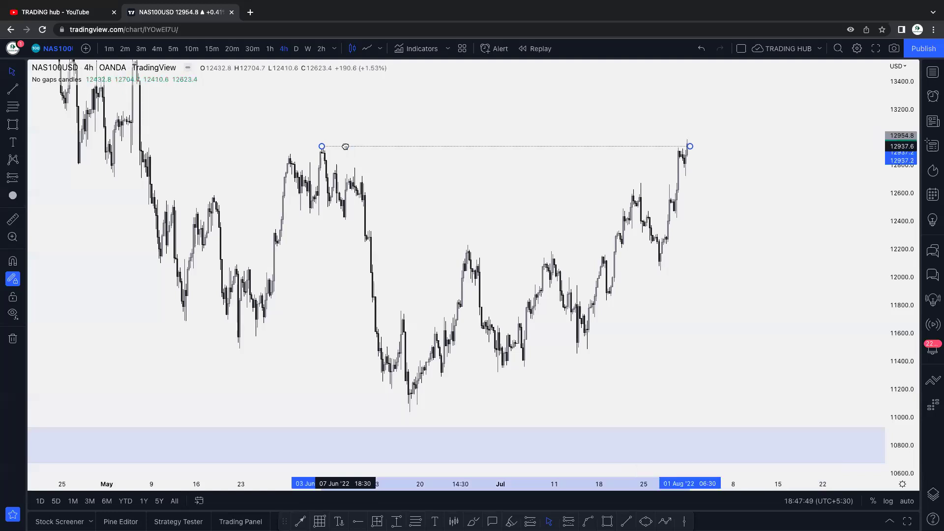
left_click(572, 122)
left_click(683, 145)
left_click(731, 140)
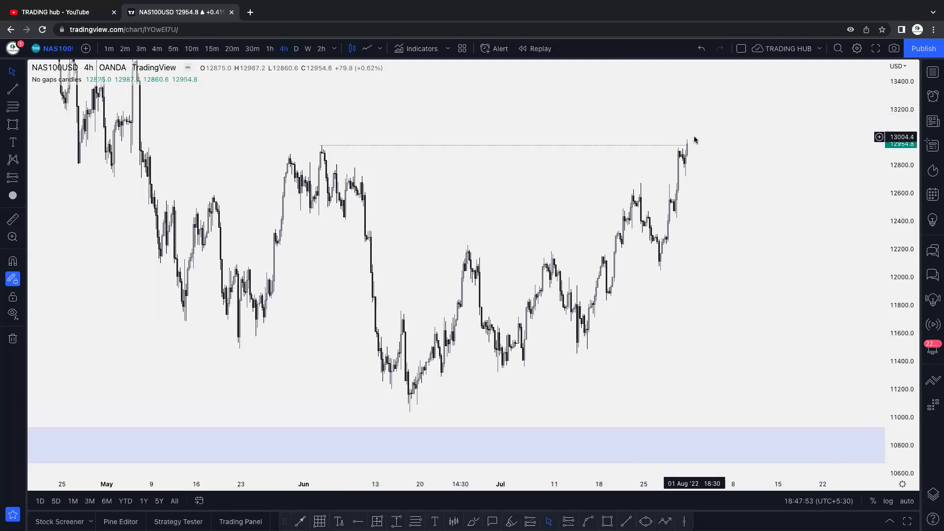
Draw horizontal lines under the lows at about 11,500 from 23 May to about 13 Jun '22, and at 11,223 from 14 to 15 Jun '22
left_click_drag(728, 107, 713, 124)
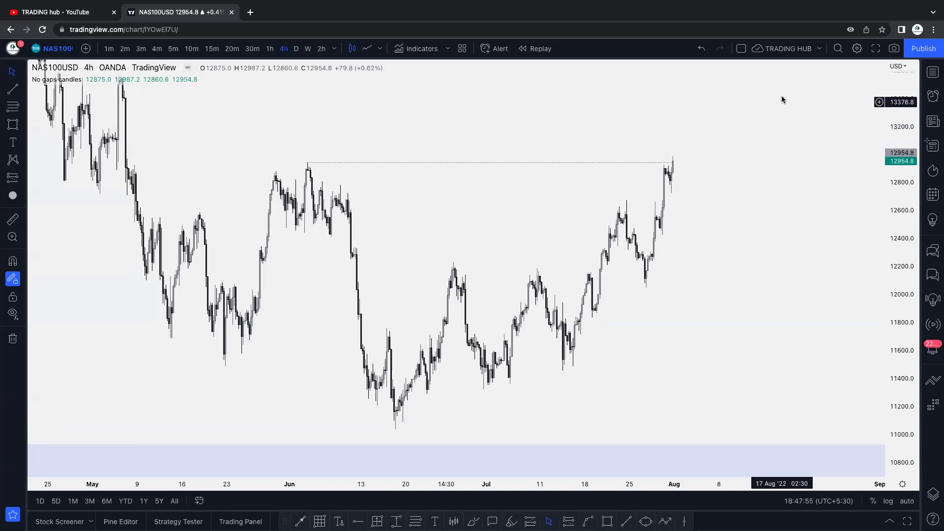
left_click_drag(638, 309, 643, 303)
left_click(626, 522)
left_click(229, 360)
left_click(369, 360)
left_click(375, 398)
left_click(390, 397)
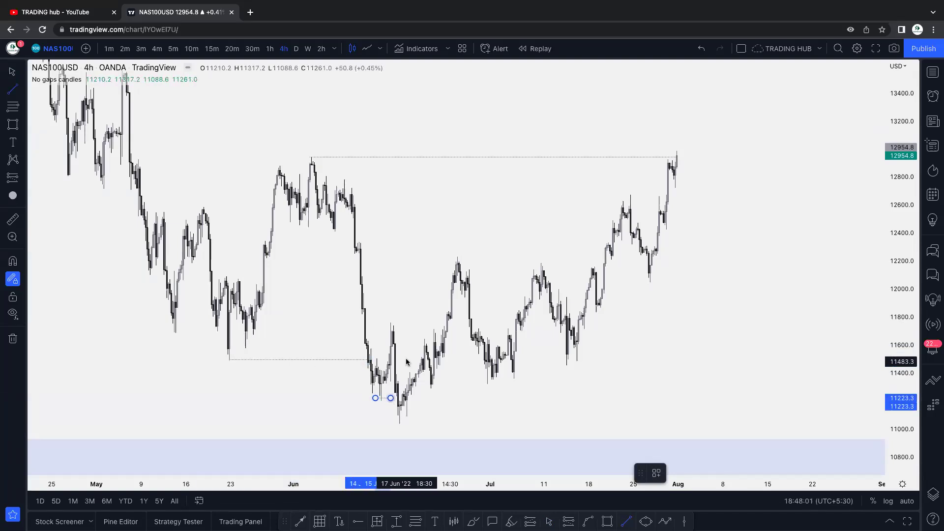
Draw horizontal lines at about 11,736 from the 16 Jun to 22 Jun '22, and about 11,430 from 23 Jun to 30 Jun '22
left_click(392, 326)
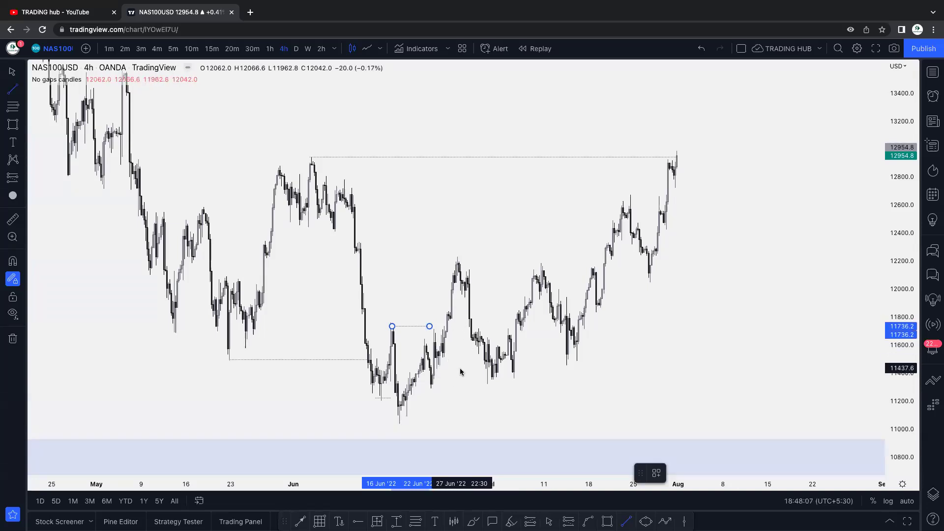
left_click(437, 369)
left_click(485, 369)
Draw a demand zone just below the 11,430 line, spanning about 11,305 to 11,385 and ending near 1 Jul '22
left_click(459, 391)
key("alt+shift+r")
left_click_drag(432, 376, 491, 387)
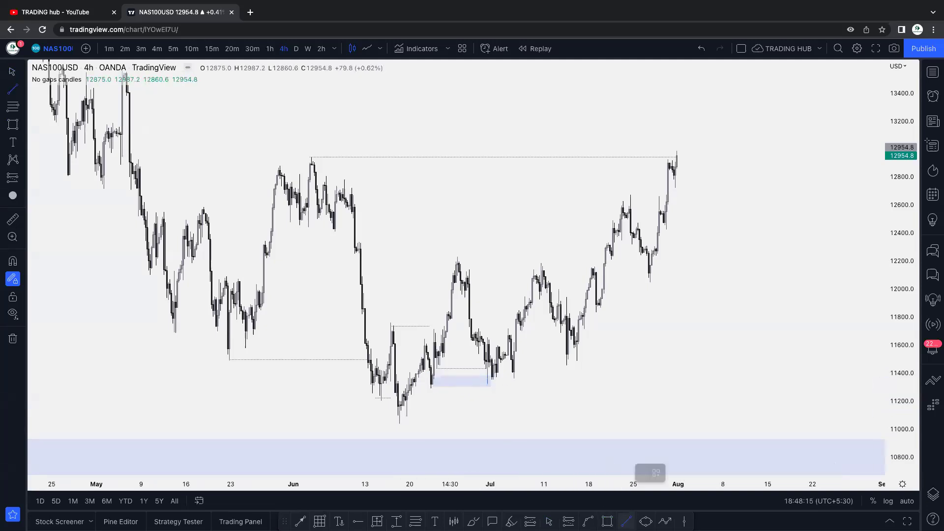
Draw a BOS-labelled horizontal line at about 12,231 from the 27 Jun '22 high and extend its end to about 20 Jul '22
left_click_drag(457, 257, 589, 257)
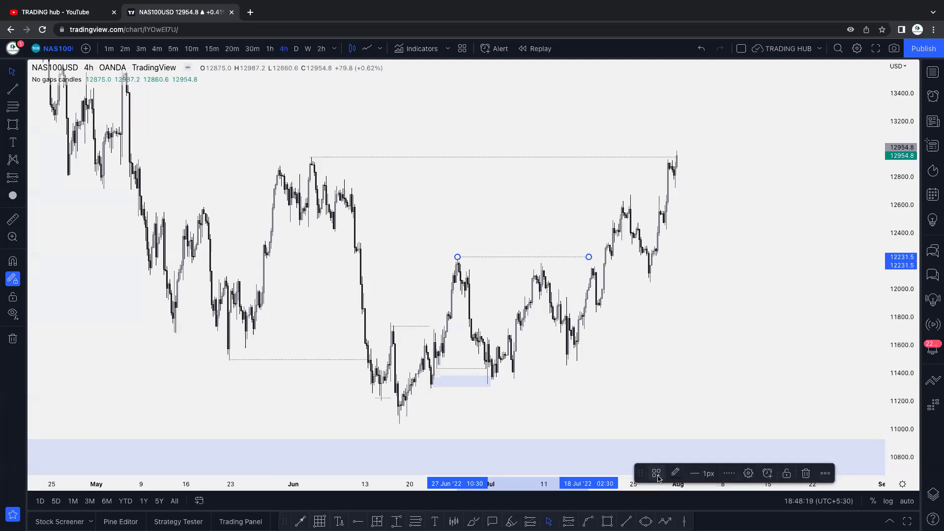
left_click(659, 473)
left_click(659, 402)
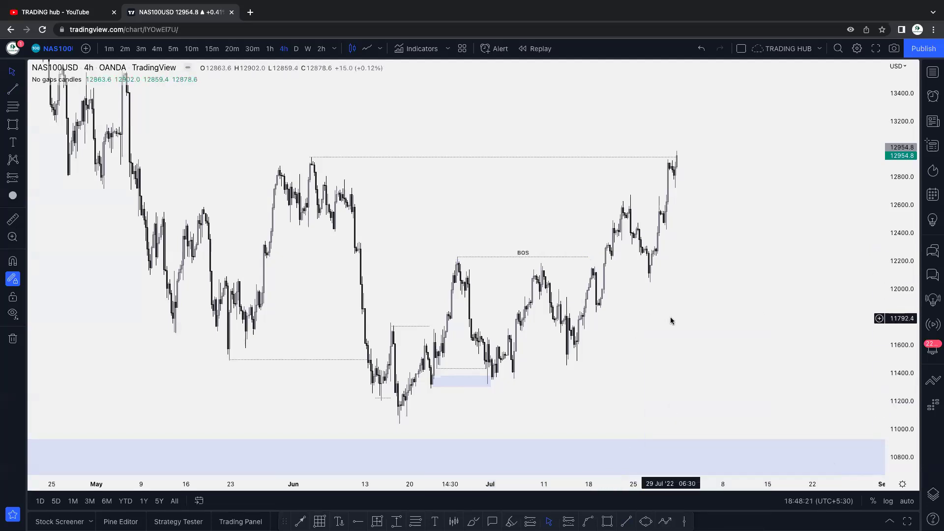
left_click_drag(586, 260, 602, 257)
left_click(700, 263)
Draw a horizontal line at about 12,330 from 20 to 22 Jul '22 and label it IDM with the saved template
left_click(626, 521)
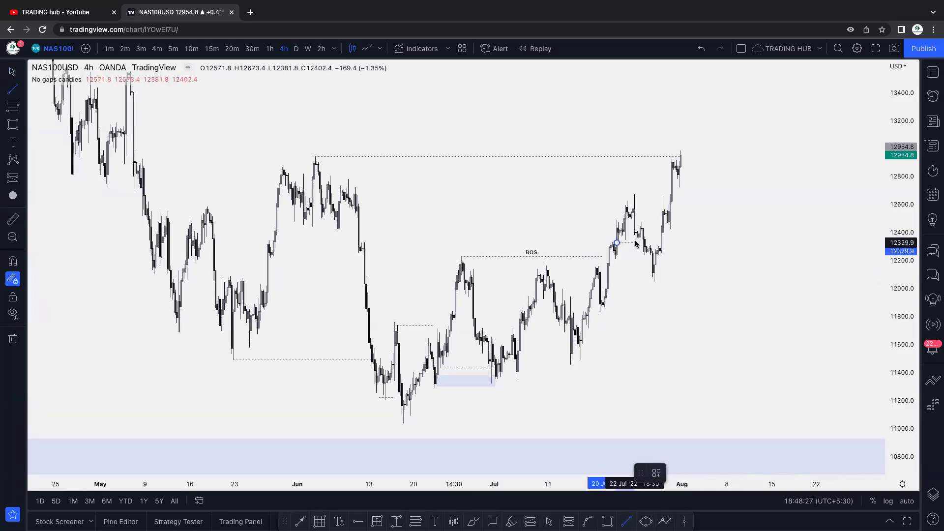
key("Escape")
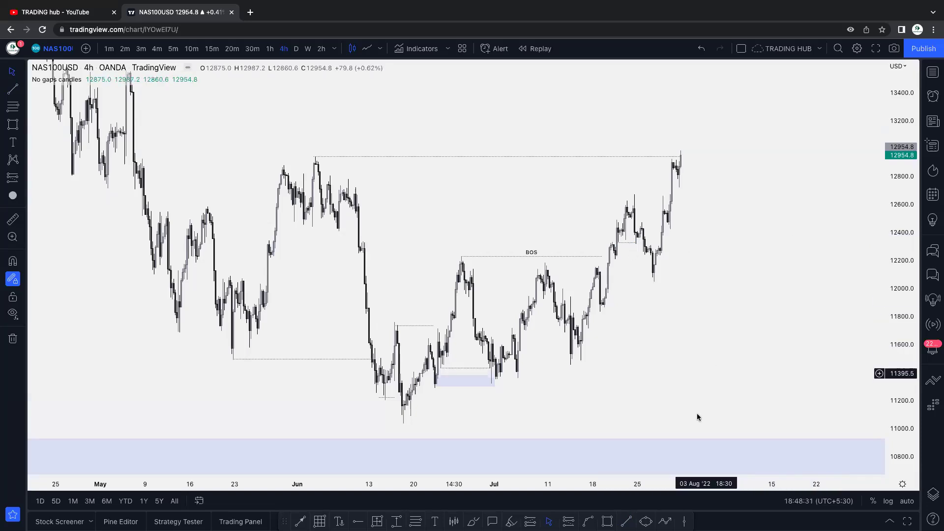
left_click_drag(724, 386, 677, 388)
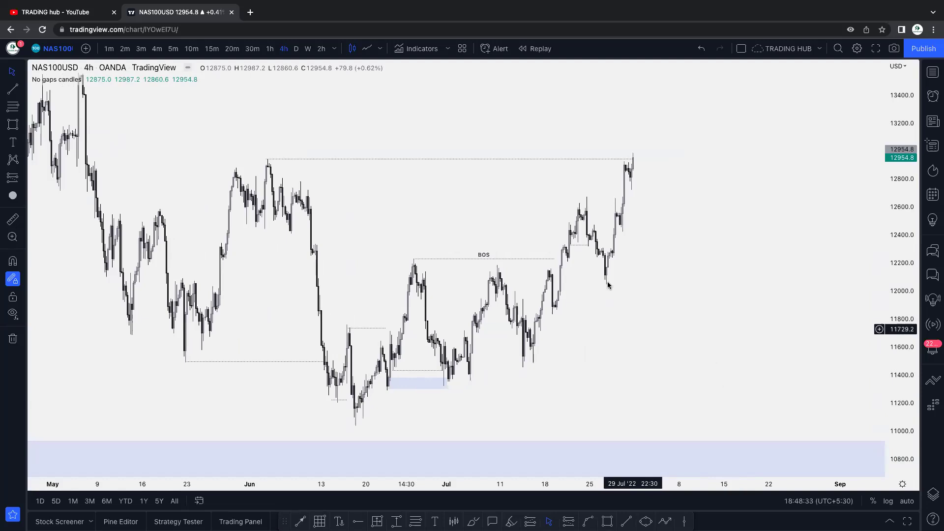
left_click(584, 246)
left_click(660, 471)
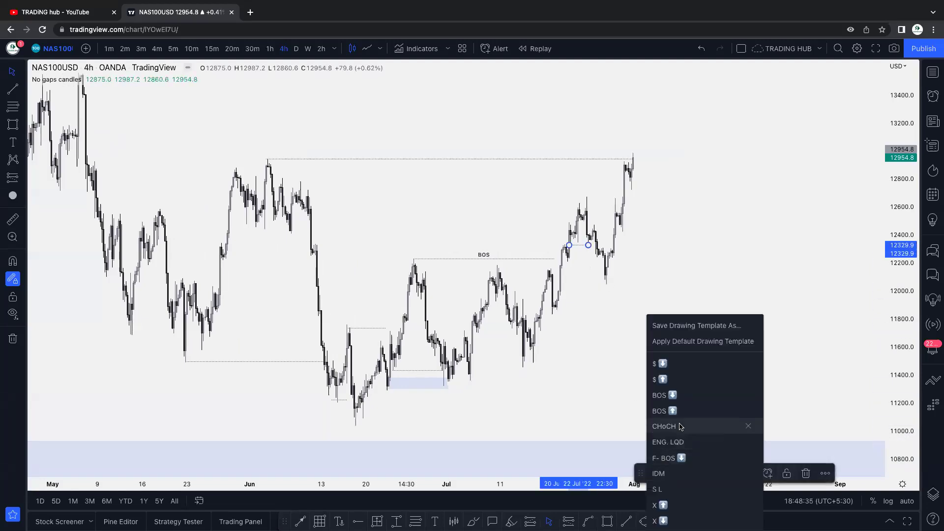
left_click(708, 462)
left_click_drag(687, 338, 657, 341)
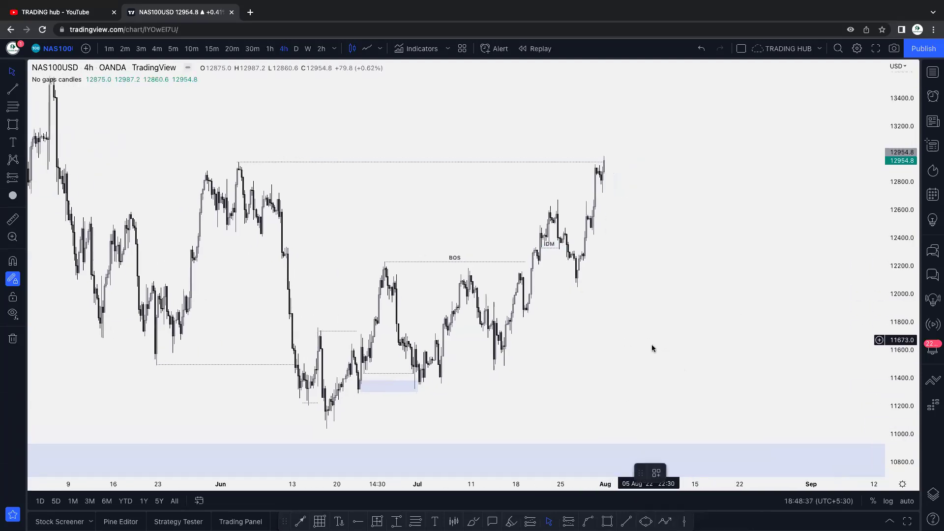
Change the text alignment of the new IDM line so its label sits below the line
double_click(549, 244)
left_click(476, 341)
left_click(460, 389)
left_click(542, 375)
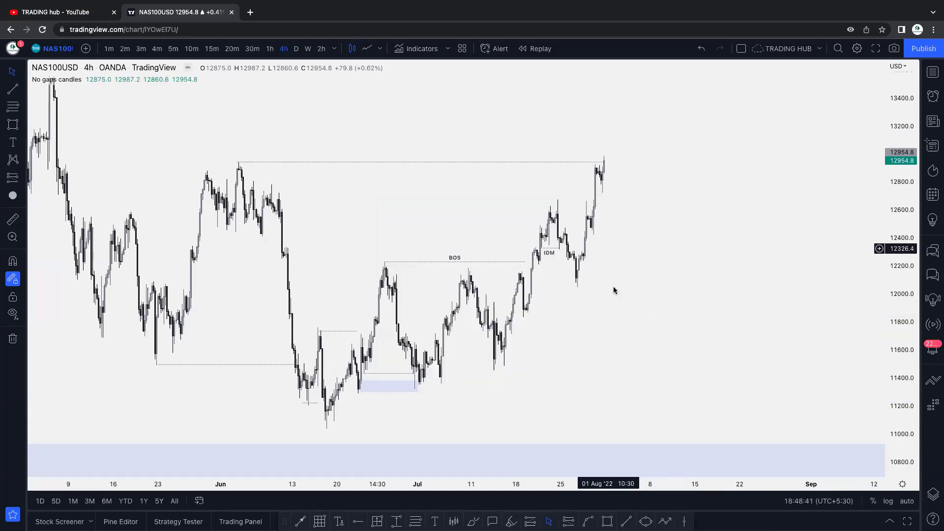
Draw a small demand zone directly under the 12,330 IDM line, reaching down to about 12,220
left_click_drag(574, 369, 554, 311)
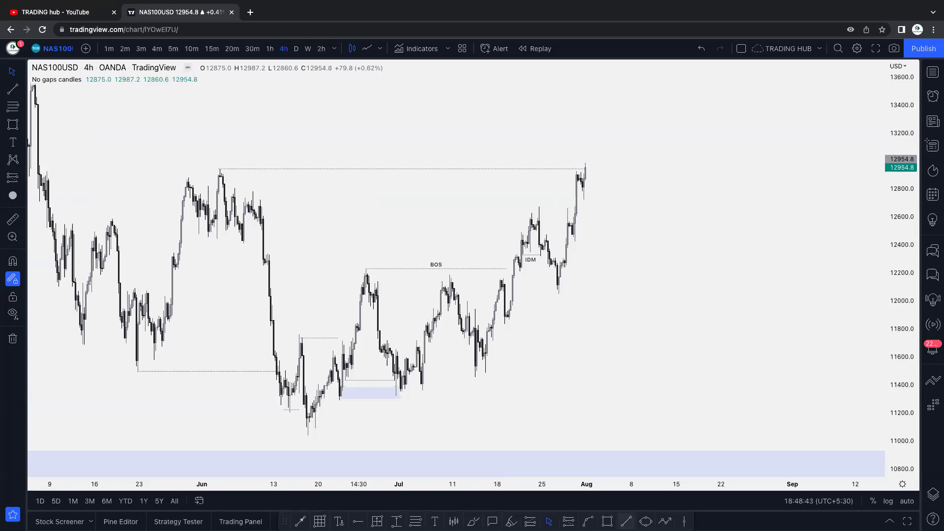
left_click(626, 521)
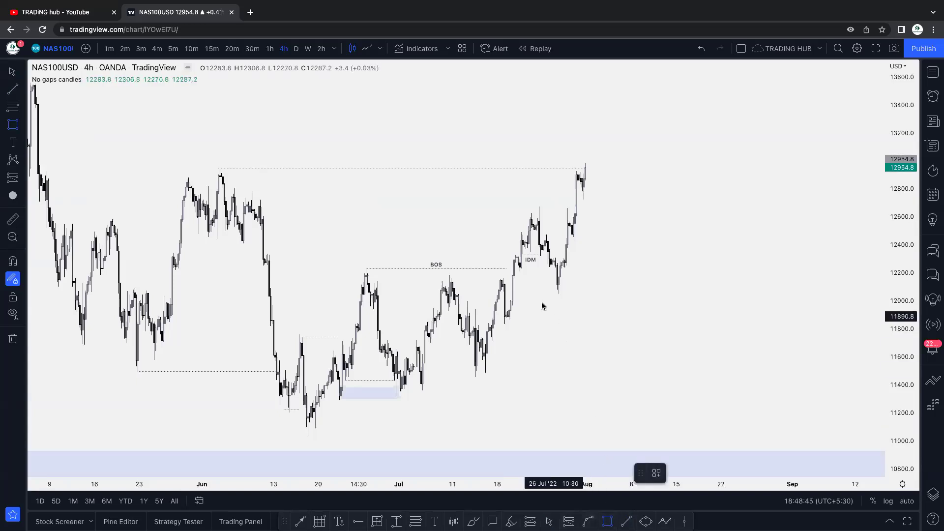
mouse_move(520, 259)
left_mouse_down()
mouse_move(528, 273)
mouse_move(549, 275)
left_mouse_up()
left_click(550, 271)
left_click(608, 272)
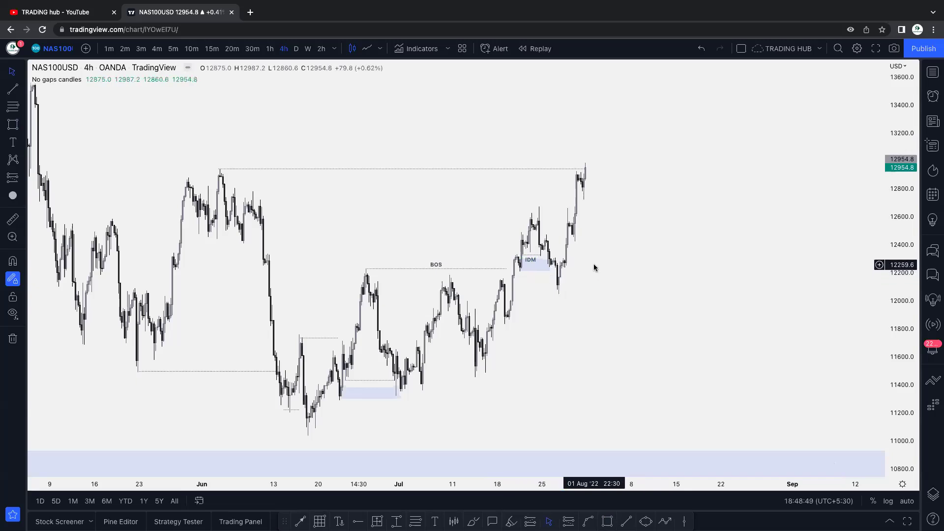
Draw a horizontal line at about 12,671 from the 22 Jul '22 high to 28 Jul '22 and label it BOS
left_click(627, 520)
left_click(541, 207)
left_click(569, 207)
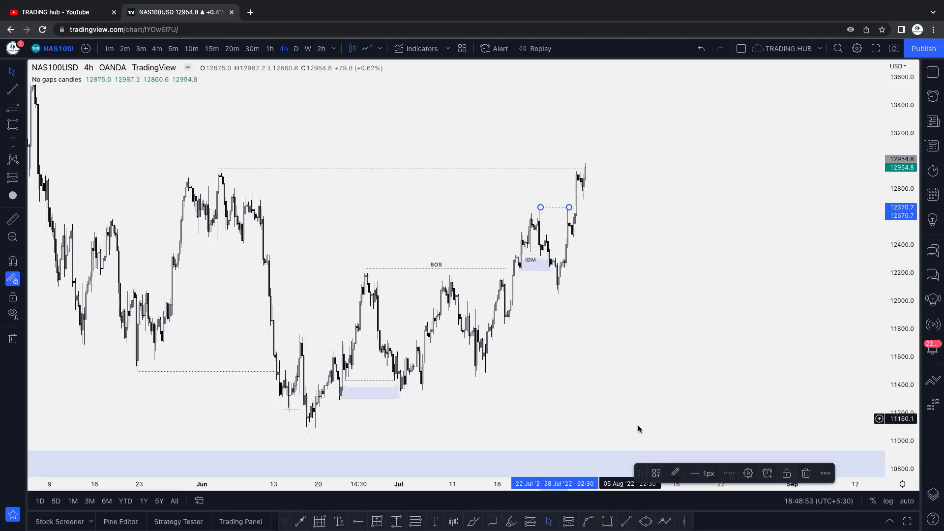
left_click(654, 473)
left_click(671, 396)
left_click(639, 288)
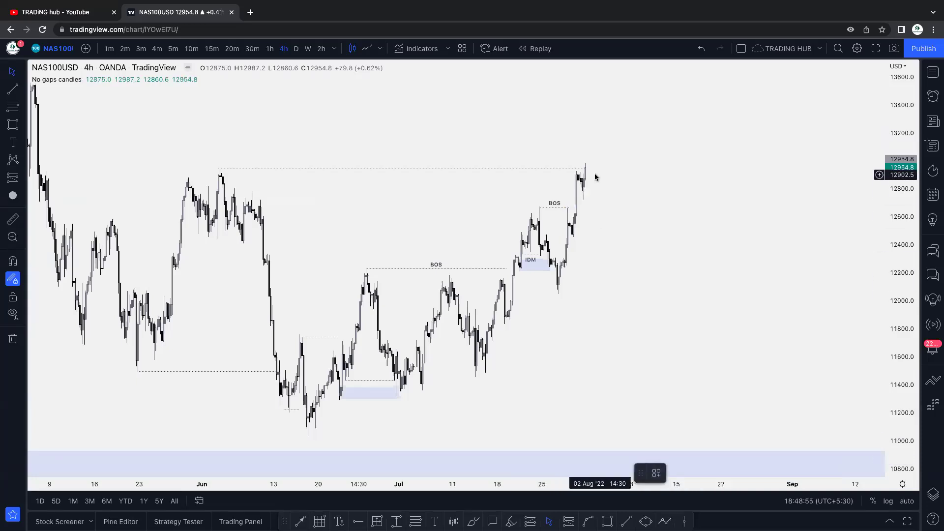
Draw a horizontal line at about 12,723 forward from the 29 Jul '22 low and label it IDM
key("alt+t")
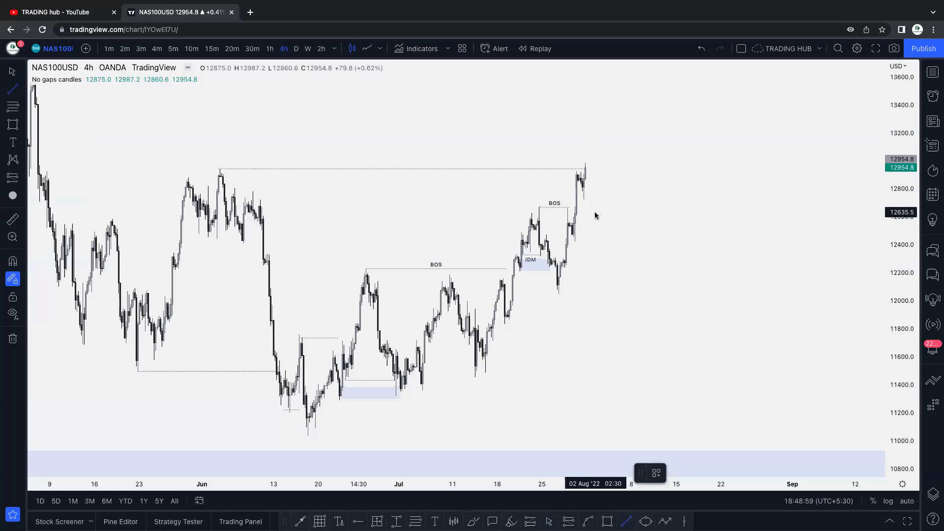
left_click(583, 199)
left_click(622, 200)
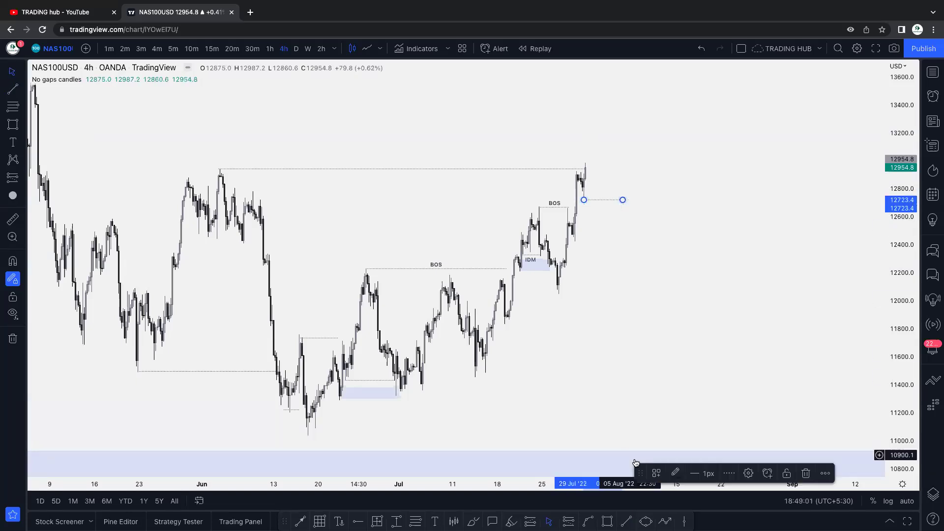
left_click(652, 468)
left_click(664, 456)
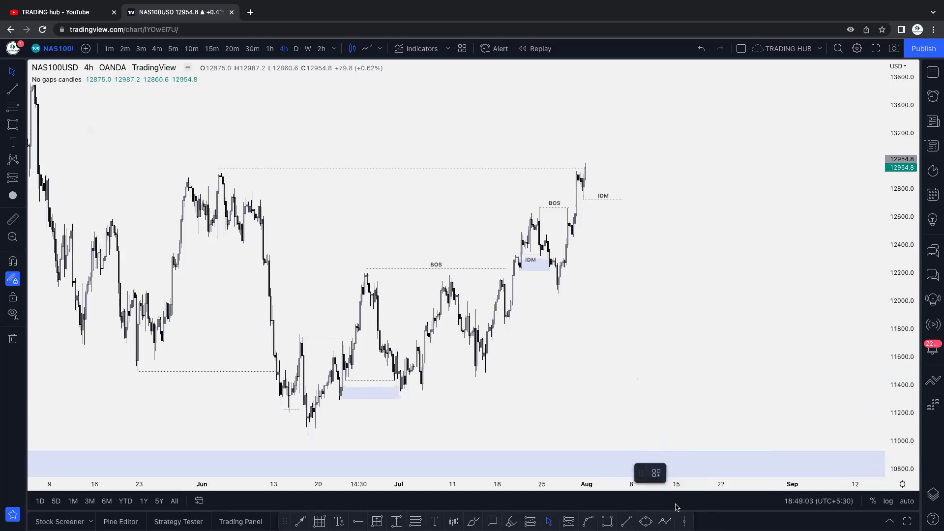
Draw a demand zone at about 12,430 to 12,540 below the latest IDM line and shorten it to end near 8 Aug '22
left_click_drag(575, 225, 682, 240)
left_click(719, 197)
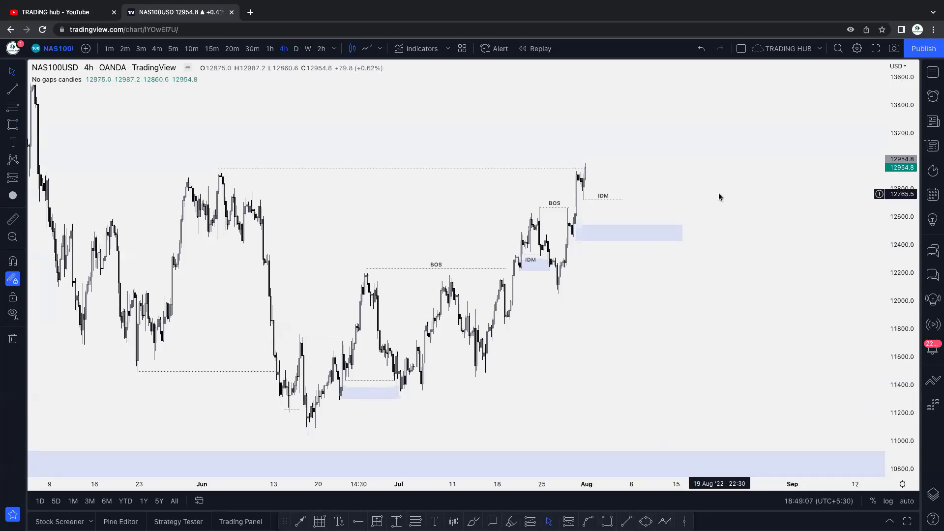
left_click_drag(898, 238, 897, 209)
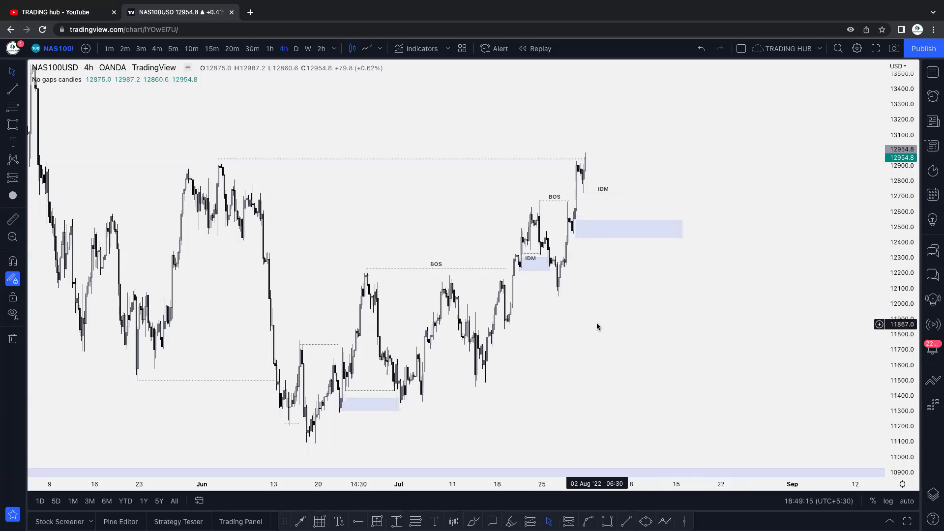
left_click(669, 233)
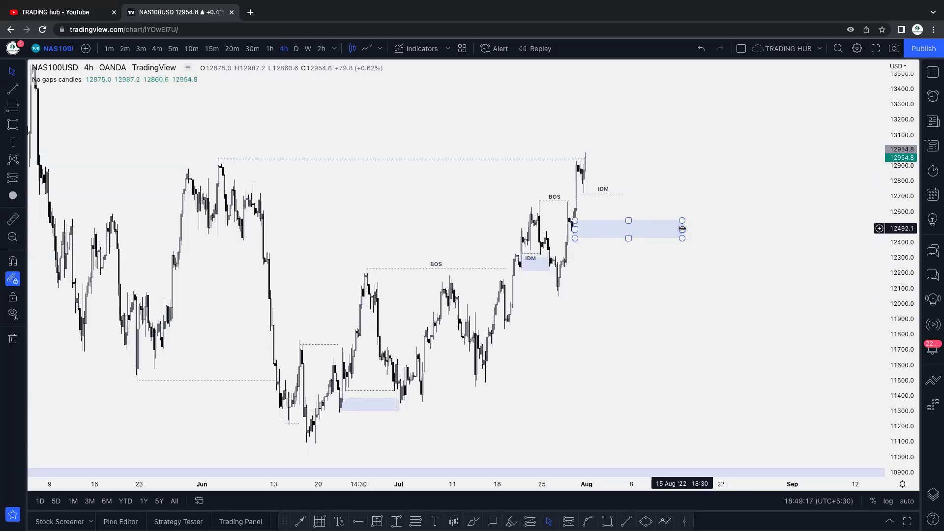
left_click_drag(682, 229, 630, 228)
left_click(692, 206)
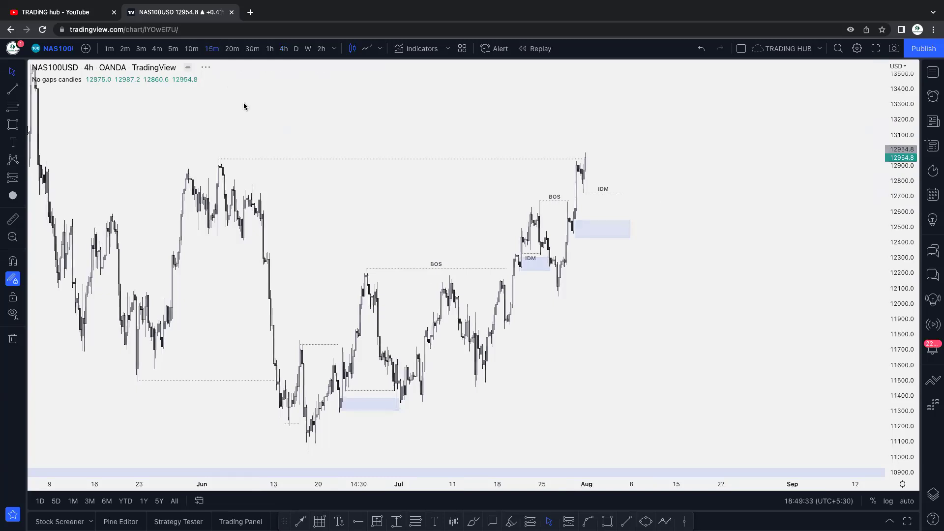
On the 15-minute timeframe, delete the IDM line at about 12,723
left_click(517, 455)
left_click_drag(907, 319, 905, 152)
left_click_drag(775, 226, 601, 323)
left_click(664, 249)
key("Delete")
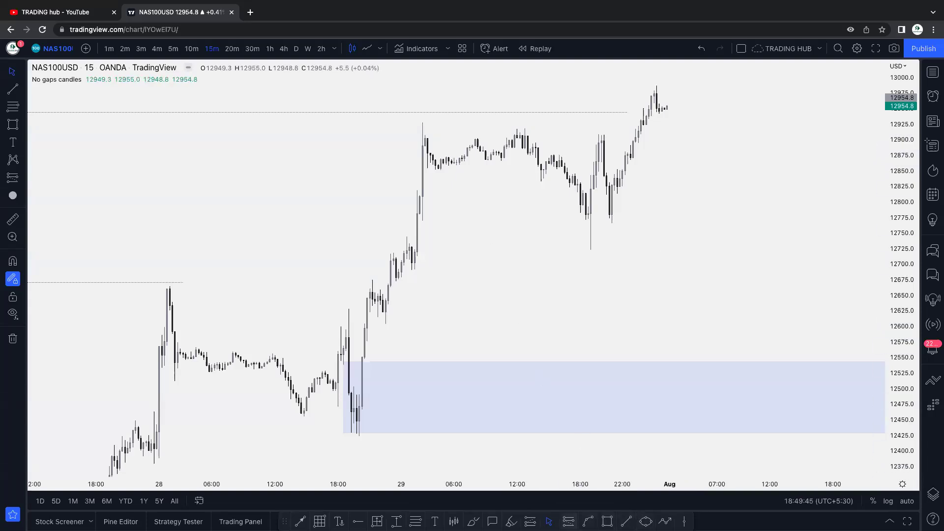
Mark the 29 Jul '22 02:00 high with a brush dot and draw a horizontal line at about 12,769 from that candle's low
left_click(511, 521)
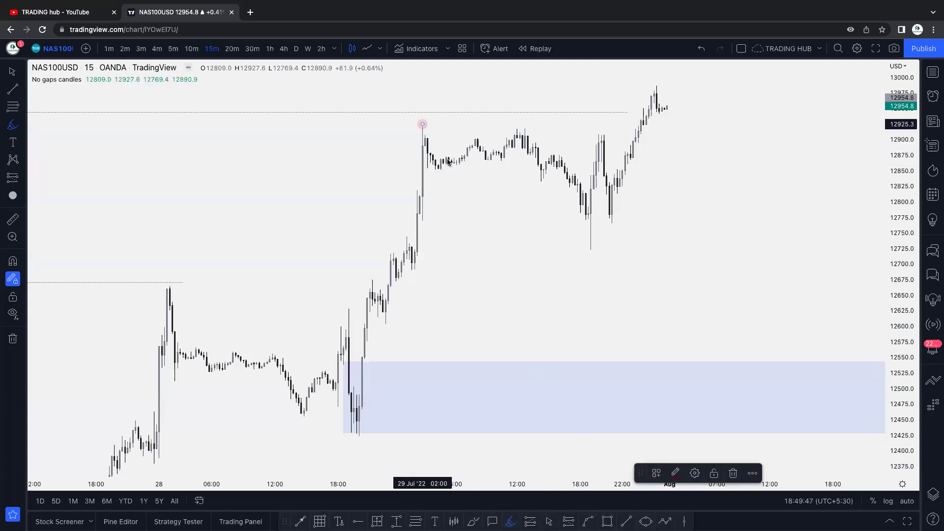
left_click(12, 195)
left_click(422, 123)
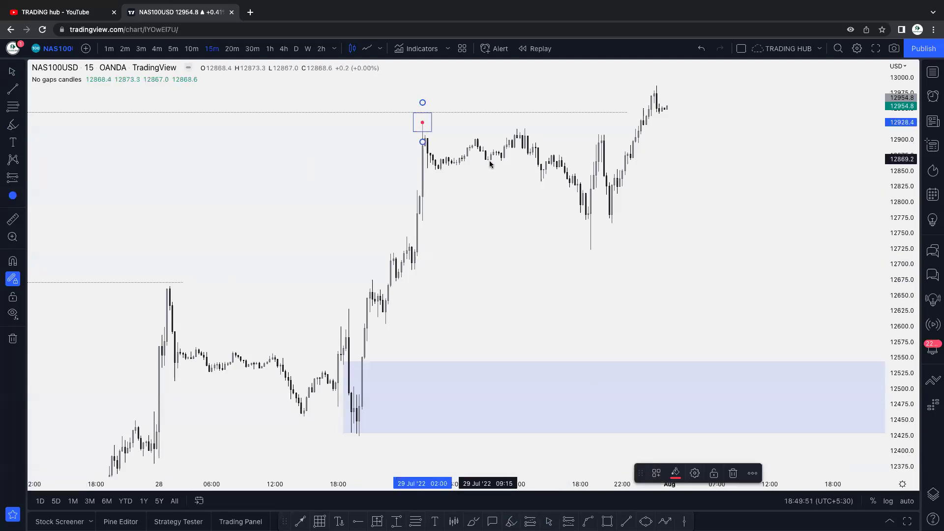
left_click(422, 220)
left_click(589, 227)
Draw a demand zone at about 12,691 to 12,723 from 29 Jul '22 01:15 to 19:00
key("alt+shift+r")
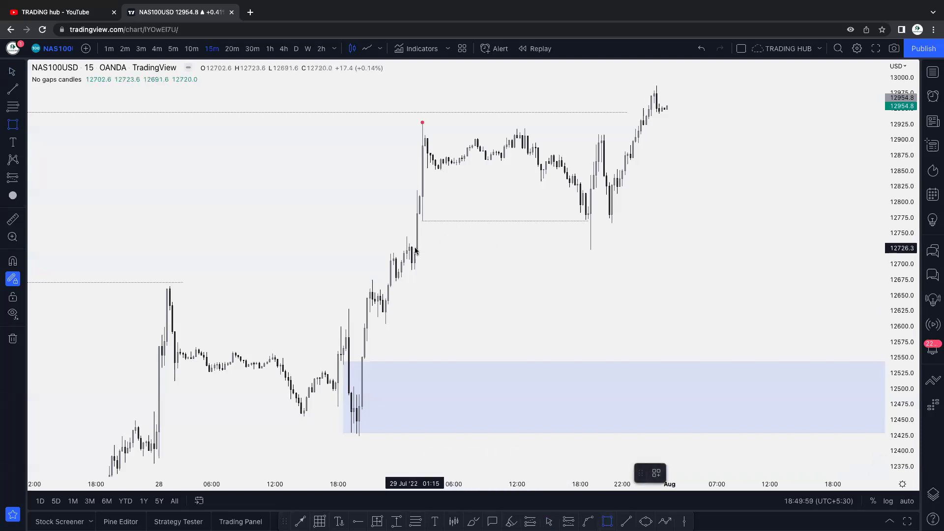
mouse_move(415, 251)
left_mouse_down()
mouse_move(586, 276)
mouse_move(591, 260)
left_mouse_up()
left_click(588, 270)
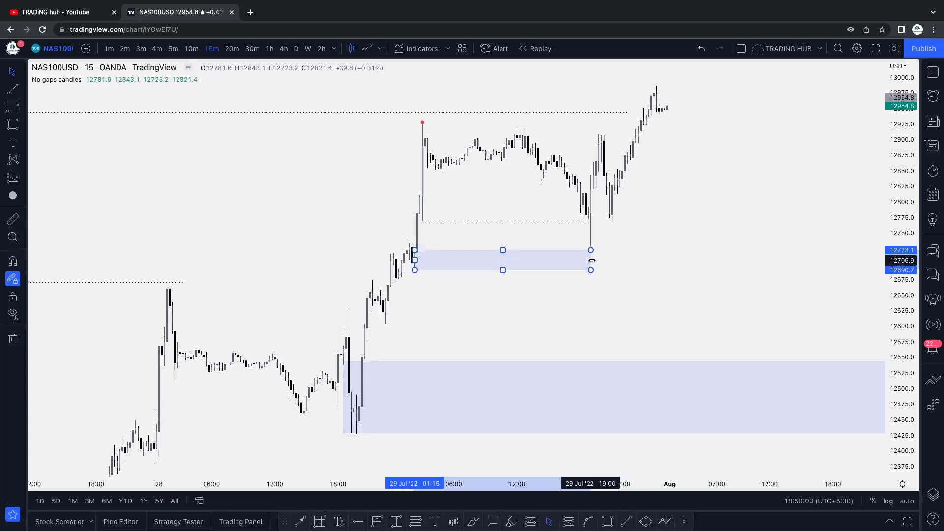
left_click(648, 246)
Label the 12,769 horizontal line IDM with the saved template
left_click(565, 222)
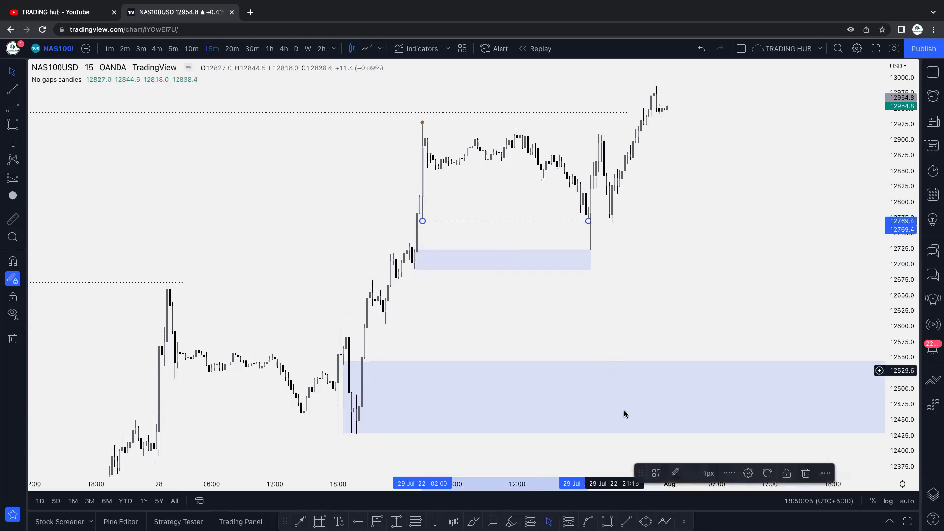
left_click(653, 473)
left_click(659, 473)
left_click(582, 264)
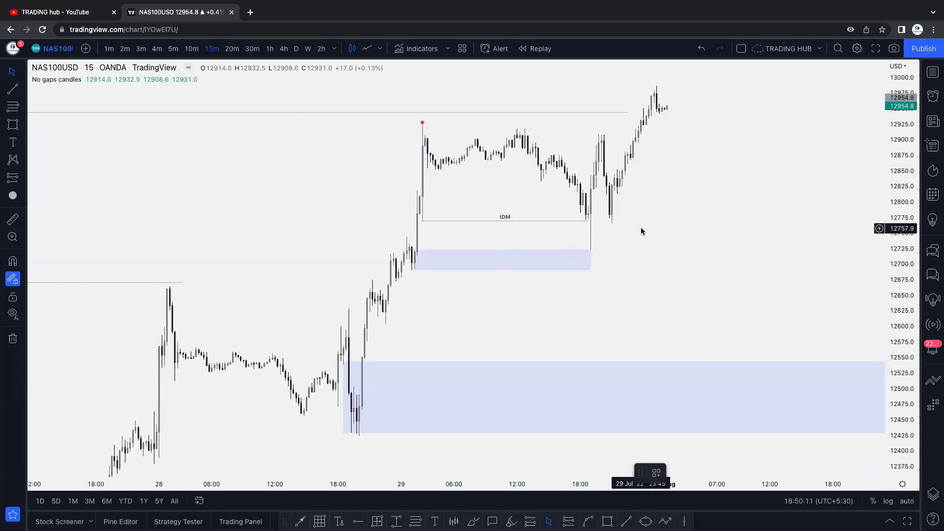
Draw a horizontal line at about 12,927 from the dotted 29 Jul '22 02:00 high to 22:45
left_click_drag(667, 249, 562, 256)
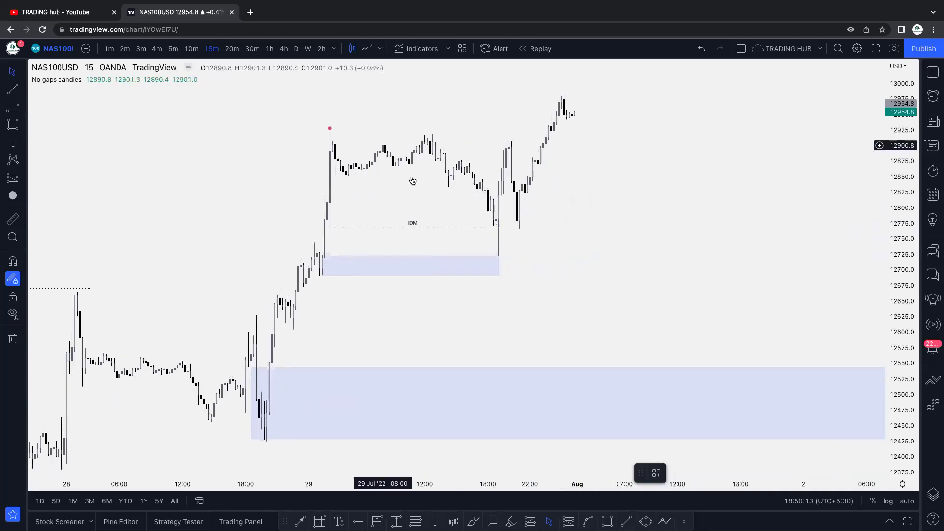
left_click(626, 520)
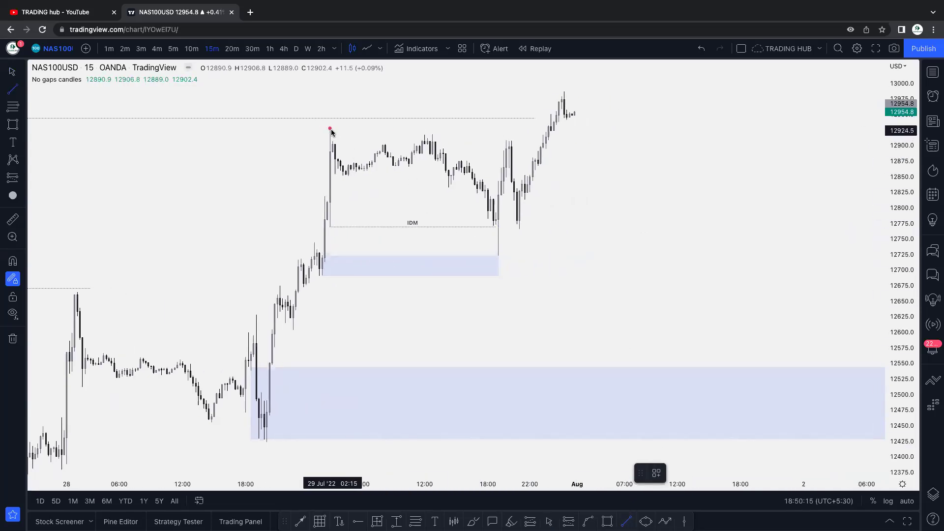
left_click(330, 129)
left_click(537, 129)
Delete the long higher-timeframe horizontal line just above the dotted 29 Jul '22 high
left_click_drag(615, 113, 564, 156)
left_click(477, 160)
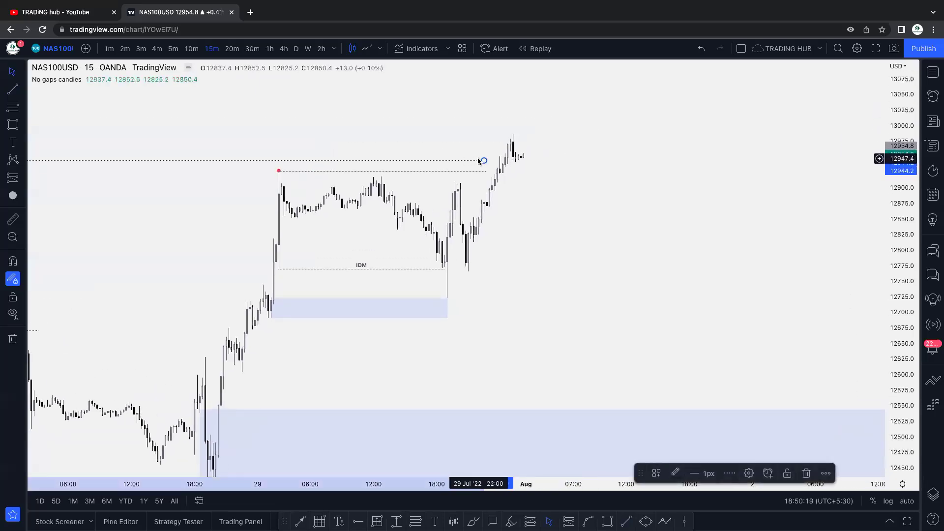
key("Delete")
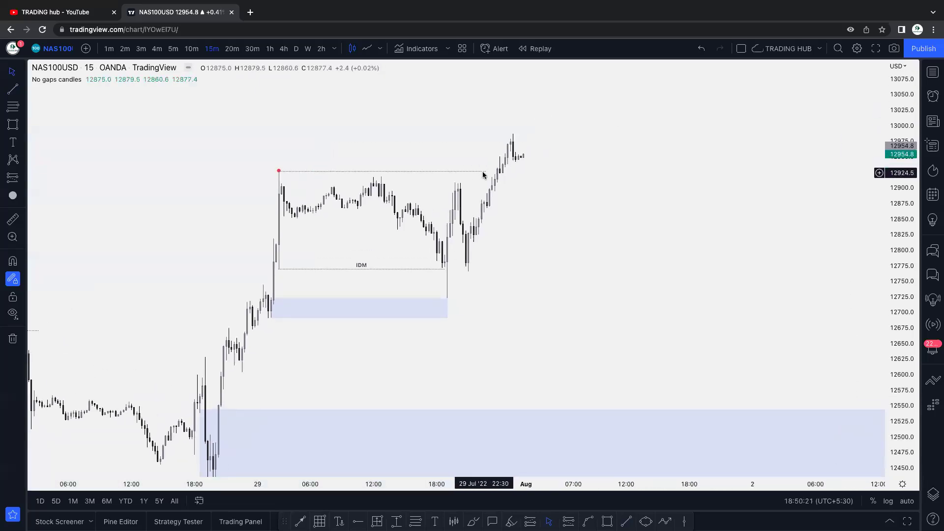
Label the 12,927 horizontal line BOS with the saved template
left_click(484, 172)
left_click(656, 472)
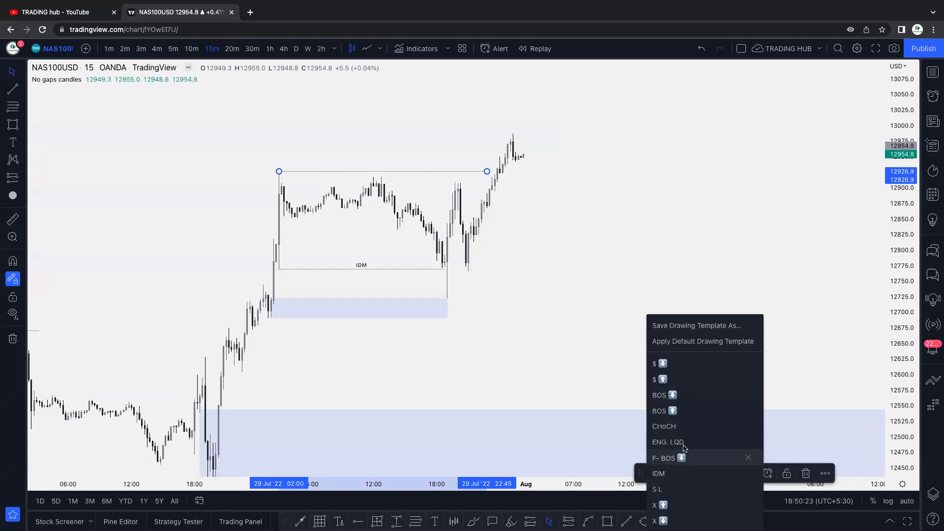
left_click(678, 415)
left_click(573, 265)
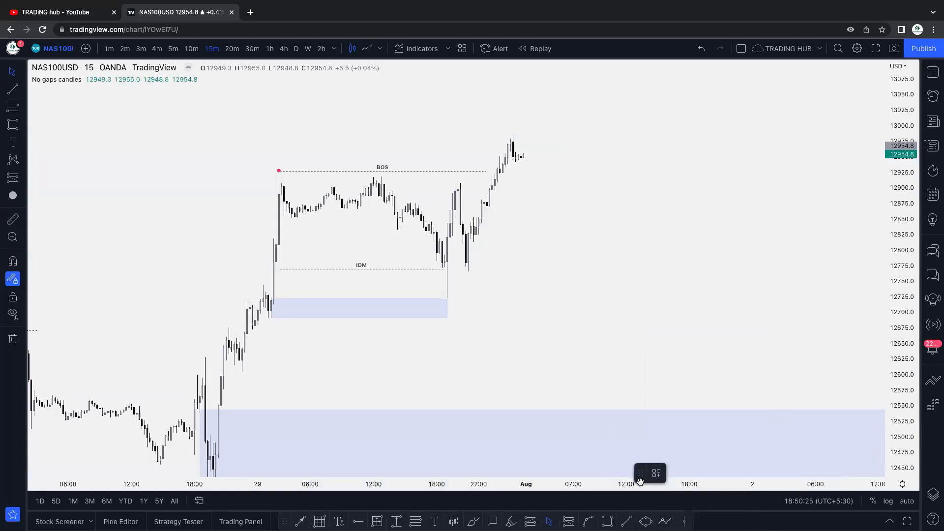
Draw a projected zigzag path from about 12,965 down to 12,912, up to 13,012, down to 12,878 and up to 13,066
left_click(665, 521)
left_click(516, 147)
left_click(528, 181)
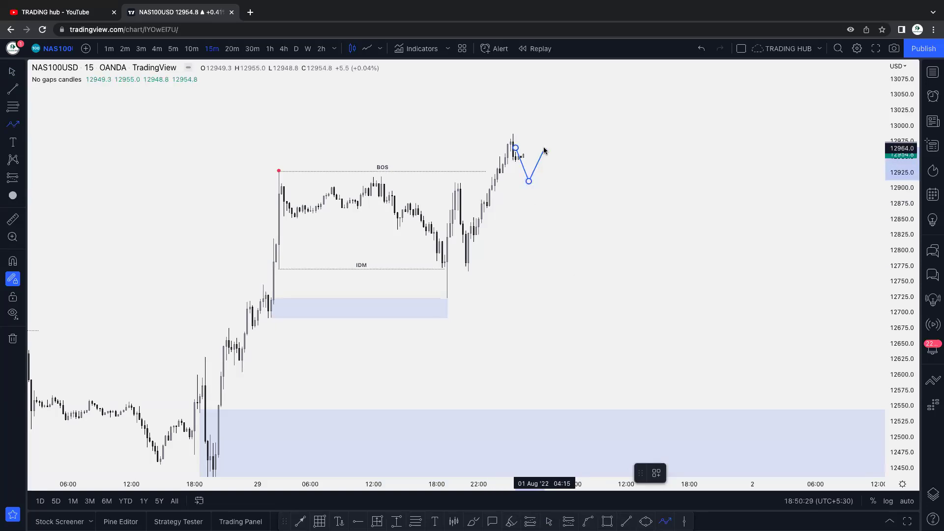
left_click(555, 118)
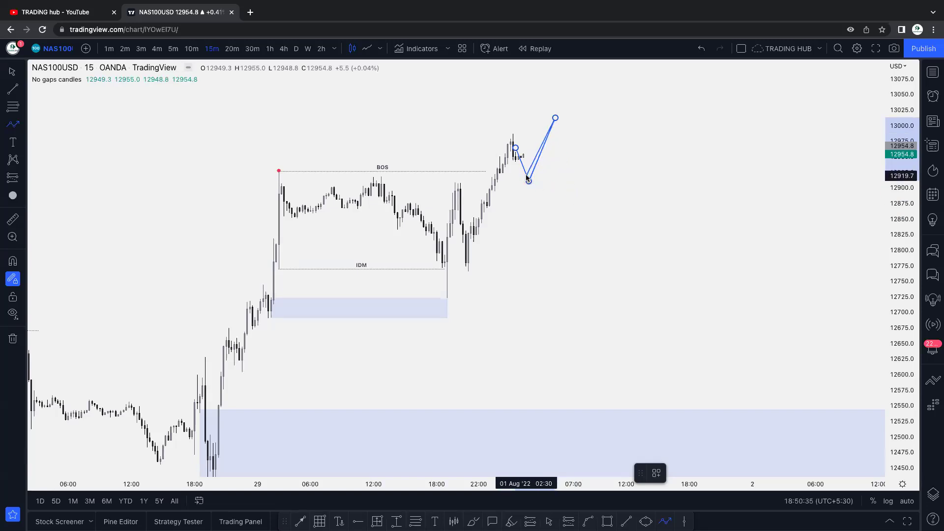
left_click(576, 202)
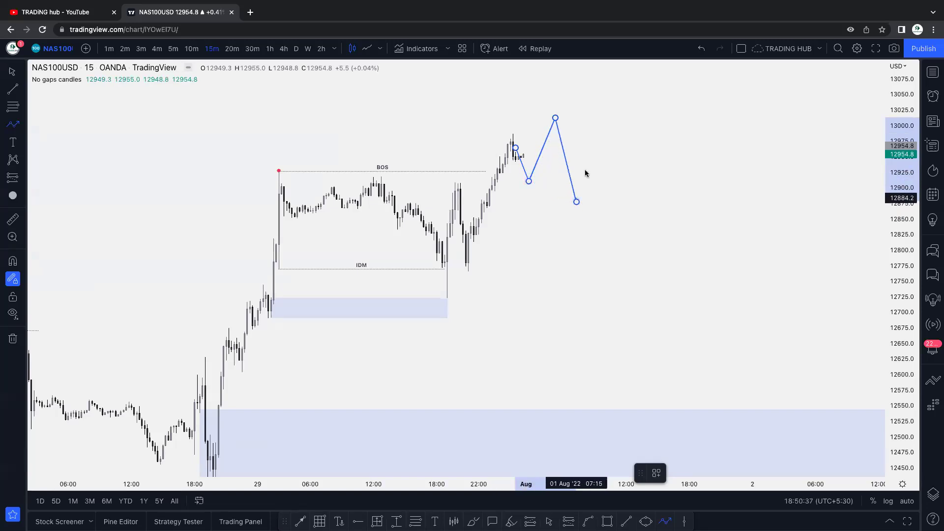
double_click(608, 85)
Draw a demand zone rectangle from about 12,892 to 12,867, from the last rally's base to the projected path's second low
left_click(607, 521)
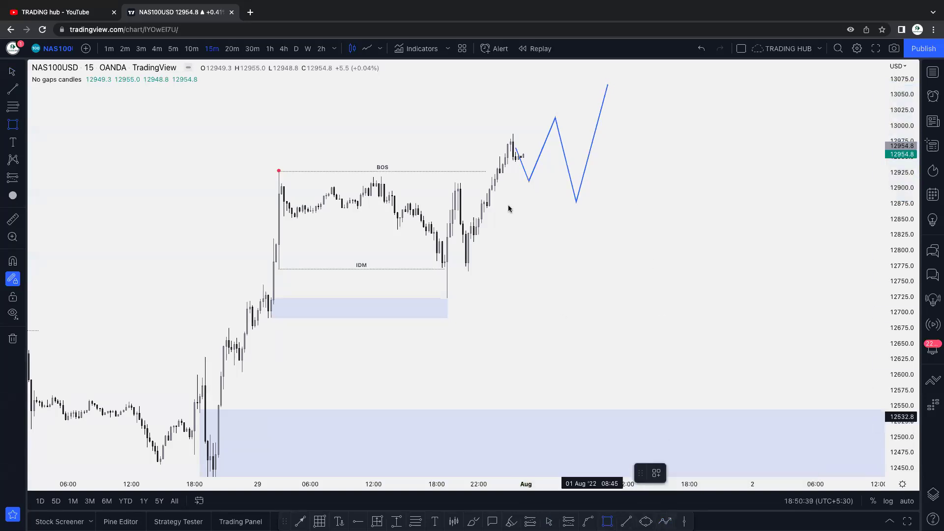
left_click_drag(487, 193, 577, 210)
left_click(624, 216)
left_click(531, 181)
left_click(426, 255)
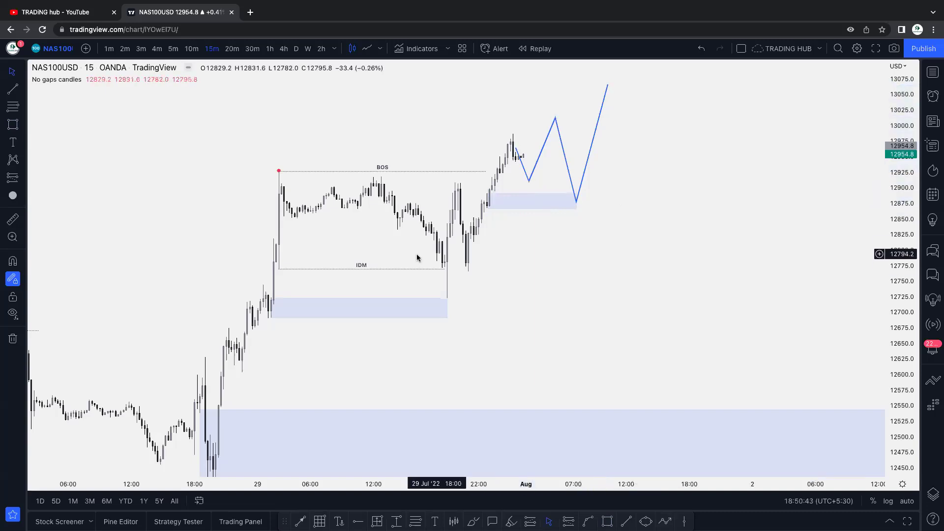
Copy the IDM line to 12,910 at the projected path's first low and align its label below the line
left_click(373, 269)
left_click_drag(373, 272, 549, 183)
double_click(547, 182)
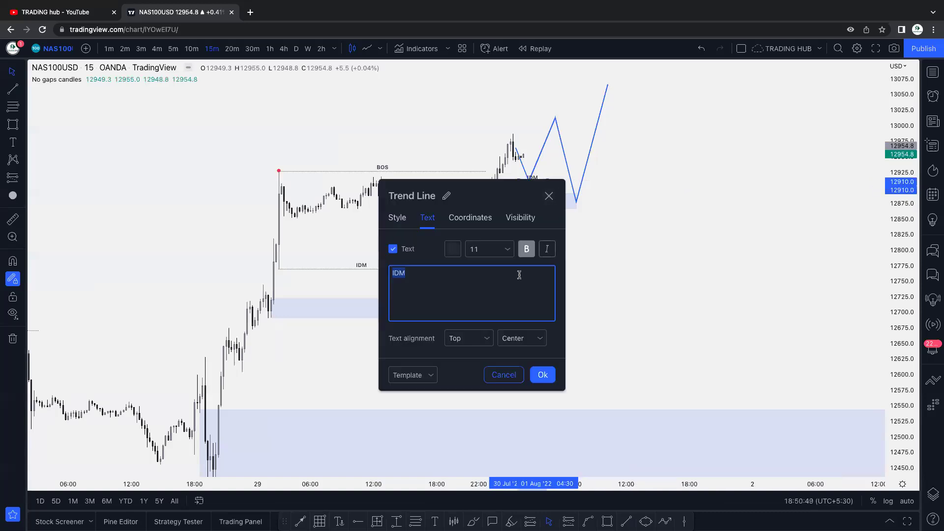
left_click(461, 344)
left_click(460, 386)
left_click(543, 375)
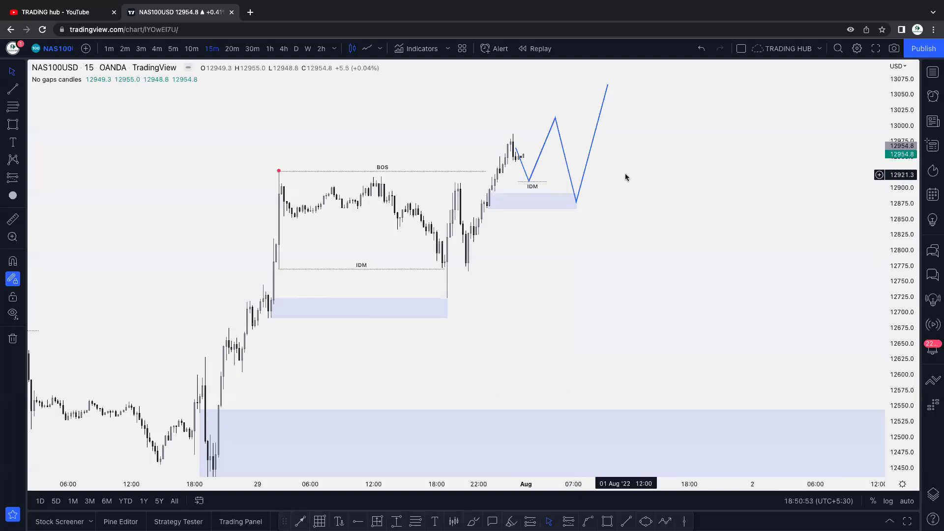
Copy the BOS line to the 28 Jul '22 01:00 high at about 12,663 and end it at about 16:15
scroll(625, 173, "down", 1)
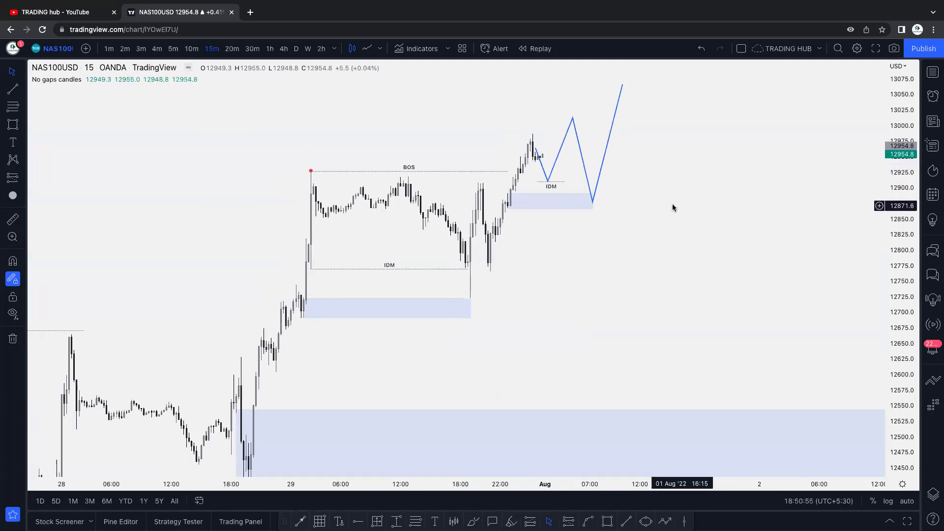
left_click_drag(623, 243, 676, 178)
scroll(592, 256, "left", 4)
scroll(592, 255, "down", 1)
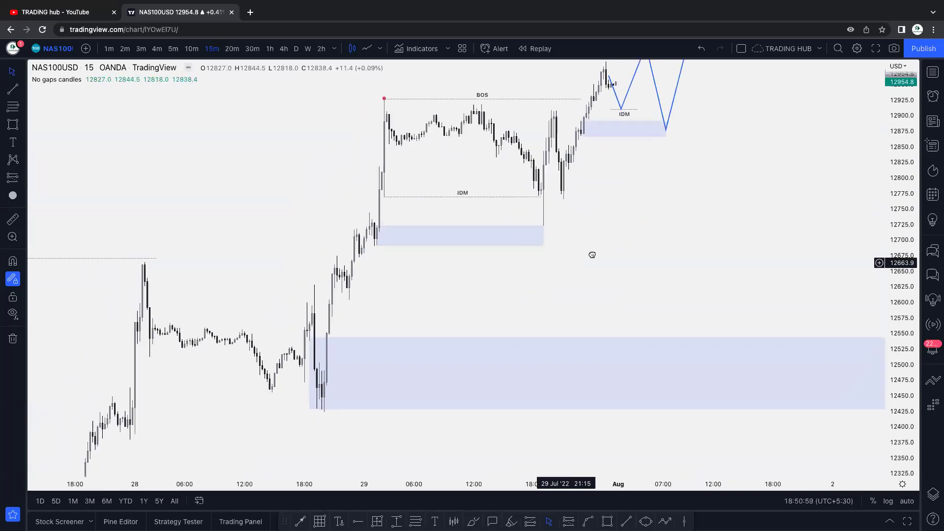
left_click_drag(596, 259, 695, 241)
left_click_drag(446, 248, 432, 282)
left_click(693, 93)
left_click_drag(694, 95, 455, 260)
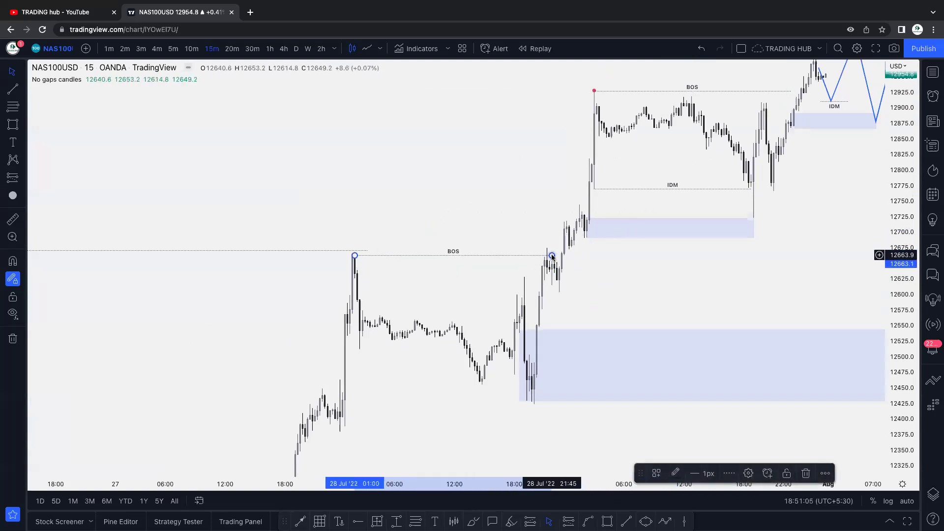
left_click_drag(551, 255, 500, 256)
Copy the red dot marker from the 29 Jul '22 high onto the 28 Jul '22 high
left_click(594, 90)
mouse_move(594, 90)
left_mouse_down()
mouse_move(458, 145)
mouse_move(350, 249)
mouse_move(594, 90)
left_mouse_up()
left_click(373, 238)
left_click_drag(477, 143, 472, 112)
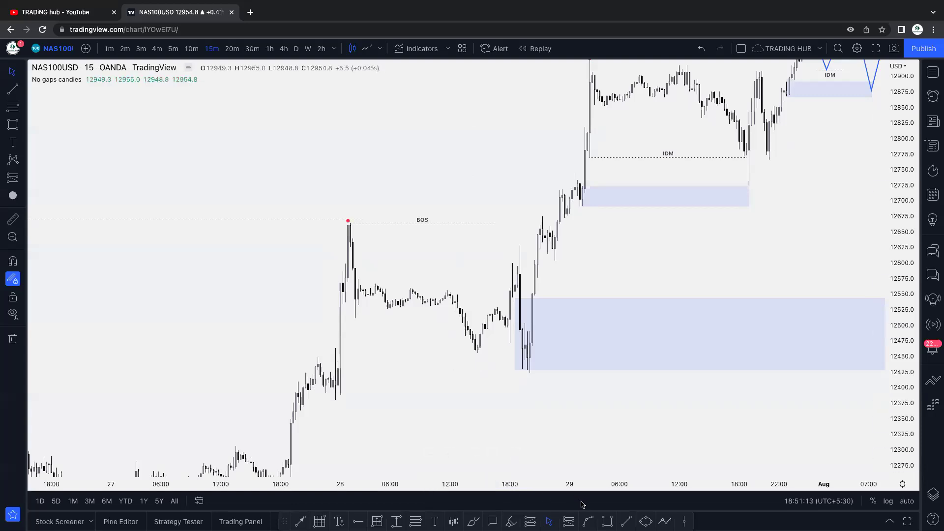
Draw a demand zone rectangle from 28 Jul '22 00:00 to 20:00 between about 12,430 and 12,395
left_click(608, 521)
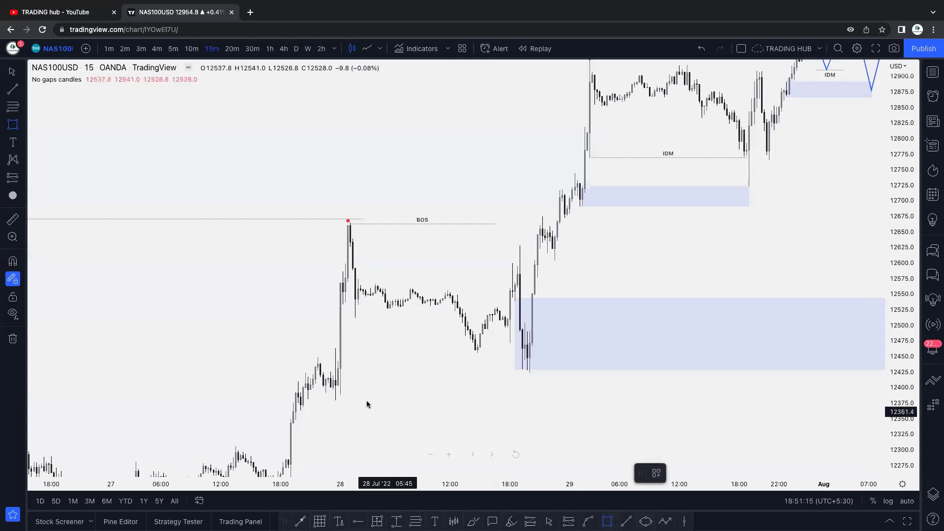
left_click_drag(340, 369, 530, 391)
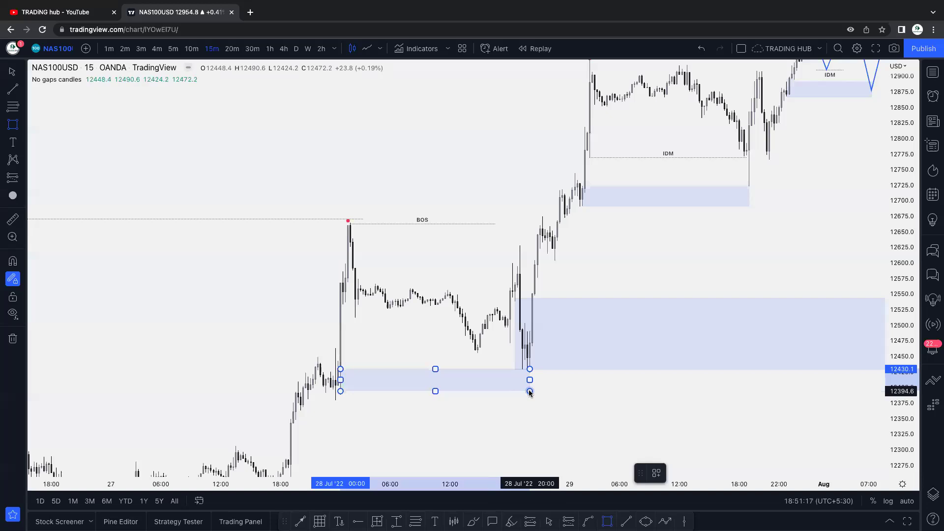
left_click(426, 328)
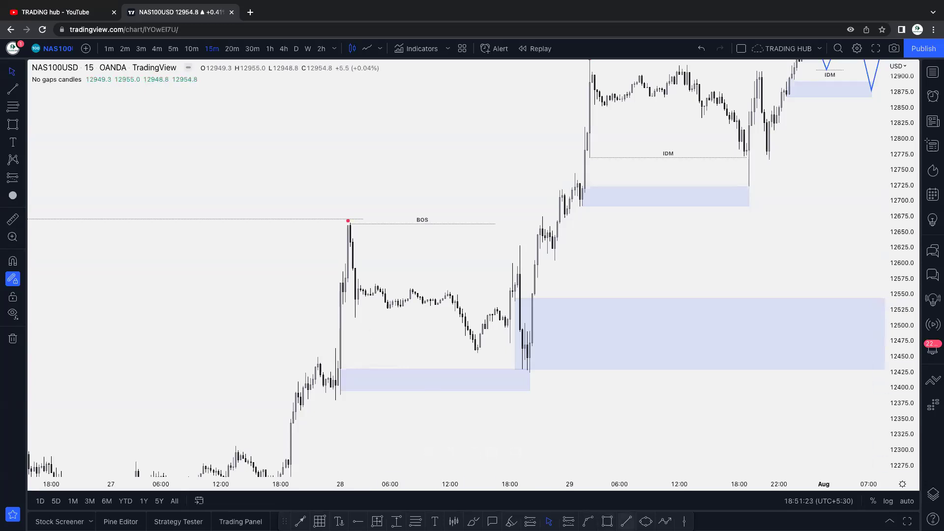
Draw a short horizontal line at about 12,533 ending at 28 Jul '22 01:15 and label it IDM with the saved template
left_click(626, 522)
left_click(343, 305)
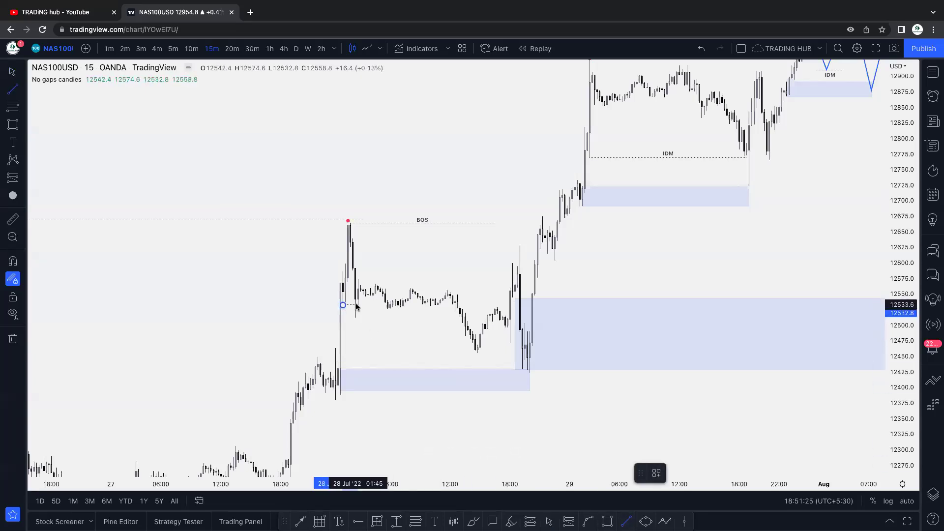
left_click(353, 306)
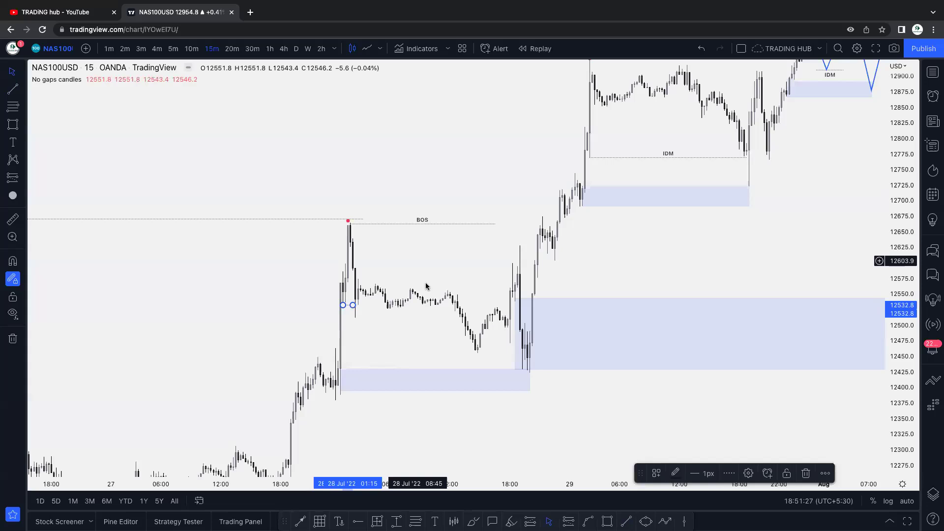
left_click(655, 473)
left_click(660, 473)
Align the 28 Jul '22 IDM line's label below the line
left_click_drag(634, 282, 441, 319)
double_click(180, 334)
left_click(467, 338)
left_click(460, 373)
left_click(542, 375)
left_click_drag(628, 263, 509, 343)
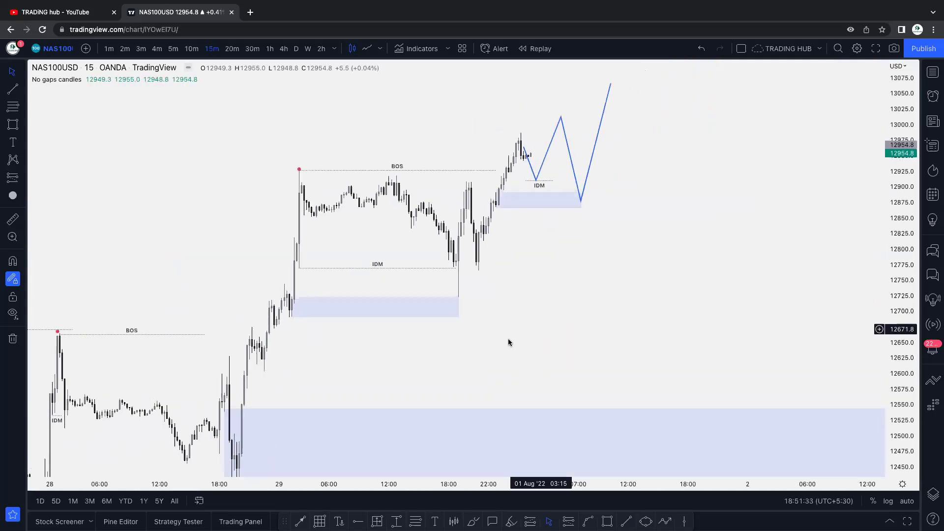
scroll(601, 282, "up", 3)
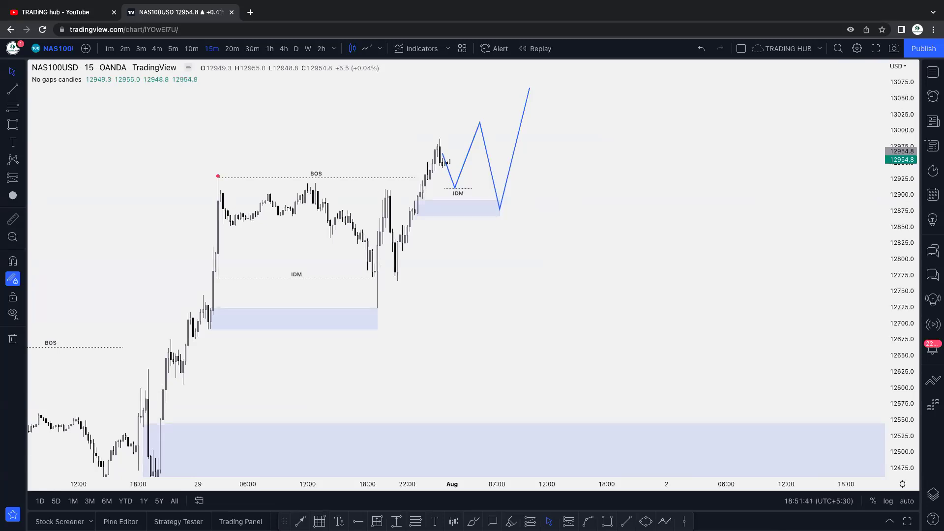
left_click_drag(655, 190, 733, 154)
left_click_drag(620, 226, 705, 197)
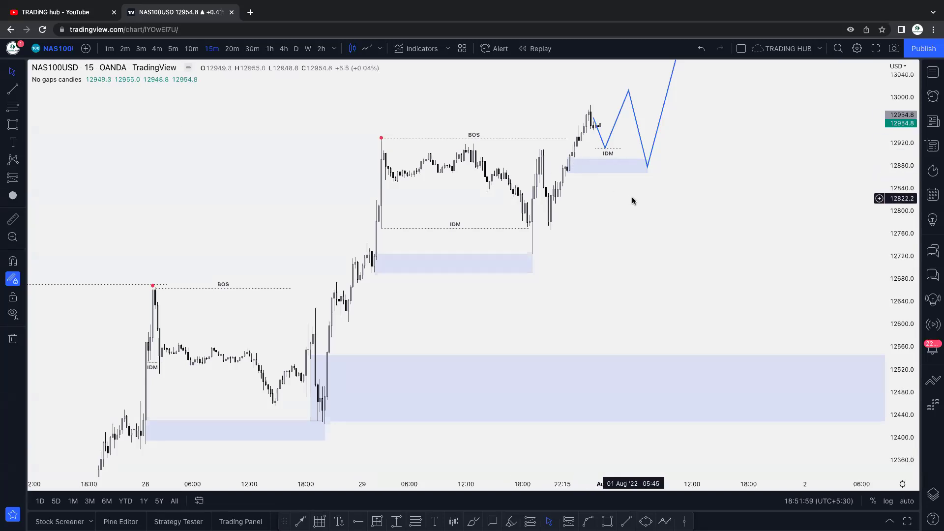
Switch the chart to the NSE NIFTY 50 index on the daily timeframe, fitting the earlier markup from 2021 onward
type("NIFTY")
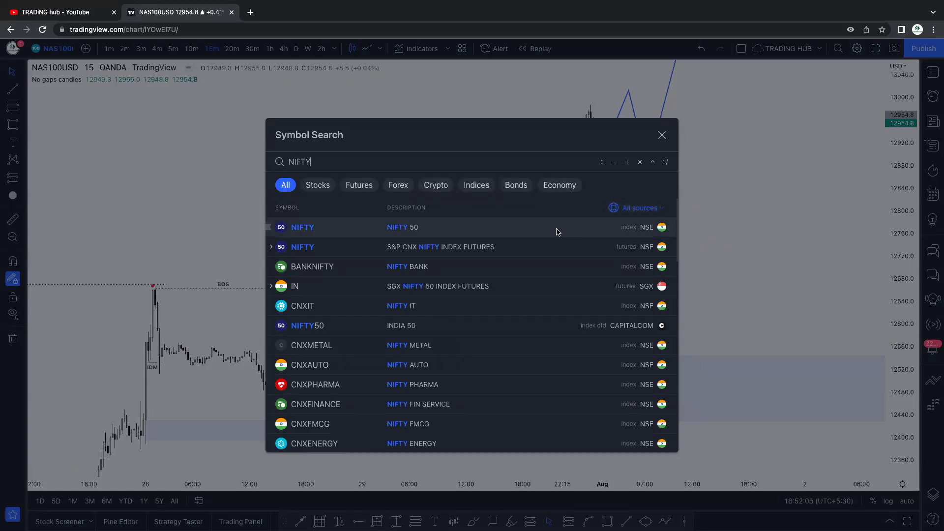
left_click(523, 229)
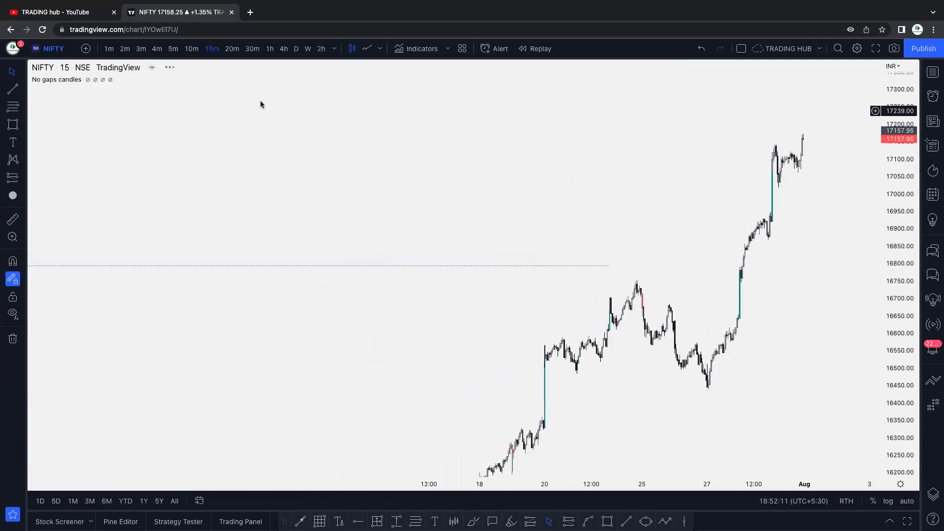
left_click(296, 48)
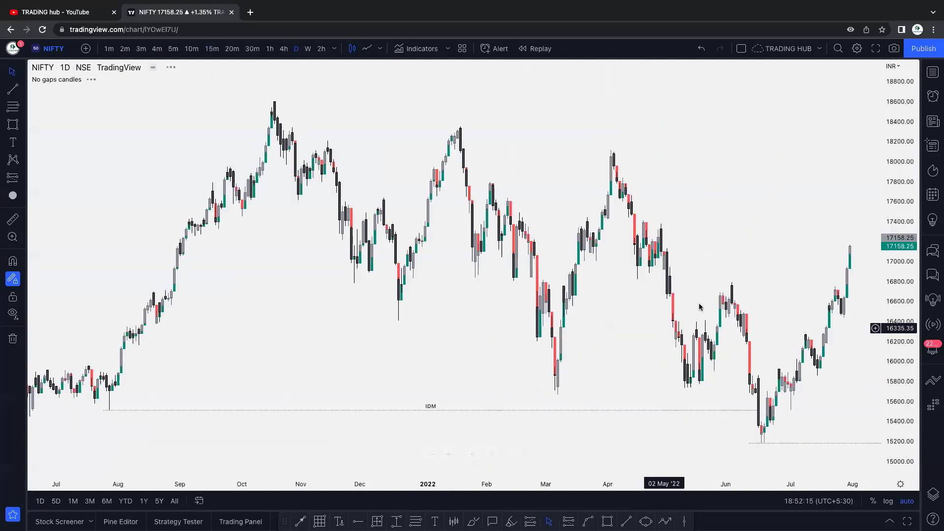
left_click_drag(894, 268, 888, 153)
left_click_drag(732, 270, 544, 365)
scroll(243, 228, "down", 1)
left_click_drag(242, 221, 280, 251)
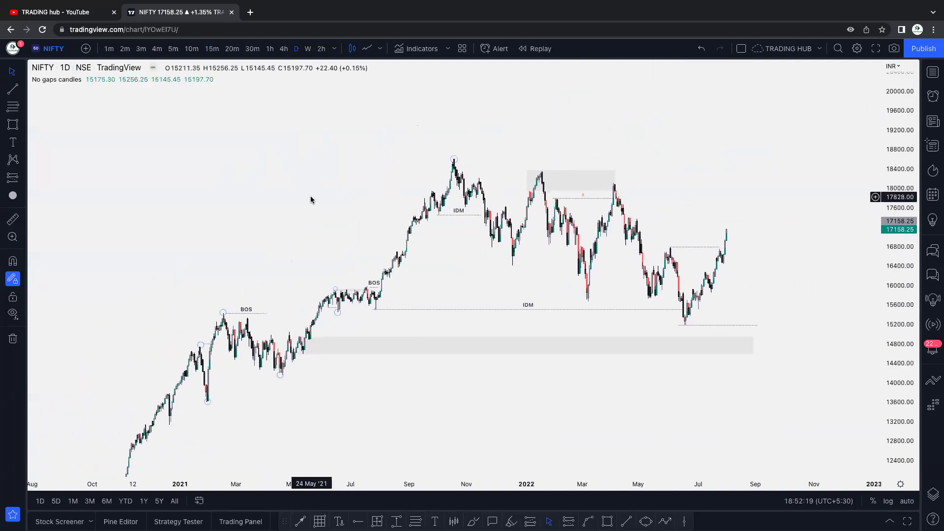
Change NIFTY to the weekly timeframe and rescale the chart to fit the 2019 to 2022 price swings
left_click(308, 50)
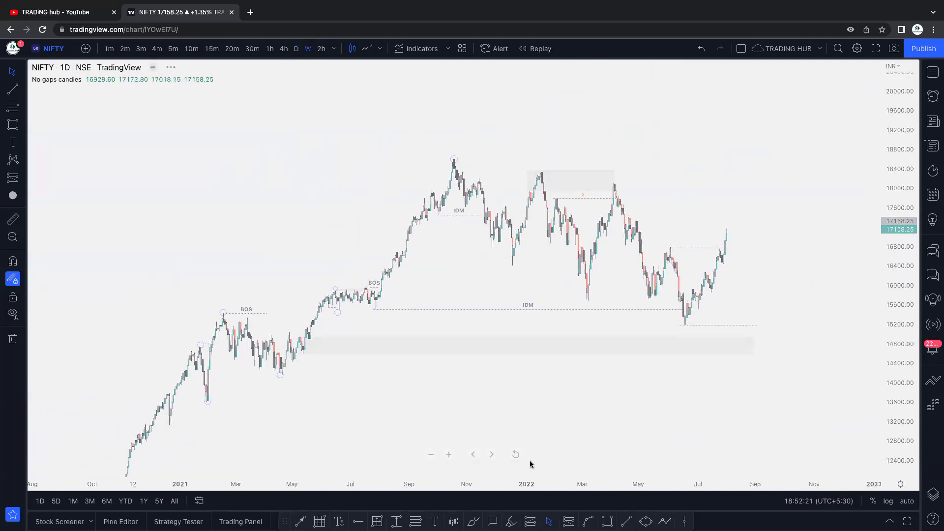
left_click(514, 456)
left_click_drag(707, 259, 501, 372)
left_click_drag(884, 233, 884, 160)
left_click_drag(725, 258, 689, 398)
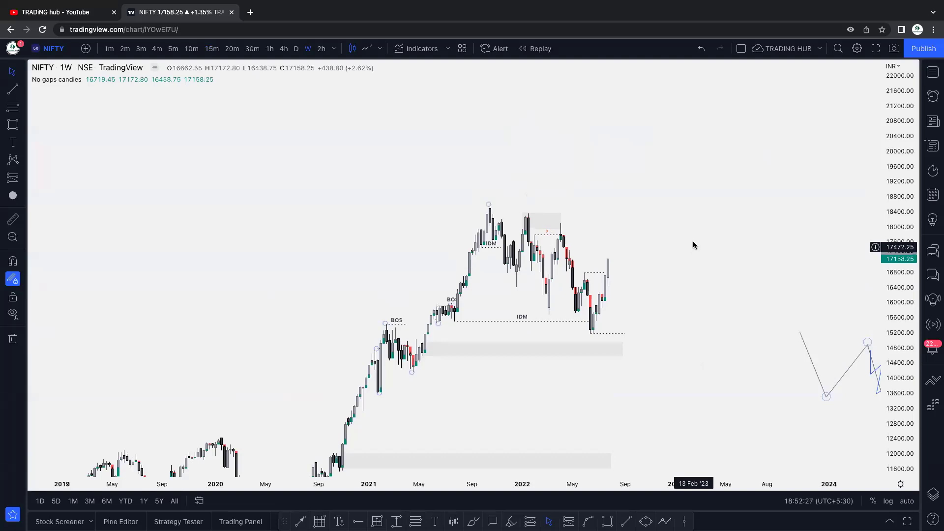
left_click_drag(693, 245, 685, 199)
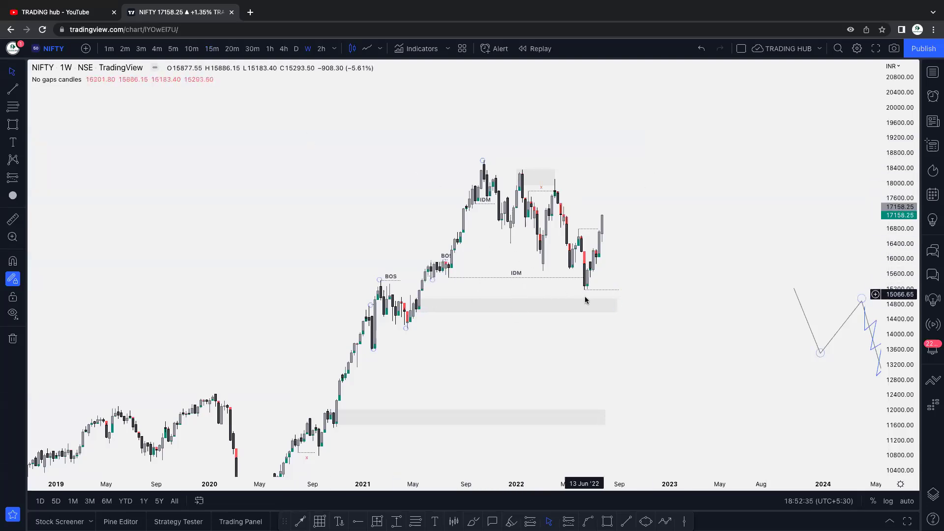
Shorten the grey zone under the long IDM line to 27 Jun '22 and align that line's label below it
left_click_drag(616, 305, 590, 306)
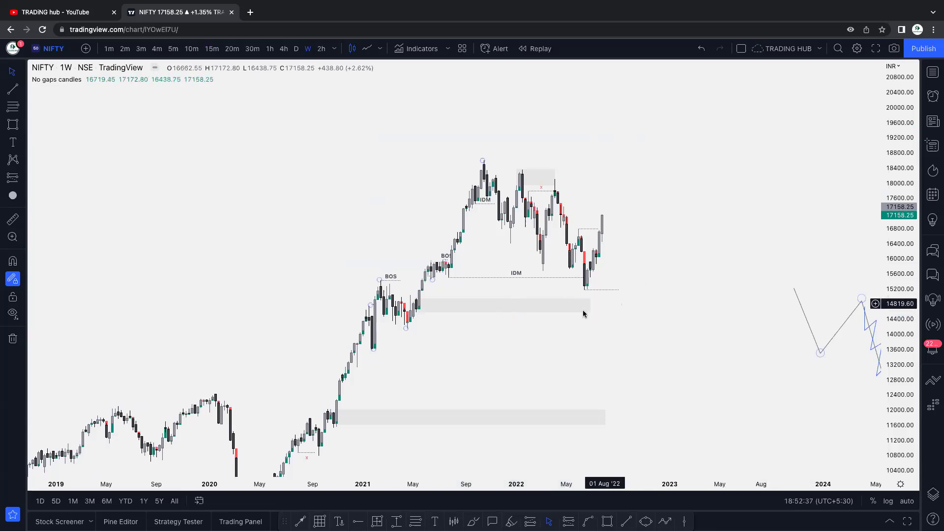
double_click(573, 277)
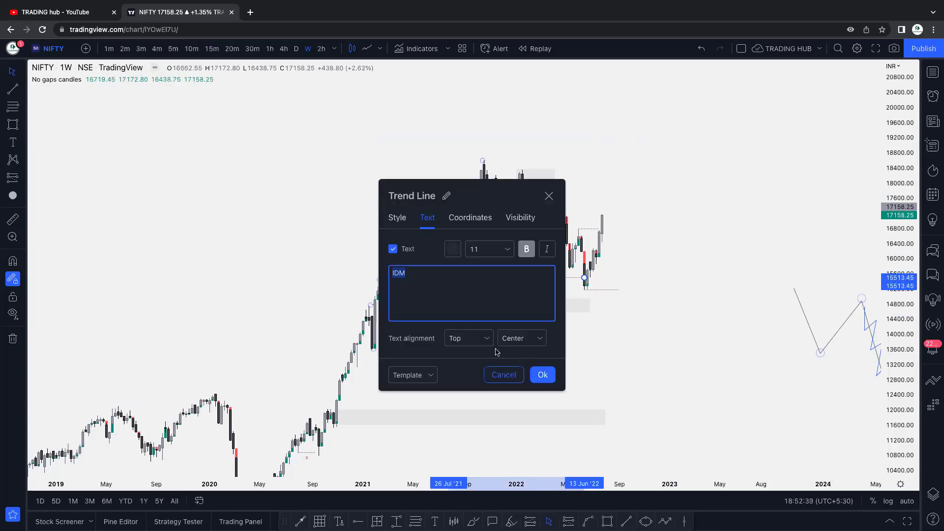
left_click(469, 338)
left_click(460, 388)
left_click(542, 374)
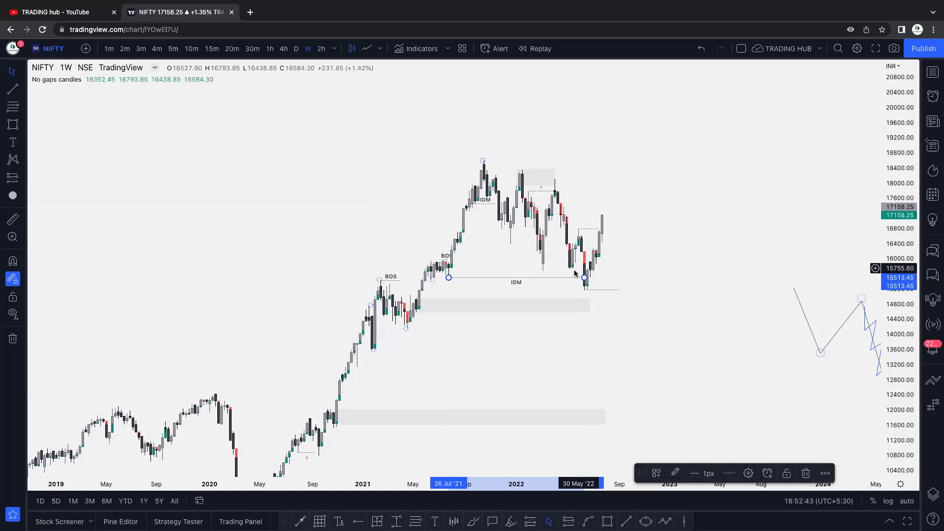
left_click(631, 268)
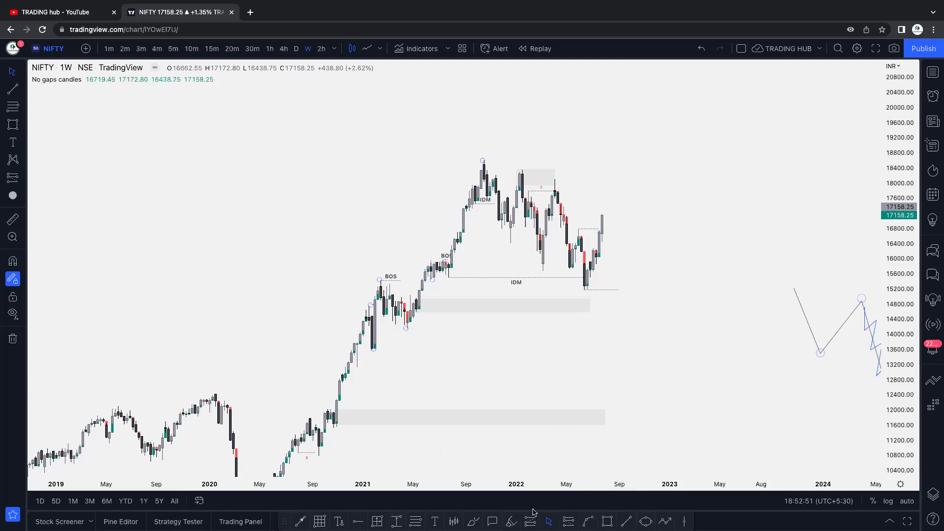
Shorten the horizontal line at about 16,800 slightly and extend the grey zone under the long IDM line to 24 Oct '22
left_click(607, 521)
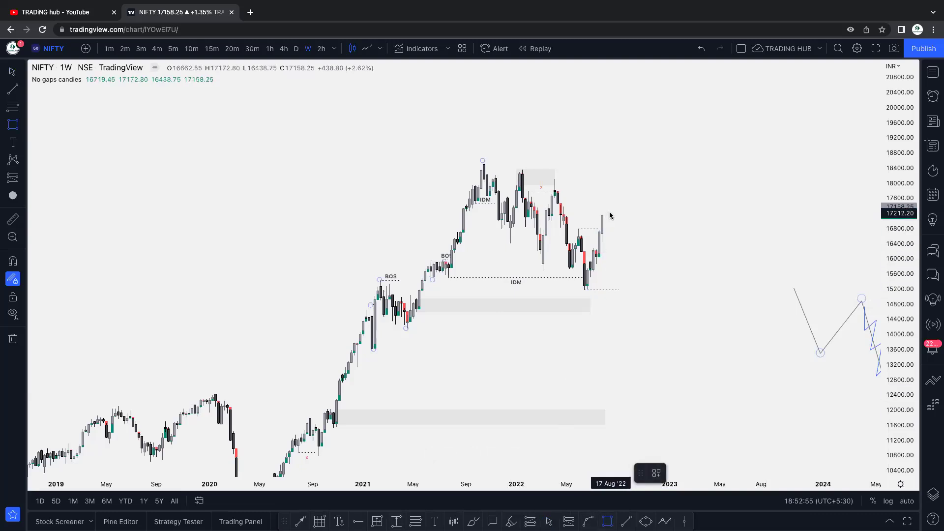
key("Escape")
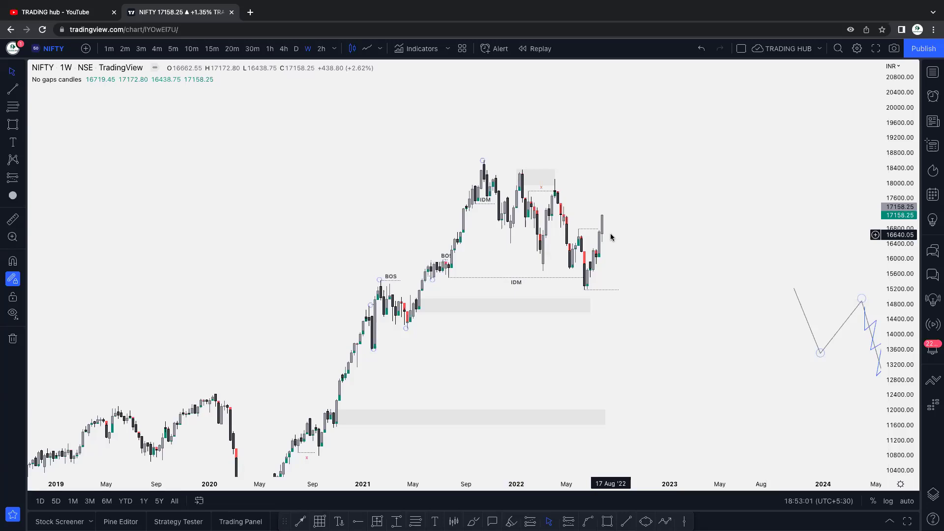
left_click(613, 291)
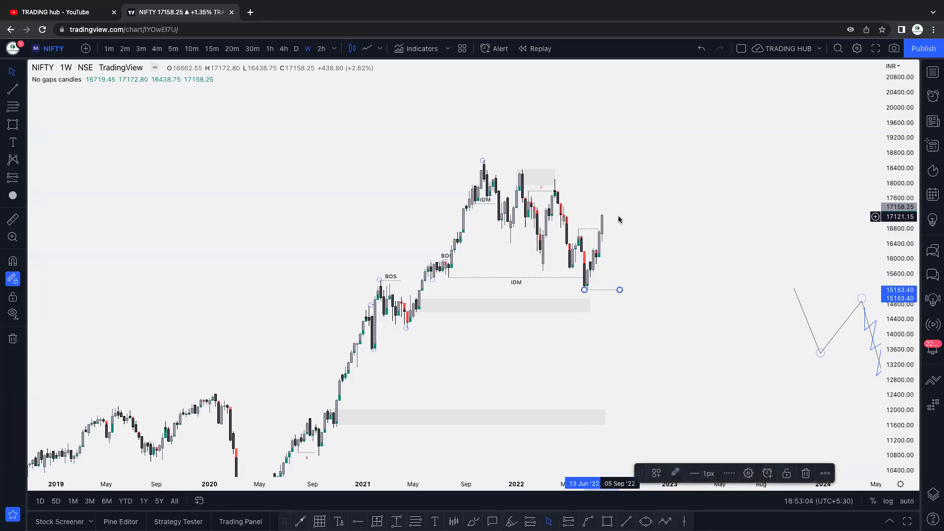
left_click_drag(598, 227, 595, 226)
left_click(595, 229)
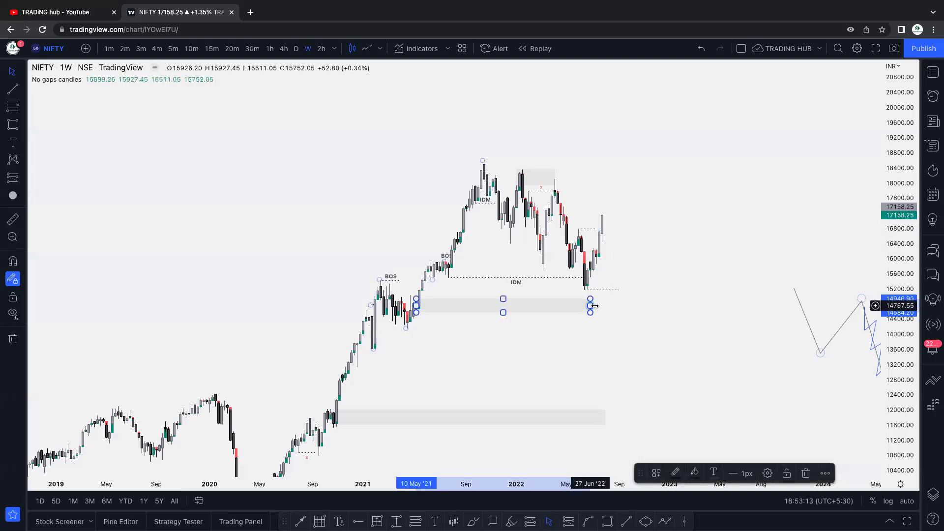
left_click_drag(588, 306, 637, 306)
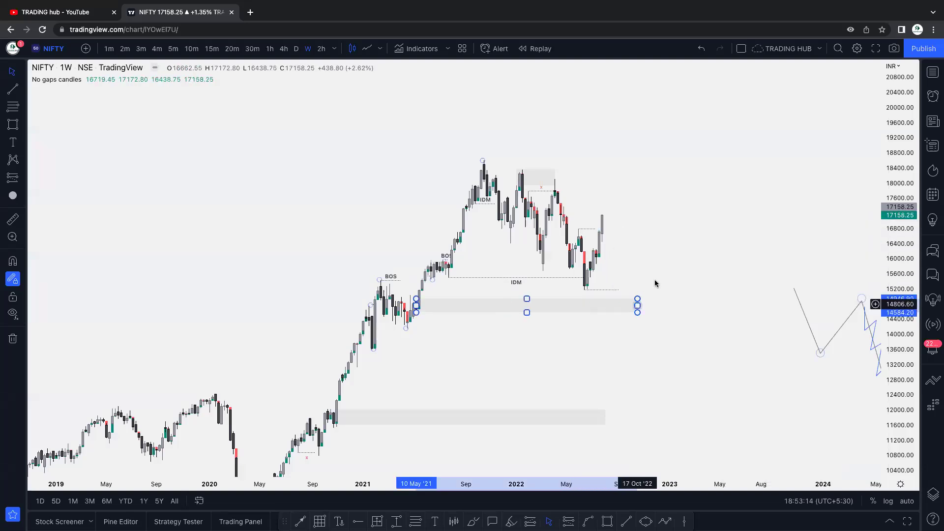
Extend the short horizontal line at about 16,800 slightly so it reaches the latest rising candles
left_click(638, 305)
left_click(653, 236)
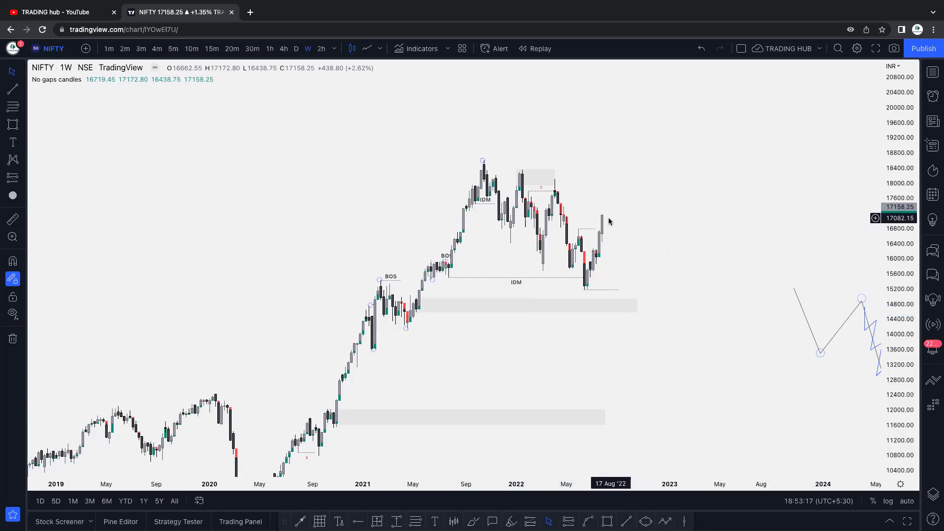
left_click_drag(595, 231, 600, 230)
left_click(624, 222)
left_click(640, 215)
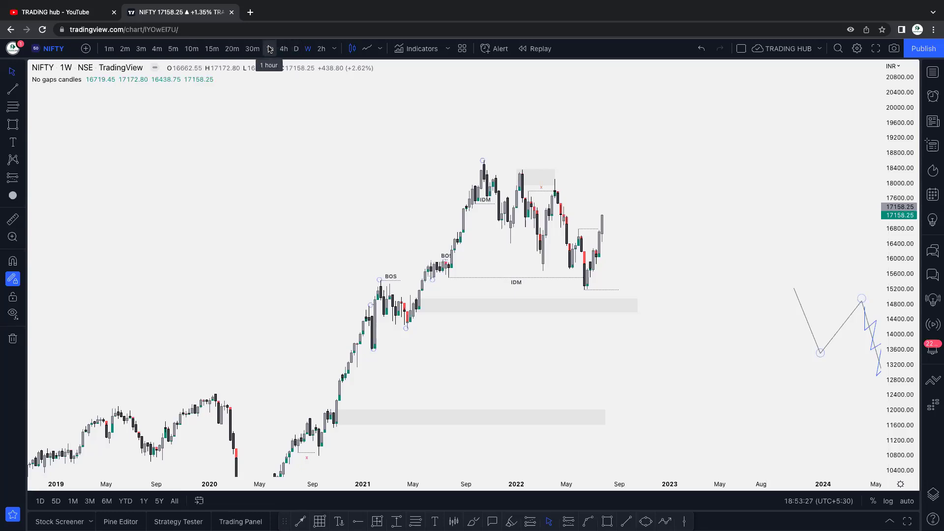
Change NIFTY to the 4-hour timeframe, reset the chart scaling and fit the price swings from April to August 2022
left_click(284, 49)
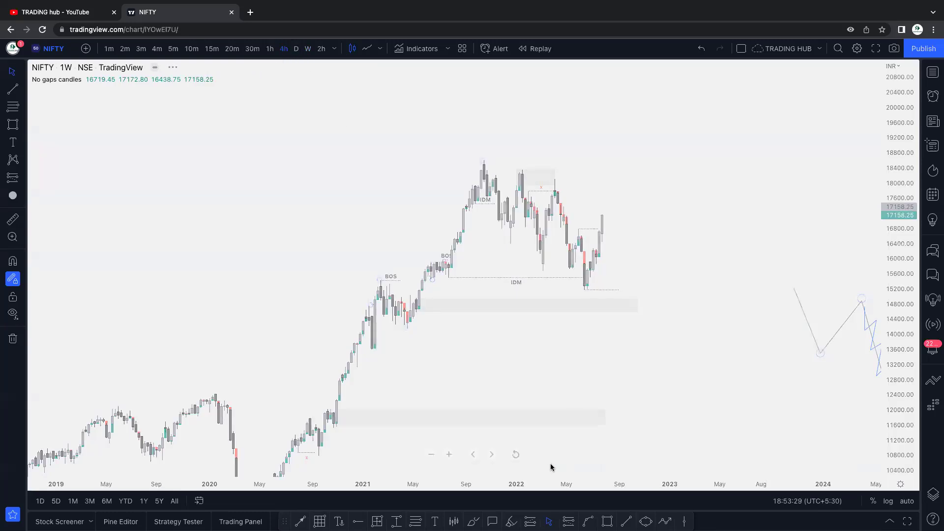
left_click(516, 455)
scroll(665, 351, "down", 3)
left_click_drag(725, 317, 645, 320)
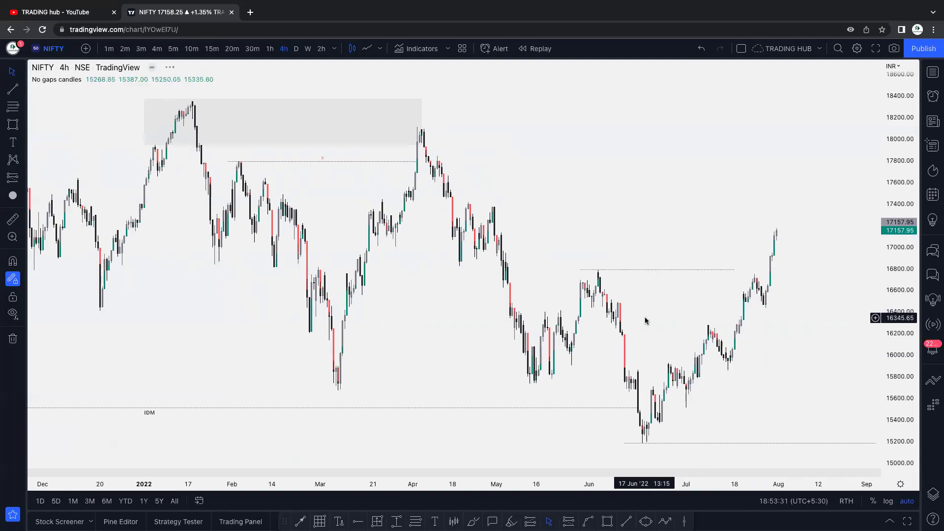
scroll(639, 320, "up", 1)
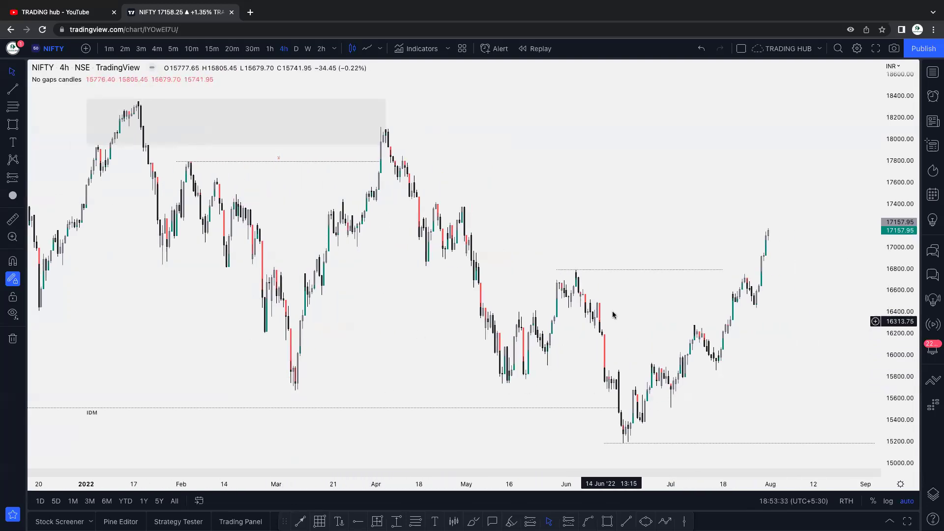
left_click_drag(645, 270, 540, 251)
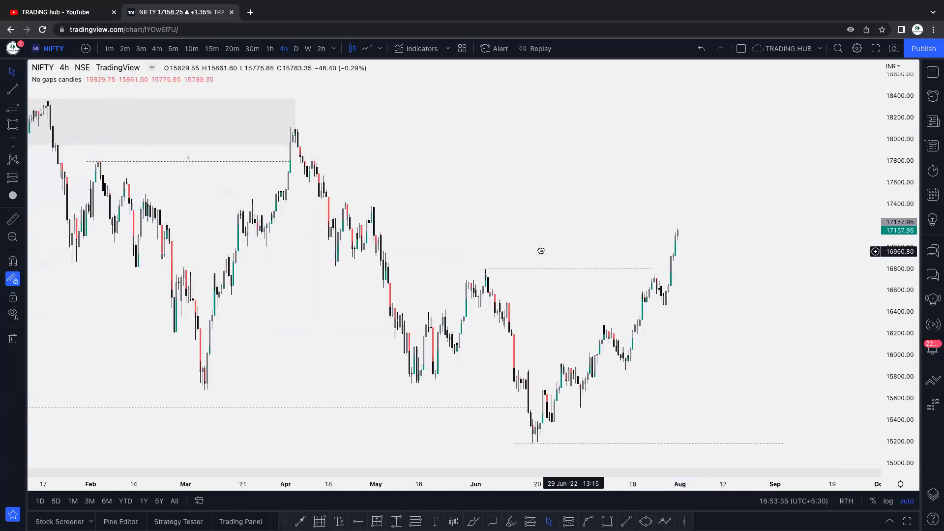
scroll(683, 259, "up", 2)
scroll(790, 249, "up", 1)
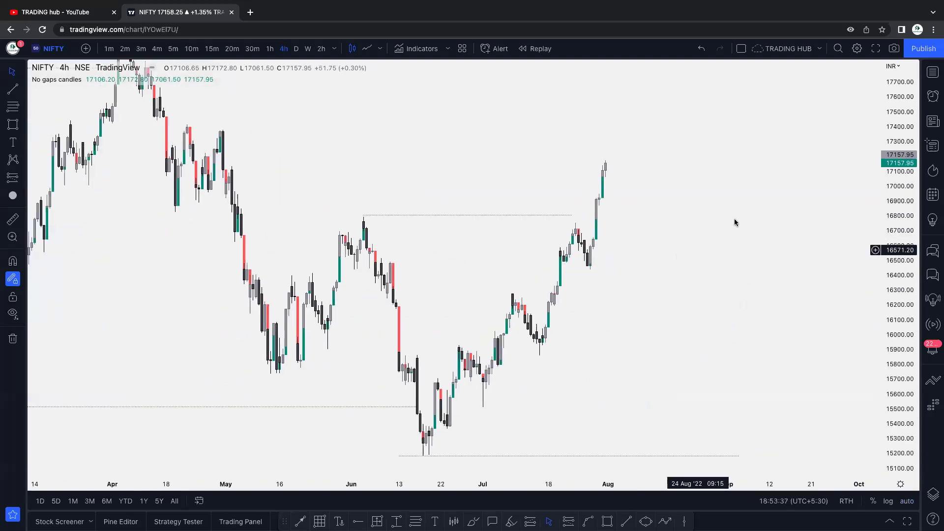
Draw a dotted horizontal line at about 16,440 from the 27 Jul '22 swing low to 17 Aug '22
left_click_drag(736, 222, 768, 223)
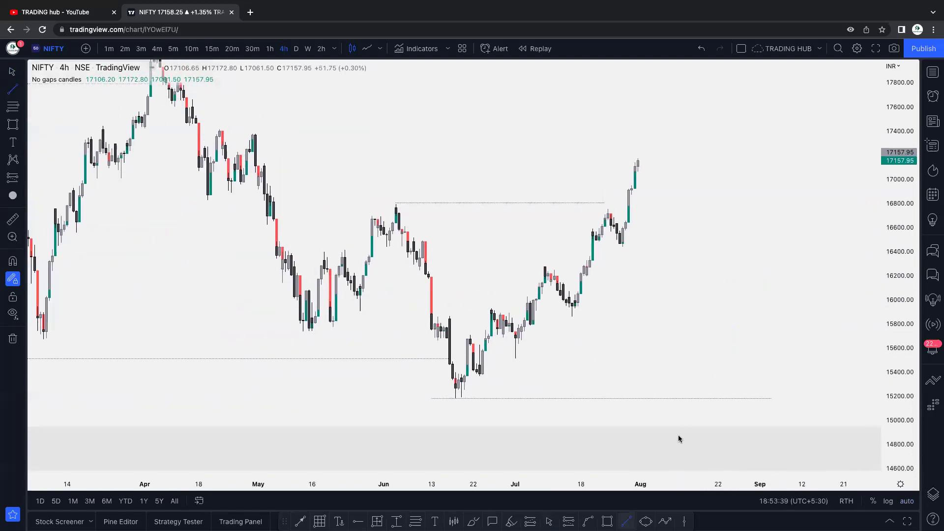
left_click(622, 247)
left_click(703, 247)
left_click(640, 182)
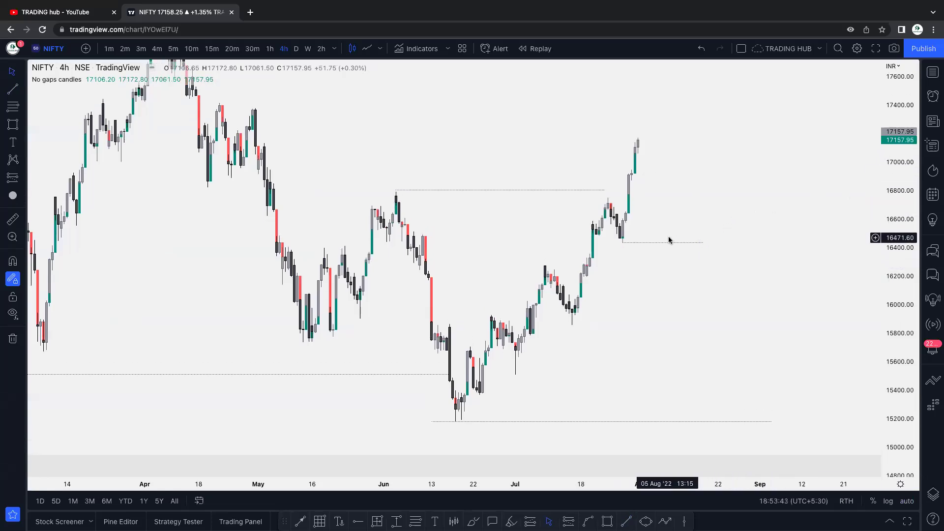
Draw a blue demand zone between about 16,210 and 16,320 from 19 Jul '22 to late August 2022
left_click(608, 521)
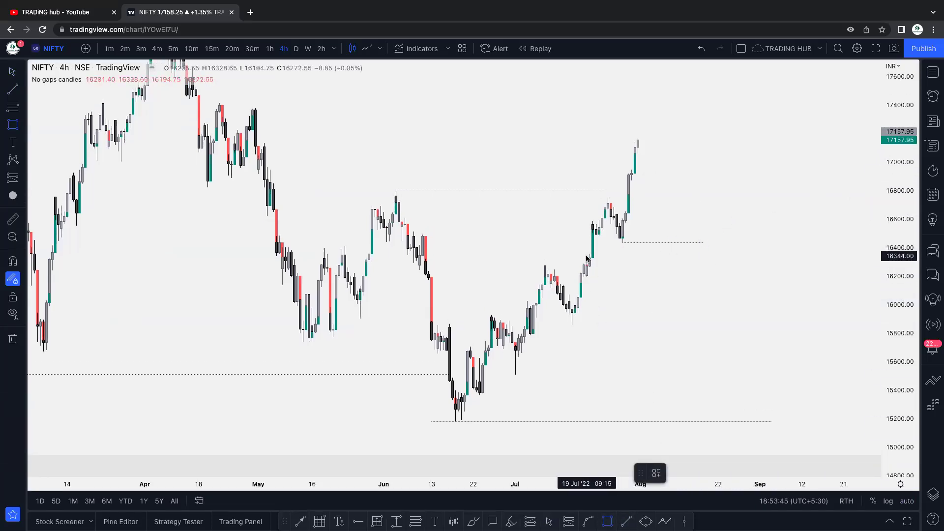
left_click_drag(587, 260, 740, 274)
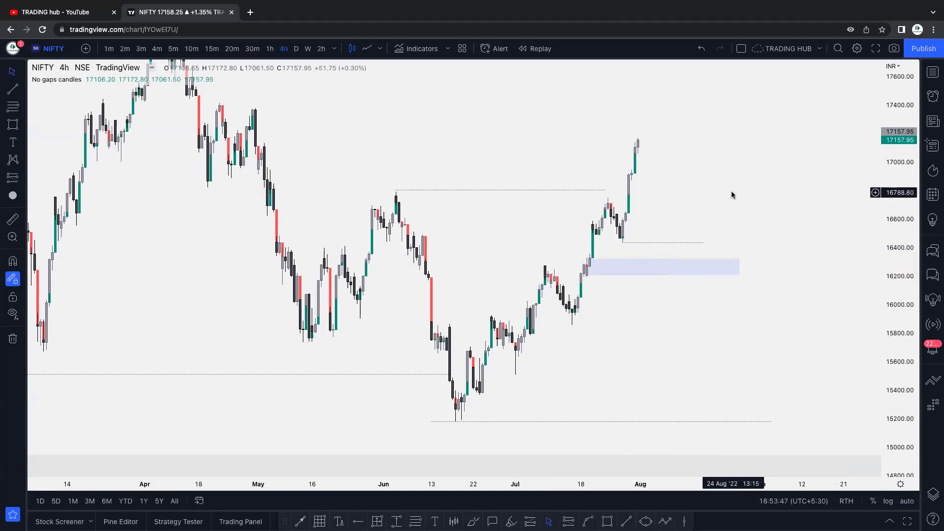
left_click_drag(635, 330, 630, 321)
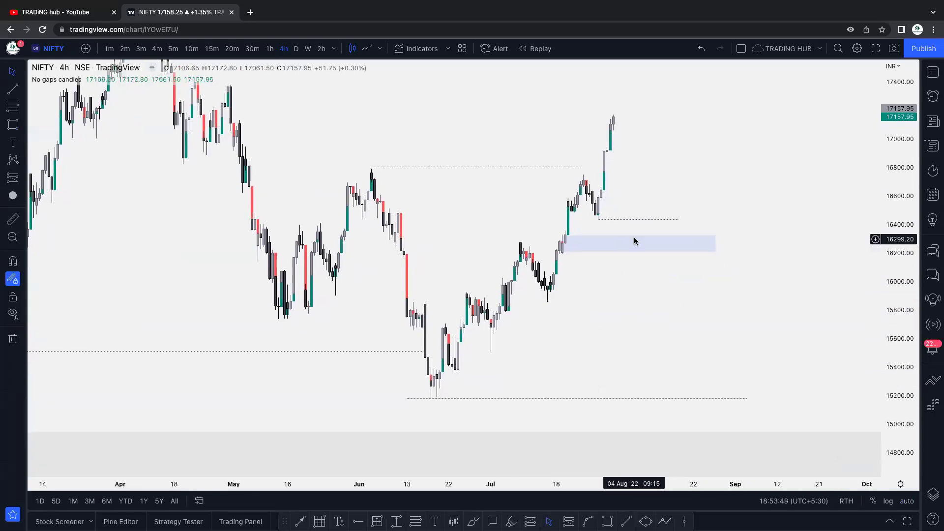
left_click_drag(655, 264, 624, 309)
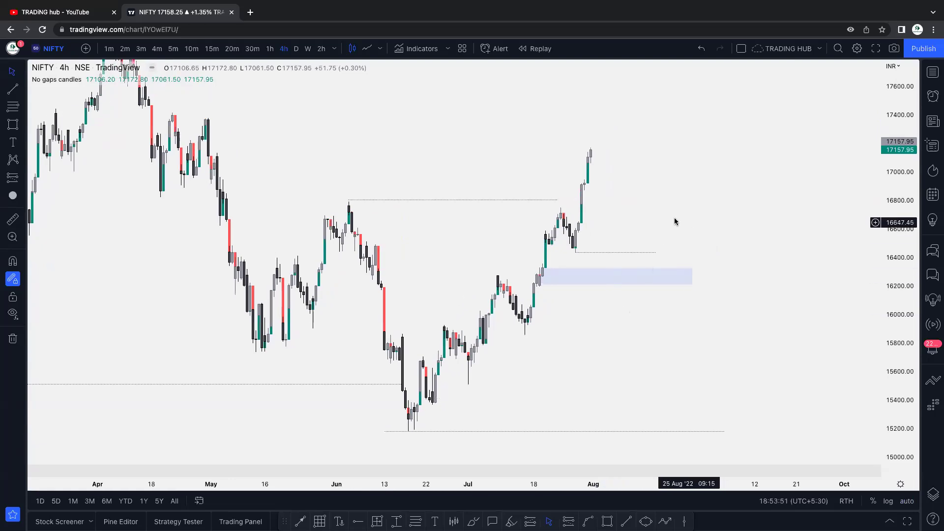
Draw a projected zigzag path from about 17,160 down into the blue zone and back up, ending at about 17,650
left_click(665, 521)
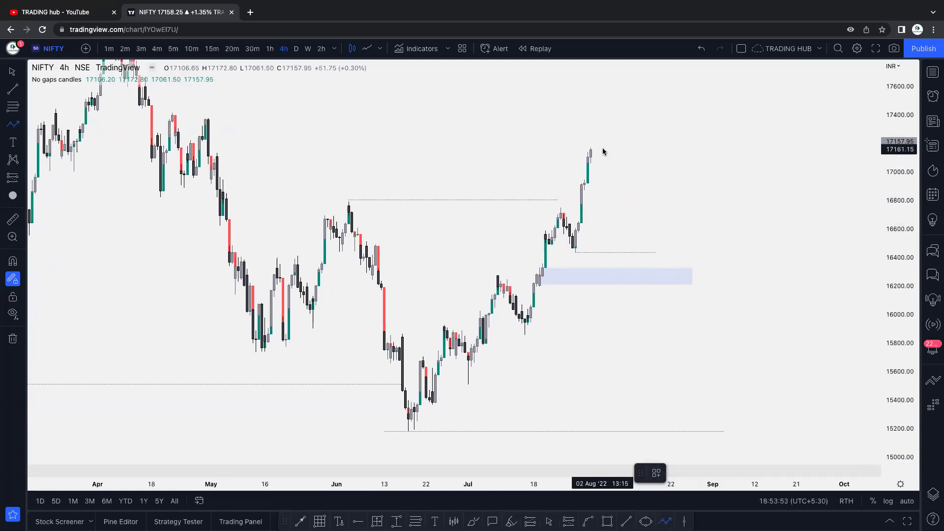
left_click(602, 149)
left_click(623, 204)
left_click(644, 172)
left_click(668, 251)
left_click(683, 231)
left_click(694, 276)
left_click(713, 203)
double_click(728, 255)
left_click(743, 213)
left_click(754, 268)
double_click(774, 164)
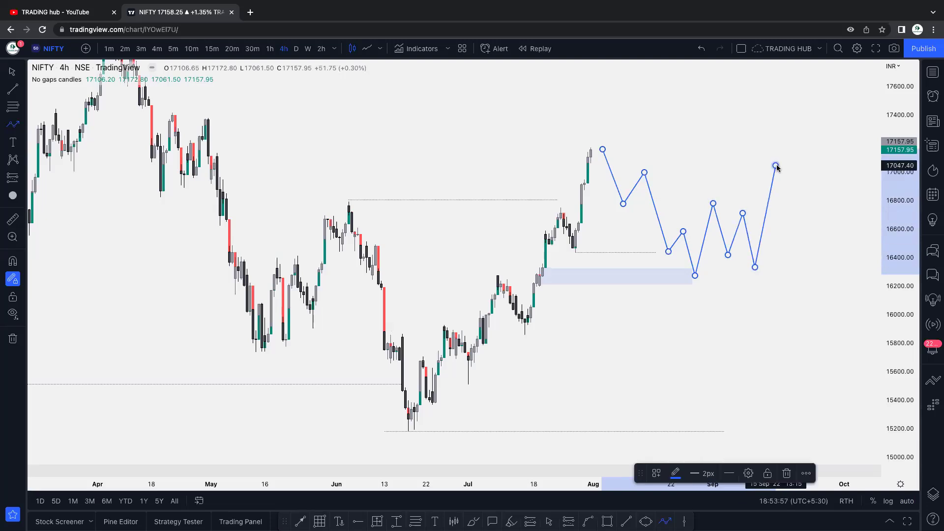
left_click_drag(776, 168, 796, 78)
left_click(786, 108)
Apply the IDM template to the dotted line at the 27 Jul '22 swing low
left_click_drag(731, 141, 627, 148)
left_click(548, 259)
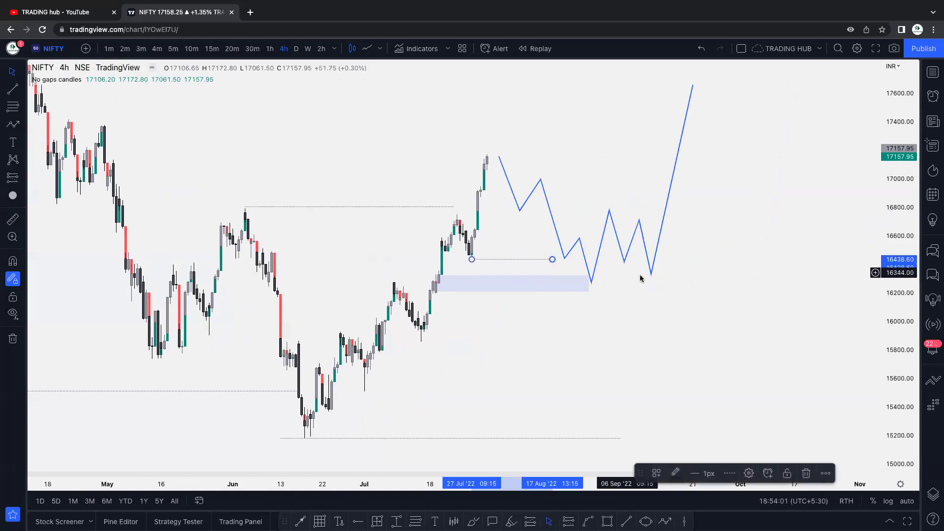
left_click(657, 472)
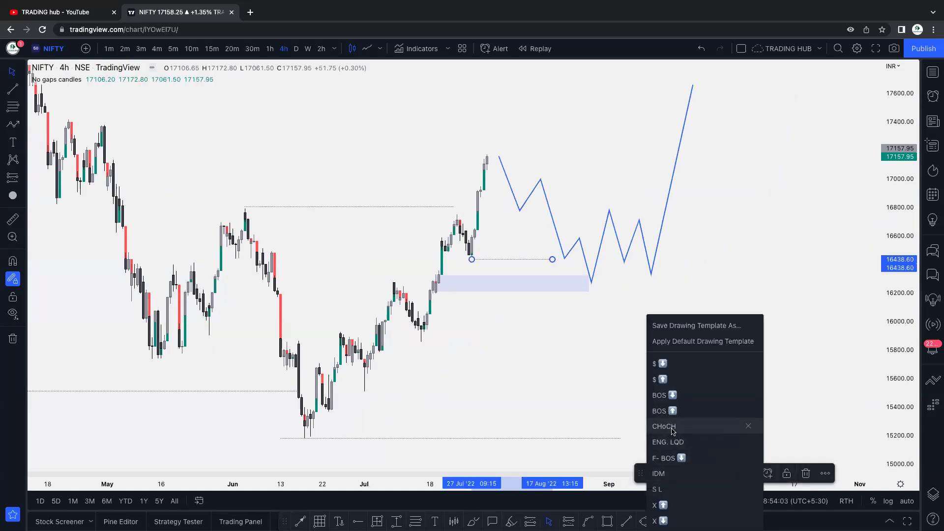
left_click(658, 474)
left_click(736, 293)
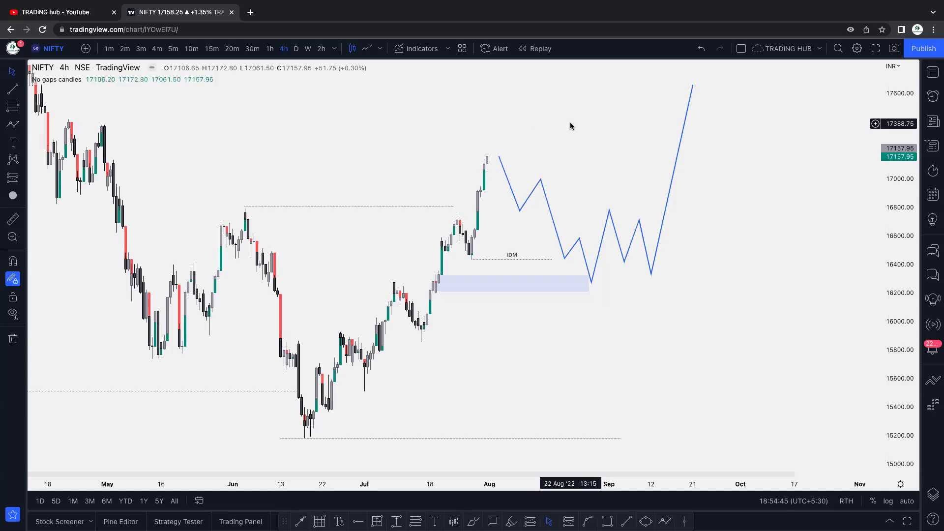
Switch the chart to XAUUSD on the weekly timeframe, resetting the scaling to fit the 2018 to 2022 price swings
type("XAUUSD")
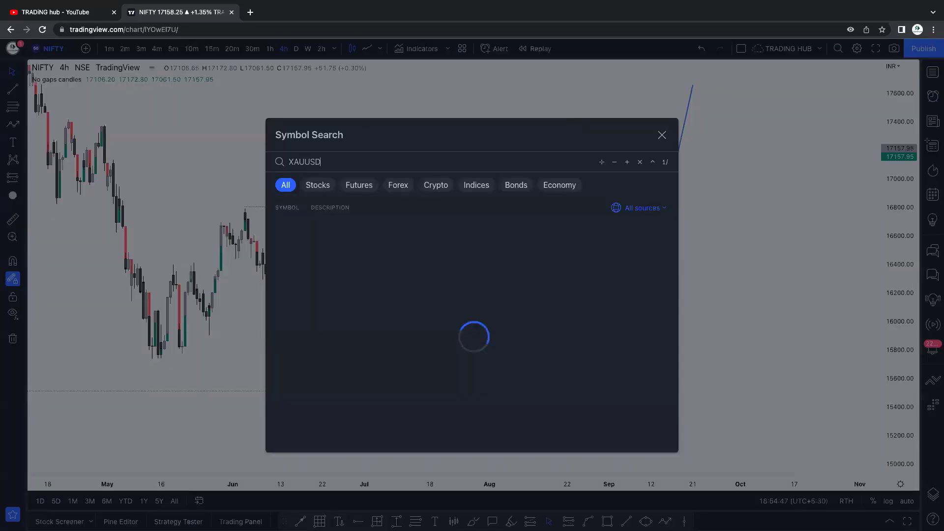
key("Return")
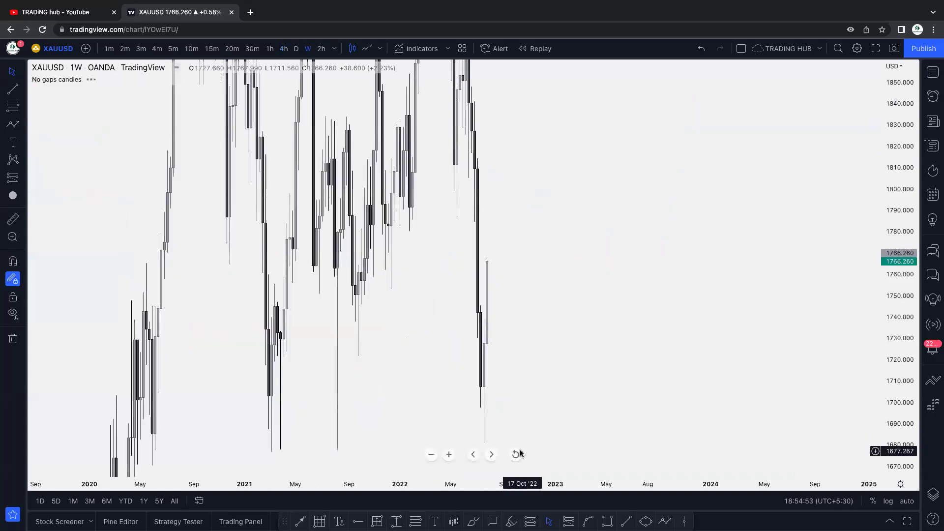
left_click(519, 453)
left_click_drag(738, 310, 650, 330)
scroll(650, 330, "right", 5)
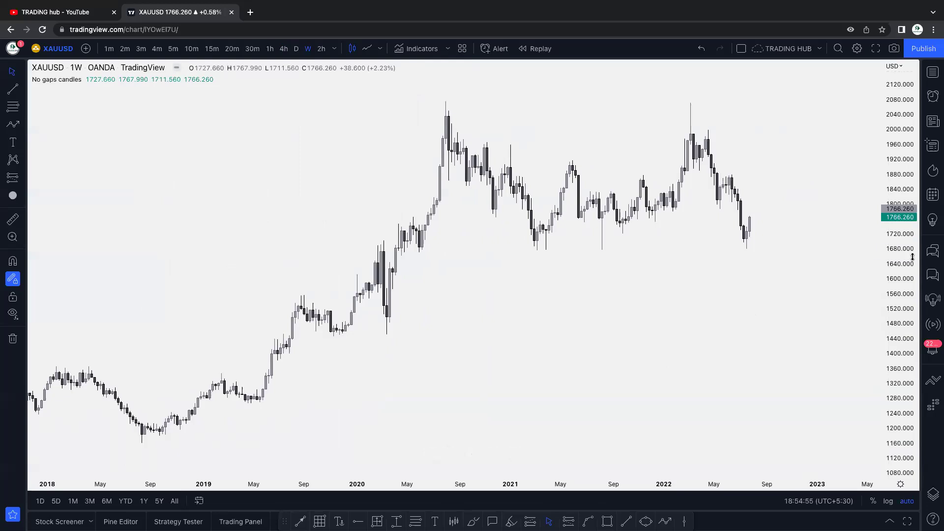
scroll(710, 323, "right", 2)
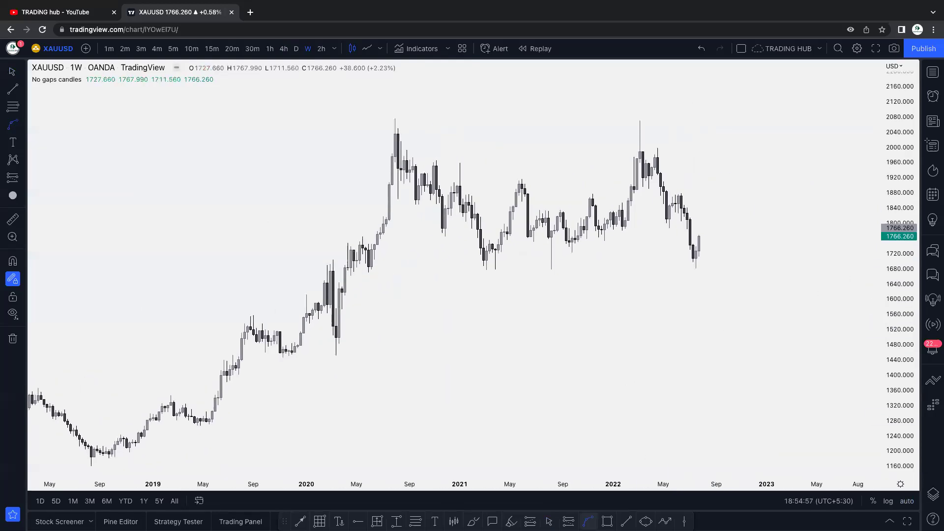
Draw a rectangle zone from 04 May '20 under the 2021 and 2022 lows, between 1,696.125 and 1,663.755, and fill it grey
left_click(607, 521)
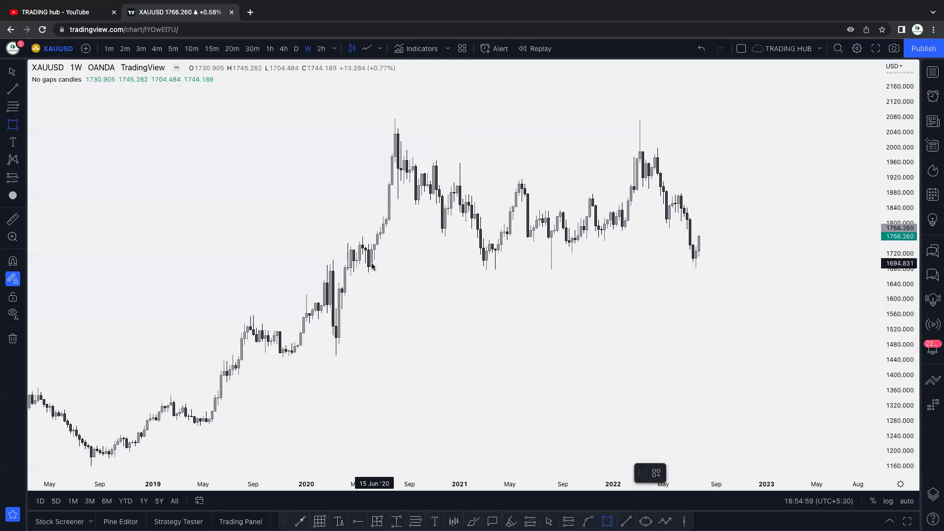
left_click_drag(357, 263, 698, 275)
left_click(694, 473)
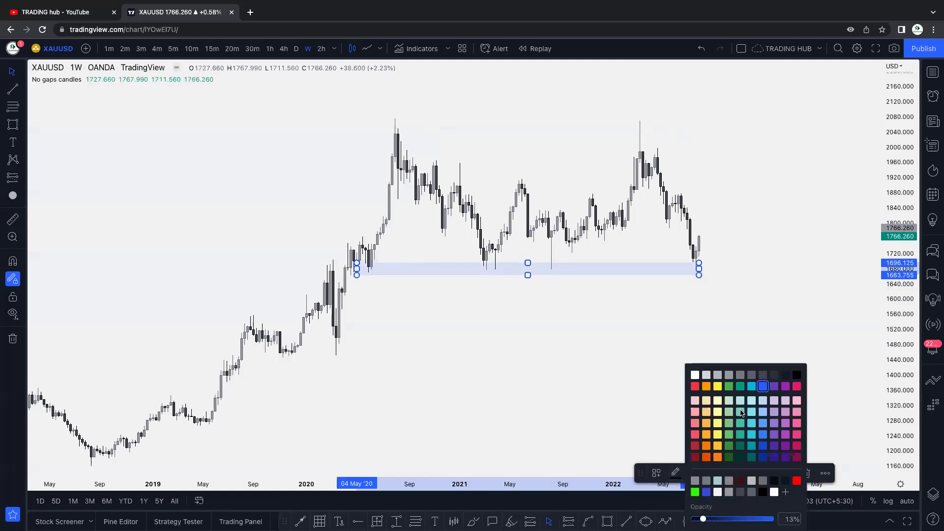
left_click(781, 377)
left_click(784, 282)
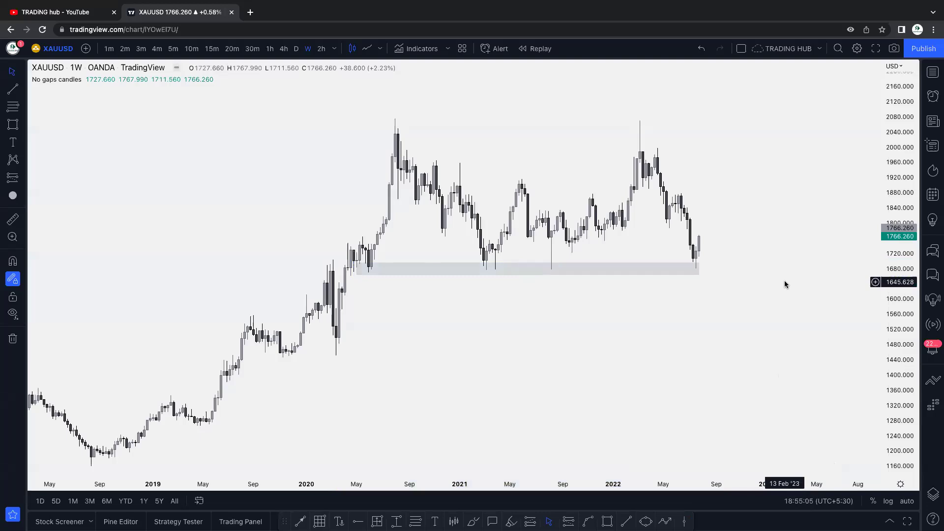
Shorten the grey zone slightly so it ends at the 18 Jul '22 candle
left_click_drag(697, 267, 695, 268)
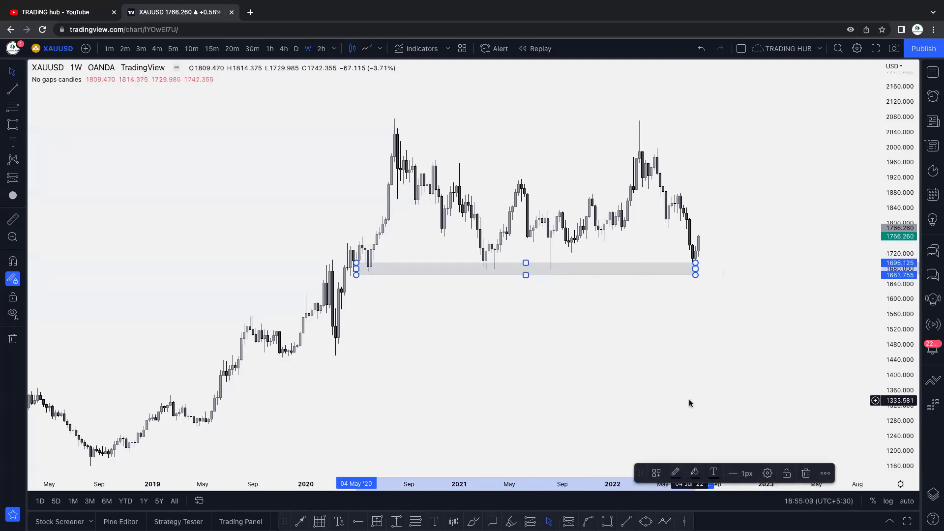
left_click_drag(686, 400, 679, 403)
left_click_drag(889, 314, 888, 306)
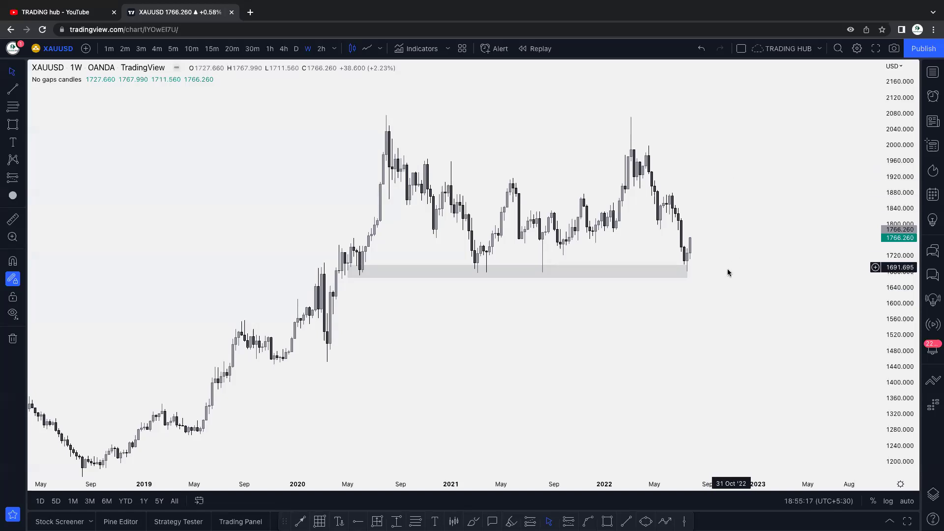
left_click(687, 269)
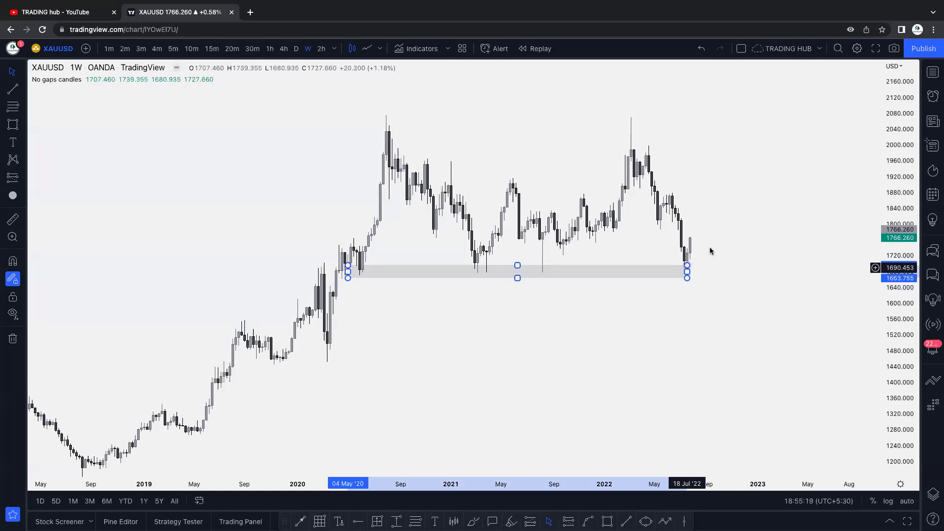
left_click(709, 293)
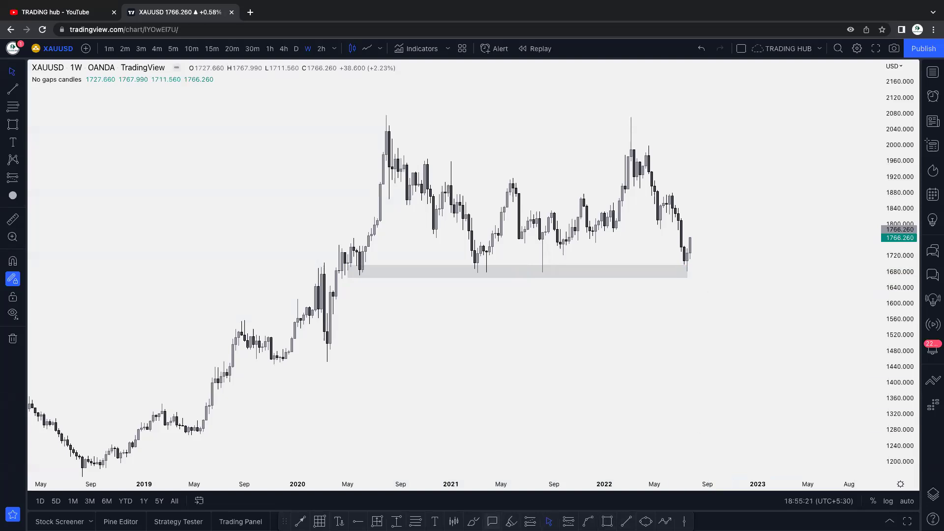
Brush a mark at about 1,880 and a projected path from the latest candle up to about 1,900 and down to about 1,595
mouse_move(688, 248)
left_mouse_down()
mouse_move(707, 188)
mouse_move(740, 251)
mouse_move(751, 305)
left_mouse_up()
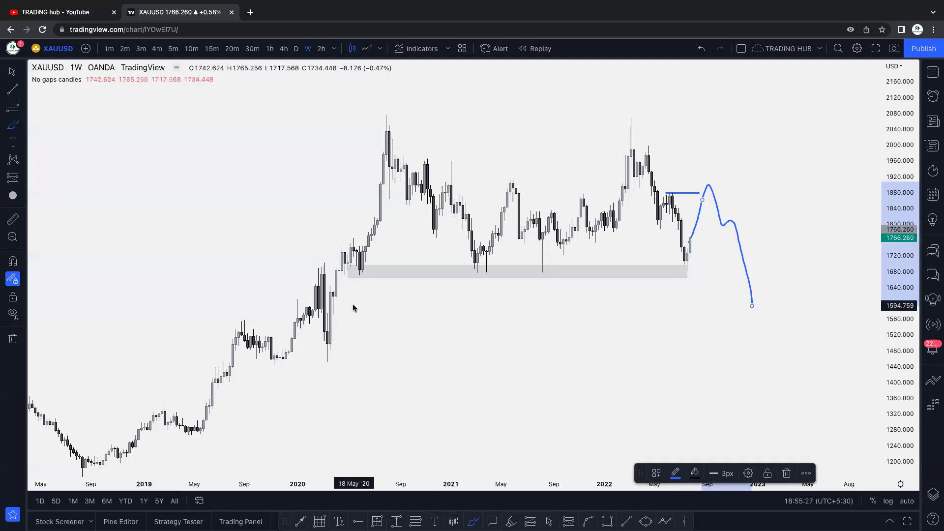
Draw a zone between 1,632.042 and 1,573.632 from 30 Mar '20 to the brushed path's end and apply the demand template
key("alt+shift+r")
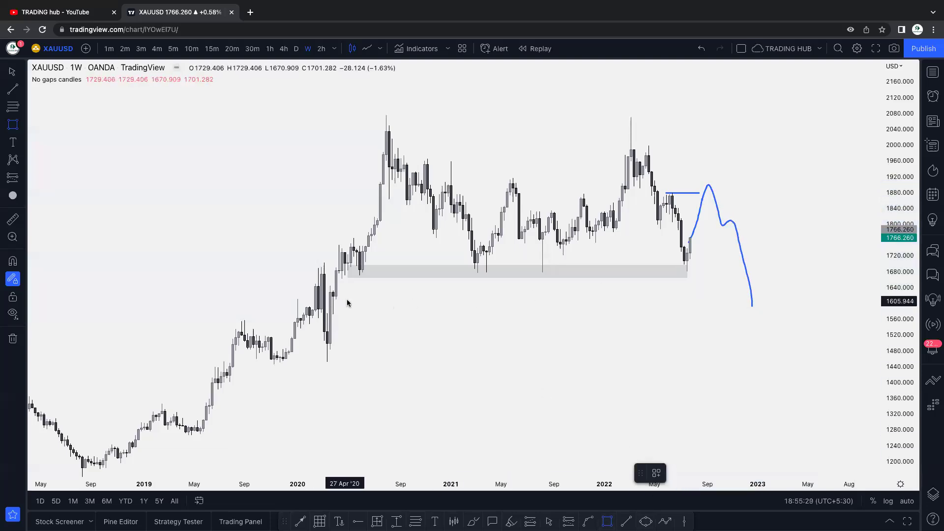
left_click_drag(333, 291, 755, 314)
left_click(652, 473)
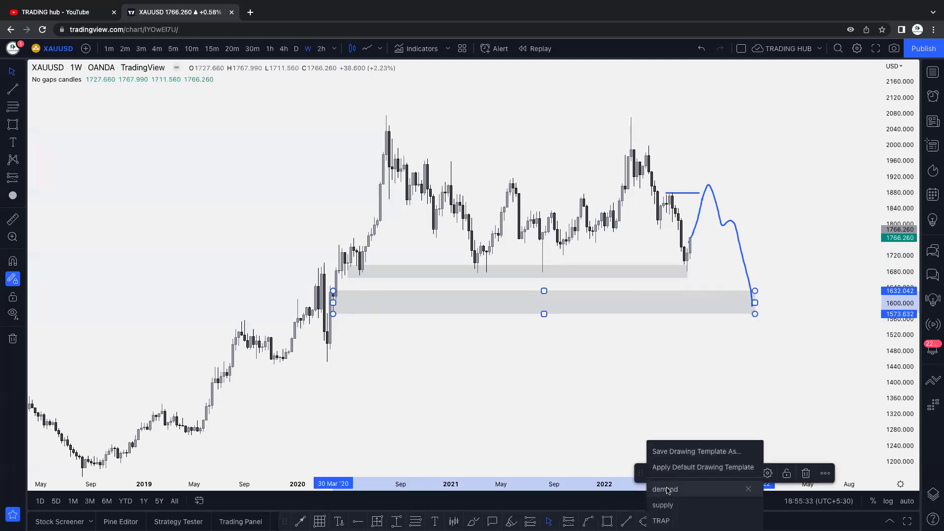
left_click(650, 512)
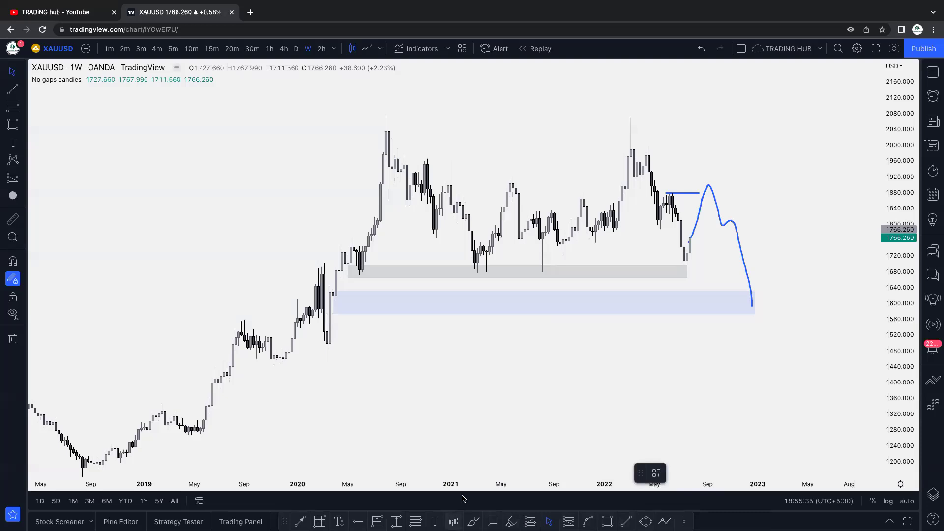
Draw an upward arrow from the brushed path's end at 1,605.944 on 19 Dec '22 to about 2,040
key("alt+t")
left_click(752, 301)
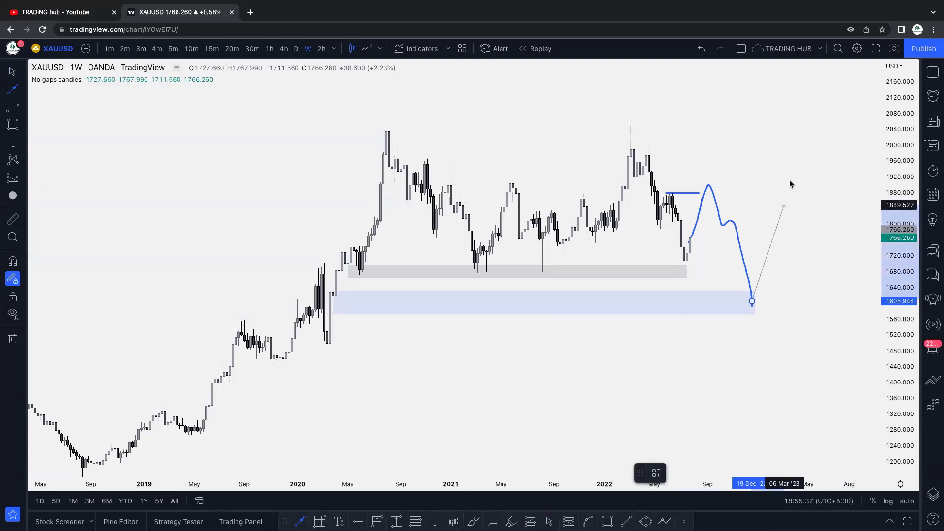
left_click(797, 130)
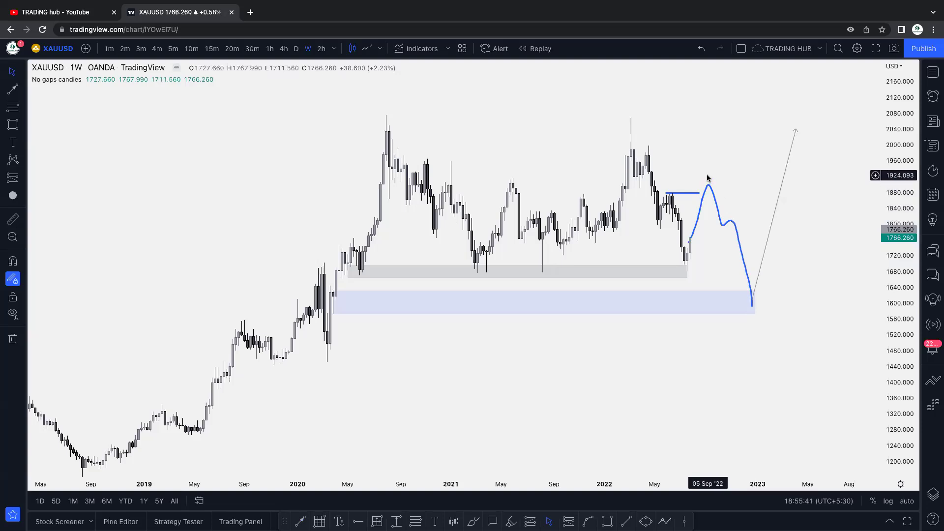
Delete the brushed mark at about 1,880 and both brushed strokes of the projected path, keeping the arrow and zones
left_click(687, 194)
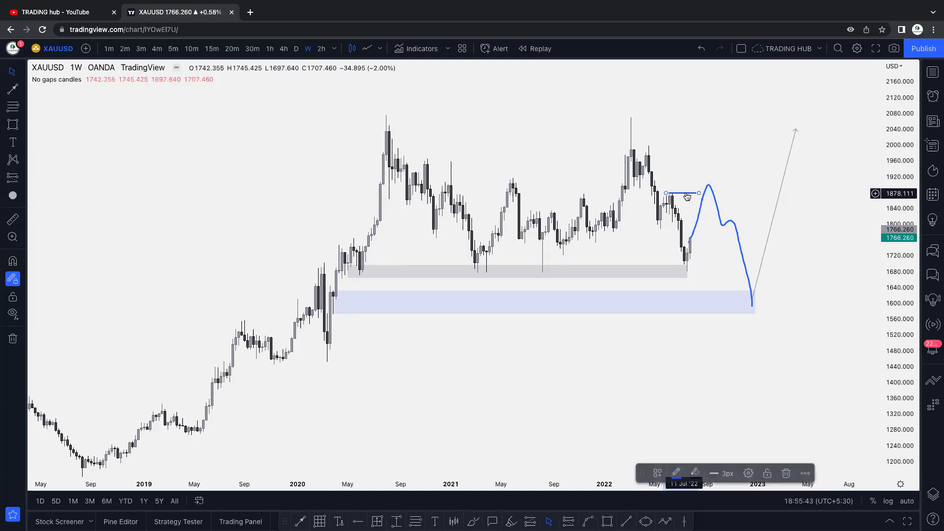
left_click(731, 175)
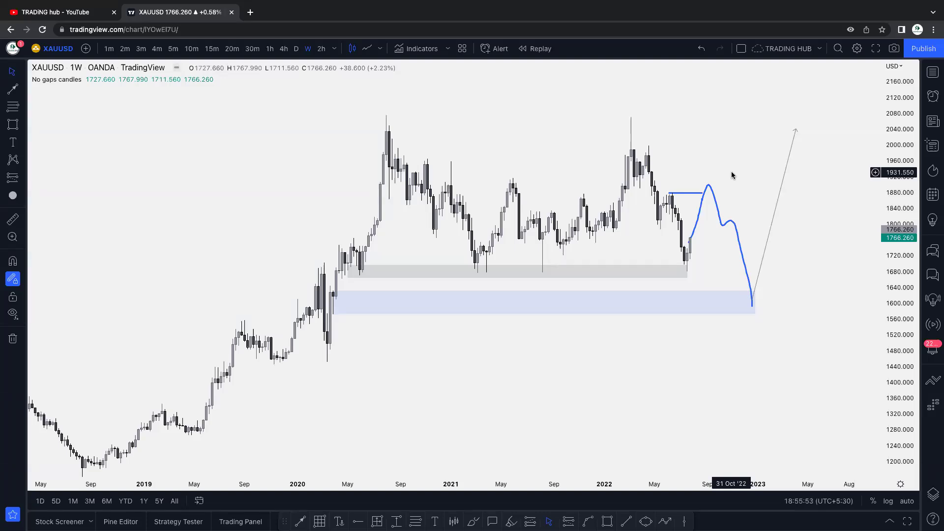
left_click(711, 189)
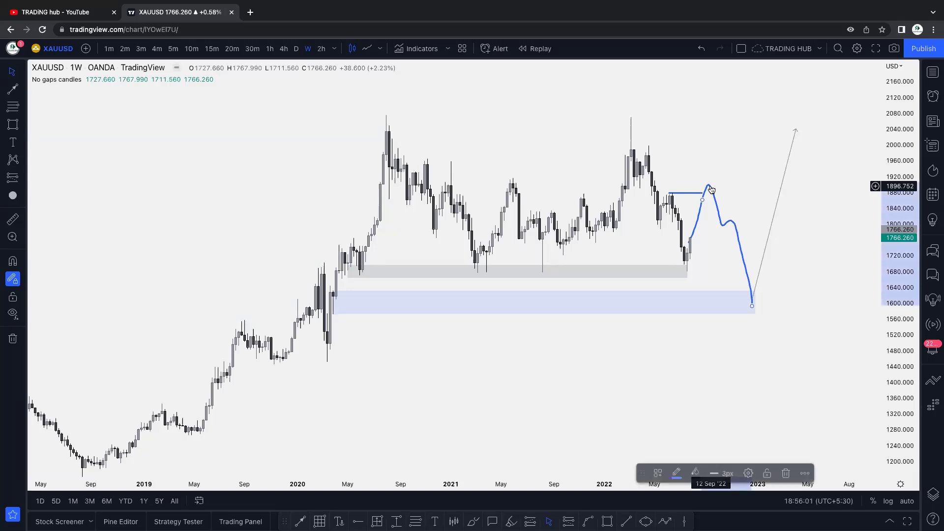
key("Delete")
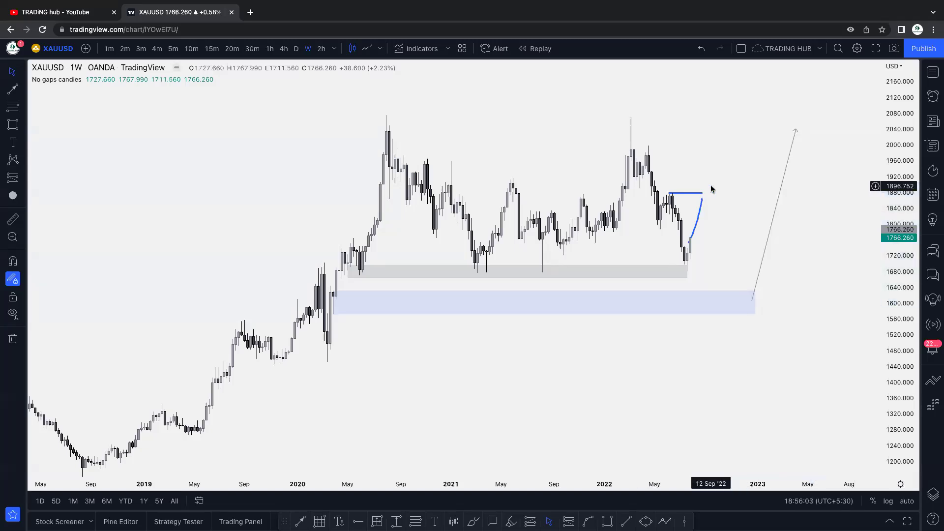
left_click(703, 196)
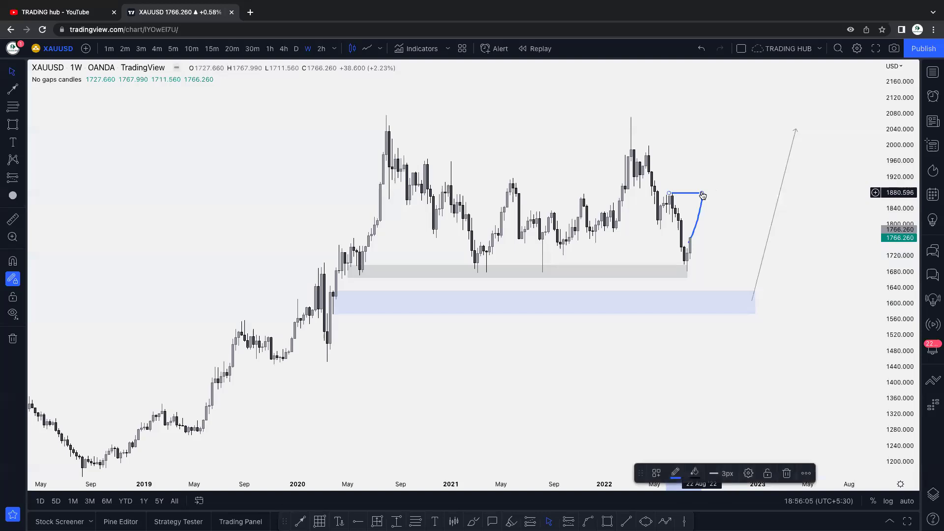
key("Delete")
left_click(702, 197)
key("Delete")
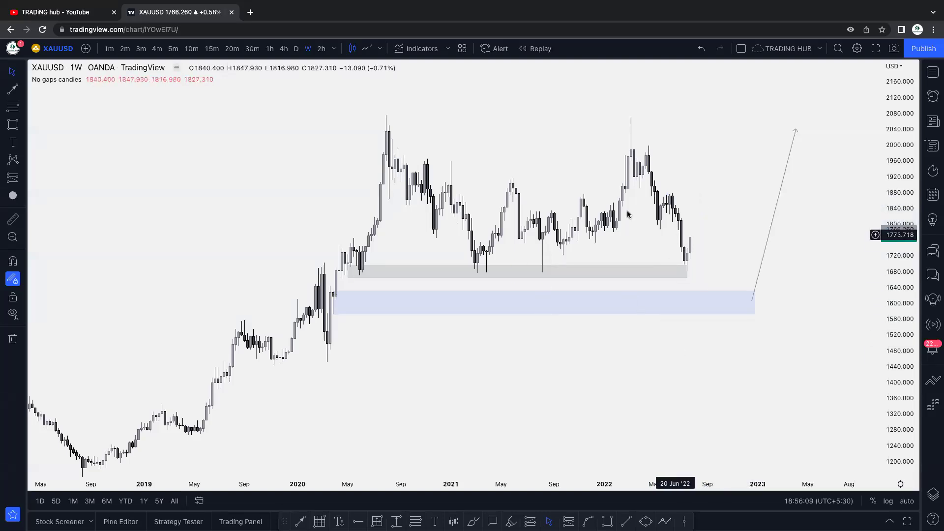
Switch the XAUUSD chart to the 1-day timeframe and frame the latest candles with both zones in view
left_click(296, 51)
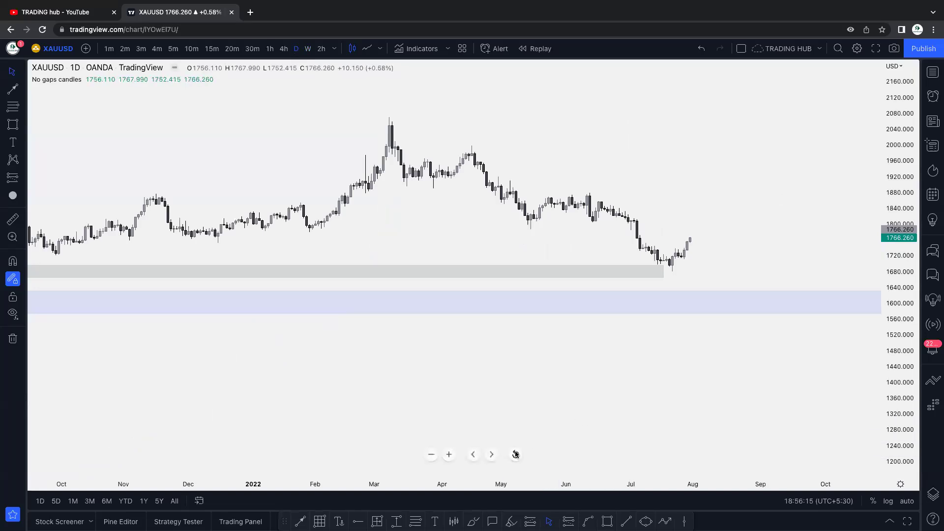
left_click(514, 453)
left_click_drag(886, 221, 714, 200)
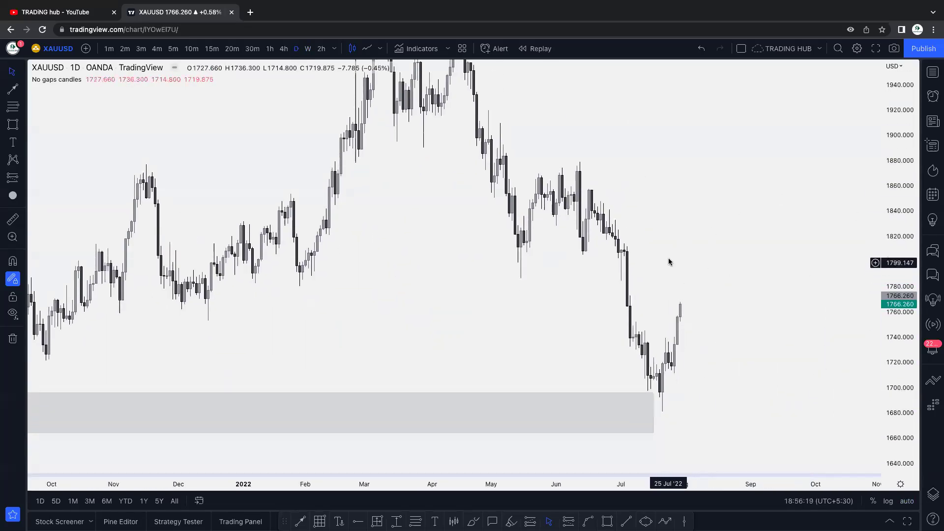
scroll(671, 259, "down", 4)
left_click_drag(899, 174, 790, 259)
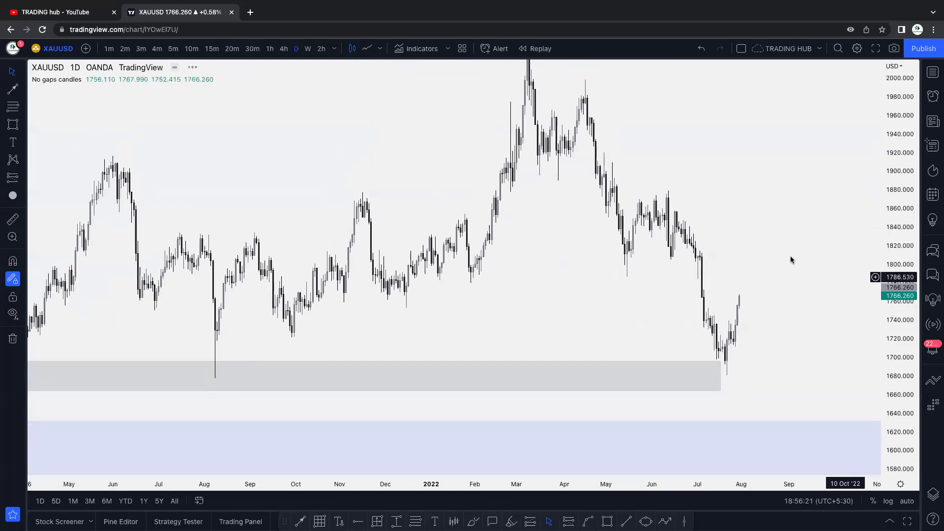
scroll(781, 252, "up", 1)
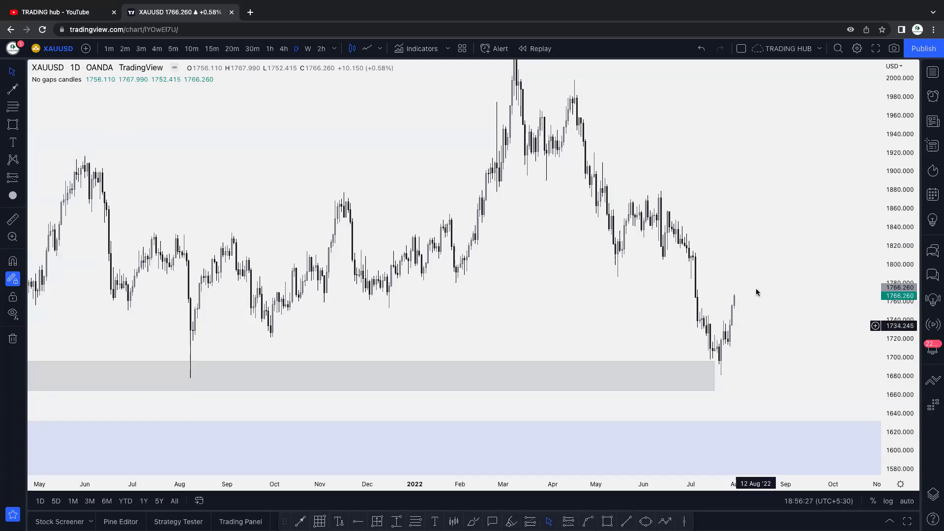
Draw a zigzag projected path from the latest candle with highs near 1,820, 1,827, 1,902, 1,835 and 1,850, ending at about 1,693
left_click(665, 522)
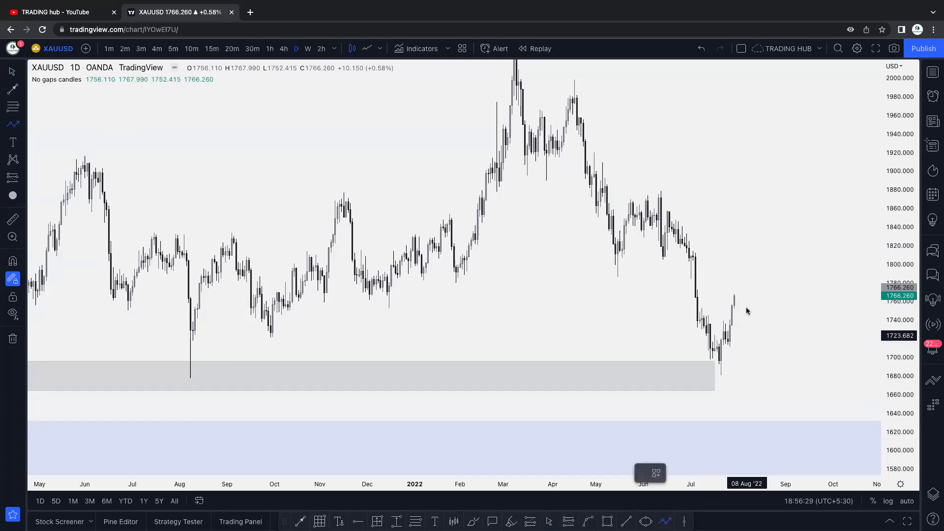
left_click(732, 306)
left_click(745, 245)
left_click(763, 300)
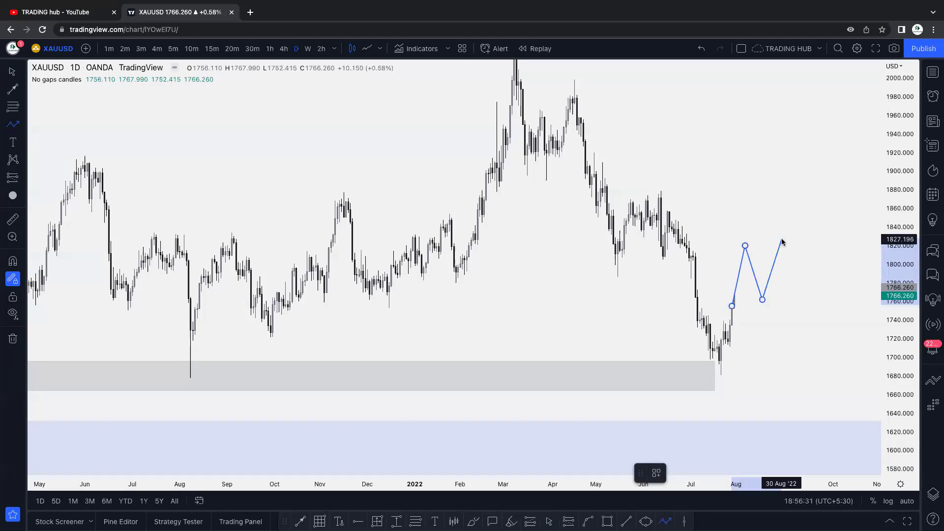
left_click(782, 239)
left_click(801, 333)
left_click(831, 169)
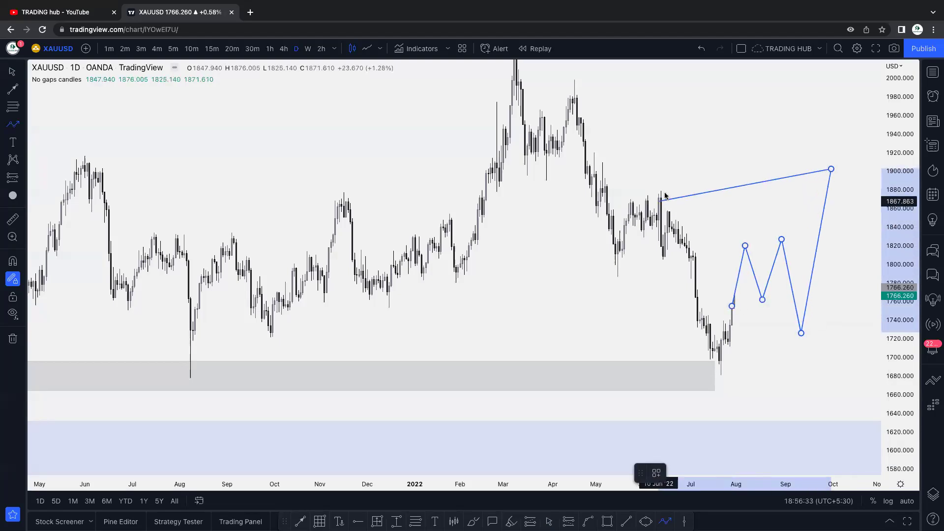
left_click(835, 261)
left_click(853, 231)
left_click(854, 277)
left_click(875, 217)
double_click(863, 363)
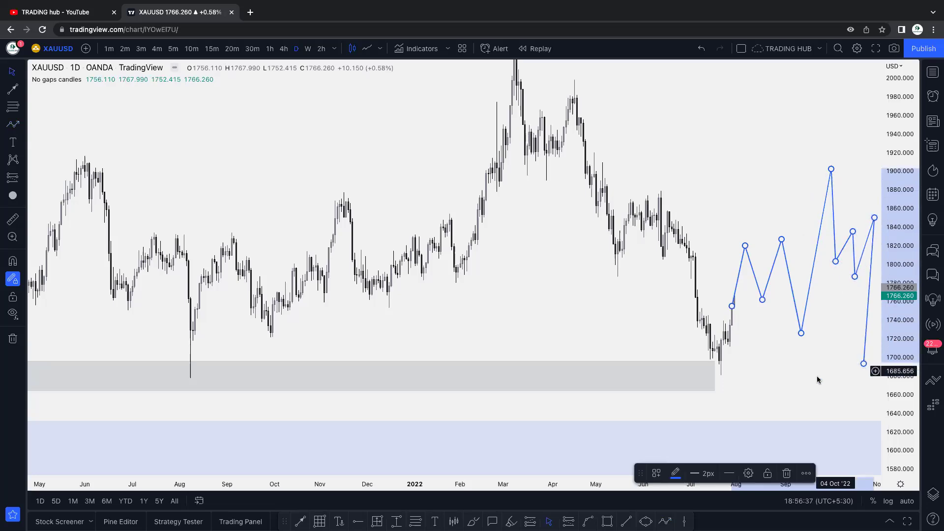
Extend the projected path's last point to about 1,636 in early December 2022, at the demand zone's upper edge
left_click_drag(806, 381, 584, 379)
left_click_drag(642, 361, 698, 364)
double_click(704, 414)
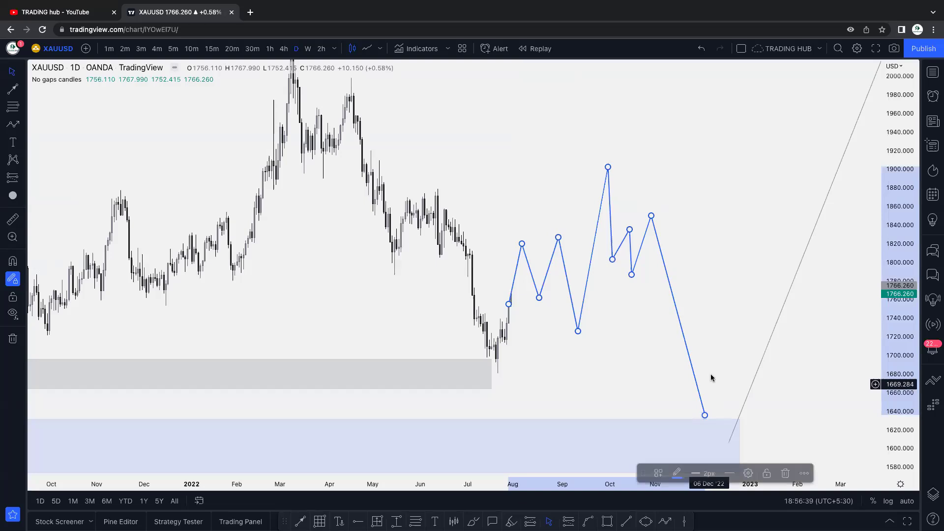
Recolor the zigzag projected path dark grey
left_click(660, 474)
left_click(675, 473)
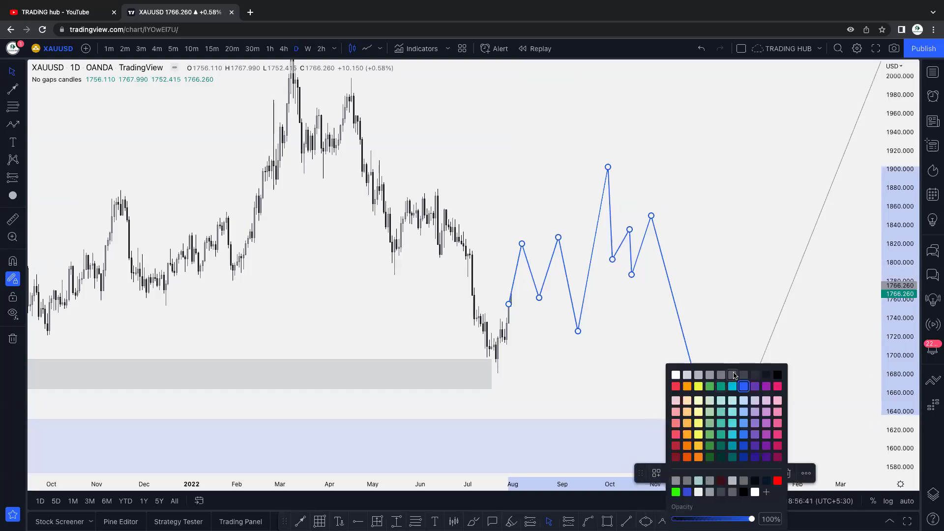
left_click(735, 375)
Draw a horizontal trend line at about 1,877 from the 13 Jun '22 high to the projected path's highest leg
left_click_drag(725, 301, 834, 311)
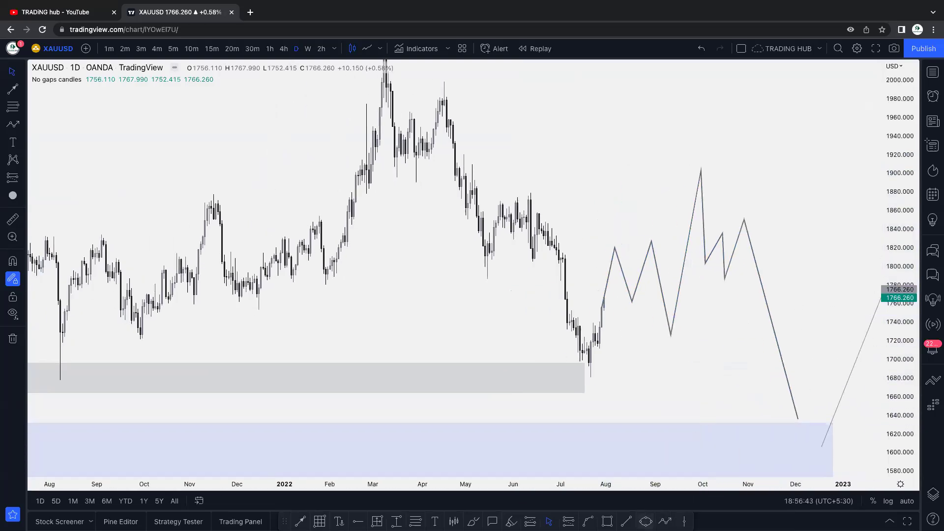
left_click(626, 522)
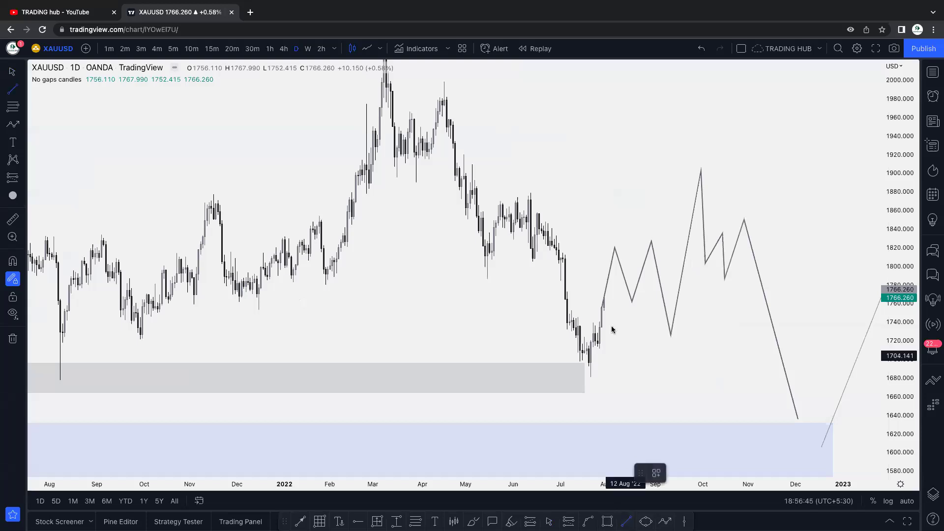
left_click(531, 195)
left_click(695, 194)
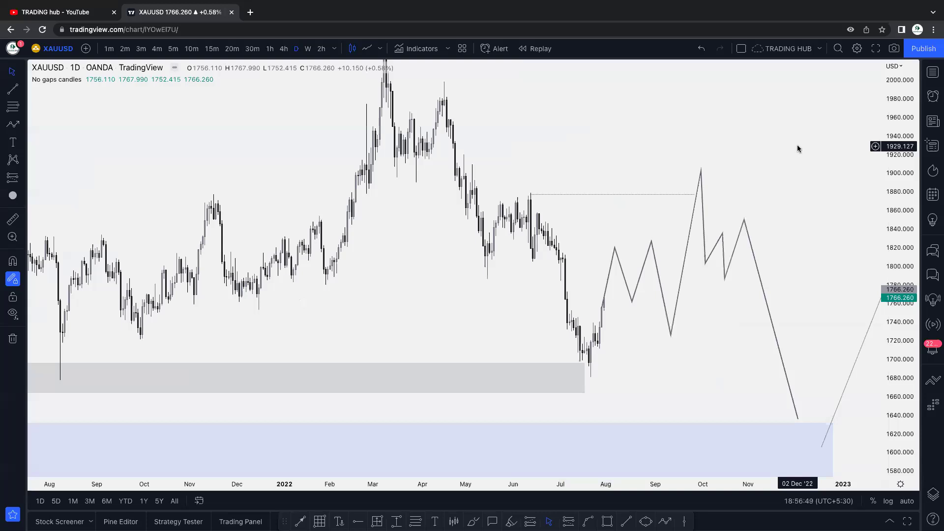
Lower the projected path's highest peak to about 1,897 and raise the horizontal trend line to 1,880.010
left_click(699, 173)
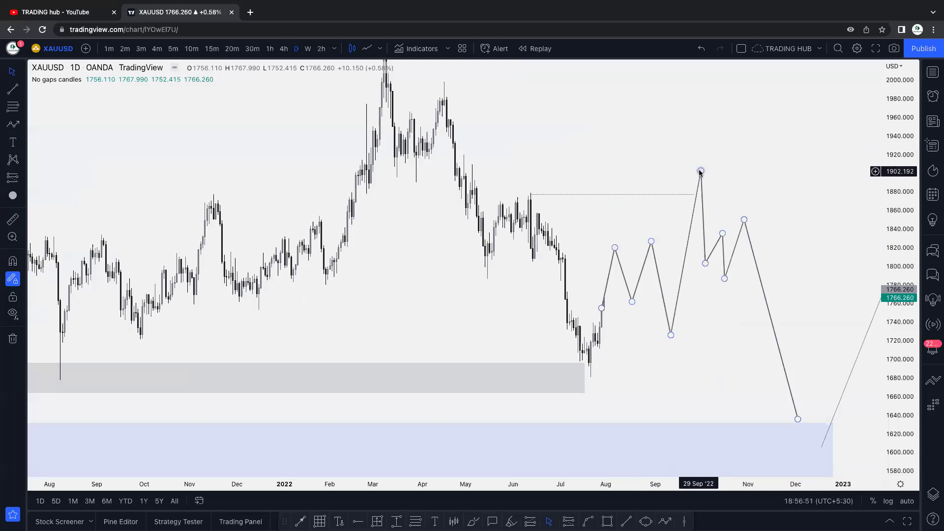
left_click_drag(697, 175, 697, 176)
left_click(735, 170)
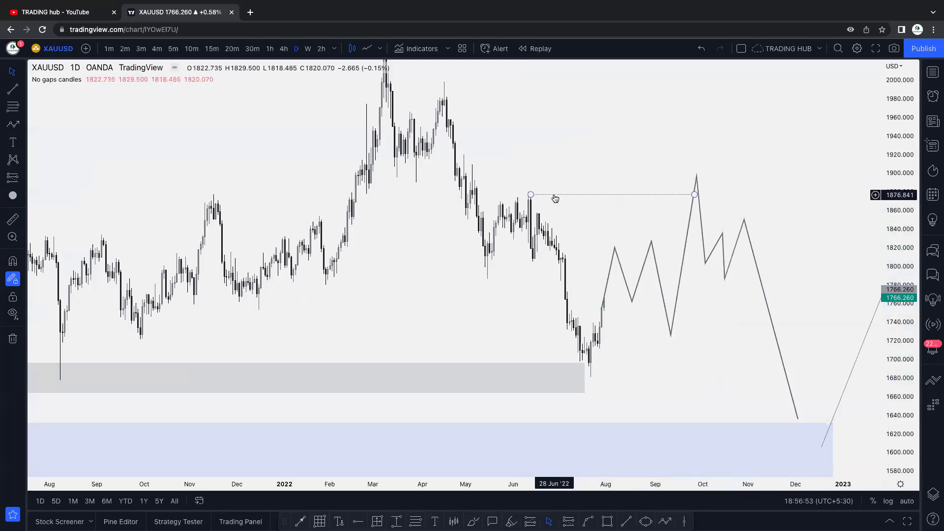
left_click(744, 432)
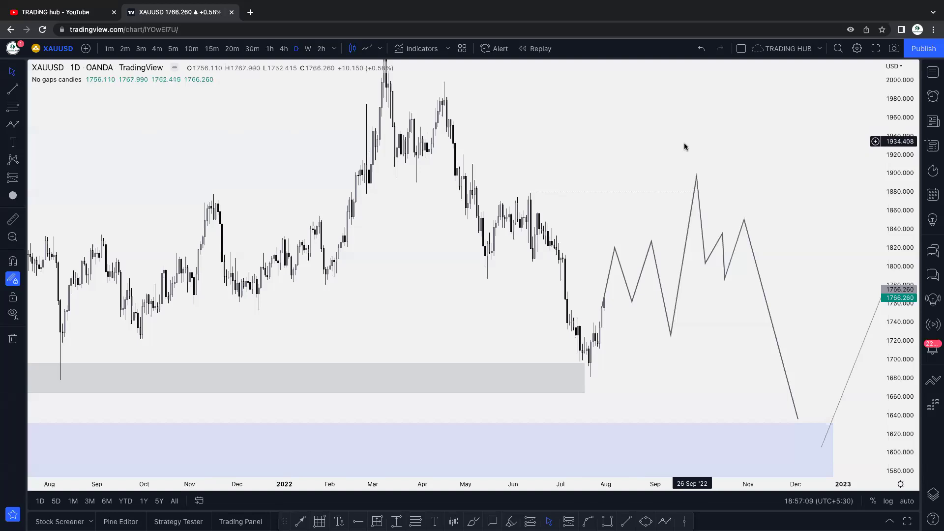
Try the upward X drawing template on the trend line at 1,880.010
scroll(664, 147, "left", 3)
scroll(684, 147, "left", 3)
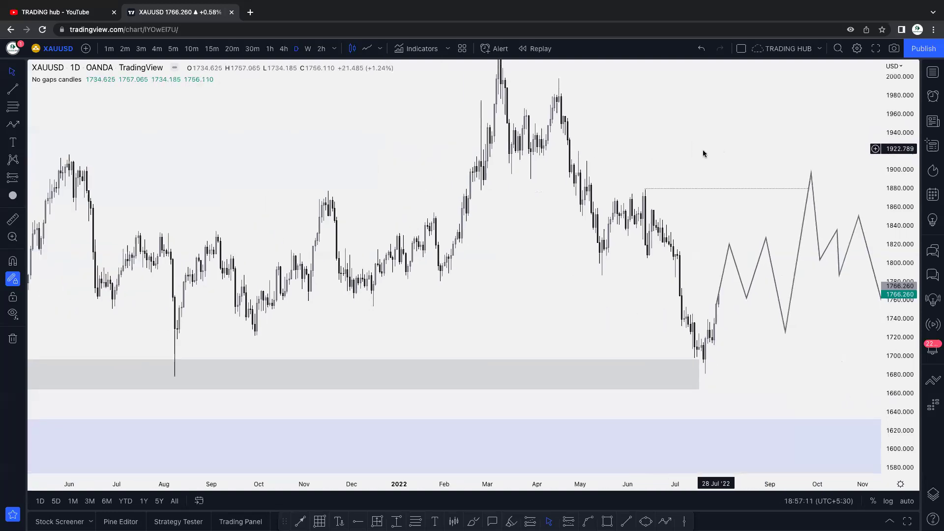
scroll(688, 152, "right", 6)
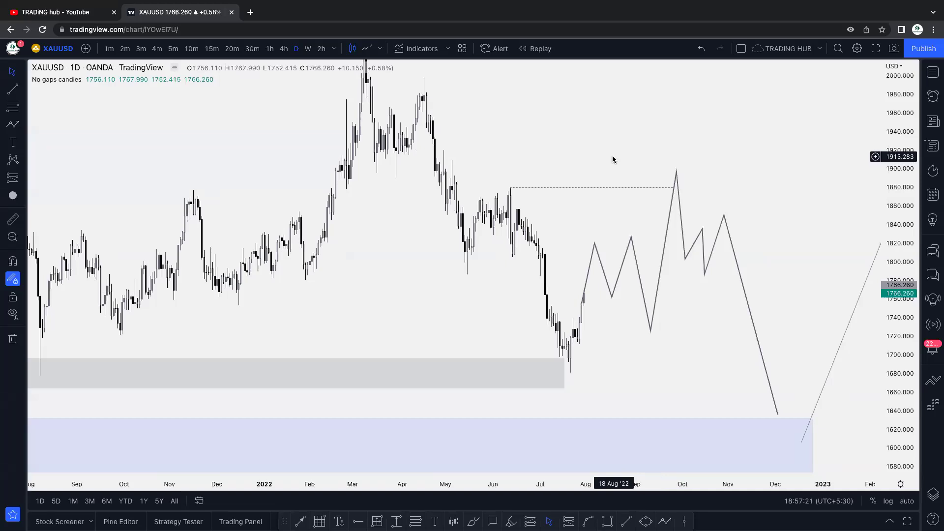
left_click(649, 190)
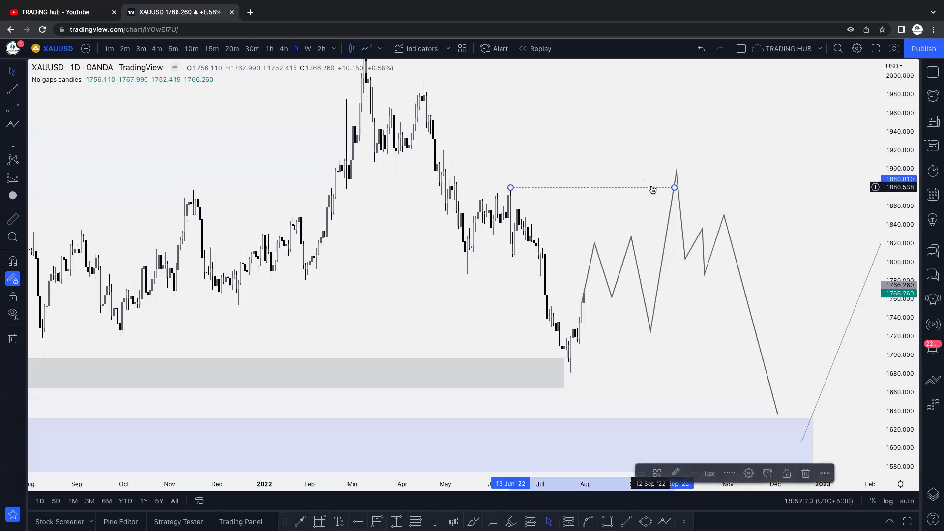
left_click(663, 471)
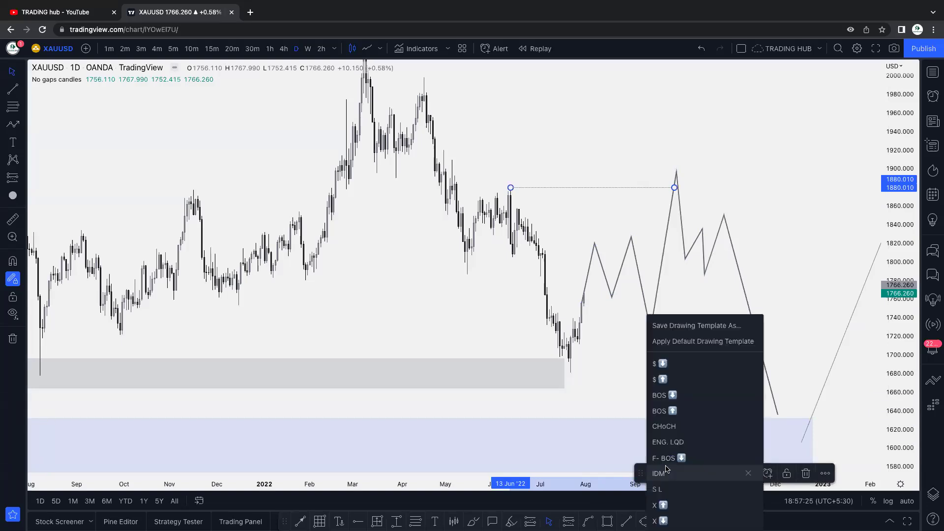
left_click(665, 506)
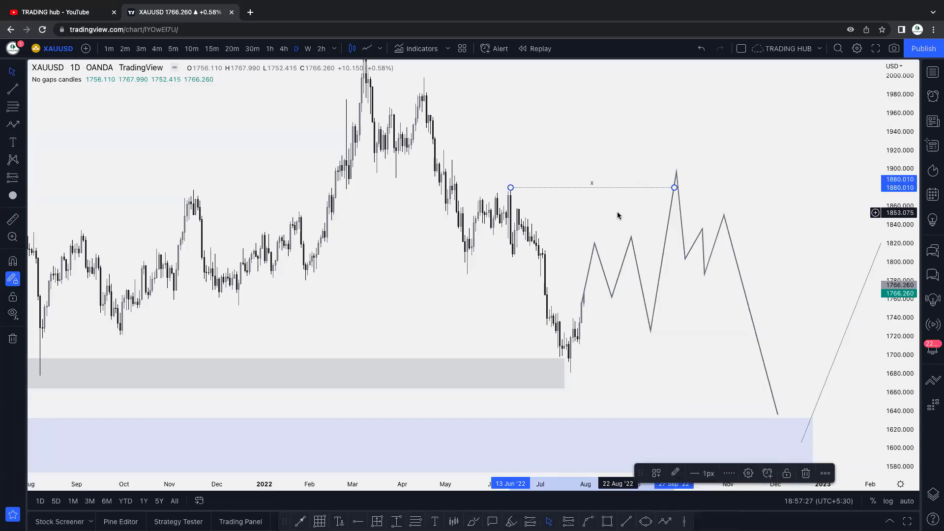
Apply the downward F-BOS template to the trend line at 1,880.010 and set its text alignment to Top
left_click(656, 473)
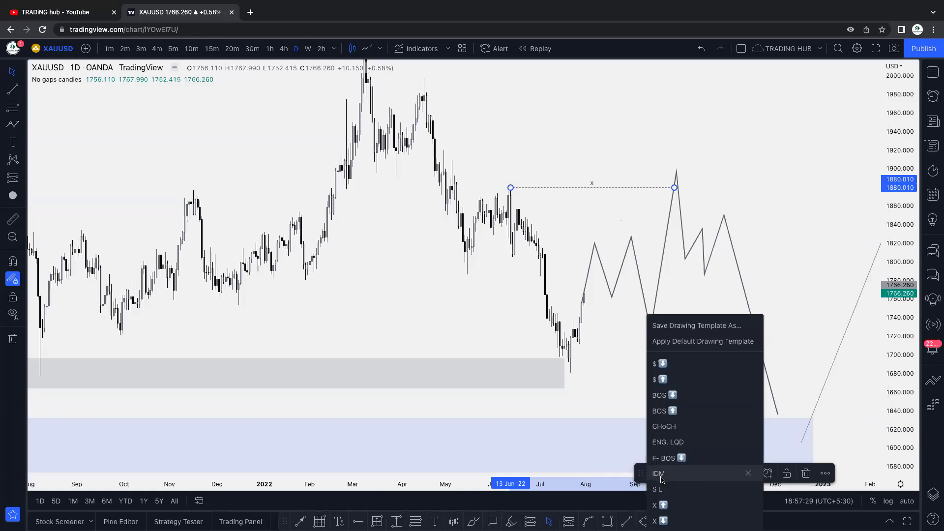
left_click(669, 456)
left_click(737, 193)
double_click(594, 192)
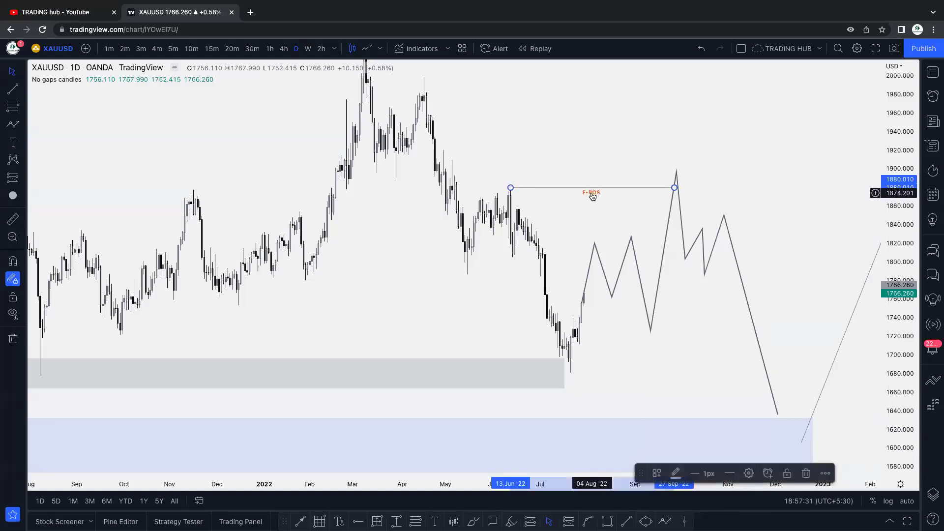
left_click(459, 336)
left_click(460, 357)
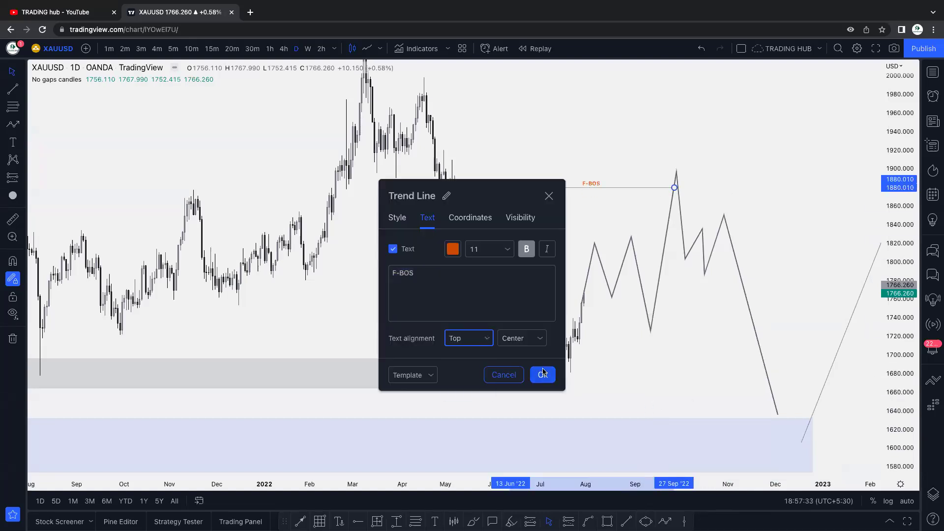
left_click(542, 375)
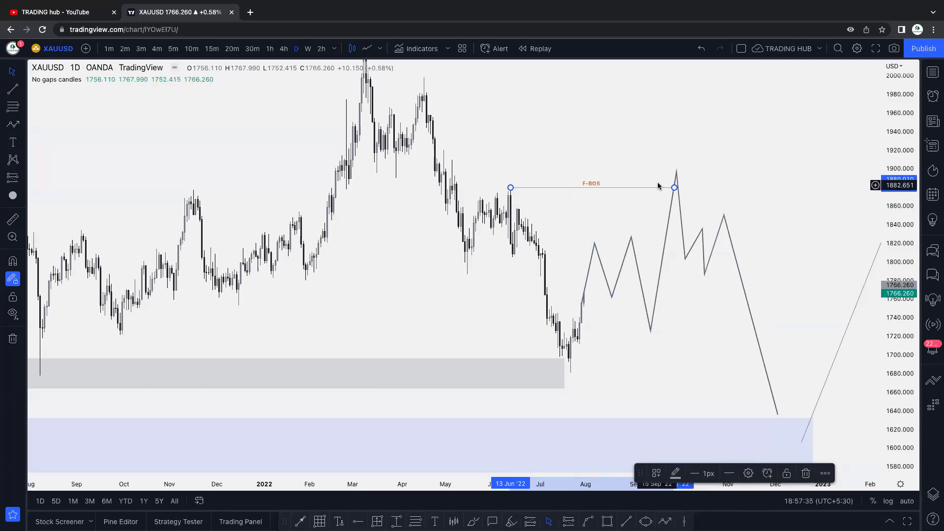
Shorten the demand zone so its end sits just past the projected path's last point
scroll(809, 314, "left", 3)
scroll(809, 314, "down", 2)
left_click_drag(900, 202, 900, 263)
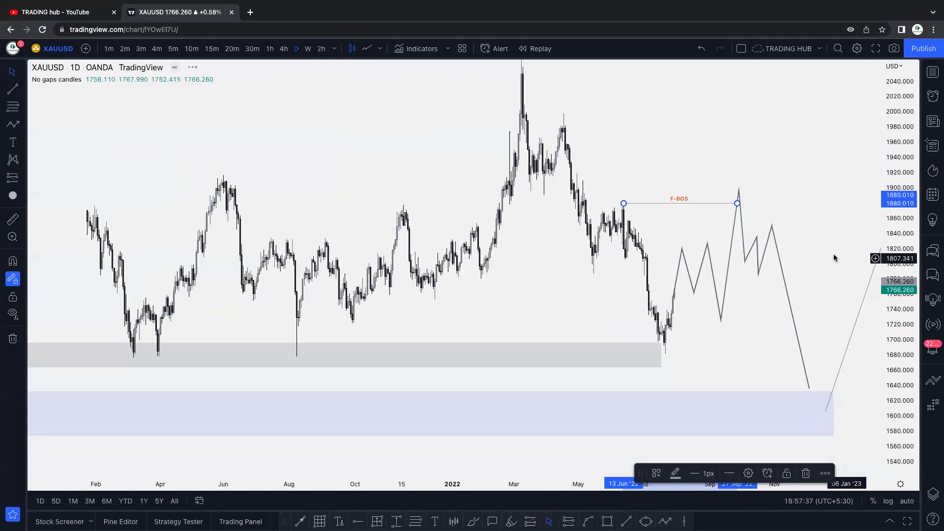
left_click_drag(811, 251, 607, 206)
mouse_move(628, 369)
left_mouse_down()
mouse_move(603, 369)
mouse_move(614, 369)
left_mouse_up()
left_click(674, 339)
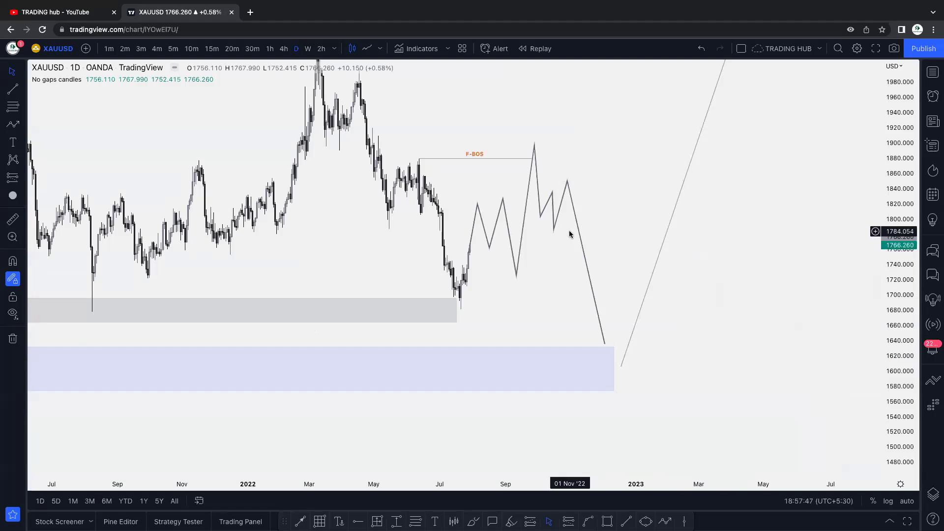
scroll(568, 230, "down", 4)
left_click_drag(893, 153, 886, 213)
left_click_drag(718, 158, 643, 166)
scroll(745, 204, "up", 1)
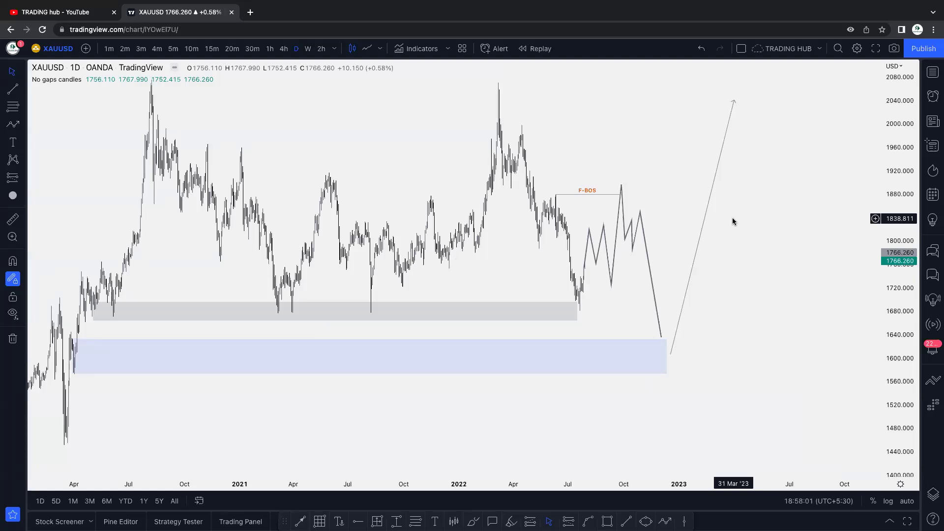
left_click_drag(359, 141, 399, 155)
scroll(396, 157, "up", 5)
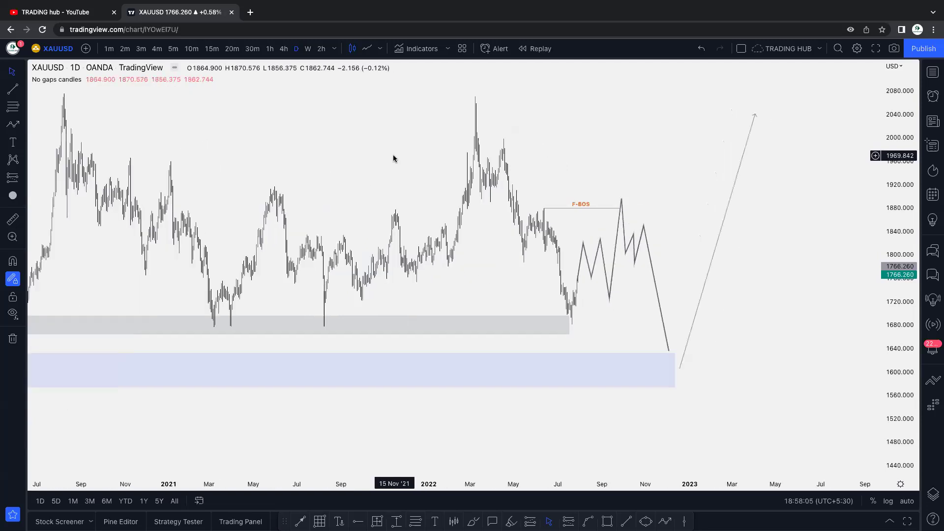
Switch the chart to the 1-hour and then the 15-minute timeframe and reset it to the latest candles
left_click(269, 48)
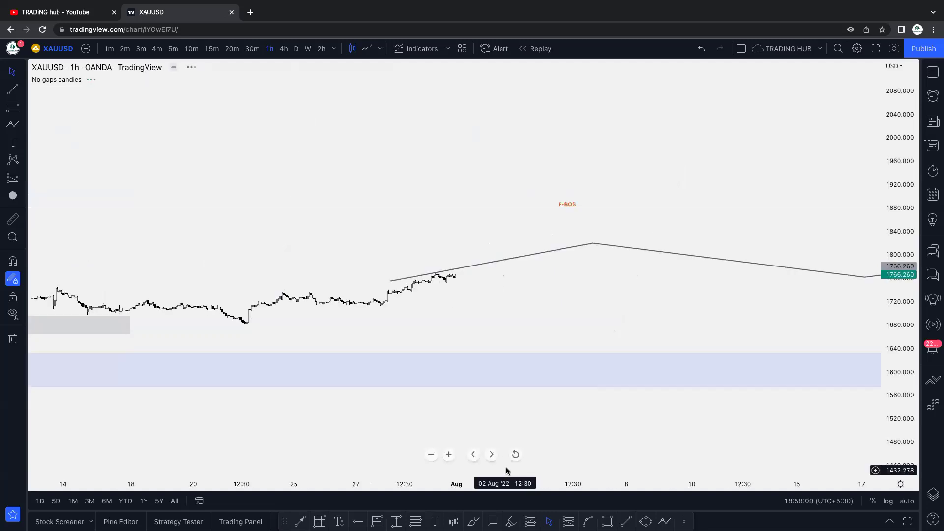
left_click(514, 454)
scroll(404, 180, "down", 3)
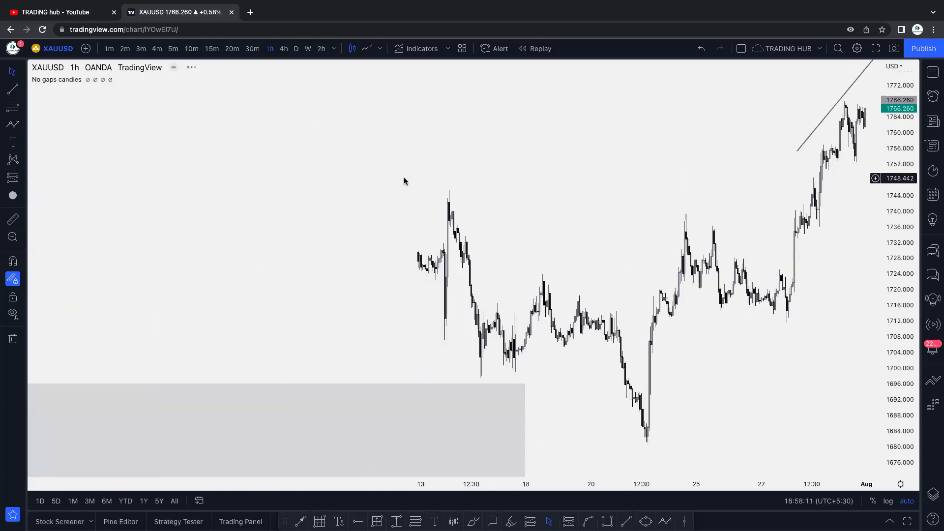
left_click(215, 49)
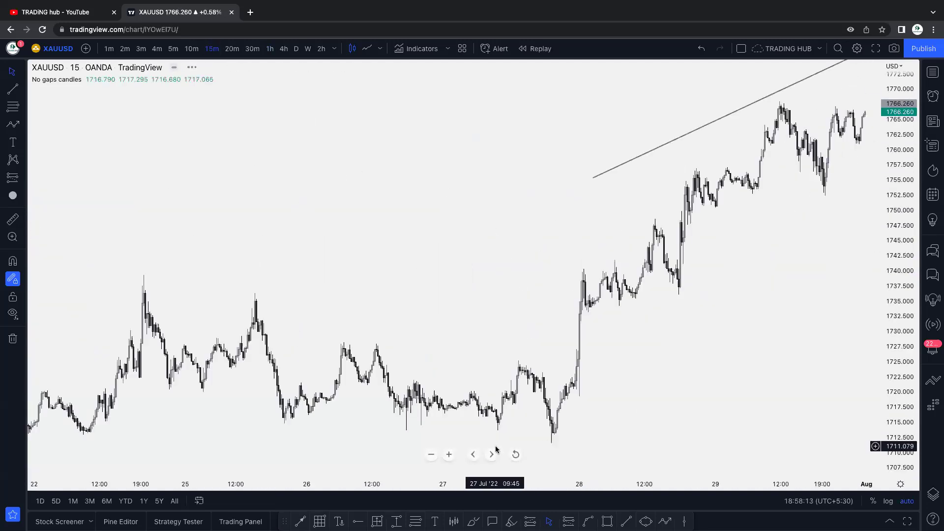
left_click(515, 455)
Delete the projected path that runs above the latest candles on the 15-minute chart
scroll(724, 322, "down", 5)
left_click_drag(892, 274, 892, 212)
left_click_drag(800, 268, 652, 371)
left_click(643, 145)
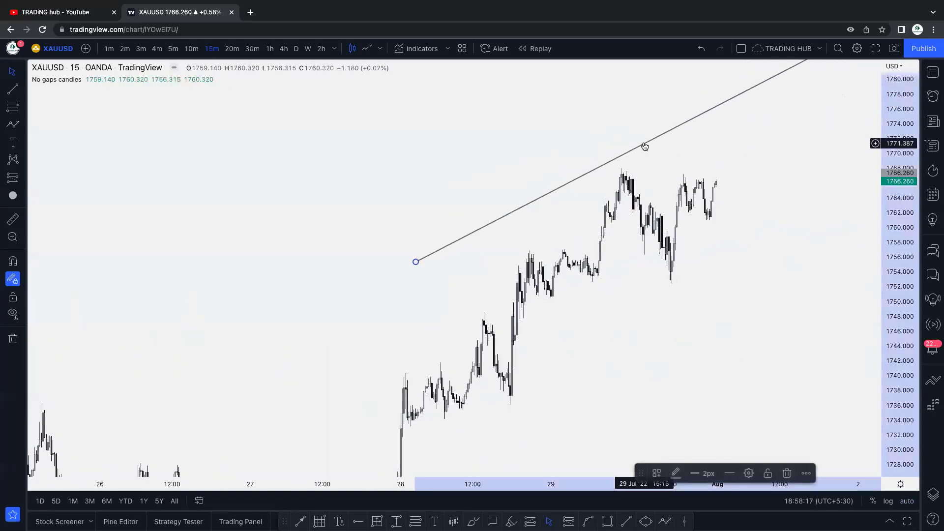
key("Delete")
Mark the alternating swing highs and lows with red dots at about 1,748.6, 1,736.3, 1,768.0 and 1,752.6
scroll(647, 160, "up", 3)
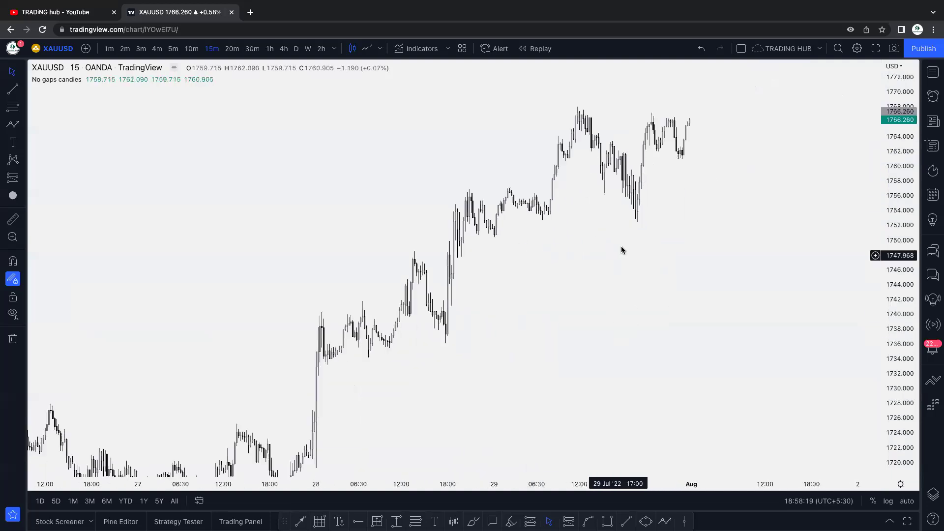
scroll(622, 264, "left", 3)
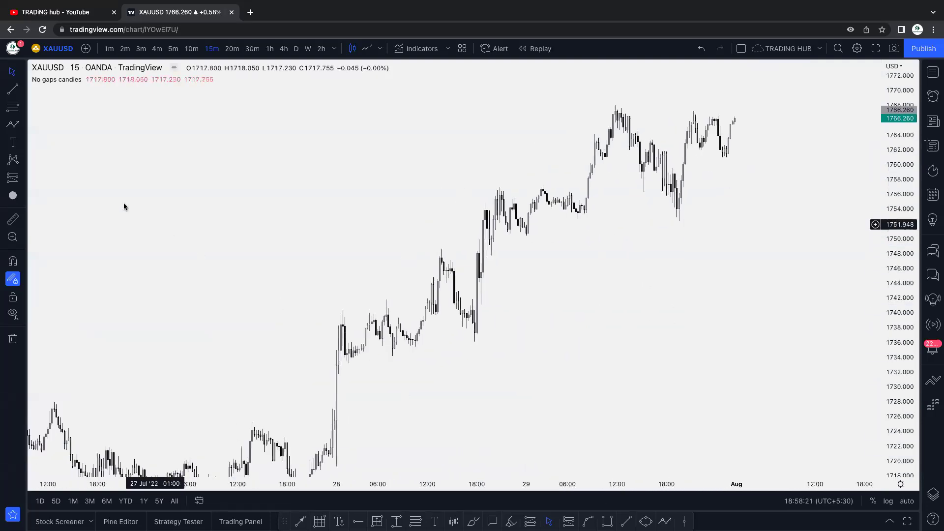
left_click(16, 196)
left_click(441, 250)
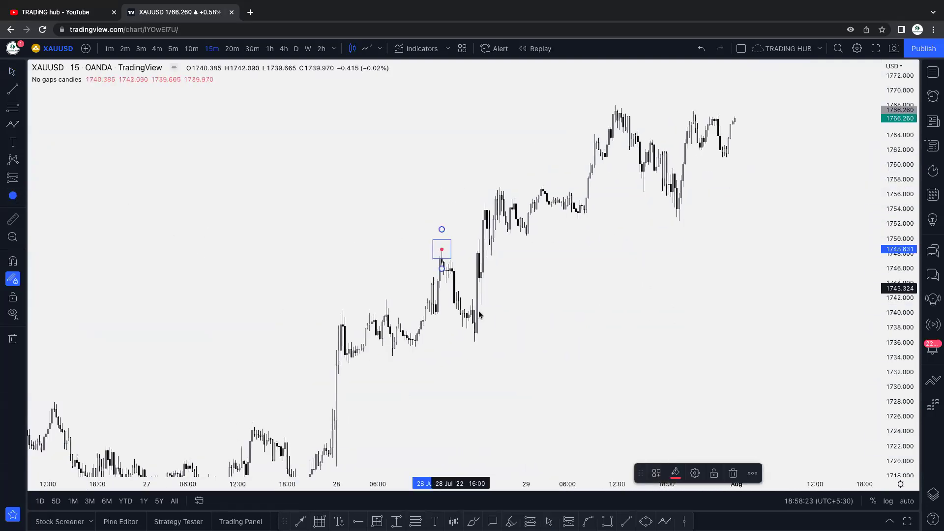
left_click(475, 341)
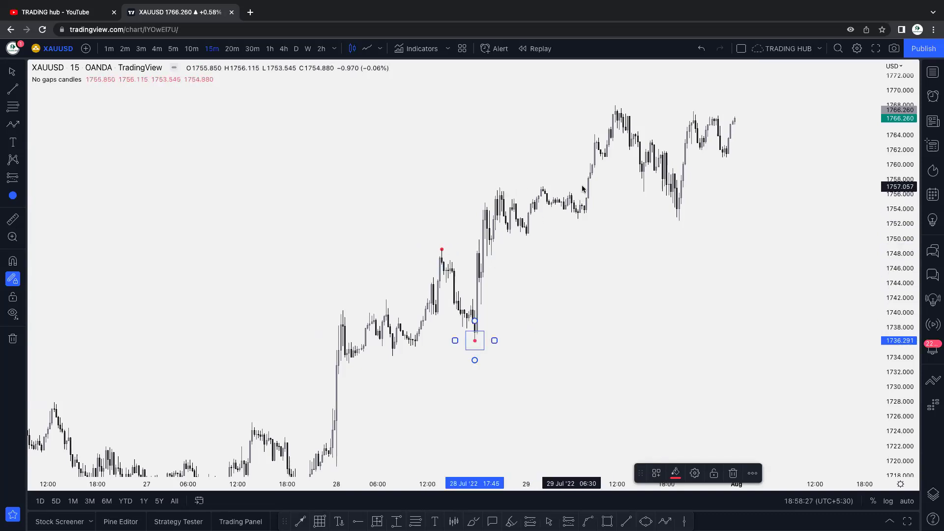
left_click(616, 105)
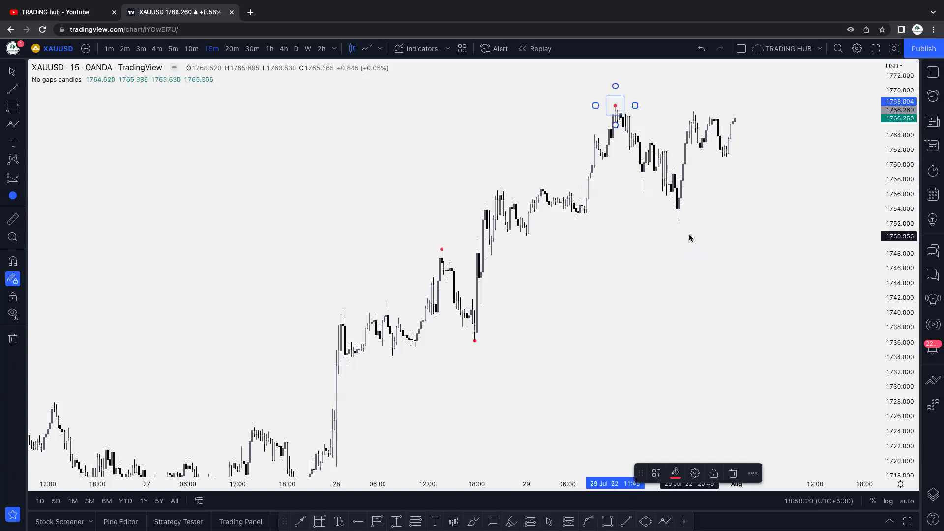
left_click(679, 219)
key("Escape")
Draw a short horizontal trend line at 1,760.640 beneath the highest marked swing and apply the IDM template
left_click(626, 521)
left_click(602, 160)
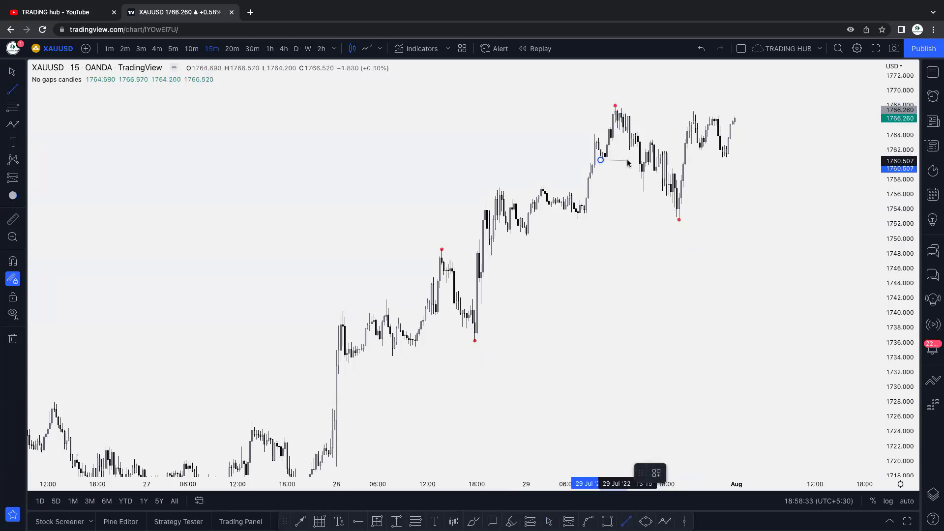
left_click(632, 161)
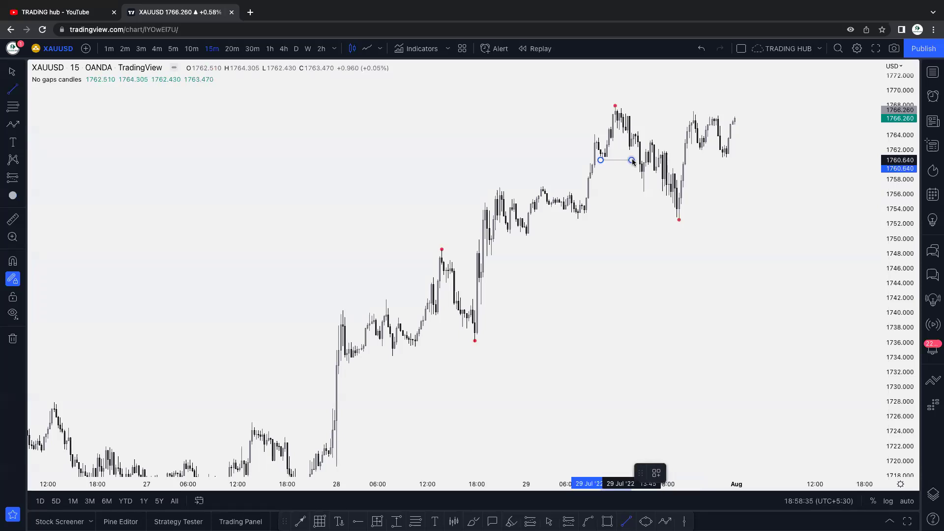
left_click(658, 474)
left_click(667, 473)
left_click(629, 347)
Set the text alignment of the IDM line at 1,760.640 to Bottom
double_click(618, 163)
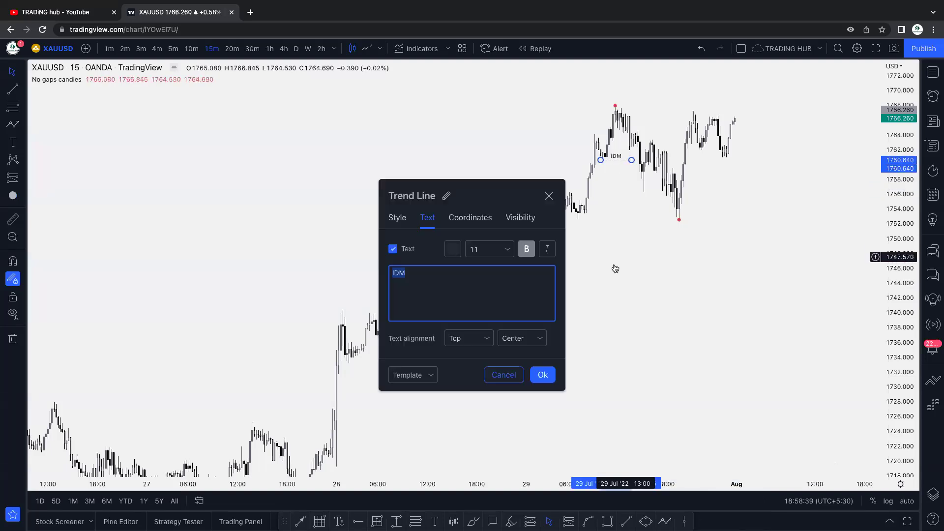
left_click(465, 338)
left_click(459, 389)
left_click(539, 380)
Copy the IDM line beneath the first marked high at about 1,739.6 and draw a zone below it from 1,737.021 to 1,735.296
left_click(615, 173)
left_click(616, 166)
left_click_drag(615, 166, 446, 315)
left_click(551, 309)
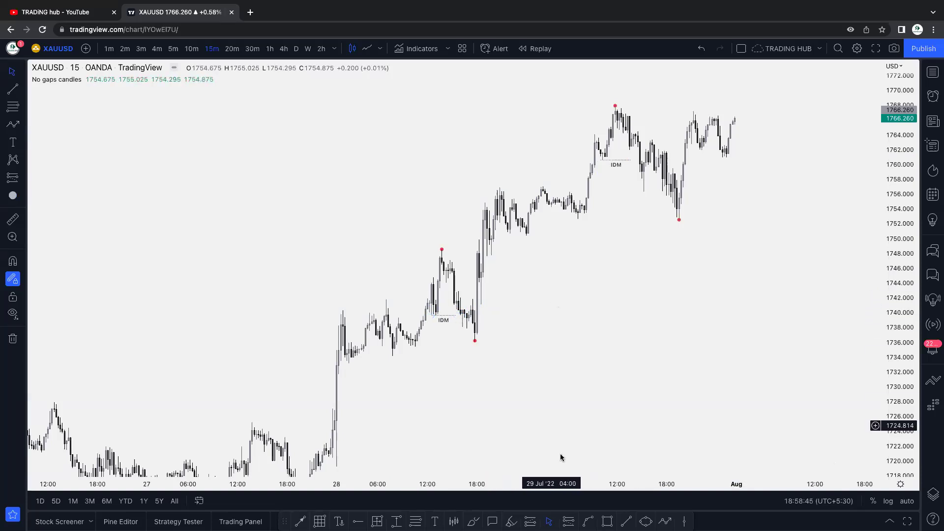
left_click(607, 521)
left_click_drag(415, 335, 472, 347)
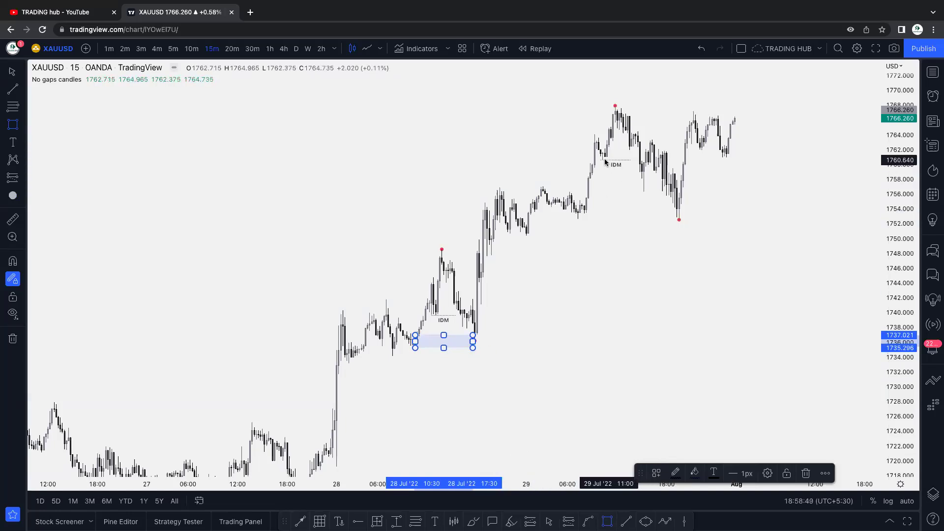
Draw a horizontal trend line at about 1,752.6 from the 29 Jul 07:15 low to the last marked low
key("alt+t")
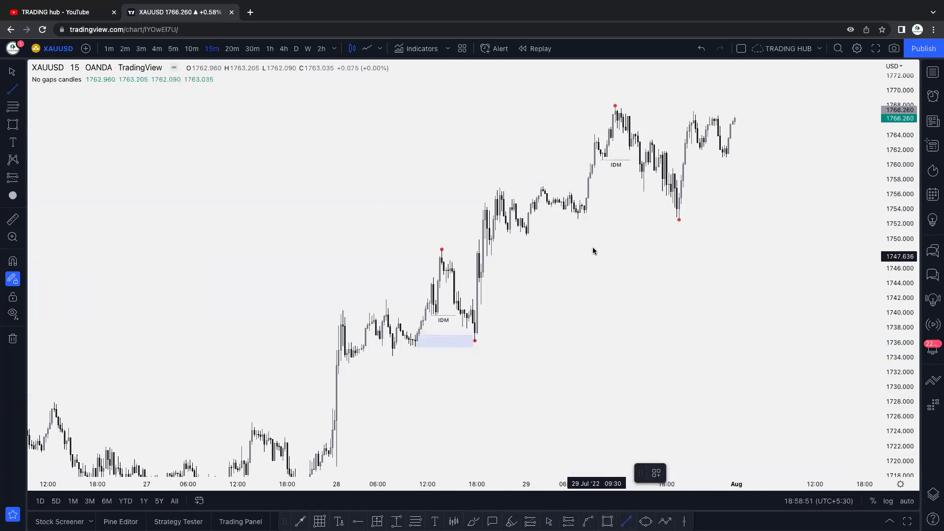
left_click(578, 219)
left_click(678, 218)
left_click(751, 201)
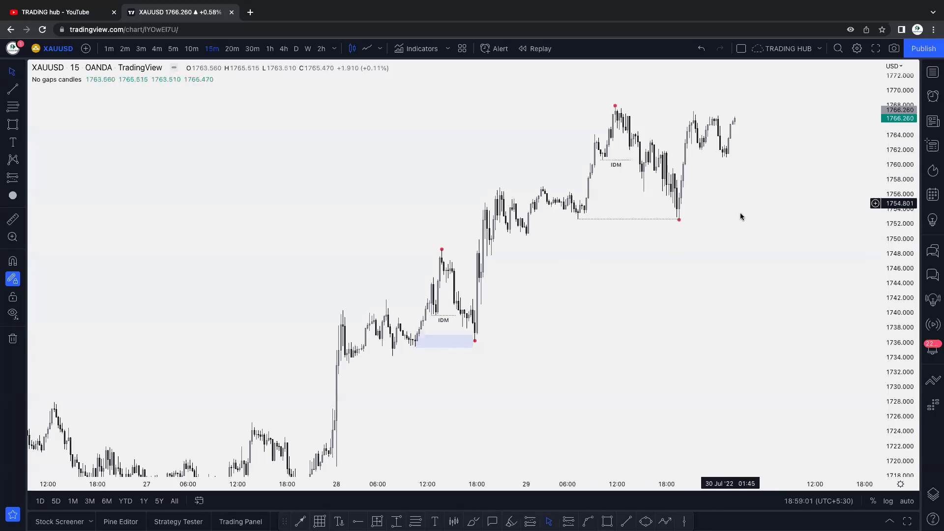
Draw a horizontal trend line at 1,768.004 from the highest marked swing and apply the BOS template
left_click(626, 521)
left_click(621, 105)
left_click(687, 105)
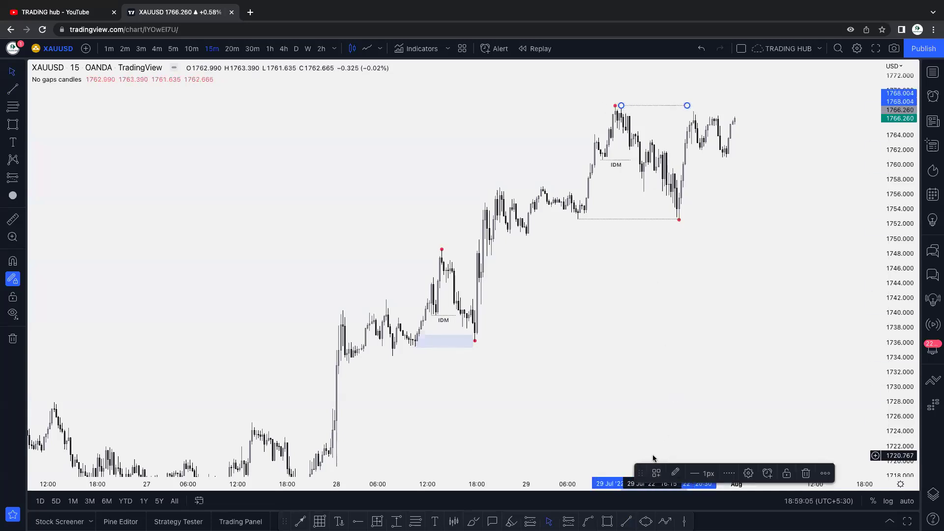
left_click(657, 473)
left_click(674, 412)
Draw a projected path from the latest candle up to about 1,771, down to about 1,760 and up to about 1,774
scroll(649, 354, "right", 5)
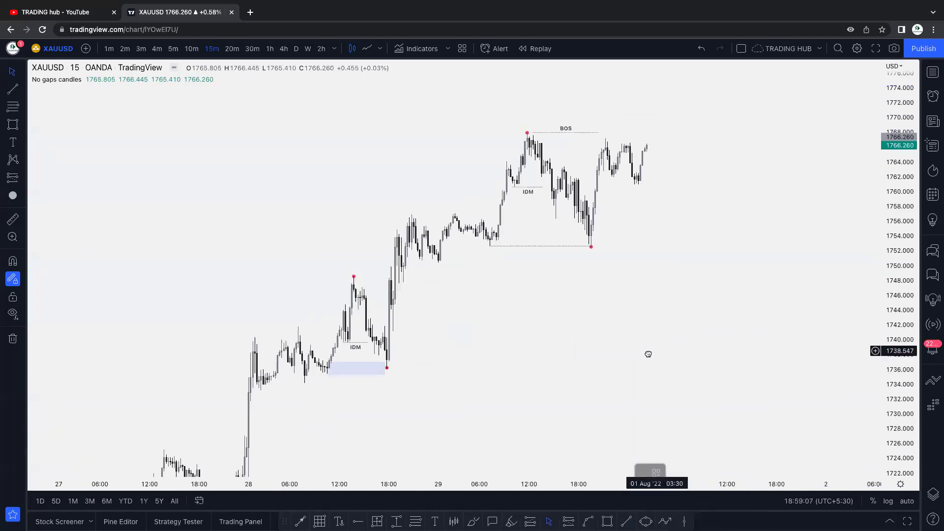
left_click(665, 521)
left_click(632, 155)
left_click(645, 118)
left_click(665, 197)
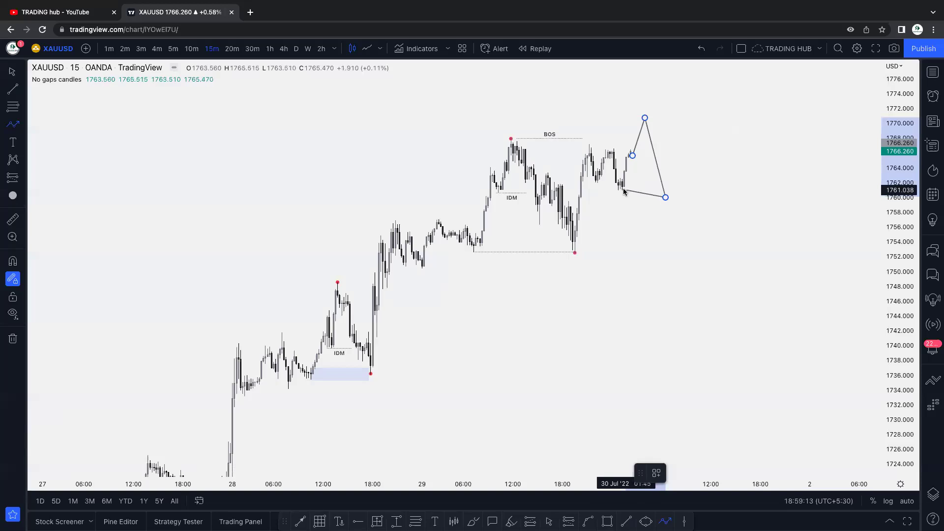
double_click(703, 94)
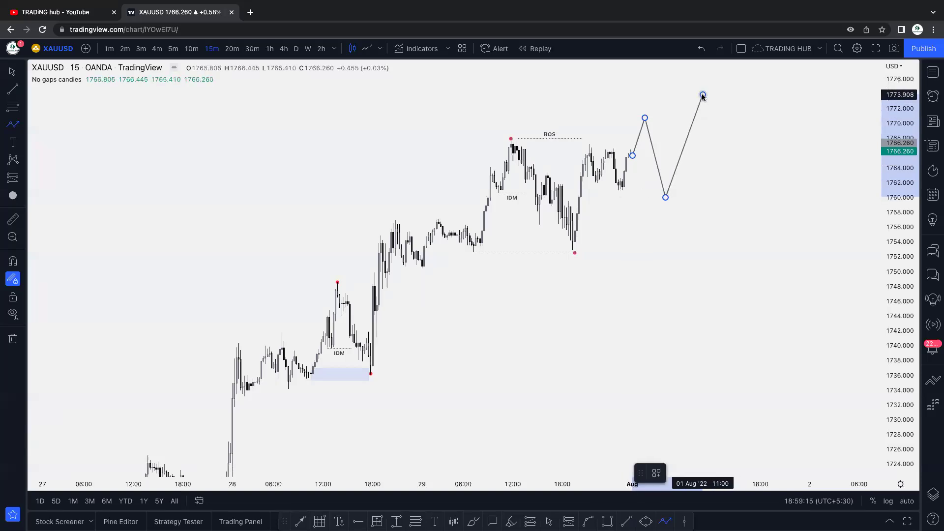
Copy the upper IDM line to the most recent pullback low at about 1,760.8
left_click(509, 199)
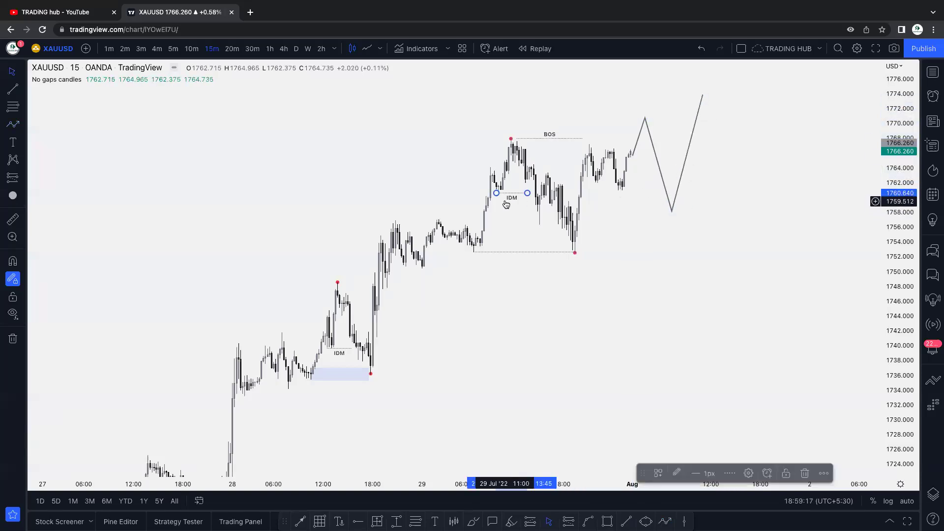
left_click_drag(510, 202, 629, 200)
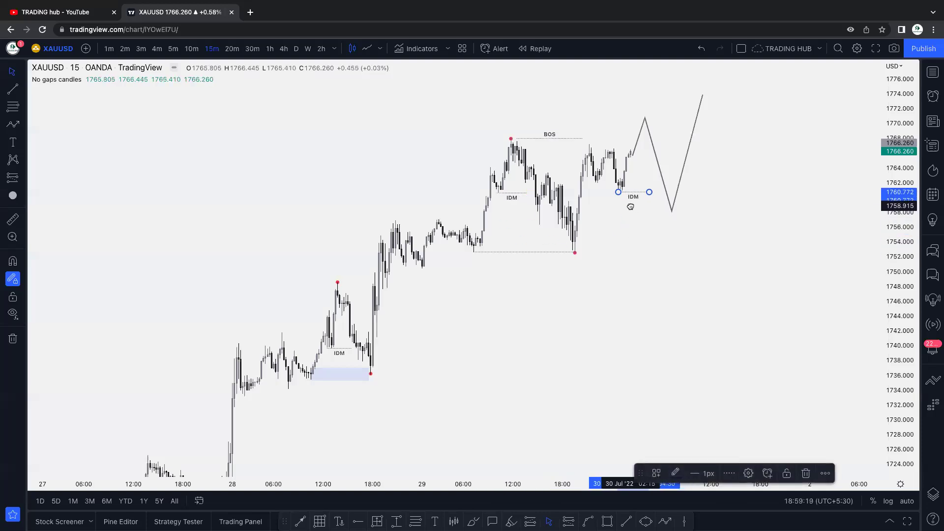
left_click(635, 228)
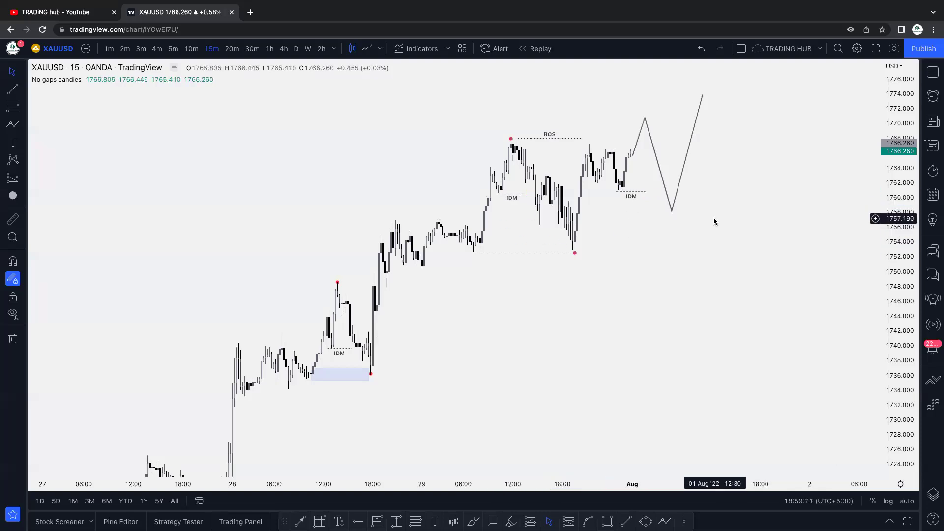
Draw a demand zone from 1,756.128 to about 1,752.8, running from the last marked low to beneath the projected path
left_click(607, 521)
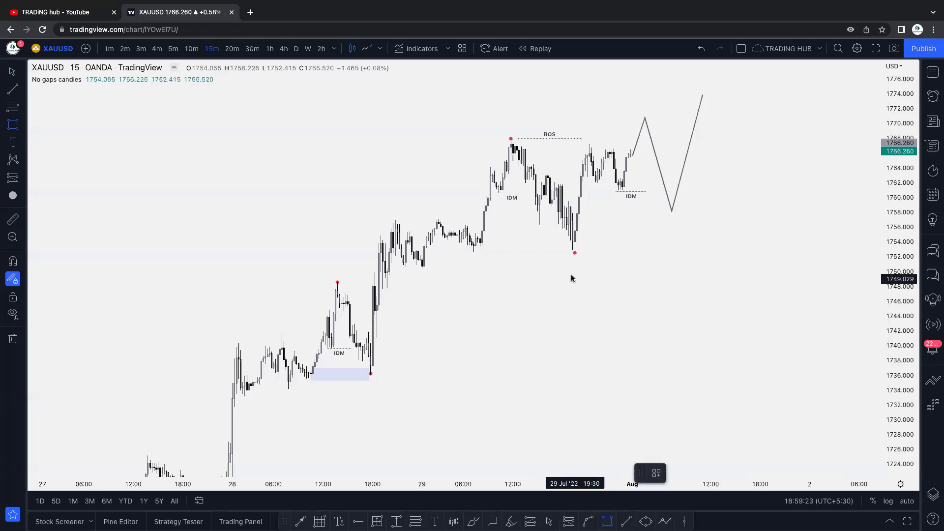
left_click(577, 230)
left_click(700, 252)
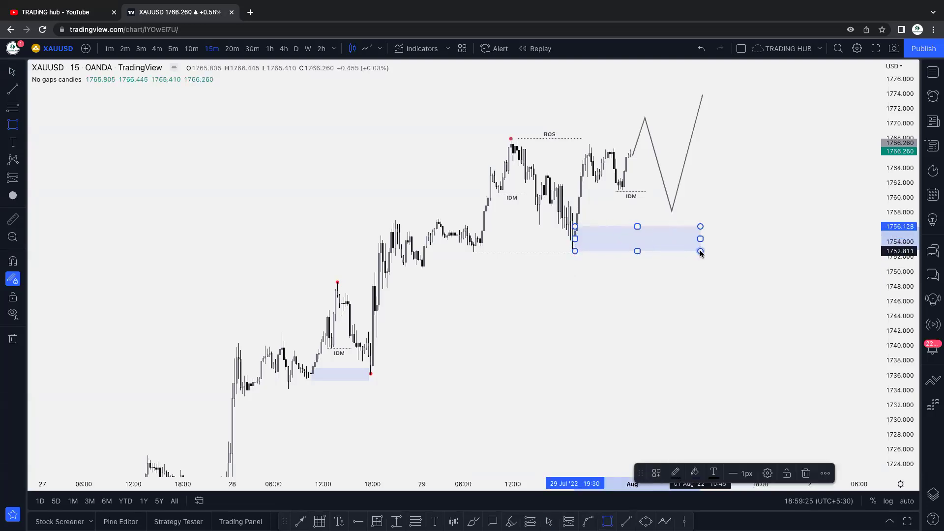
left_click(733, 186)
Lower the projected path's dip to about 1,757 and move its last point out and up to about 1,774.6
left_click_drag(672, 212, 674, 221)
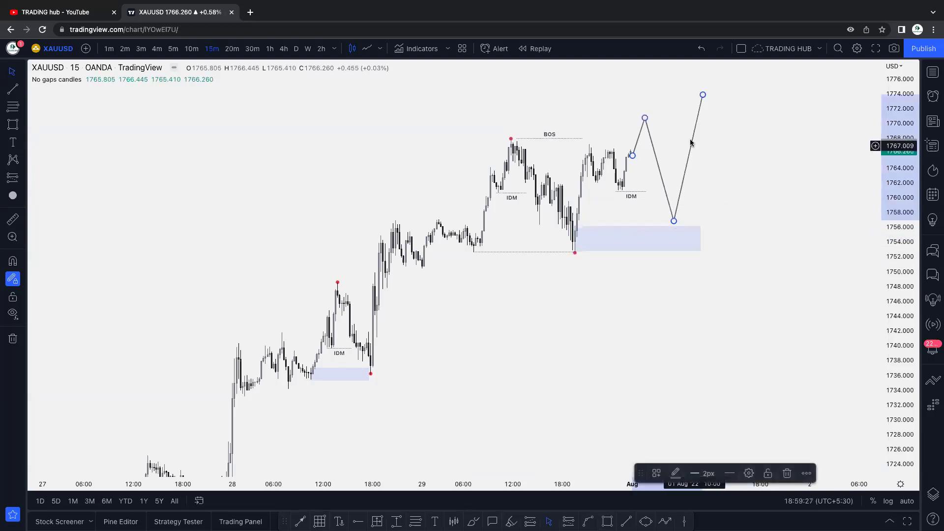
left_click_drag(747, 124, 707, 178)
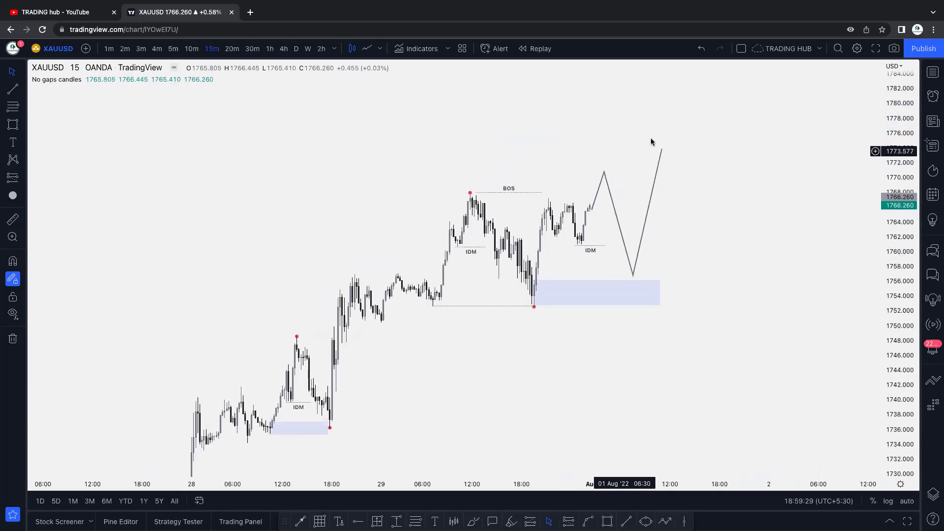
left_click(639, 164)
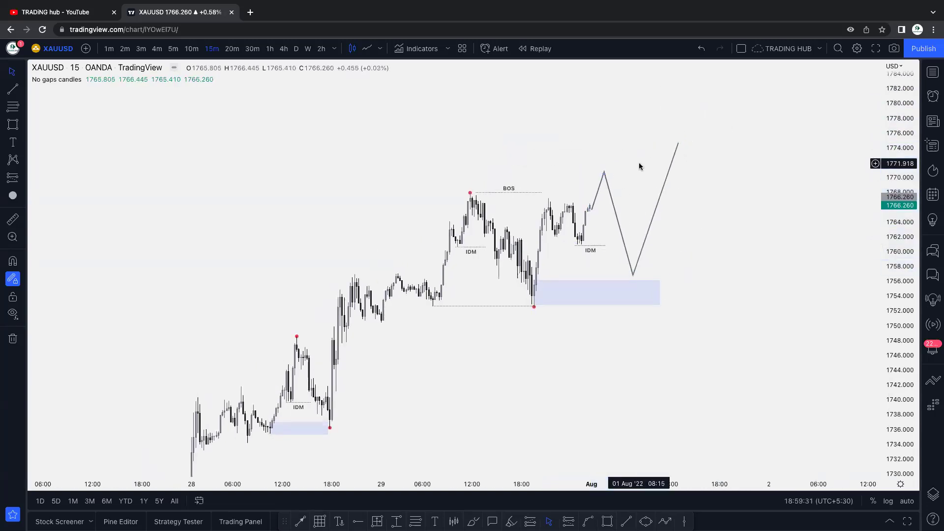
left_click_drag(639, 164, 637, 156)
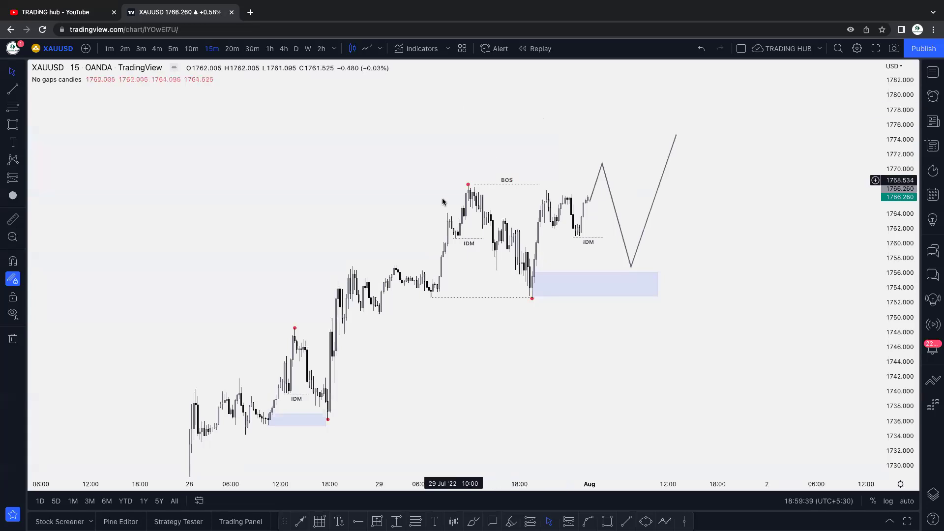
Copy the BOS line to the first marked high at about 1,748.4 and end it at the candle that breaks the level
left_click(508, 185)
left_click_drag(509, 188, 330, 330)
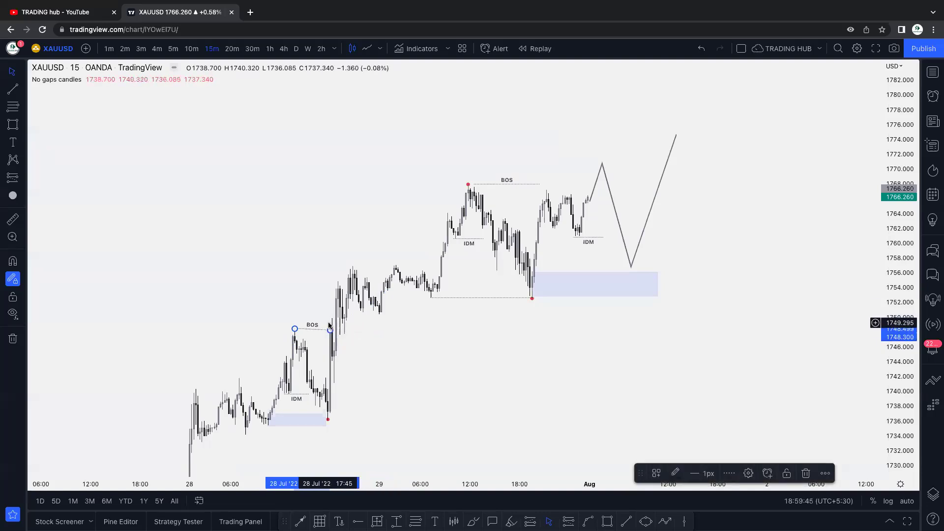
left_click_drag(296, 251, 281, 227)
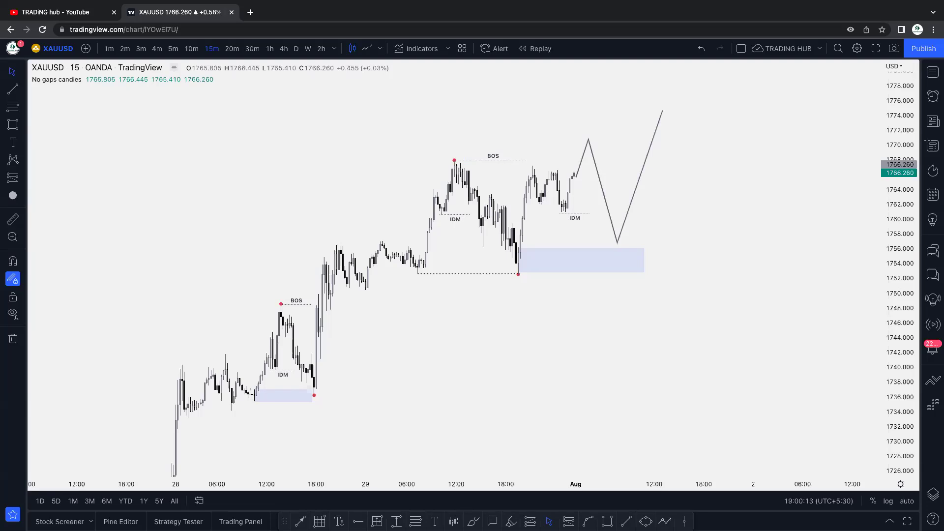
Switch the chart to the 1-minute timeframe and bring the 28 July swing with its BOS, IDM and zone into view
left_click(108, 51)
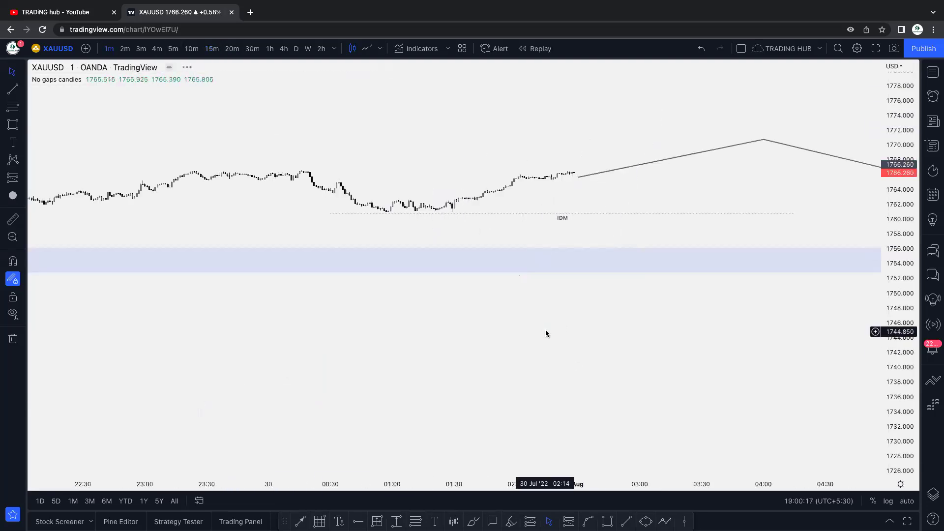
scroll(541, 325, "down", 5)
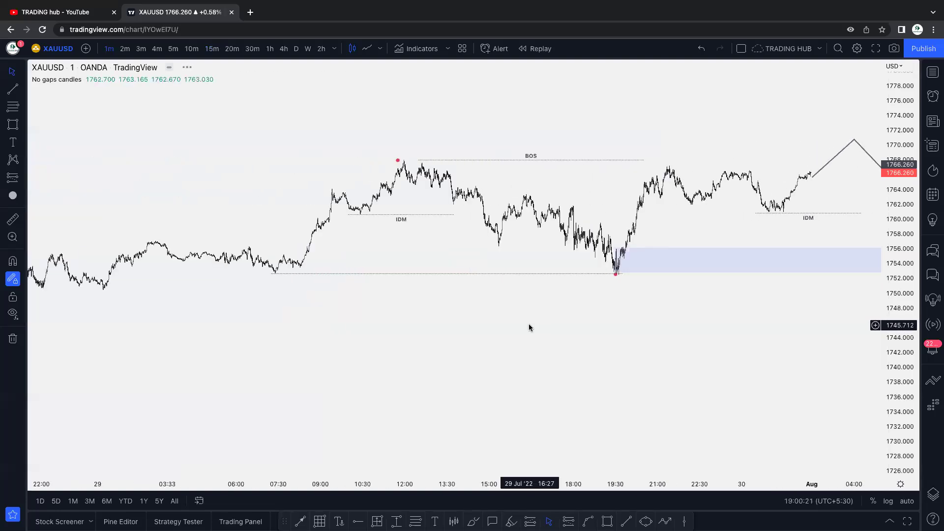
left_click_drag(240, 346, 578, 267)
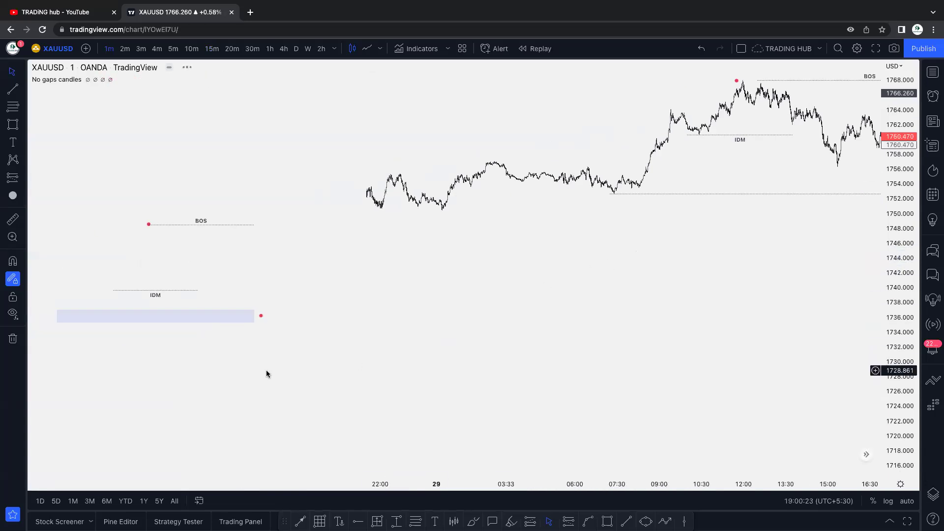
left_click_drag(286, 367, 609, 329)
scroll(608, 329, "up", 6)
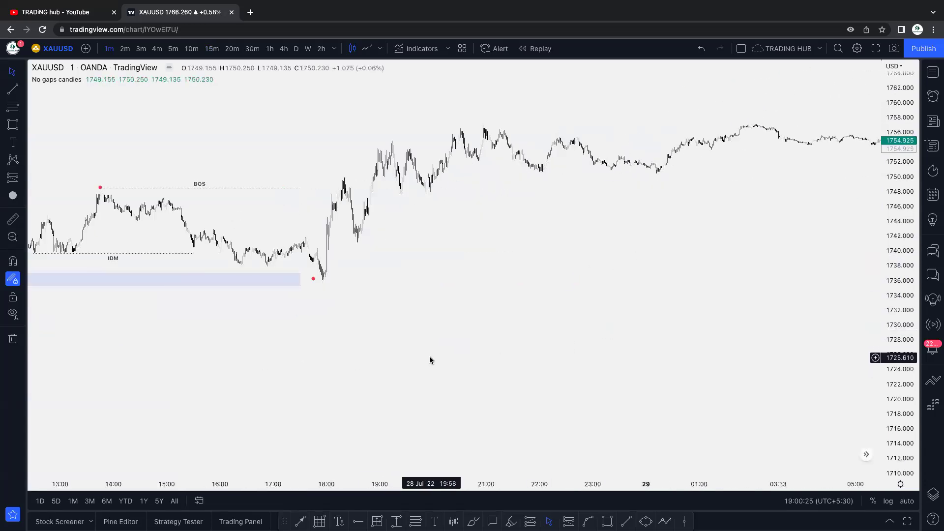
Examine the early 28 July price action that precedes the marked swing on the 1-minute chart
left_click_drag(345, 357, 703, 341)
scroll(704, 339, "up", 2)
left_click_drag(414, 339, 718, 321)
double_click(908, 333)
left_click_drag(902, 339, 893, 236)
left_click_drag(521, 306, 691, 219)
scroll(691, 220, "up", 3)
scroll(692, 220, "up", 2)
scroll(555, 232, "left", 10)
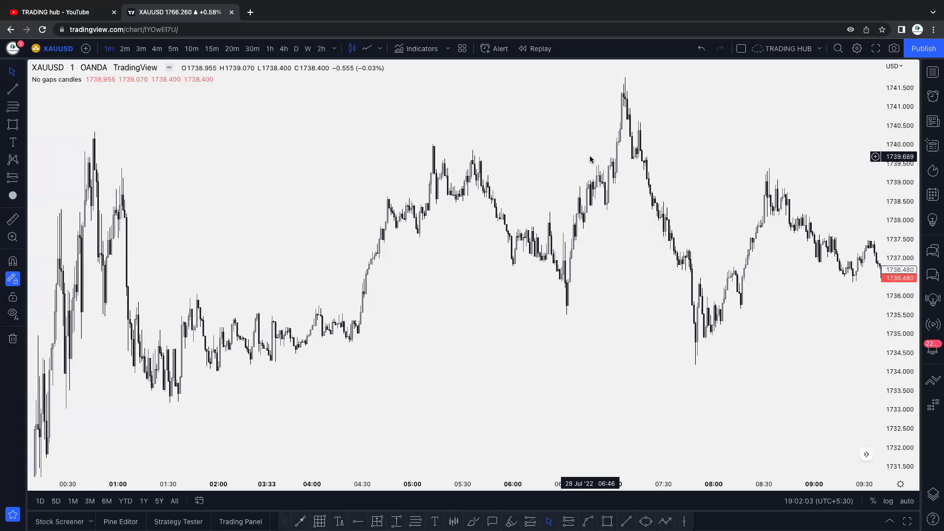
Draw an example zone from about 1,728.9 to 1,728.6 in the empty area below the candles, spanning roughly 05:00 to 07:10
left_click_drag(518, 289, 472, 158)
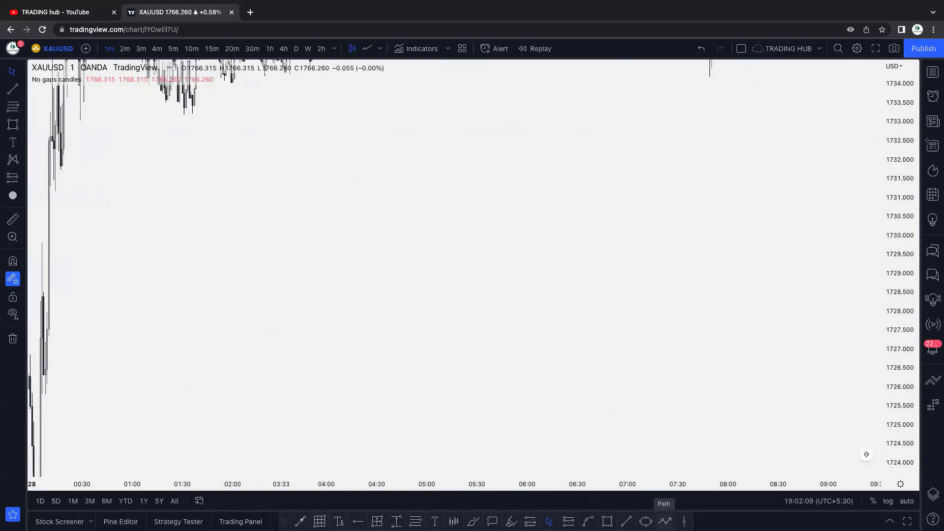
left_click(665, 521)
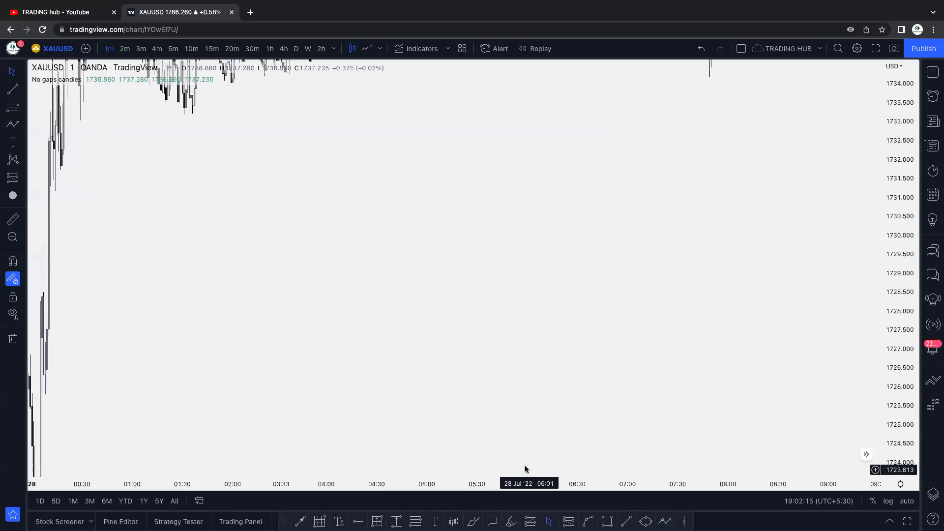
left_click(608, 521)
mouse_move(430, 277)
left_mouse_down()
mouse_move(440, 295)
mouse_move(648, 289)
left_mouse_up()
left_click(663, 280)
left_click(665, 522)
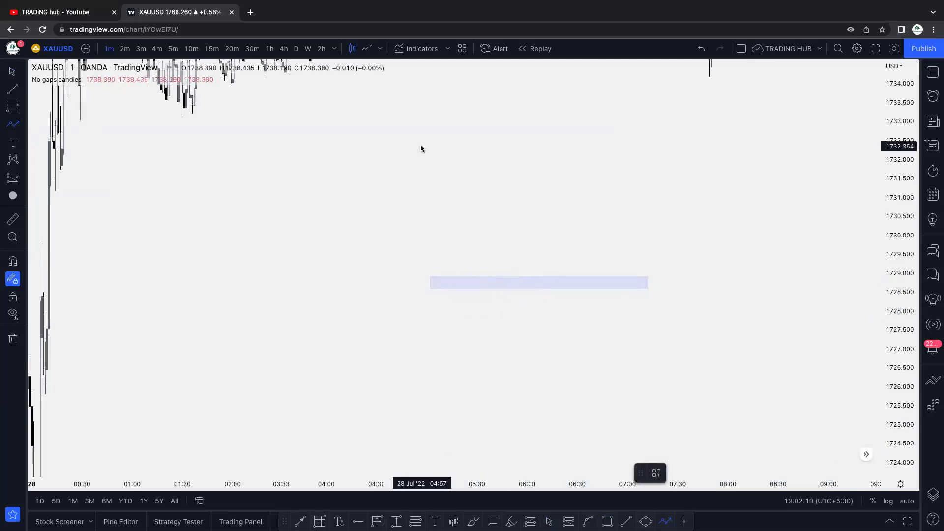
left_click(343, 318)
left_click(422, 138)
left_click(460, 220)
left_click(526, 92)
left_click(549, 225)
left_click(588, 166)
key("Escape")
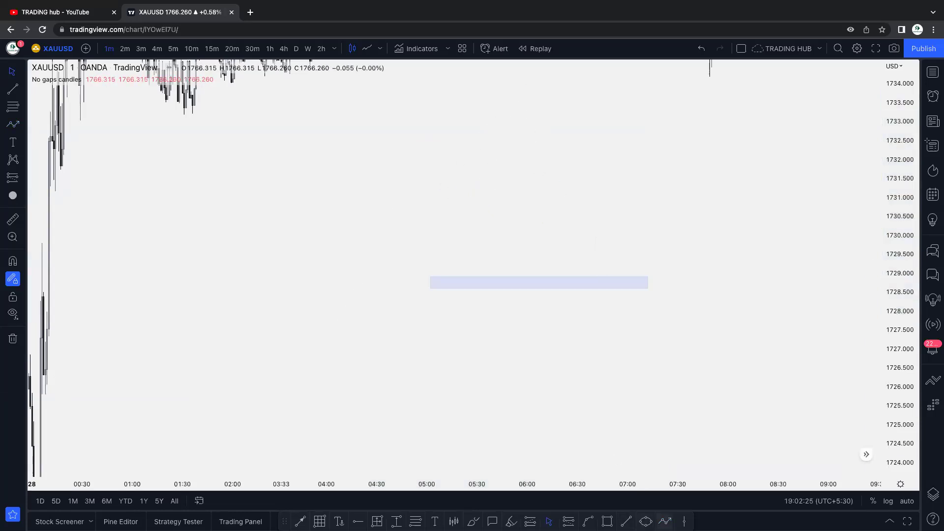
Sketch a path from about 1,727 through highs near 1,731.5 and 1,732.7, dropping into the example zone and ending in a small bounce
left_click(665, 521)
left_click(360, 350)
left_click(436, 179)
left_click(467, 252)
left_click(521, 132)
left_click(560, 282)
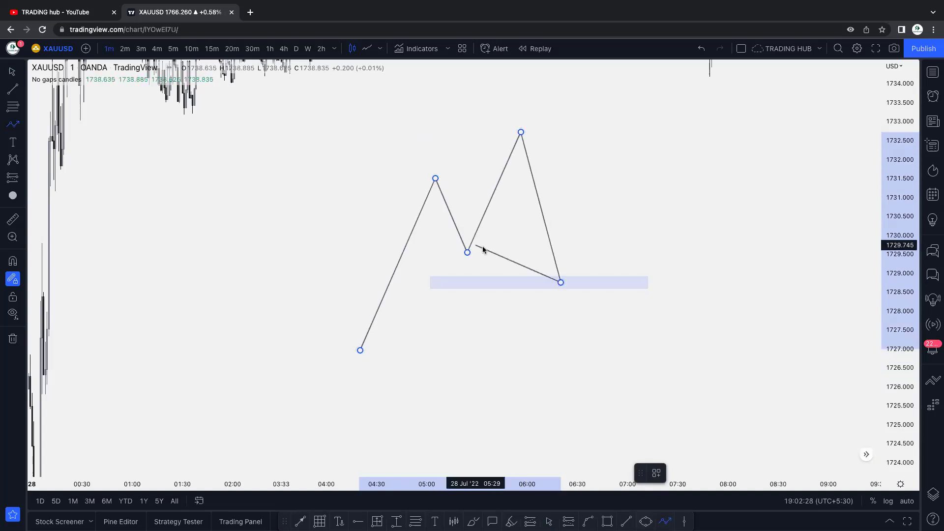
double_click(571, 255)
Lower the example zone to about 1,728.8–1,728.5 and resize it to run from the path's first leg to its last low
left_click(590, 276)
left_click_drag(590, 276, 575, 281)
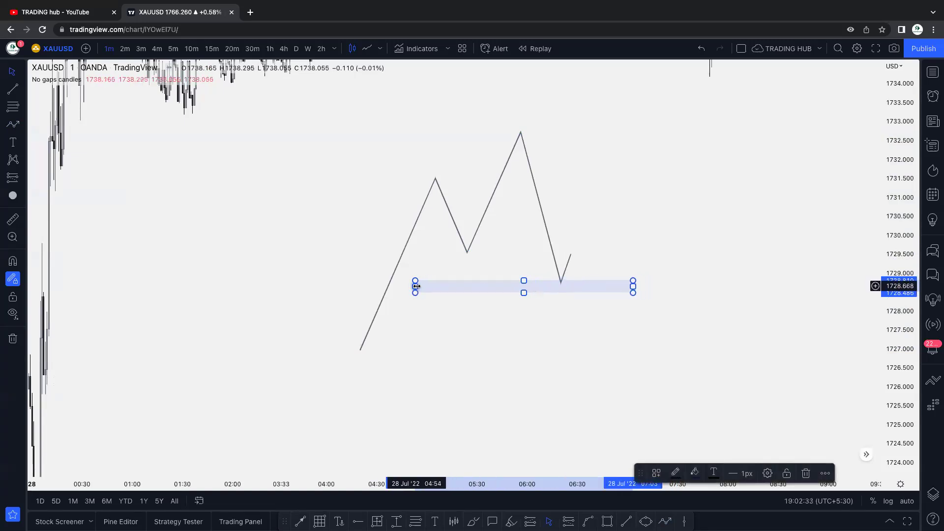
left_click_drag(416, 286, 390, 286)
left_click_drag(631, 286, 566, 284)
left_click(609, 263)
Continue the sketch from the small bounce with a tight zigzag path above the zone, ending at about 1,729.9
left_click(665, 521)
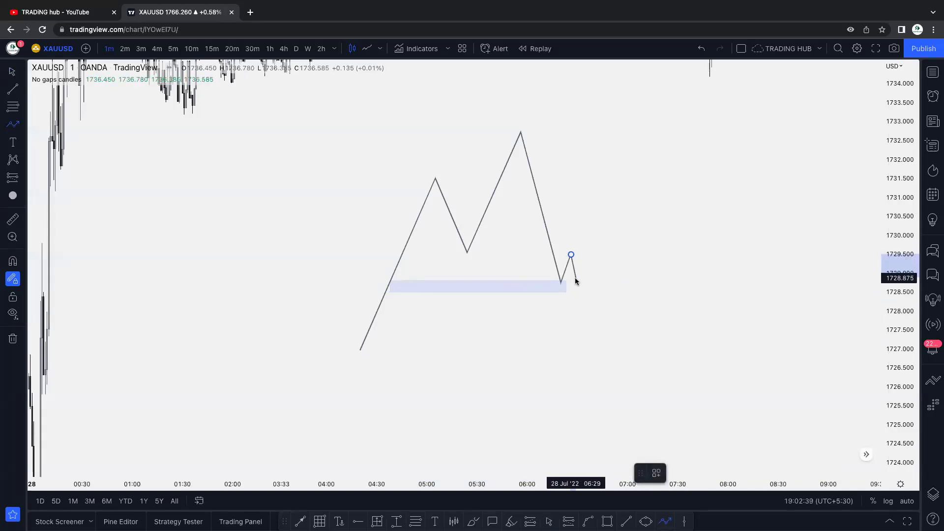
left_click(584, 263)
left_click(591, 289)
left_click(596, 249)
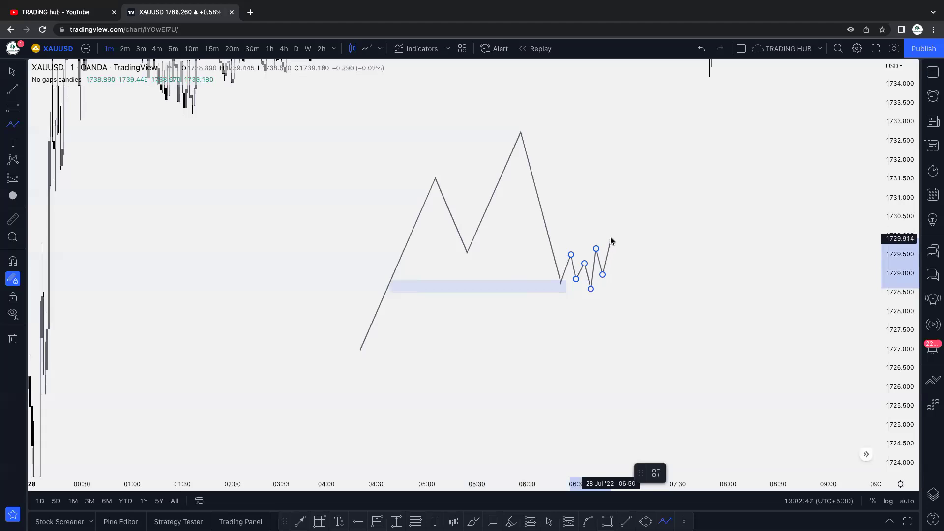
left_click(611, 240)
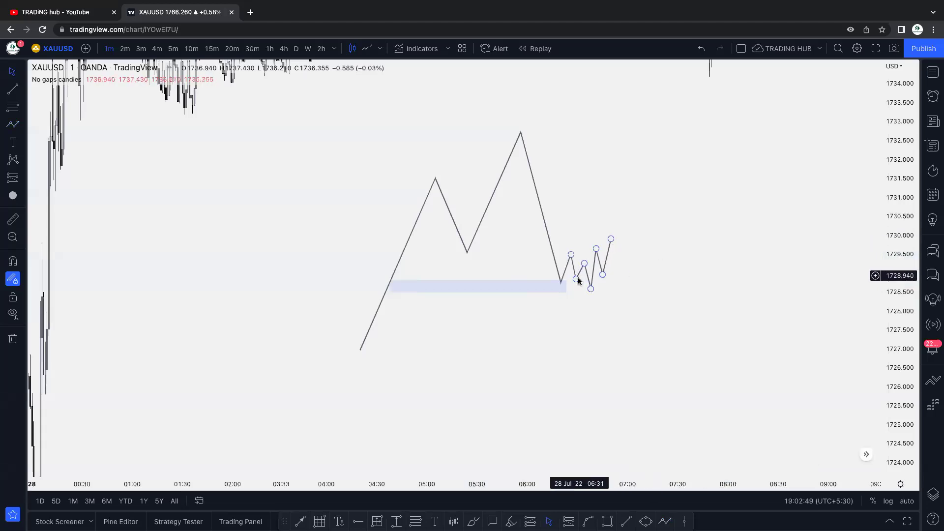
Reshape the small zigzag path so that its main low dips to about 1,728.5 before the rise
left_click_drag(591, 288, 590, 289)
left_click_drag(570, 260, 579, 290)
left_click(659, 276)
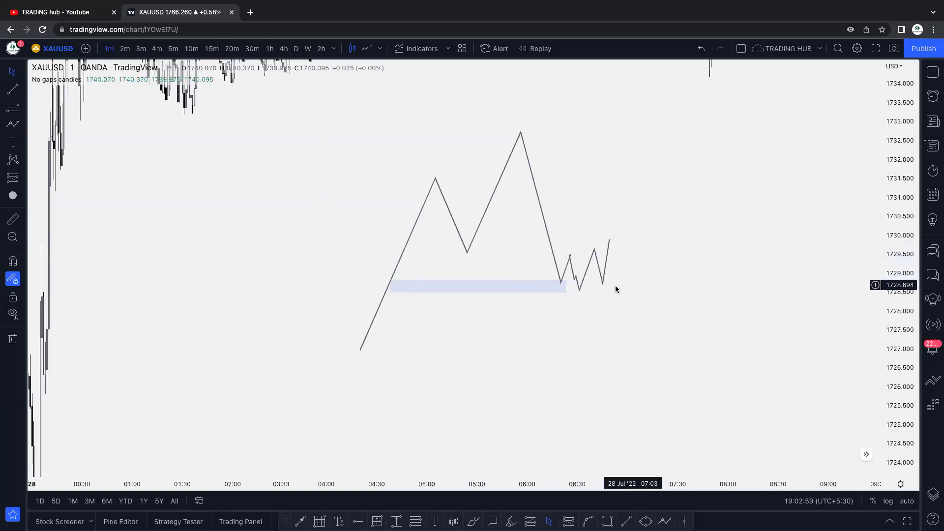
left_click(581, 277)
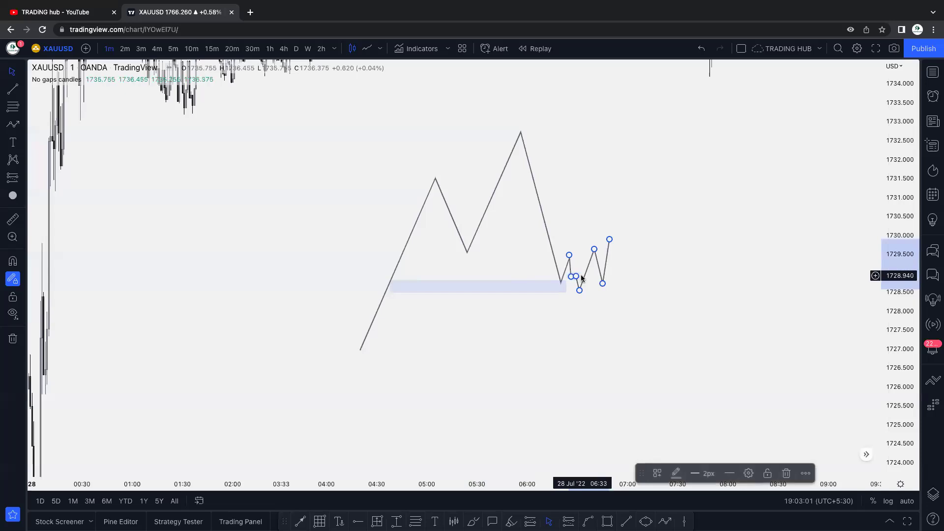
left_click(685, 251)
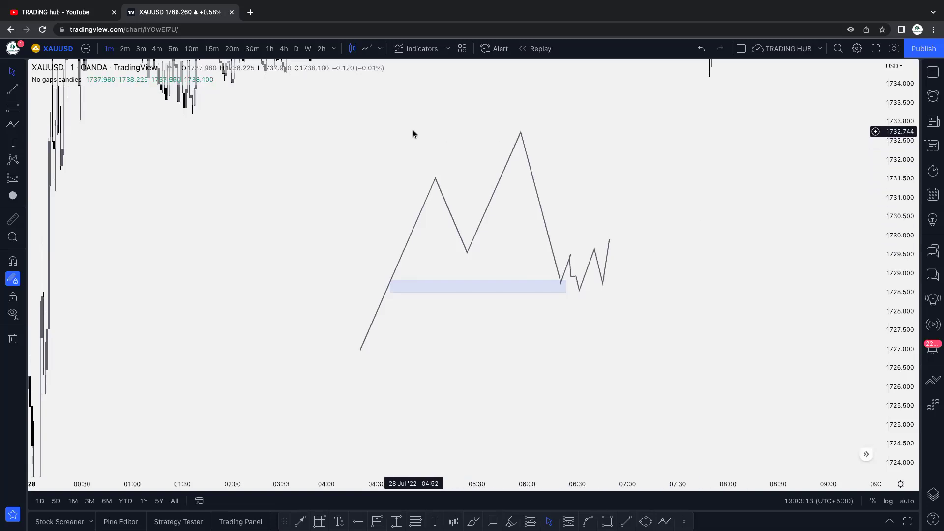
Delete the entire example sketch, including both paths and the zone
left_click_drag(390, 131, 664, 377)
key("Delete")
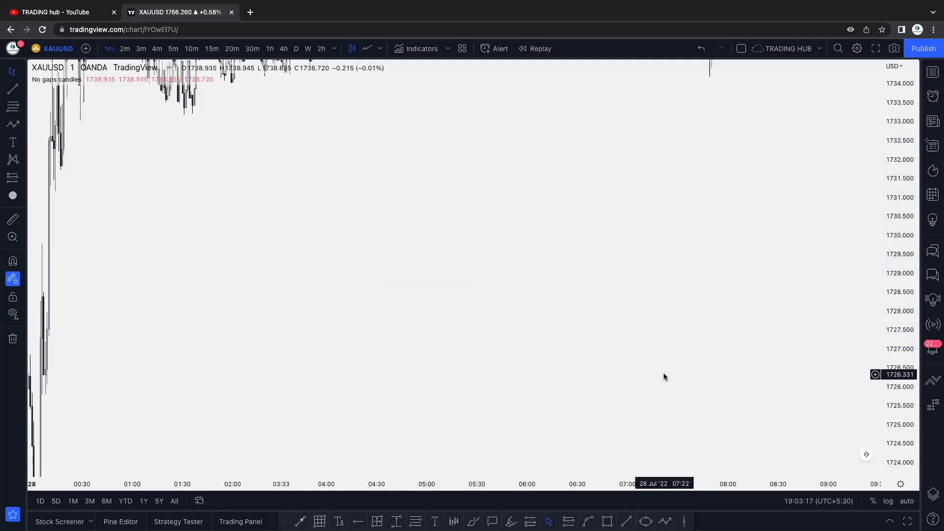
Examine the demand zone from its origin candles to the marked low where price returns to it
left_click_drag(645, 241, 564, 393)
left_click_drag(651, 323, 610, 467)
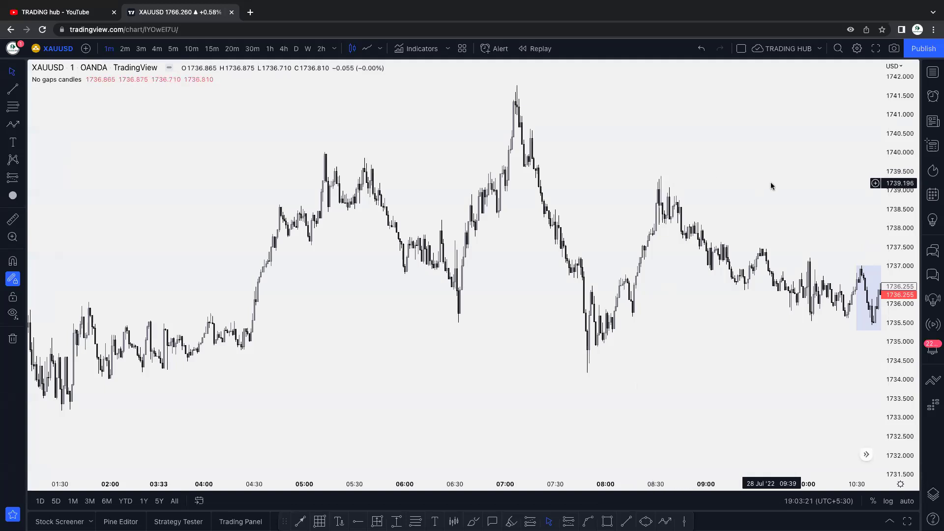
left_click_drag(771, 185, 564, 185)
left_click_drag(760, 223, 406, 224)
left_click_drag(719, 228, 342, 232)
left_click_drag(618, 303, 663, 301)
left_click_drag(751, 292, 829, 319)
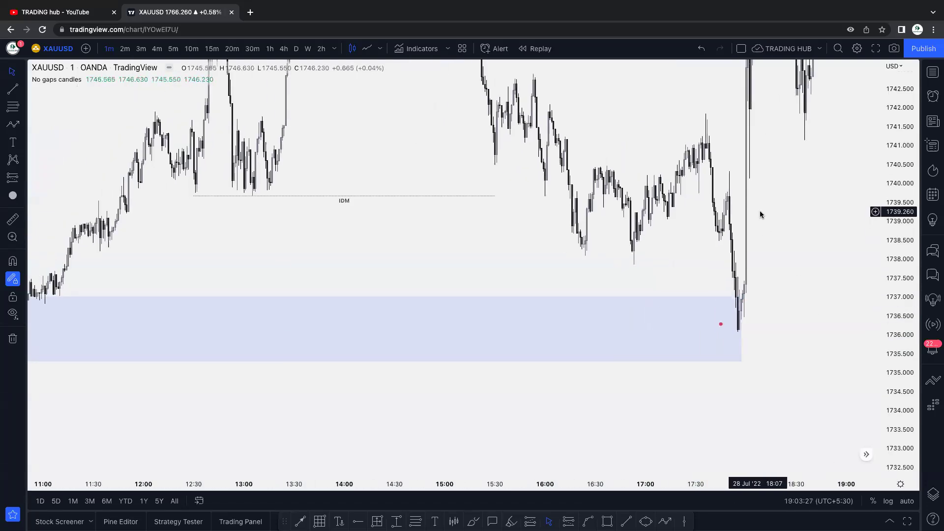
scroll(760, 214, "up", 4)
left_click_drag(548, 270, 734, 250)
scroll(744, 246, "down", 3)
scroll(745, 246, "down", 2)
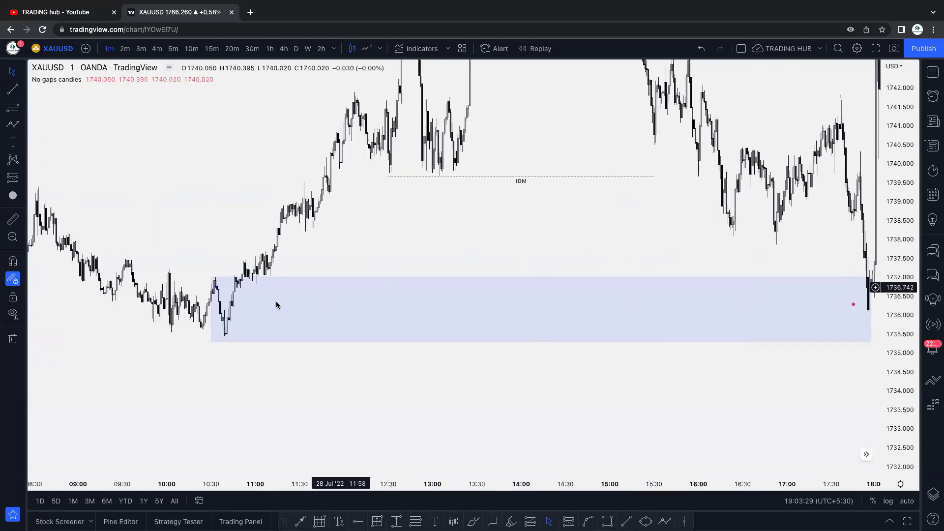
left_click_drag(570, 217, 203, 236)
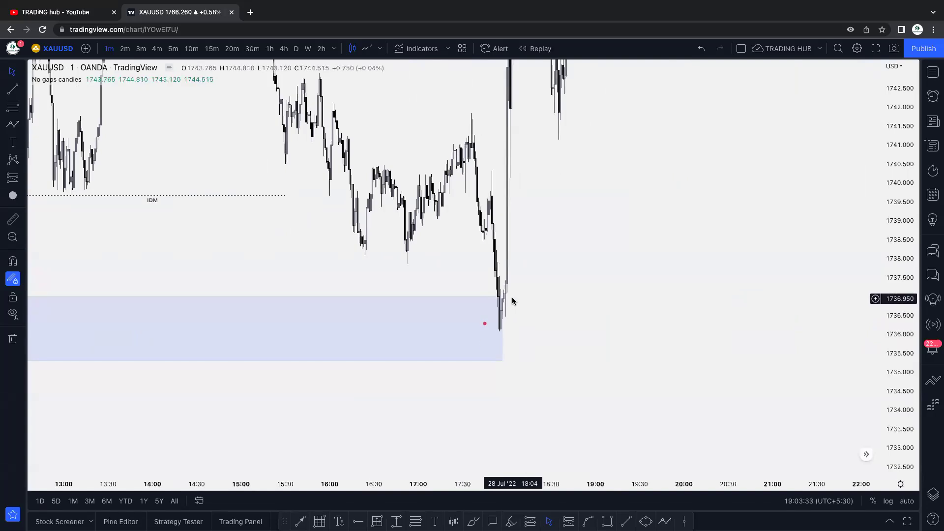
Draw a short horizontal trend line at 1,740.279 from the last lower high before the marked low, ending at 17:57
scroll(512, 297, "up", 3)
left_click_drag(519, 247, 735, 277)
scroll(735, 276, "up", 5)
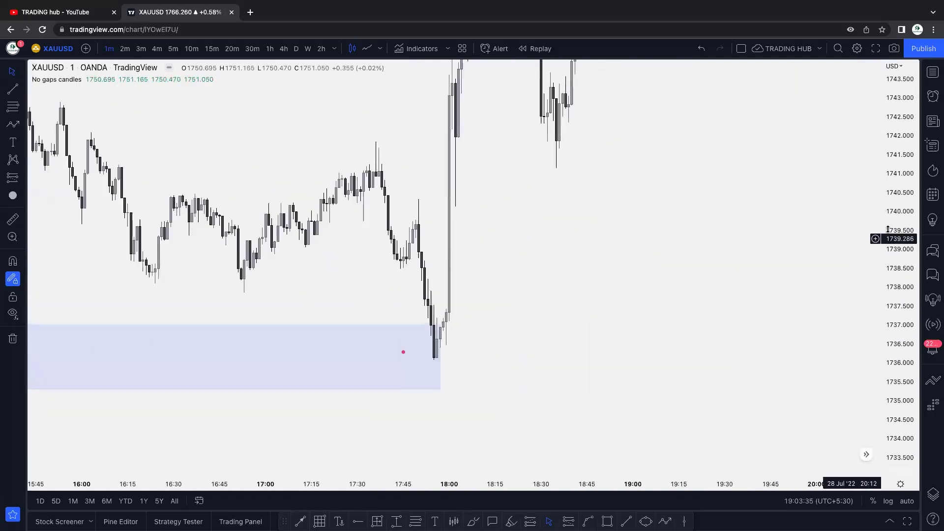
left_click_drag(899, 266, 807, 241)
scroll(797, 275, "up", 2)
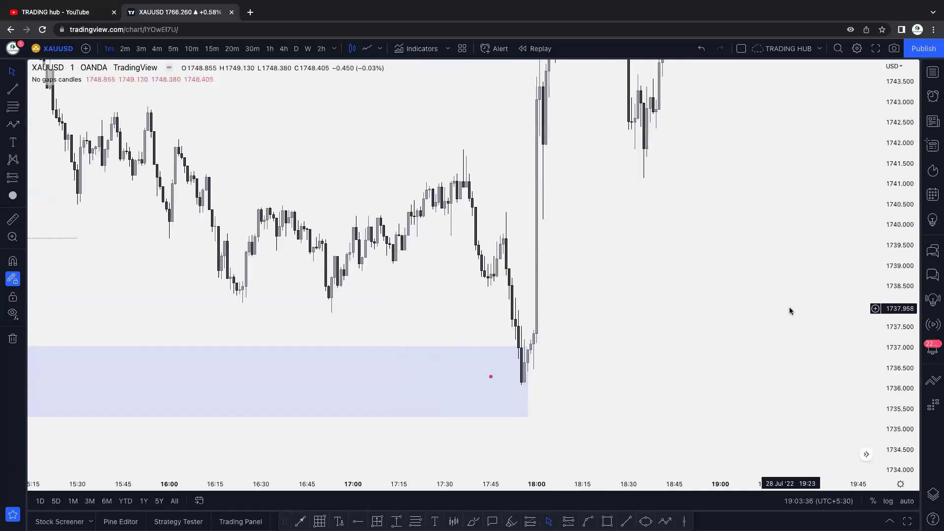
left_click(626, 520)
left_click(456, 217)
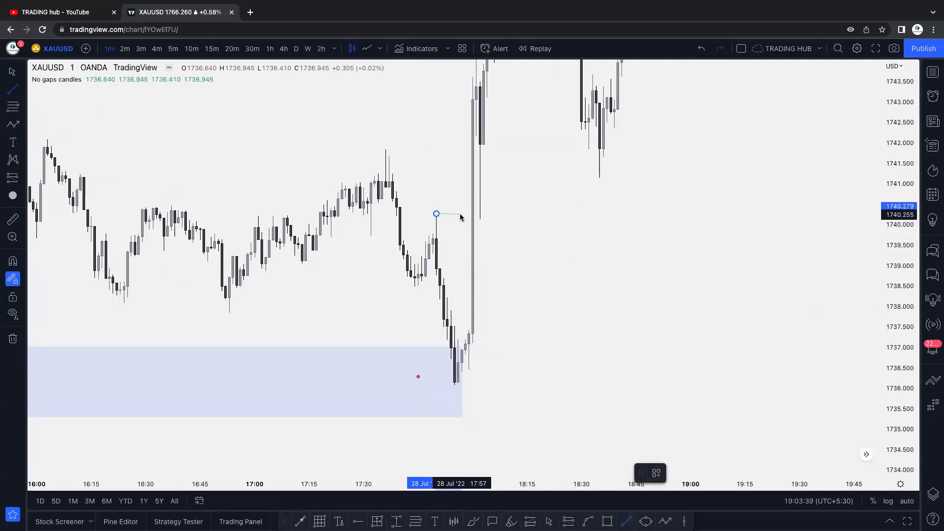
left_click(461, 217)
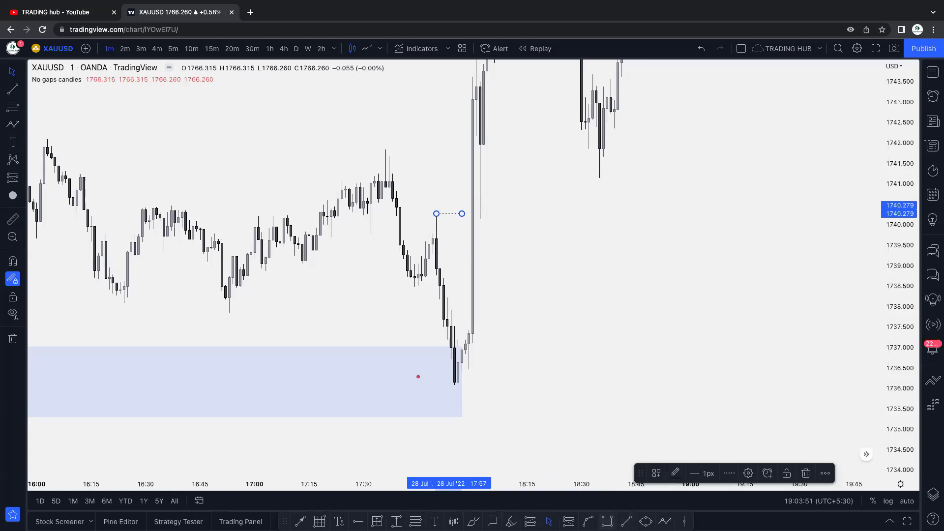
Try to mark the small pullback candle before the surge with a zone from about 1,737.1 to 1,736.5
left_click(607, 521)
left_click_drag(469, 344, 480, 369)
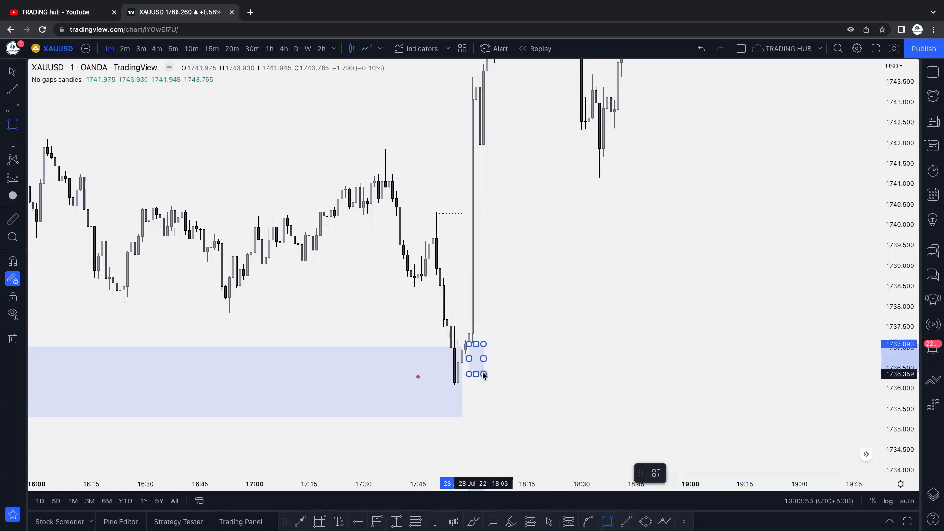
left_click(482, 350)
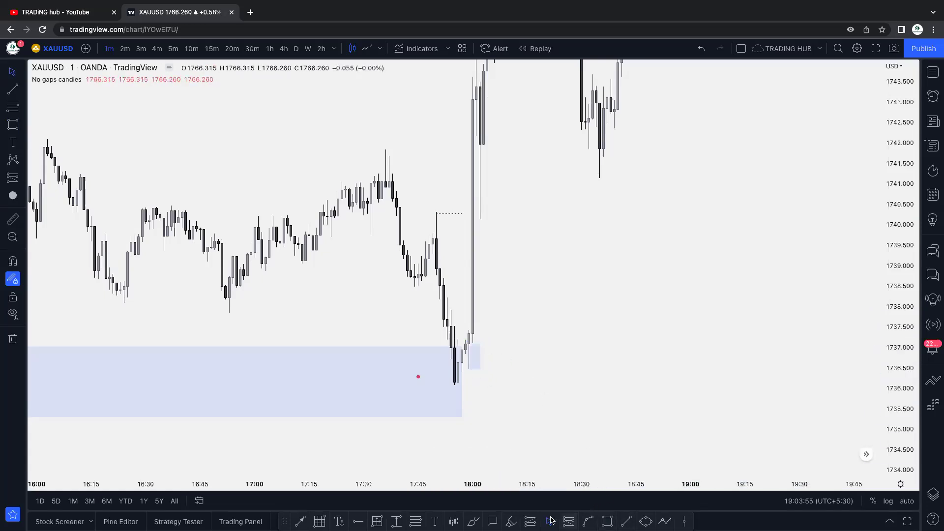
Place a long position at the pullback candle before the surge, with entry at 1,737.117 and stop at 1,736.444
left_click(470, 342)
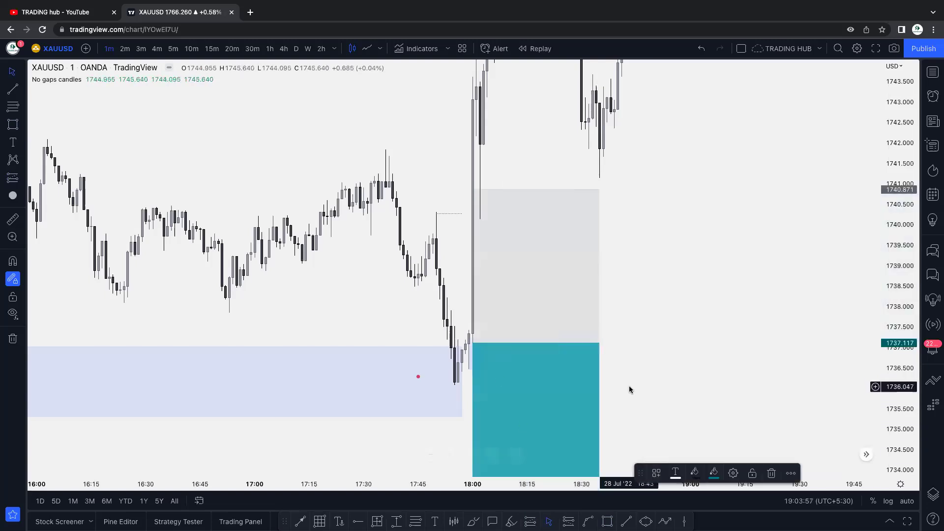
left_click_drag(510, 405, 510, 278)
left_click_drag(531, 343, 527, 418)
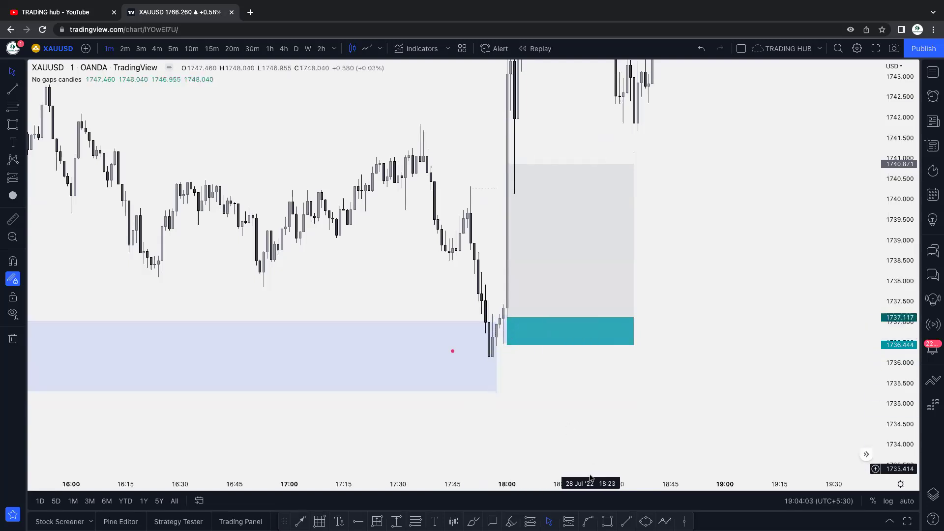
Draw a short horizontal trend line at 1,736.864 from the candles before the surge to 18:02
left_click(626, 521)
left_click(499, 328)
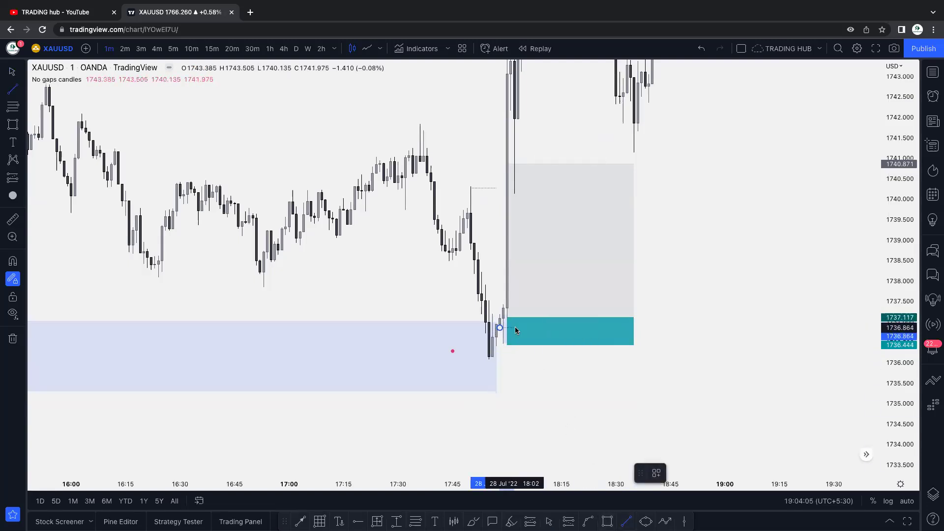
left_click(514, 328)
Raise the long position's target to the BOS level at 1,748.486 and extend the BOS line to the candles that reach it
left_click_drag(716, 275, 715, 405)
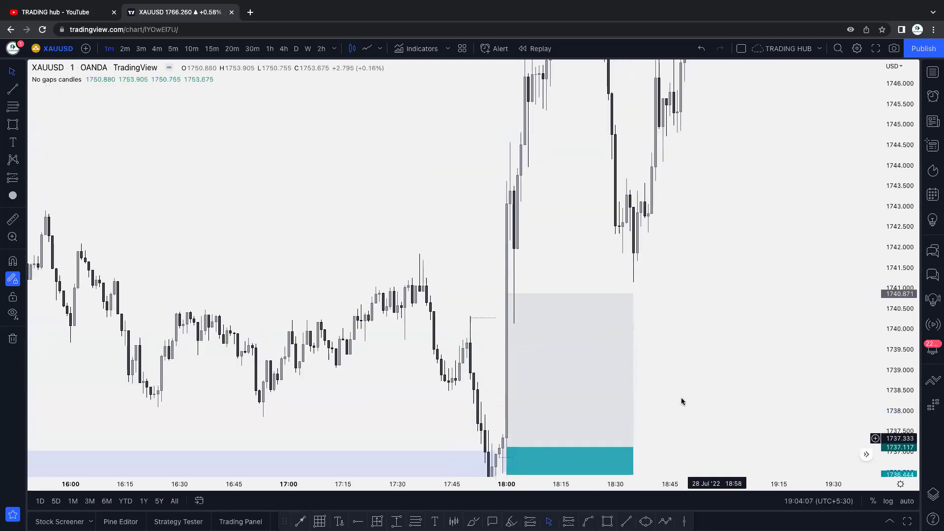
left_click_drag(506, 292, 506, 69)
scroll(406, 144, "down", 10)
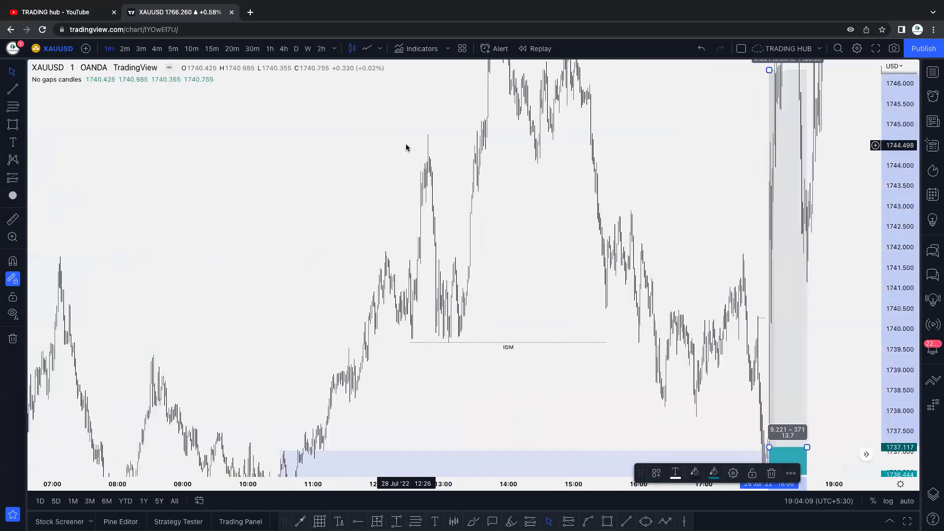
left_click_drag(891, 297, 862, 387)
left_click_drag(799, 192, 619, 177)
scroll(615, 173, "up", 5)
scroll(670, 206, "left", 2)
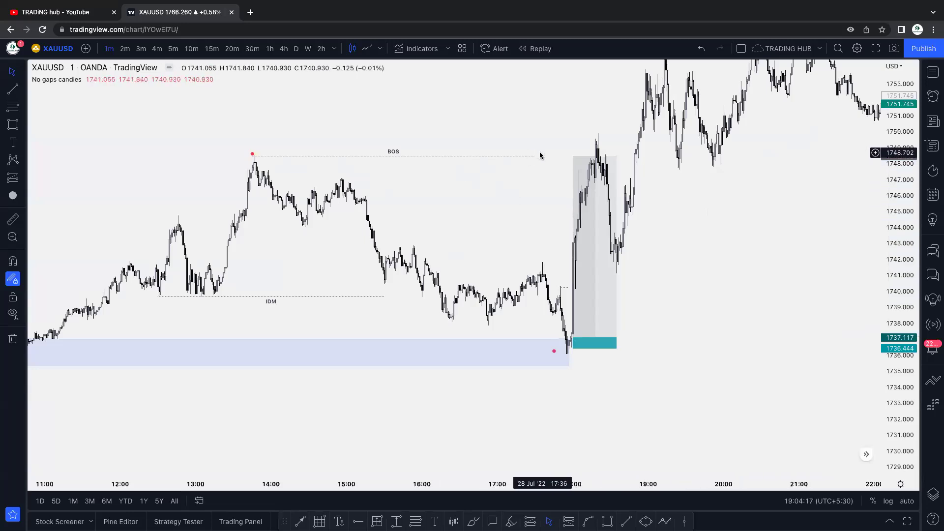
left_click_drag(534, 156, 587, 155)
Draw a short horizontal trend line at 1,746.879 under the last small low before the high that breaks the BOS level
scroll(642, 189, "up", 5)
left_click_drag(639, 206, 818, 308)
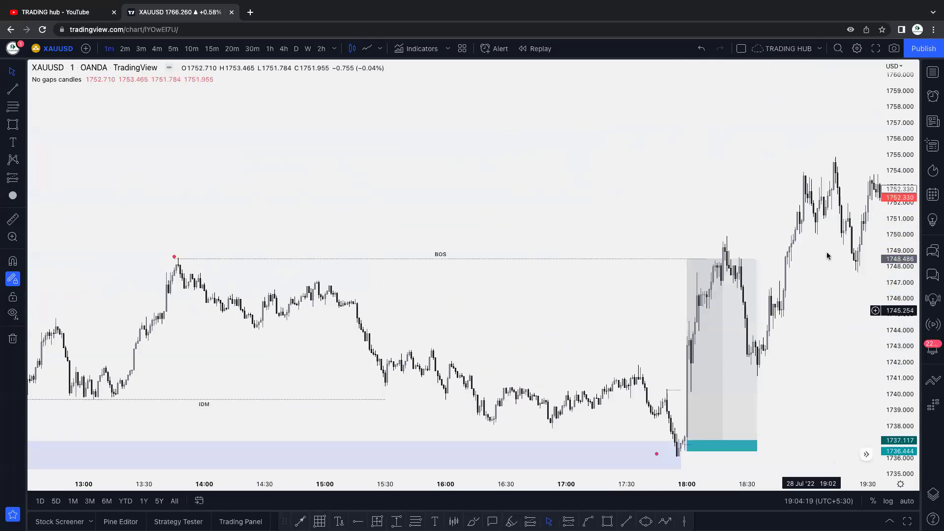
scroll(828, 254, "up", 4)
left_click_drag(892, 249, 892, 79)
left_click_drag(684, 205, 645, 126)
scroll(694, 197, "up", 1)
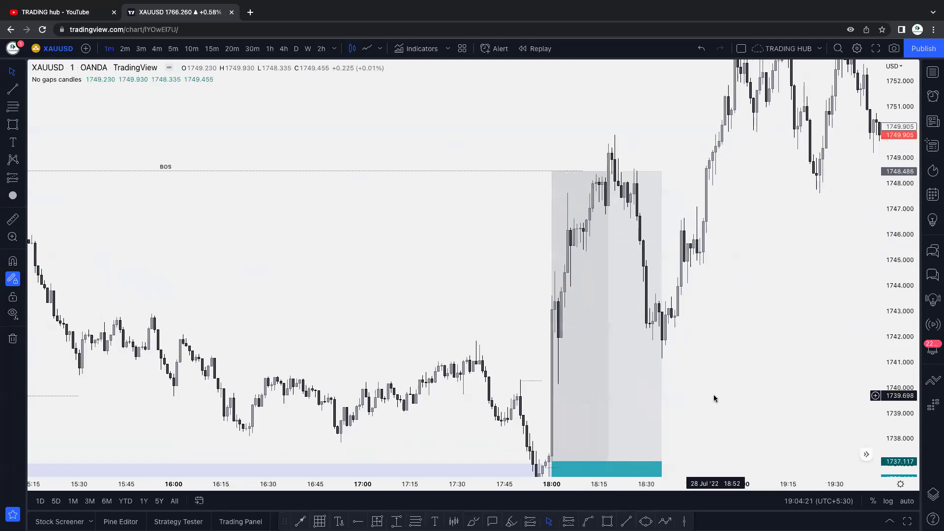
left_click(627, 521)
left_click(605, 212)
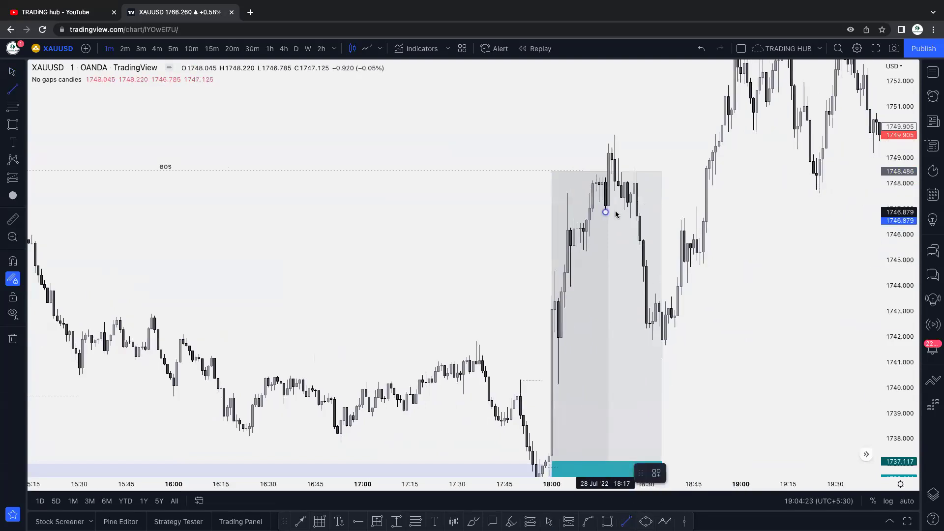
left_click(622, 212)
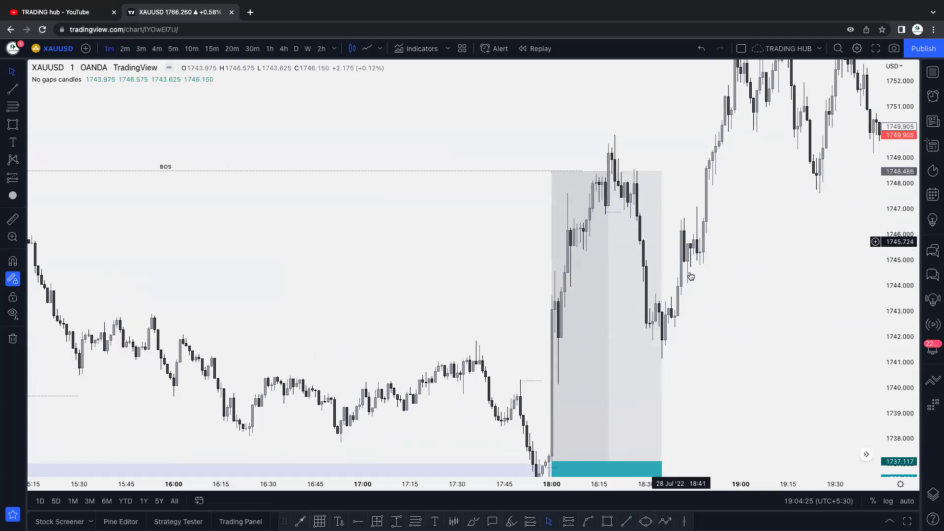
Draw two short horizontal trend lines: at 1,748.439 ending at 18:26, and at 1,744.030 from 18:06 to 18:27
key("alt+t")
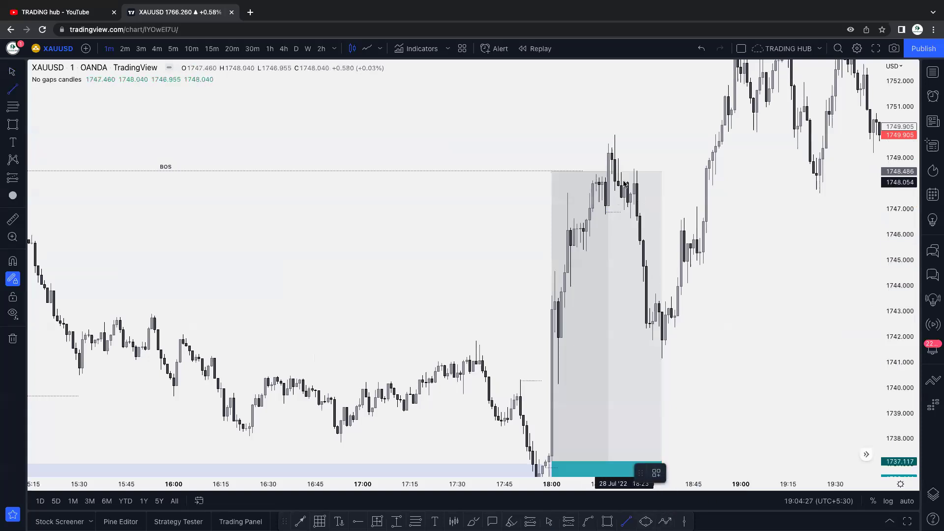
left_click(634, 173)
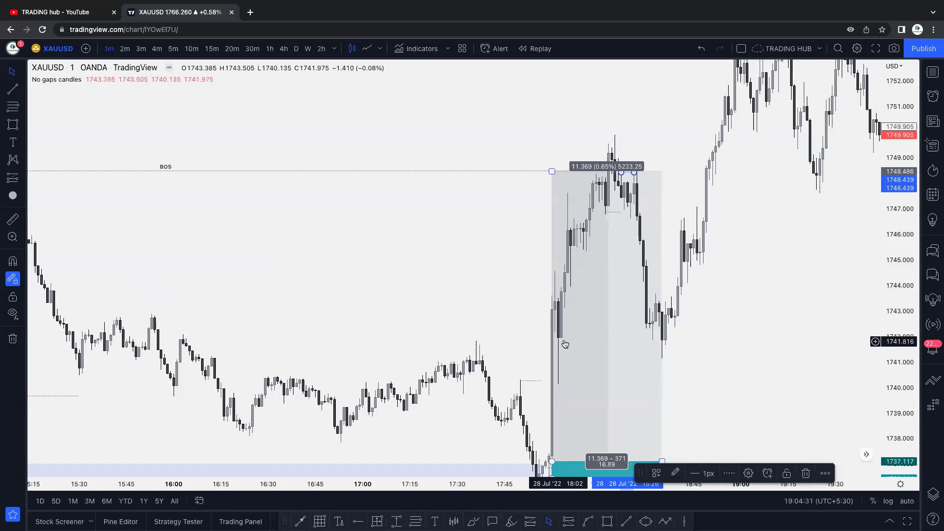
left_click(756, 351)
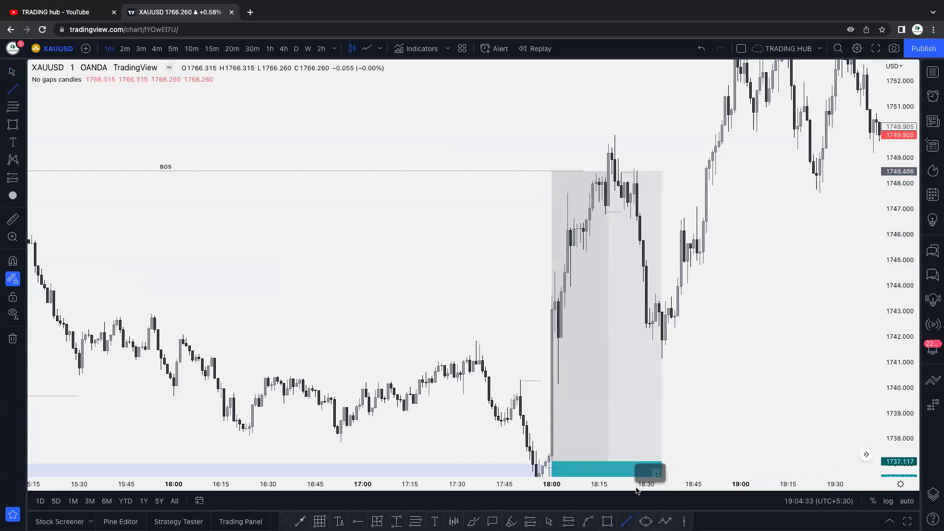
left_click(570, 285)
left_click(636, 284)
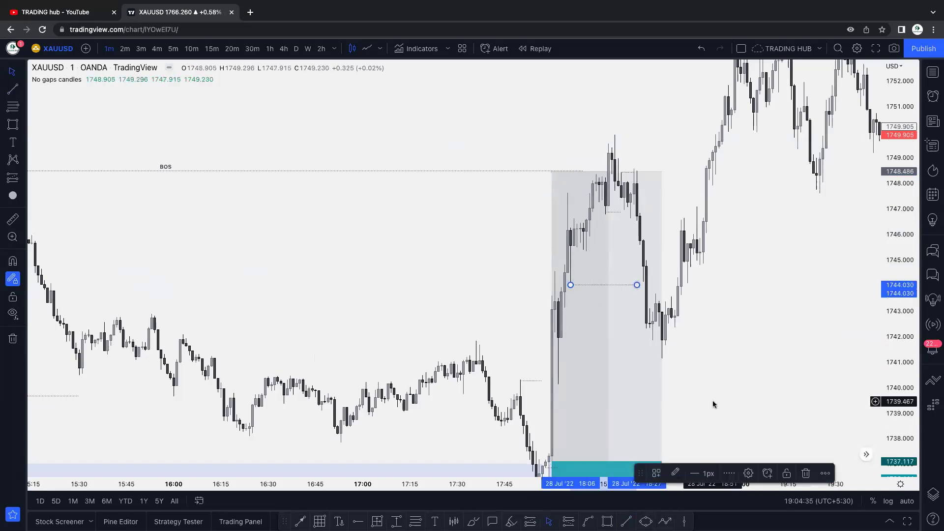
left_click(720, 396)
Draw a rectangle zone from the 18:02 candle to just past the pullback low, spanning about 1,742.0 to 1,740.3
key("alt+shift+r")
mouse_move(558, 337)
left_mouse_down()
mouse_move(636, 383)
mouse_move(656, 381)
left_mouse_up()
left_click(749, 362)
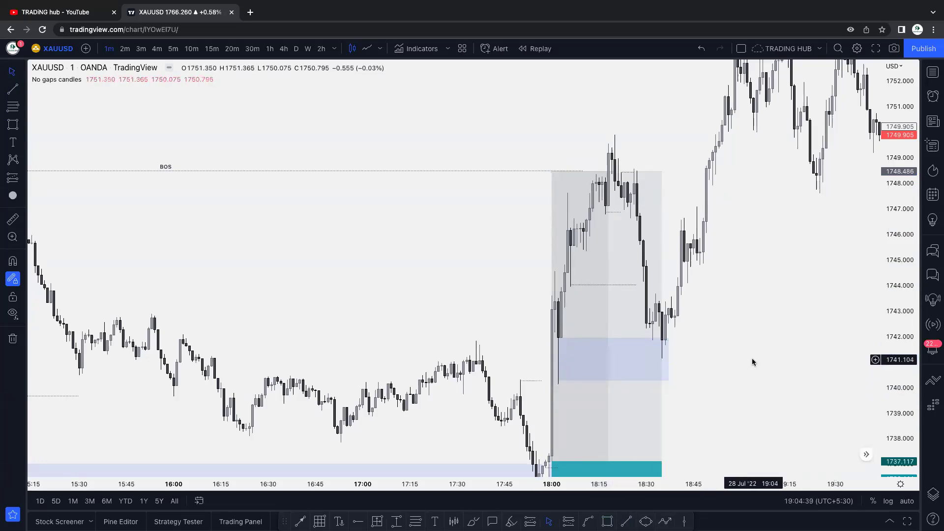
Draw two short horizontal trend lines inside the pullback: at about 1,741.85 ending at 18:35 and at about 1,743.6 from 18:33 to 18:38
scroll(865, 358, "up", 2)
left_click_drag(895, 355, 773, 297)
scroll(754, 305, "up", 2)
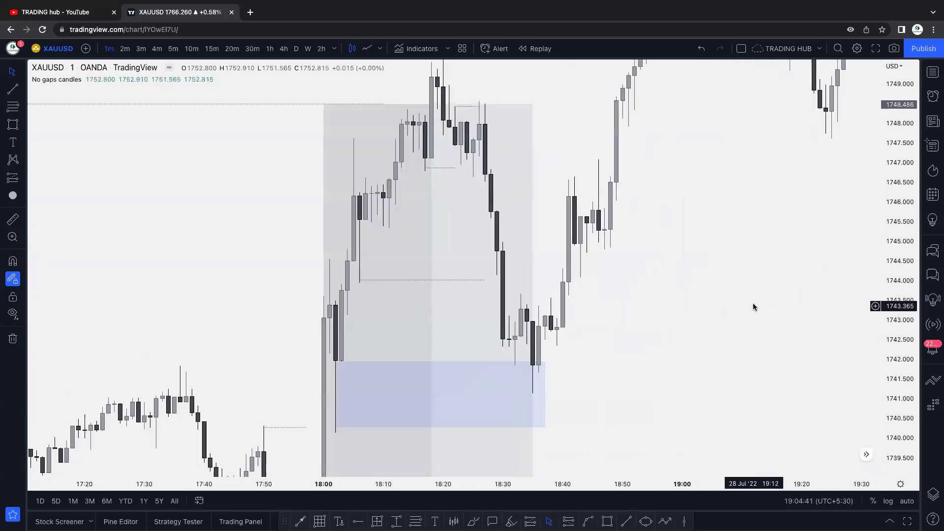
key("alt+t")
left_click(533, 365)
left_click(522, 295)
left_click(550, 295)
key("Escape")
left_click(638, 281)
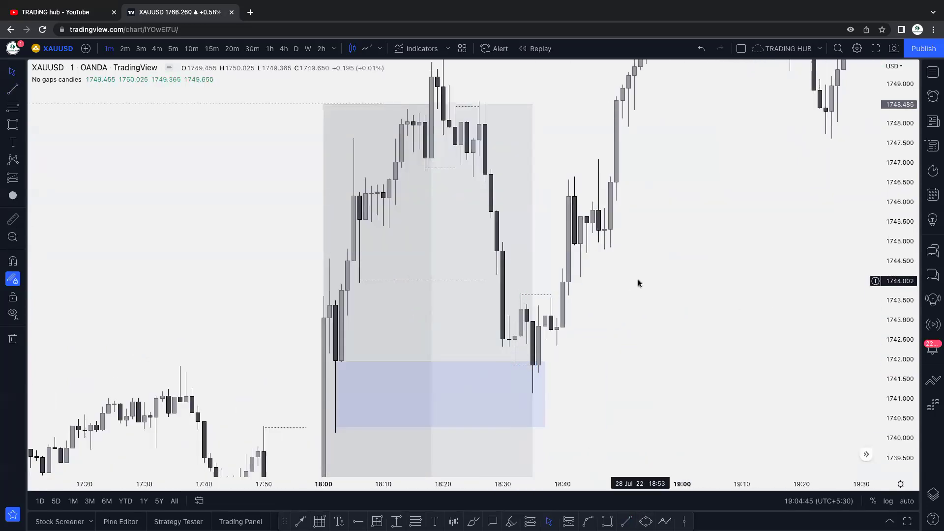
Draw a small rectangle zone starting at the 18:39 candle before the rally, spanning about 1,743.0 to 1,742.25
key("alt+shift+r")
mouse_move(561, 323)
left_mouse_down()
mouse_move(588, 354)
mouse_move(605, 349)
left_mouse_up()
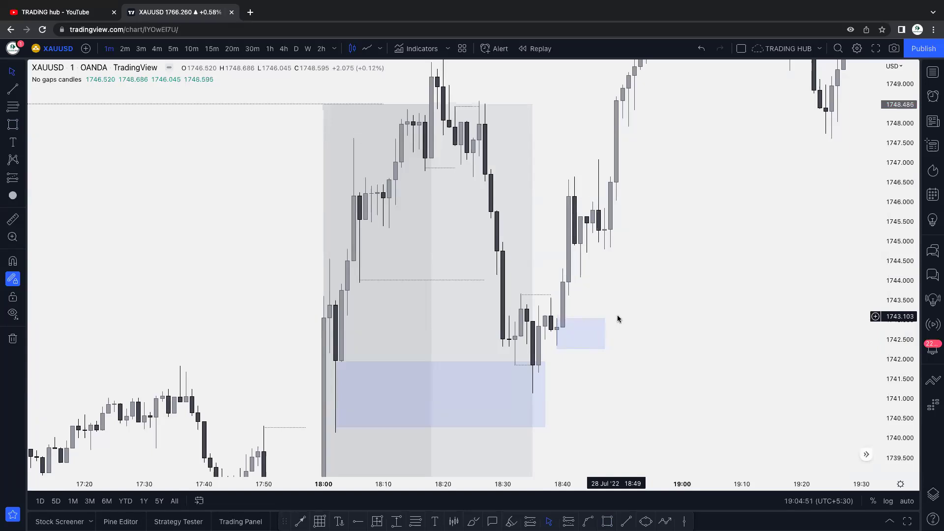
Review the whole XAUUSD move from the IDM and BOS levels through the long position to the rally that follows
scroll(713, 199, "down", 5)
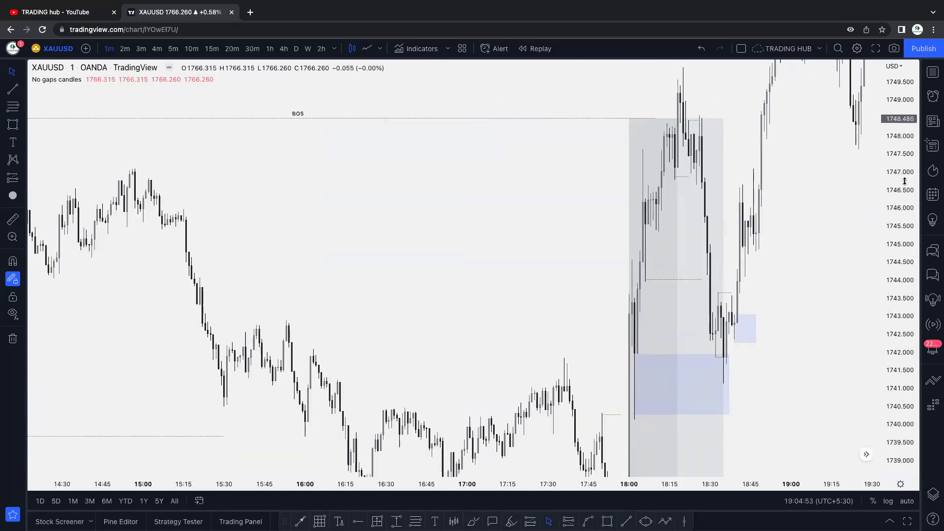
left_click_drag(904, 181, 904, 359)
scroll(817, 361, "down", 3)
left_click_drag(817, 360, 610, 363)
scroll(612, 362, "down", 3)
left_click_drag(775, 268, 656, 297)
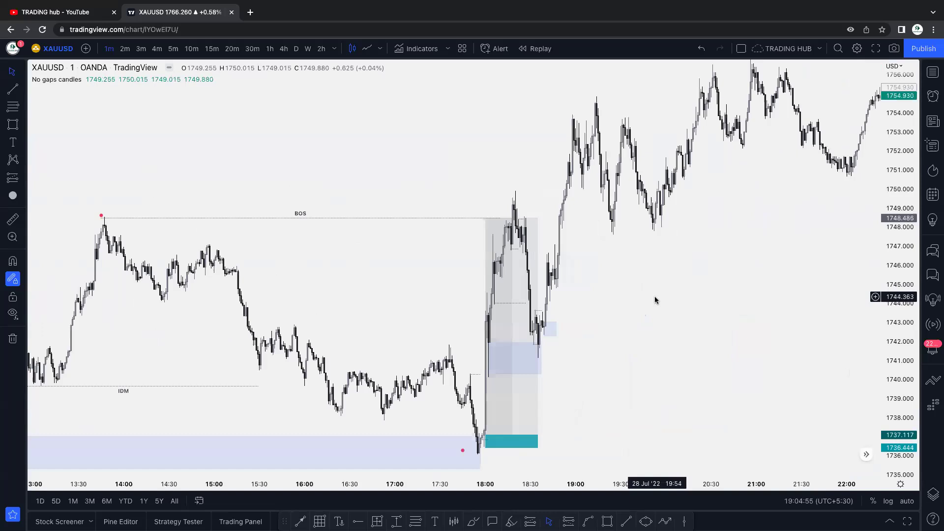
scroll(657, 298, "down", 5)
left_click_drag(605, 326, 601, 248)
scroll(599, 249, "up", 3)
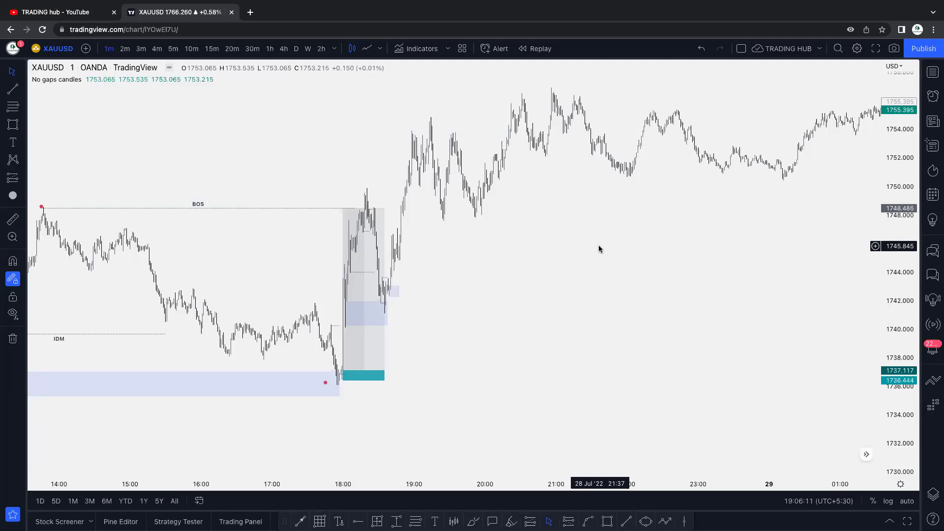
Switch the chart to the NIFTY1! symbol and reset the chart view
type("NIFTY")
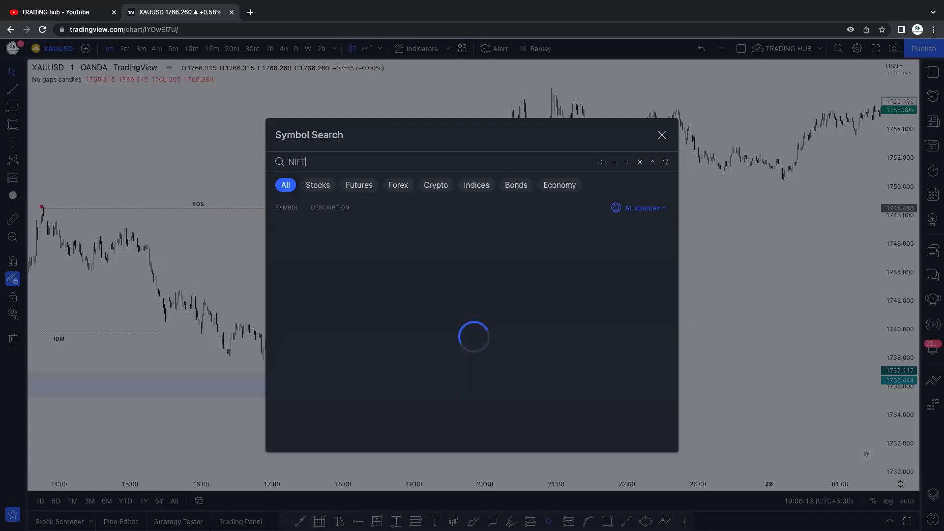
left_click(553, 247)
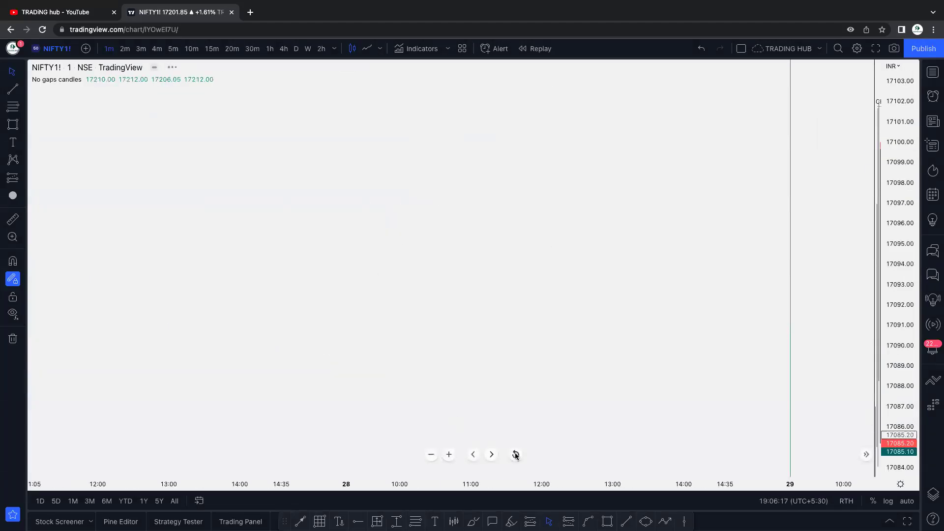
left_click(514, 453)
Examine the existing zones, BOS and CHoCH labels and long and short positions on NIFTY1! from 26 to 29 July
scroll(661, 342, "down", 5)
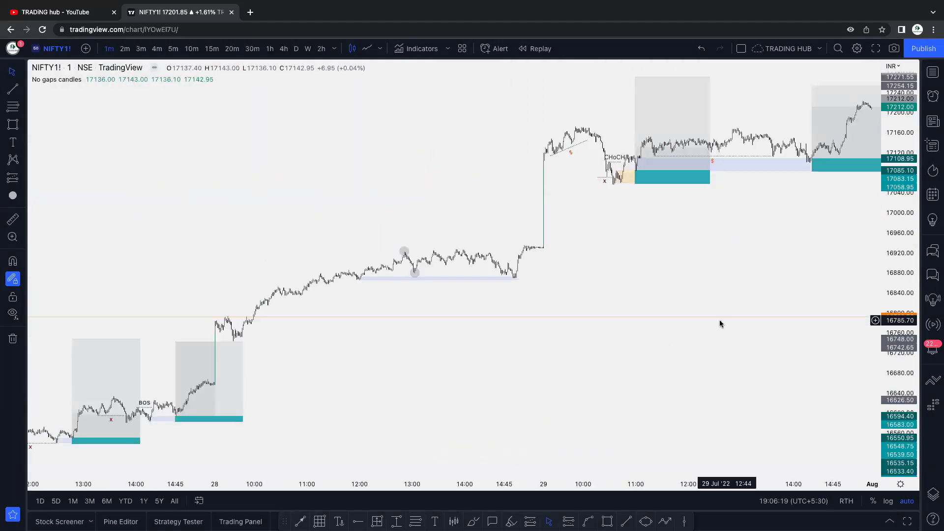
scroll(719, 322, "left", 8)
scroll(855, 318, "left", 10)
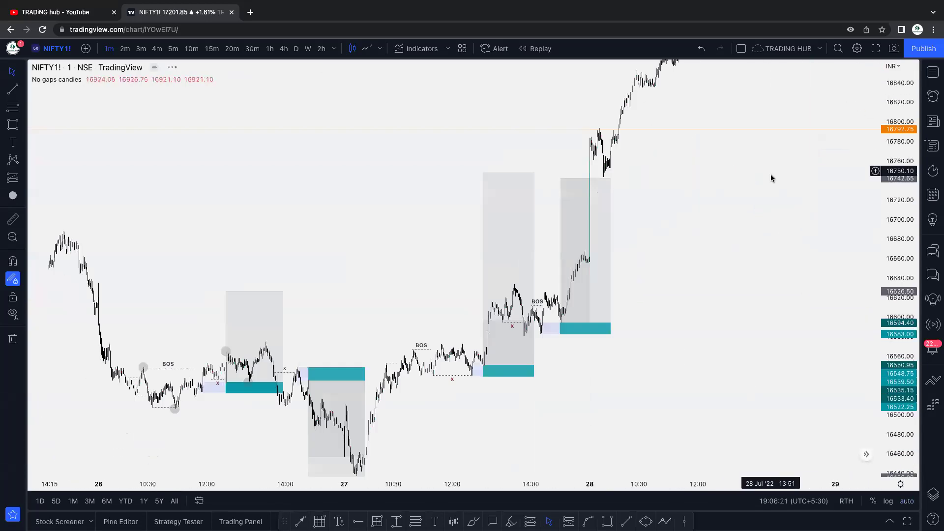
scroll(599, 365, "up", 4)
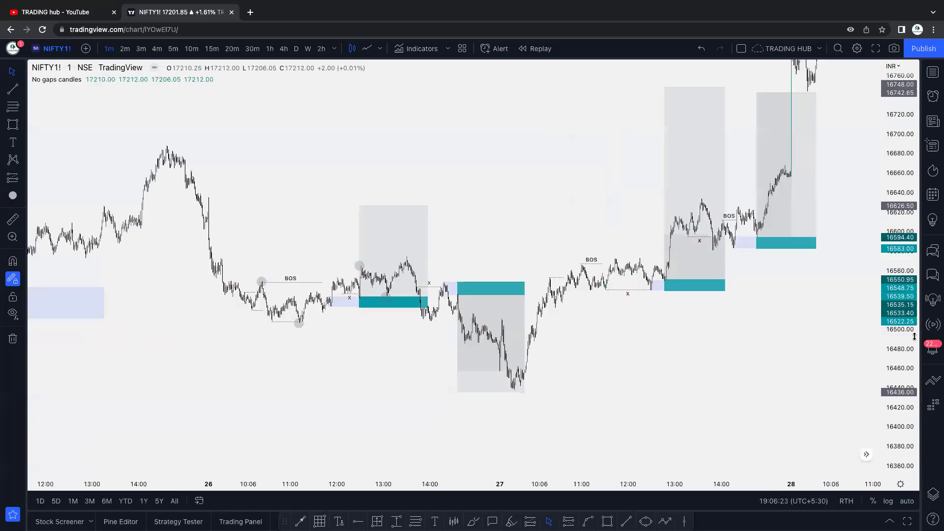
scroll(786, 295, "left", 3)
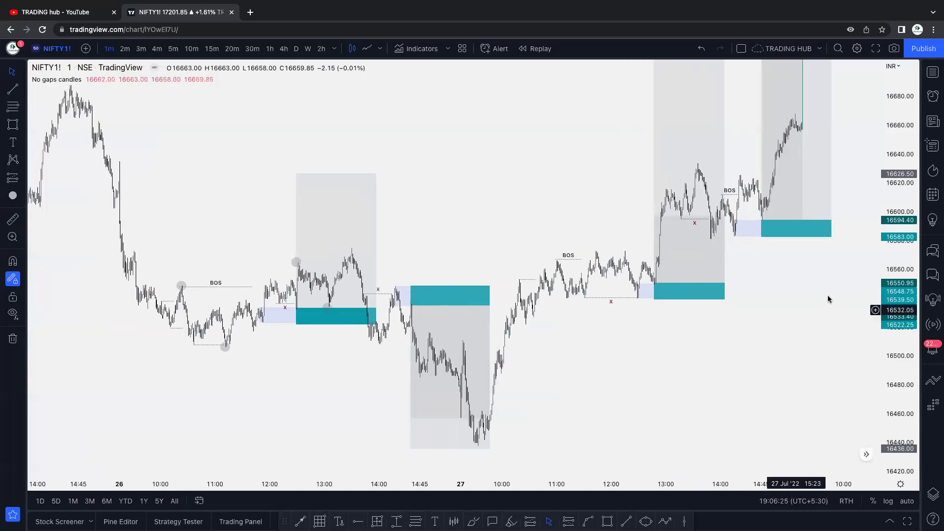
scroll(641, 354, "up", 4)
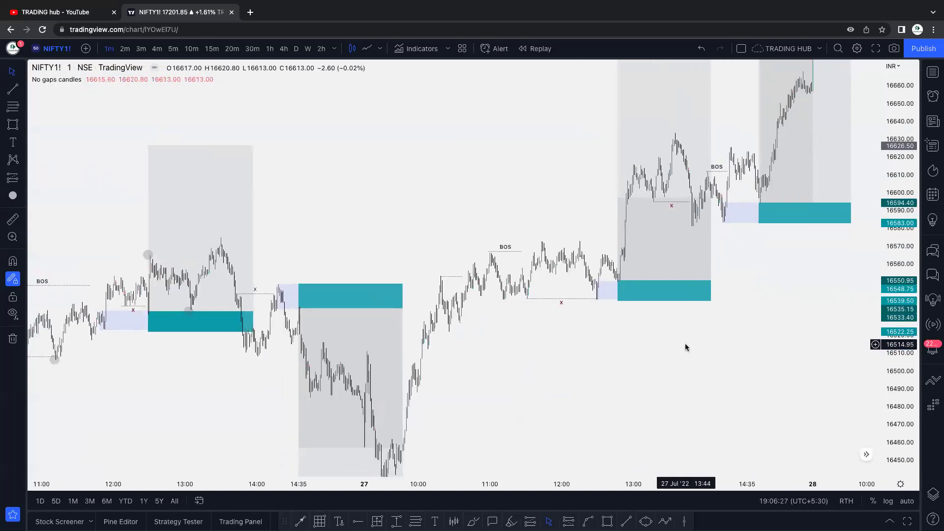
scroll(702, 362, "up", 2)
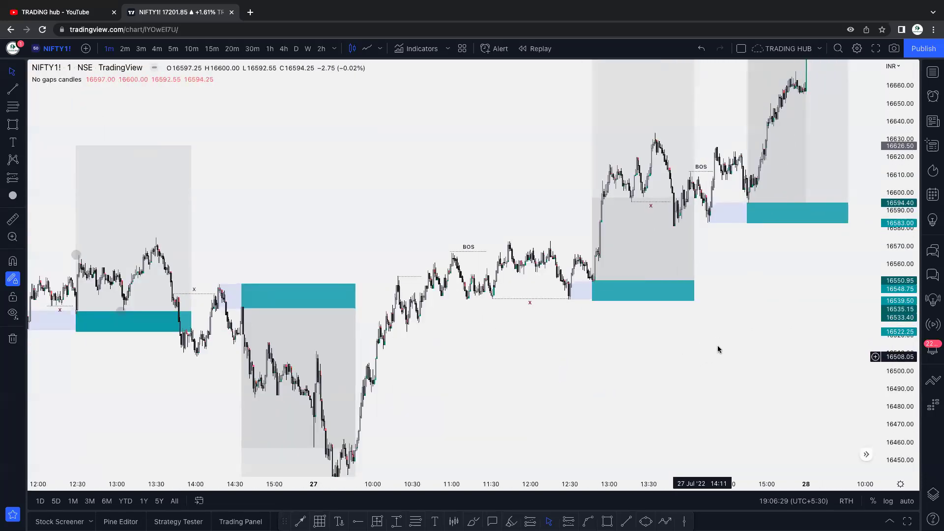
left_click_drag(643, 370, 609, 400)
scroll(608, 401, "right", 10)
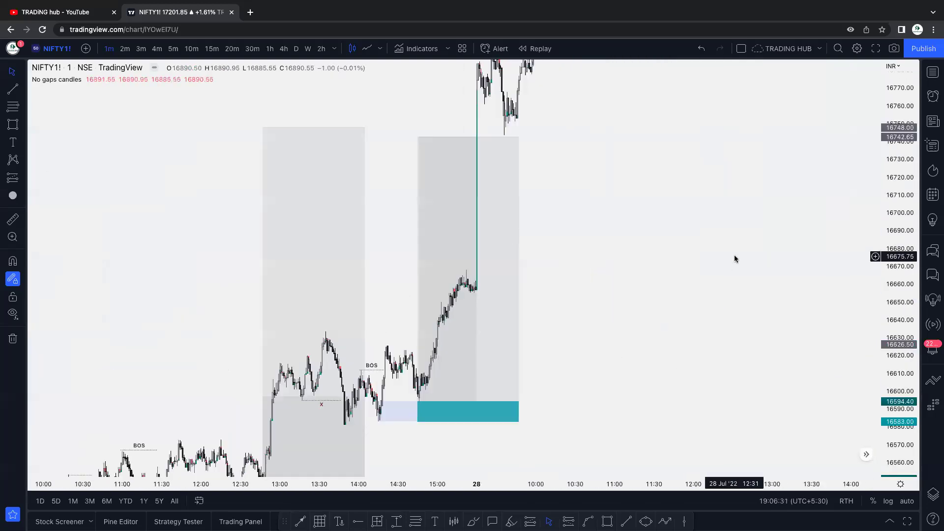
left_click_drag(564, 466, 516, 513)
scroll(652, 329, "up", 4)
left_click_drag(623, 290, 707, 423)
left_click_drag(695, 285, 580, 418)
left_click_drag(682, 315, 465, 465)
left_click_drag(686, 416, 690, 349)
scroll(679, 367, "down", 2)
scroll(689, 349, "up", 2)
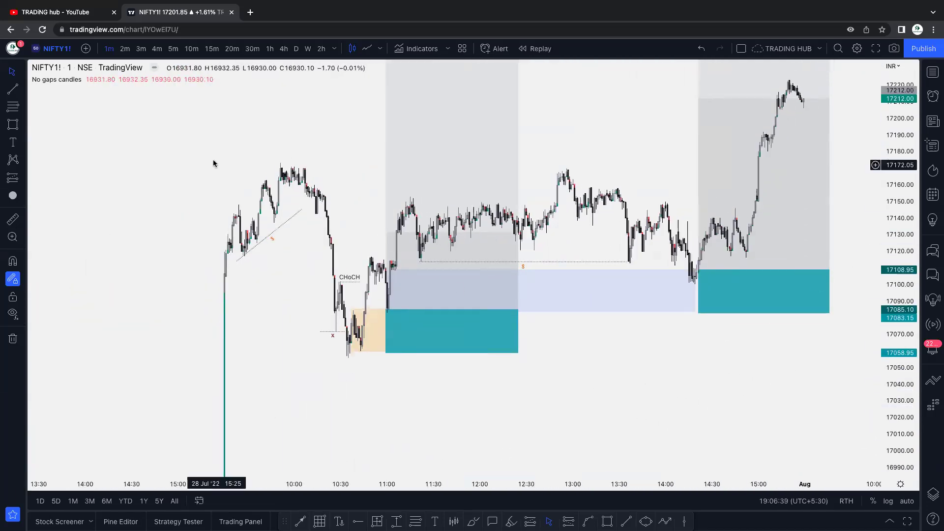
Delete the rising trend line that runs beneath the 22 July price action on NIFTY1!
left_click_drag(85, 269, 284, 151)
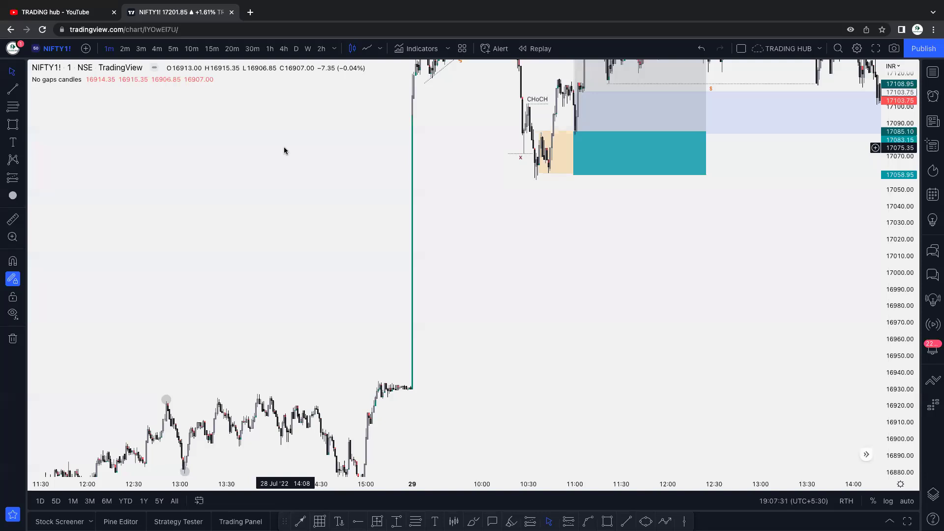
left_click_drag(299, 181, 520, 139)
mouse_move(325, 213)
left_mouse_down()
mouse_move(502, 107)
mouse_move(459, 145)
left_mouse_up()
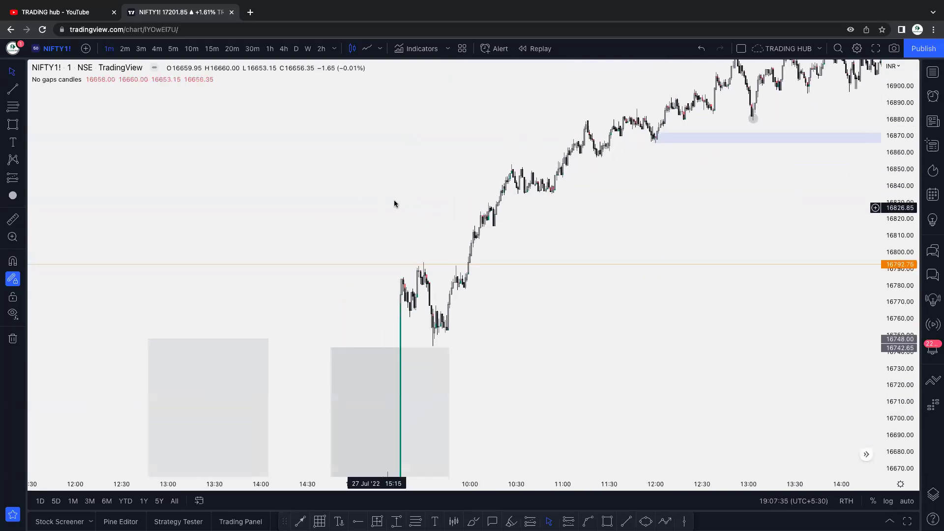
left_click_drag(371, 208, 548, 112)
scroll(510, 224, "left", 15)
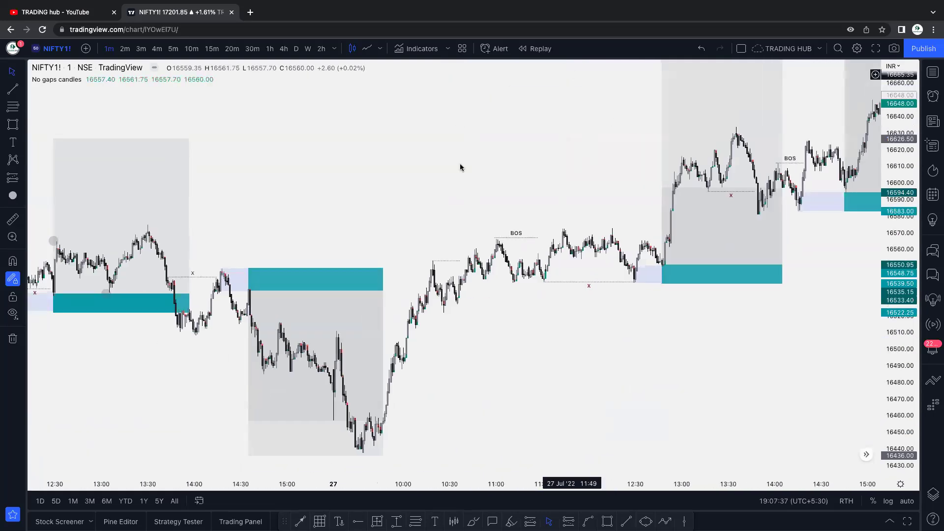
scroll(718, 110, "left", 15)
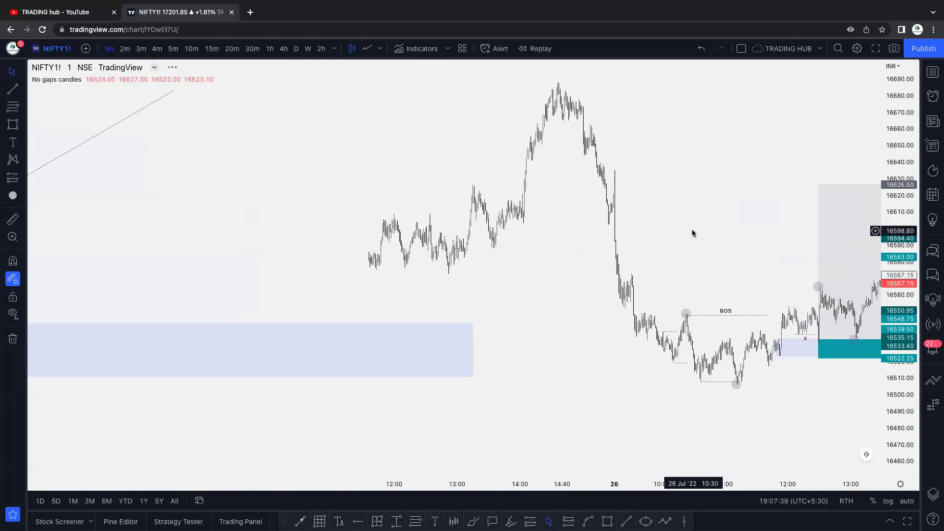
scroll(619, 230, "left", 15)
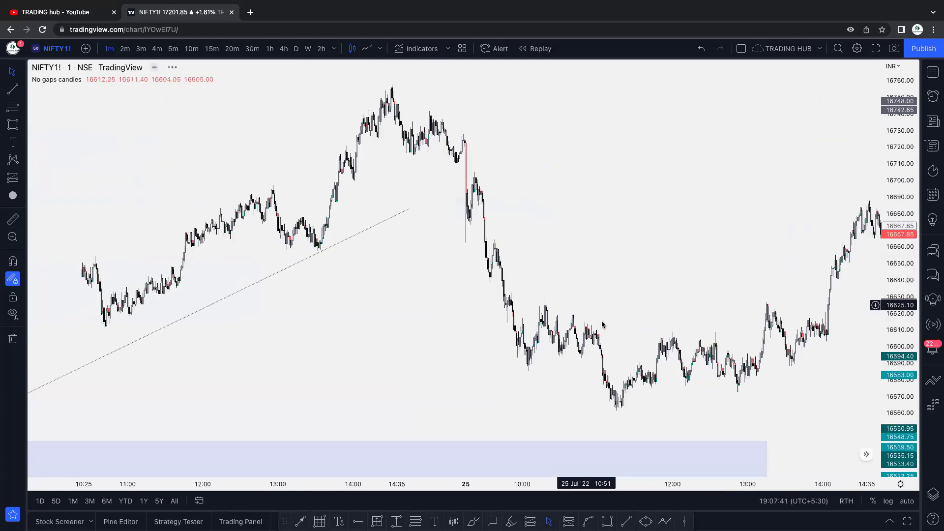
left_click(473, 224)
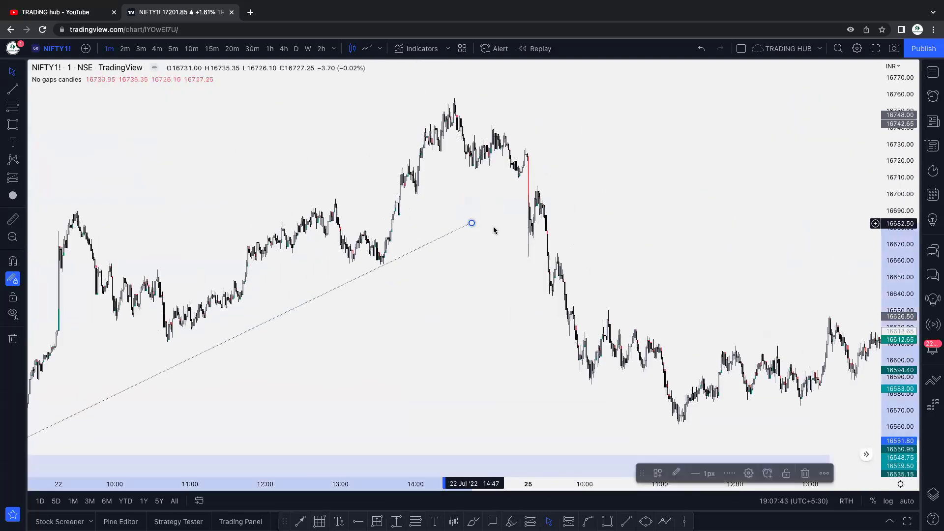
left_click(805, 473)
Examine the NIFTY1! 1-minute candle structure of 25 July, from the morning drop to the afternoon rally
scroll(522, 238, "right", 10)
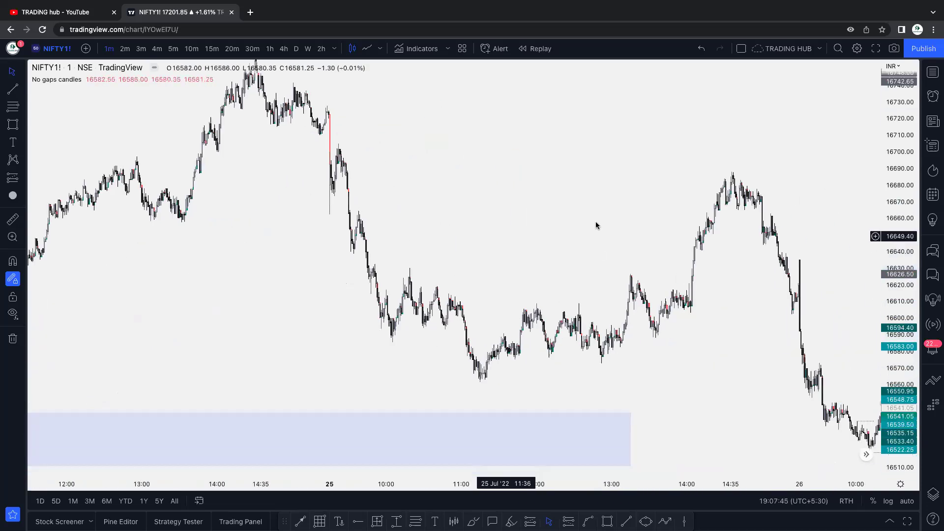
left_click_drag(897, 205, 771, 169)
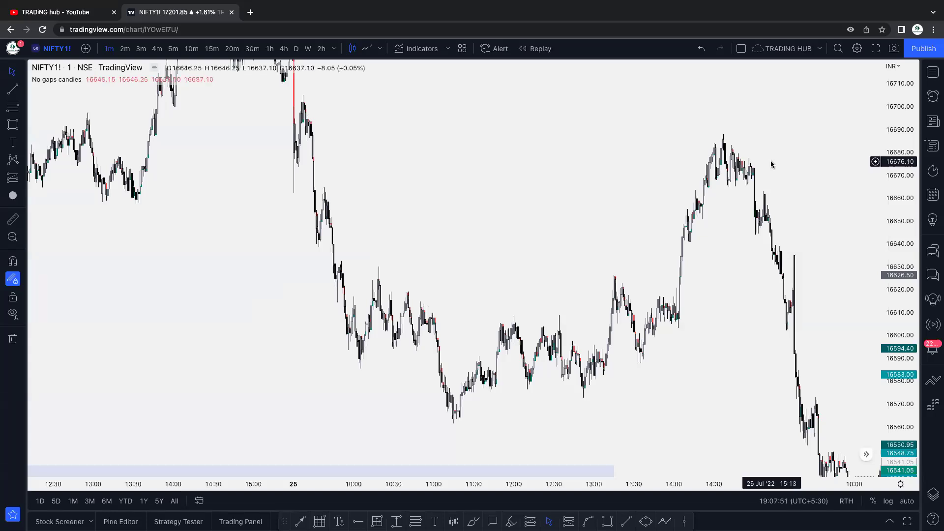
left_click_drag(562, 242, 499, 215)
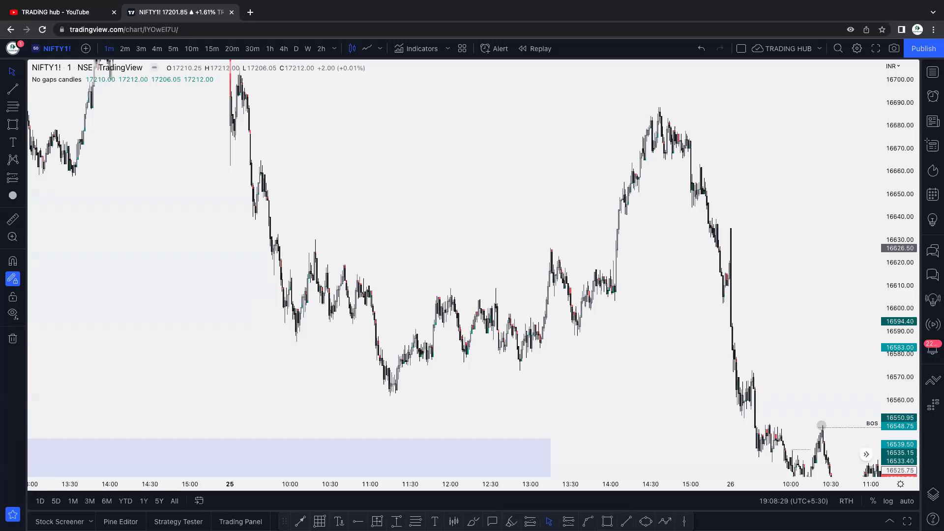
left_click_drag(426, 189, 409, 167)
scroll(616, 171, "up", 3)
scroll(411, 169, "up", 1)
left_click_drag(903, 207, 883, 101)
left_click_drag(485, 203, 565, 190)
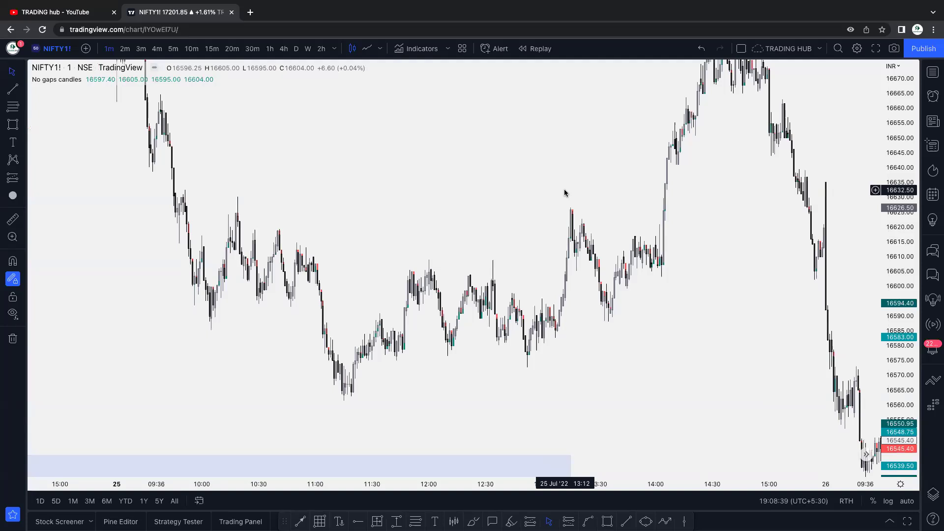
scroll(556, 217, "up", 3)
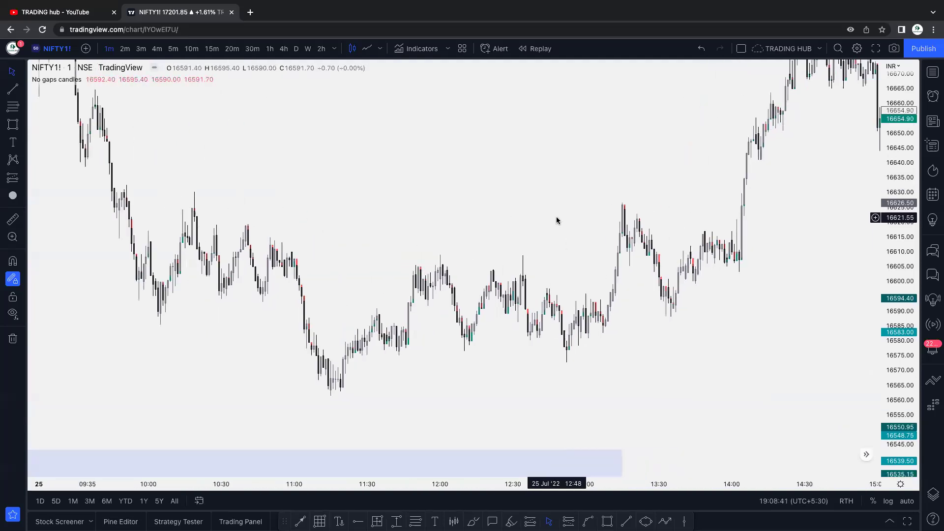
left_click_drag(912, 274, 908, 178)
left_click_drag(587, 183, 666, 183)
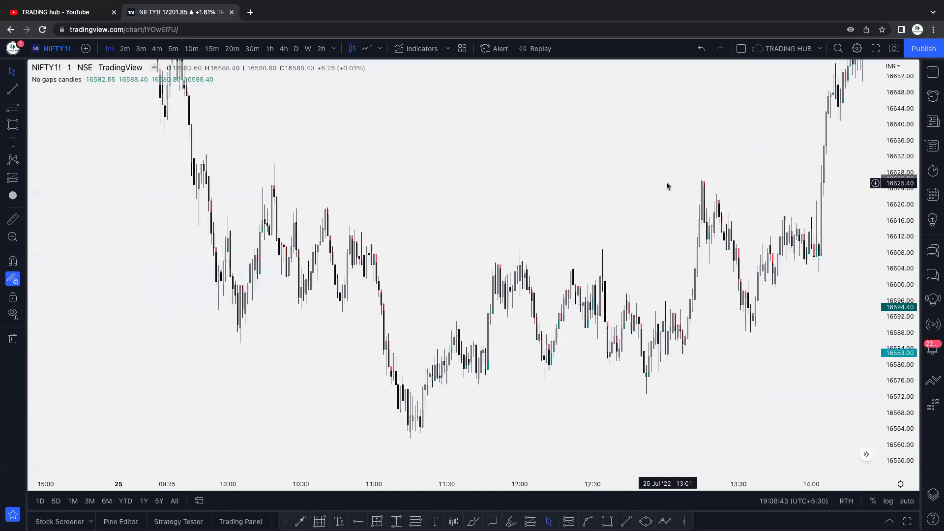
scroll(667, 186, "up", 1)
scroll(543, 192, "up", 2)
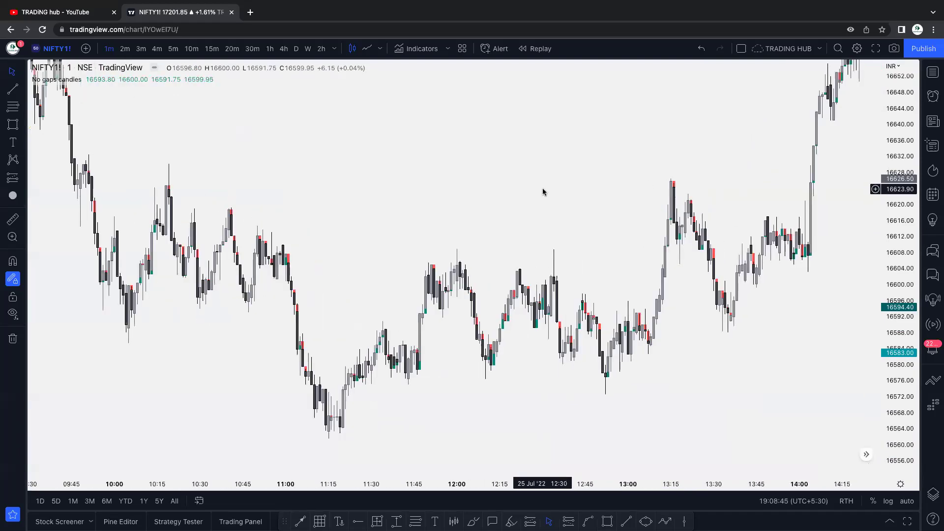
scroll(543, 191, "down", 1)
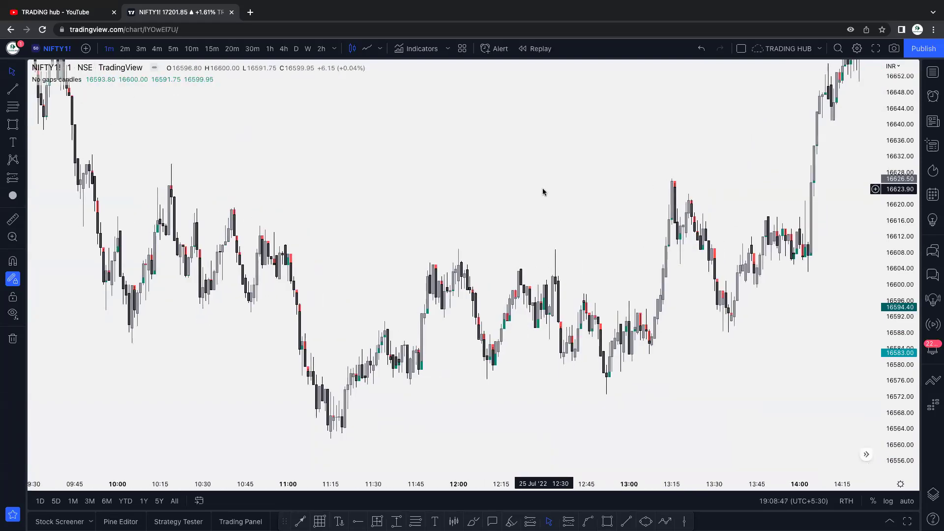
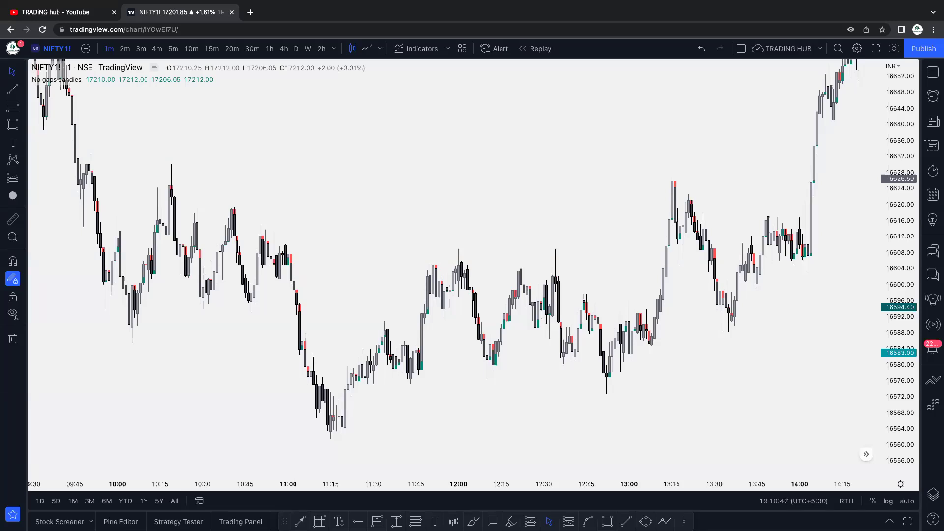
Examine the NIFTY1! 1-minute structure from the 25 July lows through the BOS, zones and positions on 26 July
left_click_drag(552, 205, 470, 182)
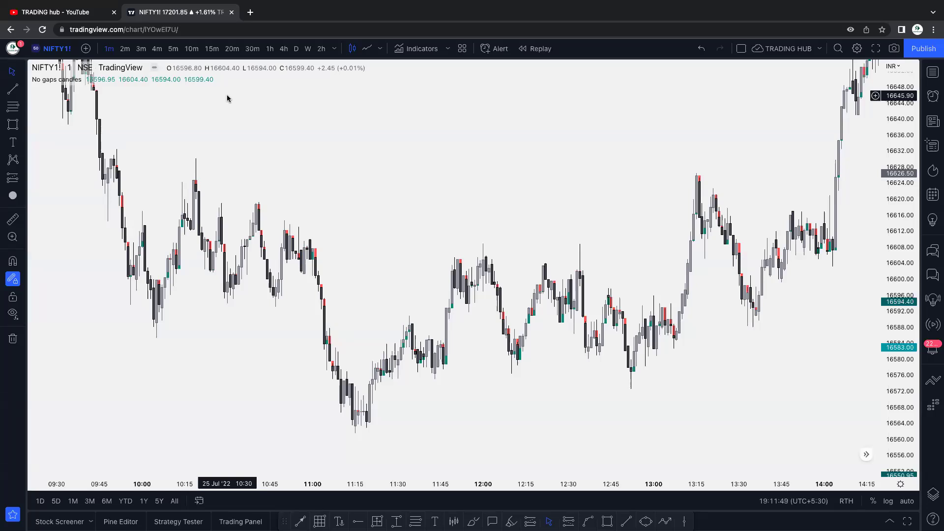
left_click_drag(429, 164, 563, 182)
scroll(564, 182, "down", 3)
left_click_drag(746, 193, 229, 211)
left_click_drag(525, 190, 232, 228)
left_click_drag(508, 280, 211, 35)
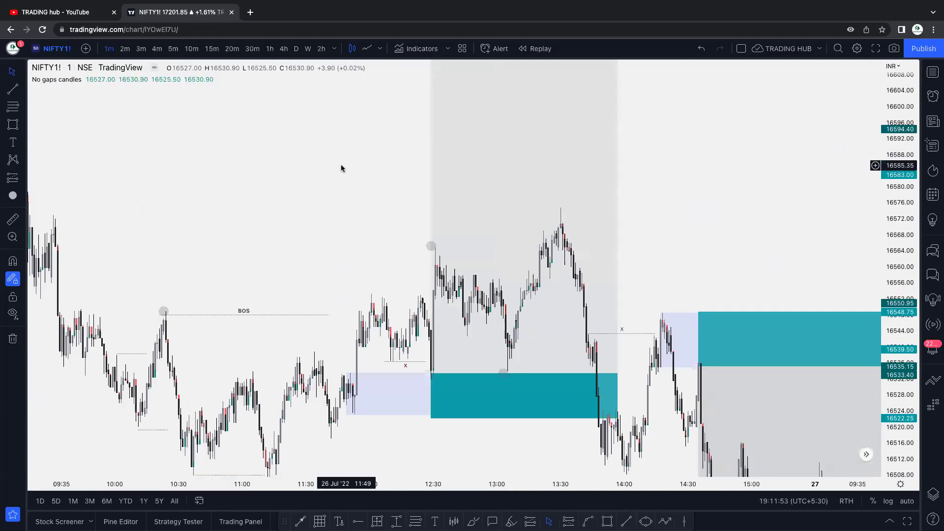
left_click_drag(341, 168, 477, 175)
left_click_drag(550, 164, 238, 141)
left_click(417, 273)
Switch the NIFTY1! chart to the 2-minute timeframe and review the marked zones and positions of 26 and 27 July
left_click(125, 48)
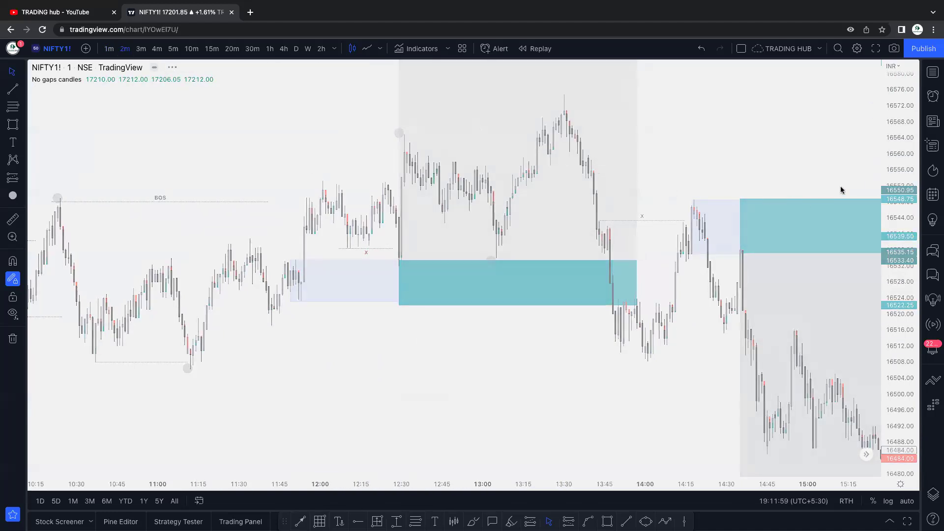
left_click_drag(508, 329, 645, 288)
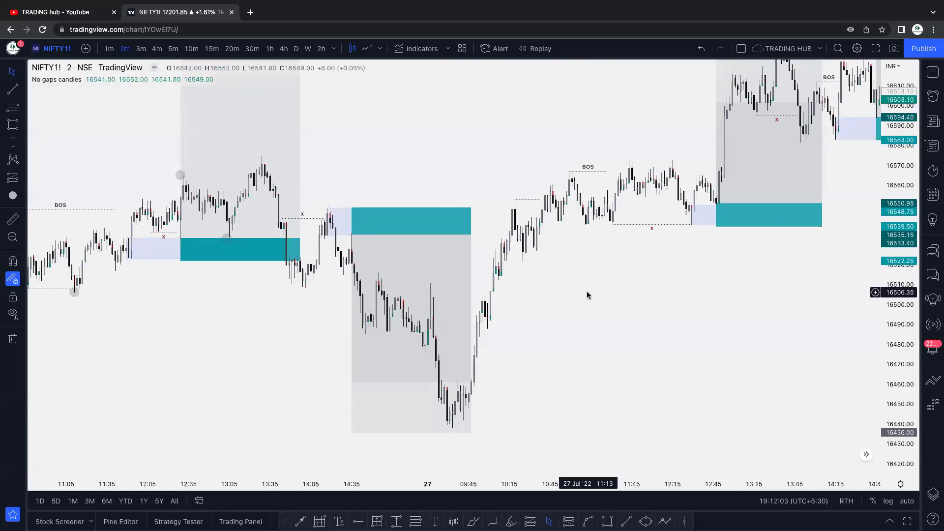
left_click_drag(564, 298, 807, 314)
left_click_drag(369, 379, 252, 376)
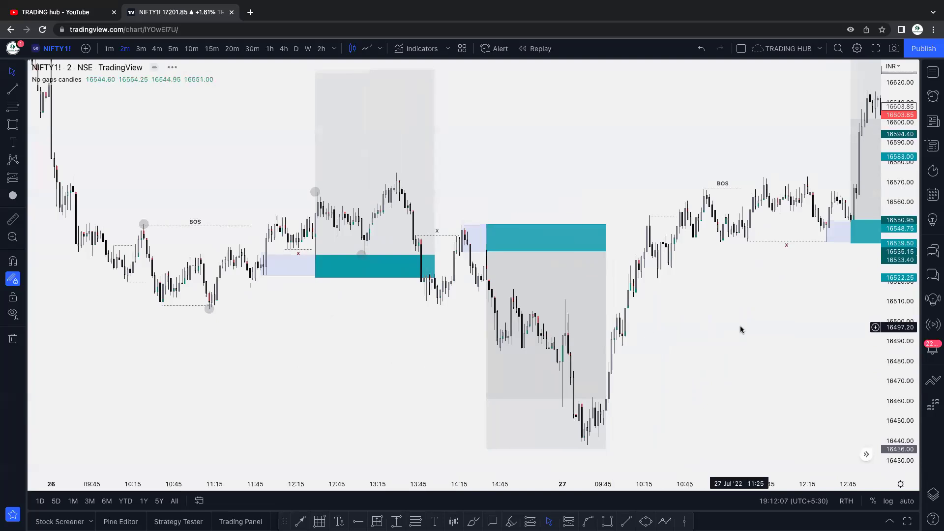
scroll(729, 327, "right", 5)
scroll(801, 362, "right", 4)
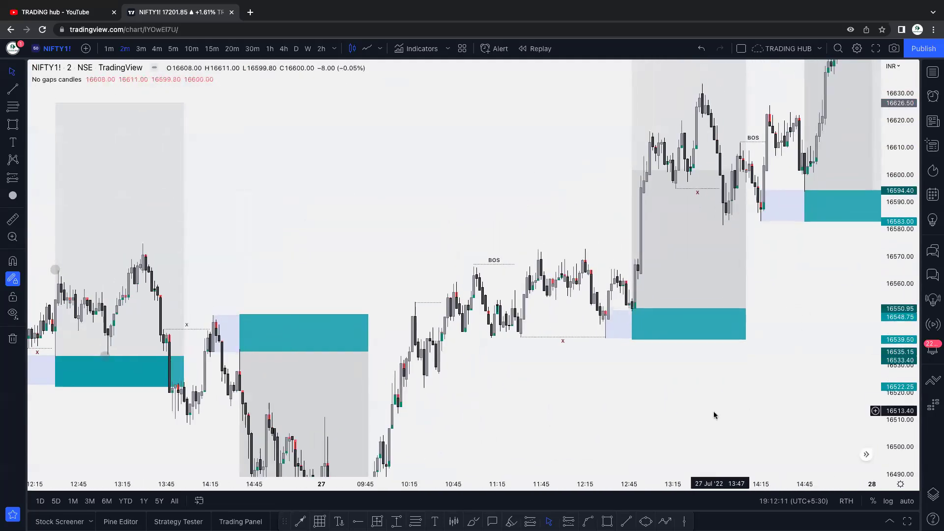
scroll(639, 373, "left", 5)
scroll(683, 349, "right", 2)
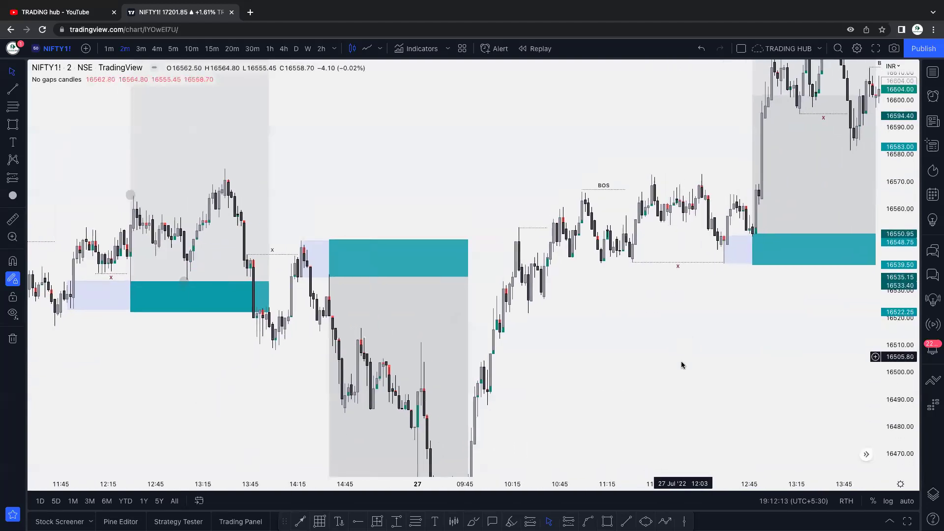
Trace the 27 July morning rise towards the BOS high with the Brush, and delete the stroke
left_click(473, 521)
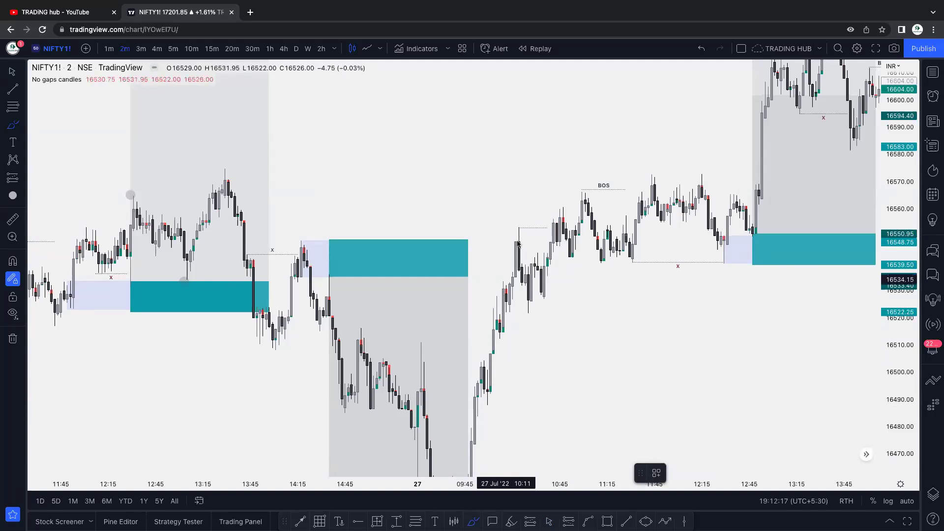
mouse_move(503, 301)
left_mouse_down()
mouse_move(583, 246)
mouse_move(620, 200)
left_mouse_up()
left_click(785, 473)
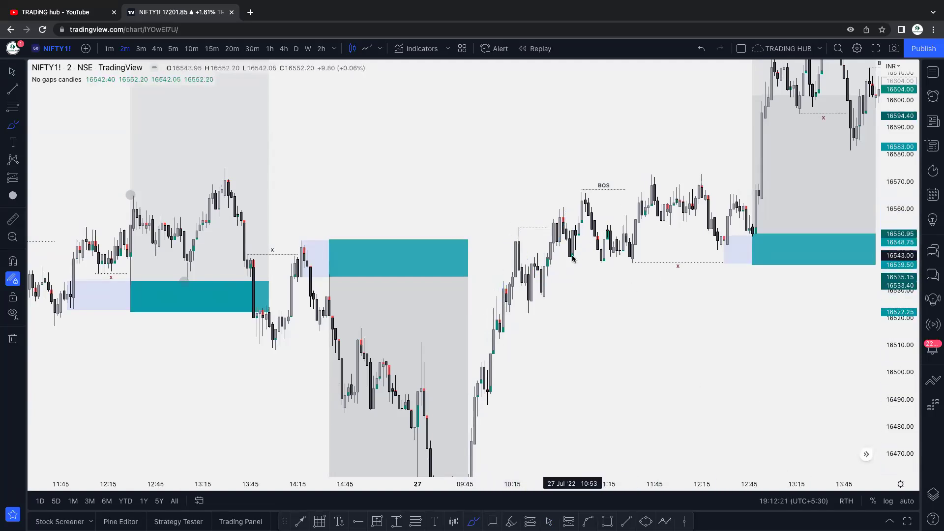
Underline the 27 July swing lows between about 10:45 and 11:15 with brush strokes, and undo them
left_click_drag(561, 259, 597, 260)
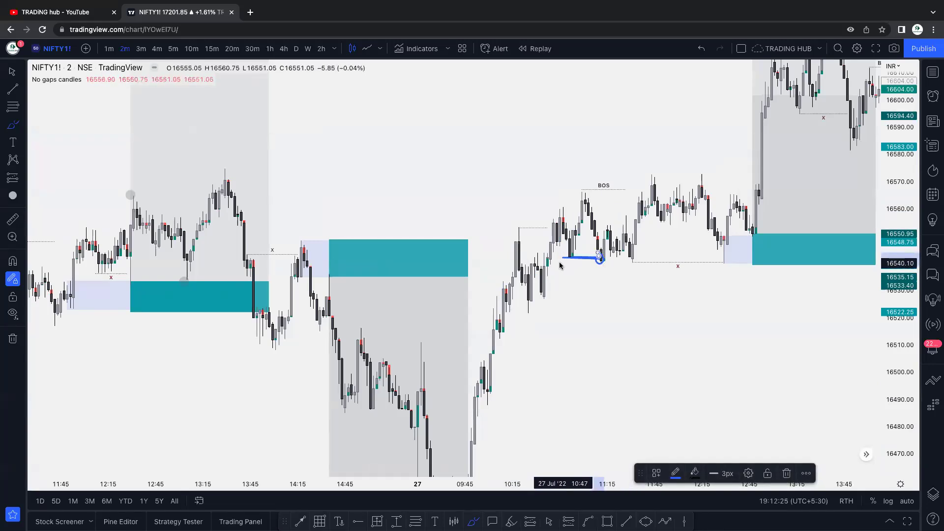
left_click_drag(545, 266, 642, 269)
left_click_drag(556, 284, 617, 284)
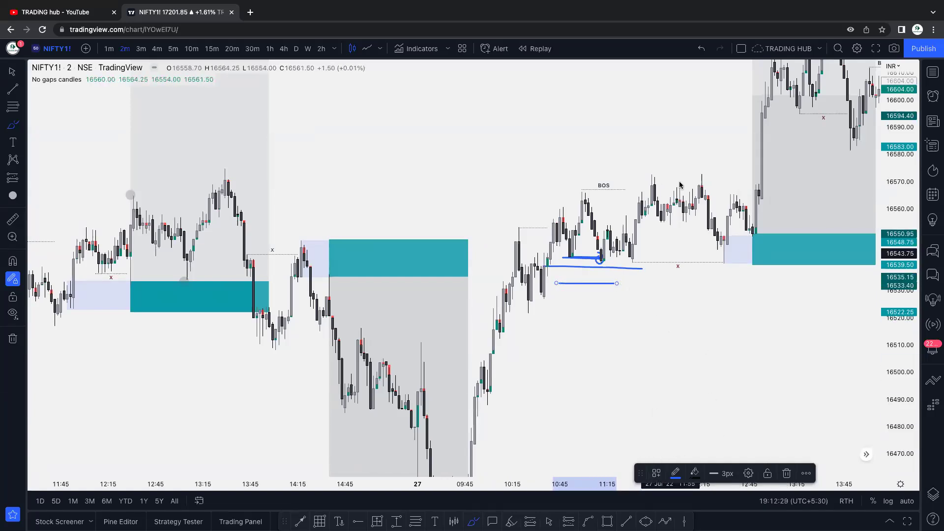
left_click(700, 51)
left_click(700, 51)
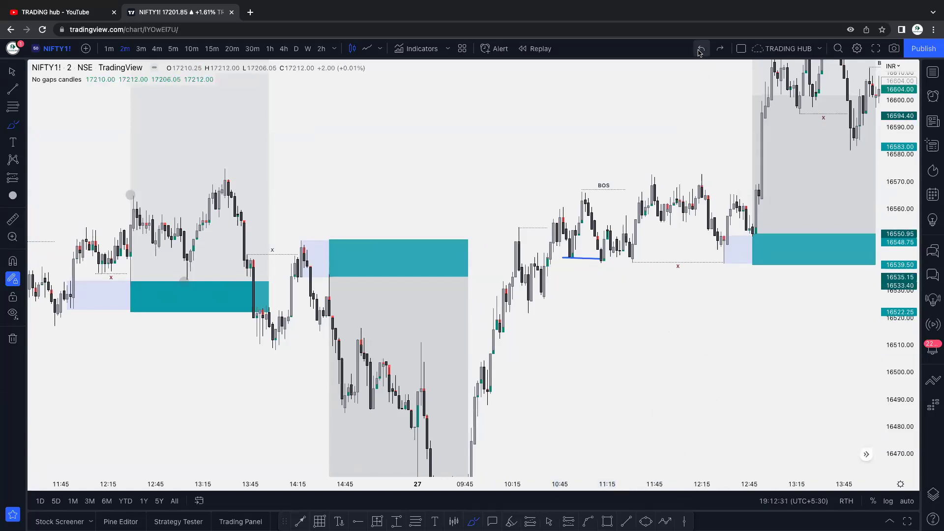
Brush over the 27 July BOS level and sketch the range and pullback following it, undoing the range and pullback strokes
mouse_move(582, 191)
left_mouse_down()
mouse_move(647, 195)
mouse_move(696, 224)
left_mouse_up()
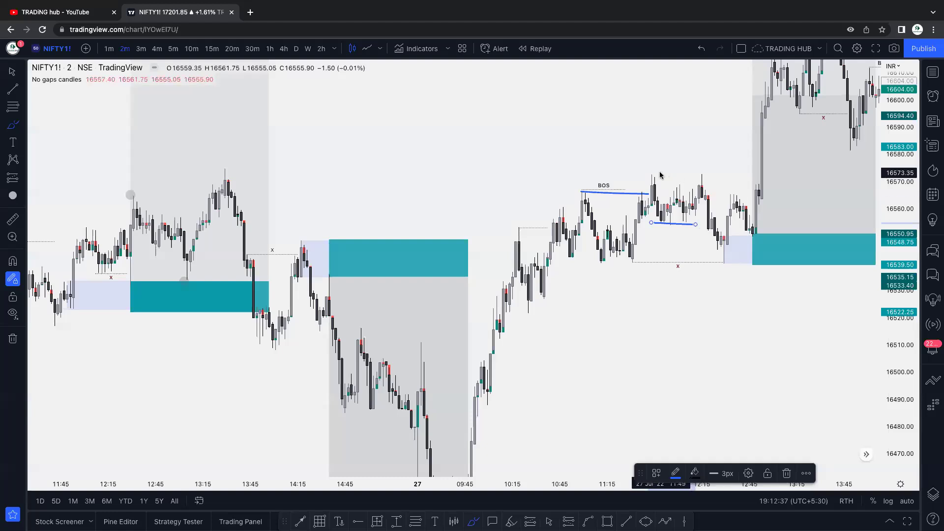
left_click(702, 49)
mouse_move(662, 223)
left_mouse_down()
mouse_move(707, 222)
mouse_move(725, 243)
left_mouse_up()
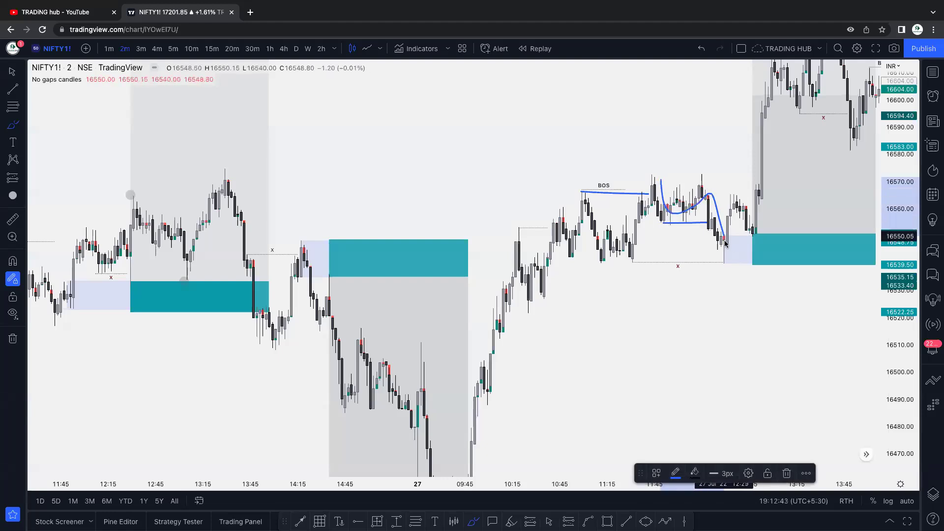
left_click(700, 49)
left_click(700, 49)
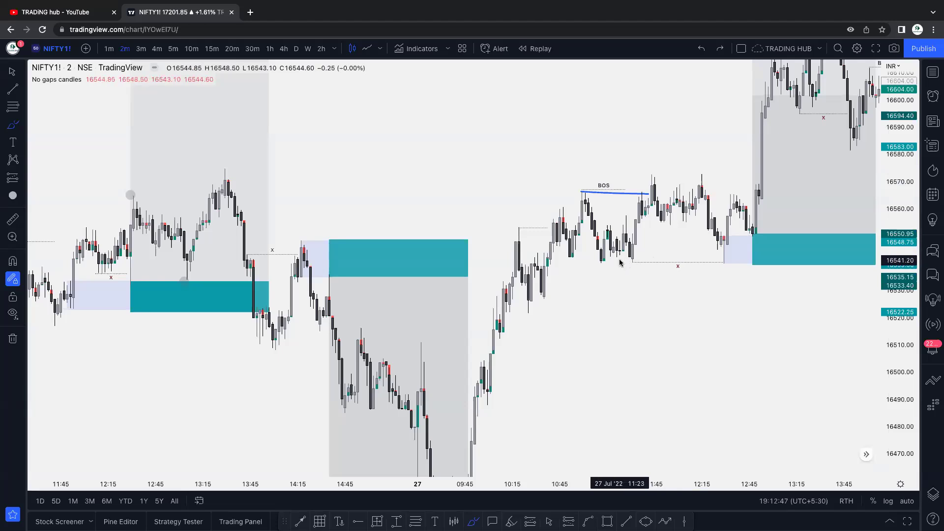
Circle the 27 July swing high and low, mark the X level and the demand zone edges with the Brush, and undo the strokes
left_click_drag(579, 184, 581, 183)
left_click_drag(604, 255, 722, 264)
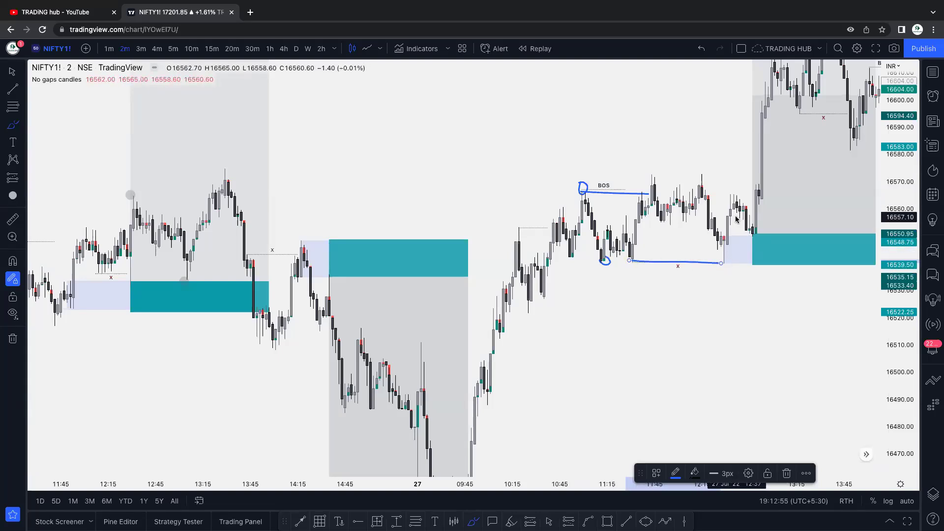
left_click_drag(724, 235, 762, 235)
left_click_drag(724, 259, 779, 259)
mouse_move(772, 228)
left_mouse_down()
mouse_move(773, 237)
mouse_move(793, 185)
left_mouse_up()
left_click(703, 52)
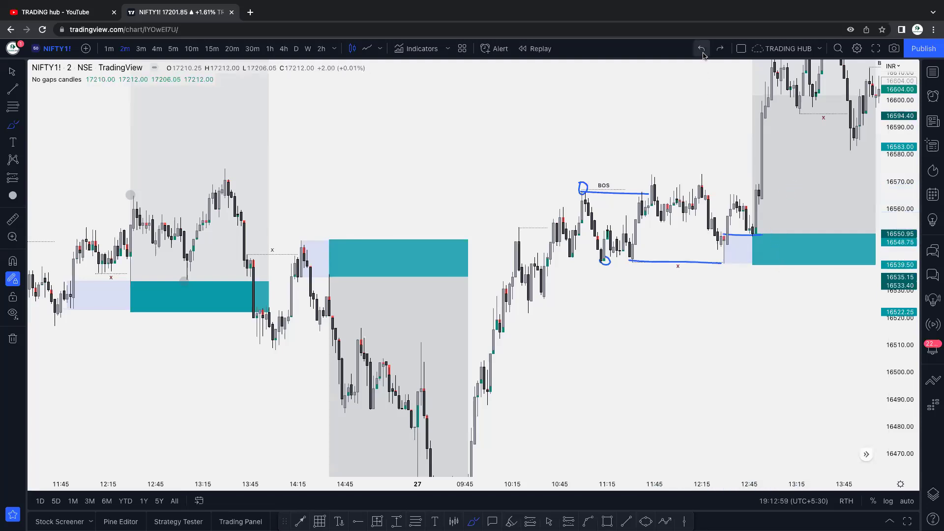
key("Escape")
Brush over the 26 July BOS, X level, demand zone top and the highs and lows inside the long position, undoing the strokes
left_click_drag(376, 168, 798, 168)
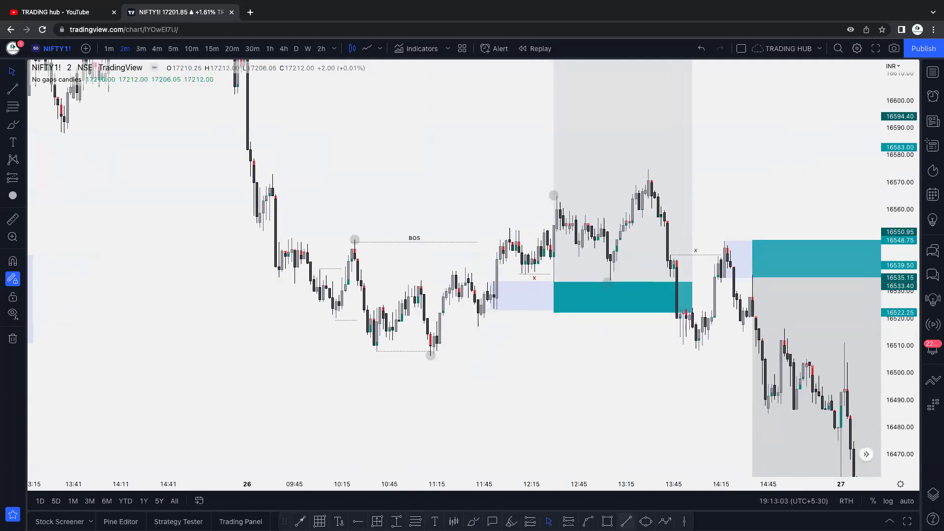
left_click(473, 521)
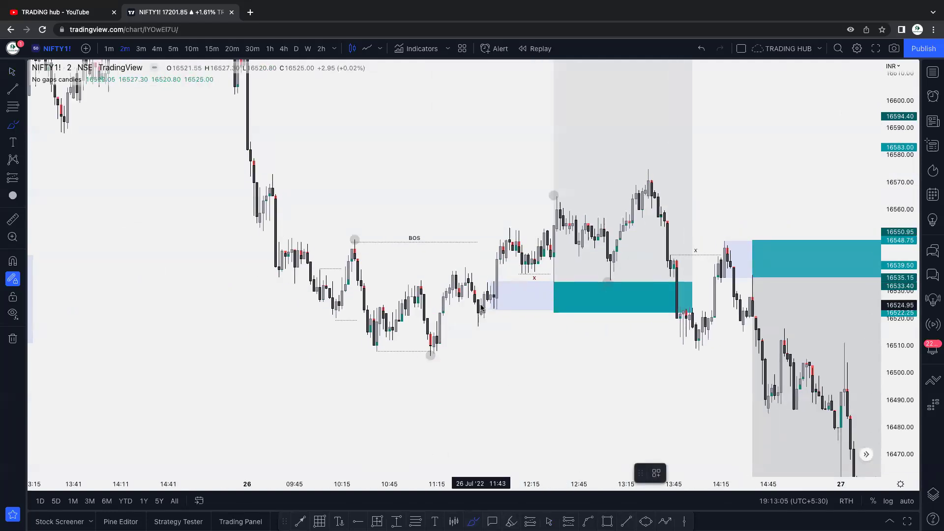
left_click_drag(455, 241, 488, 241)
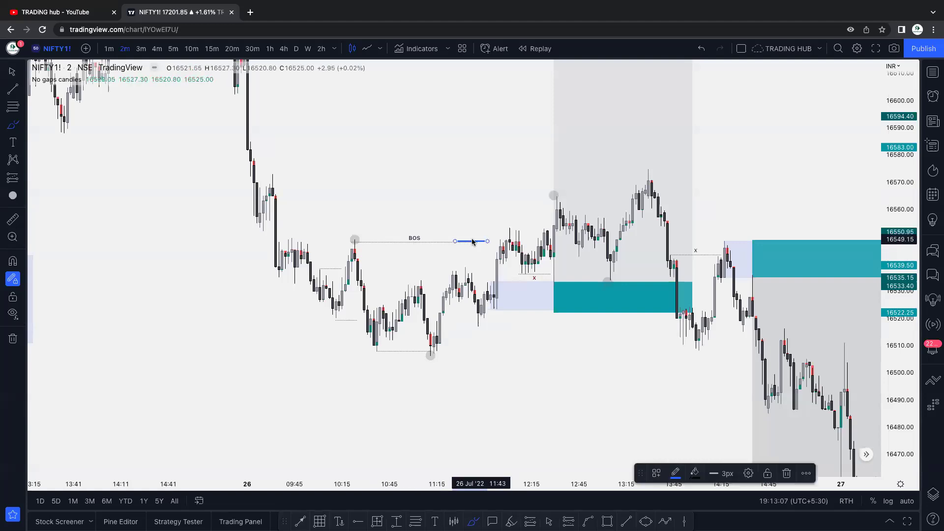
left_click_drag(515, 277, 544, 282)
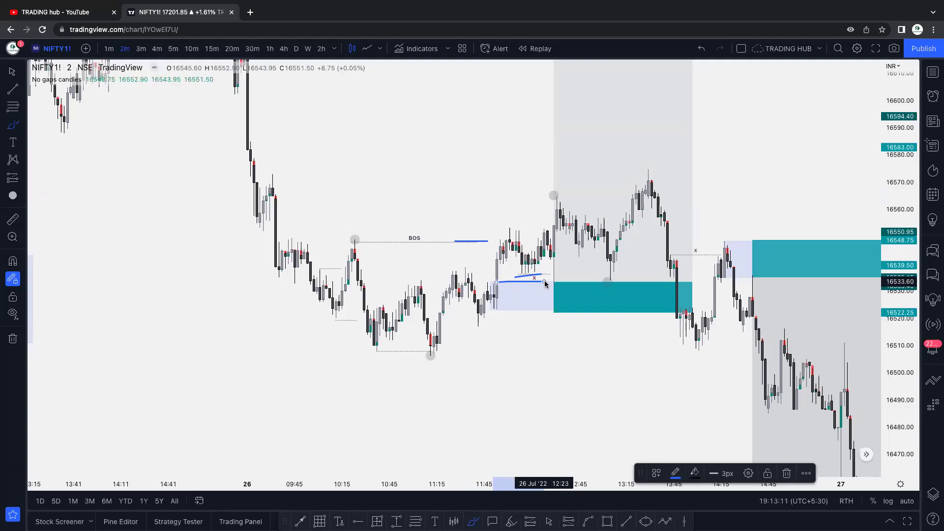
mouse_move(606, 197)
left_mouse_down()
mouse_move(630, 195)
mouse_move(655, 217)
left_mouse_up()
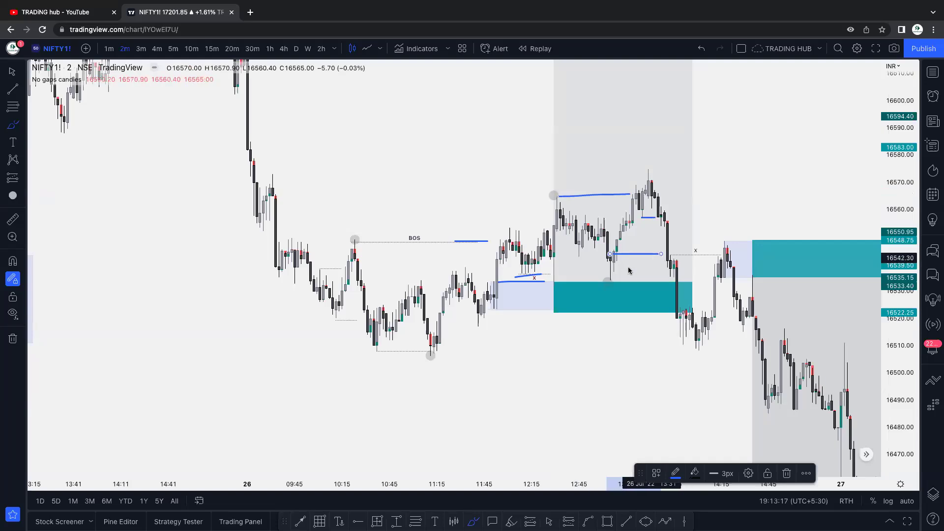
mouse_move(613, 280)
left_mouse_down()
mouse_move(669, 279)
mouse_move(682, 268)
mouse_move(664, 256)
left_mouse_up()
left_click(702, 49)
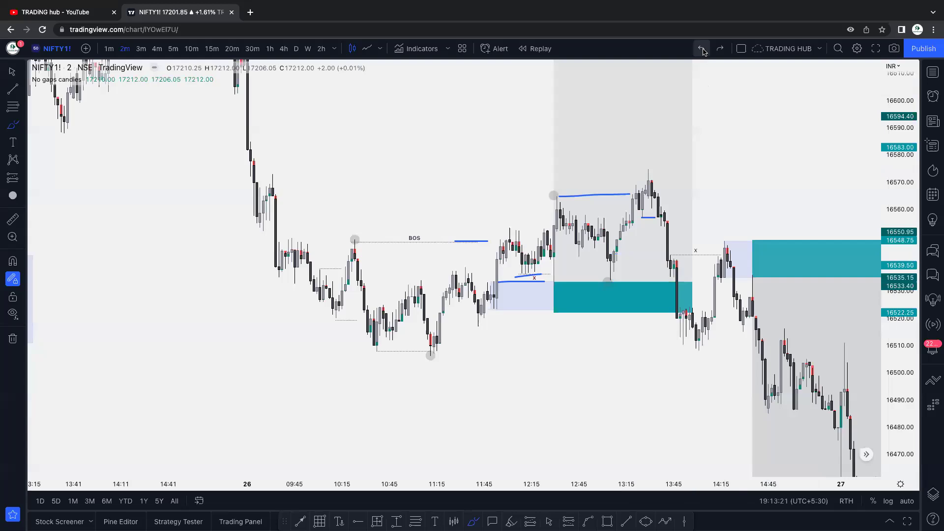
left_click(702, 49)
Mark the low inside the 26 July long position and the X level before the short position with brush strokes, and undo them
left_click_drag(670, 280, 609, 280)
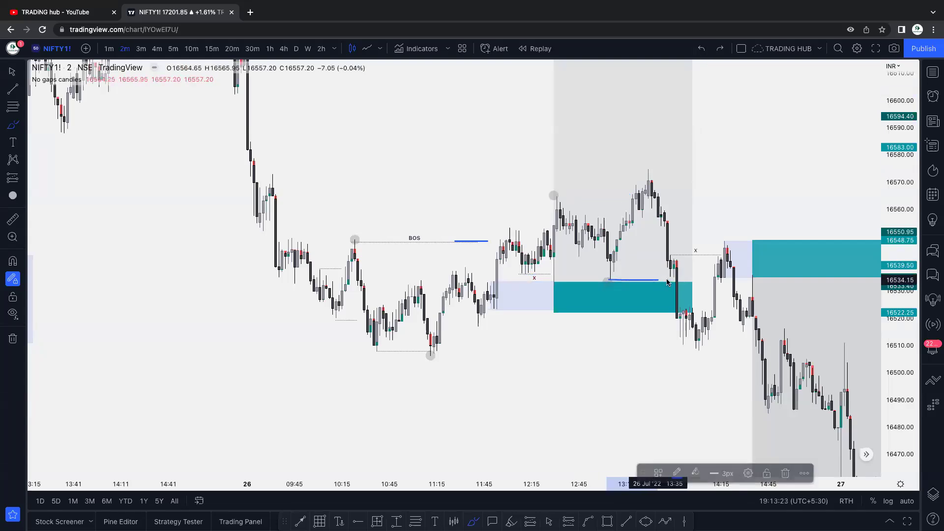
left_click_drag(696, 180, 518, 126)
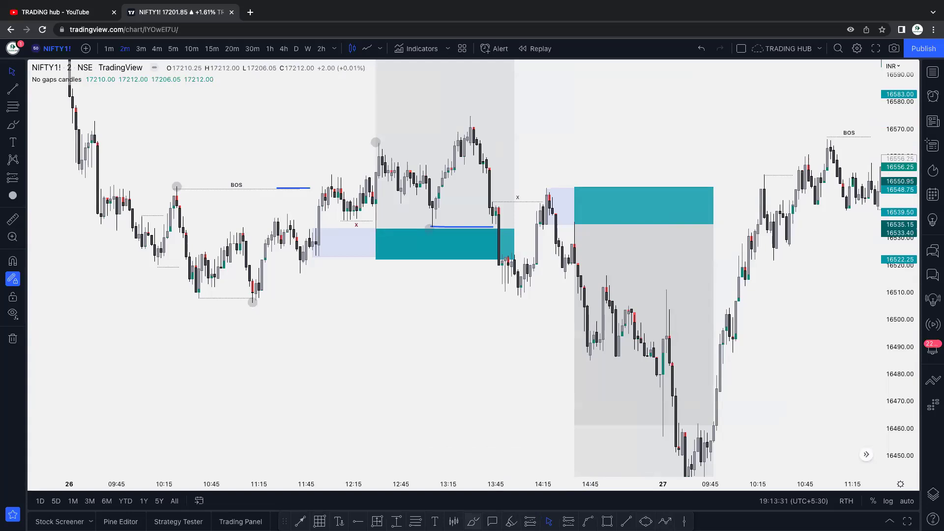
mouse_move(425, 226)
left_mouse_down()
mouse_move(477, 227)
mouse_move(528, 218)
mouse_move(521, 207)
mouse_move(536, 208)
left_mouse_up()
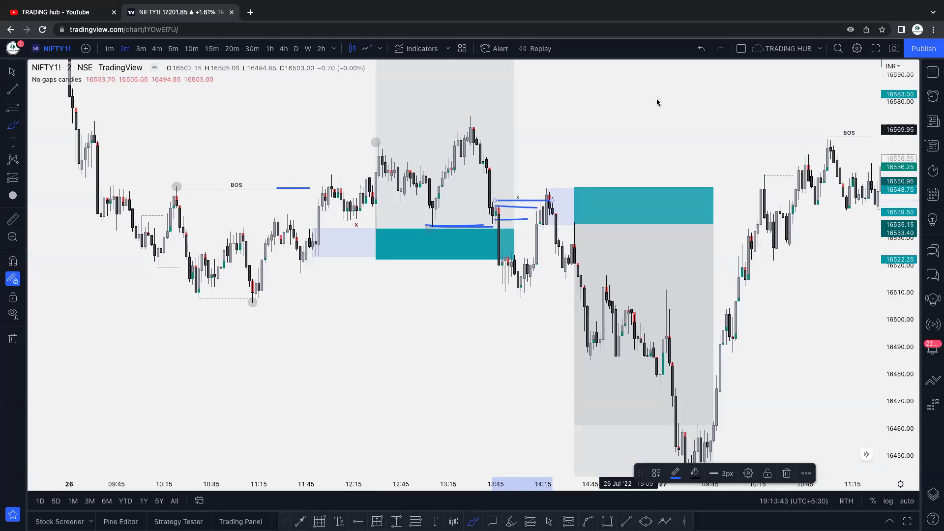
left_click(696, 50)
left_click(694, 50)
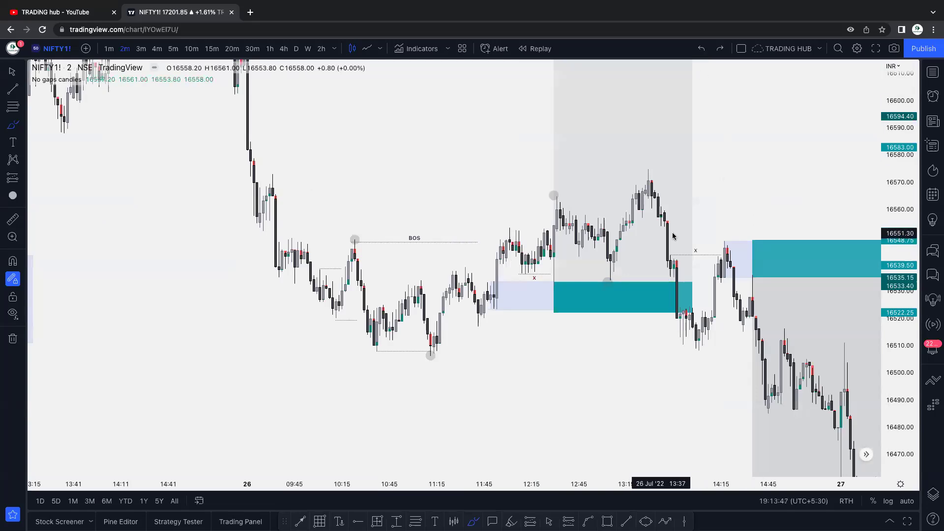
Outline the supply zone before the 26 July short position, circle its entry, sketch the drop, and undo the strokes
mouse_move(717, 275)
left_mouse_down()
mouse_move(752, 278)
mouse_move(752, 267)
mouse_move(768, 337)
left_mouse_up()
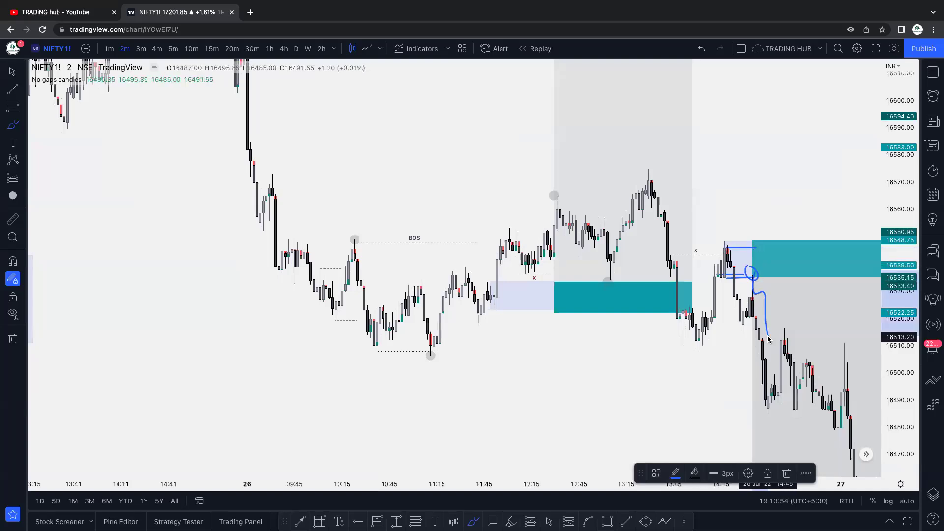
left_click(703, 48)
key("Escape")
Brush a short level above the small swing high near 10:00 on 25 July and colour it red
left_click_drag(764, 181, 613, 114)
scroll(488, 286, "down", 5)
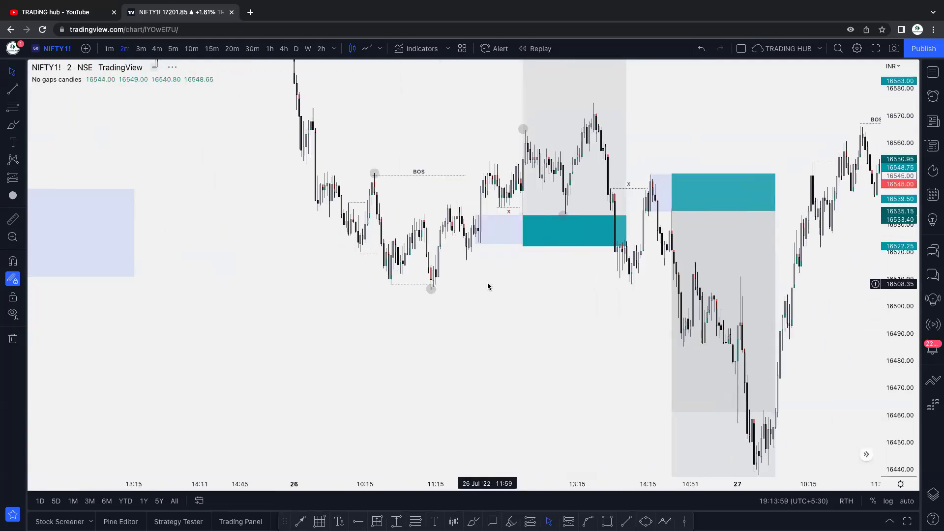
left_click_drag(470, 151, 659, 393)
scroll(623, 320, "left", 5)
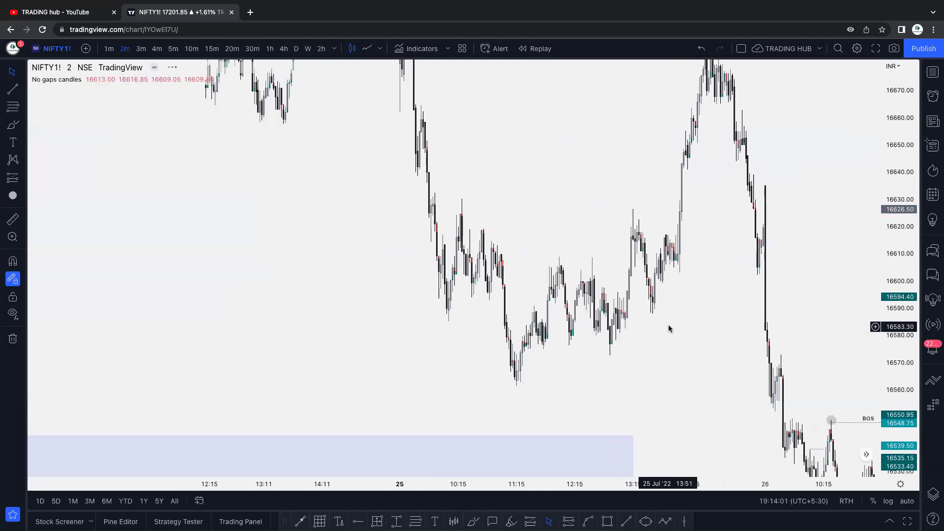
left_click_drag(553, 294, 642, 338)
scroll(588, 298, "up", 3)
left_click_drag(588, 299, 703, 275)
scroll(664, 297, "right", 3)
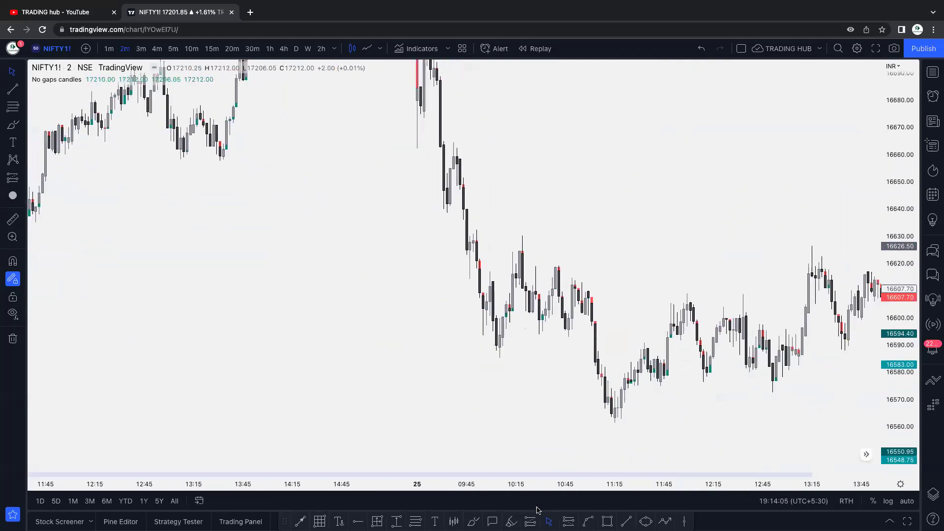
left_click(473, 521)
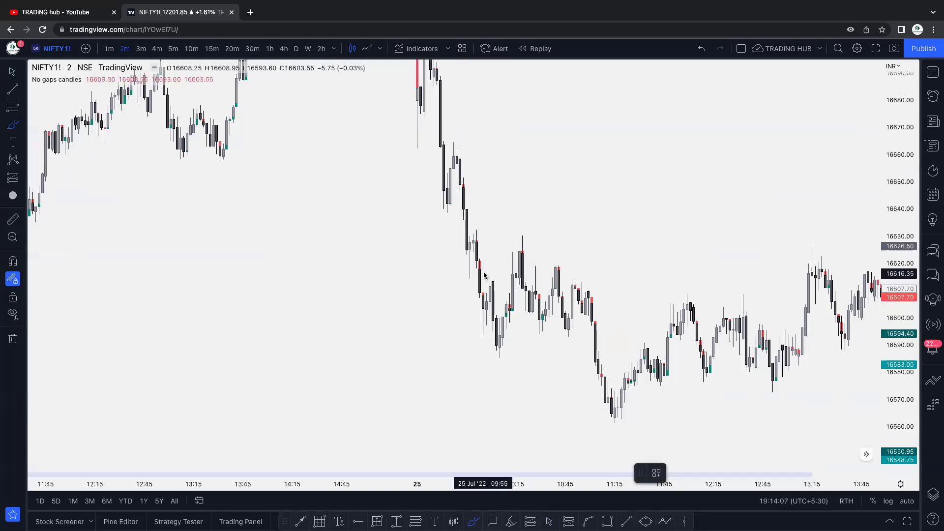
left_click_drag(485, 272, 512, 271)
left_click(678, 473)
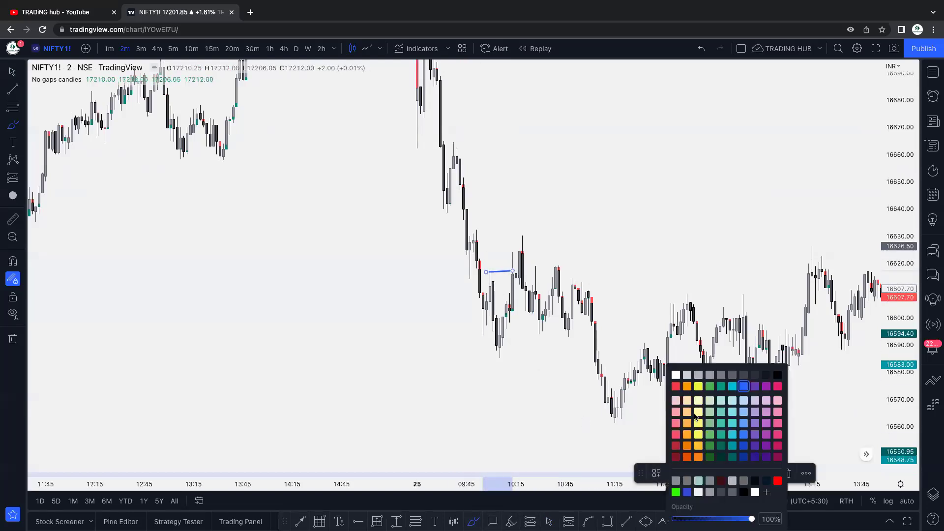
left_click(676, 385)
Draw two longer red brush levels at about 16,625 and 16,631 on 25 July and loop around the spike reaching them
left_click_drag(472, 251, 529, 251)
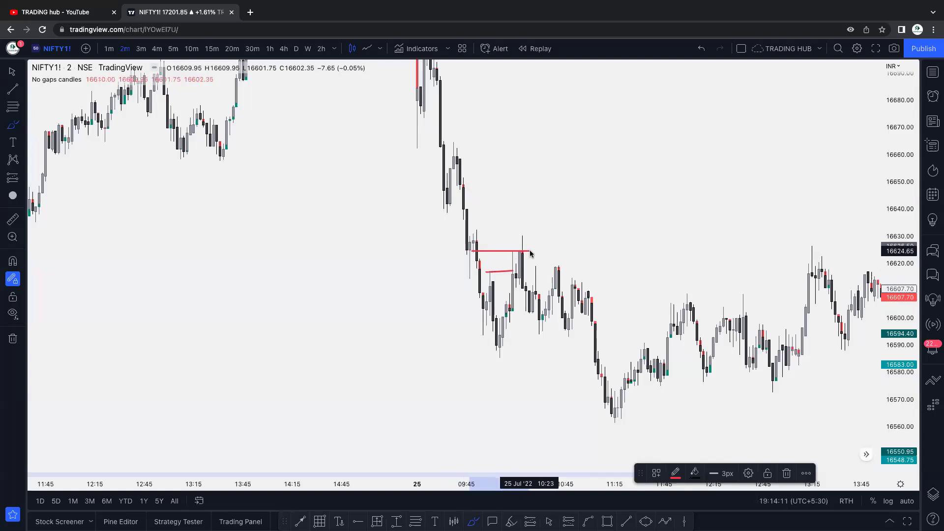
mouse_move(470, 231)
left_mouse_down()
mouse_move(543, 235)
mouse_move(516, 226)
left_mouse_up()
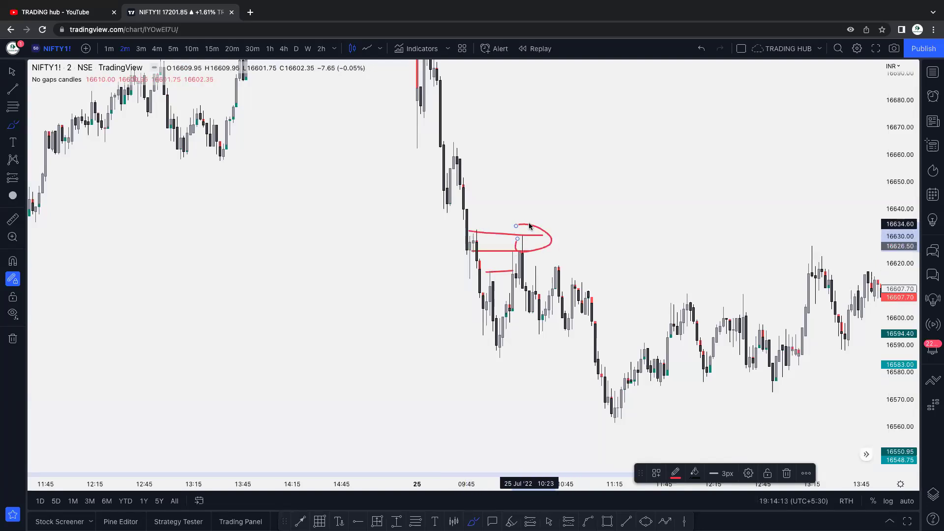
Brush a red level just under the 25 July swing low at about 16,587
left_click_drag(501, 355, 578, 351)
key("Escape")
left_click_drag(677, 309, 470, 255)
left_click(626, 522)
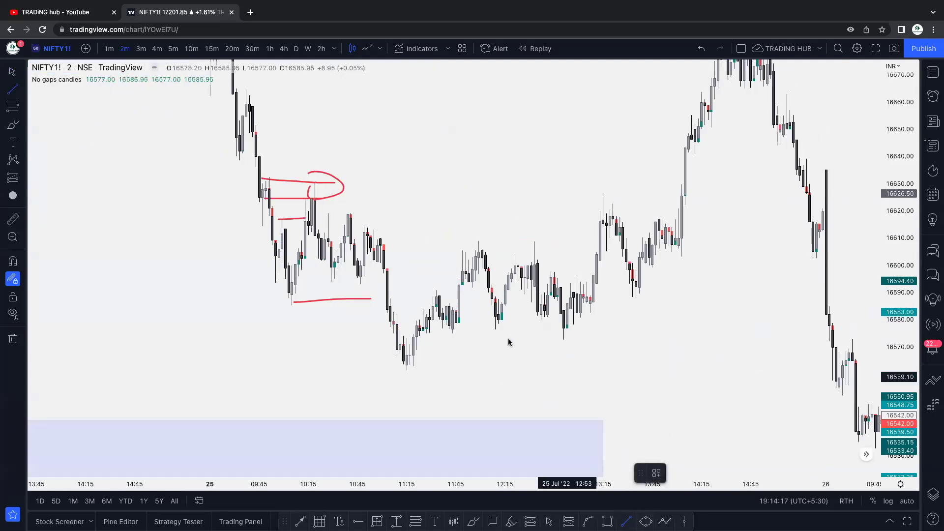
left_click(377, 262)
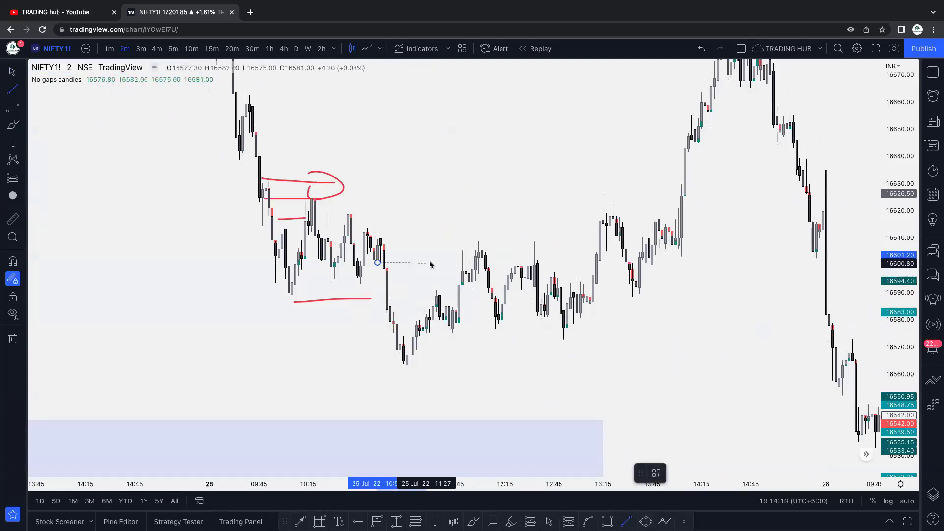
key("Escape")
Box the supply zone at about 16,602–16,611 from 10:55 to 11:59 on 25 July, and delete it
left_click(608, 521)
left_click(374, 236)
left_click(478, 259)
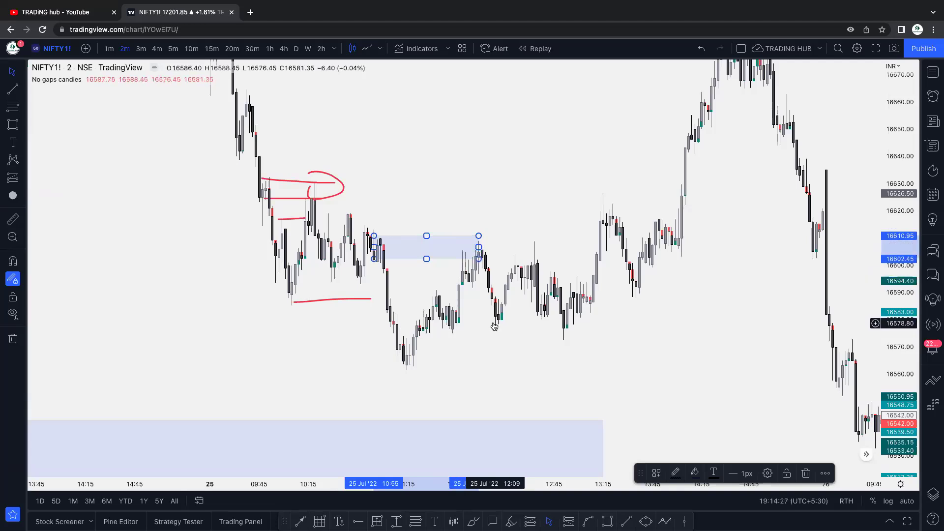
left_click(521, 241)
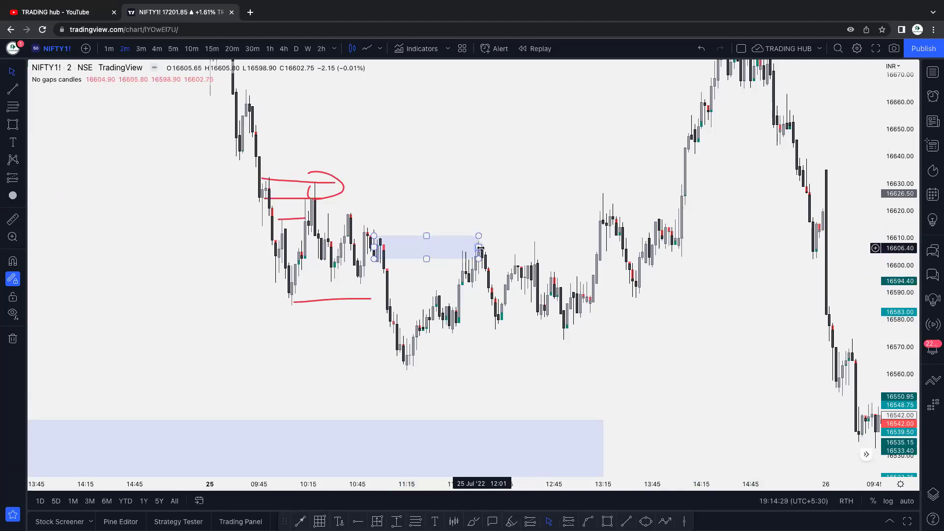
left_click_drag(480, 247, 481, 246)
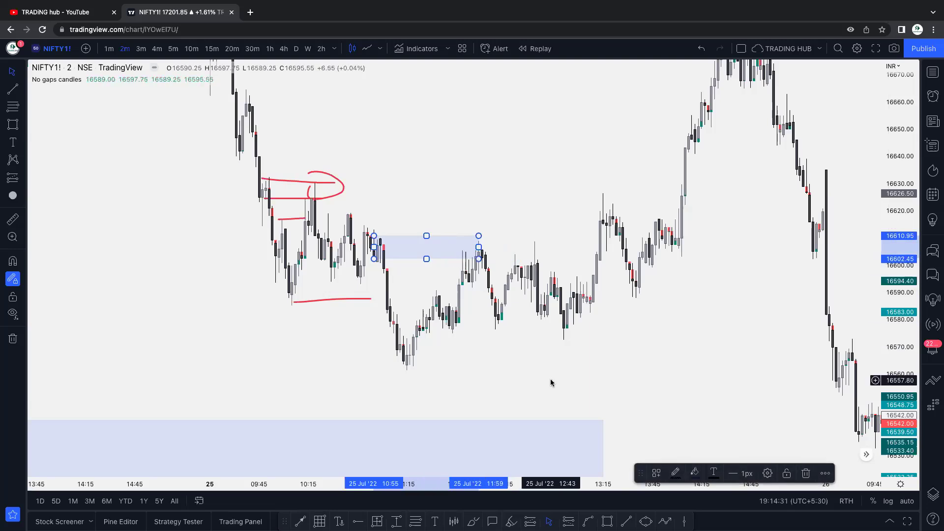
left_click(799, 471)
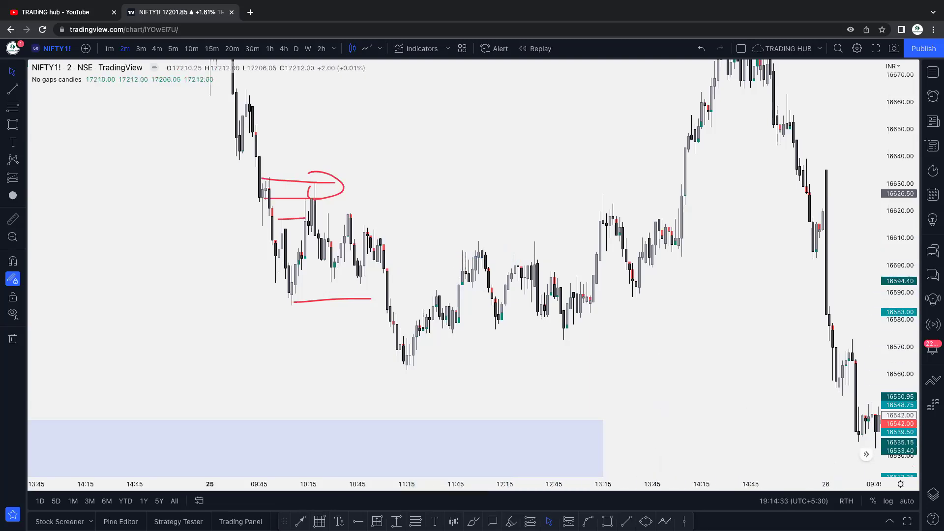
Draw a horizontal trend line at about 16,608.6 across the two equal highs on 25 July, from 11:59 to about 13:09
key("alt+t")
left_click(479, 242)
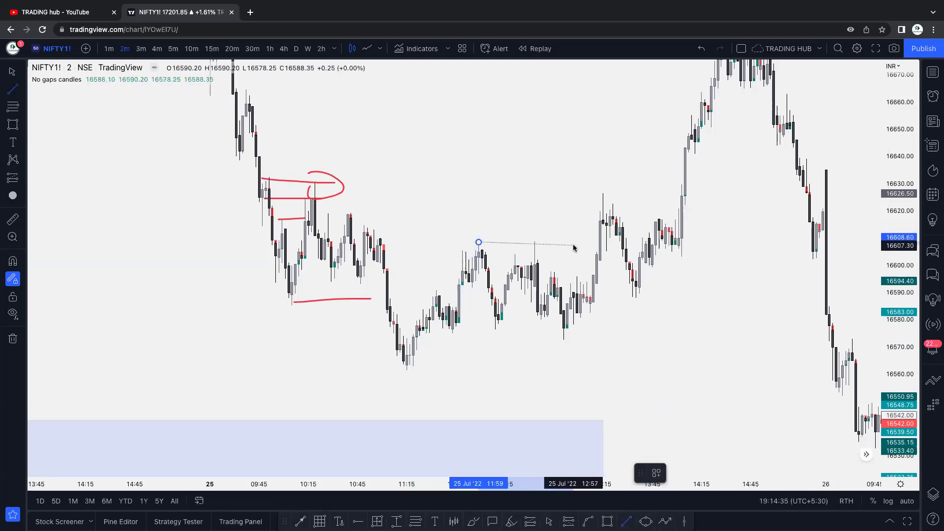
left_click(589, 243)
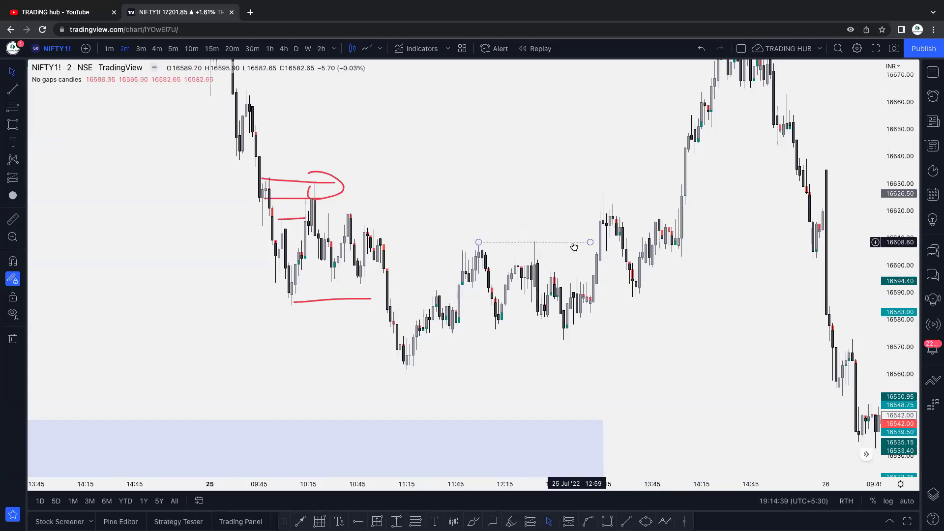
left_click(478, 242)
left_click(594, 242)
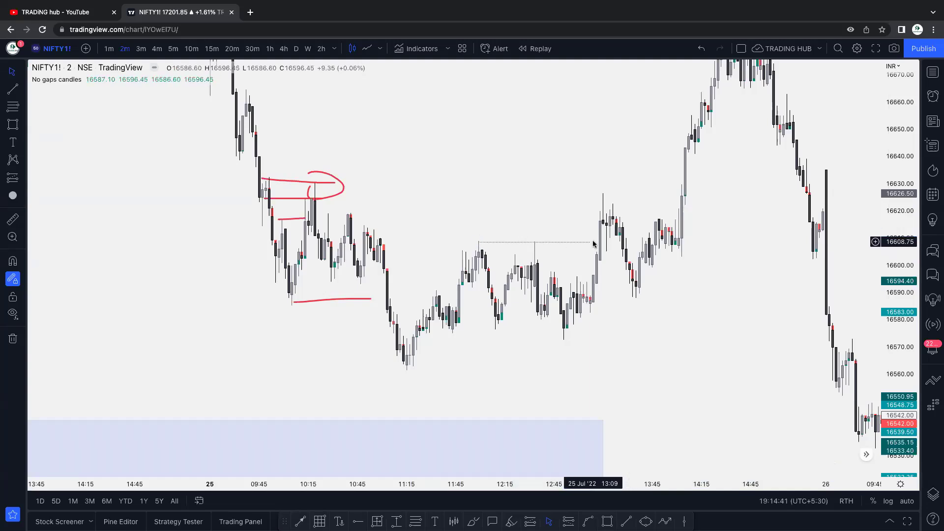
mouse_move(588, 242)
left_mouse_down()
mouse_move(530, 242)
mouse_move(591, 241)
left_mouse_up()
left_click(585, 234)
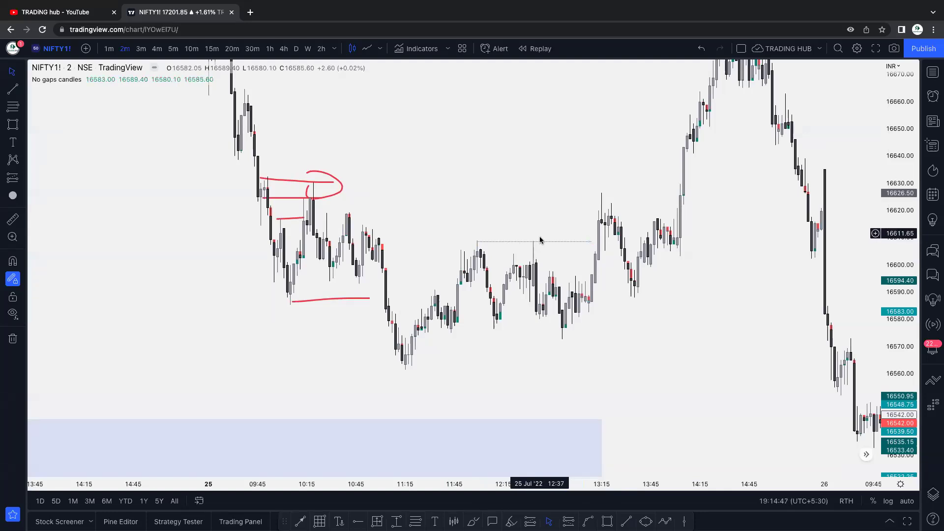
Box the supply zone at about 16,624.5–16,630 from the circled 10:19 spike across to the early-afternoon high on 25 July
left_click(607, 522)
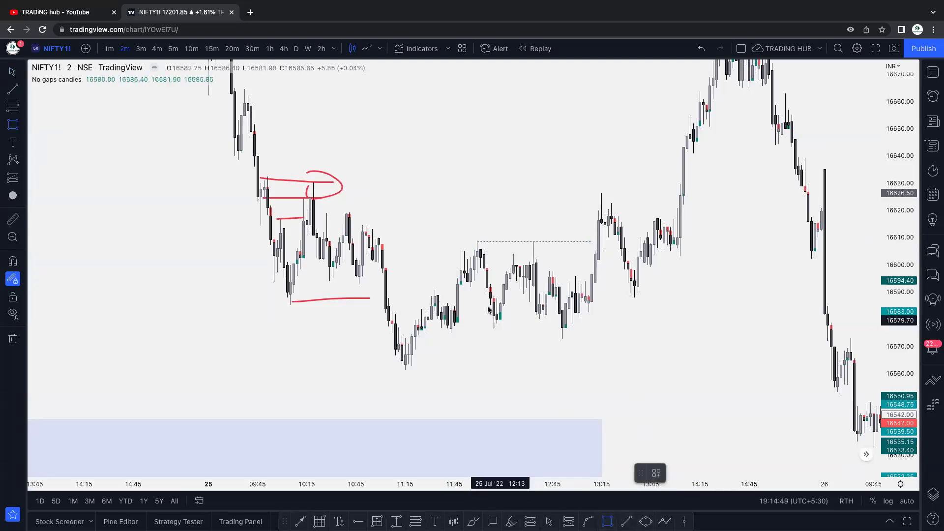
left_click(312, 185)
left_click(602, 194)
left_click(612, 180)
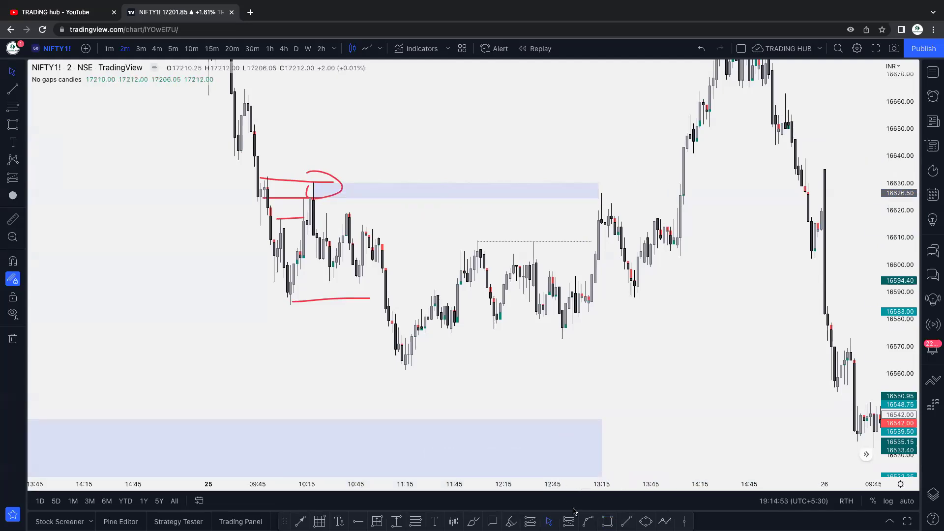
Draw a level at about 16,620 from 10:29 to 11:05 with the $ up template, and extend the supply zone above to 13:15
left_click(626, 521)
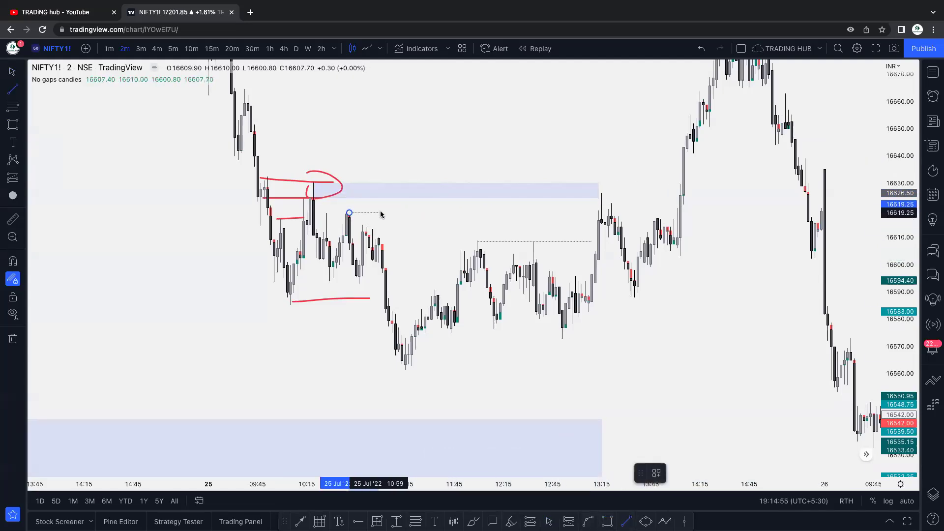
key("Escape")
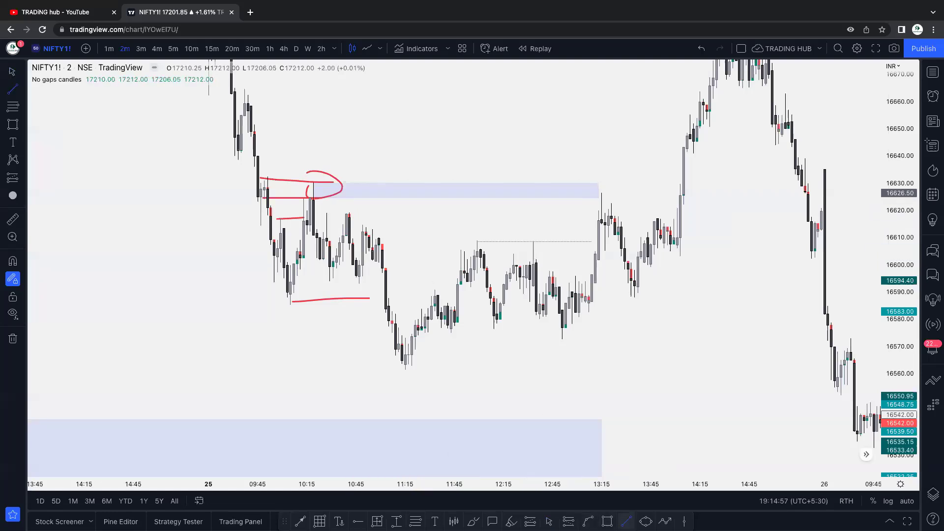
left_click(330, 211)
left_click(389, 211)
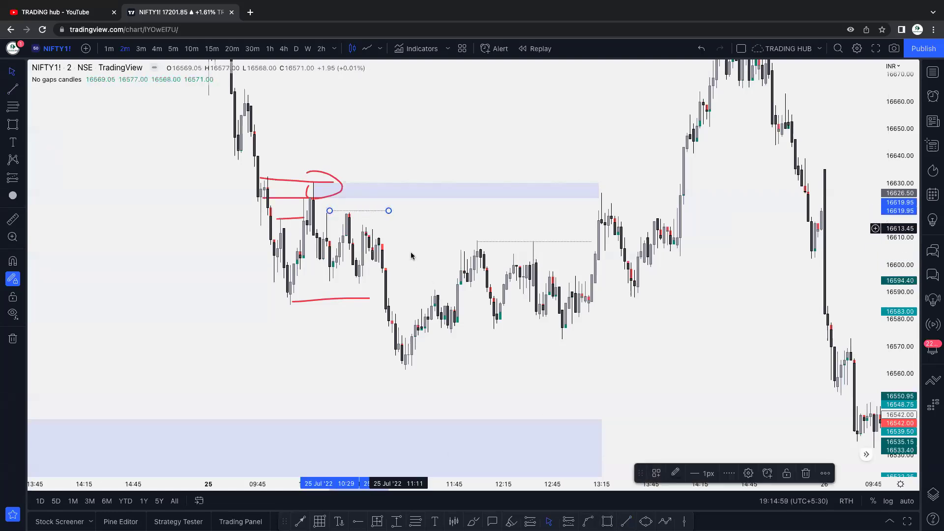
left_click(657, 473)
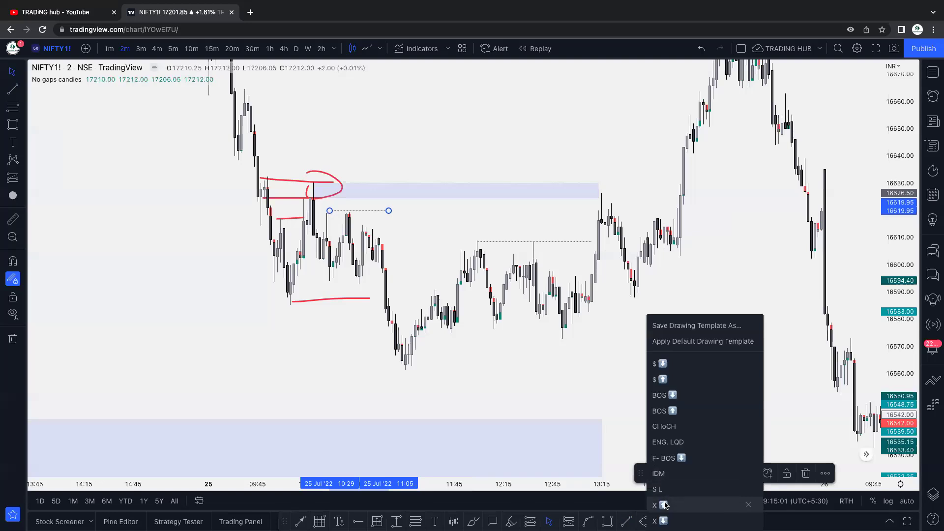
left_click(661, 379)
left_click(602, 193)
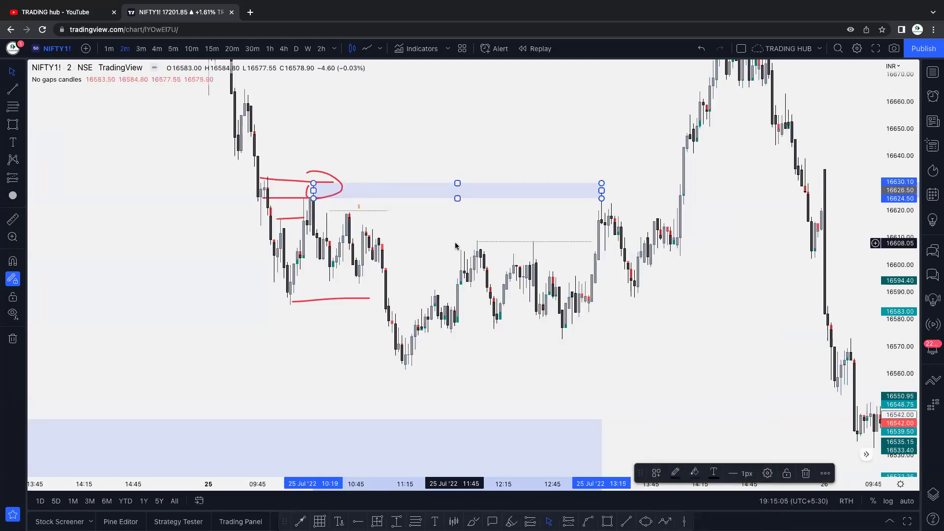
left_click(413, 261)
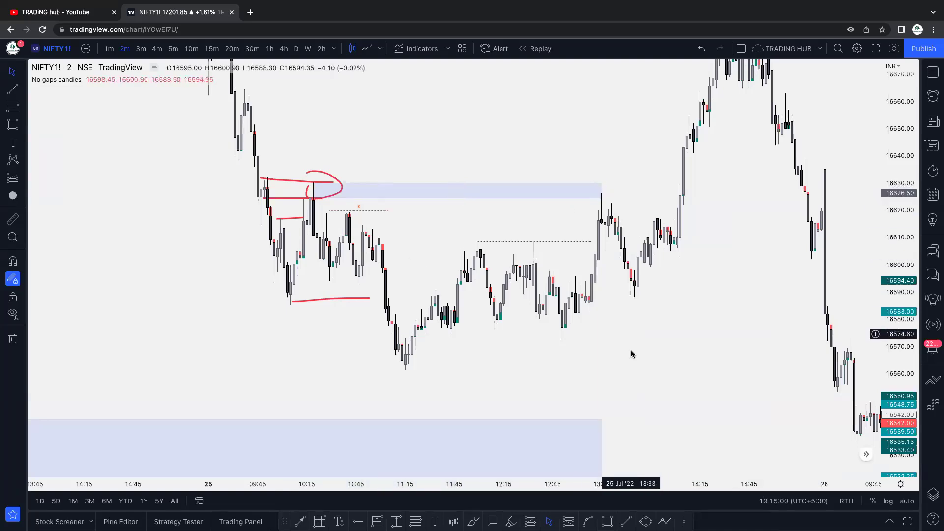
Box the demand zone at about 16,583–16,590 from the base of the early-afternoon rally to 13:37 on 25 July
left_click(608, 522)
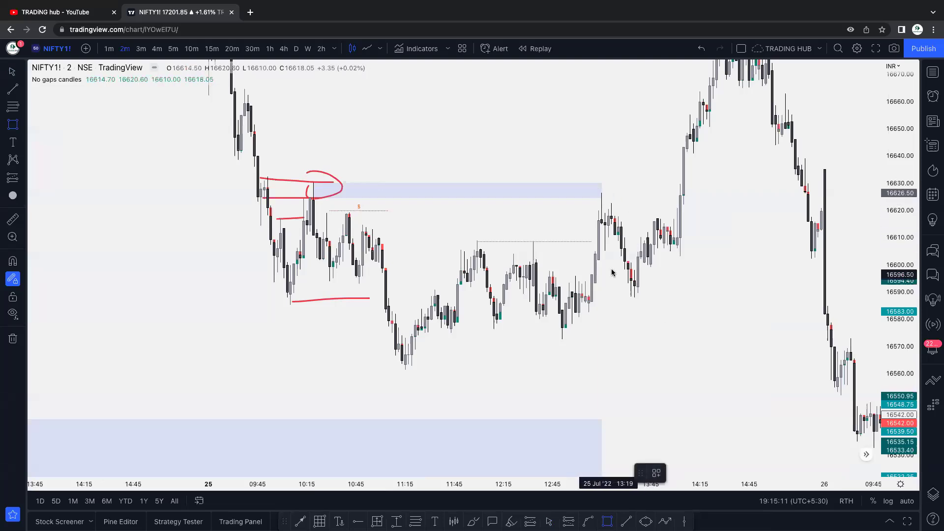
left_click_drag(590, 293, 631, 311)
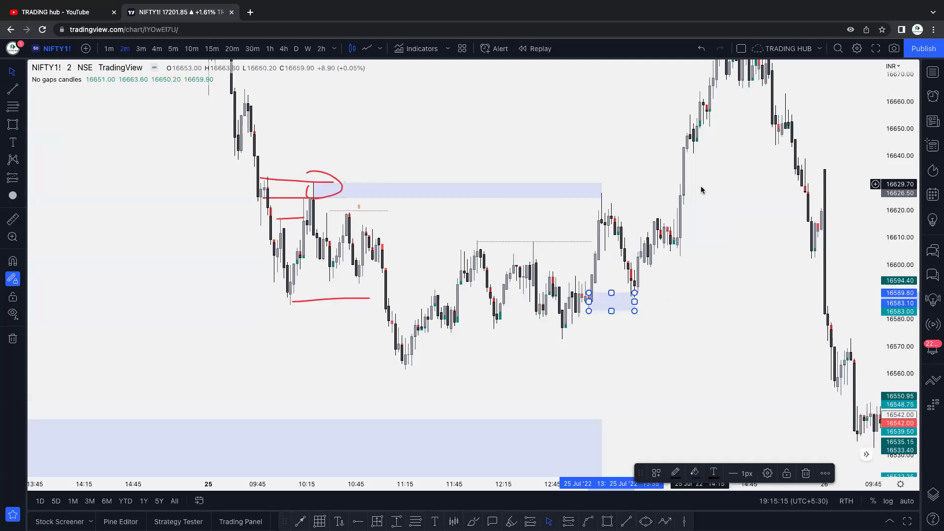
left_click(733, 256)
left_click_drag(635, 301, 638, 301)
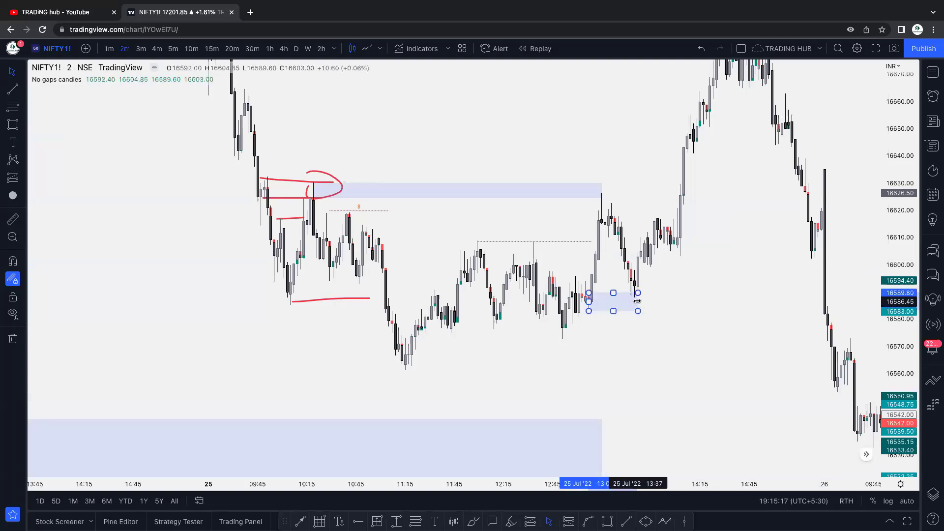
Draw a rising trend line under the 22 July lows from about 16,658 at 11:59 to 16,672 at 12:47
left_click_drag(669, 265, 681, 327)
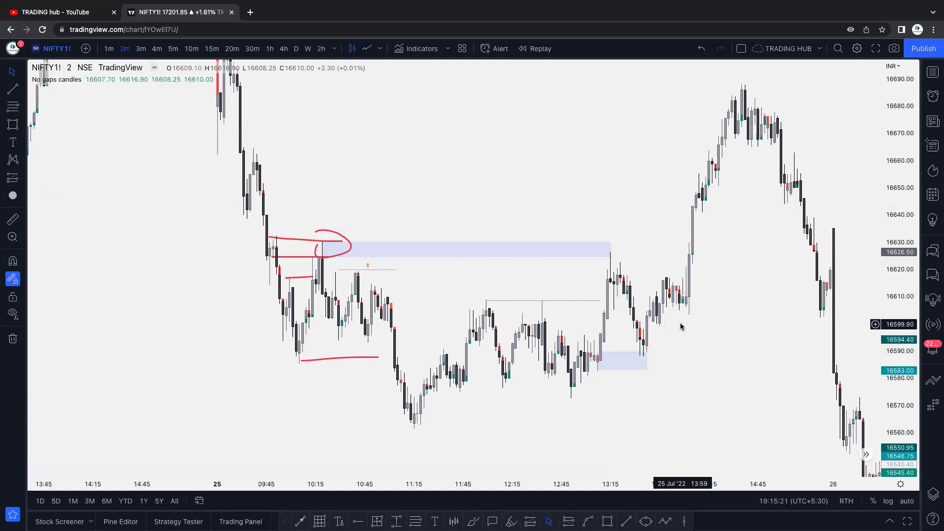
left_click_drag(654, 216, 620, 181)
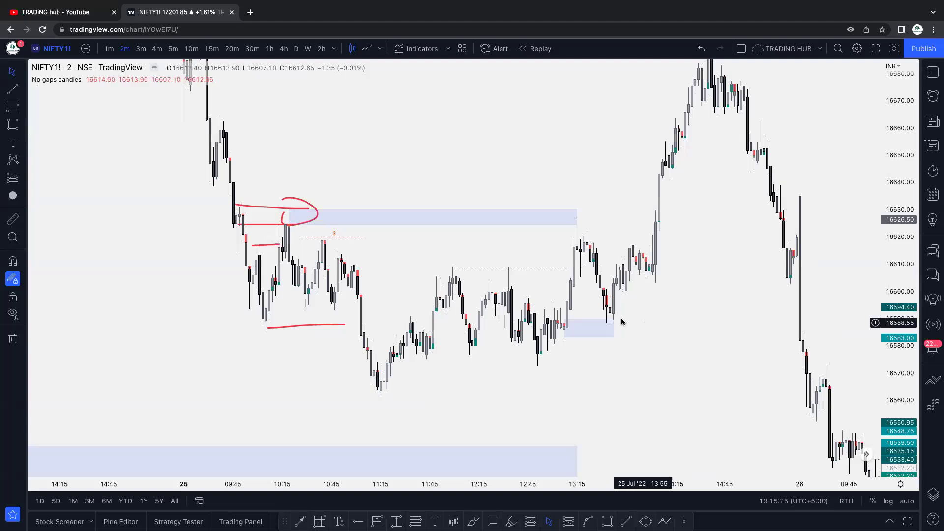
left_click_drag(452, 169, 669, 299)
left_click_drag(597, 289, 751, 325)
scroll(480, 359, "left", 10)
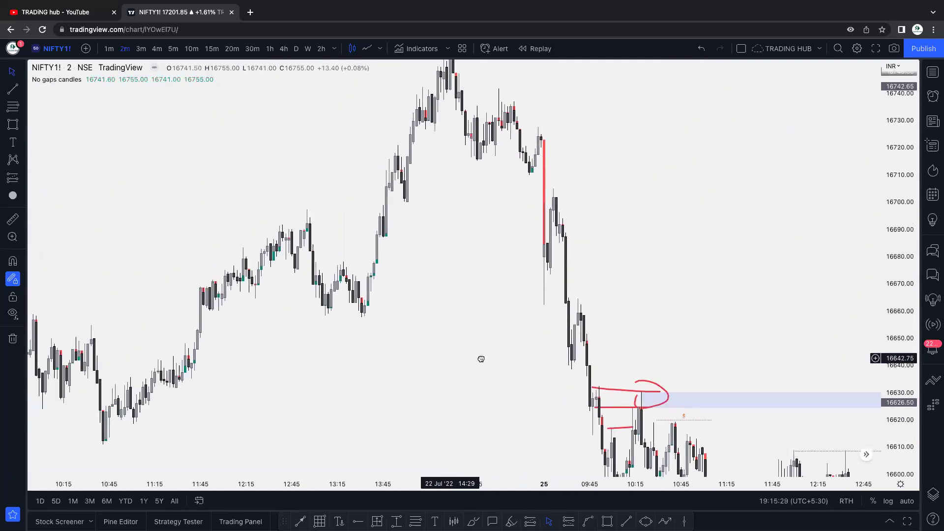
left_click(626, 521)
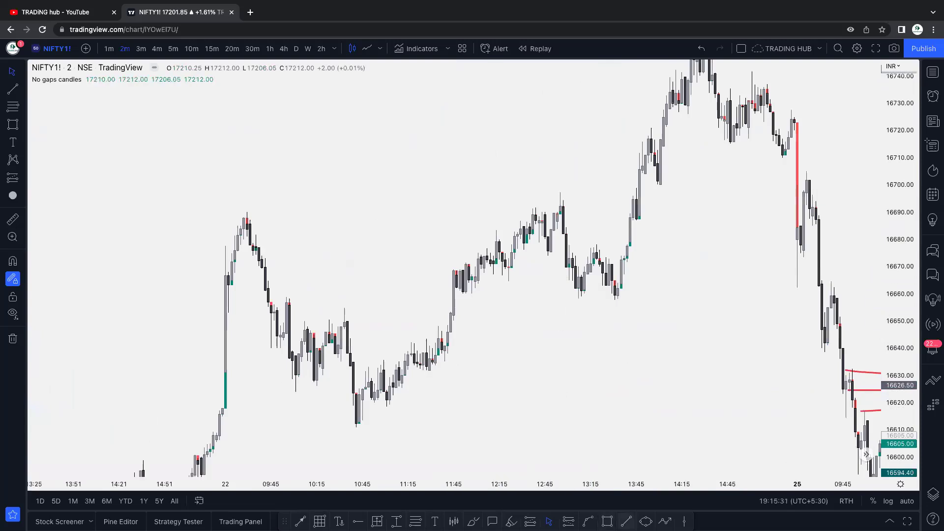
left_click(475, 298)
left_click(547, 261)
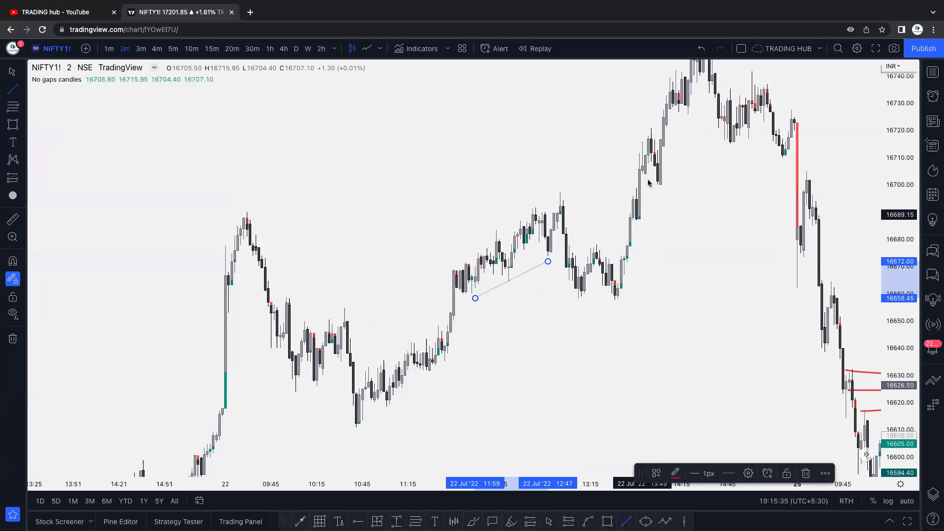
key("Escape")
Draw a short horizontal line at about 16,620 under the two equal lows up to 11:01 on 22 July
left_click_drag(500, 343, 657, 252)
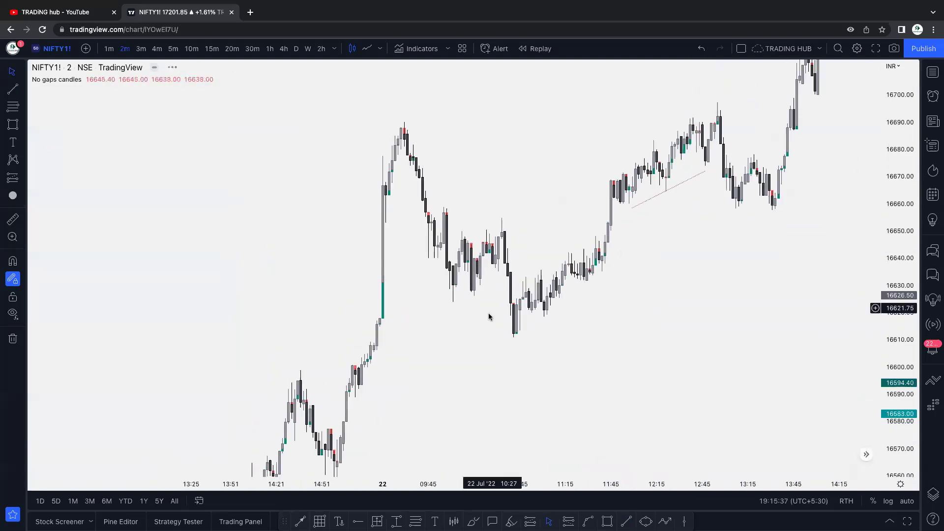
scroll(580, 352, "left", 4)
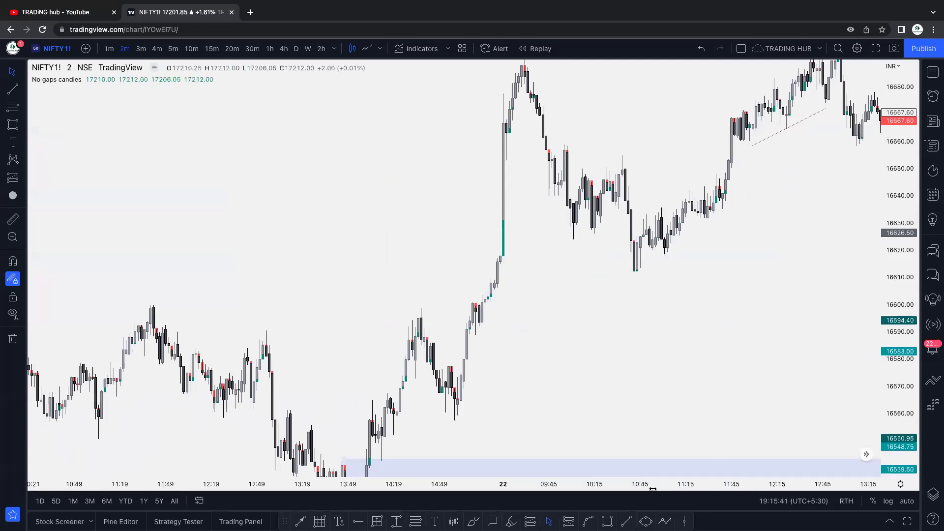
left_click(626, 521)
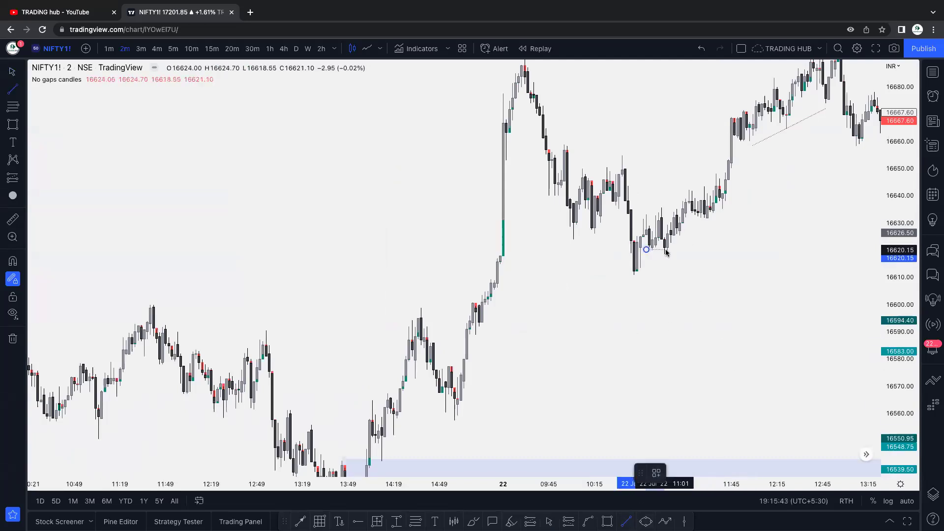
left_click(664, 250)
Box the demand zone at about 16,614–16,621 beside the morning low on 22 July, ending at about 11:01
left_click(608, 521)
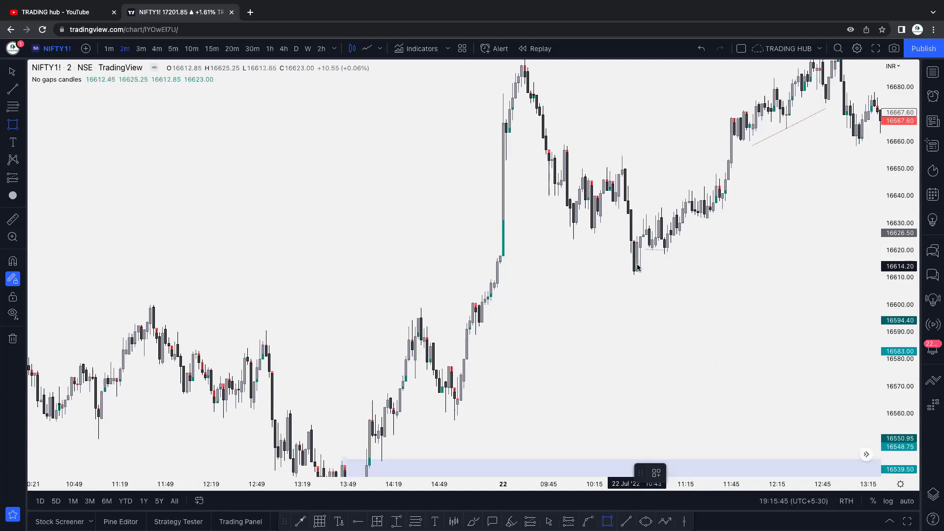
left_click(641, 247)
left_click(664, 266)
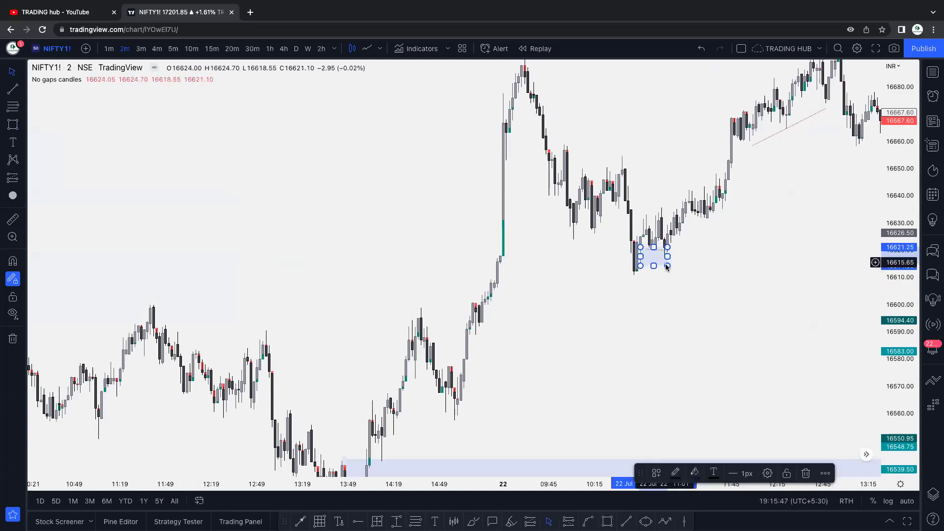
Brush three red levels under the pullback lows near 14:45 on 21 July, at about 16,573, 16,563 and 16,555
left_click_drag(714, 260, 706, 277)
left_click_drag(494, 394, 749, 259)
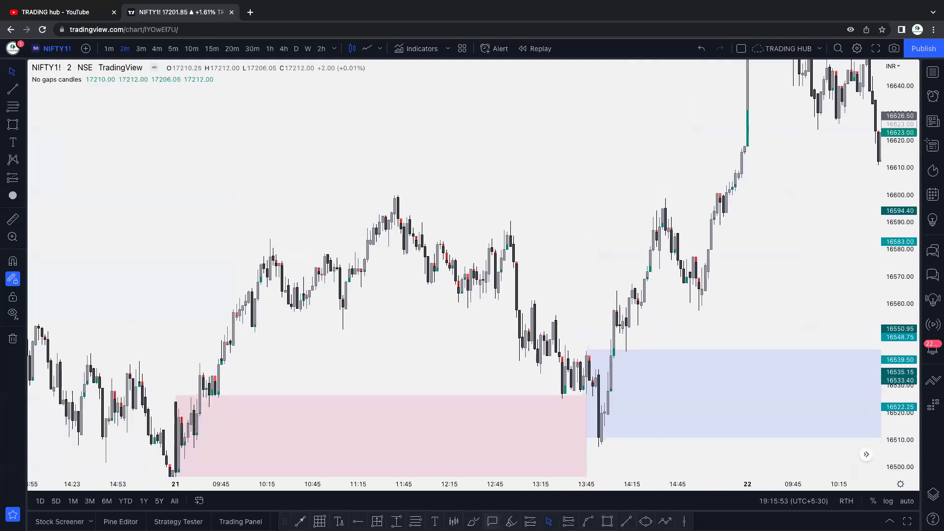
left_click(473, 521)
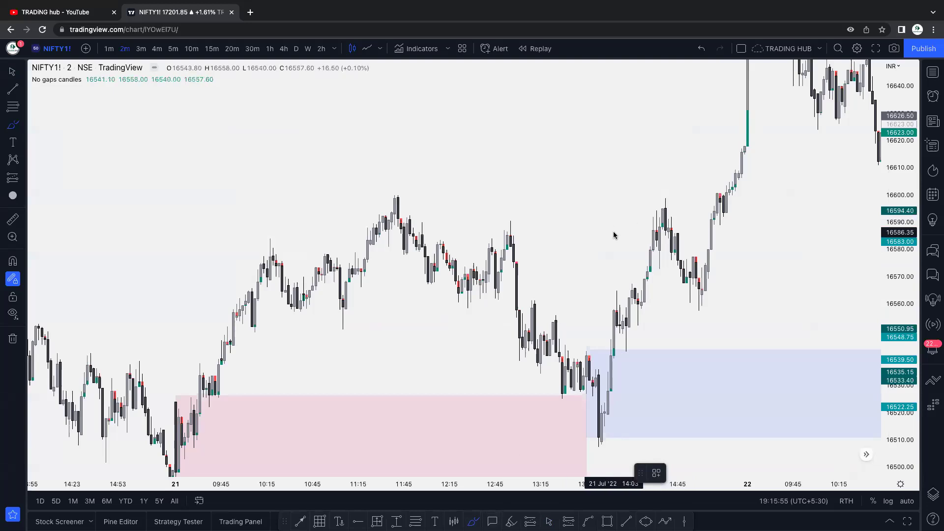
left_click_drag(652, 269, 674, 269)
left_click_drag(642, 296, 690, 296)
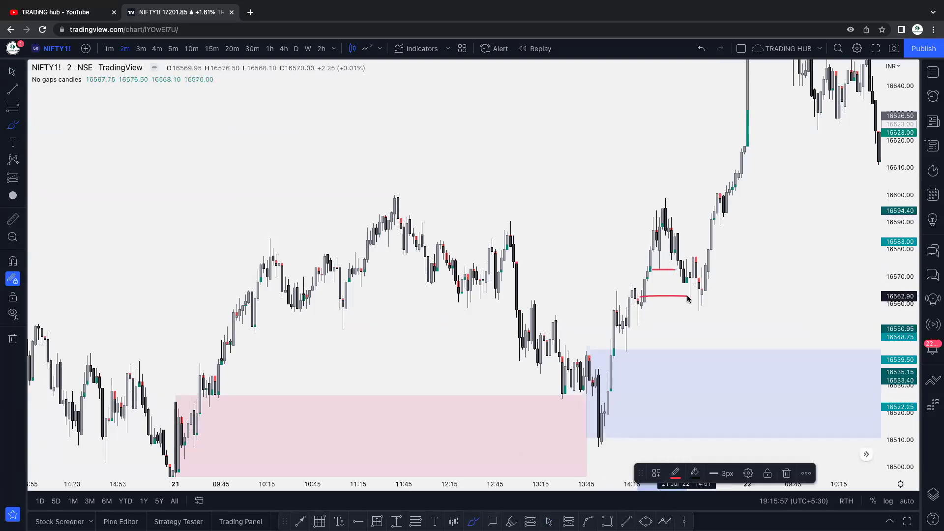
left_click_drag(646, 318, 730, 316)
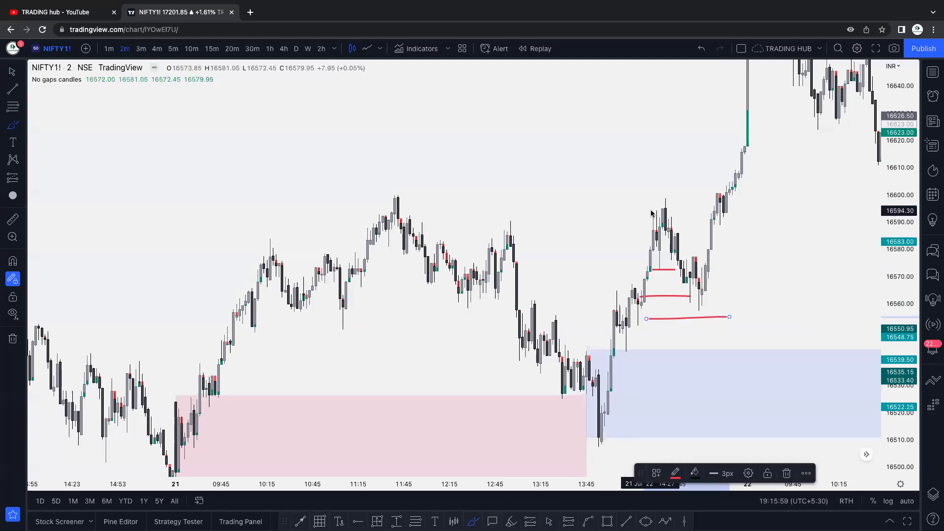
Brush three red levels under the 21 July morning lows between about 10:10 and 11:10, at about 16,558, 16,552 and 16,550
scroll(482, 270, "down", 2)
left_click_drag(383, 308, 420, 306)
left_click_drag(355, 325, 430, 323)
left_click_drag(353, 331, 436, 330)
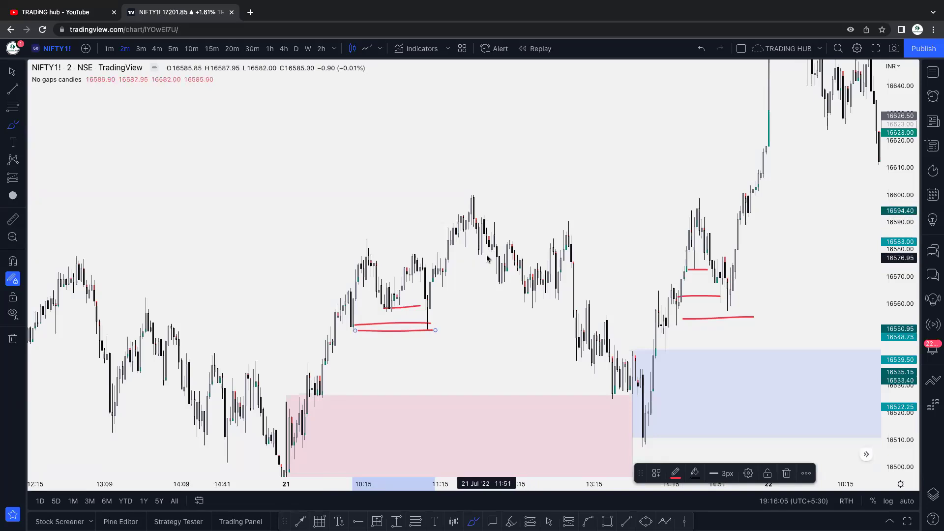
Brush a falling red stroke after the 21 July midday high and three levels across the following highs at about 16,590, 16,586 and 16,583
left_click_drag(485, 213, 548, 286)
left_click_drag(513, 241, 565, 241)
left_click_drag(491, 222, 578, 221)
mouse_move(488, 234)
left_mouse_down()
mouse_move(567, 232)
mouse_move(599, 371)
left_mouse_up()
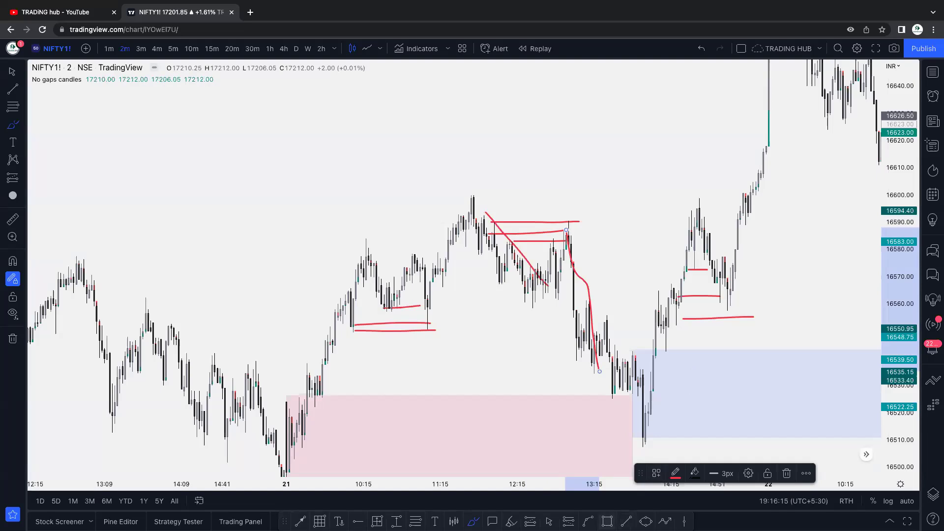
key("ctrl+z")
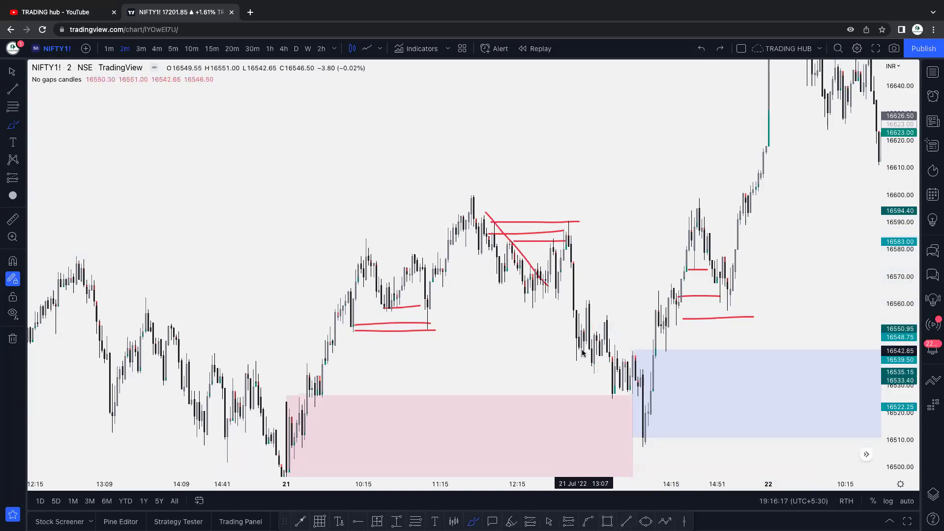
Brush four short red levels around the 13:15 swing on 21 July, at about 16,560, 16,554, 16,550 and 16,540
mouse_move(576, 357)
left_mouse_down()
mouse_move(597, 357)
mouse_move(614, 330)
mouse_move(608, 319)
left_mouse_up()
left_click_drag(570, 305, 610, 305)
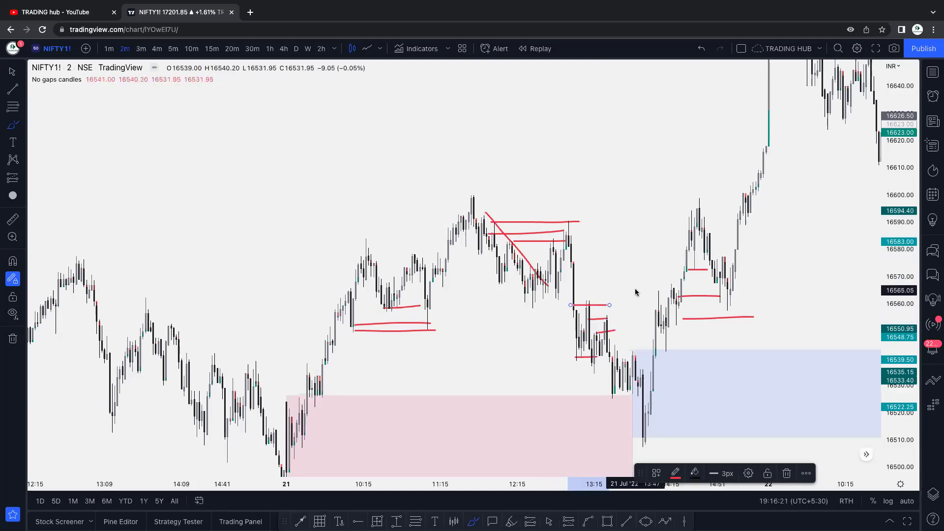
Examine the 20 July price structure and its swing highs and lows leading into the 21 July open
left_click_drag(640, 261, 756, 231)
left_click_drag(428, 356, 640, 373)
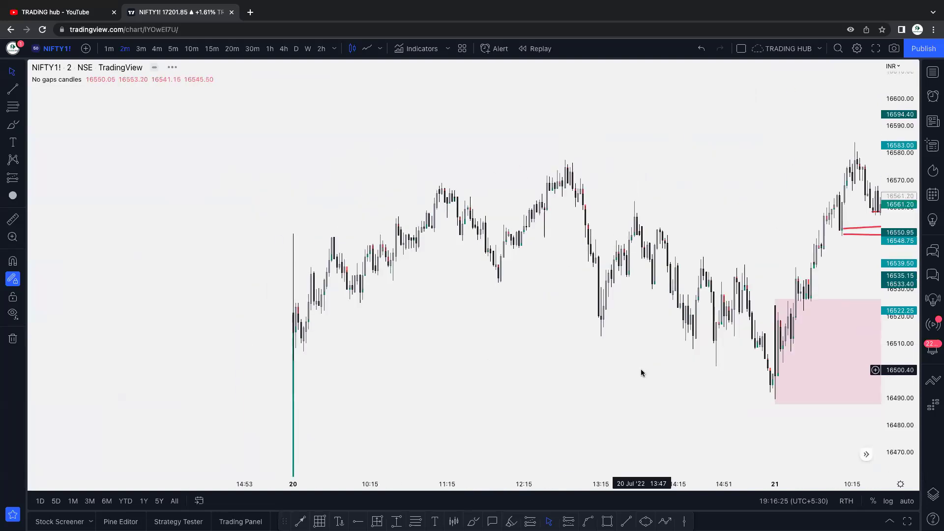
left_click_drag(433, 381, 542, 351)
scroll(541, 348, "up", 2)
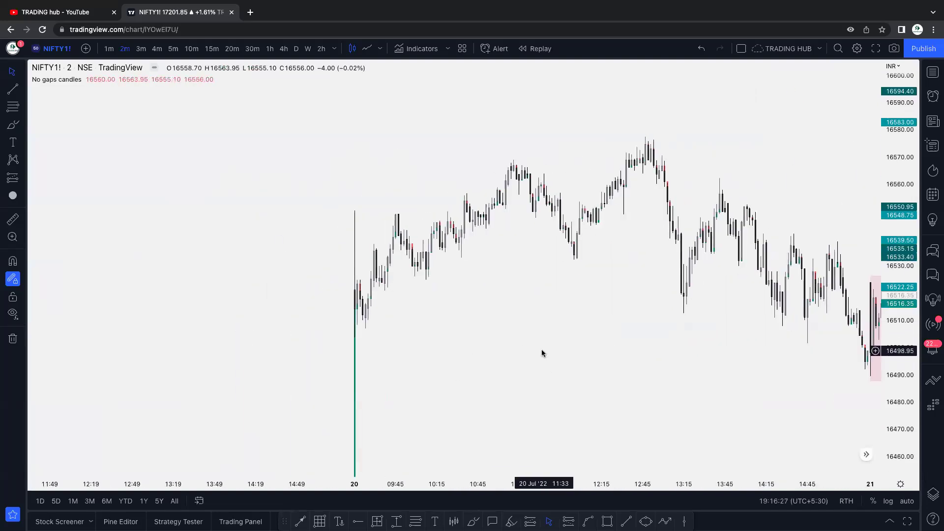
scroll(542, 349, "up", 3)
left_click_drag(814, 148, 563, 228)
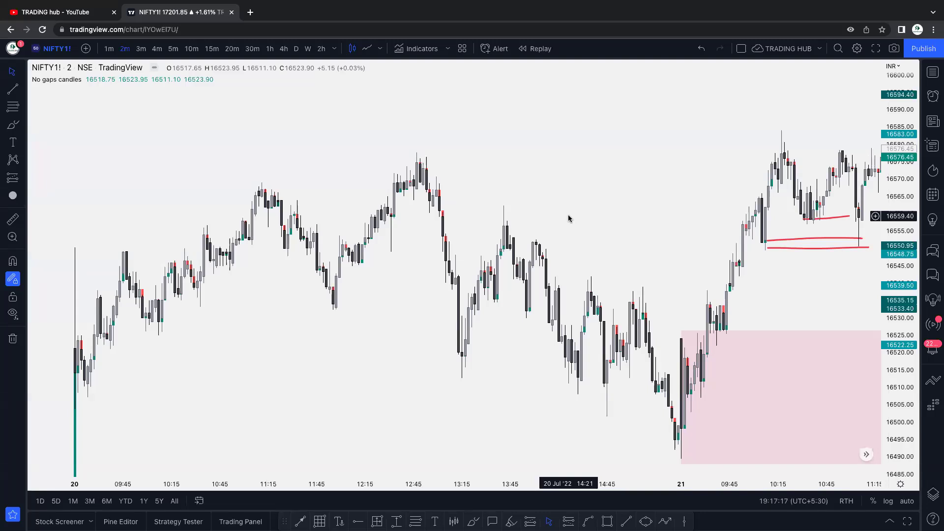
scroll(541, 221, "left", 5)
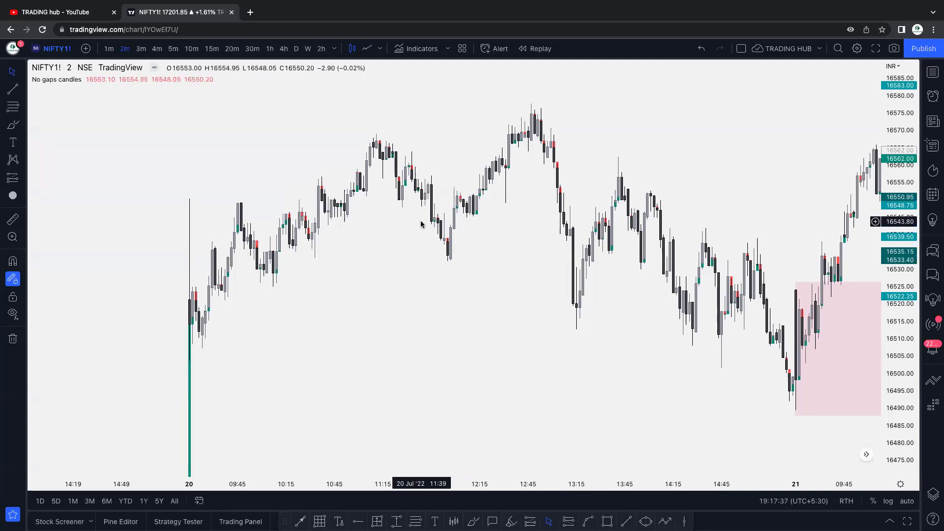
left_click_drag(266, 255, 278, 247)
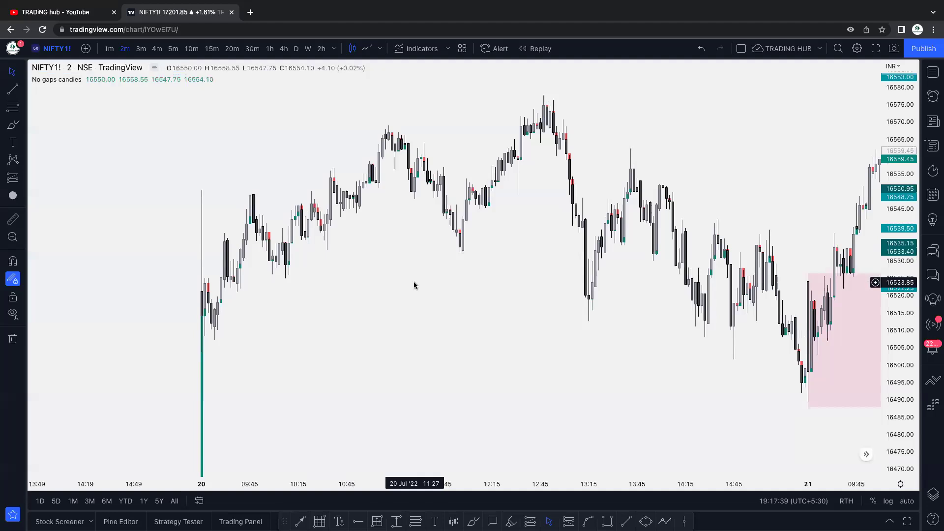
scroll(413, 284, "right", 5)
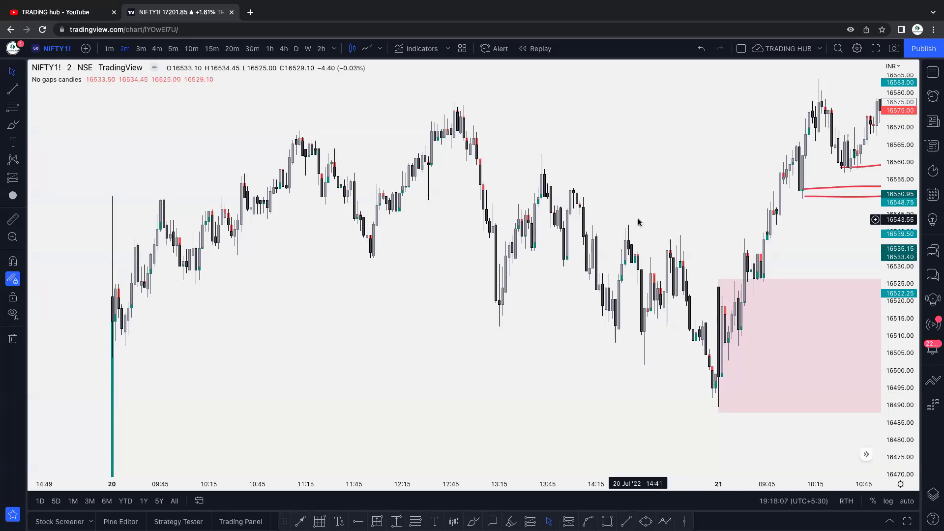
Draw a short horizontal line at about 16,340 under the 19 July pullback low, from about 14:47 to 15:07
left_click_drag(291, 361, 577, 69)
left_click_drag(446, 361, 633, 332)
scroll(655, 311, "up", 2)
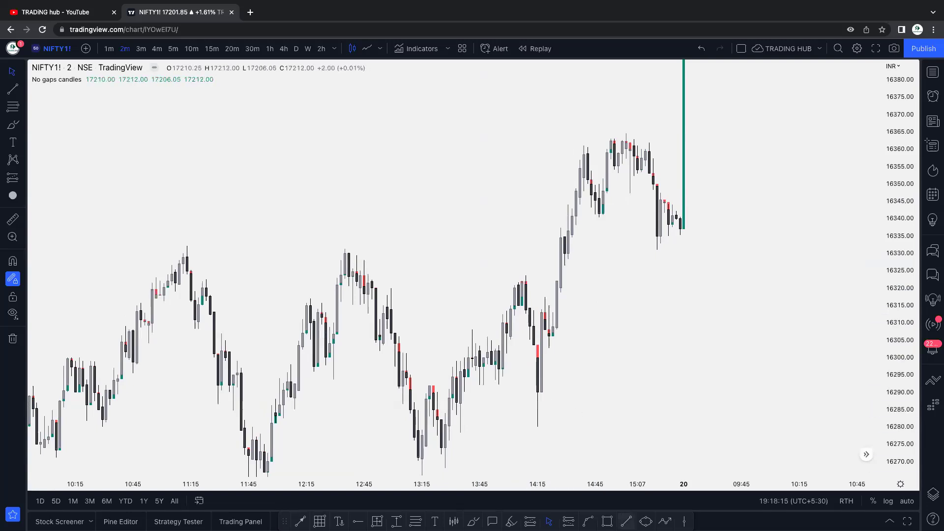
left_click(626, 521)
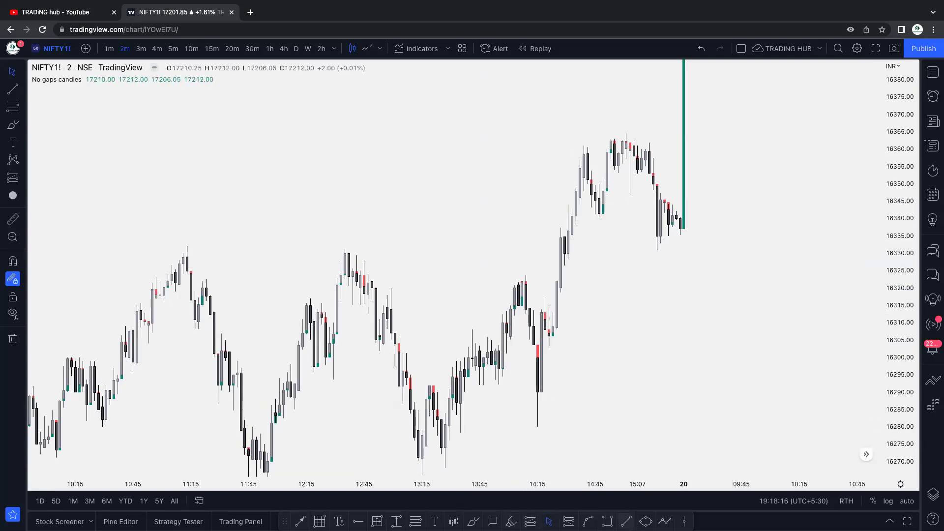
left_click(599, 217)
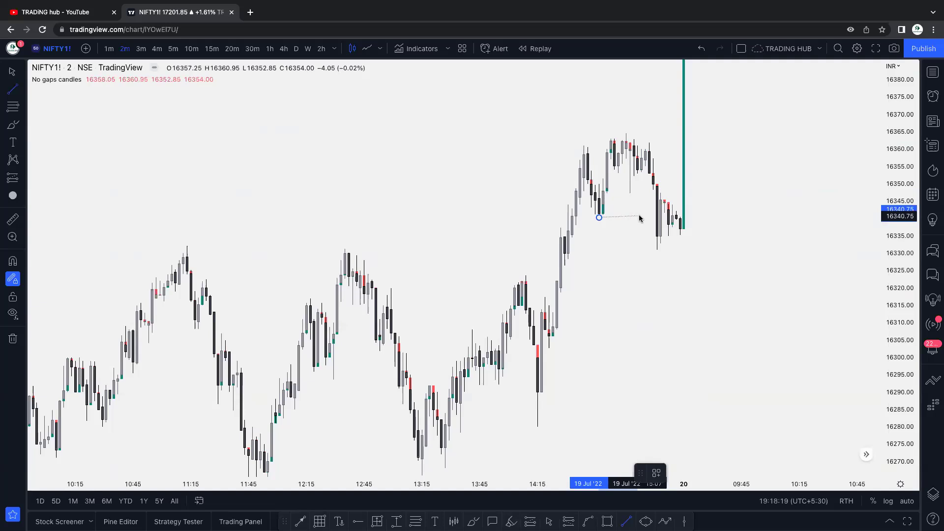
left_click(641, 218)
Draw a rising trend line under the 19 July morning lows, from about 16,239 at 09:21 to 16,312 at 11:29
left_click_drag(611, 354, 652, 281)
scroll(649, 279, "down", 3)
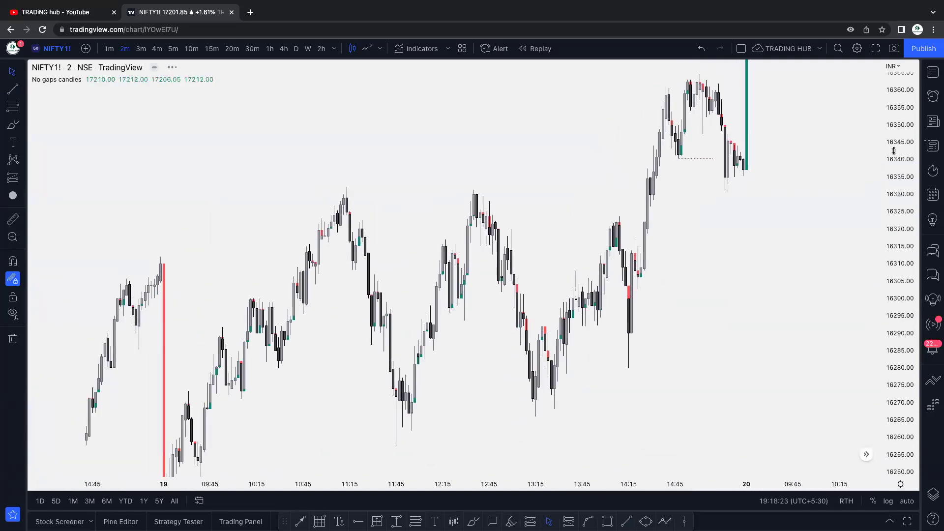
left_click_drag(894, 151, 891, 259)
left_click_drag(736, 300, 773, 254)
left_click(626, 521)
left_click(209, 403)
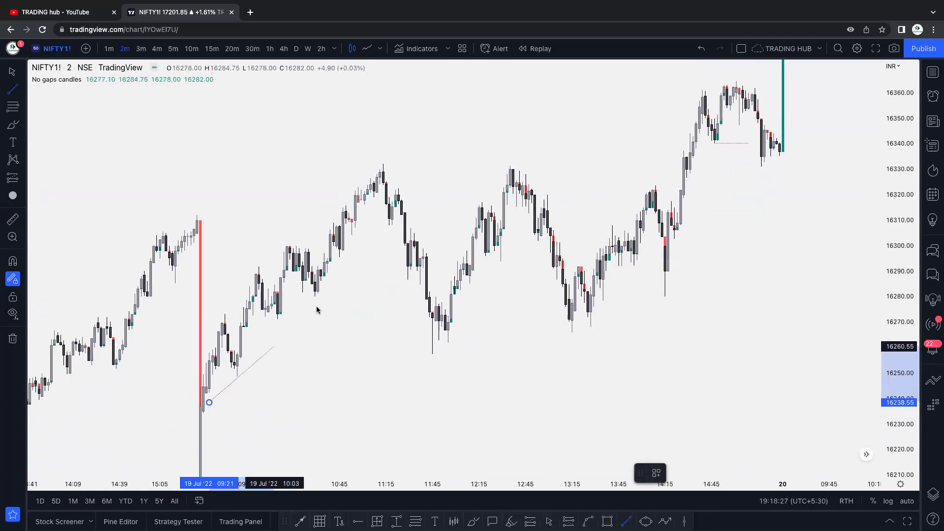
left_click(408, 215)
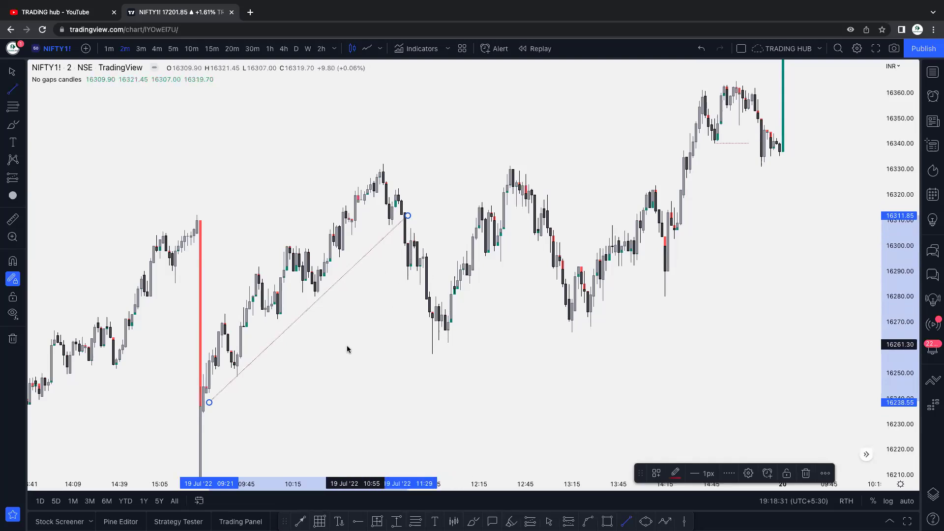
key("Escape")
Draw a line across the equal 19 July highs at about 16,332 and a rising trend line from about 16,266 at 13:25 to 16,306
left_click_drag(533, 382, 491, 429)
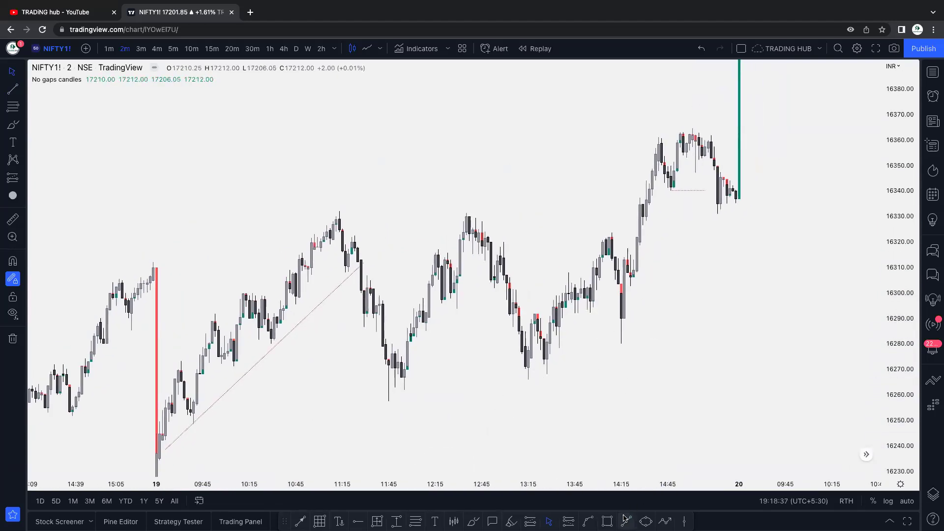
left_click(625, 521)
left_click(340, 212)
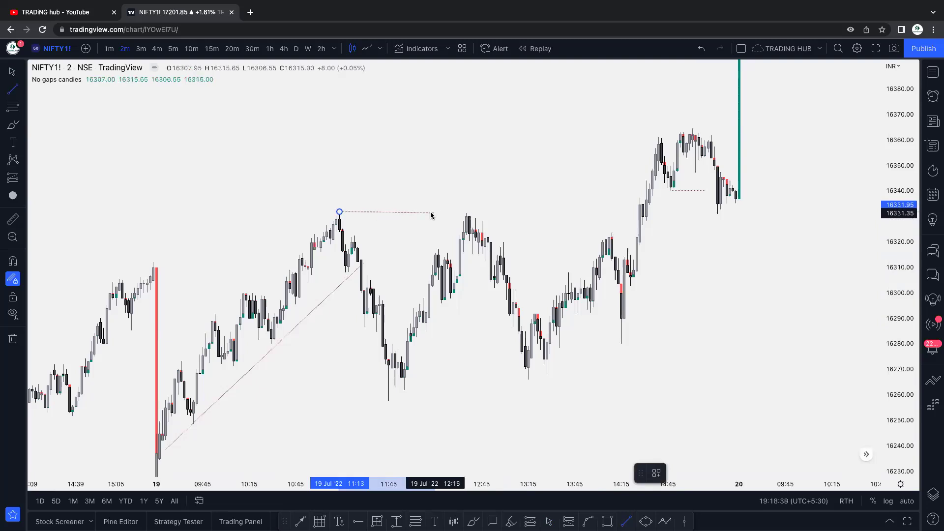
left_click(463, 212)
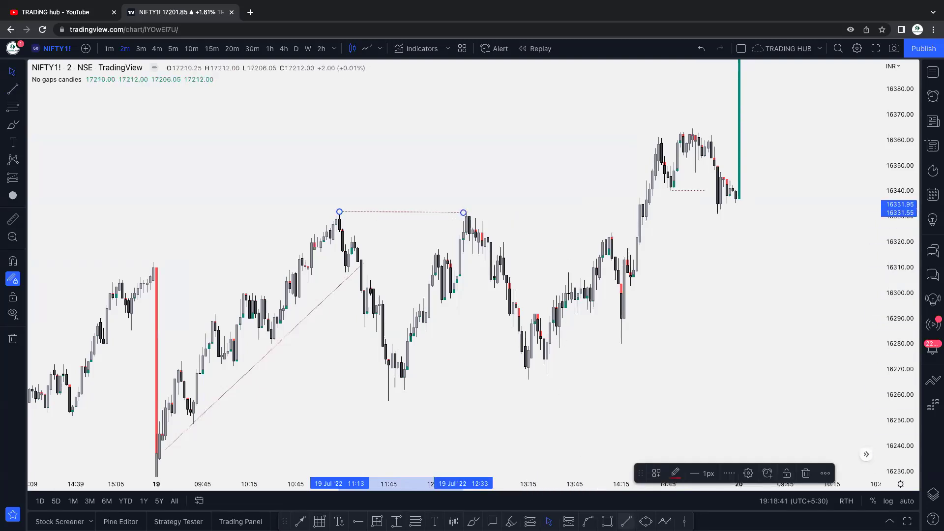
left_click(543, 378)
left_click(619, 288)
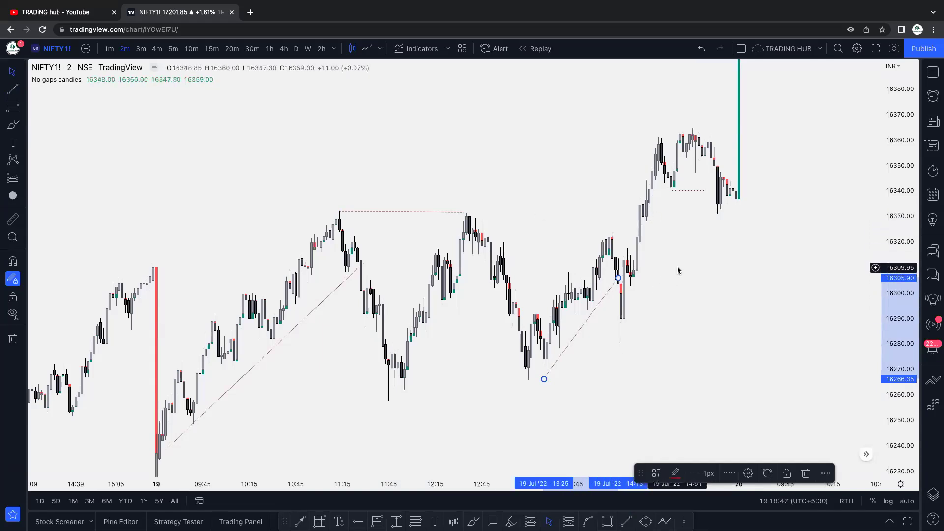
Box the demand zone at about 16,327–16,335 on 19 July, from about 14:31 to 15:17
left_click_drag(676, 267, 592, 288)
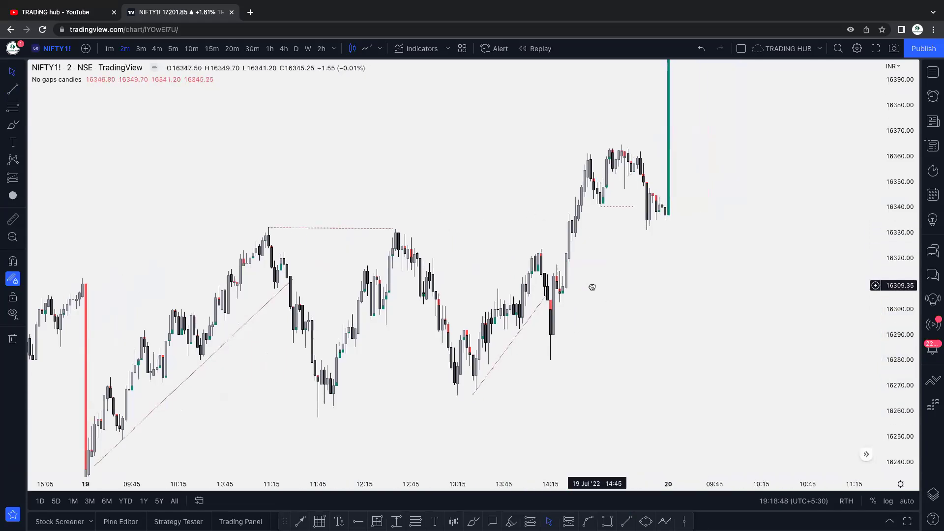
left_click(607, 521)
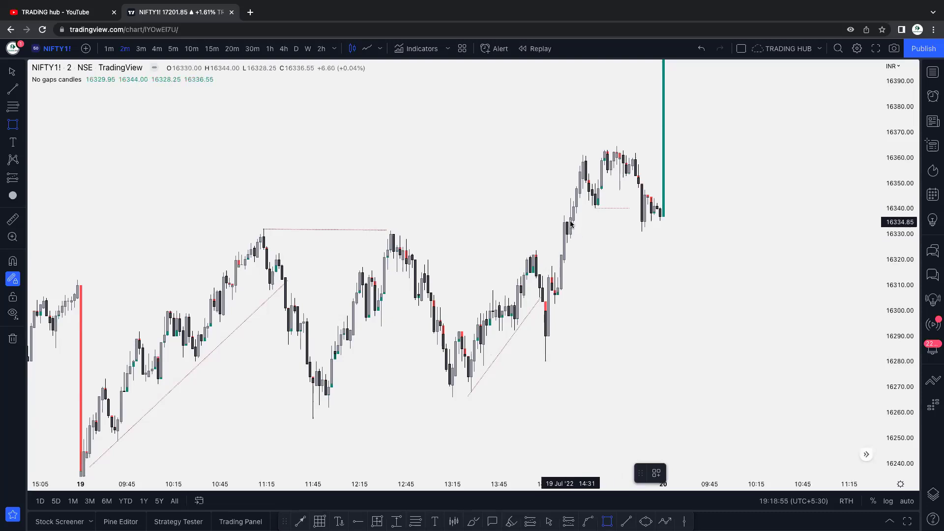
left_click(642, 243)
Draw a short level at about 16,293 from 13:51 to about 14:09 on 19 July and delete the rising trend line crossing it
left_click_drag(637, 277, 689, 199)
left_click(626, 521)
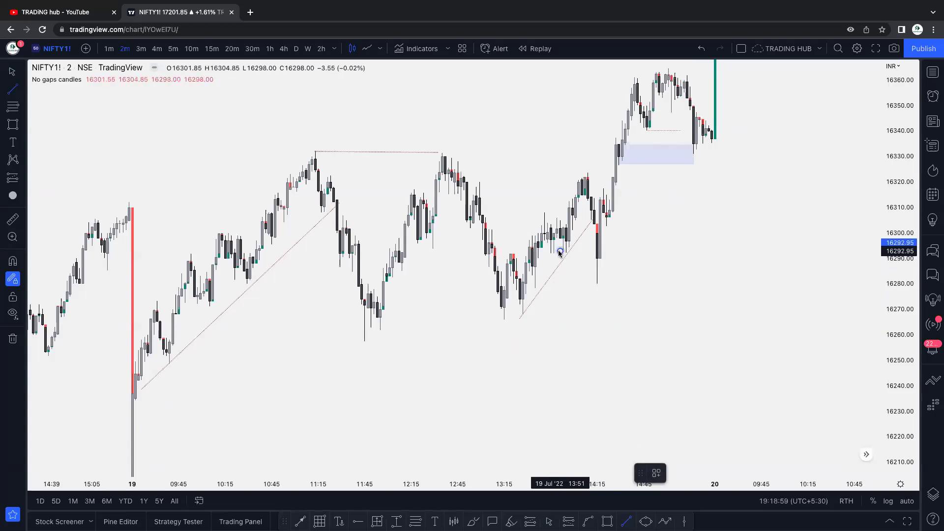
left_click(586, 252)
left_click(594, 220)
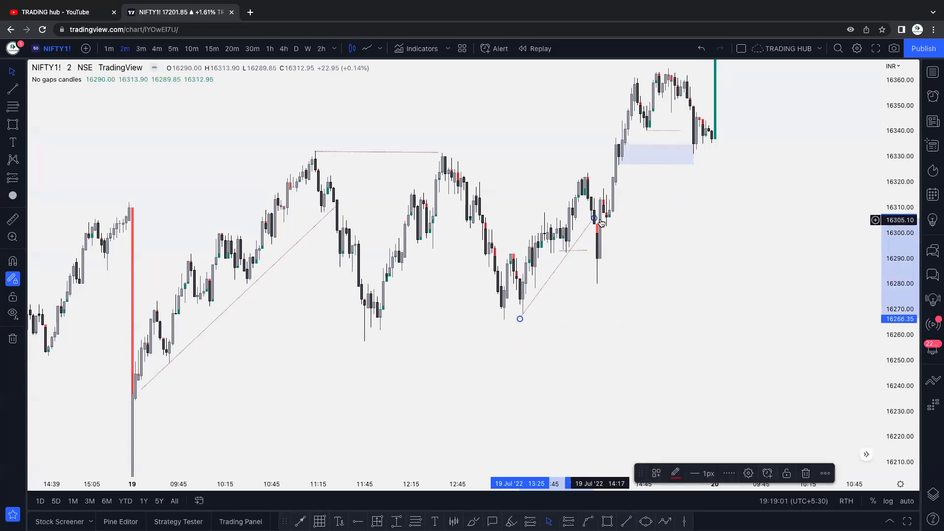
key("Delete")
Apply the IDM drawing template to the short level and box the demand zone beneath it at about 16,279–16,286, from 13:35 to 14:13
left_click(584, 251)
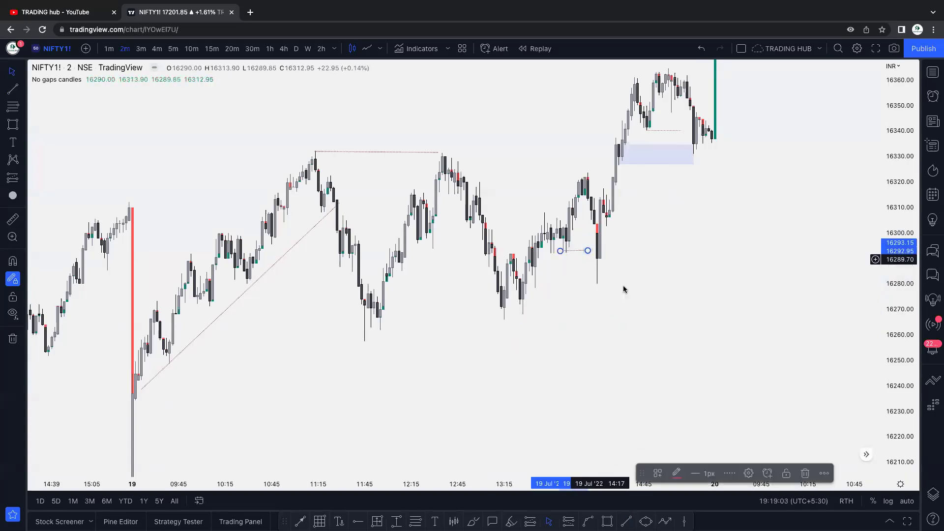
left_click(668, 472)
left_click(658, 473)
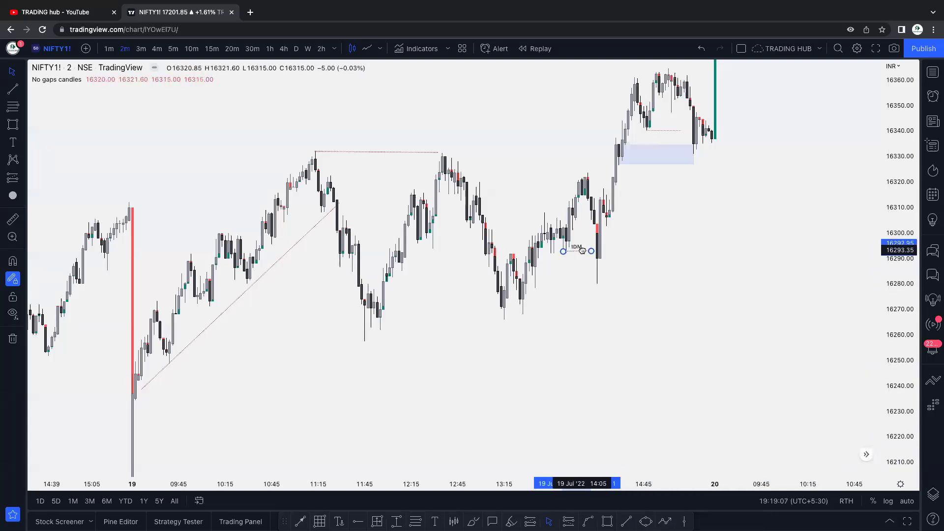
key("alt+shift+r")
left_click_drag(535, 268, 594, 288)
left_click(639, 308)
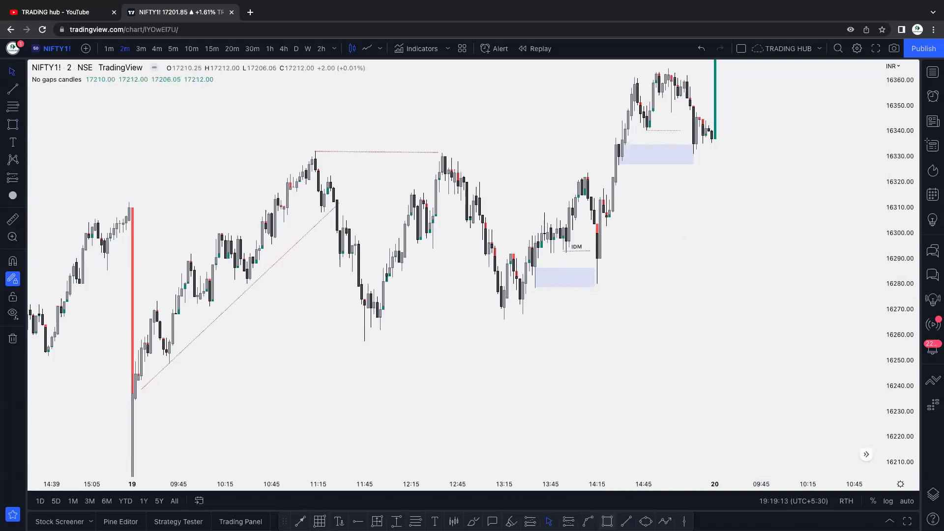
Draw a short level at about 16,293.5 under the 12:29 low on 19 July, ending at 12:53, and apply the IDM template
left_click(432, 250)
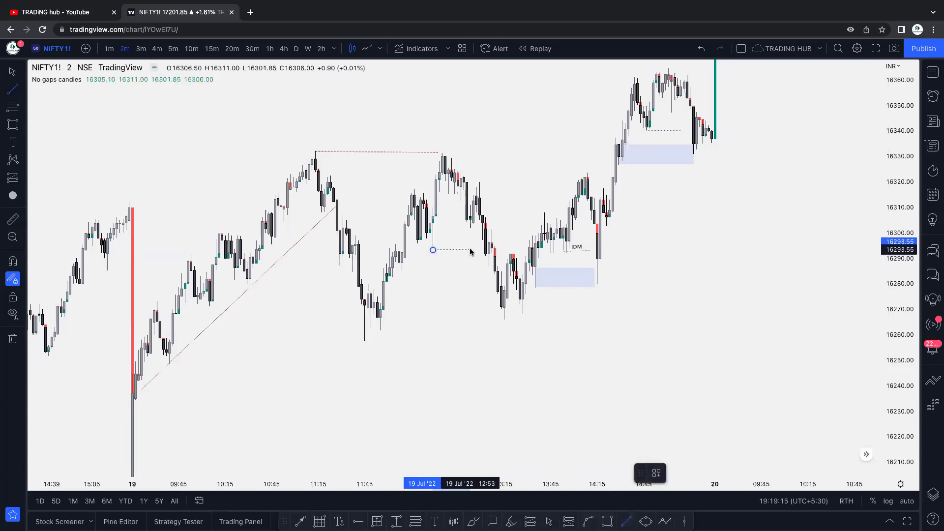
left_click(470, 249)
left_click(657, 473)
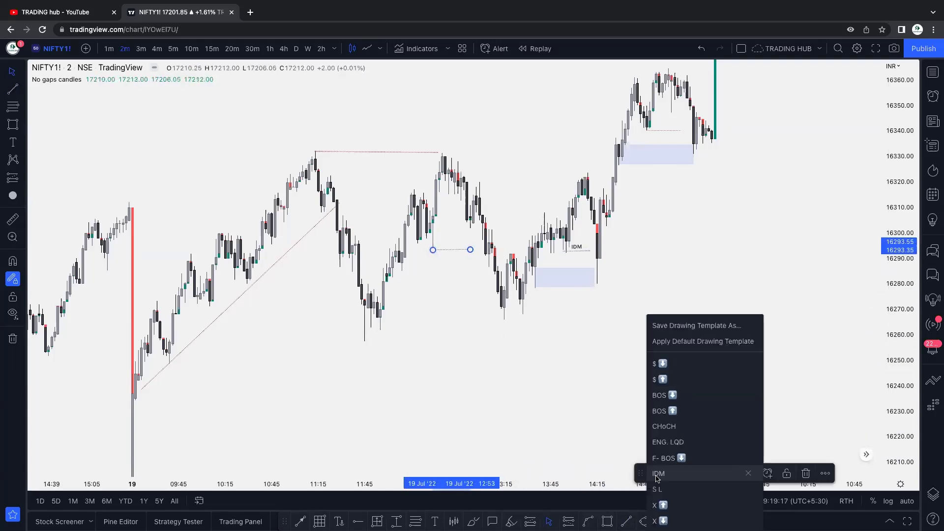
left_click(659, 473)
Box the demand zone at about 16,263–16,273 on 19 July, from about 11:55 to 13:13
key("alt+shift+r")
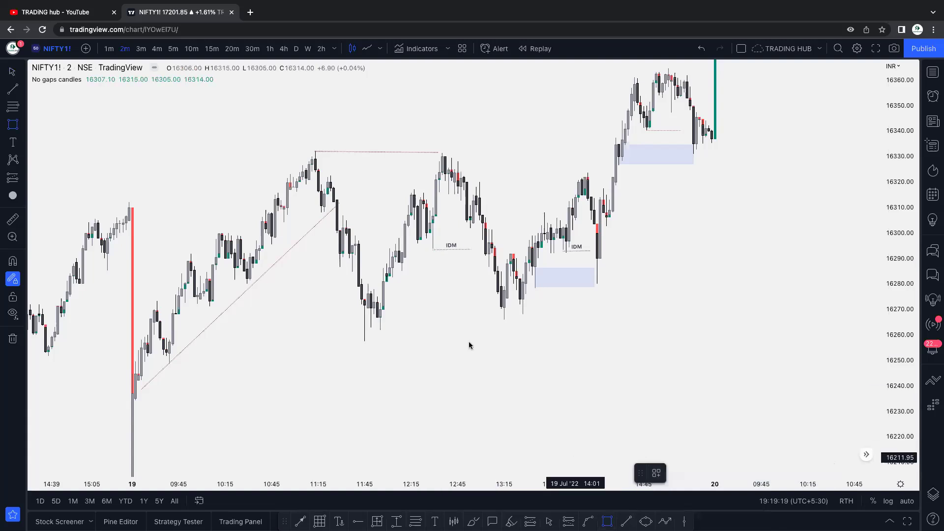
left_click_drag(382, 306, 501, 327)
left_click(702, 275)
Draw rising trend lines through both IDM levels, from about 16,262 at 11:55 to 16,316 and from about 16,267 at 13:25 to 16,306
key("alt+t")
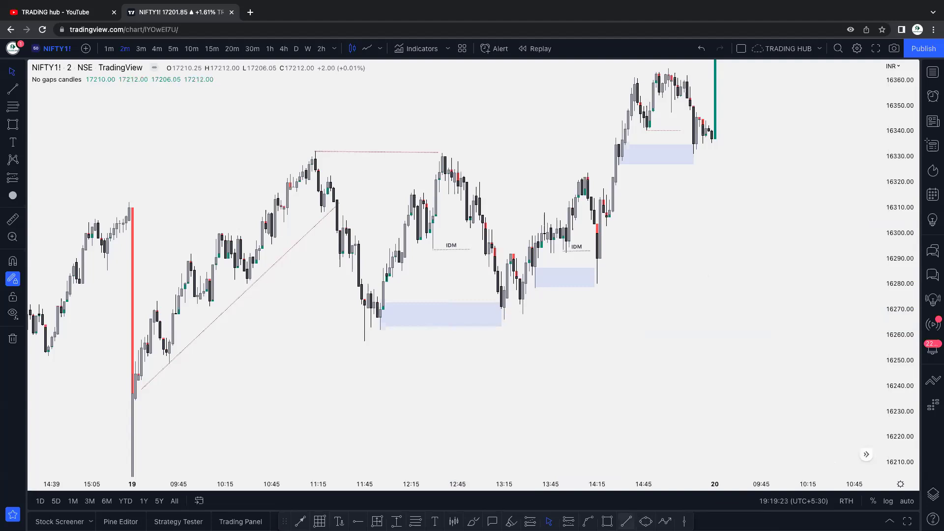
left_click(380, 329)
left_click(467, 196)
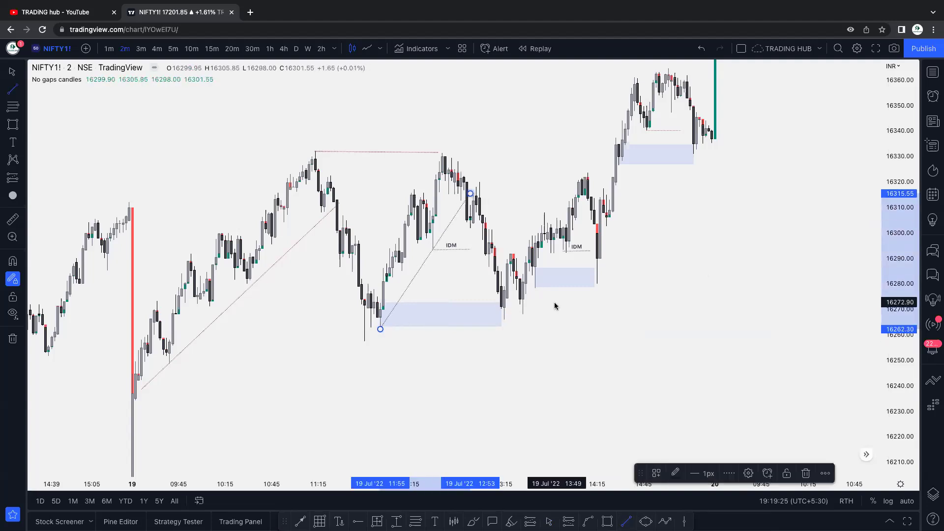
left_click(520, 317)
left_click(594, 216)
key("Escape")
left_click_drag(301, 310, 580, 236)
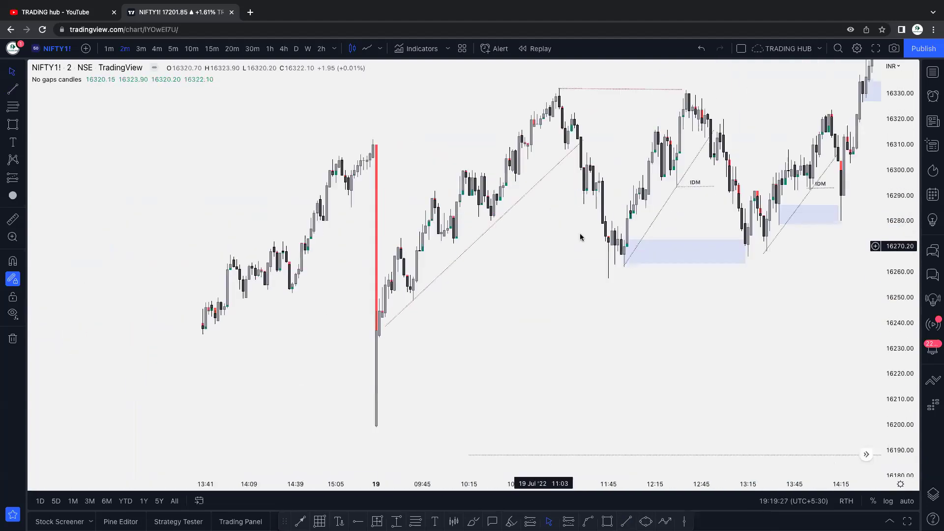
scroll(356, 267, "left", 10)
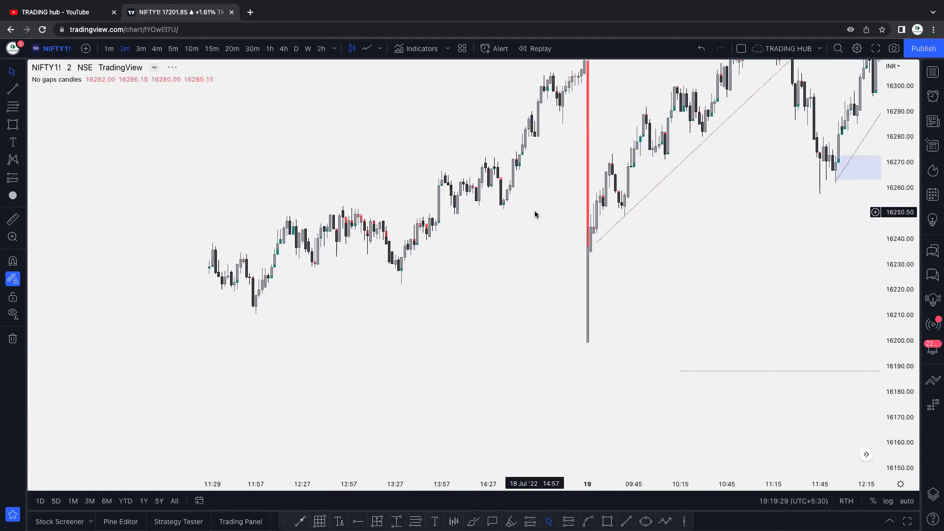
left_click_drag(899, 296, 898, 181)
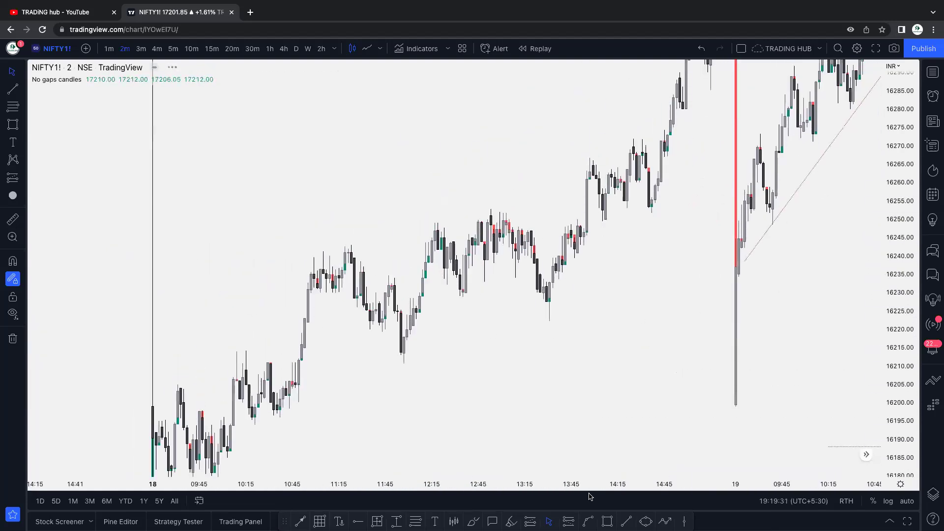
Draw a rising trend line under the 18 July lows, from about 16,212 at 11:53 to 16,239 at 13:23
key("alt+t")
left_click(398, 358)
left_click(537, 259)
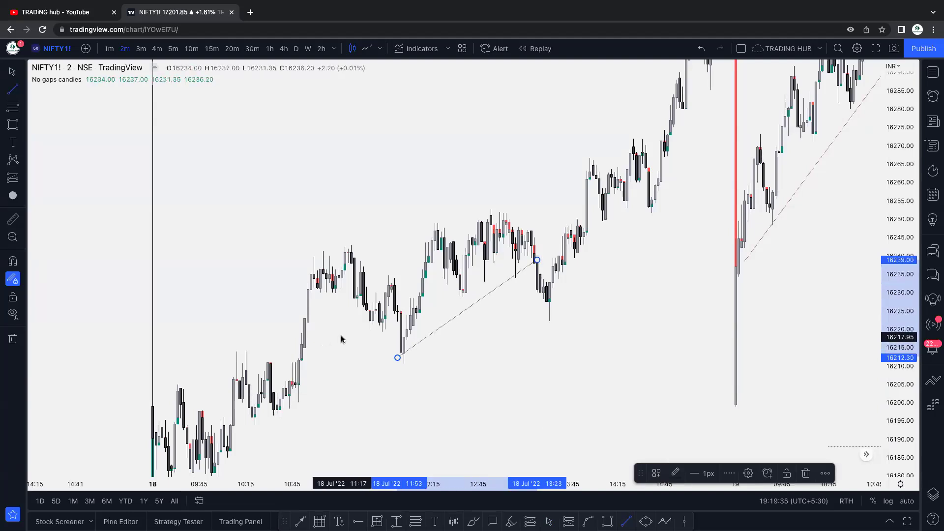
left_click_drag(343, 338, 427, 203)
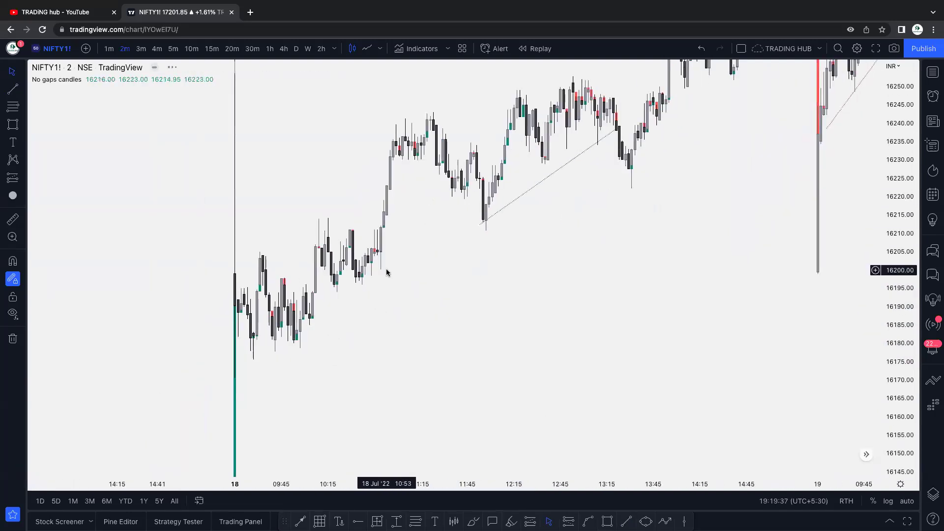
left_click_drag(453, 238, 268, 322)
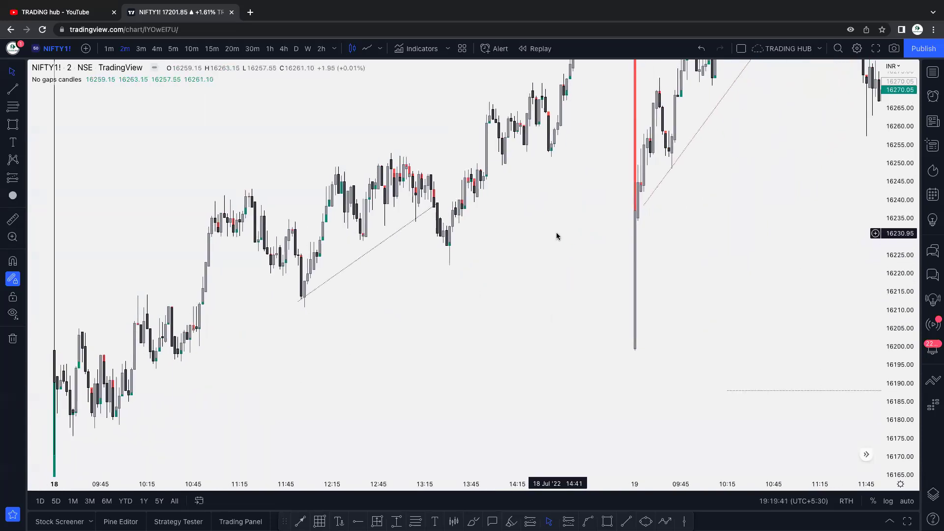
Examine the marked structure, zones and entries day by day from 18 July through the 29 July session
scroll(556, 232, "down", 3)
left_click_drag(852, 150, 501, 421)
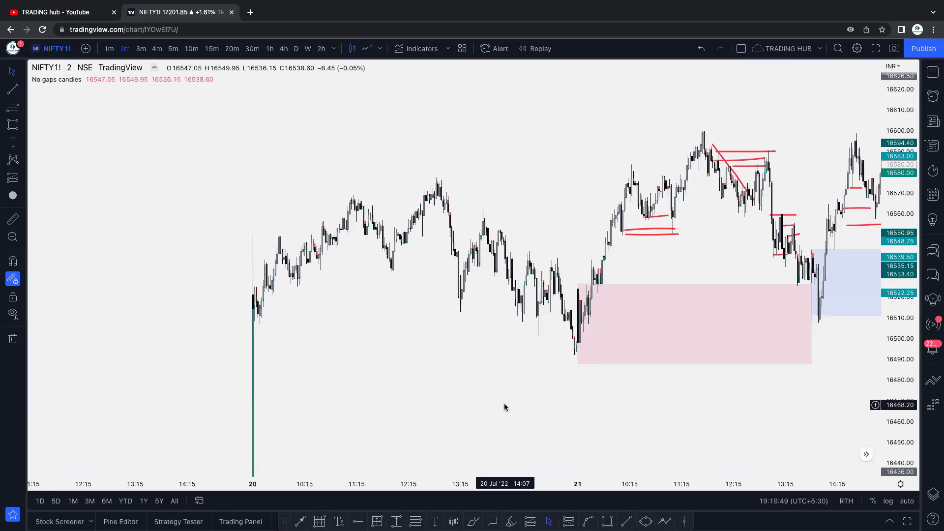
left_click_drag(493, 408, 341, 415)
left_click_drag(657, 402, 483, 464)
left_click_drag(709, 299, 524, 468)
left_click_drag(868, 237, 647, 291)
left_click_drag(801, 350, 628, 242)
scroll(739, 281, "up", 4)
left_click_drag(602, 281, 347, 225)
scroll(548, 232, "down", 3)
left_click_drag(791, 237, 457, 193)
left_click_drag(555, 211, 391, 224)
left_click_drag(785, 144, 626, 219)
left_click_drag(796, 255, 638, 400)
left_click_drag(611, 287, 635, 413)
left_click_drag(685, 328, 600, 514)
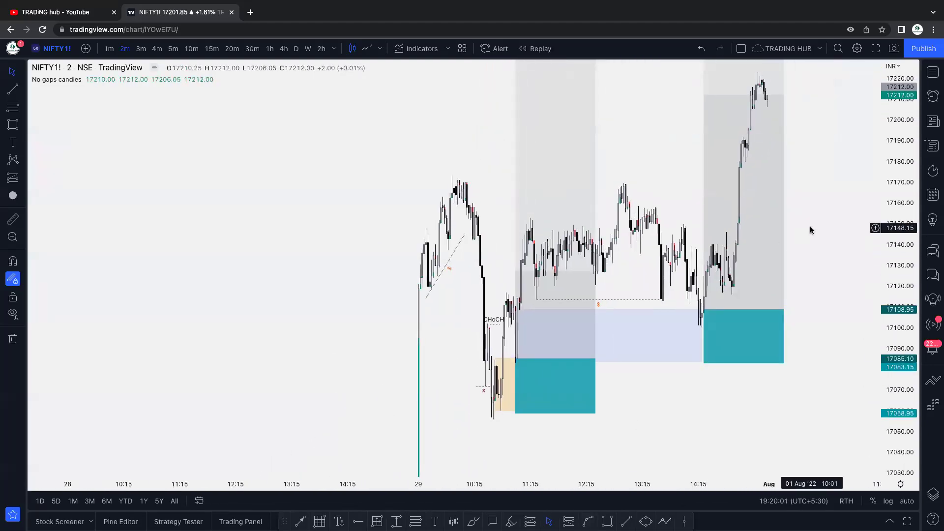
left_click_drag(809, 229, 798, 222)
scroll(799, 222, "up", 4)
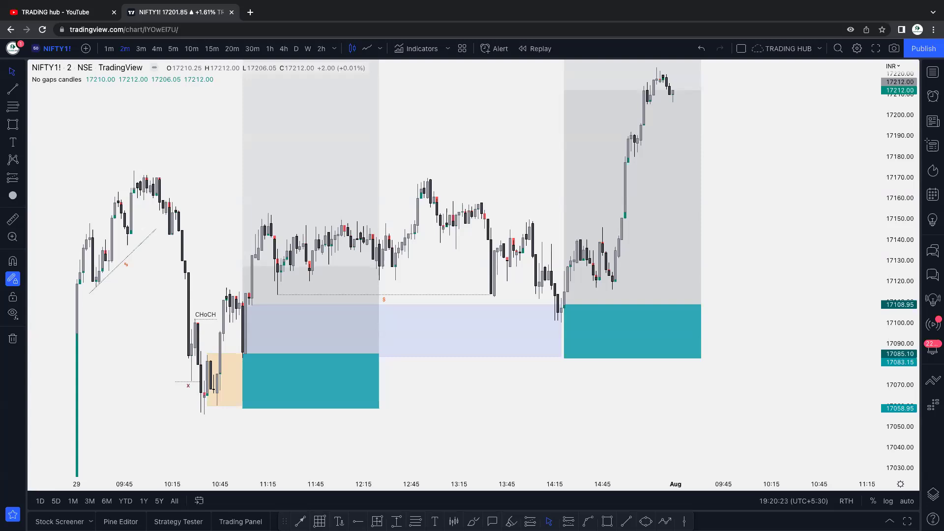
Brush two near-horizontal lines at about 17,012 and 17,007 in blank space, and beneath them a rising zigzag that turns down to about 16,954
left_click_drag(674, 293, 686, 106)
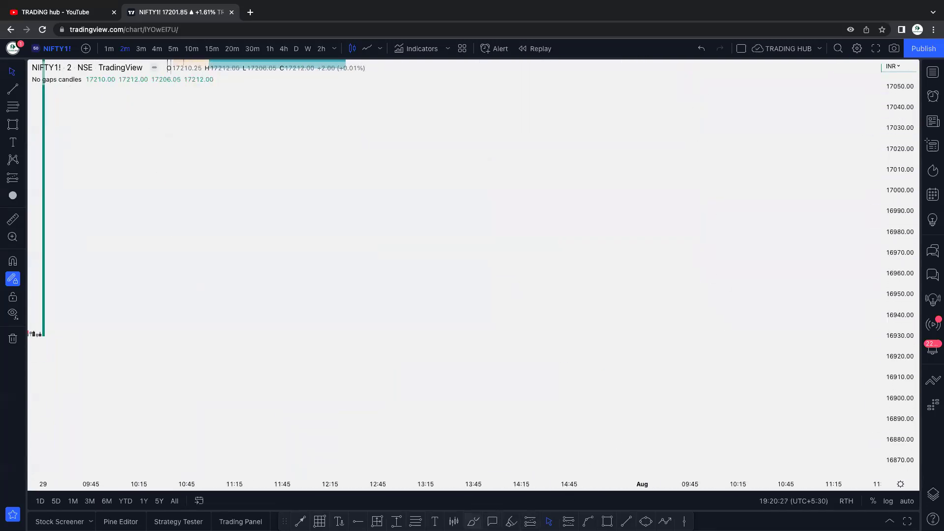
left_click(473, 521)
left_click_drag(294, 160, 439, 167)
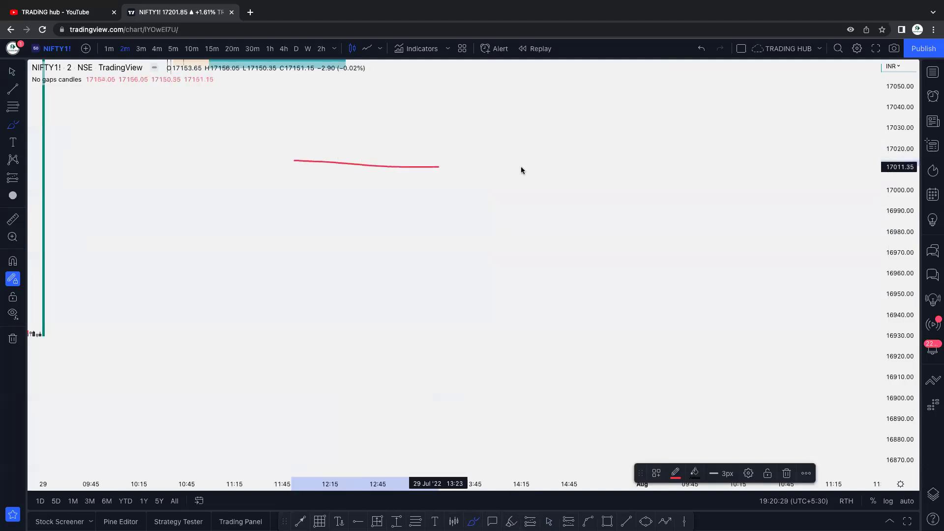
left_click_drag(521, 171, 710, 166)
left_click_drag(284, 174, 735, 177)
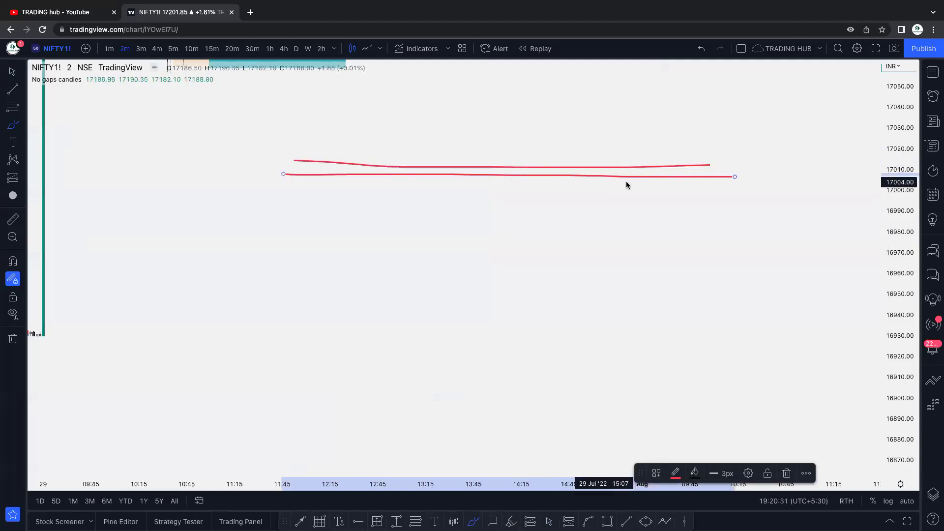
mouse_move(395, 305)
left_mouse_down()
mouse_move(426, 247)
mouse_move(459, 225)
mouse_move(470, 262)
mouse_move(501, 191)
left_mouse_up()
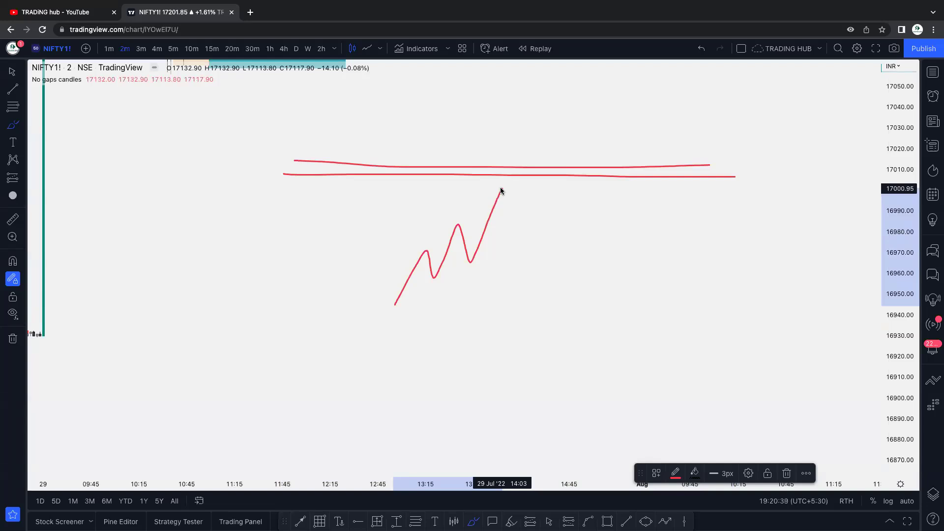
mouse_move(503, 193)
left_mouse_down()
mouse_move(515, 234)
mouse_move(561, 177)
mouse_move(563, 225)
mouse_move(585, 195)
mouse_move(601, 284)
left_mouse_up()
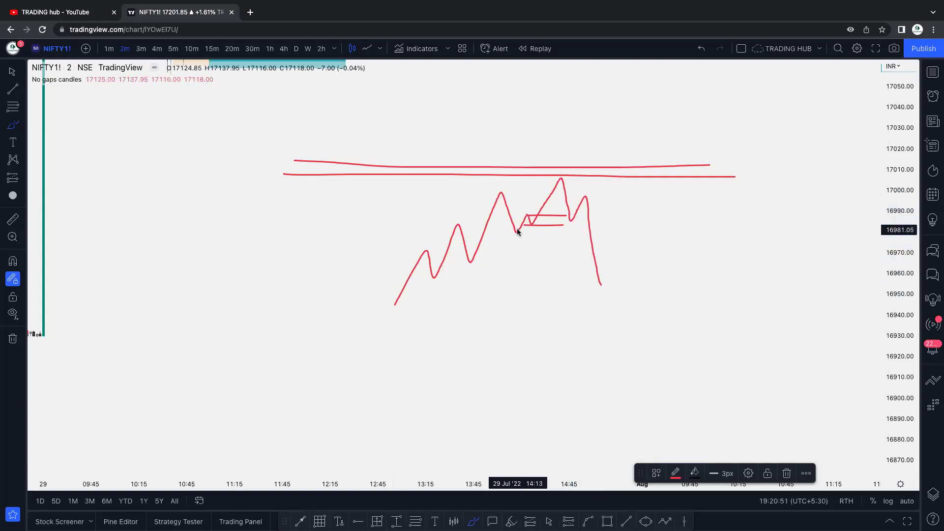
Draw a level at about 16,978 from the circled low, 14:13 to 14:49, and apply the CHoCH template
left_click_drag(516, 232, 575, 233)
left_click(786, 473)
left_click(626, 521)
left_click(518, 236)
left_click(575, 235)
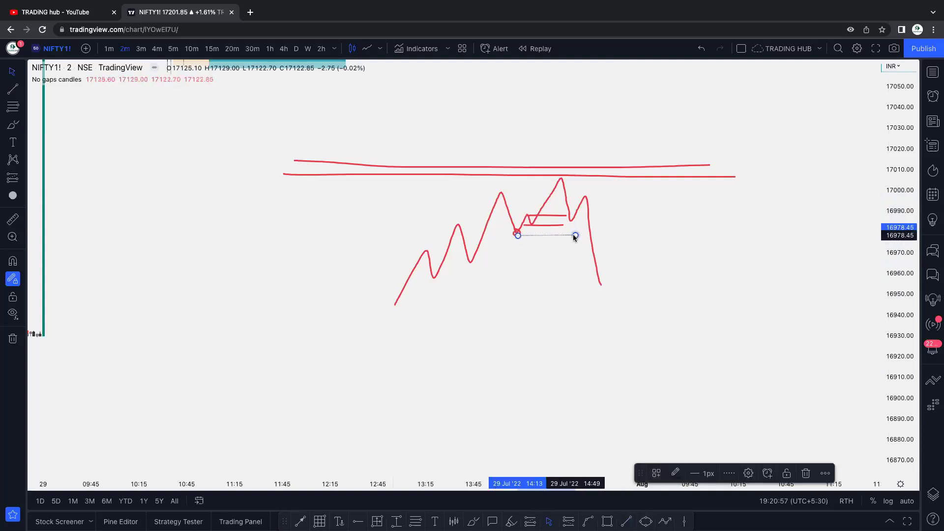
left_click(657, 473)
left_click(667, 432)
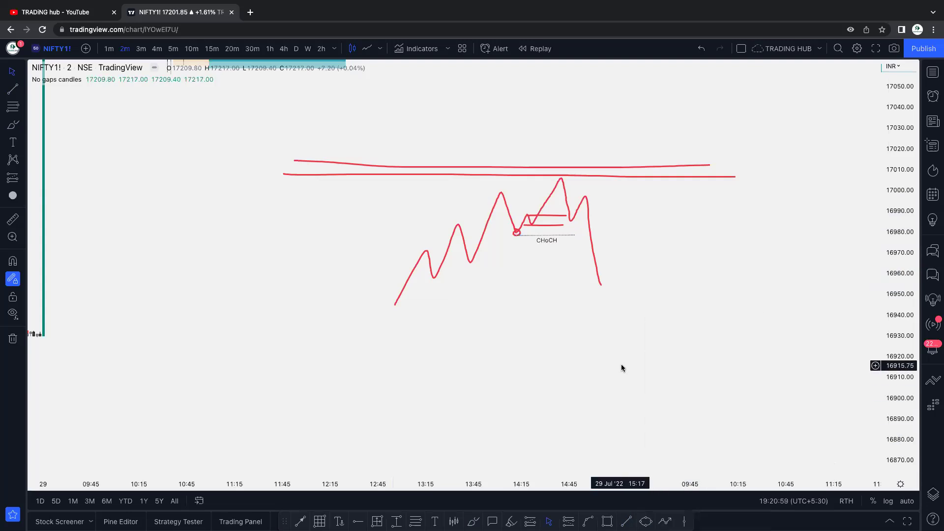
Box the zone beside the last lower high of the sketch at about 16,989–16,997, starting at 14:55
left_click(608, 520)
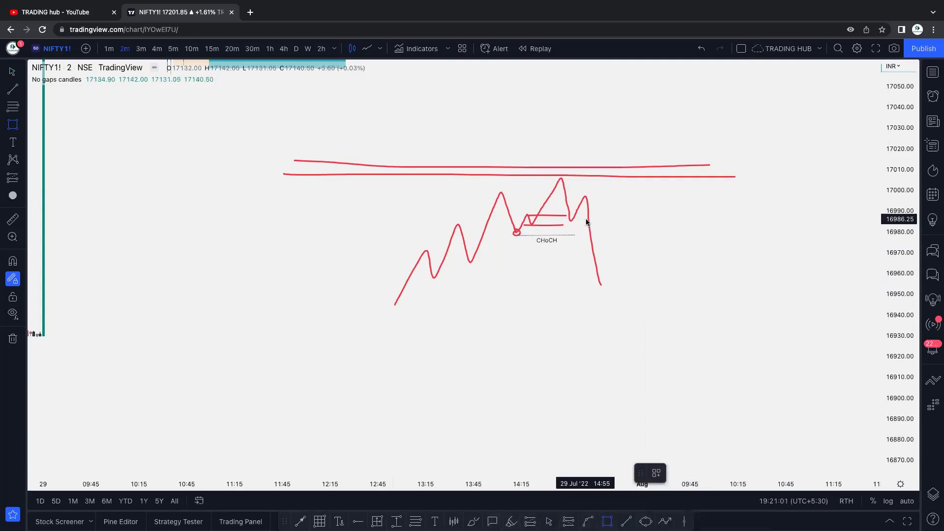
left_click(585, 197)
left_click(665, 213)
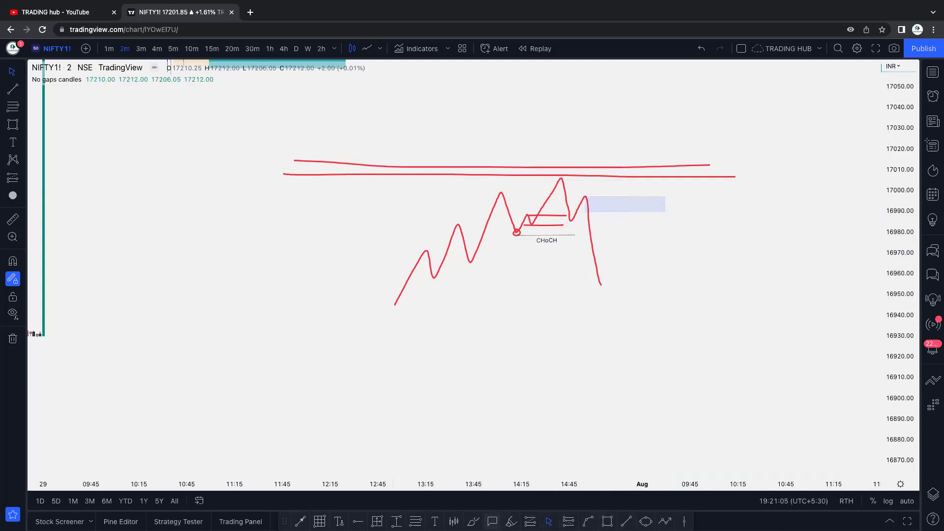
Brush a price path from the sketch's last low up to the zone and sharply down, and colour it dark grey
left_click(473, 522)
mouse_move(601, 285)
left_mouse_down()
mouse_move(627, 228)
mouse_move(648, 217)
mouse_move(690, 389)
left_mouse_up()
left_click(675, 473)
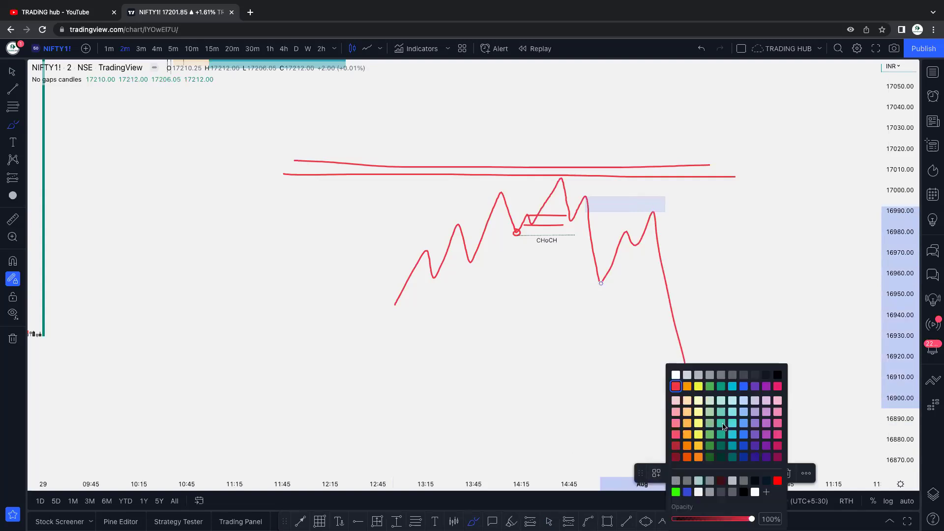
left_click(755, 375)
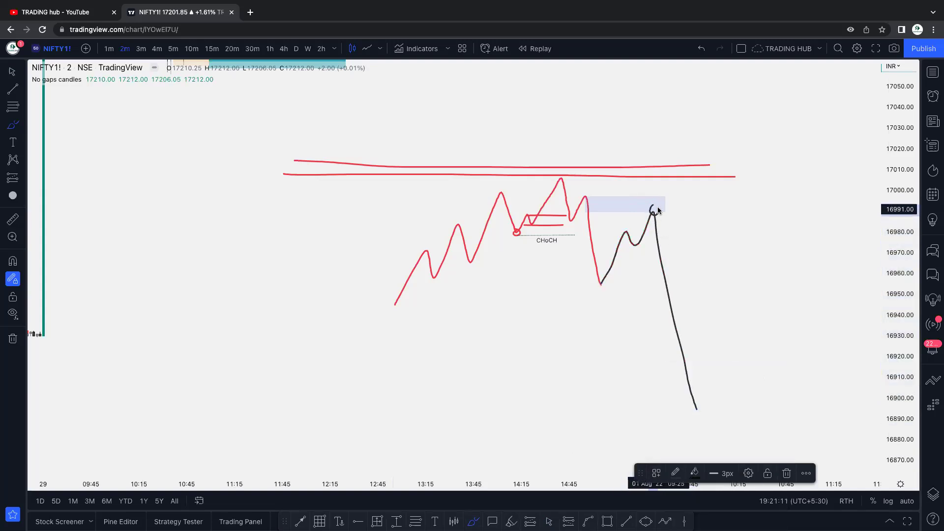
Brush dark horizontal strokes across the boxed zone and along the two short red lines above the CHoCH level
mouse_move(596, 200)
left_mouse_down()
mouse_move(653, 201)
mouse_move(654, 209)
left_mouse_up()
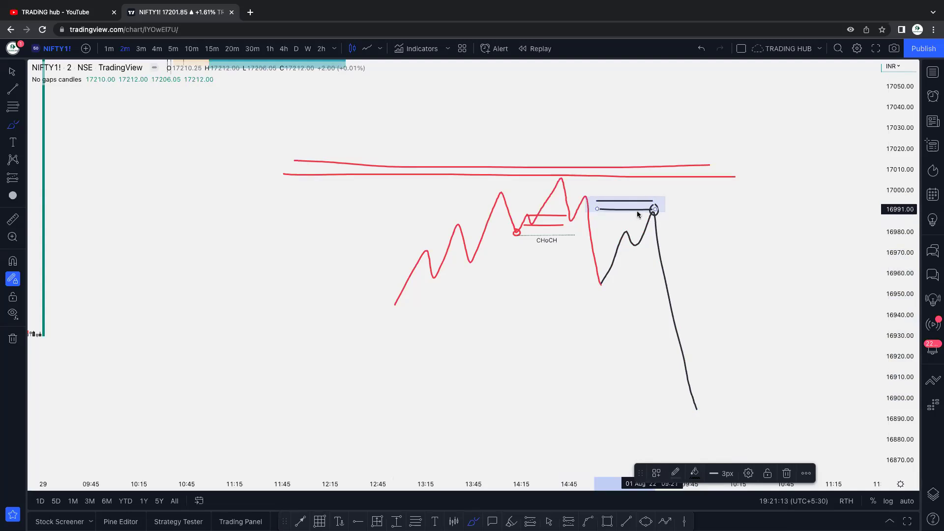
mouse_move(526, 216)
left_mouse_down()
mouse_move(572, 216)
mouse_move(581, 229)
mouse_move(668, 197)
left_mouse_up()
left_click_drag(590, 214, 654, 211)
key("Escape")
left_click(801, 180)
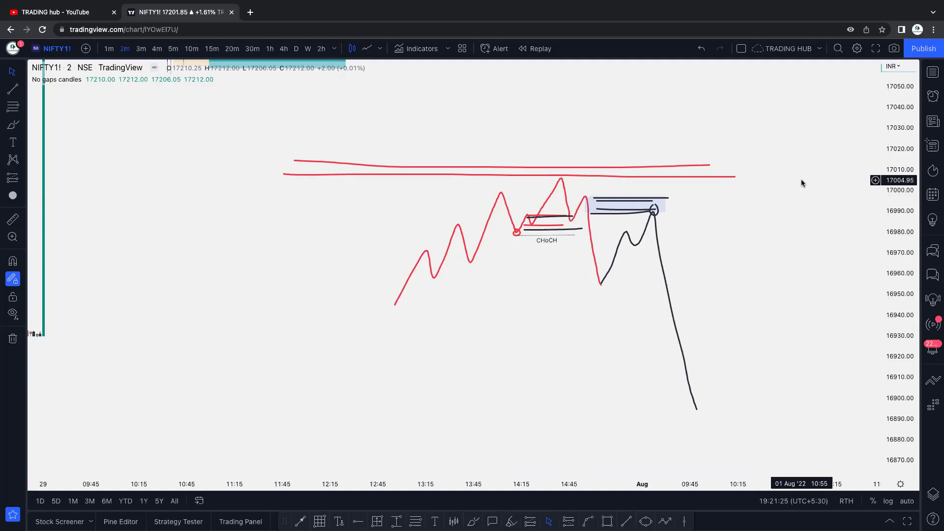
Examine the marked BOS levels, zones and entries of 26 to 28 July
left_click_drag(301, 312, 524, 253)
scroll(524, 253, "down", 4)
scroll(387, 273, "left", 15)
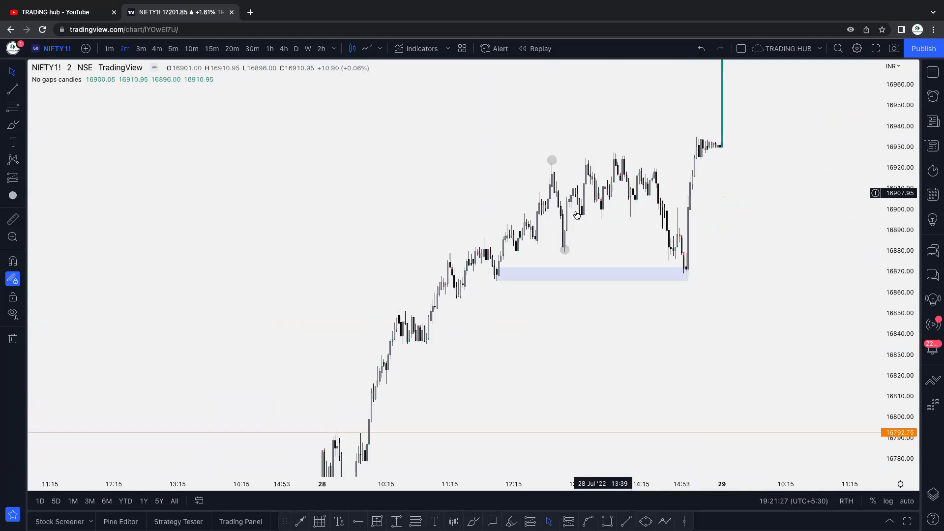
scroll(570, 187, "left", 10)
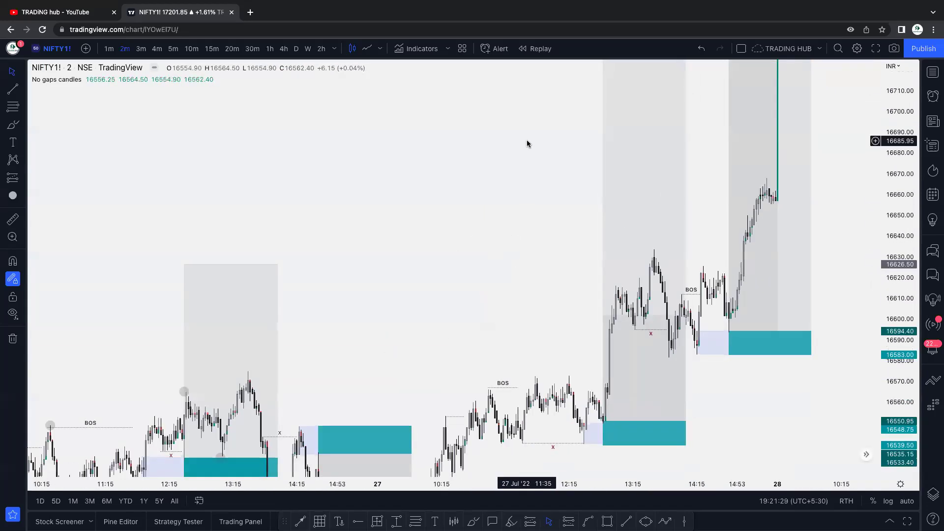
scroll(495, 192, "left", 3)
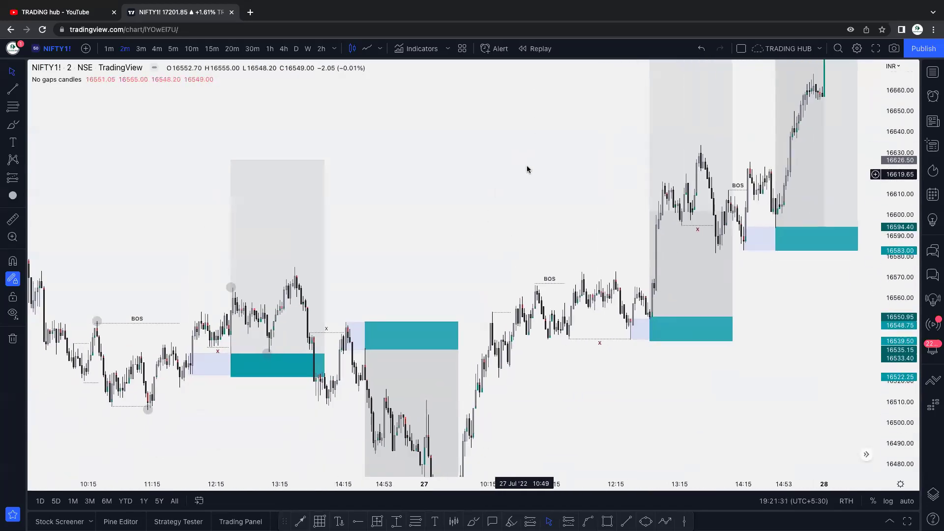
scroll(527, 167, "left", 3)
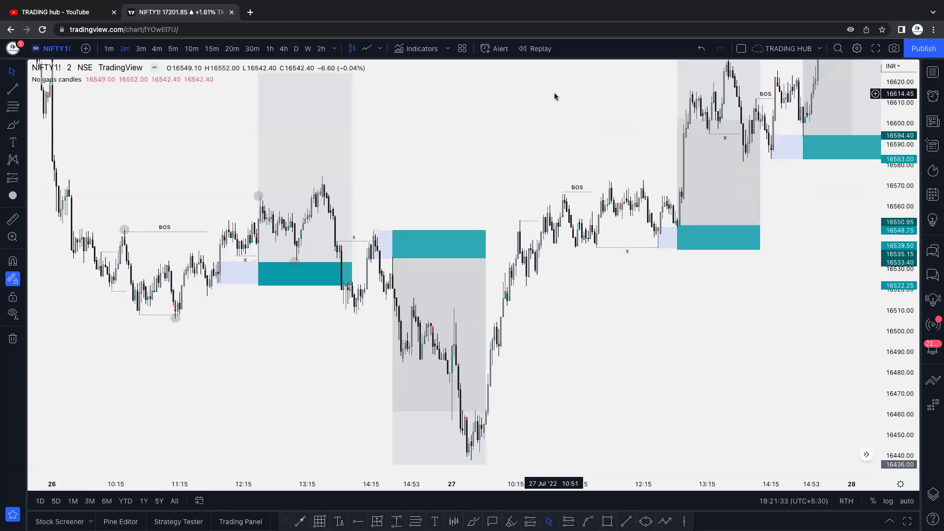
scroll(553, 95, "left", 3)
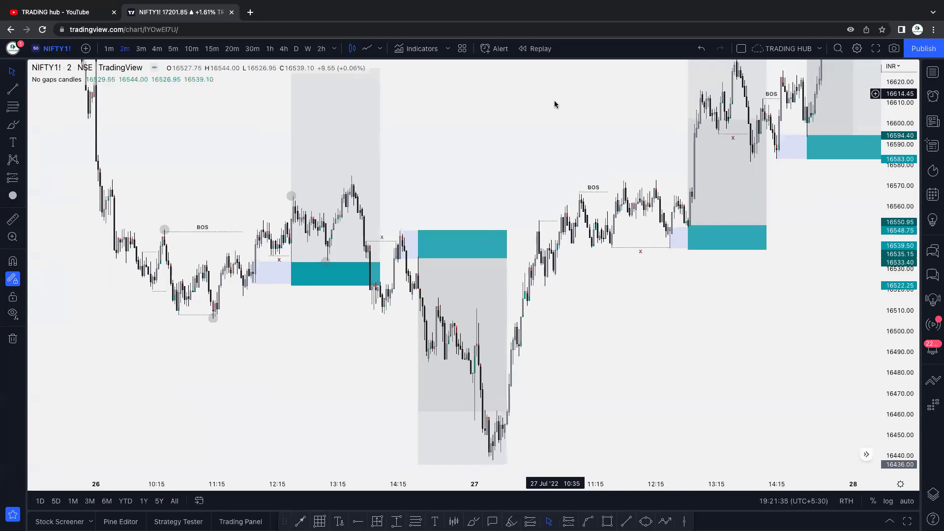
scroll(801, 267, "right", 5)
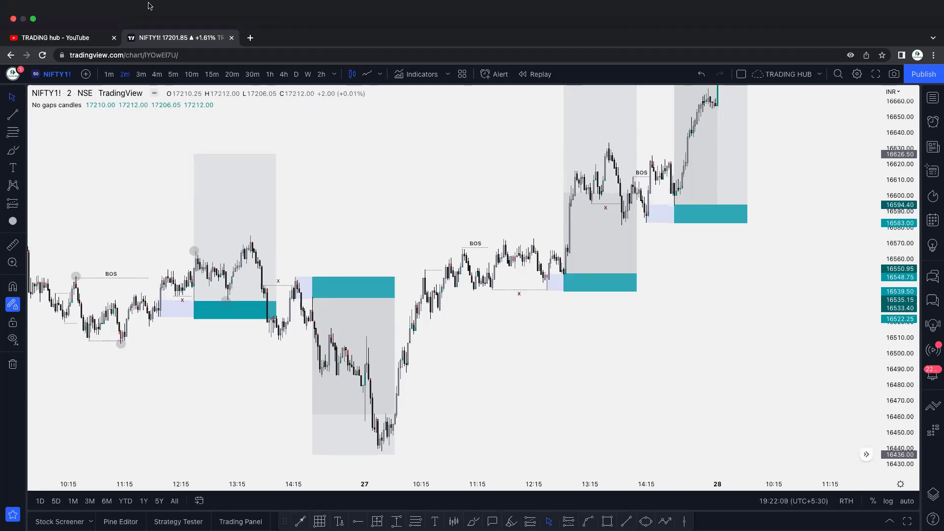
Draw a falling zigzag path below the 27 July candles, from about 16,458 through successive lower highs down to 16,348
left_click_drag(514, 369, 485, 223)
left_click_drag(546, 394, 532, 303)
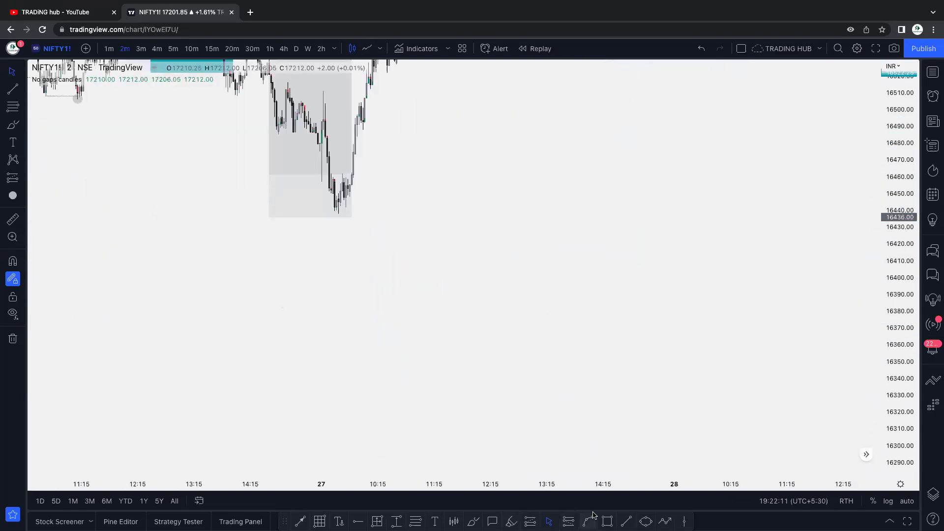
left_click(665, 521)
left_click(535, 181)
left_click(558, 261)
left_click(603, 203)
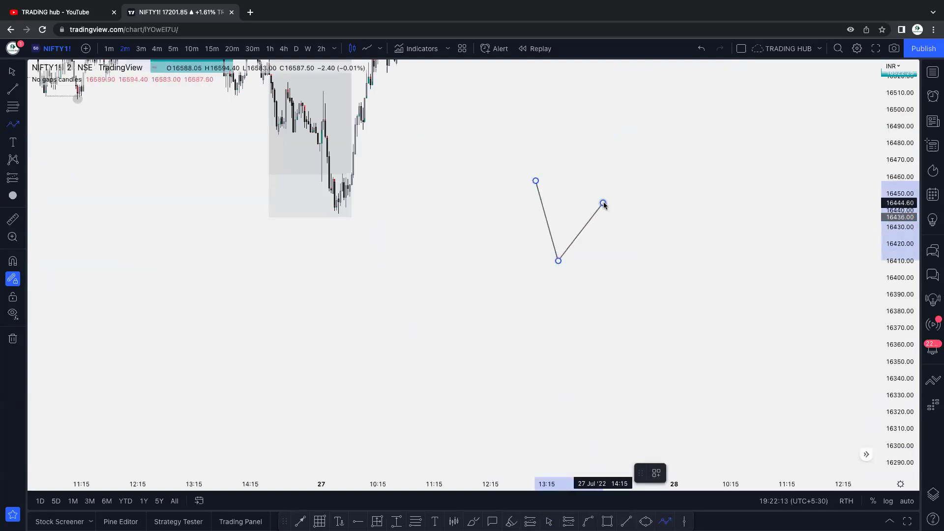
left_click(627, 298)
left_click(659, 263)
left_click(669, 364)
left_click(712, 273)
double_click(734, 364)
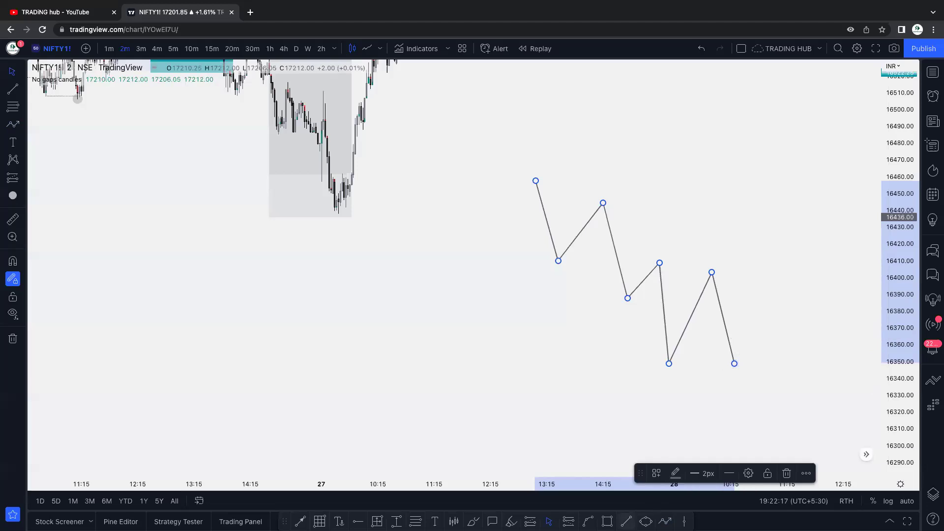
Box the zone at the path's lower high, about 16,393–16,408, from 15:13 on 27 July to 09:55 on 28 July
key("alt+shift+r")
left_click(657, 264)
left_click(711, 290)
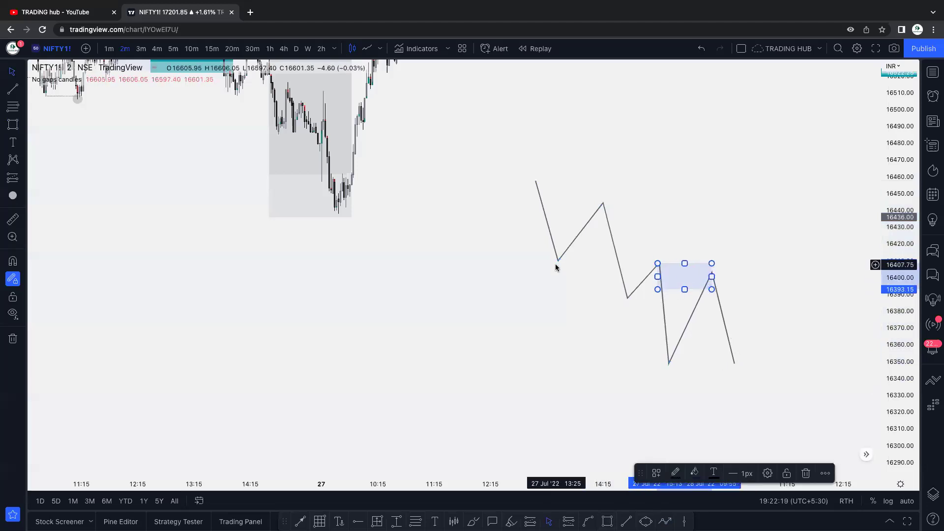
Lower the path's first low to about 16,371 and the low after the boxed zone to about 16,343
left_click(555, 263)
left_click_drag(674, 230, 567, 222)
left_click_drag(573, 357, 577, 365)
Draw a level at about 16,371 from the path's first low, 13:01 to 15:13, and apply the downward BOS template
key("alt+t")
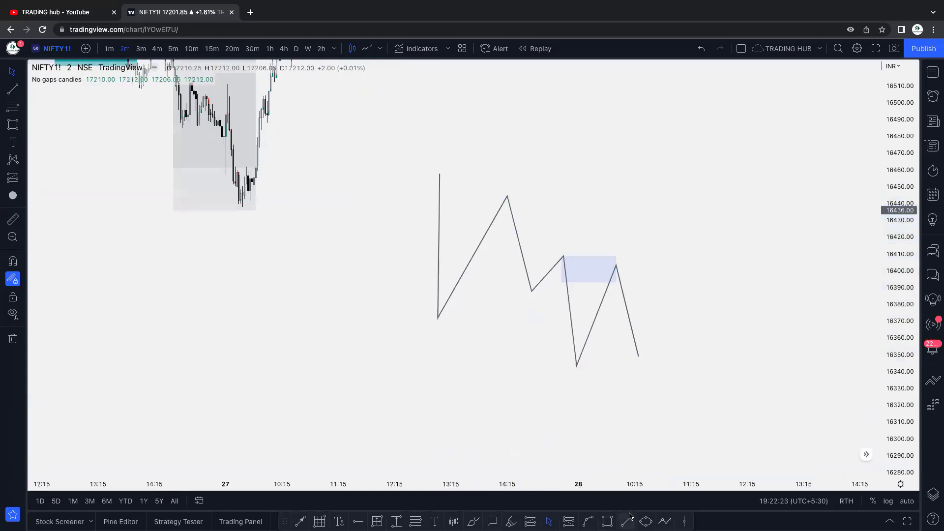
left_click(437, 319)
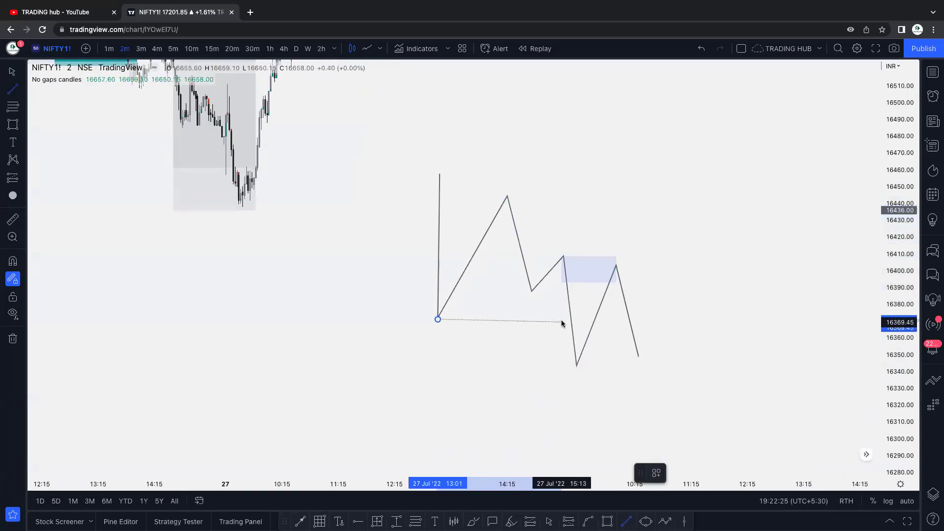
left_click(562, 319)
left_click(656, 473)
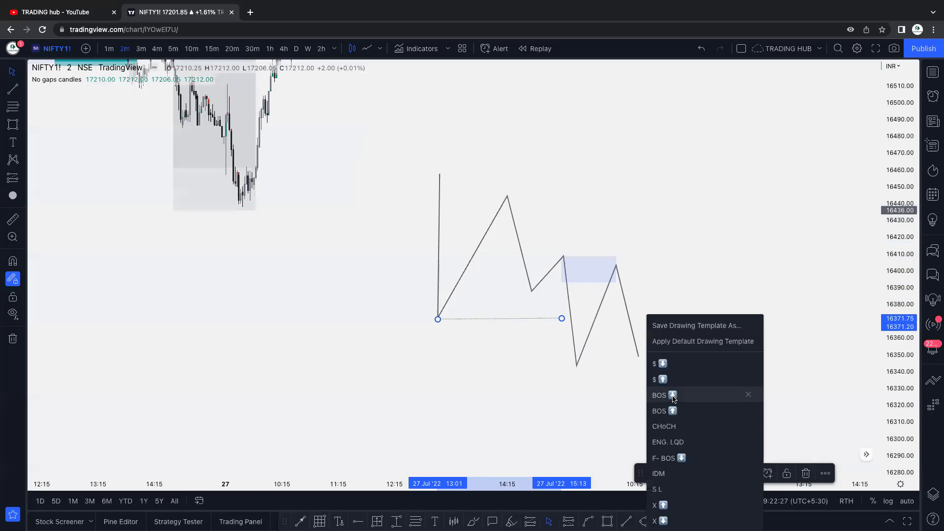
left_click(674, 396)
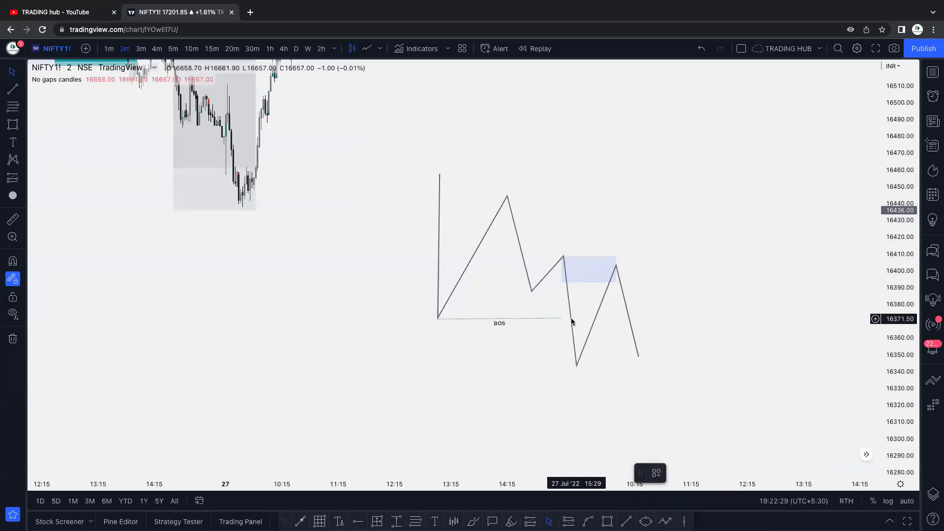
Extend the box at the path's lower high back to 15:09 on 27 July and apply the TRAP template to it
left_click(568, 273)
left_click_drag(560, 270, 555, 270)
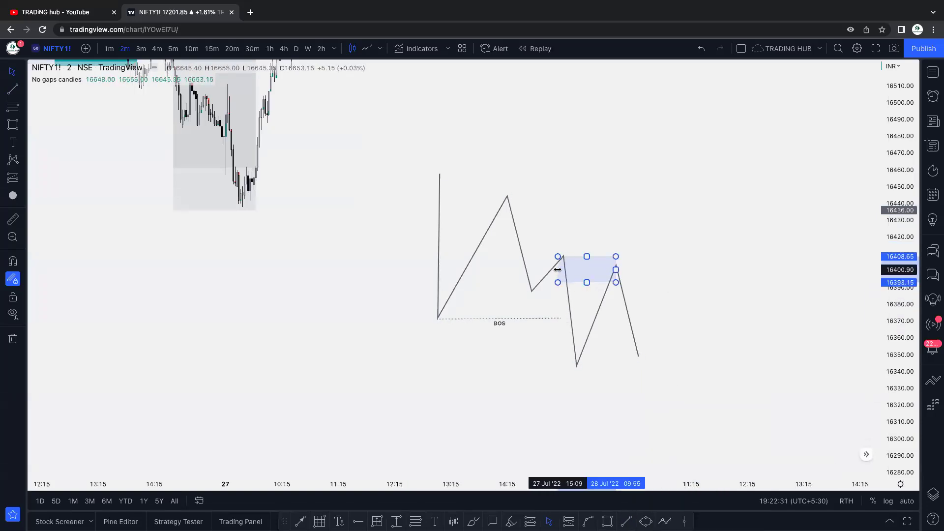
left_click(656, 473)
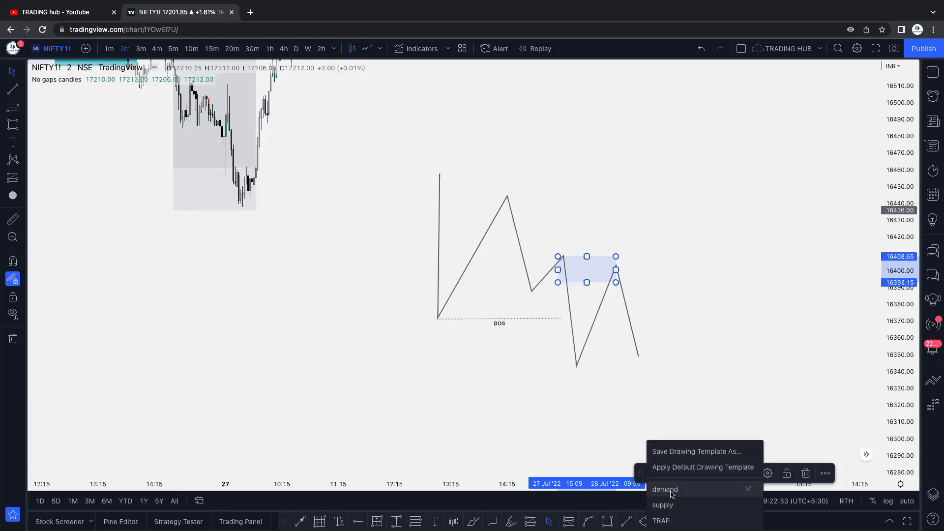
left_click(672, 520)
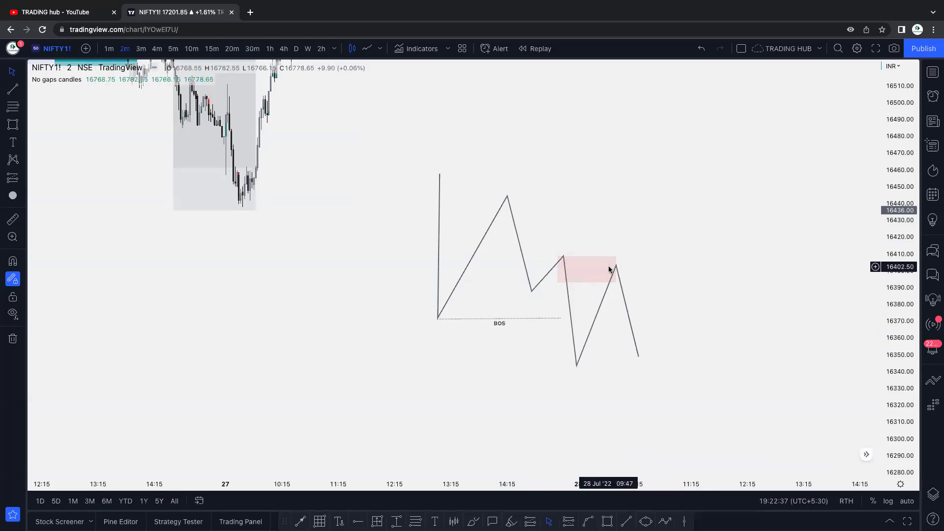
Shorten the path's final falling leg so it ends at about 16,387, just below the red box
left_click_drag(637, 354, 627, 292)
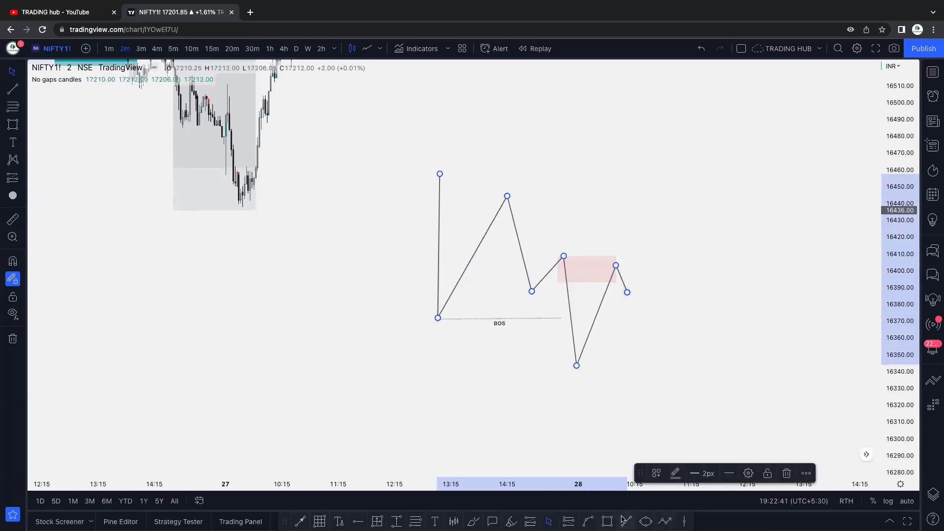
Brush a sweep above the red box to about 16,418 falling to 16,320, a $ mark, a line along the box's upper edge and a downward arrow
left_click(473, 521)
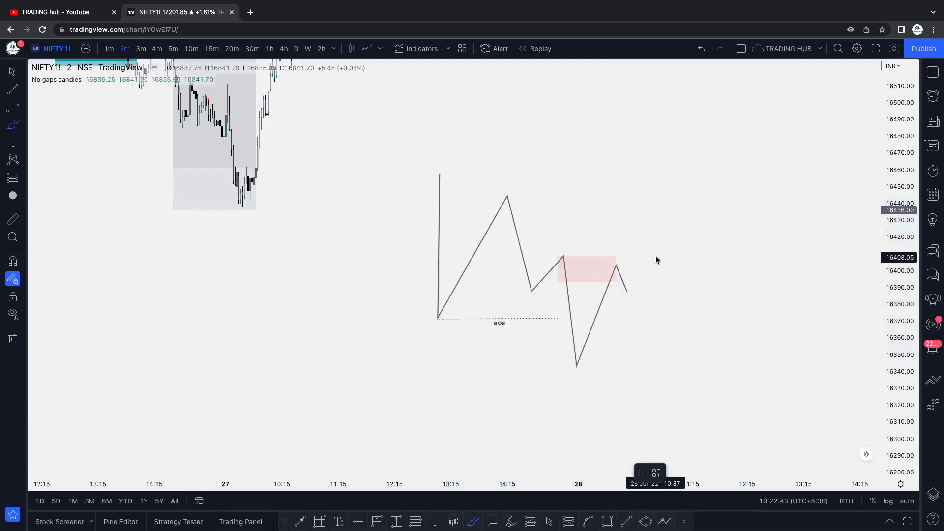
mouse_move(629, 289)
left_mouse_down()
mouse_move(640, 240)
mouse_move(590, 247)
mouse_move(677, 359)
mouse_move(693, 407)
left_mouse_up()
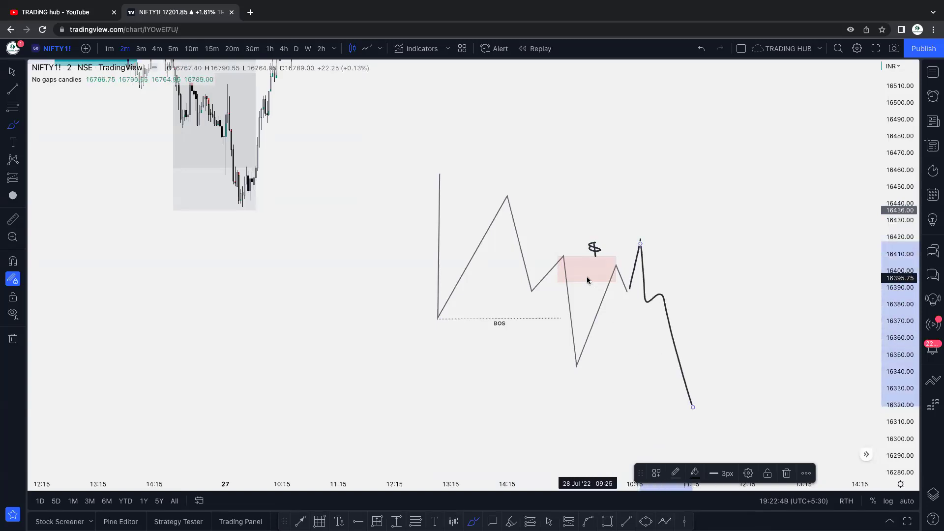
left_click_drag(563, 257, 627, 257)
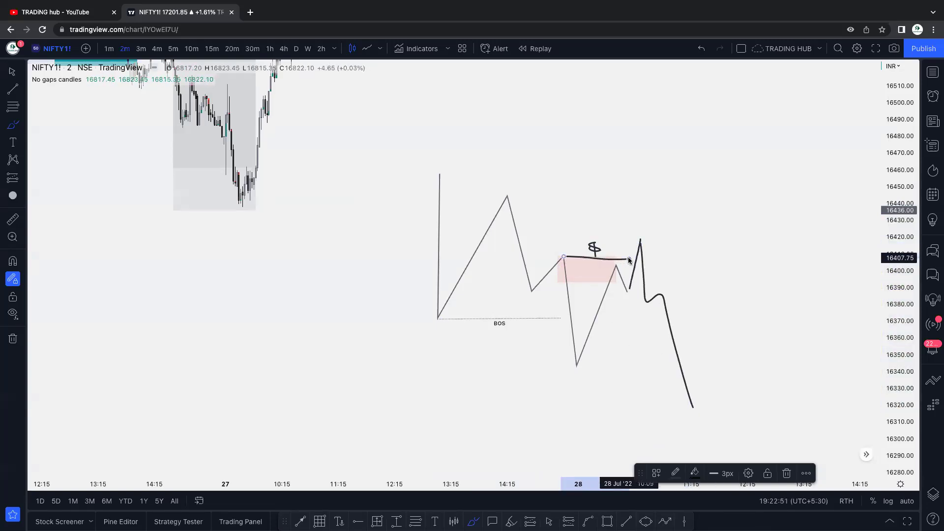
left_click_drag(665, 173, 776, 313)
left_click_drag(722, 301, 783, 313)
left_click_drag(778, 267, 778, 318)
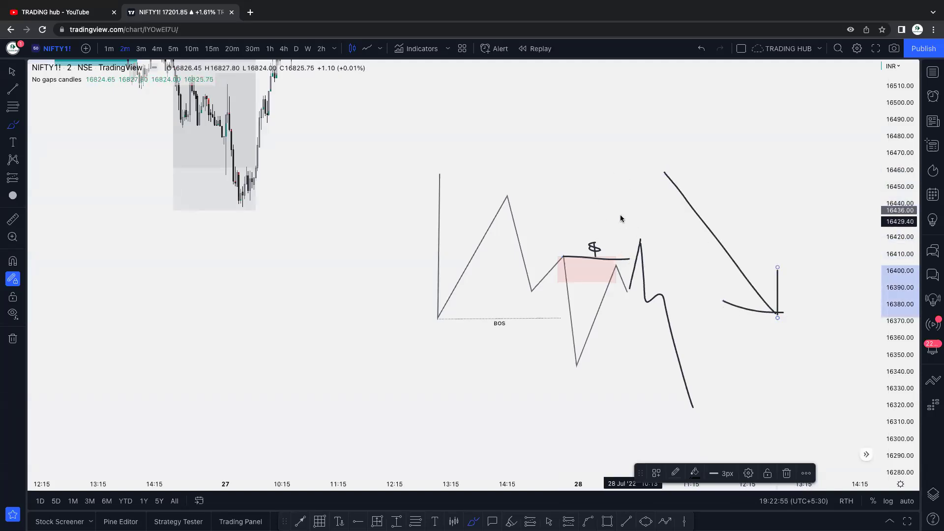
Undo all the freehand brush strokes around the red box and leave the Brush tool
left_click(701, 48)
left_click(702, 48)
left_click(701, 48)
left_click(701, 49)
left_click(701, 49)
left_click(702, 49)
left_click(702, 49)
left_click(701, 49)
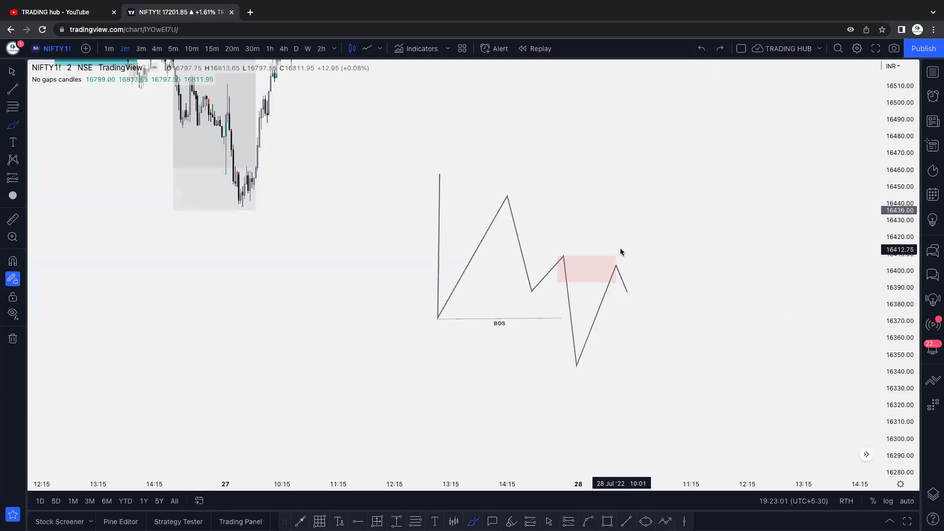
key("Escape")
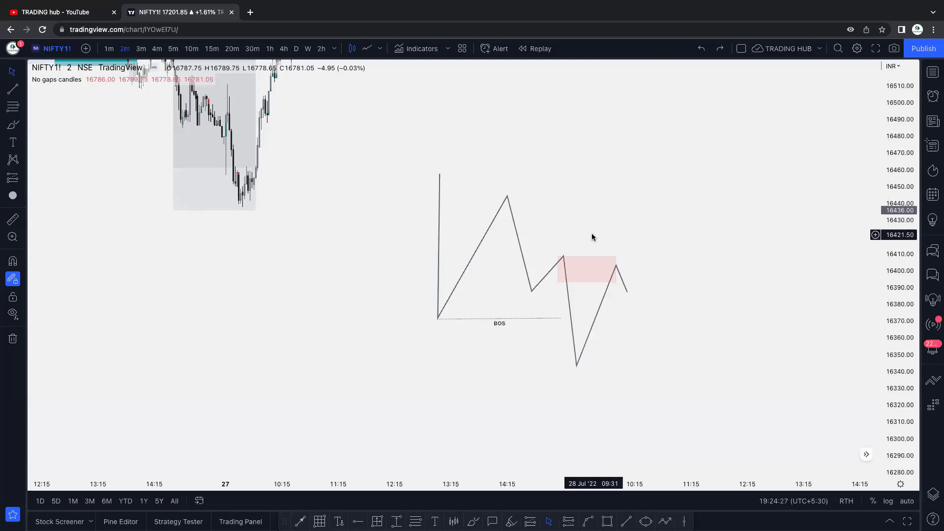
Review the BOS levels, sweeps and entry boxes of 26 and 27 July and the CHoCH sketch beside the 29 July candles
mouse_move(601, 200)
left_mouse_down()
mouse_move(603, 308)
mouse_move(655, 391)
mouse_move(826, 226)
left_mouse_up()
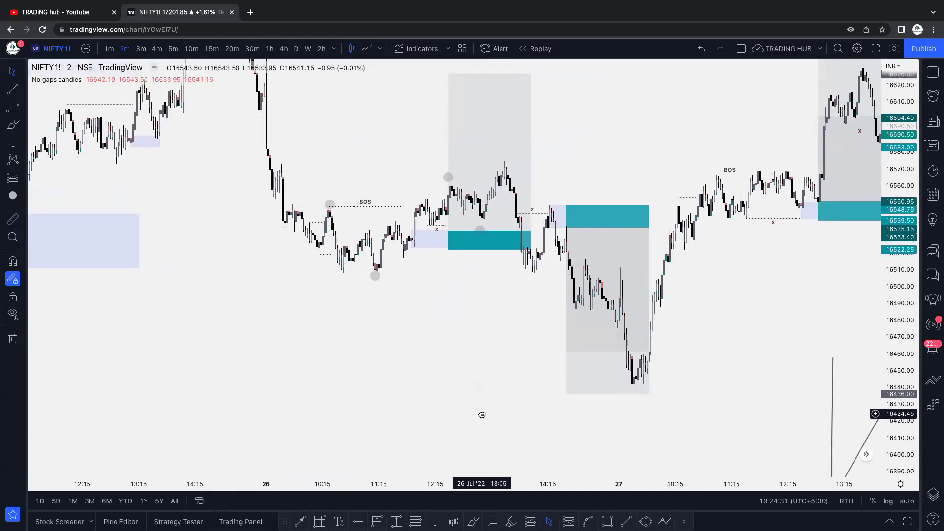
left_click_drag(482, 415, 447, 453)
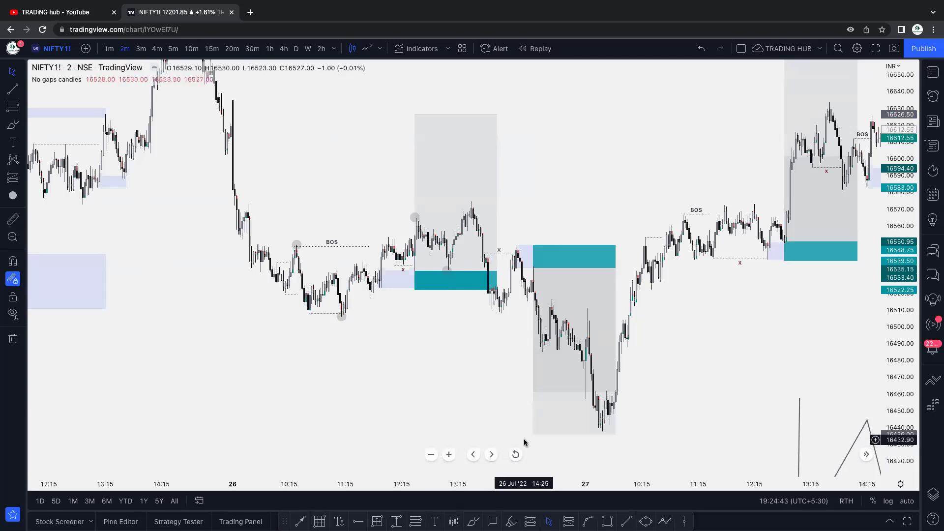
left_click(578, 261)
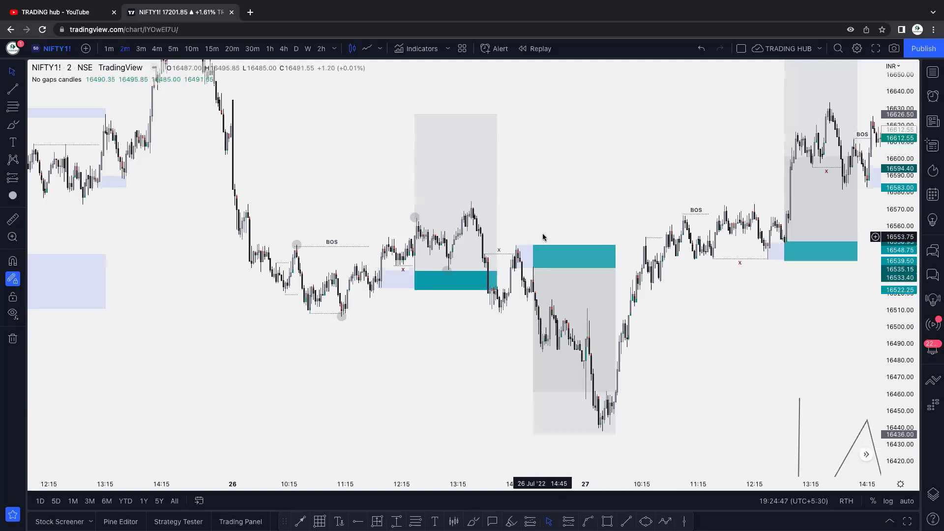
left_click(802, 238)
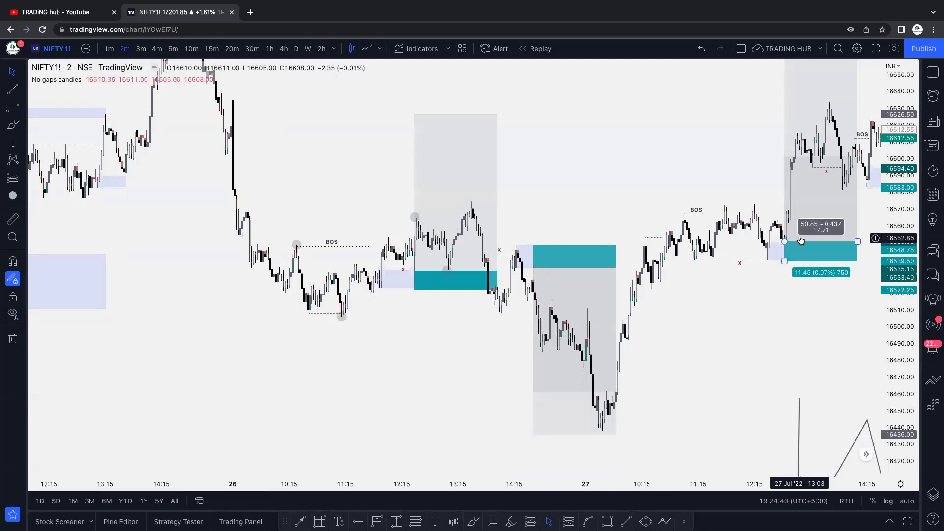
key("Escape")
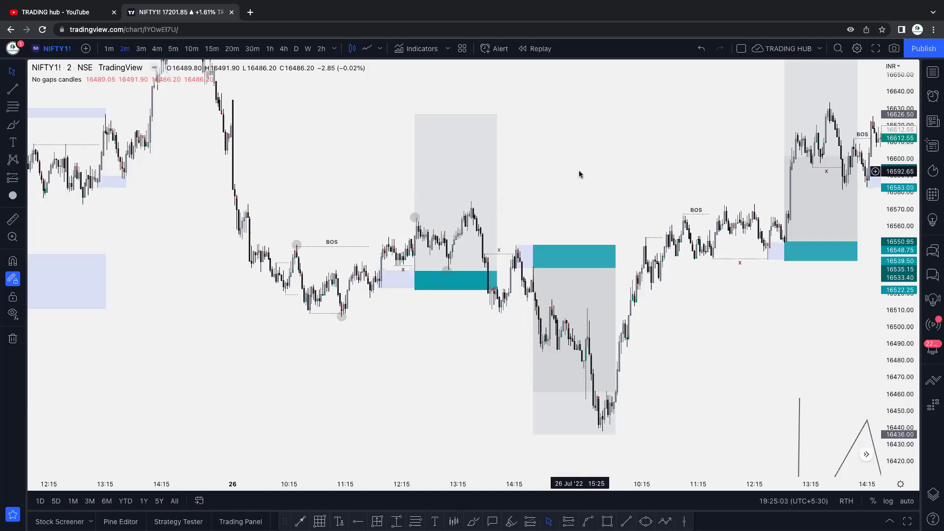
left_click_drag(748, 339, 424, 291)
left_click_drag(784, 219, 634, 320)
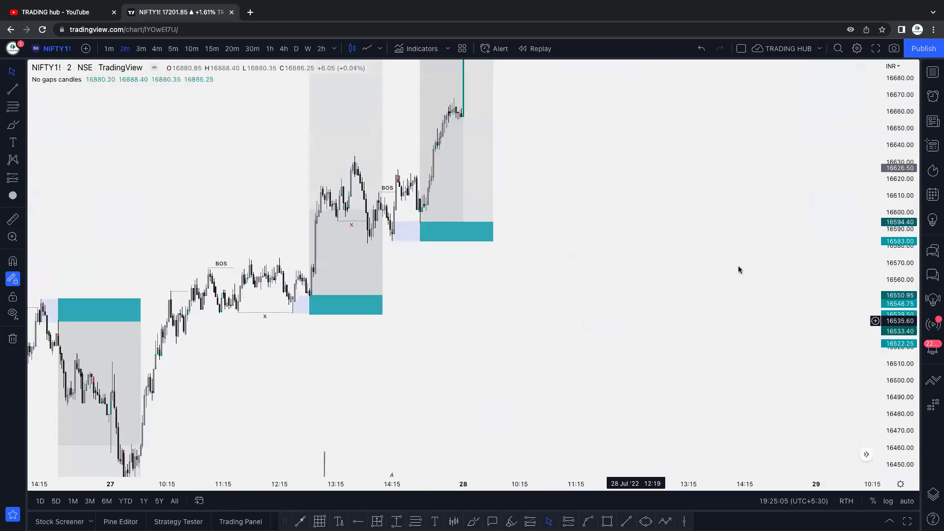
left_click_drag(856, 181, 699, 331)
scroll(700, 331, "right", 10)
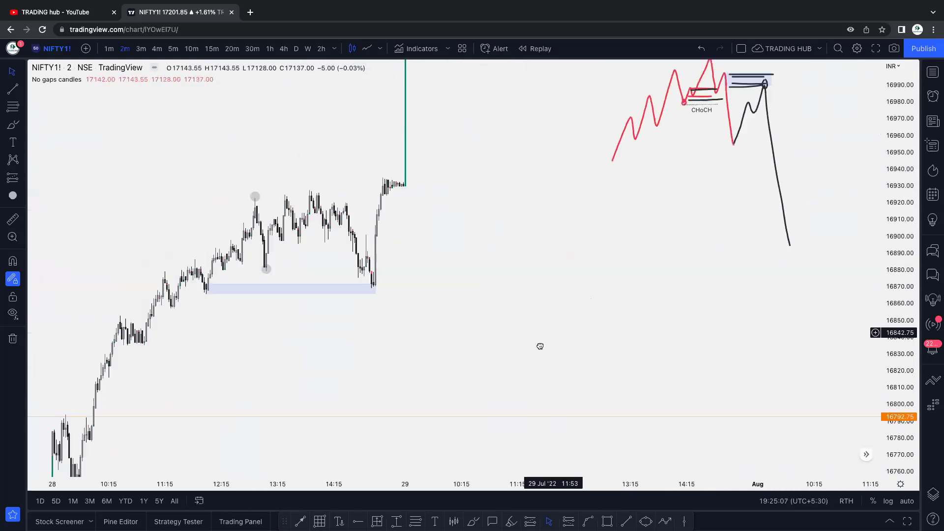
left_click_drag(524, 244, 498, 366)
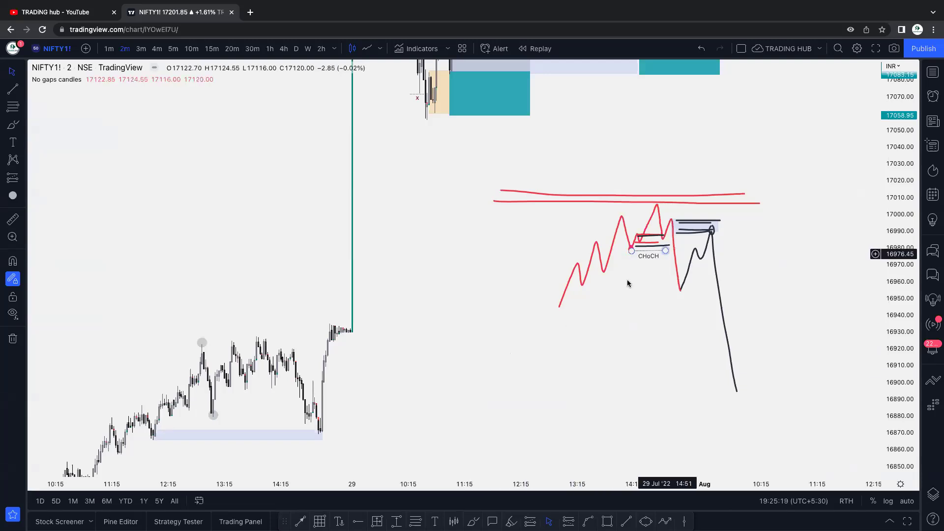
Re-examine the marked zones and entries from 25 July through 27 July, comparing the inducement sweeps with the position boxes
left_click_drag(438, 418, 632, 301)
left_click_drag(488, 443, 674, 283)
scroll(674, 283, "left", 13)
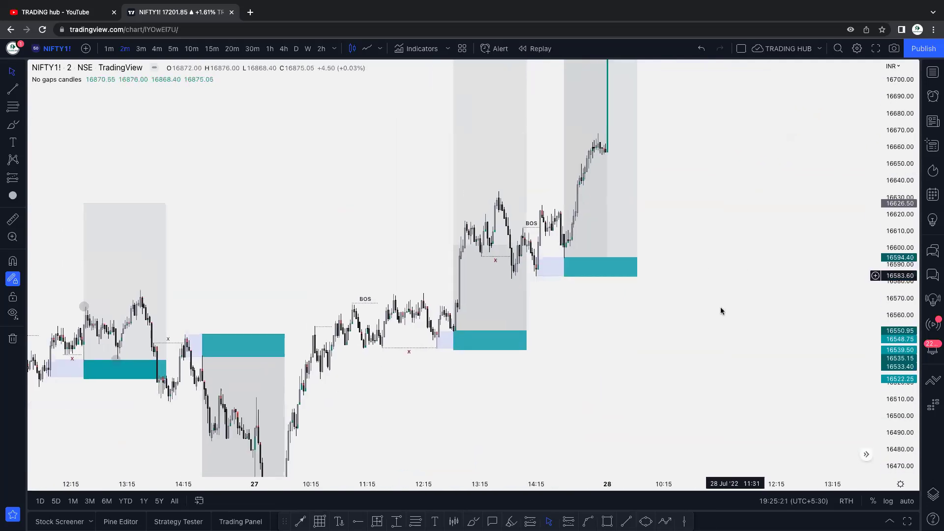
scroll(786, 306, "left", 2)
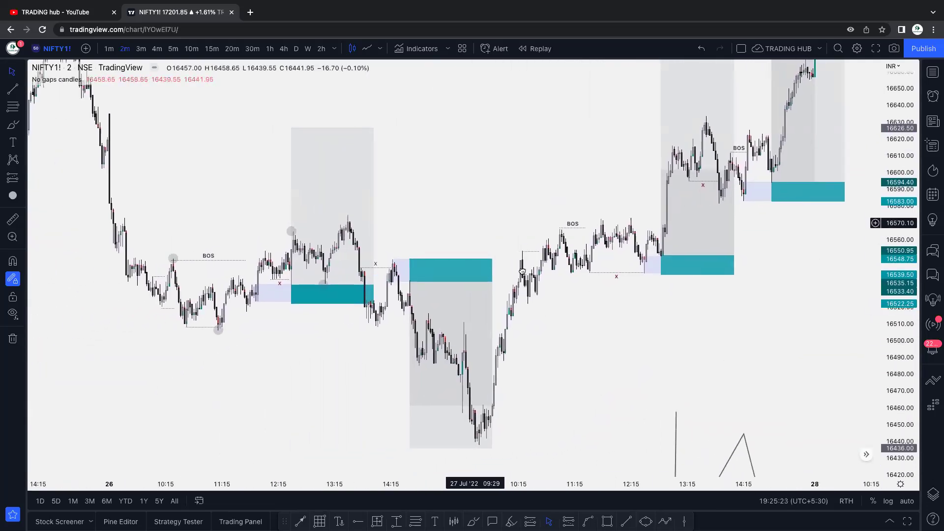
scroll(468, 212, "left", 15)
left_click_drag(806, 298, 814, 304)
left_click_drag(625, 254, 518, 140)
left_click_drag(557, 183, 442, 130)
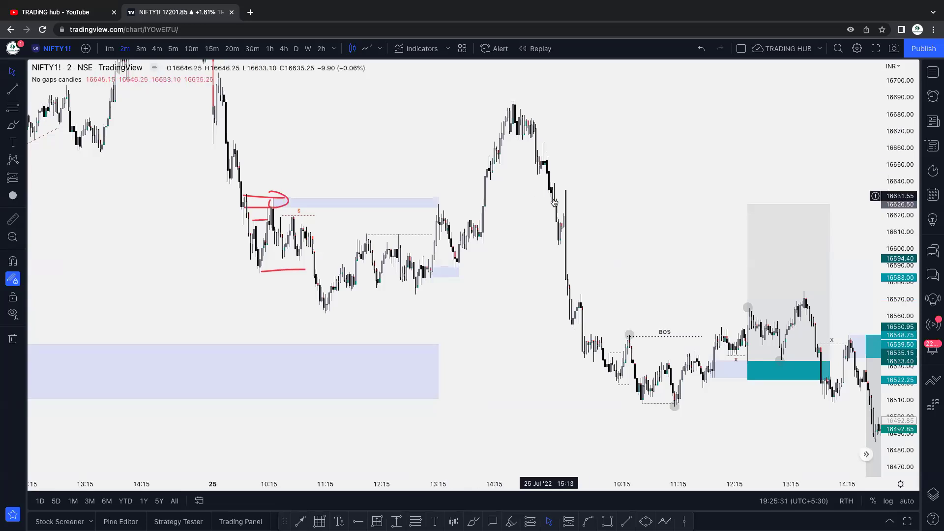
left_click_drag(616, 257, 411, 223)
left_click_drag(675, 194, 536, 146)
left_click_drag(608, 172, 467, 199)
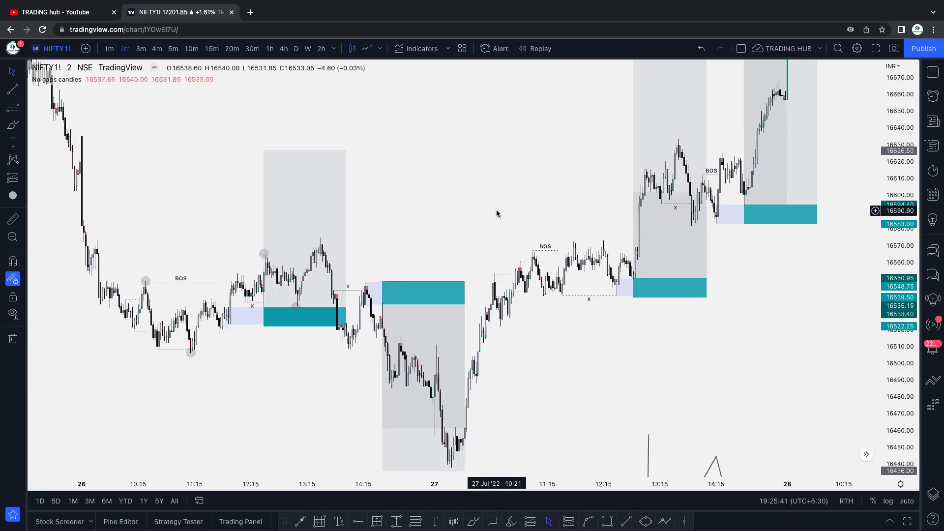
left_click_drag(162, 382, 570, 341)
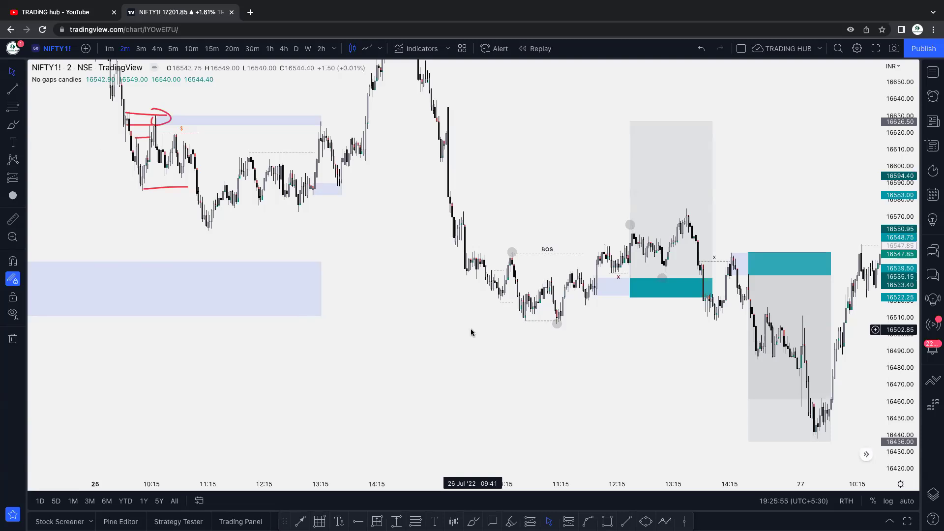
scroll(843, 196, "right", 10)
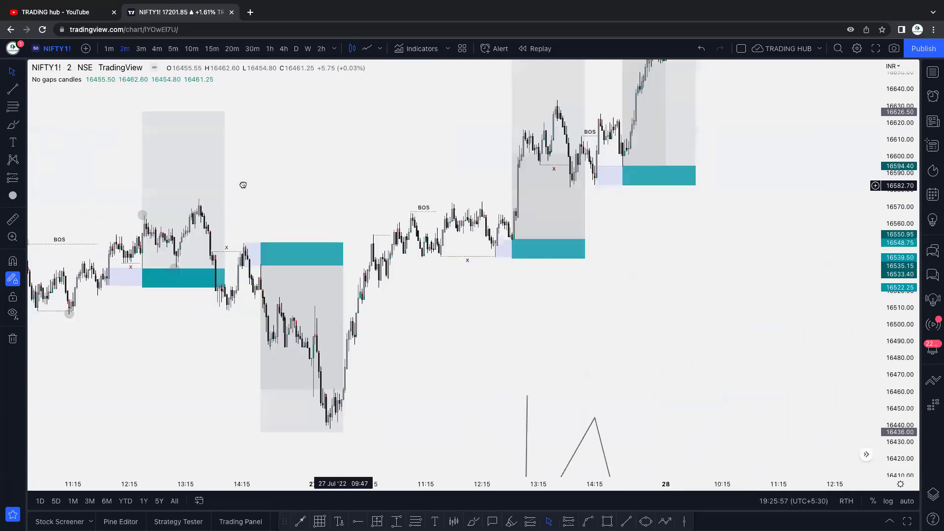
left_click_drag(693, 241, 695, 241)
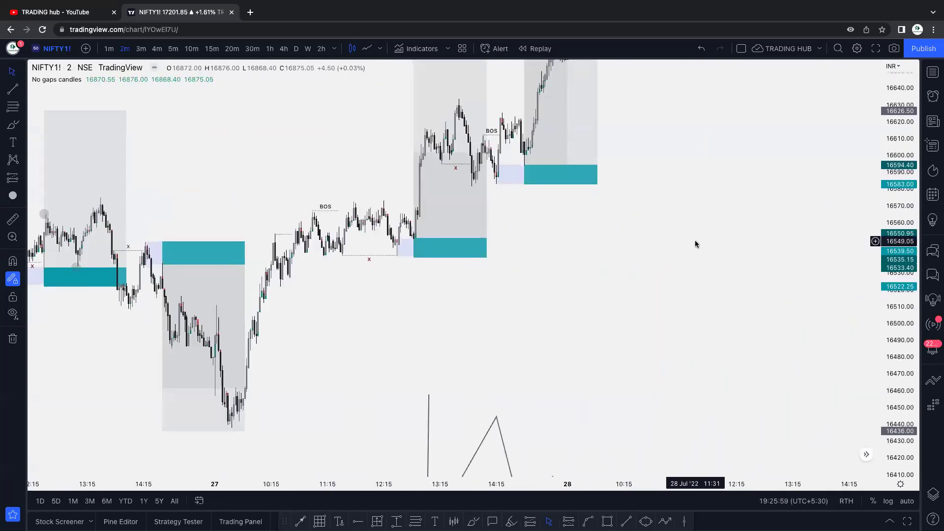